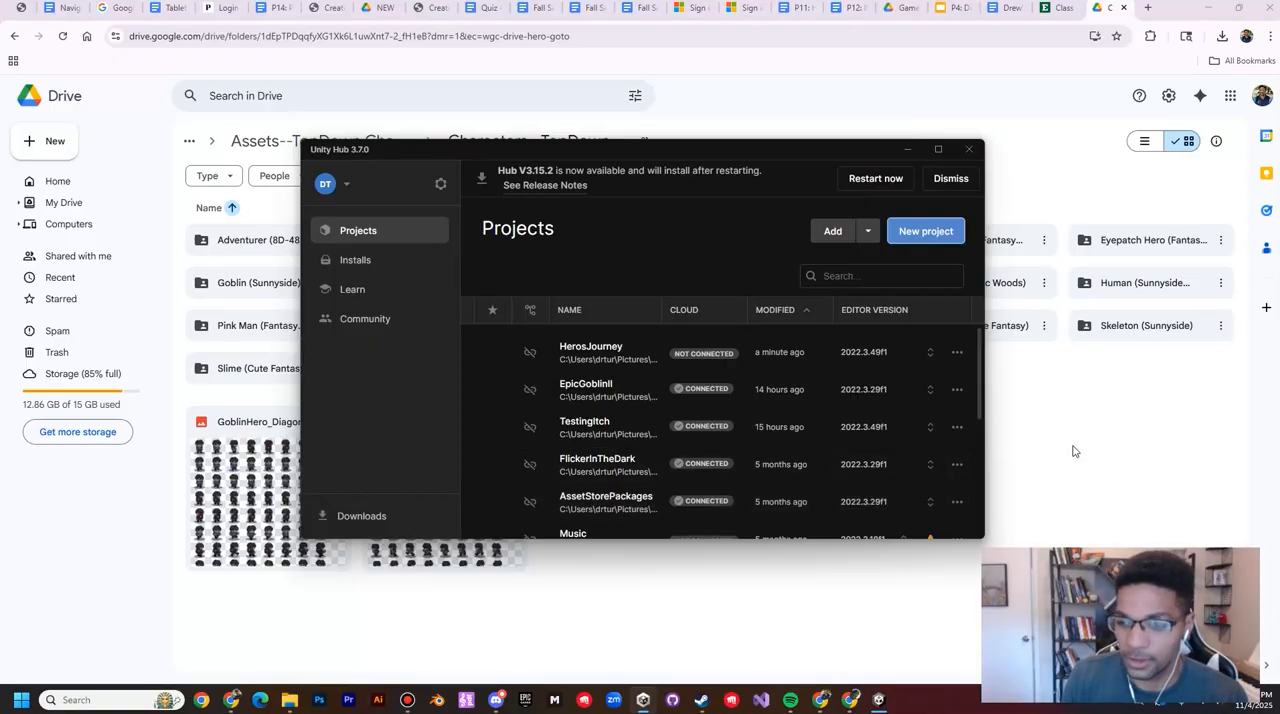
Step: In Google Drive, go up to Class Assets and open the top-down assets folder's Characters--TopDown subfolder
click(1155, 453)
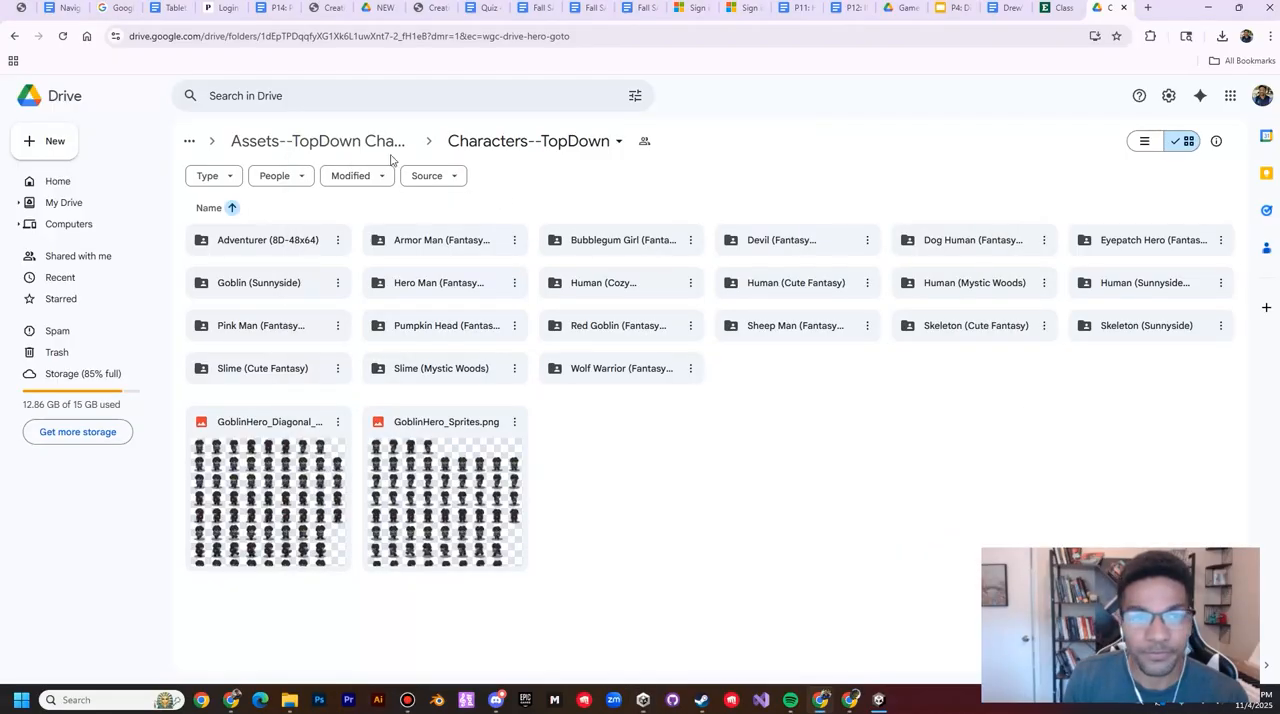
click(330, 147)
click(339, 145)
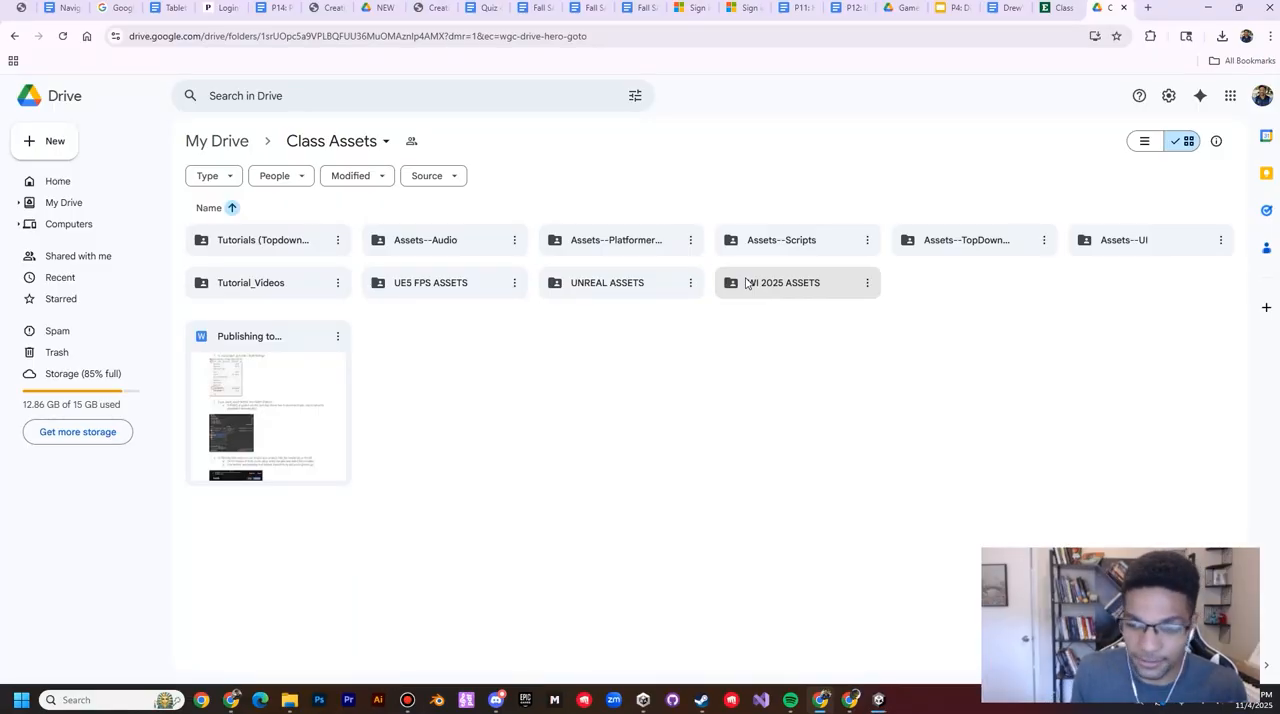
double_click(979, 244)
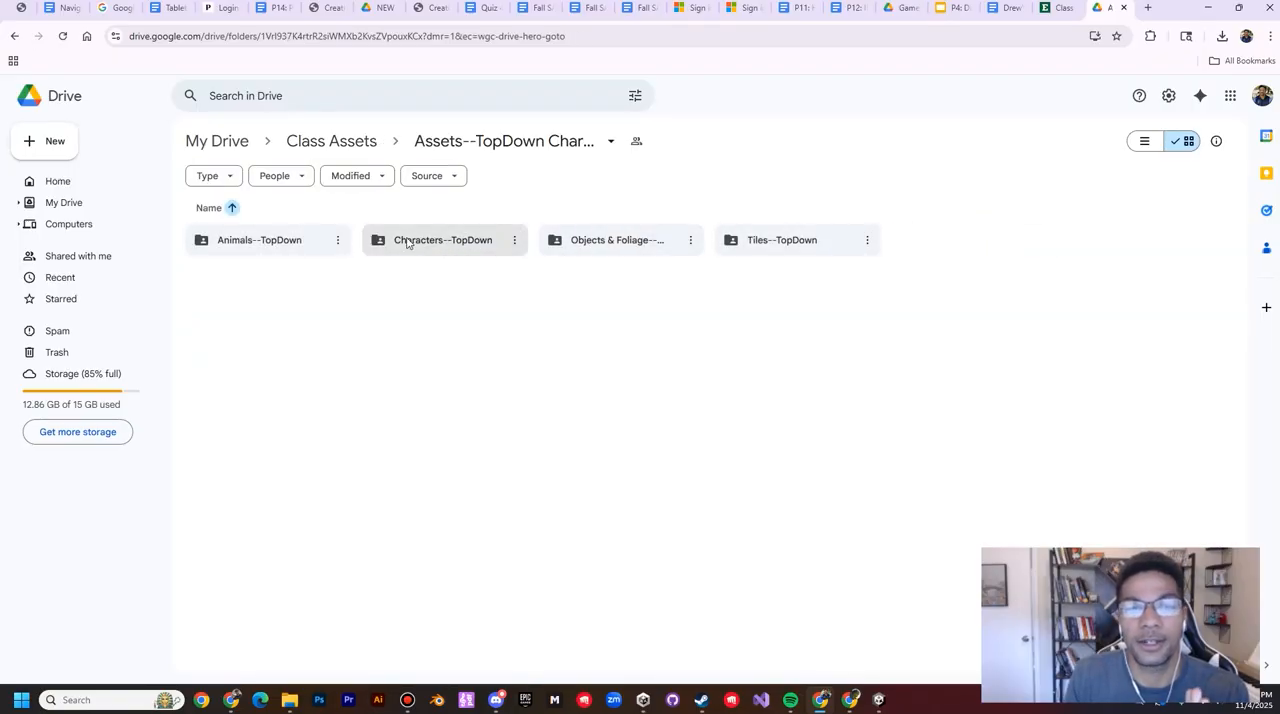
double_click(407, 243)
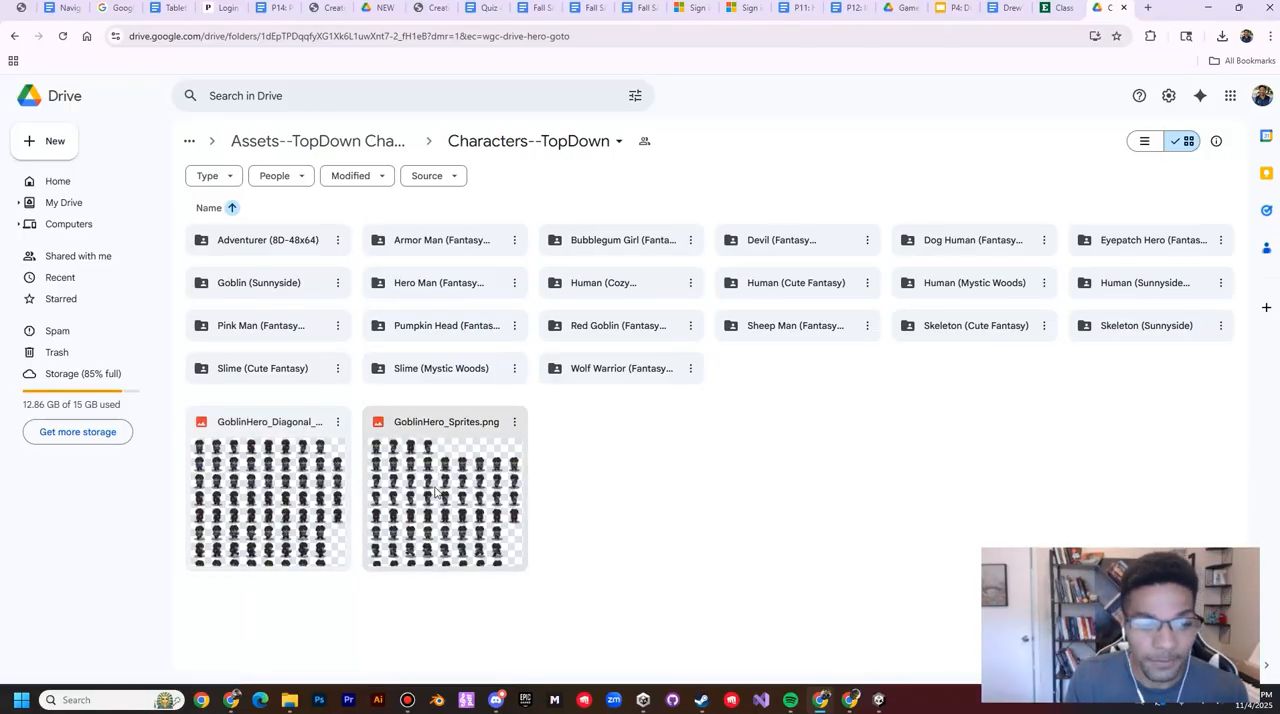
Step: Look at the sprite sheets in the Armor Man character folder and return to Characters--TopDown
click(478, 246)
double_click(478, 246)
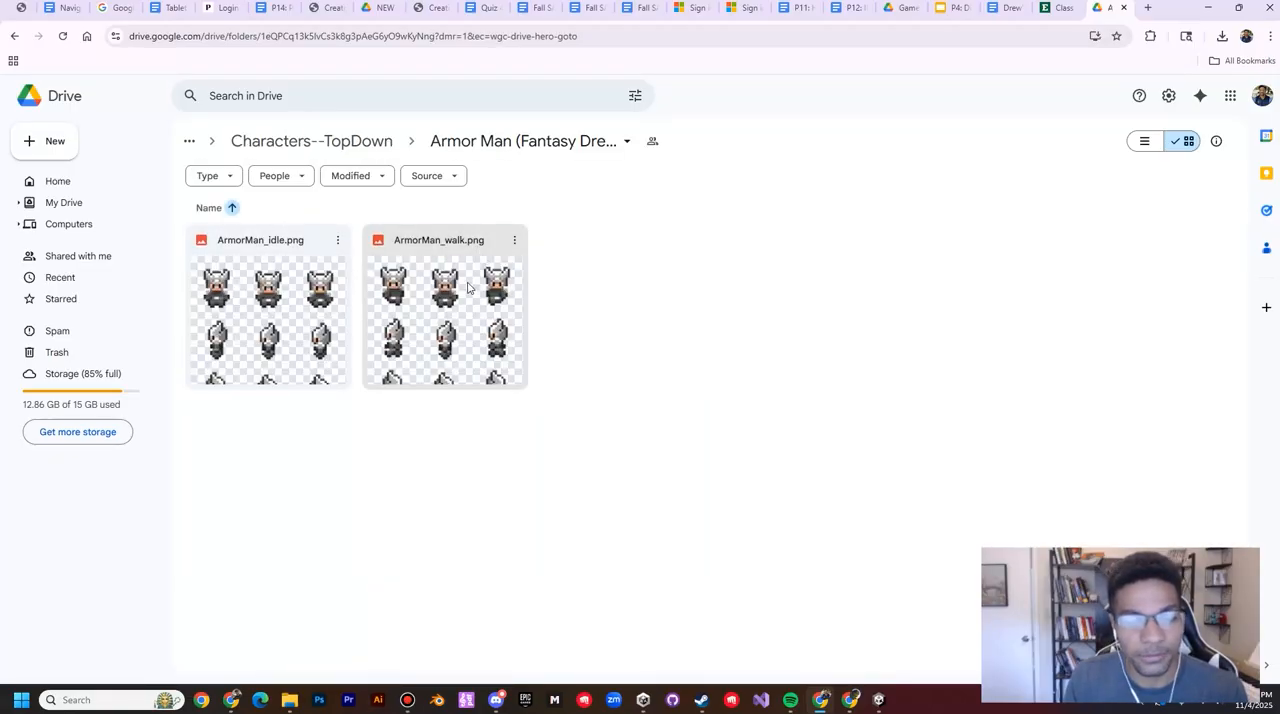
click(393, 148)
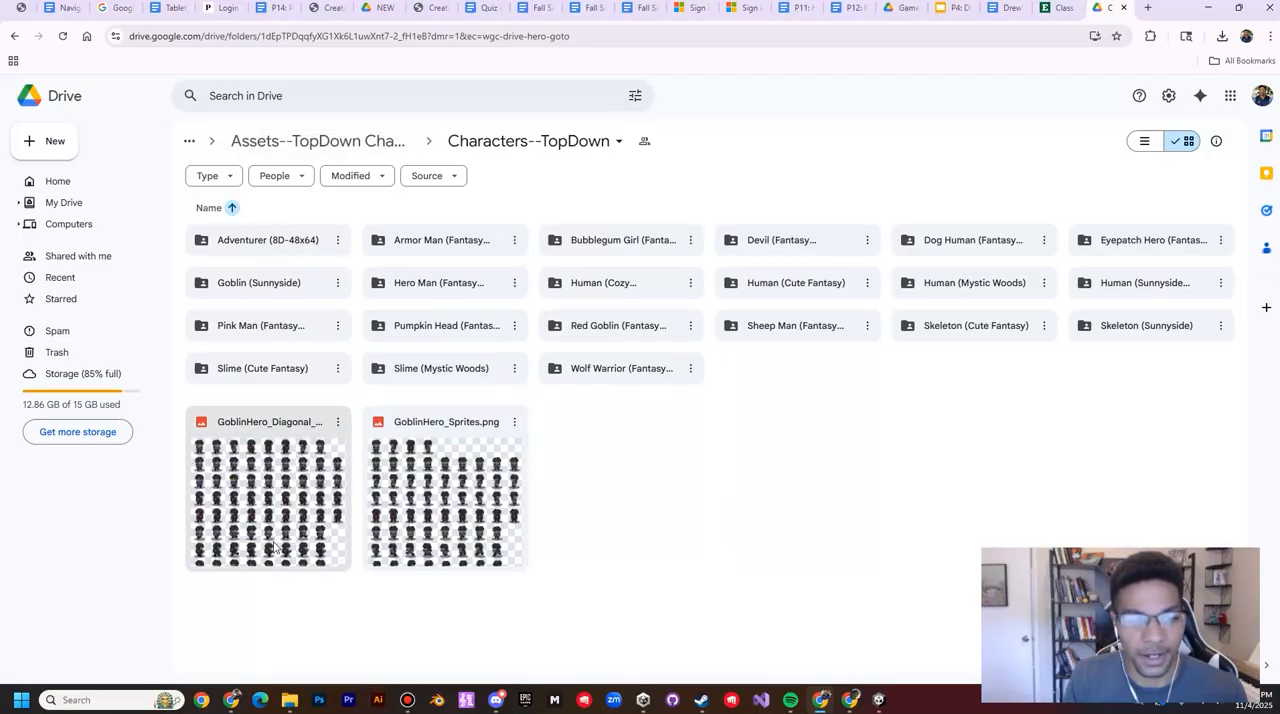
click(643, 704)
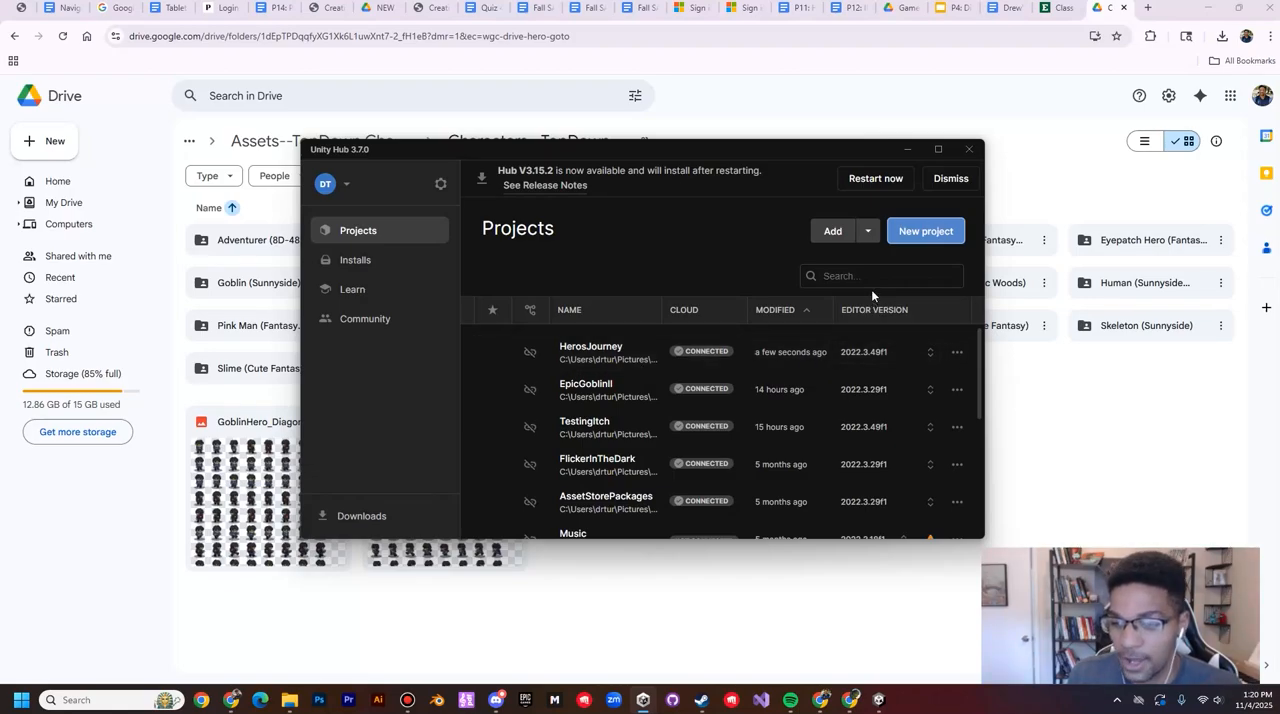
click(922, 230)
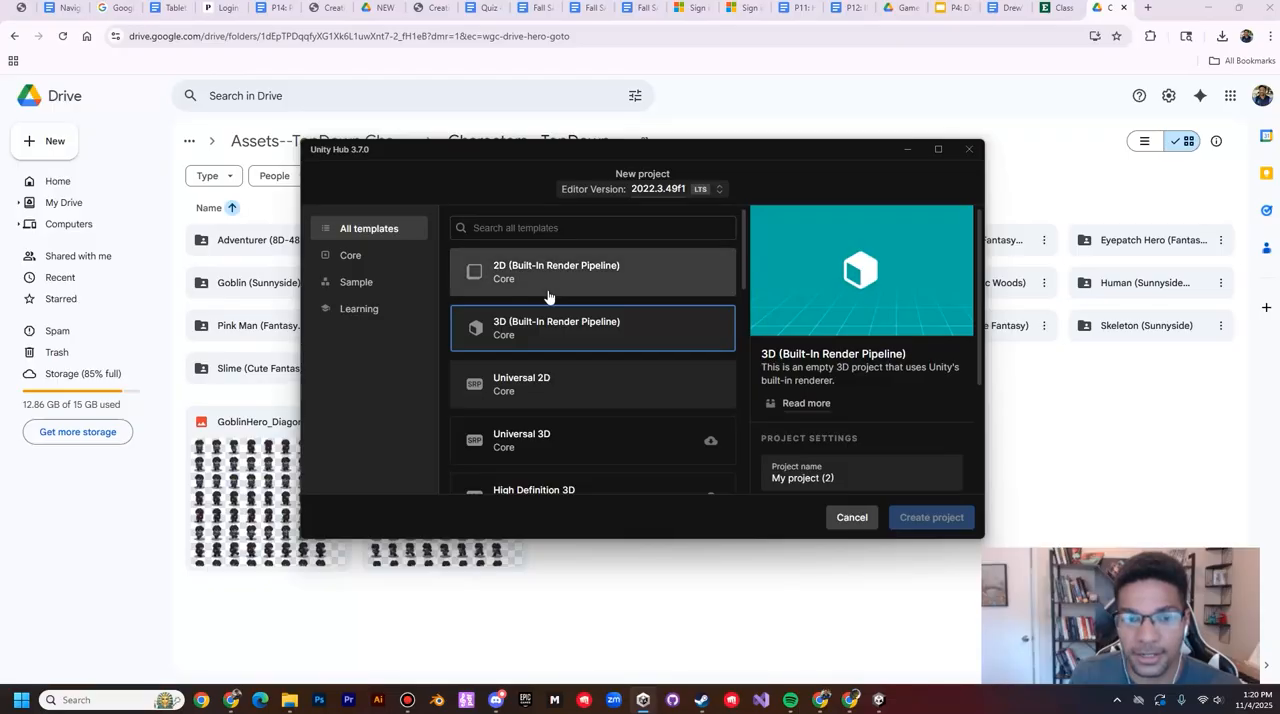
click(528, 396)
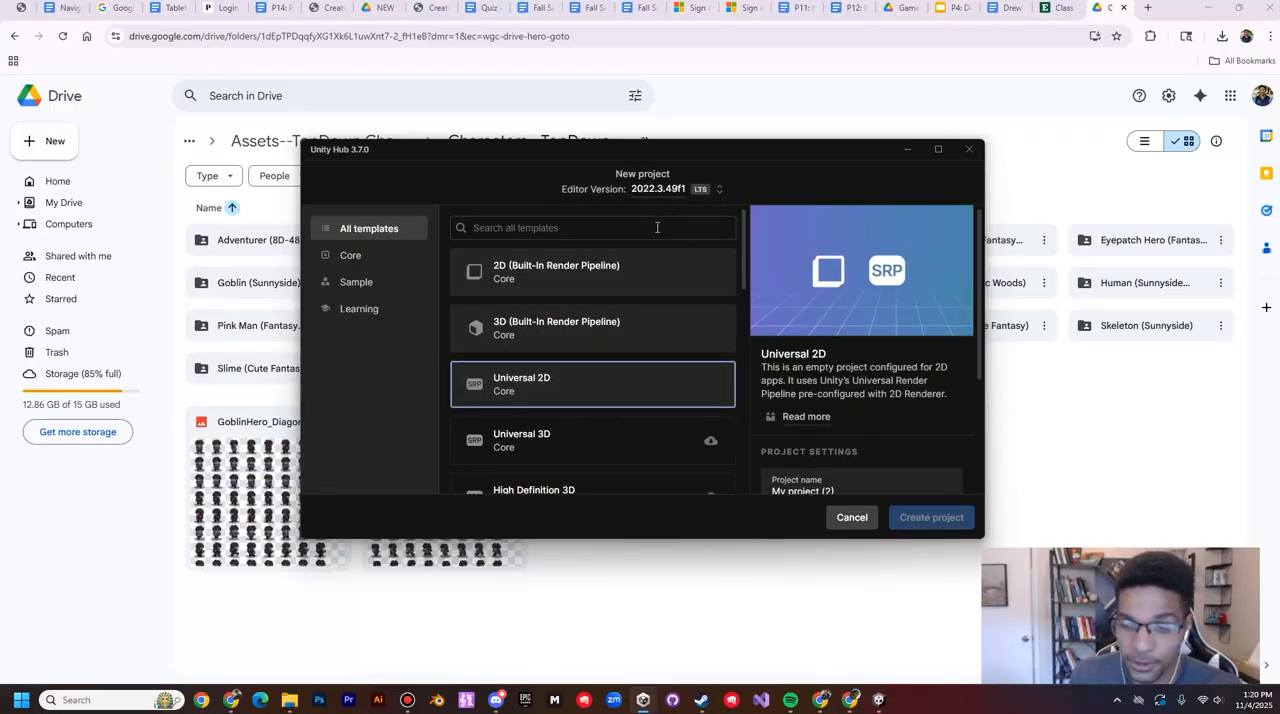
scroll(840, 305, down, 2)
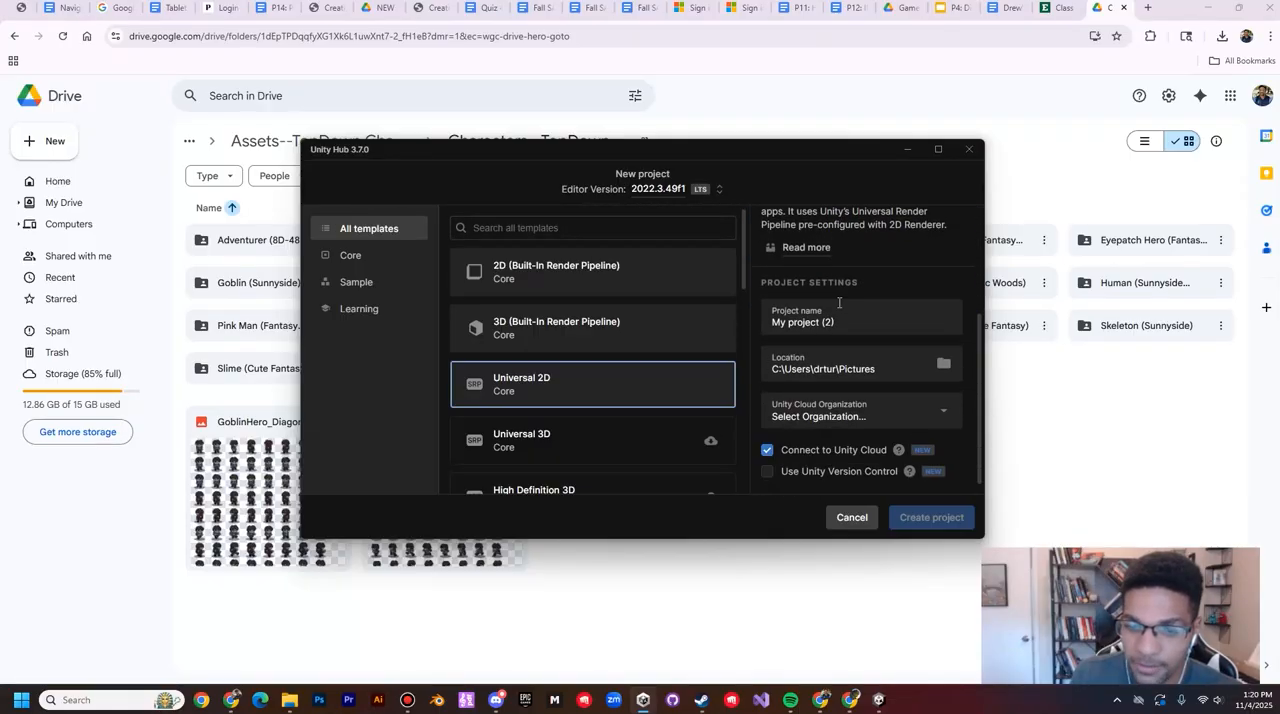
drag(856, 316, 708, 322)
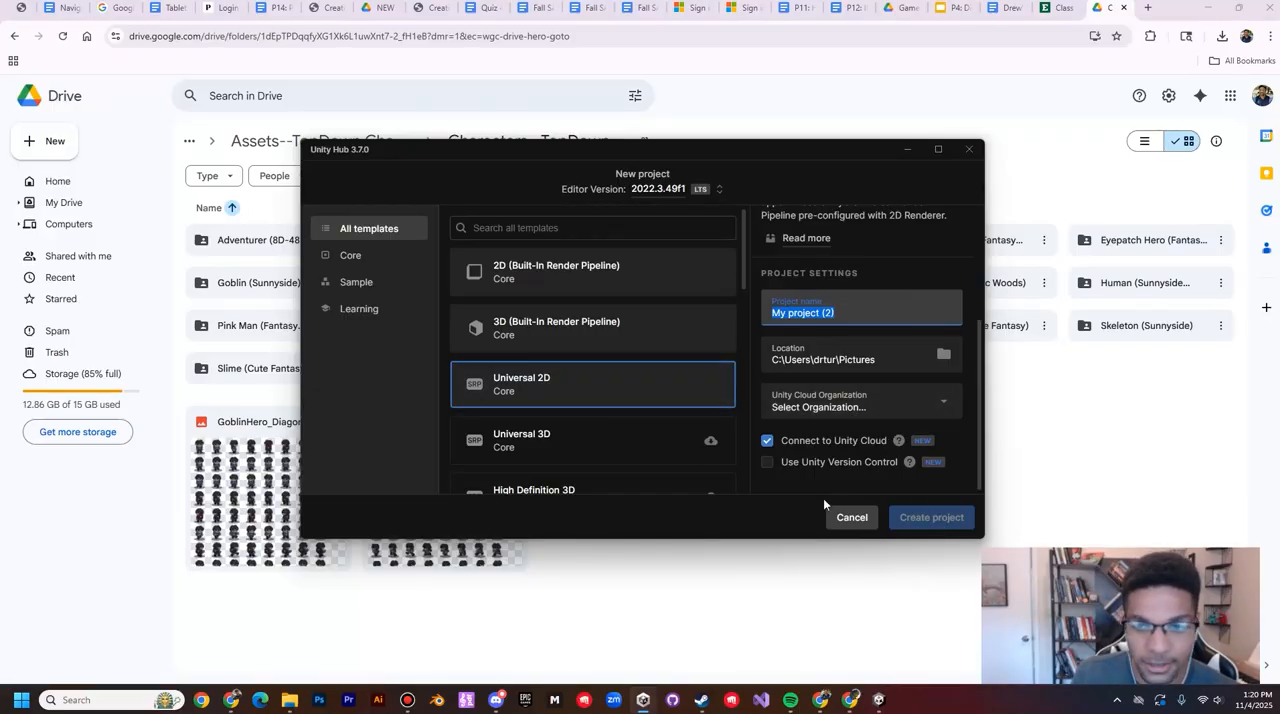
click(849, 518)
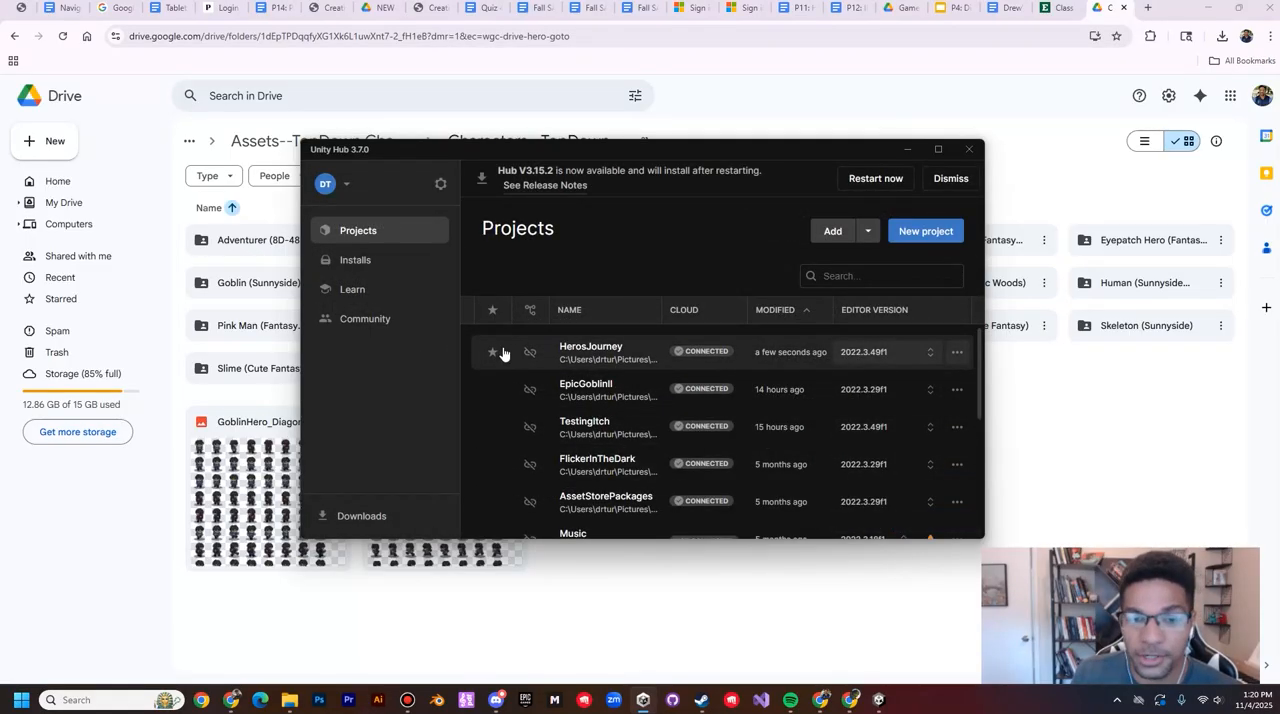
Step: Switch to the HerosJourney project in the Unity editor and create a folder named Sprites in Assets
click(881, 701)
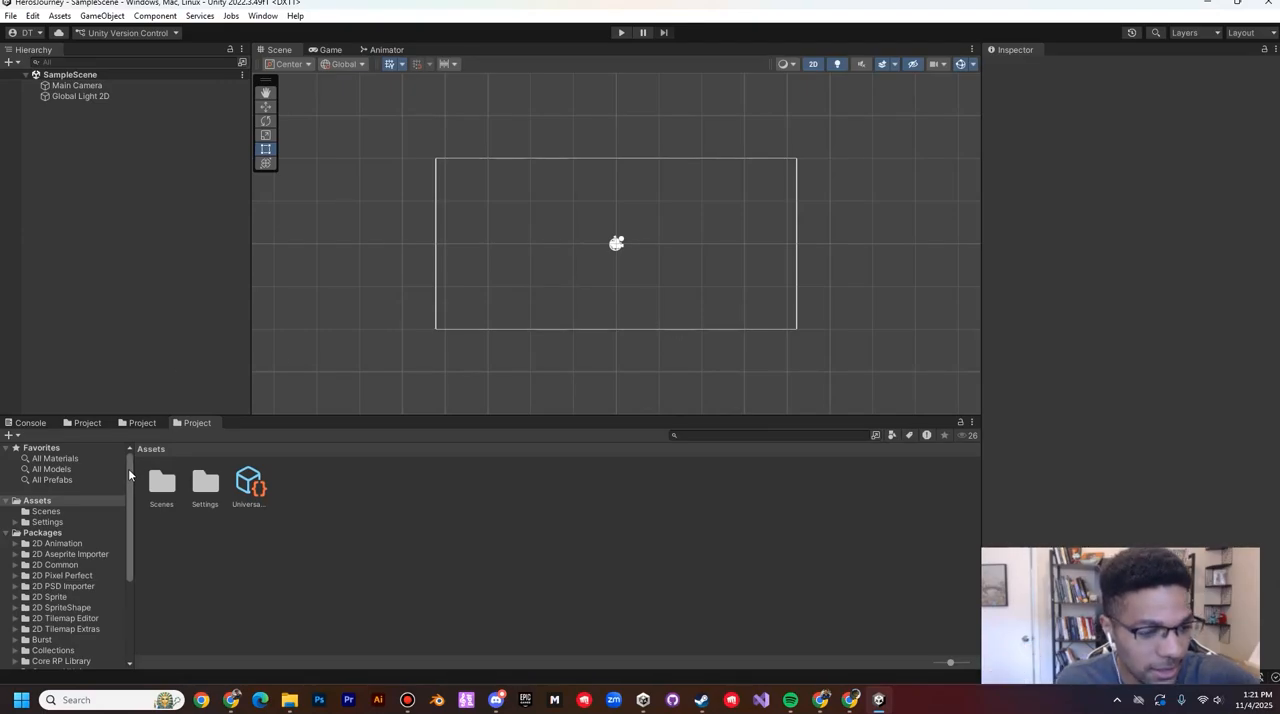
click(52, 509)
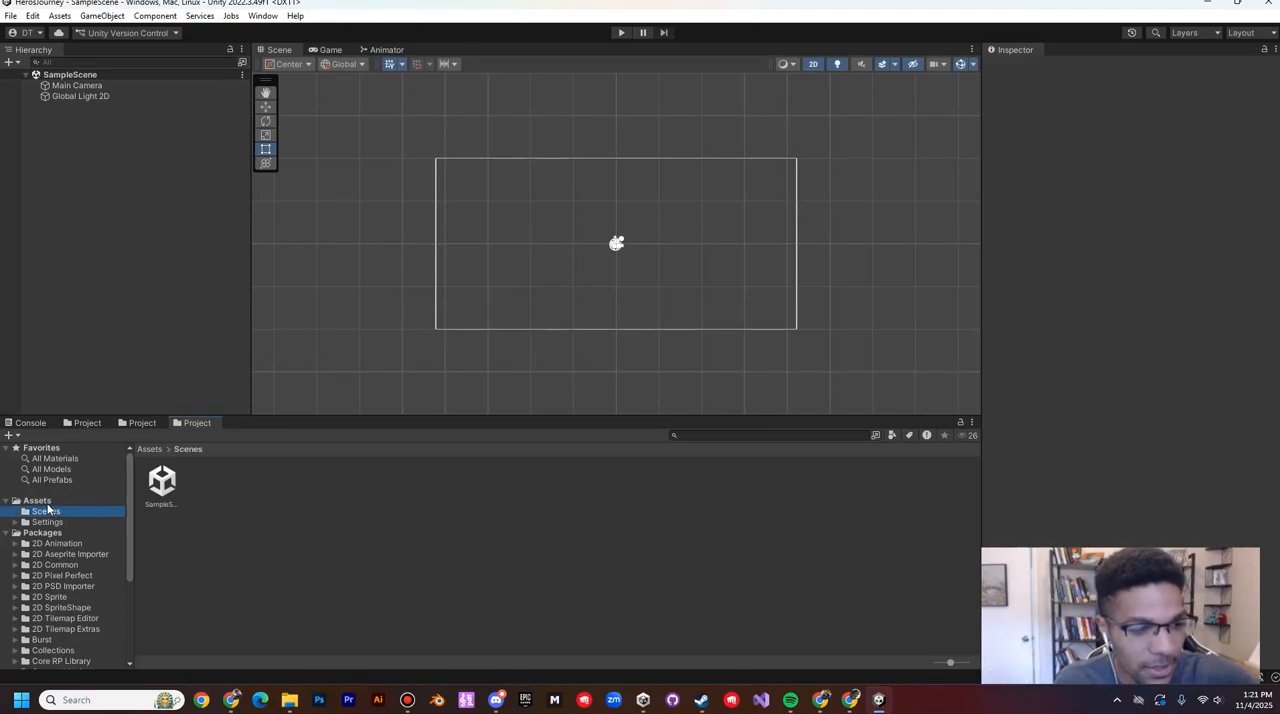
click(48, 501)
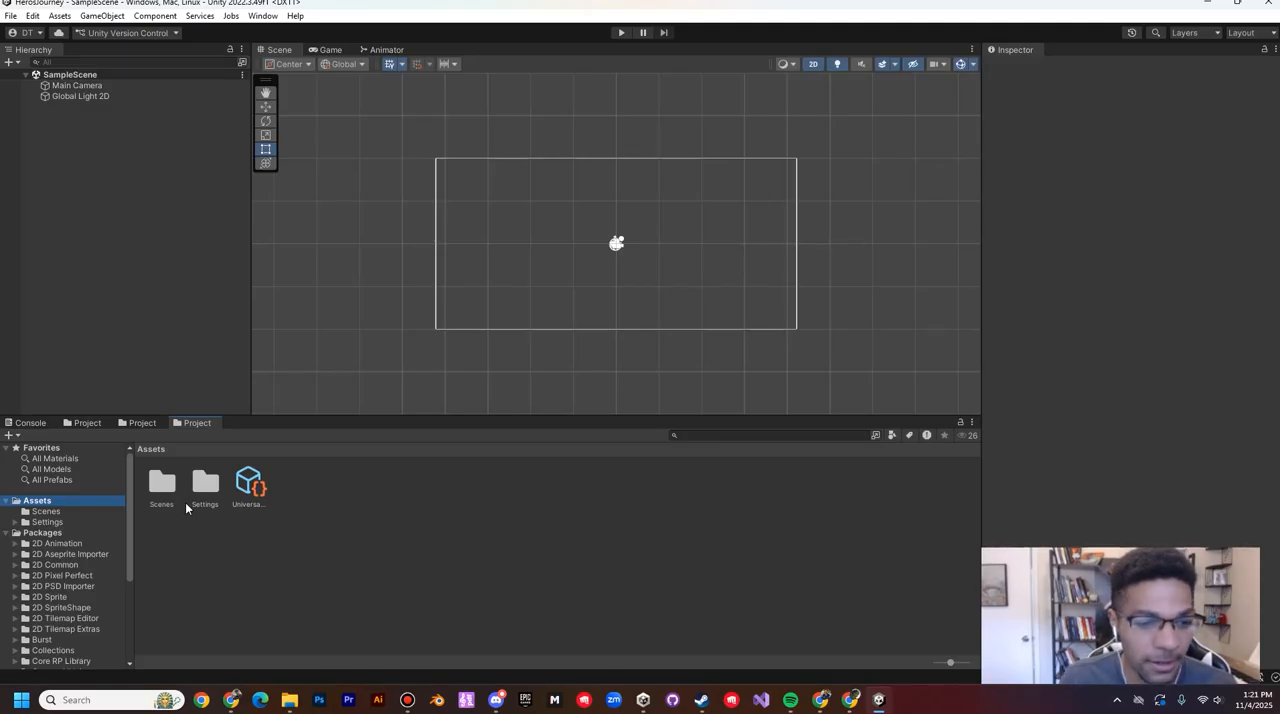
right_click(418, 556)
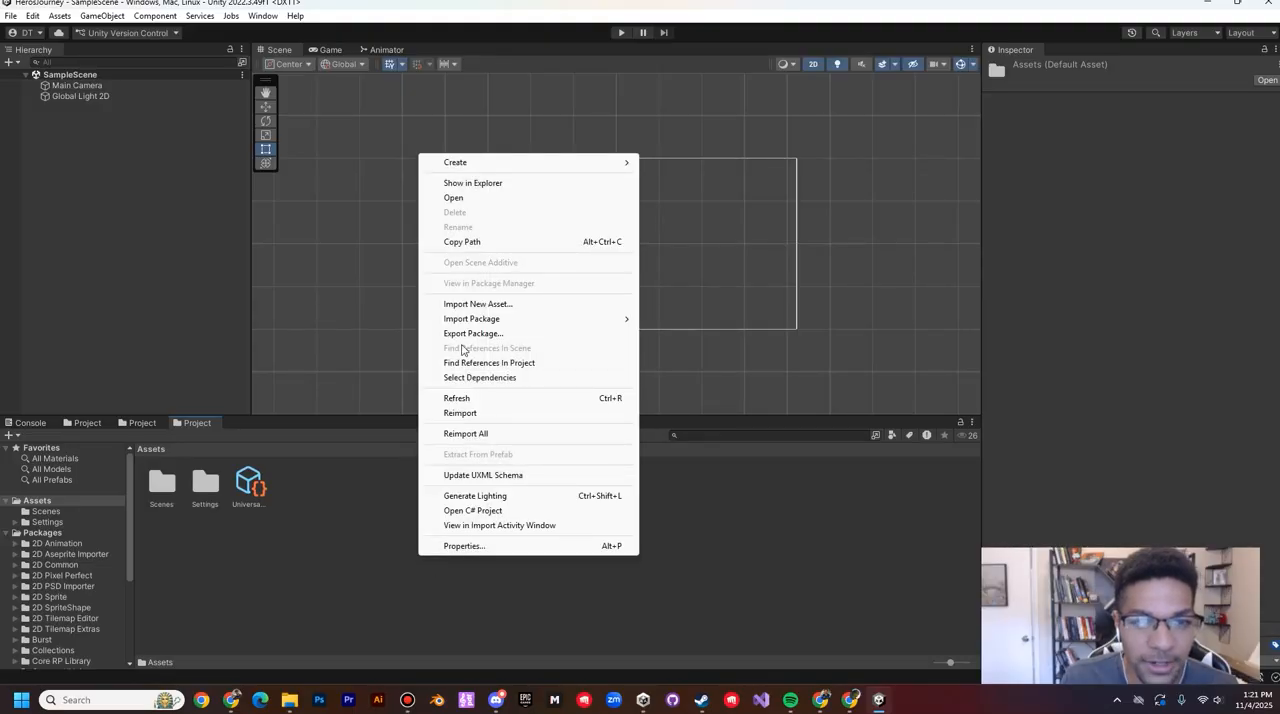
mouse_move(460, 165)
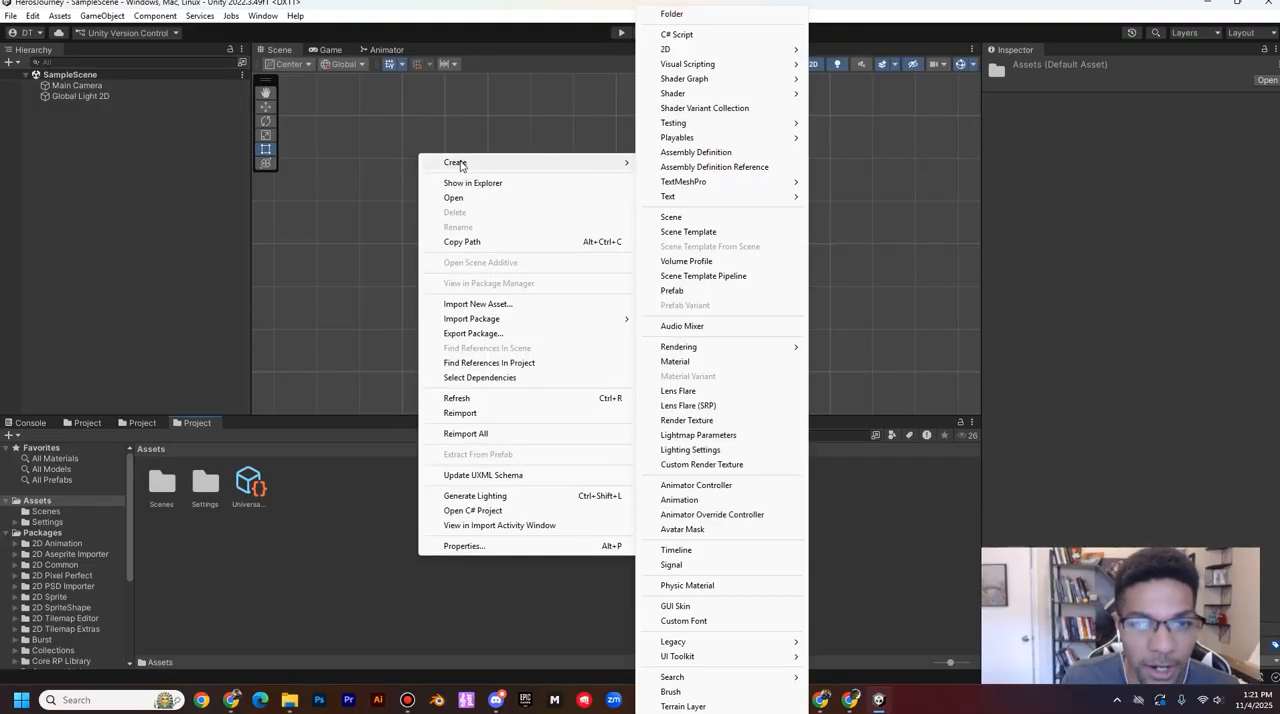
click(674, 14)
text(Sprit)
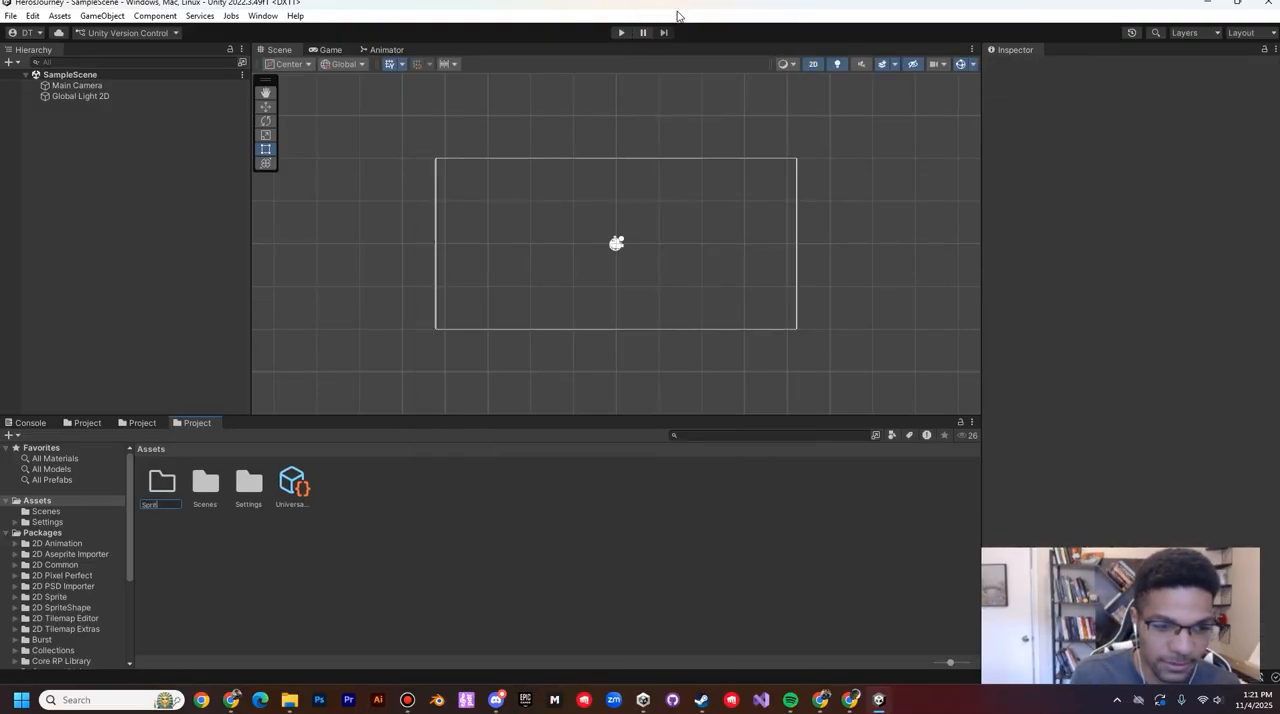
text(es)
key(Return)
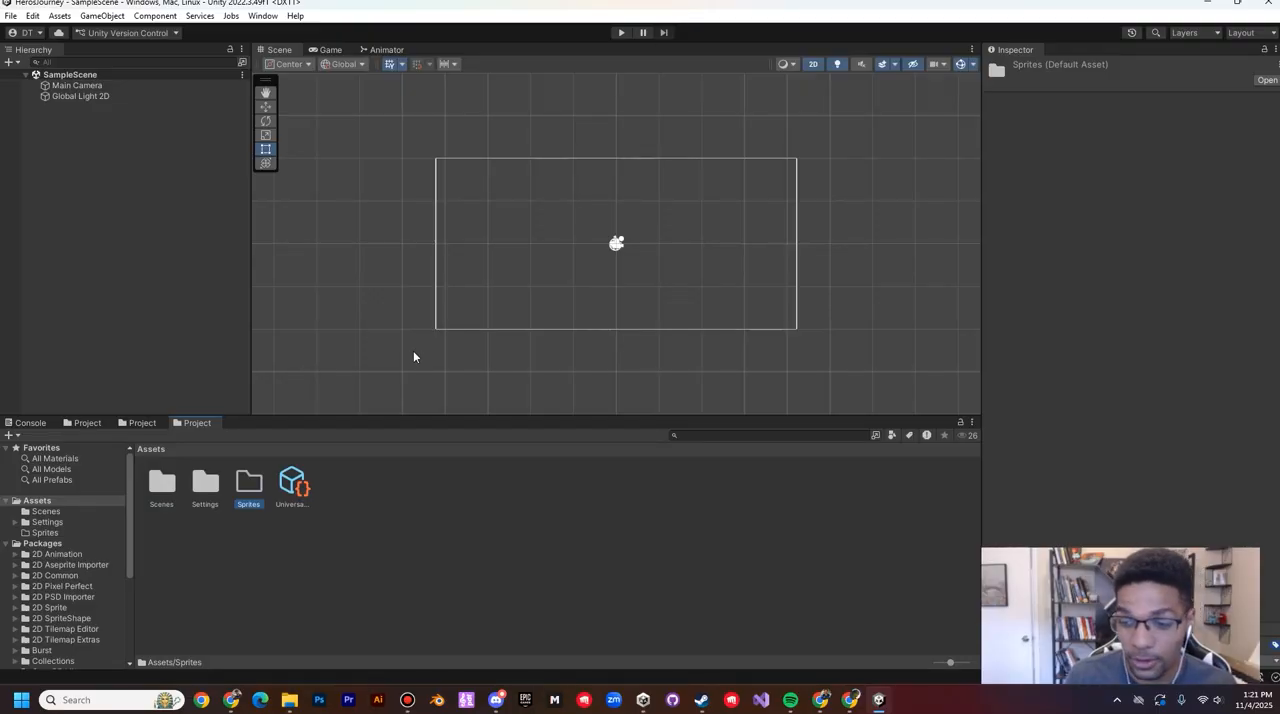
Step: Create a folder named PlayerSprites inside the Sprites folder
double_click(247, 471)
right_click(397, 532)
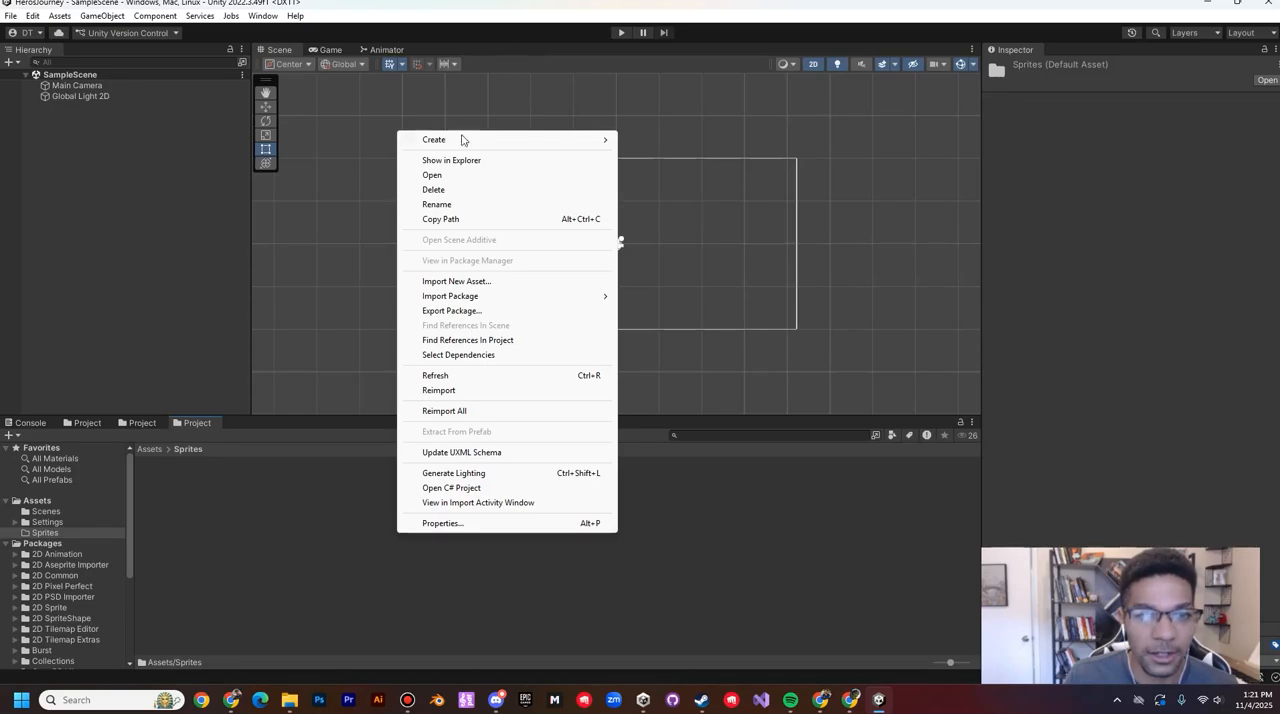
mouse_move(557, 143)
click(667, 17)
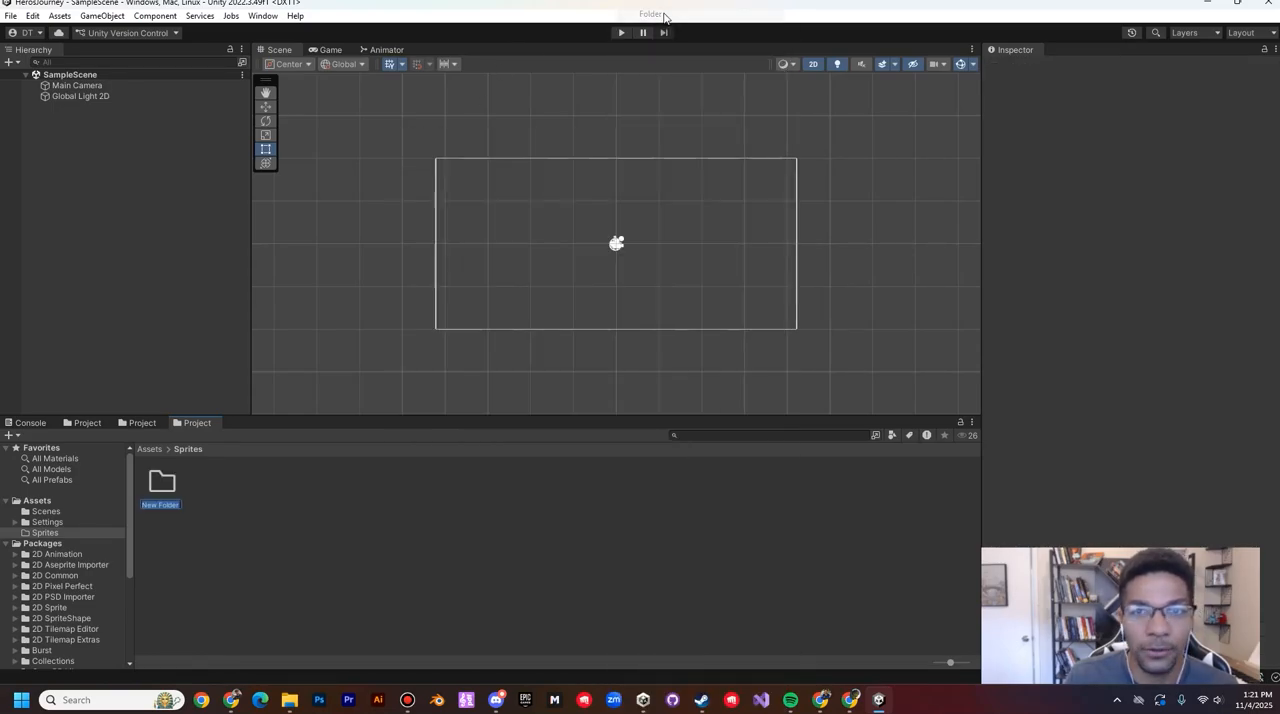
text(PlayerSprites)
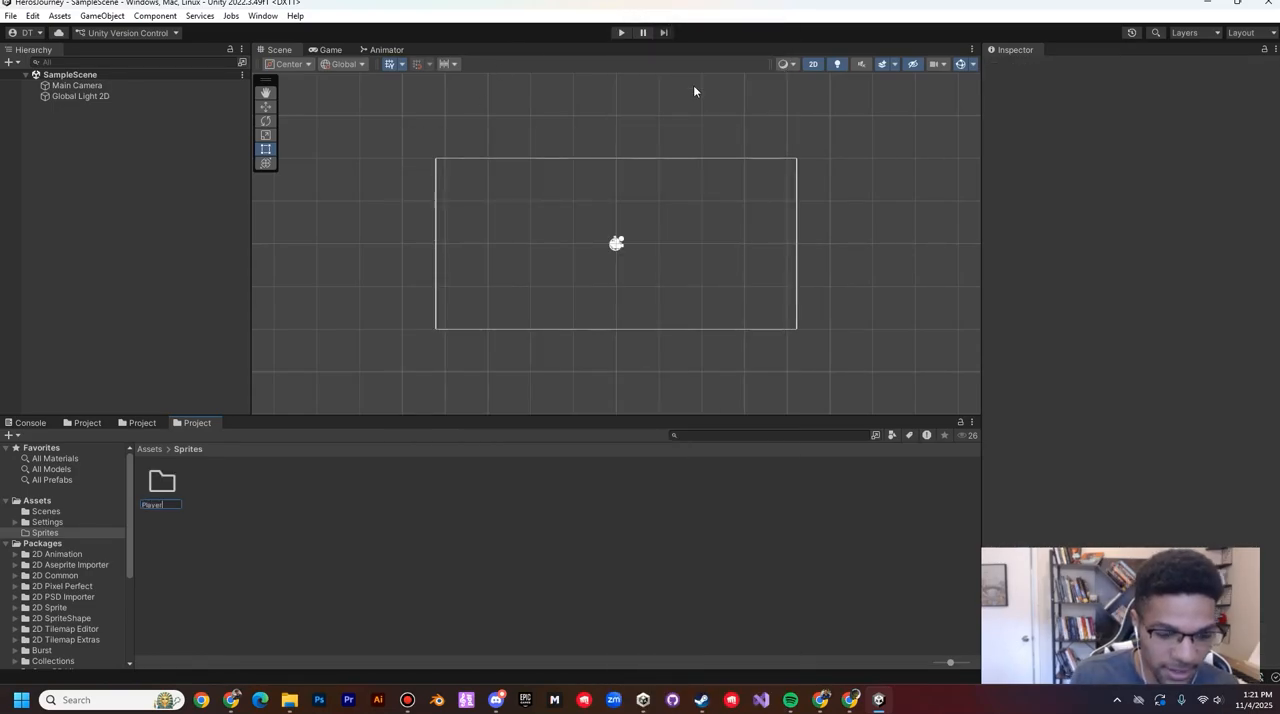
key(Return)
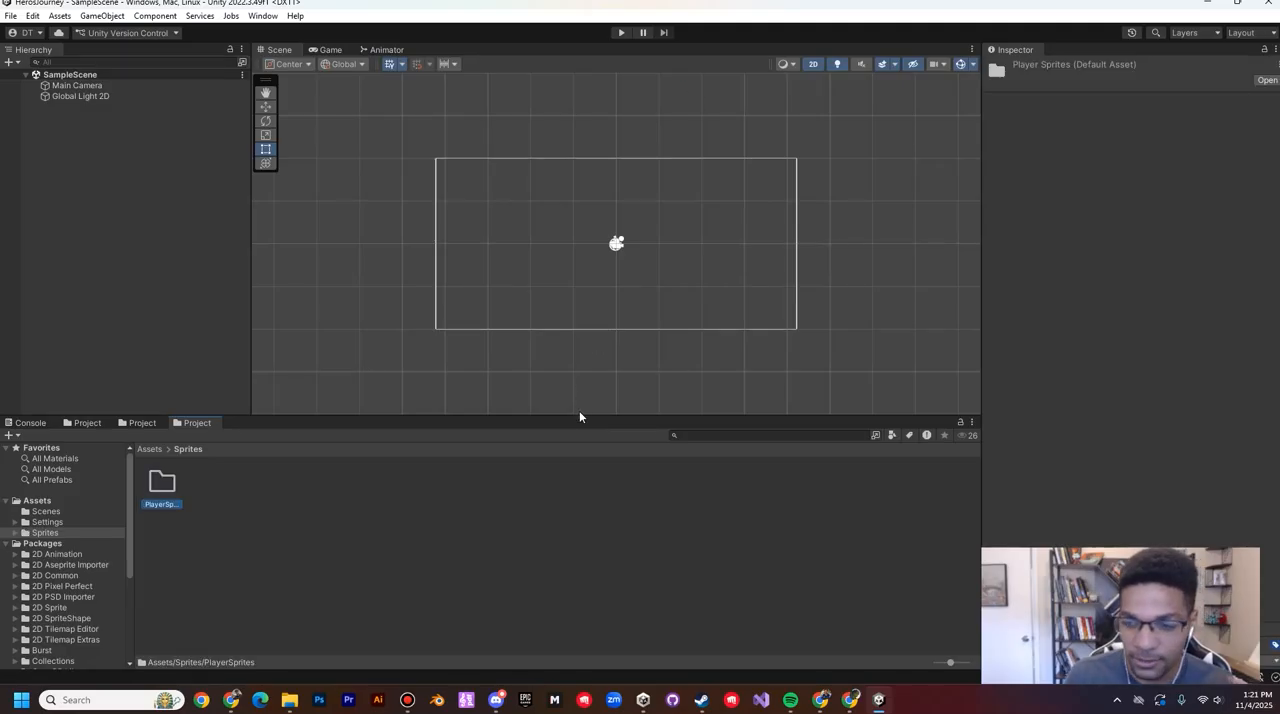
Step: Add a second folder named TileSprites inside the Sprites folder
right_click(437, 540)
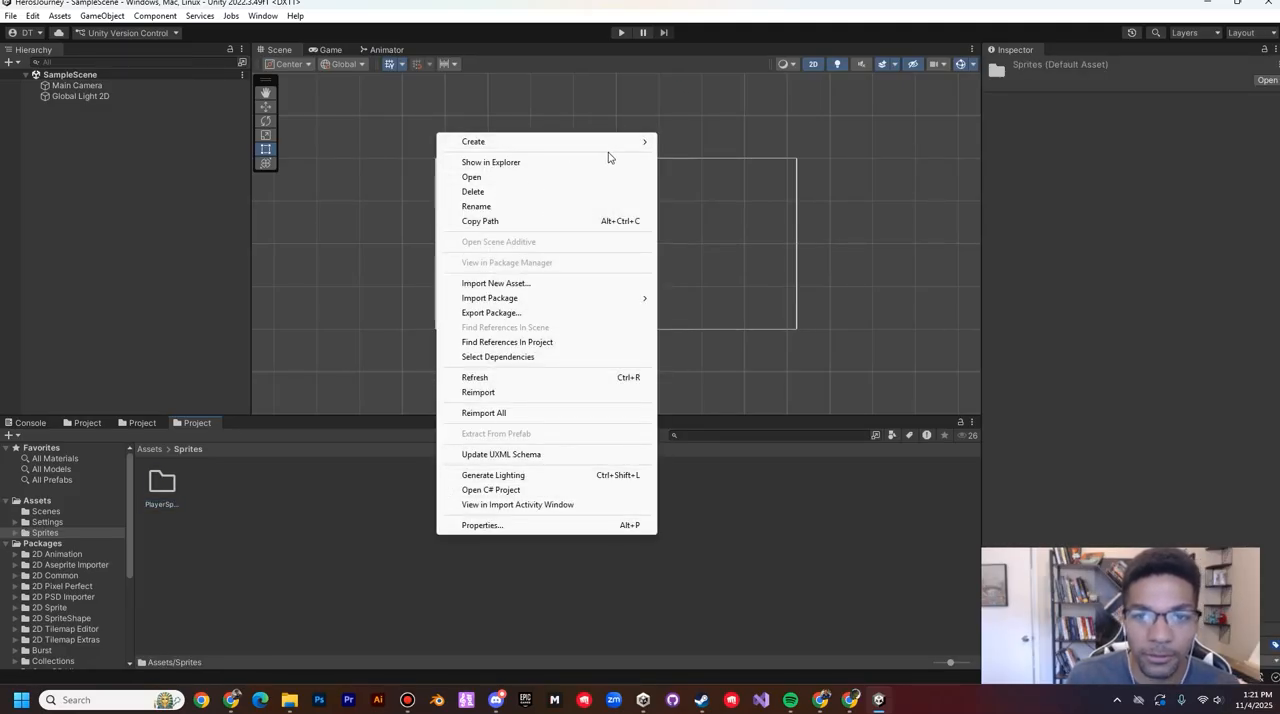
mouse_move(644, 142)
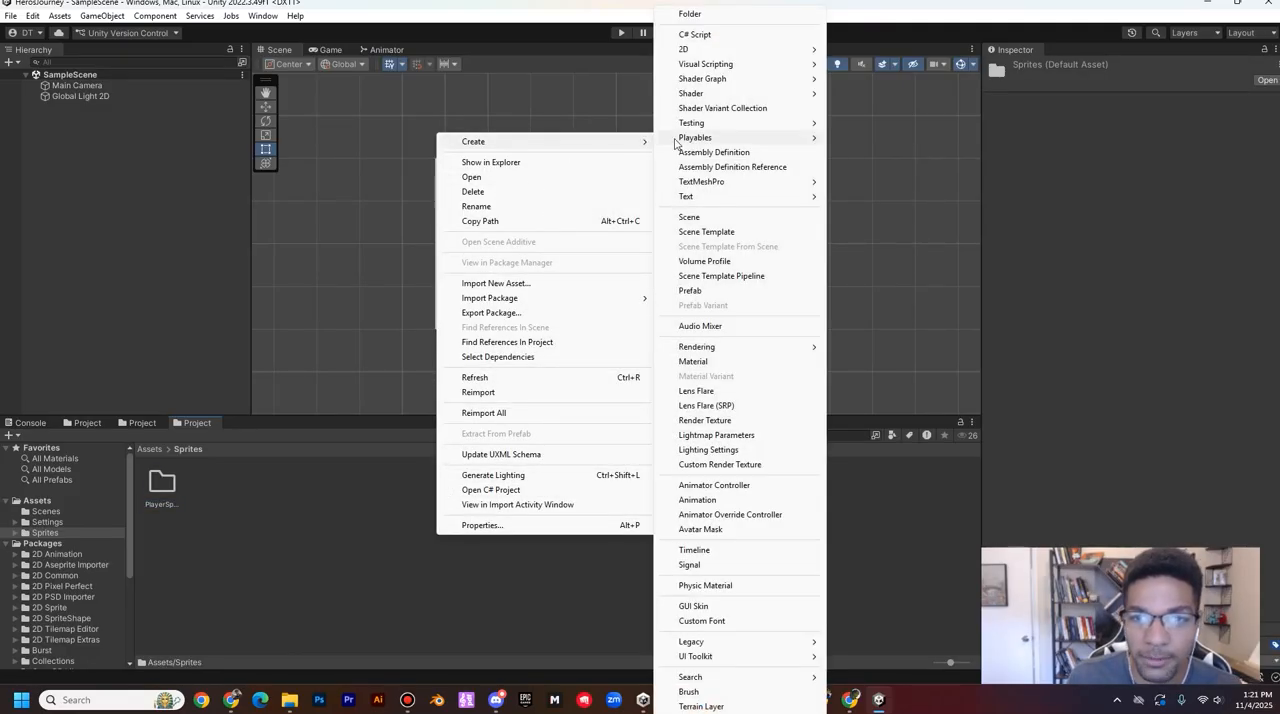
click(690, 14)
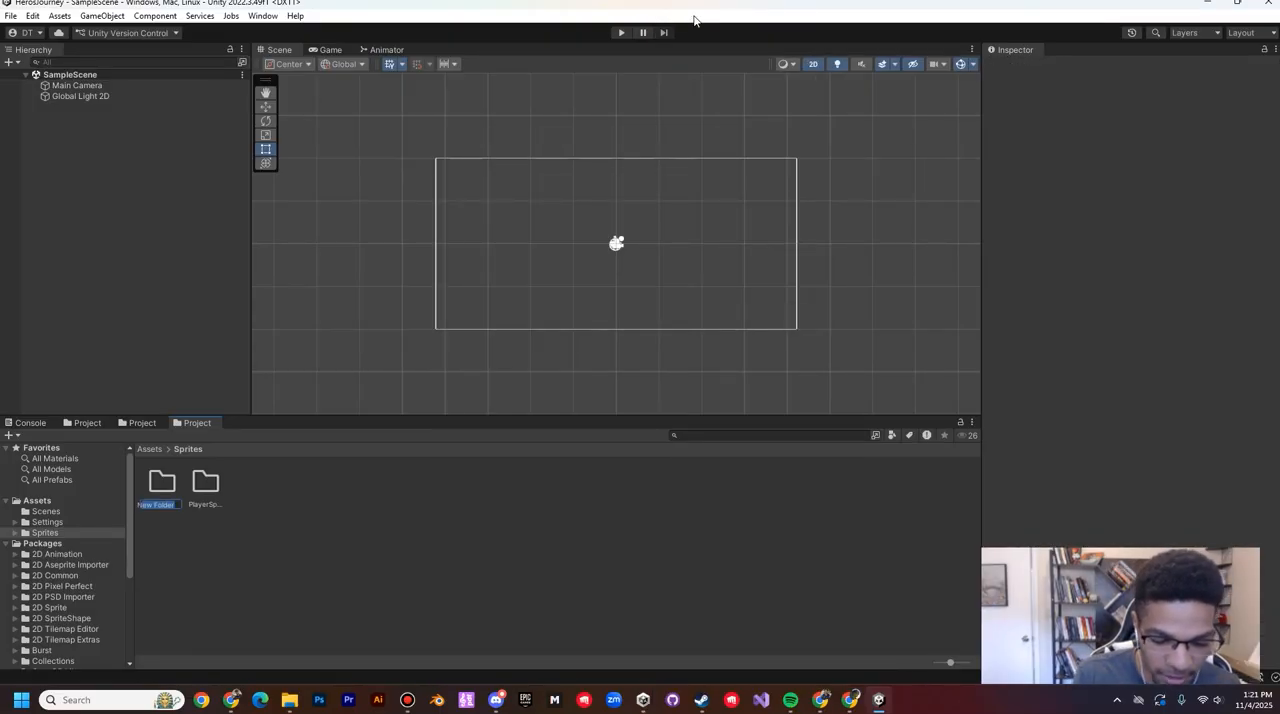
key(BackSpace)
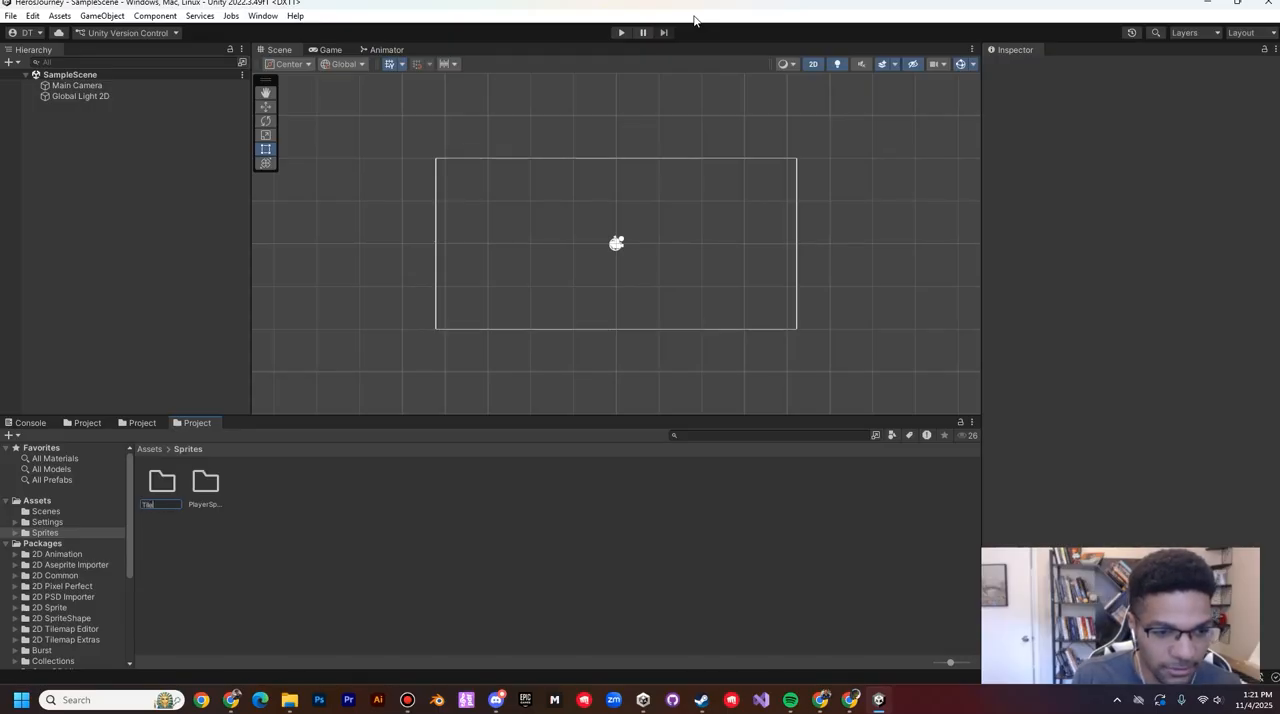
text(TileSprites)
key(Return)
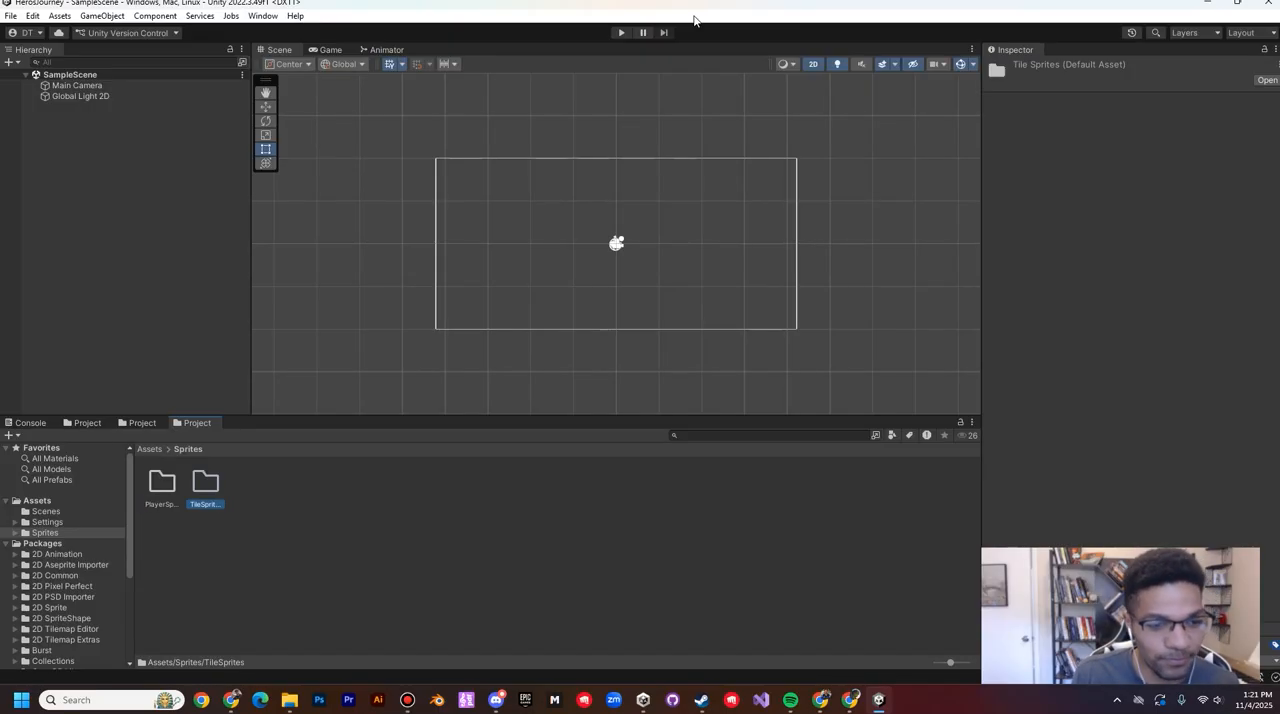
Step: Import GoblinHero_Sprites (1) and GoblinHero_Diagonal_Sprites (1) from the Downloads folder in File Explorer into PlayerSprites, and show each one's import settings
double_click(161, 482)
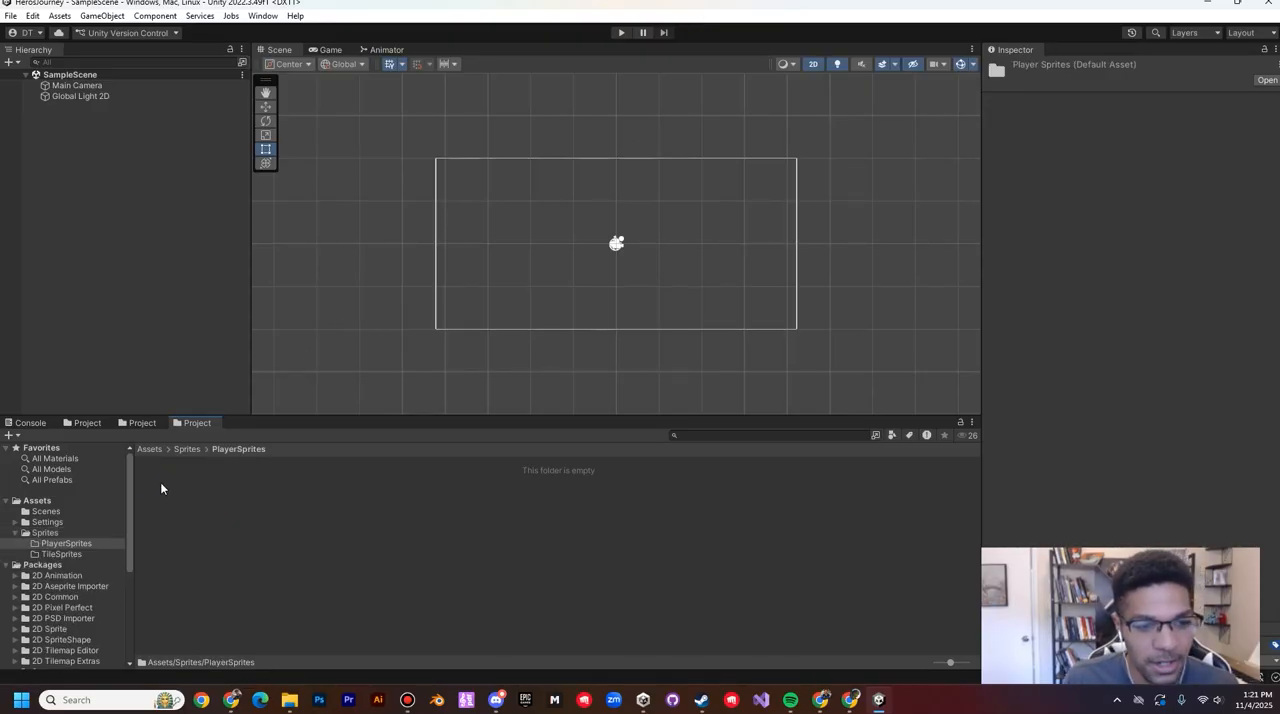
mouse_move(290, 707)
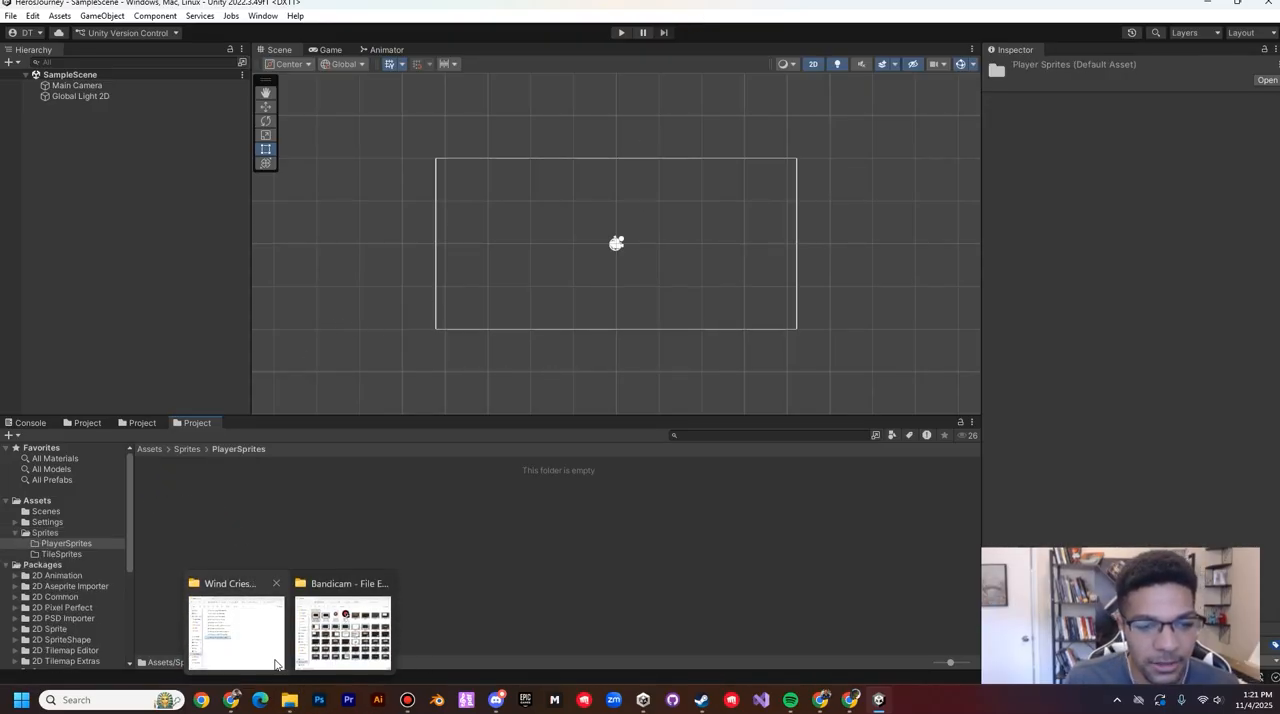
click(245, 630)
click(659, 78)
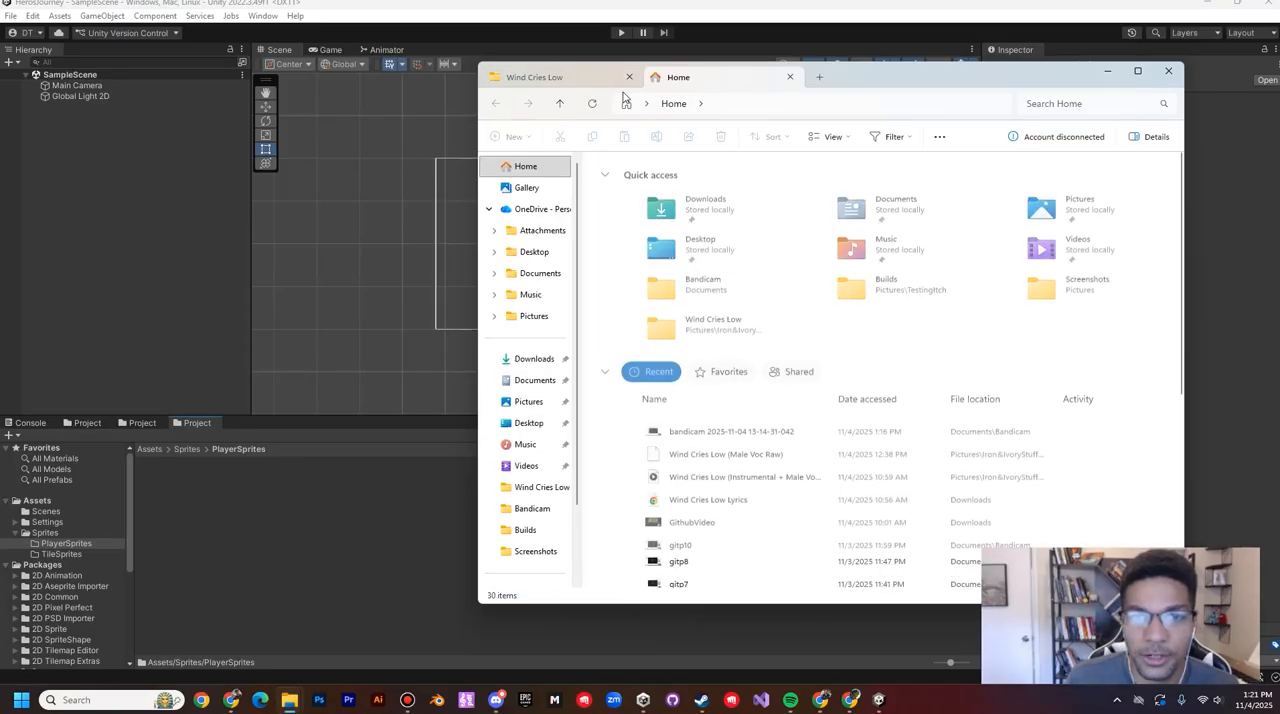
click(534, 358)
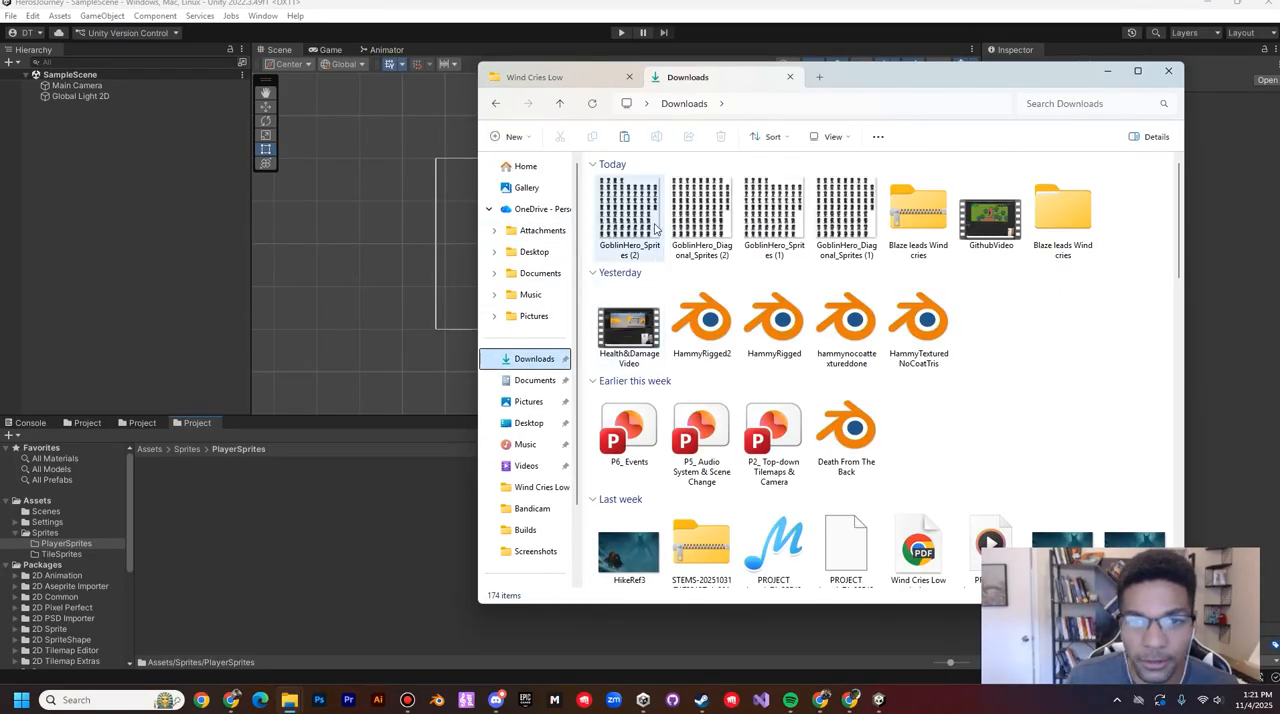
click(629, 215)
shift+click(702, 215)
click(774, 215)
shift+click(846, 215)
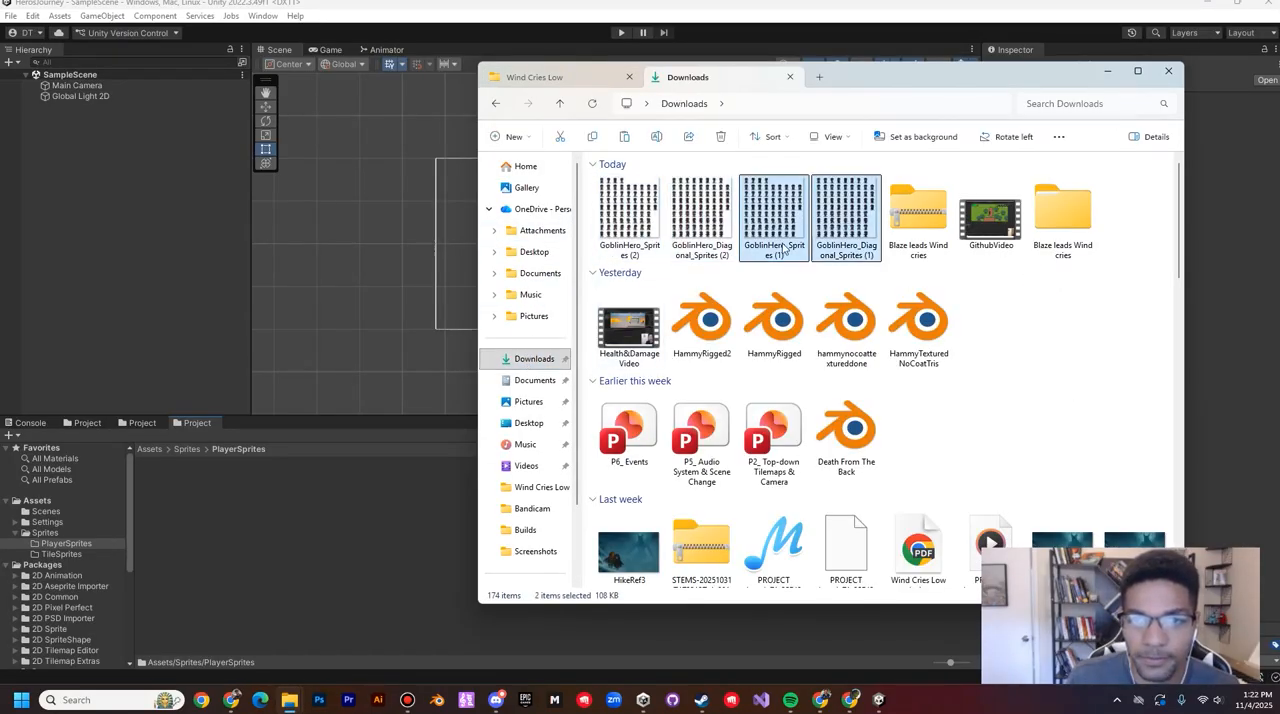
drag(846, 215, 356, 621)
click(170, 485)
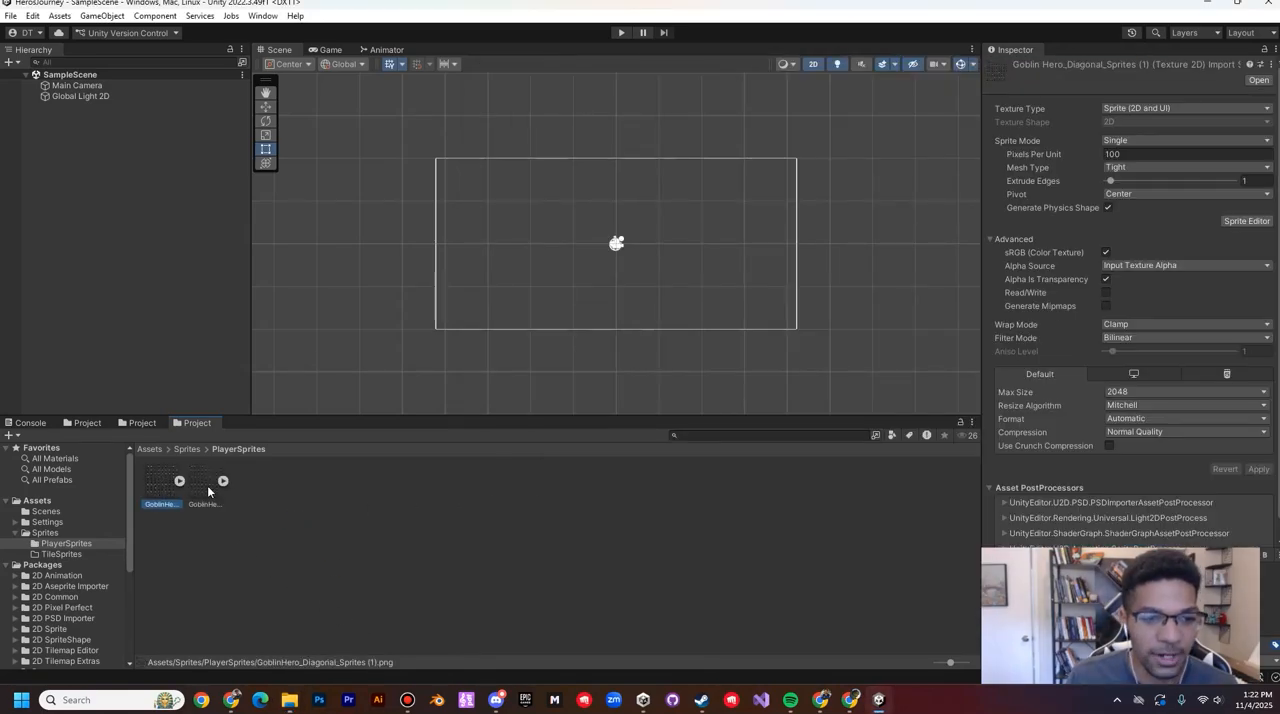
click(213, 485)
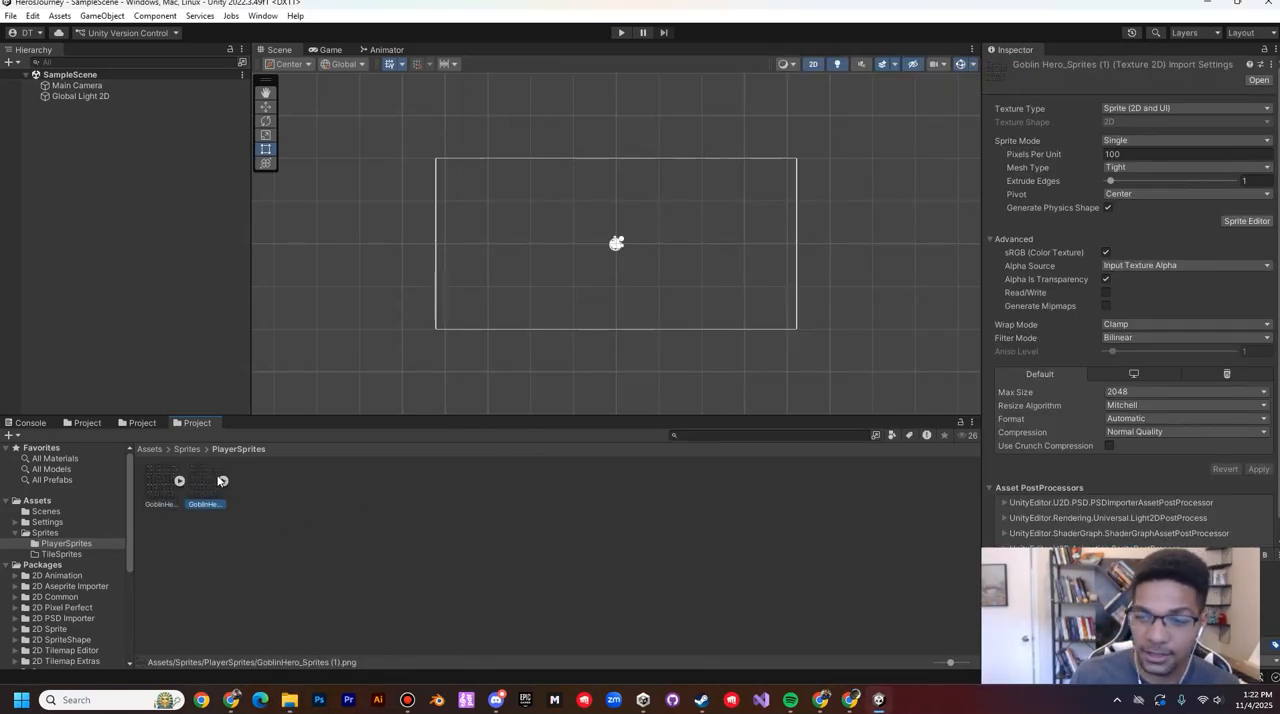
Step: Enlarge the asset thumbnails to their maximum size and select the GoblinHero_Diagonal_Sprites (1) sheet
click(178, 481)
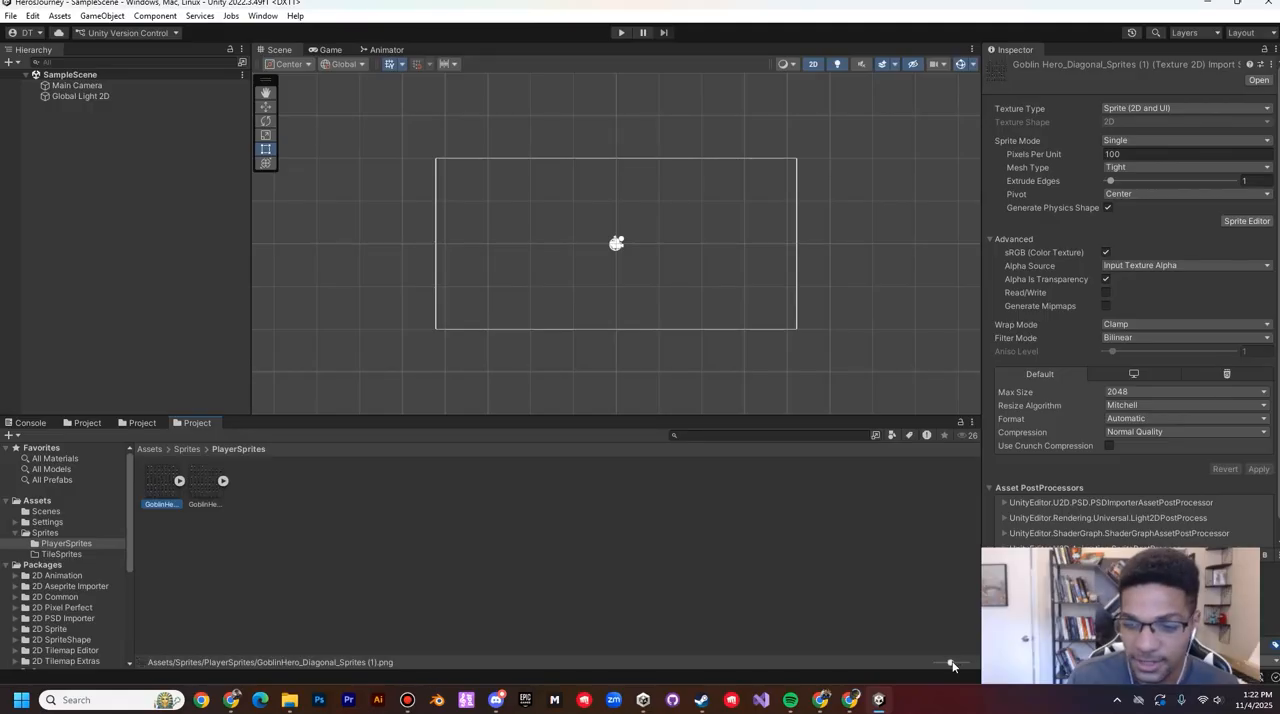
drag(952, 666, 966, 664)
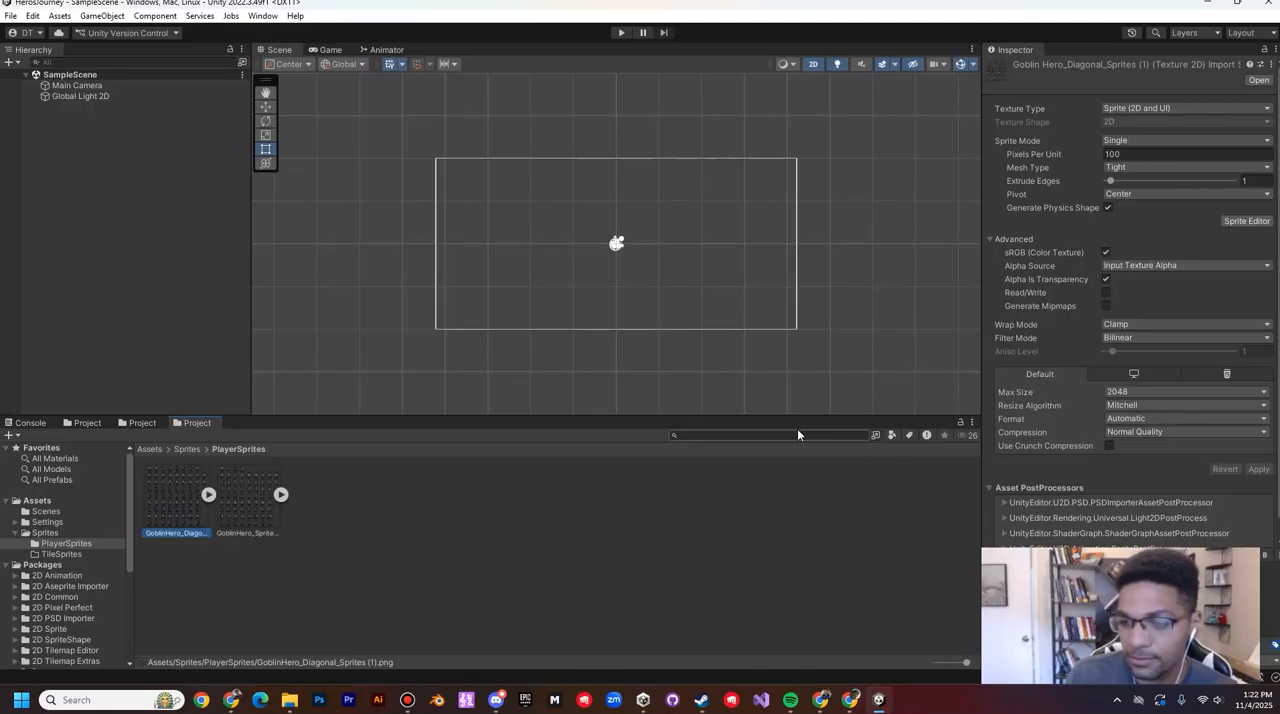
click(396, 476)
click(174, 513)
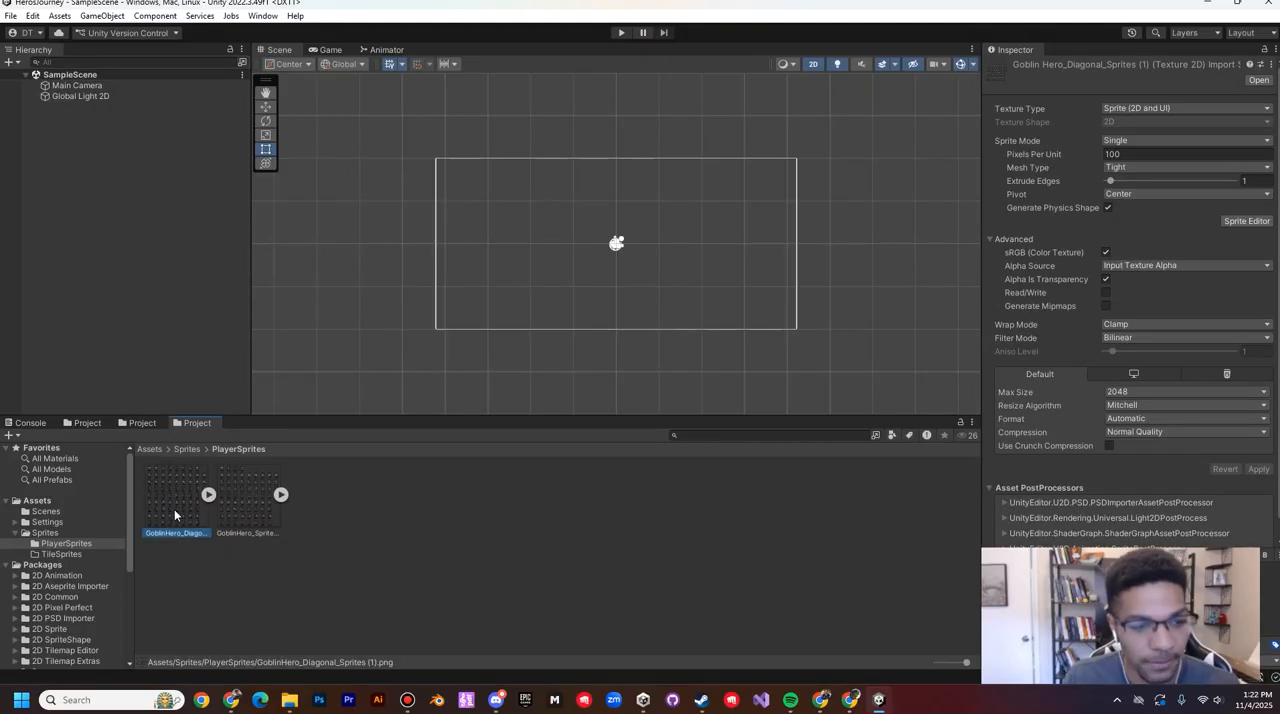
Step: Set the diagonal sheet's Sprite Mode to Multiple and its Pixels Per Unit to 64, keeping the Sprite (2D and UI) texture type
click(1141, 109)
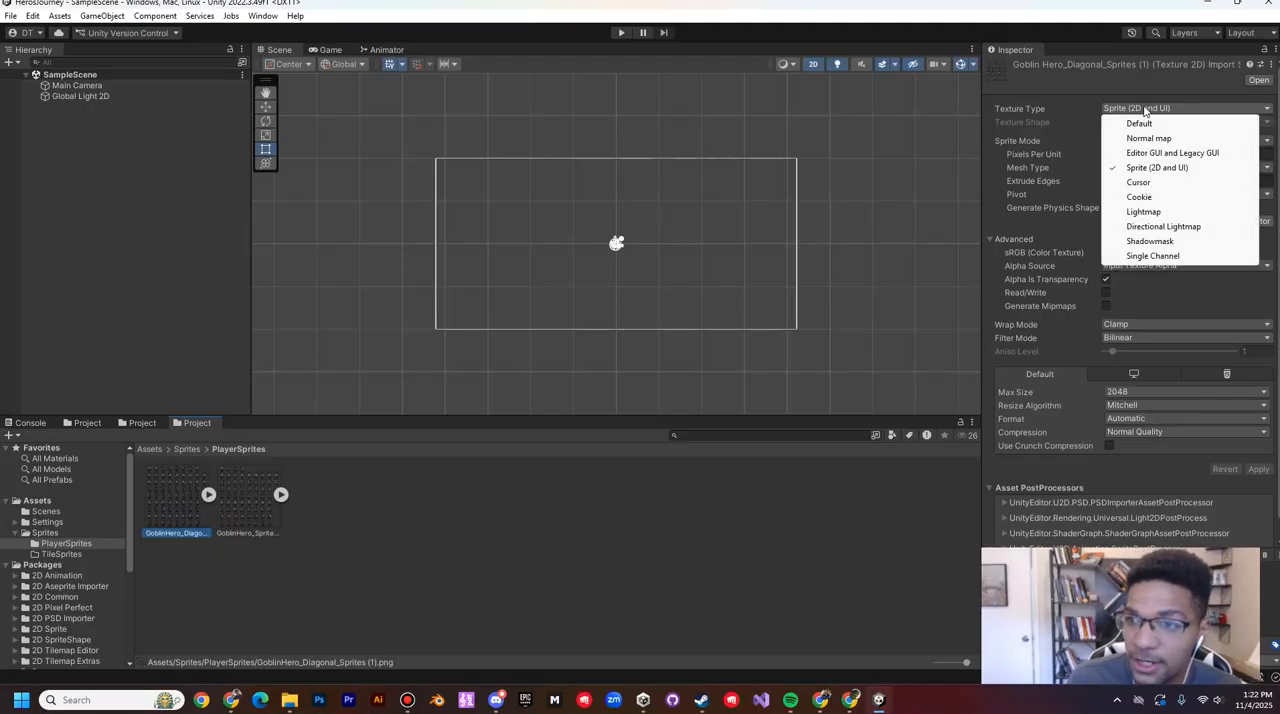
click(1145, 109)
click(1058, 145)
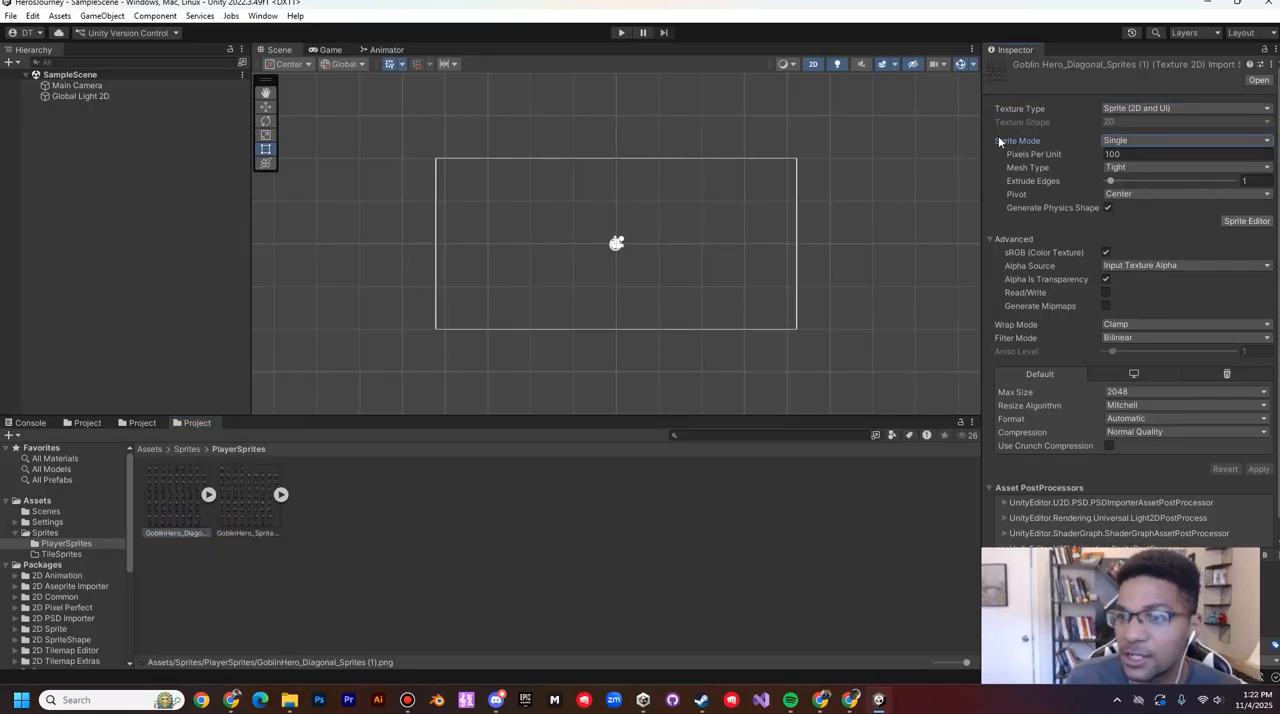
click(1154, 140)
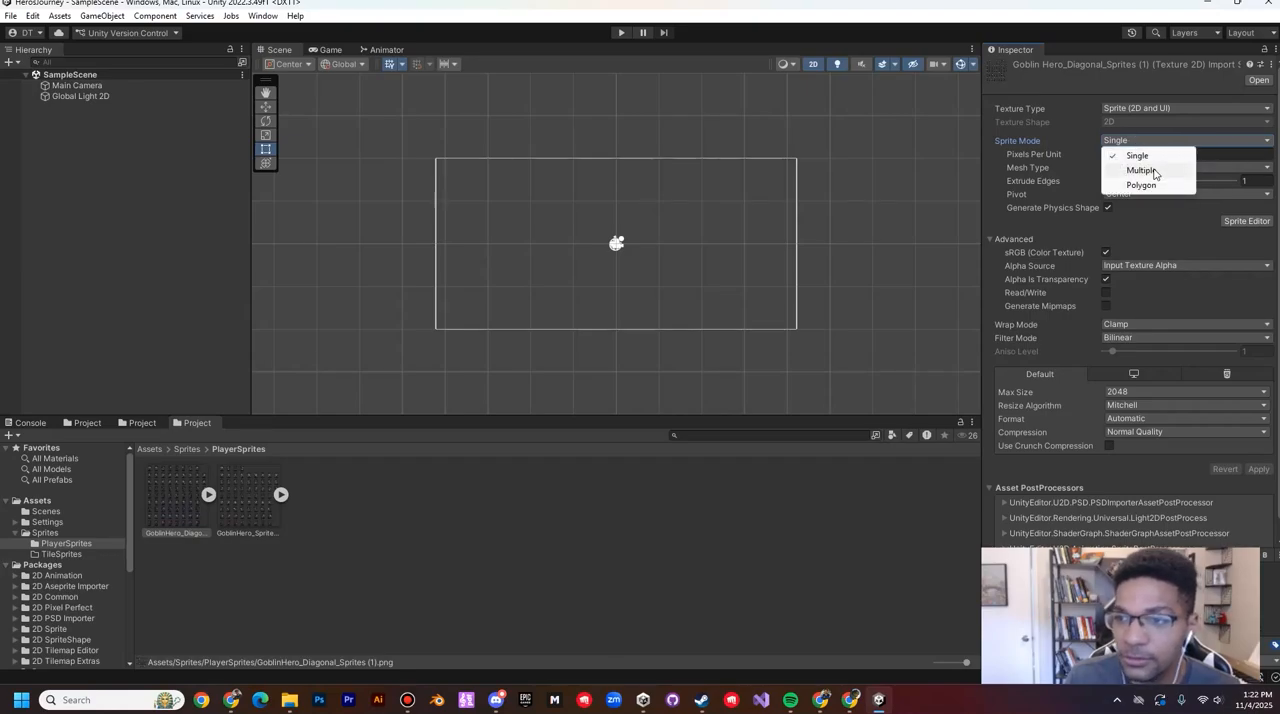
click(1154, 171)
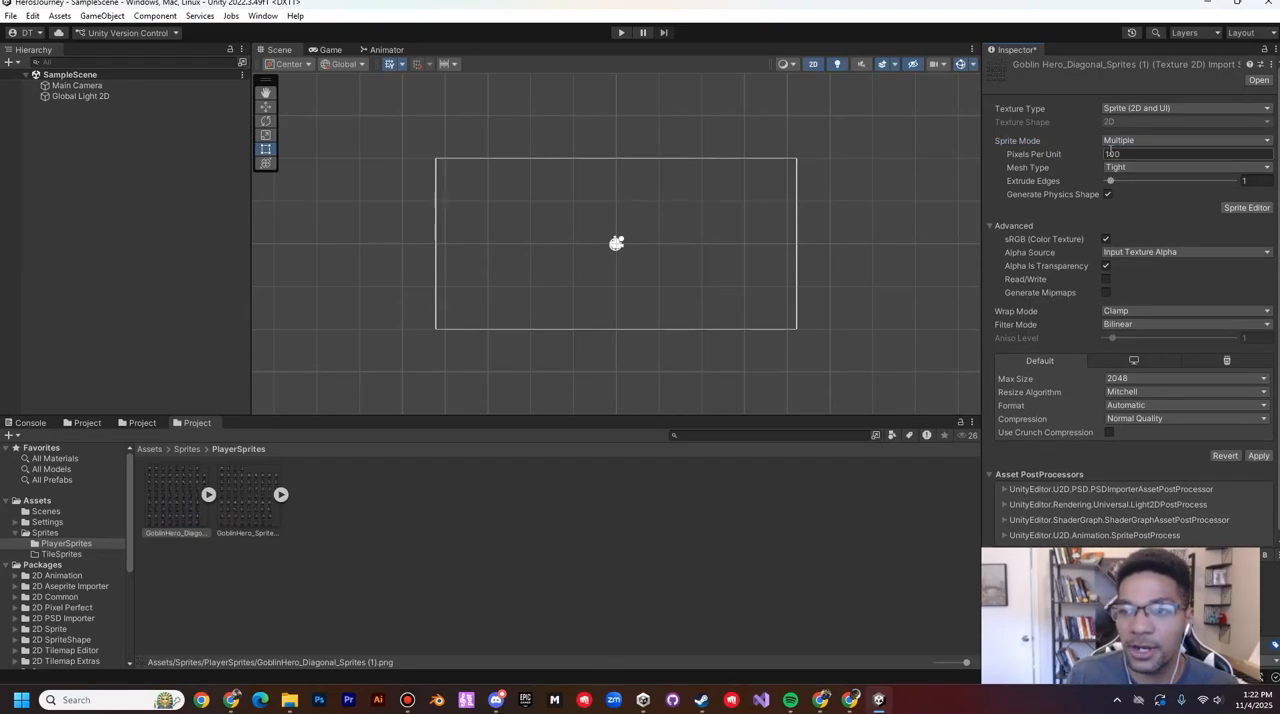
click(1122, 153)
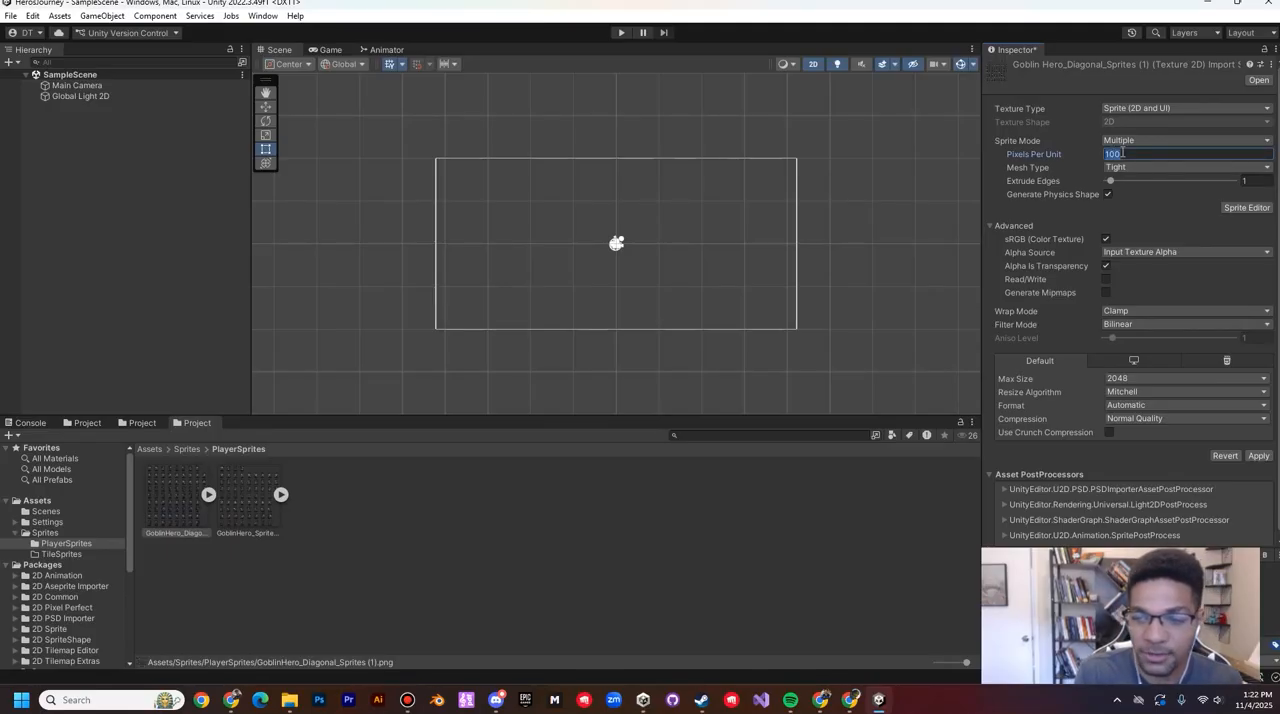
text(64)
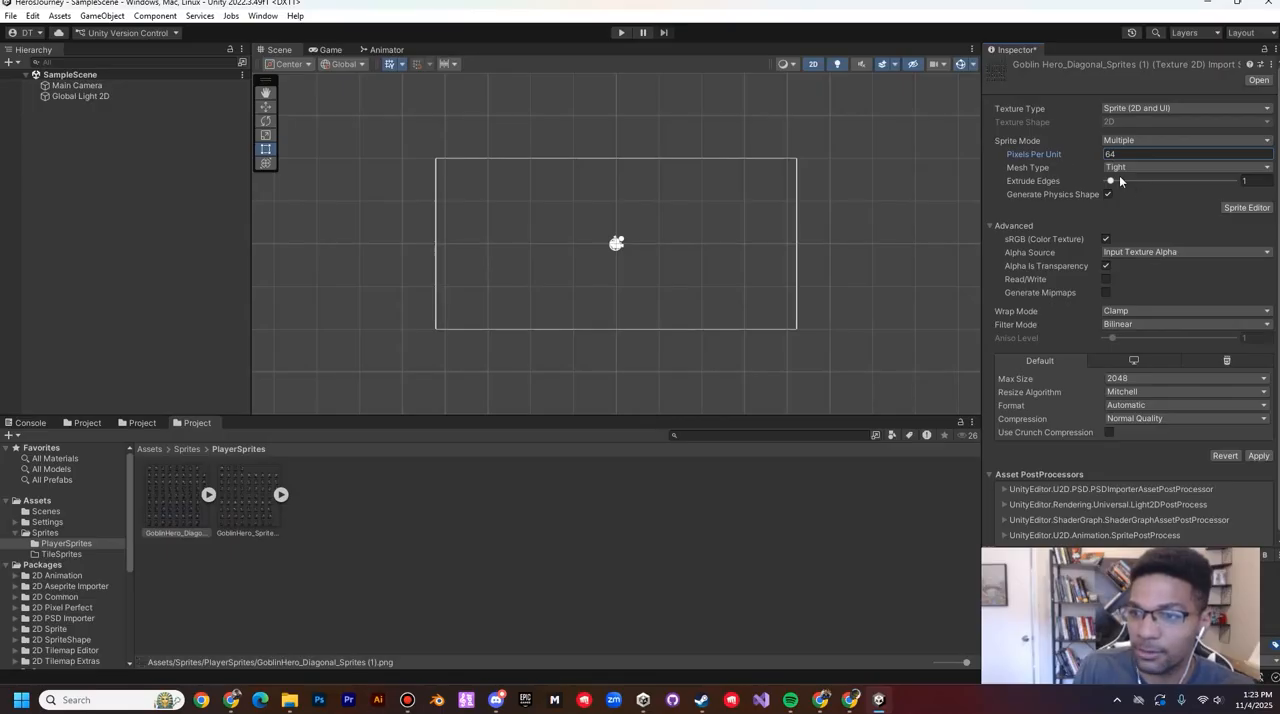
Step: Set the diagonal sheet's Filter Mode to Point (no filter) and Compression to None, and apply the import settings
click(1128, 326)
click(1142, 341)
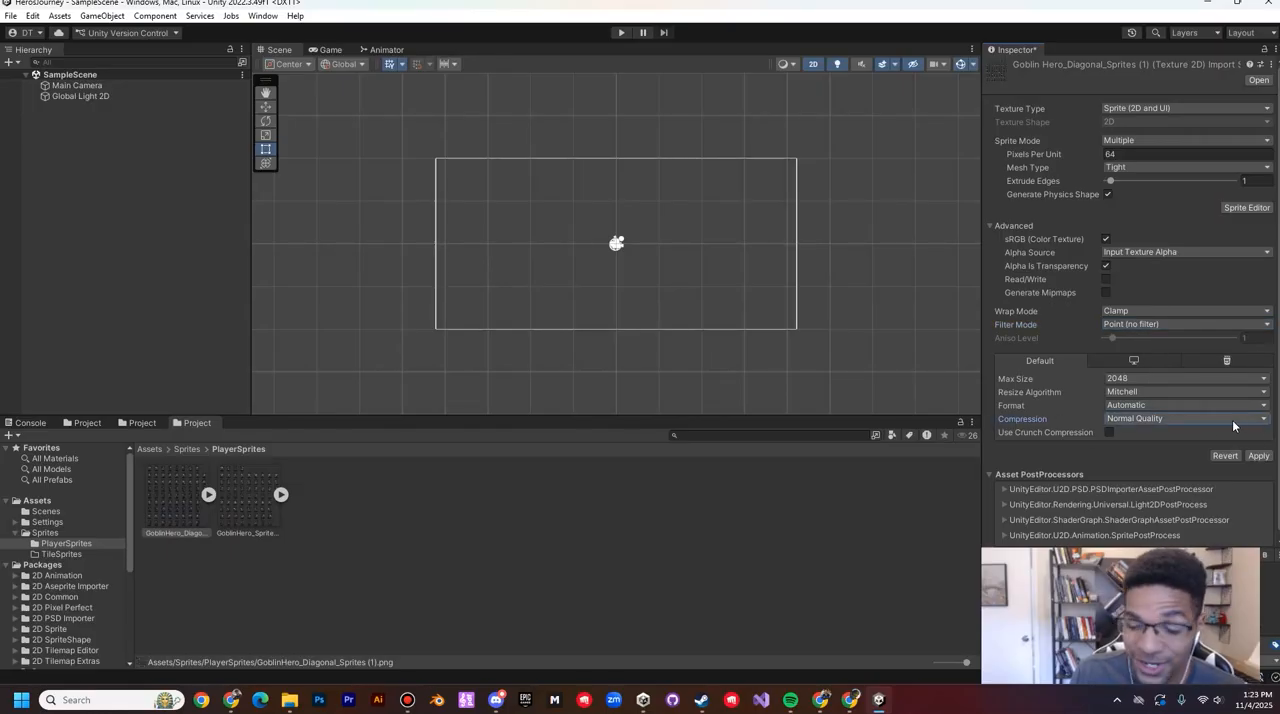
click(1158, 421)
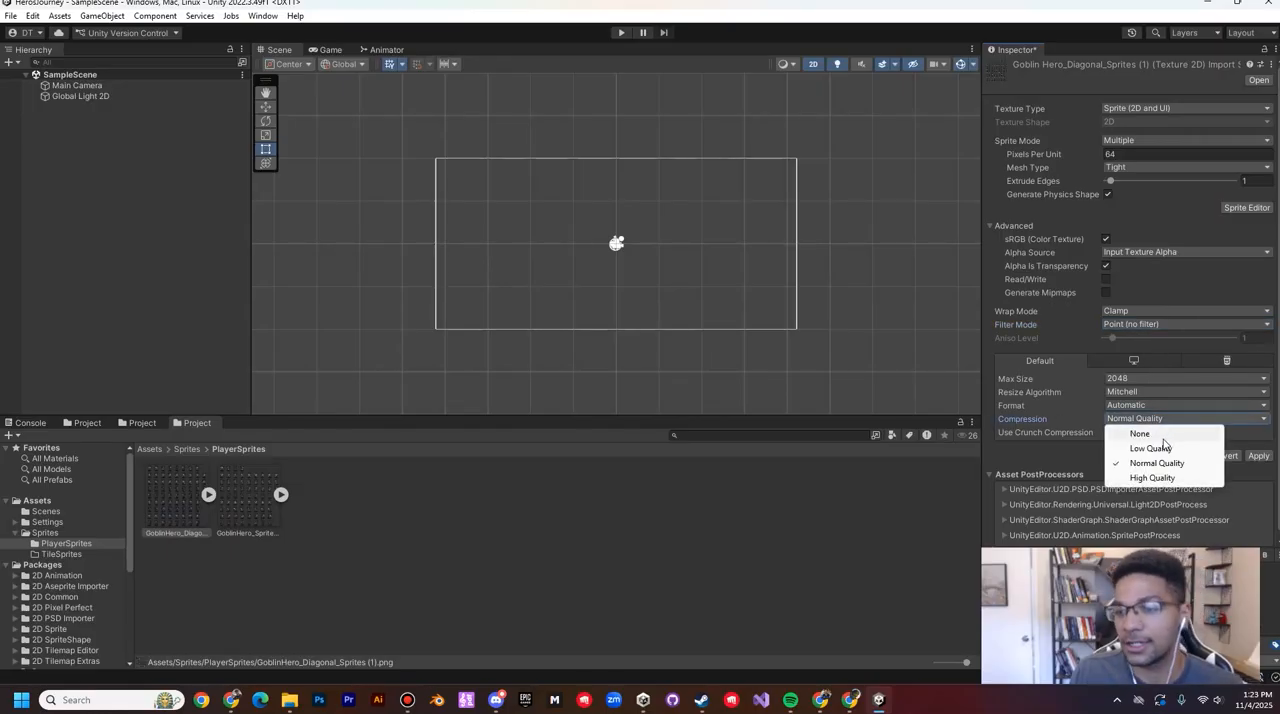
click(1156, 434)
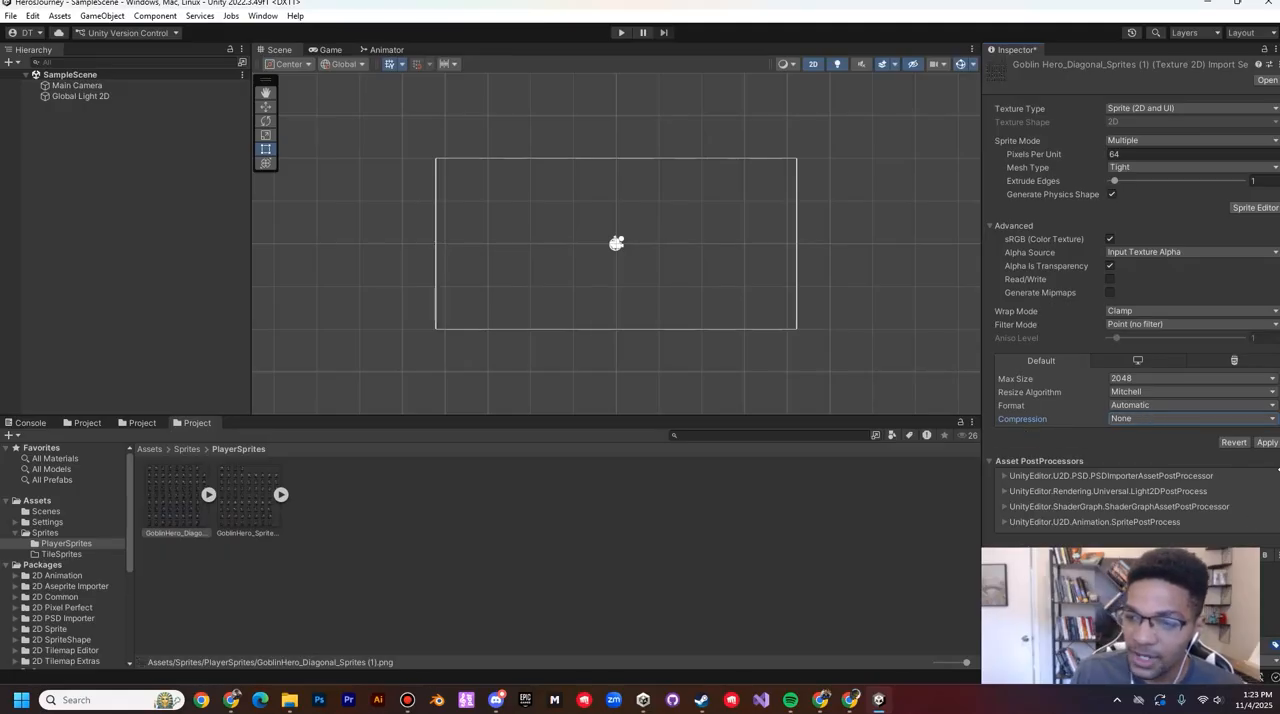
click(1265, 442)
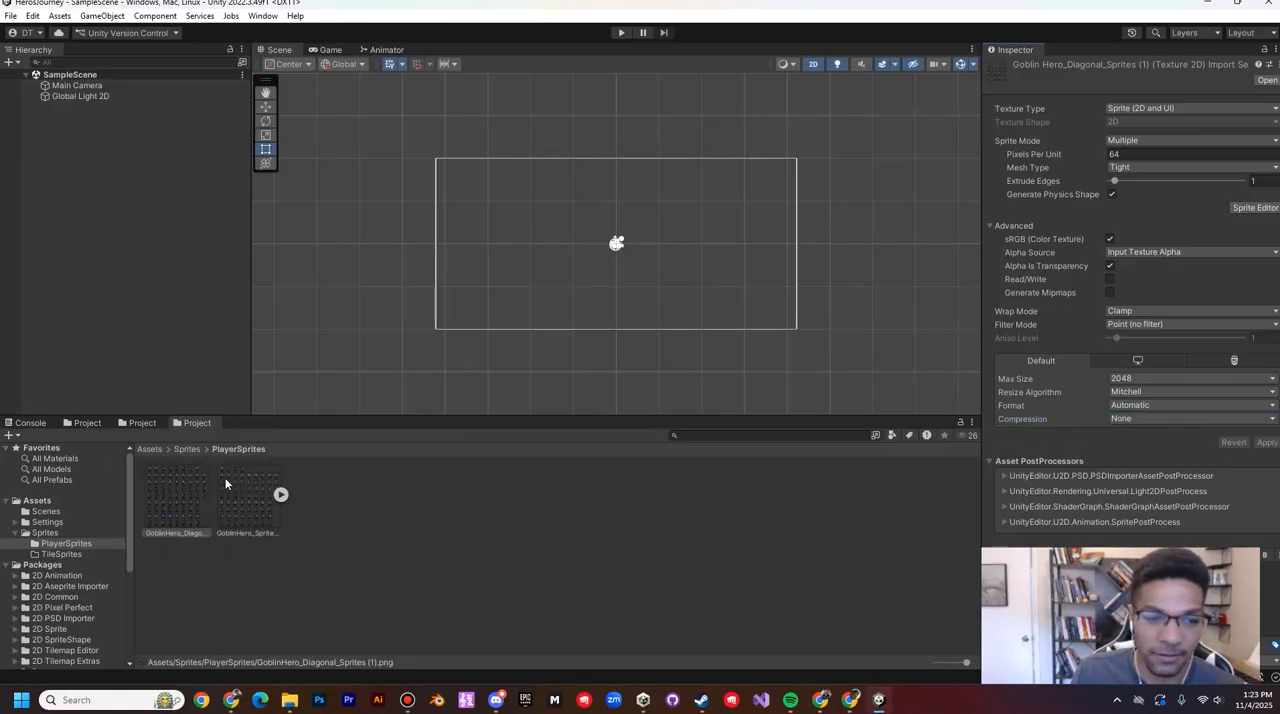
Step: Set Sprite Mode to Multiple and Pixels Per Unit to 64 for the GoblinHero_Sprites (1) sheet
click(252, 492)
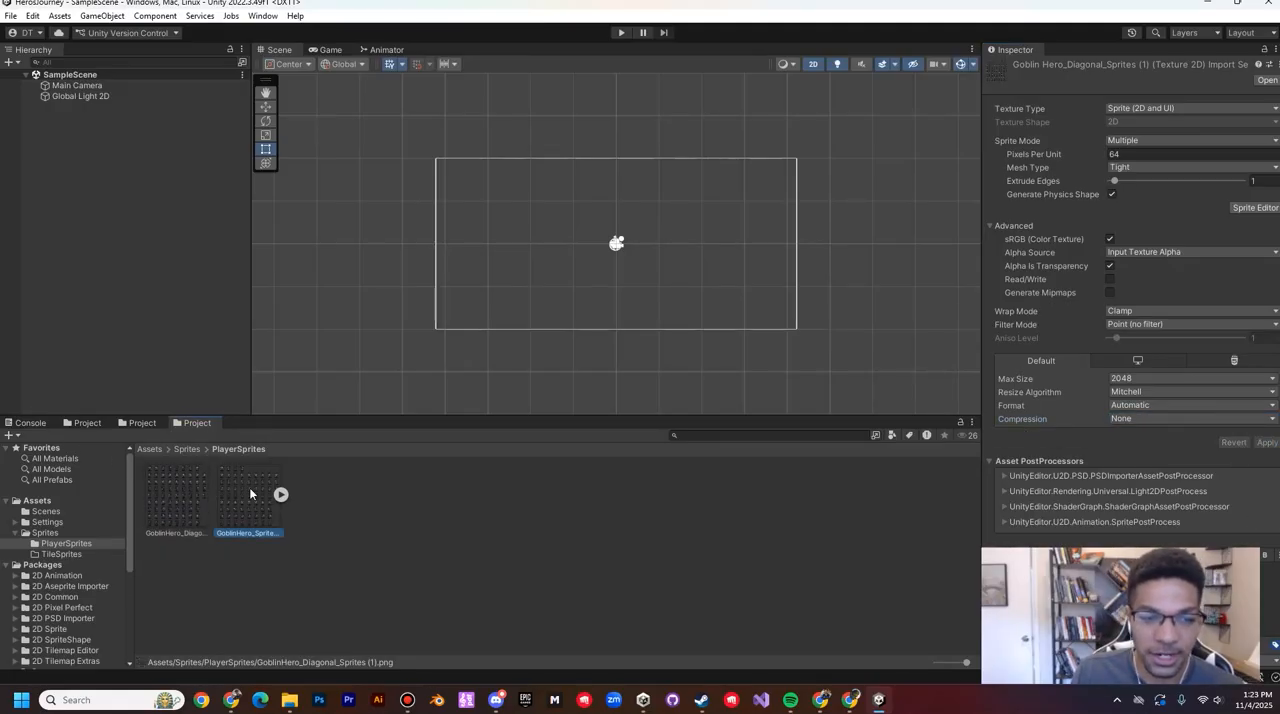
click(1133, 140)
click(1140, 171)
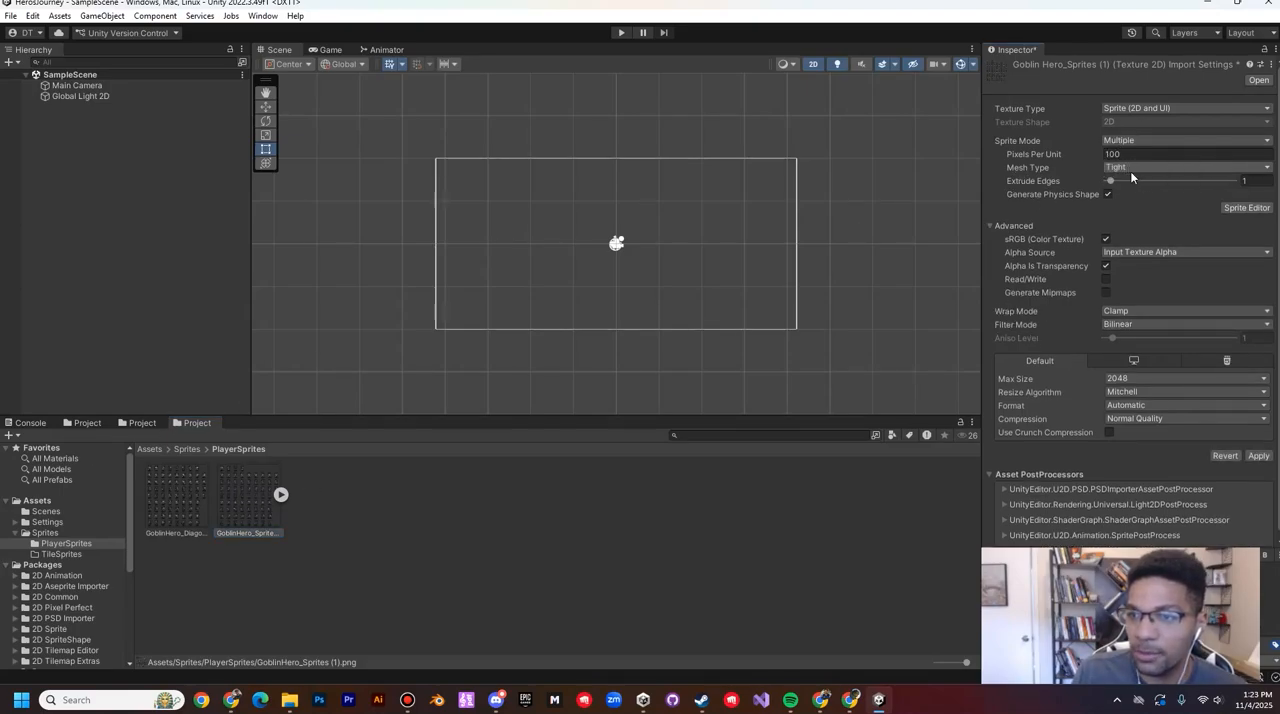
click(1197, 150)
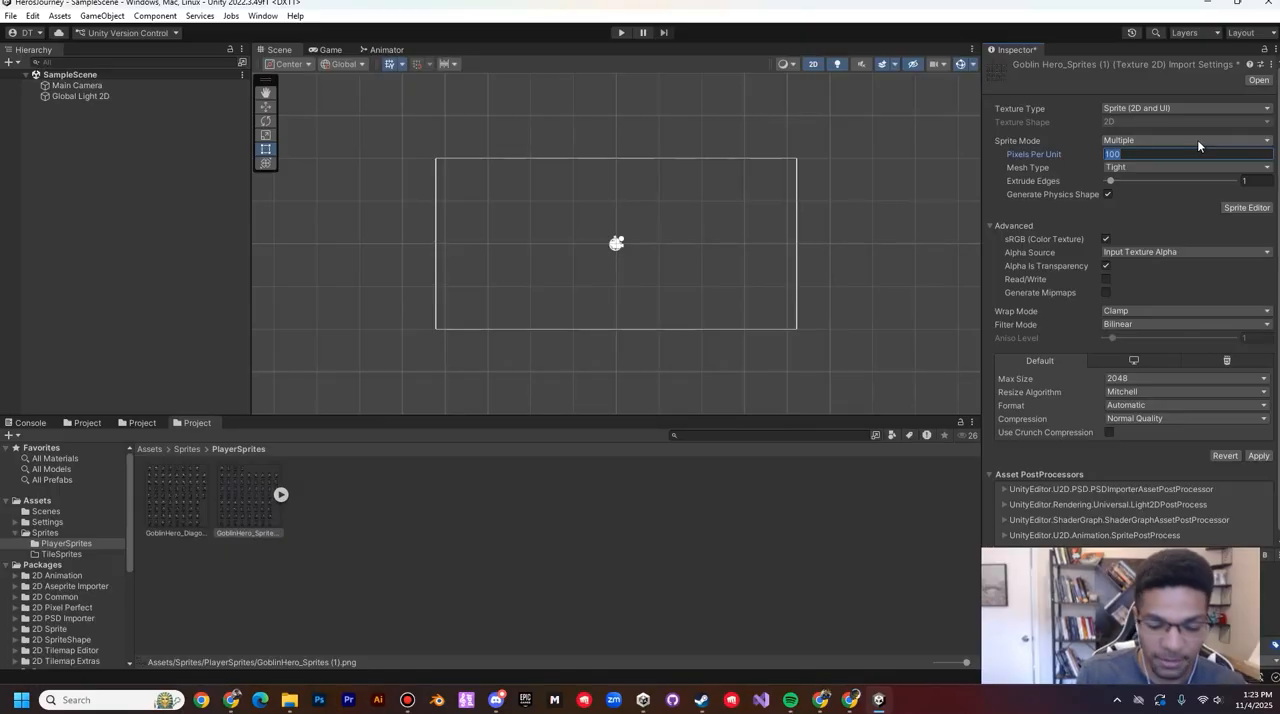
text(64)
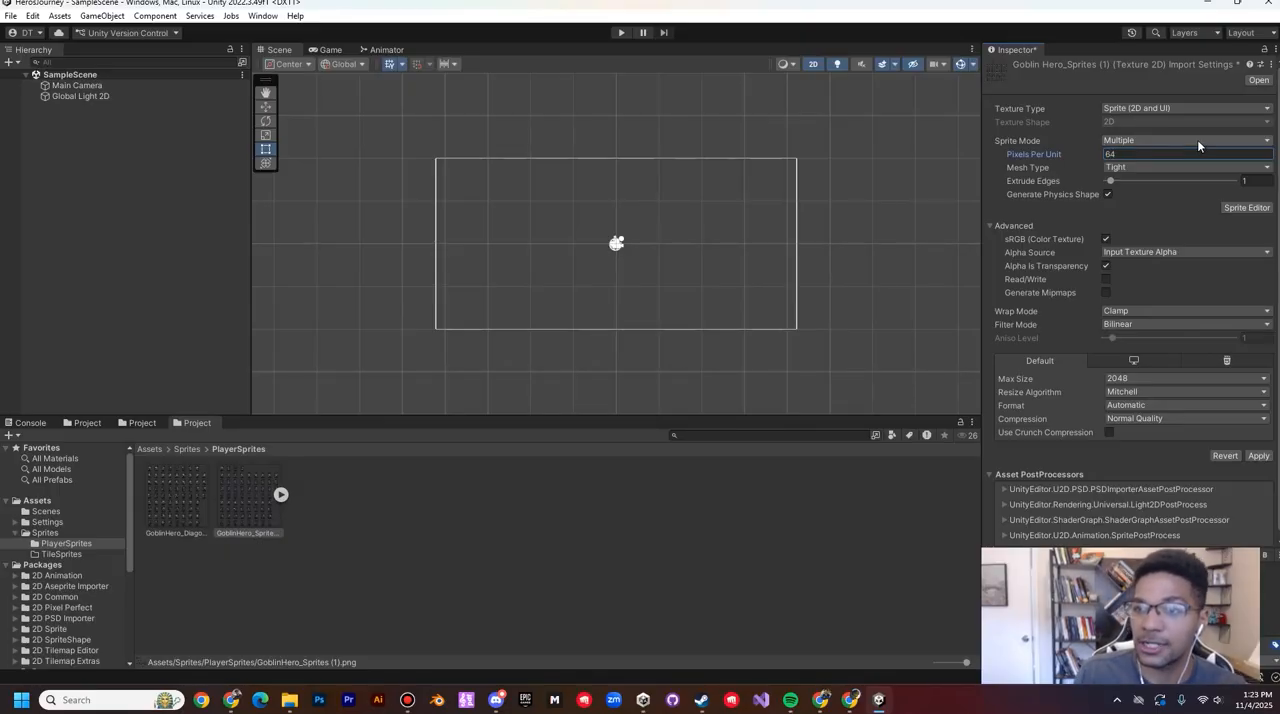
Step: Give GoblinHero_Sprites (1) the Point (no filter) Filter Mode and None Compression, and apply its import settings
click(1115, 328)
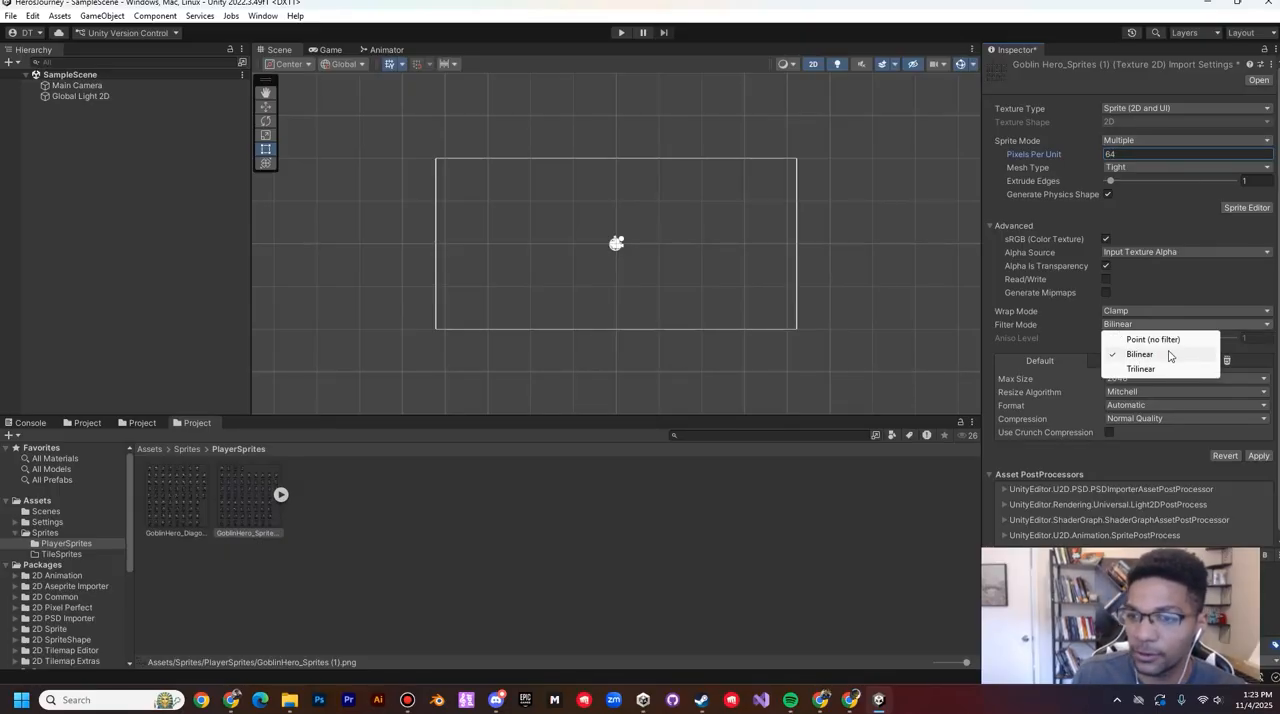
click(1140, 340)
click(1138, 419)
click(1138, 432)
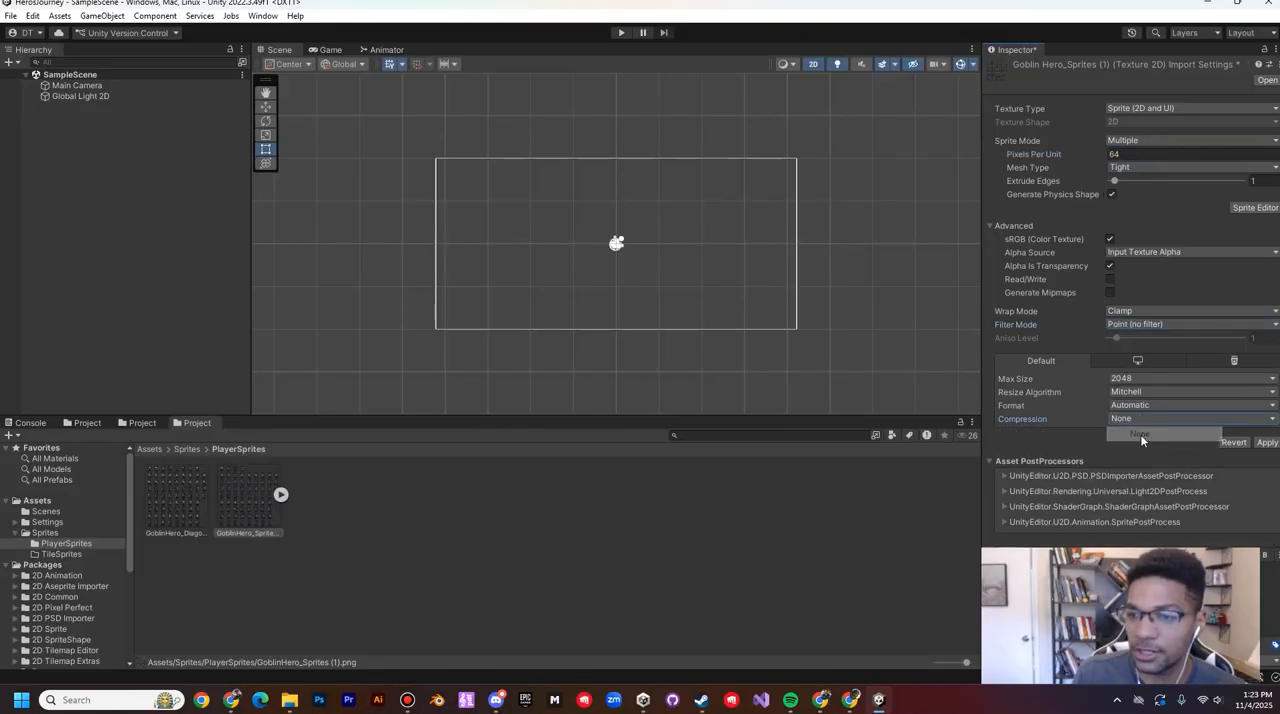
click(1266, 443)
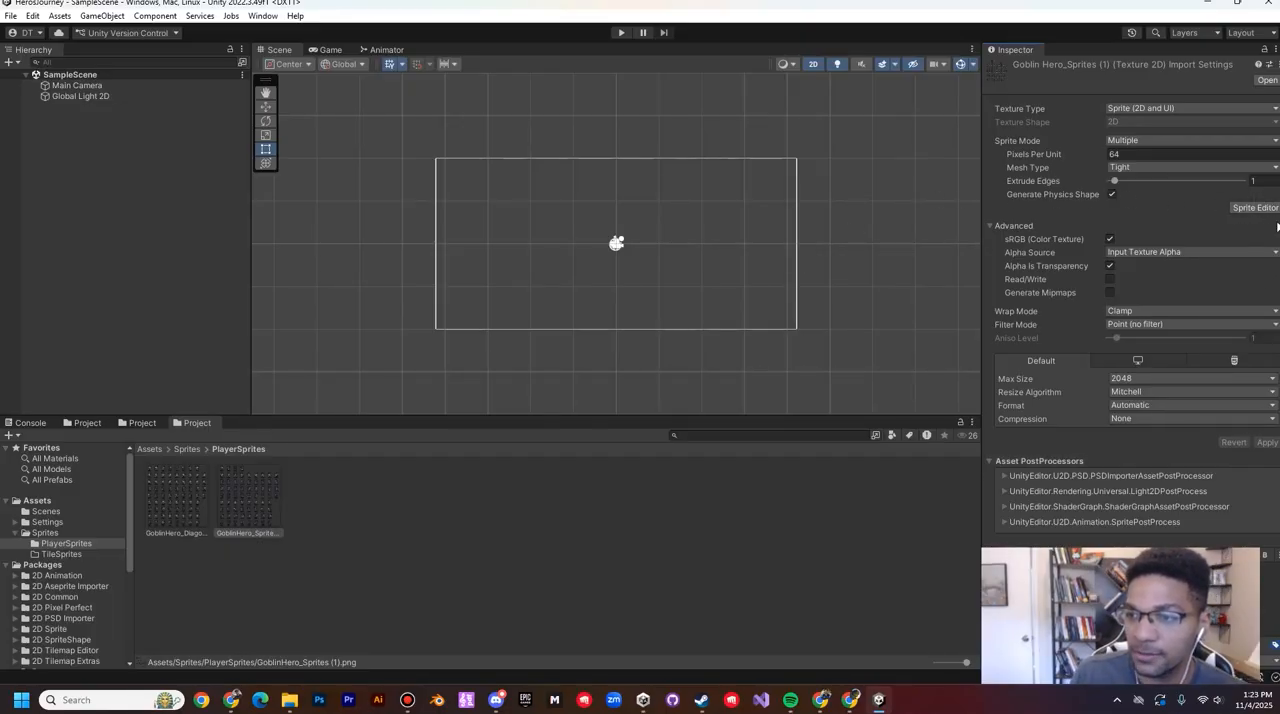
Step: Open GoblinHero_Sprites (1) in the Sprite Editor and set the slicing type to Grid By Cell Size
click(1255, 207)
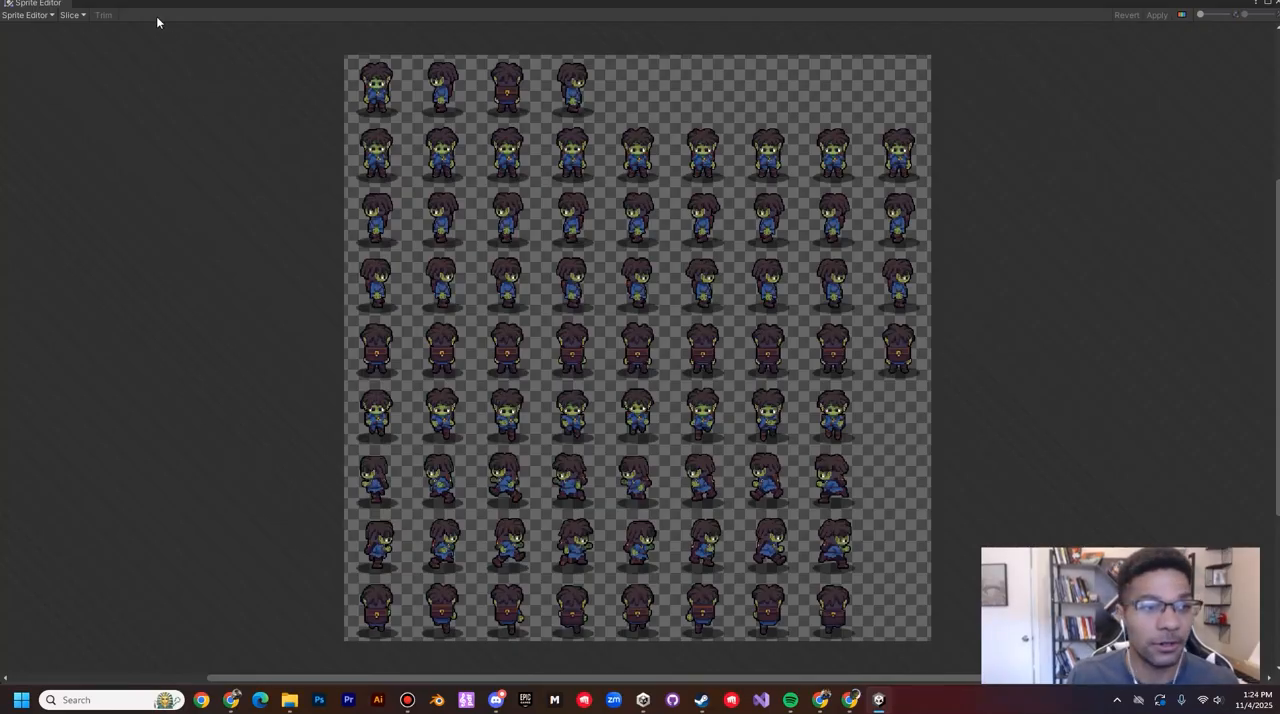
click(78, 16)
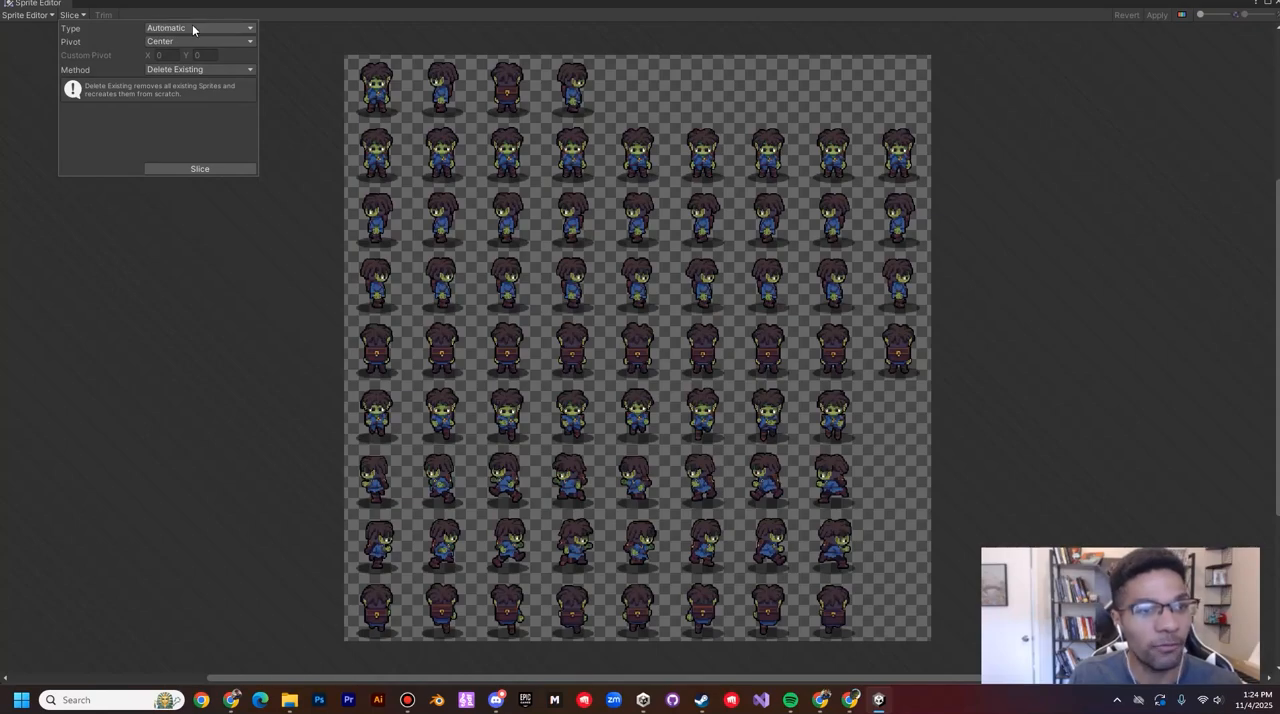
click(193, 29)
click(200, 58)
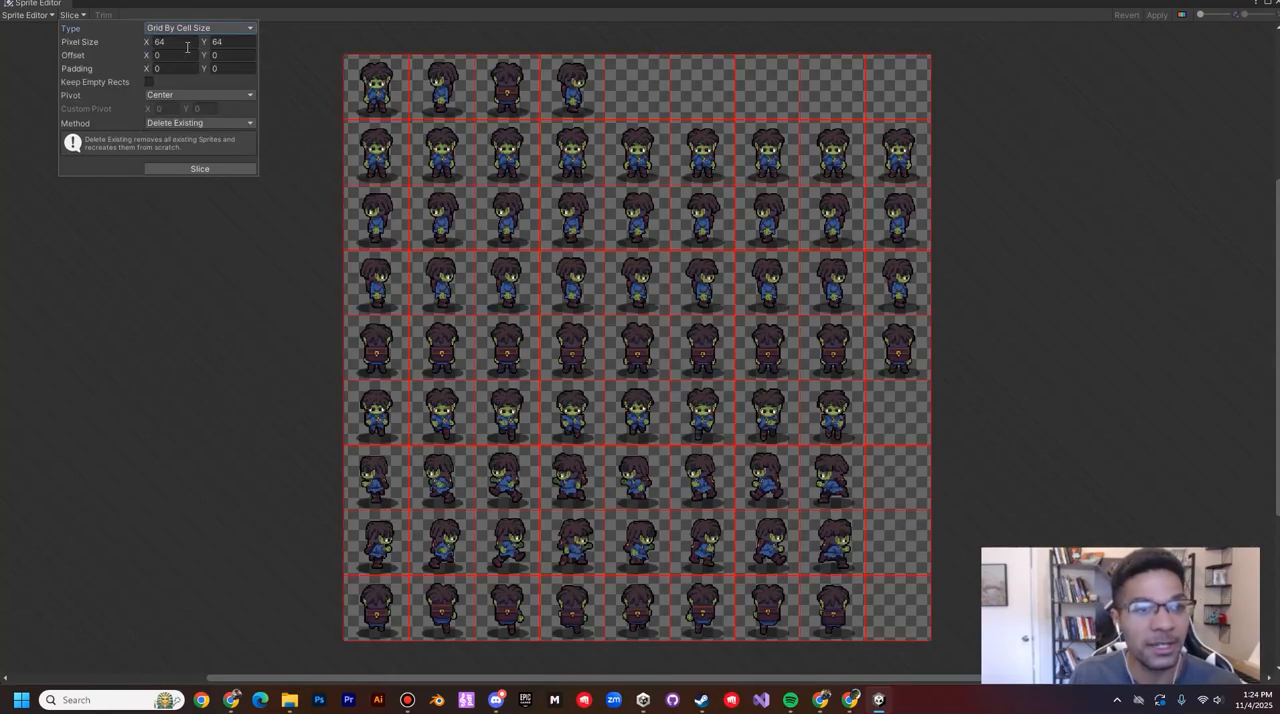
click(180, 41)
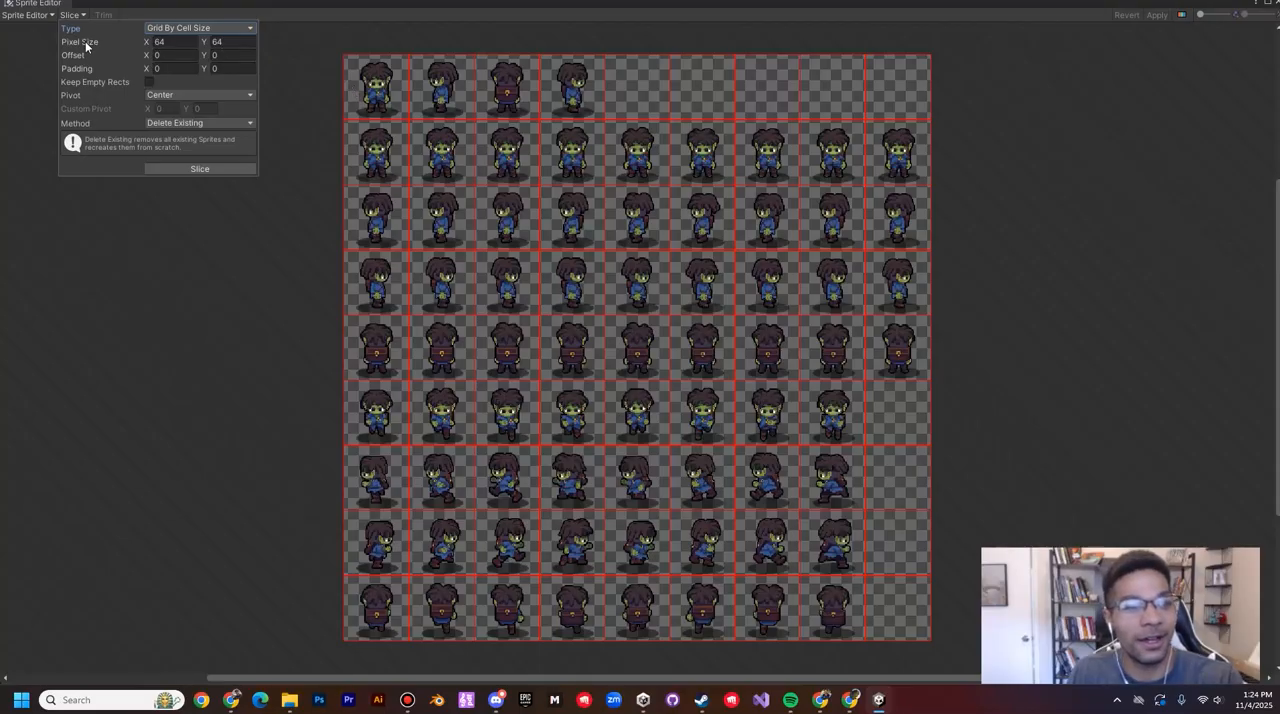
click(215, 44)
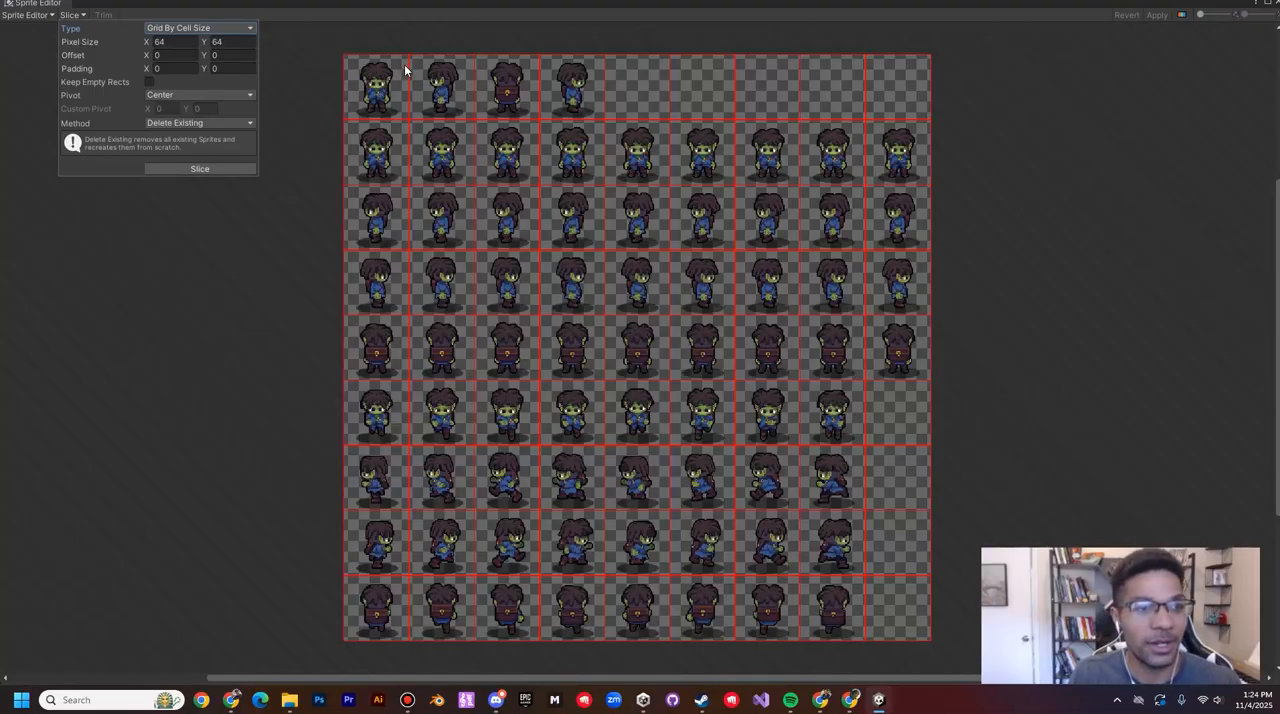
Step: Try cell sizes of 32 by 32 and 98 by 64 pixels for the slicing grid, and restore 64 by 64
click(186, 43)
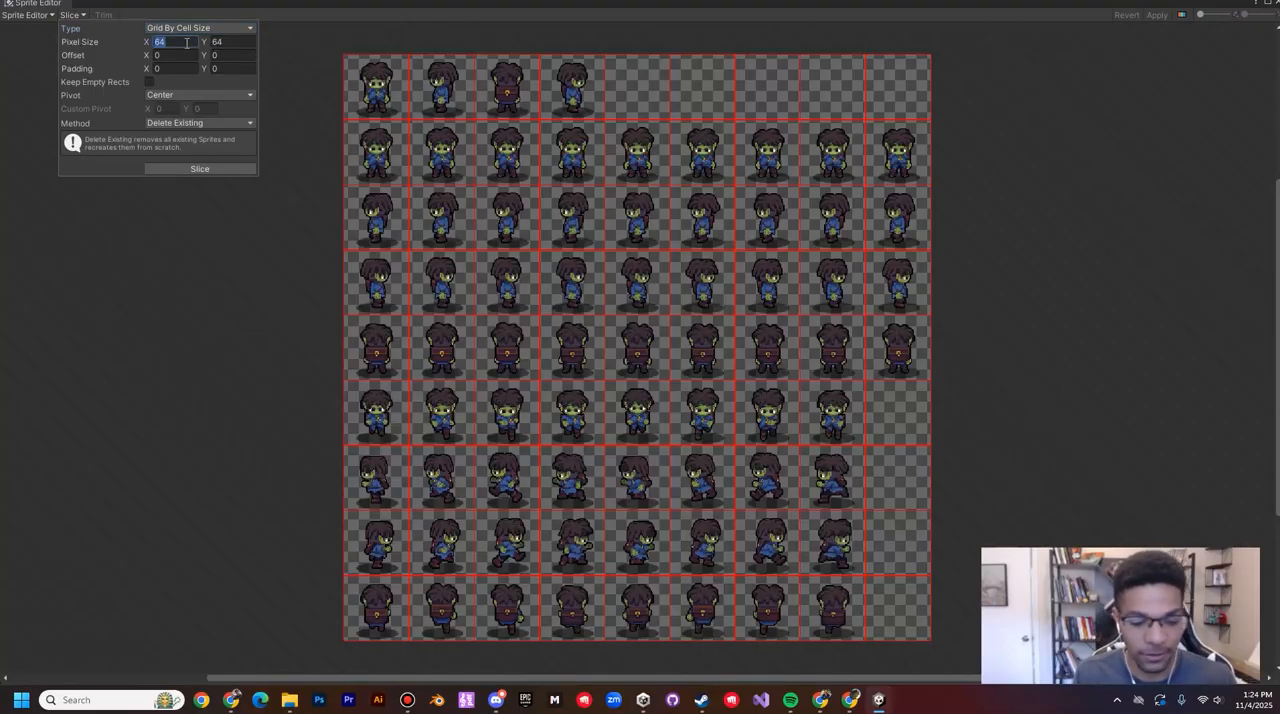
text(32)
click(234, 43)
text(32)
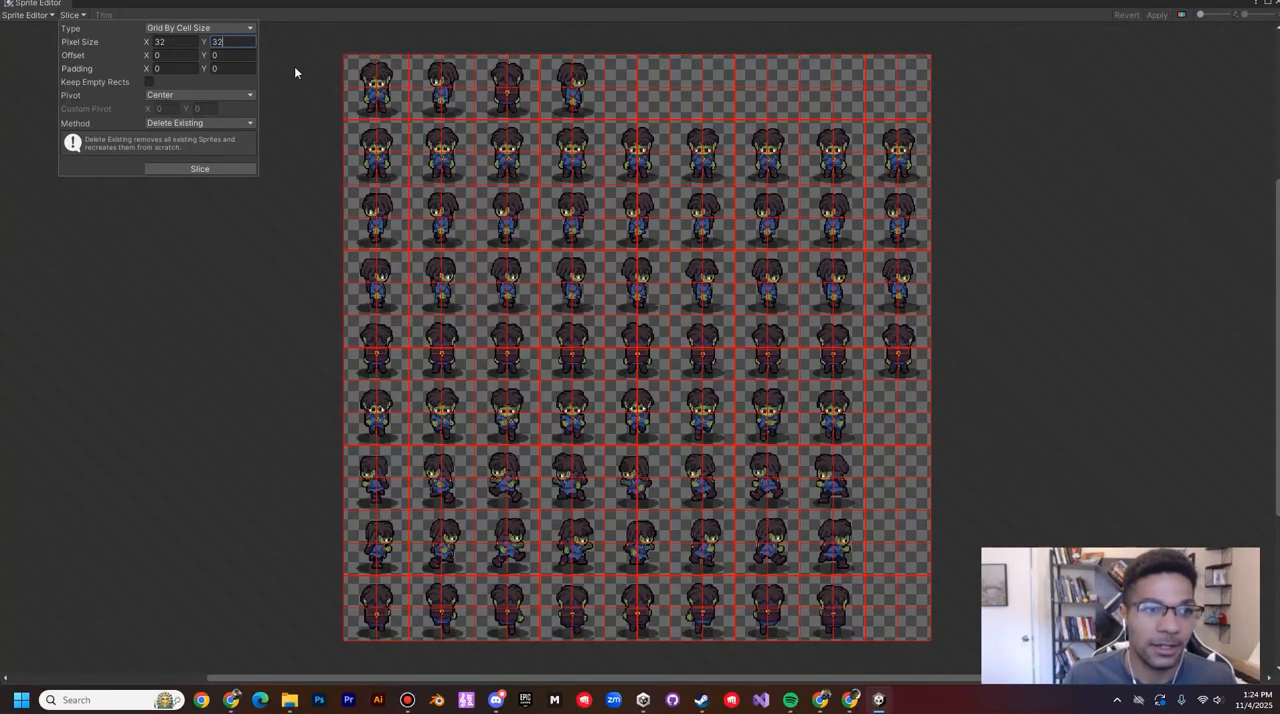
click(119, 41)
text(64)
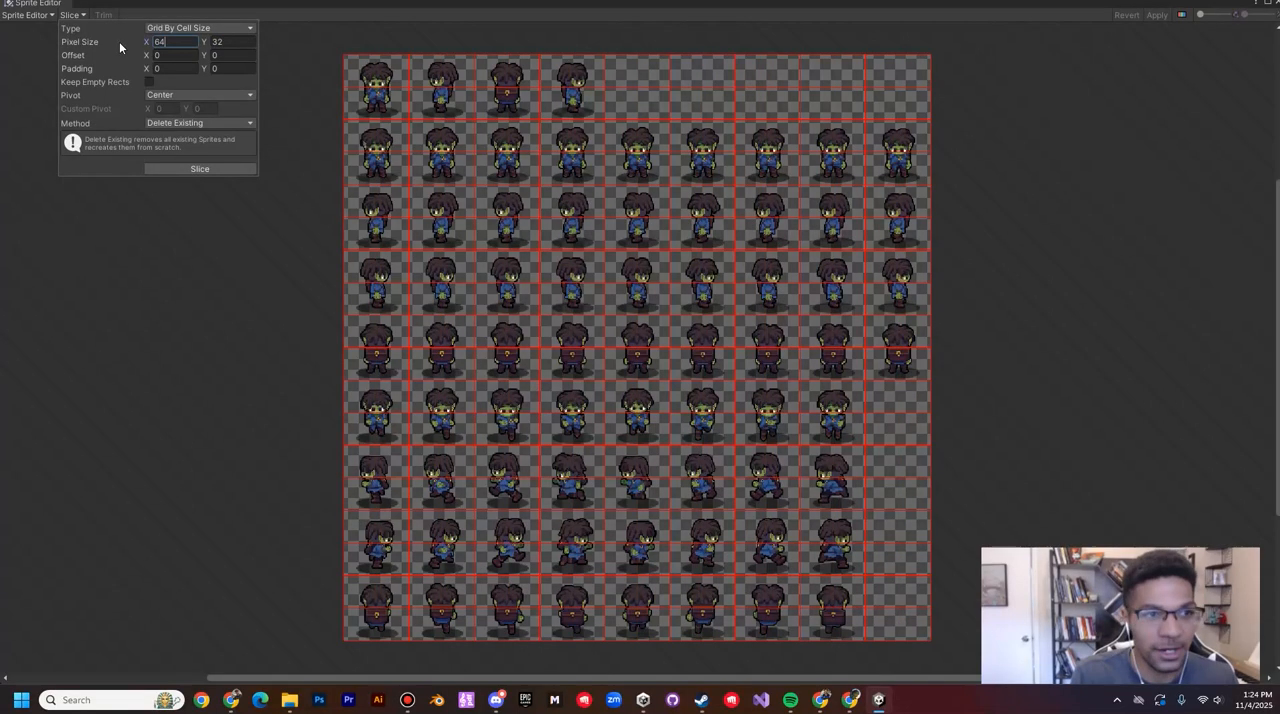
key(Tab)
text(64)
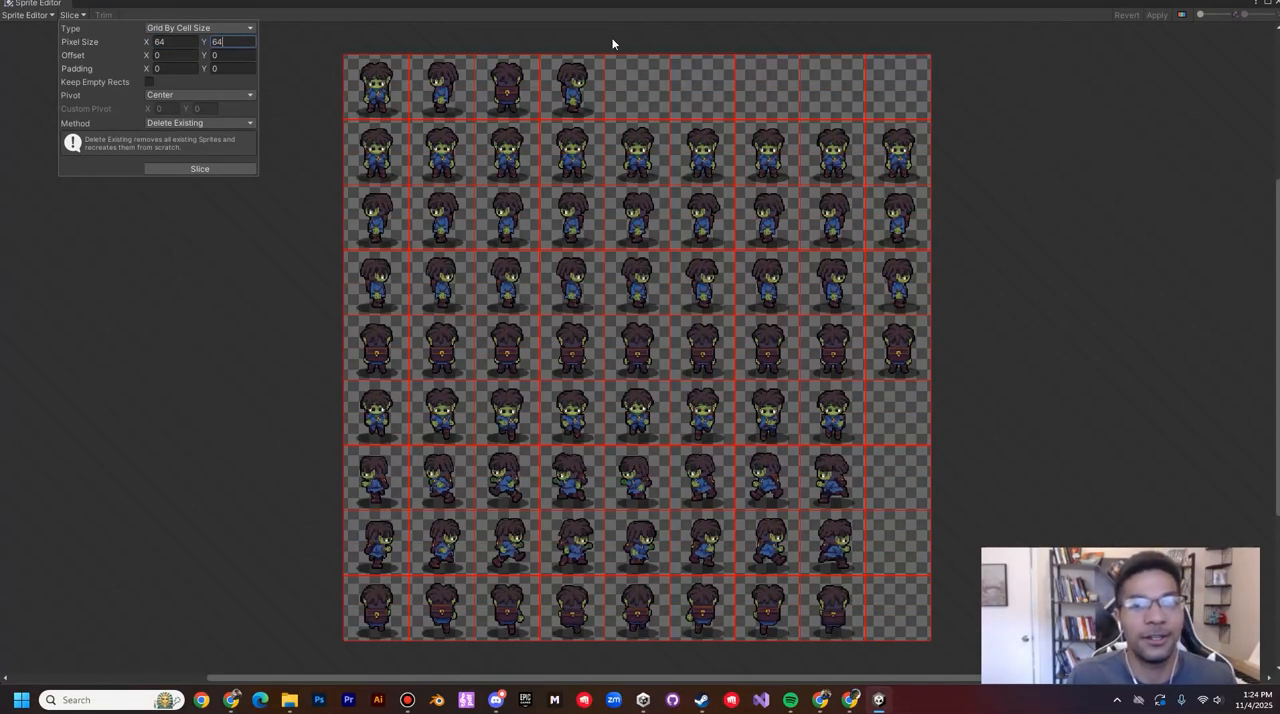
drag(147, 41, 173, 43)
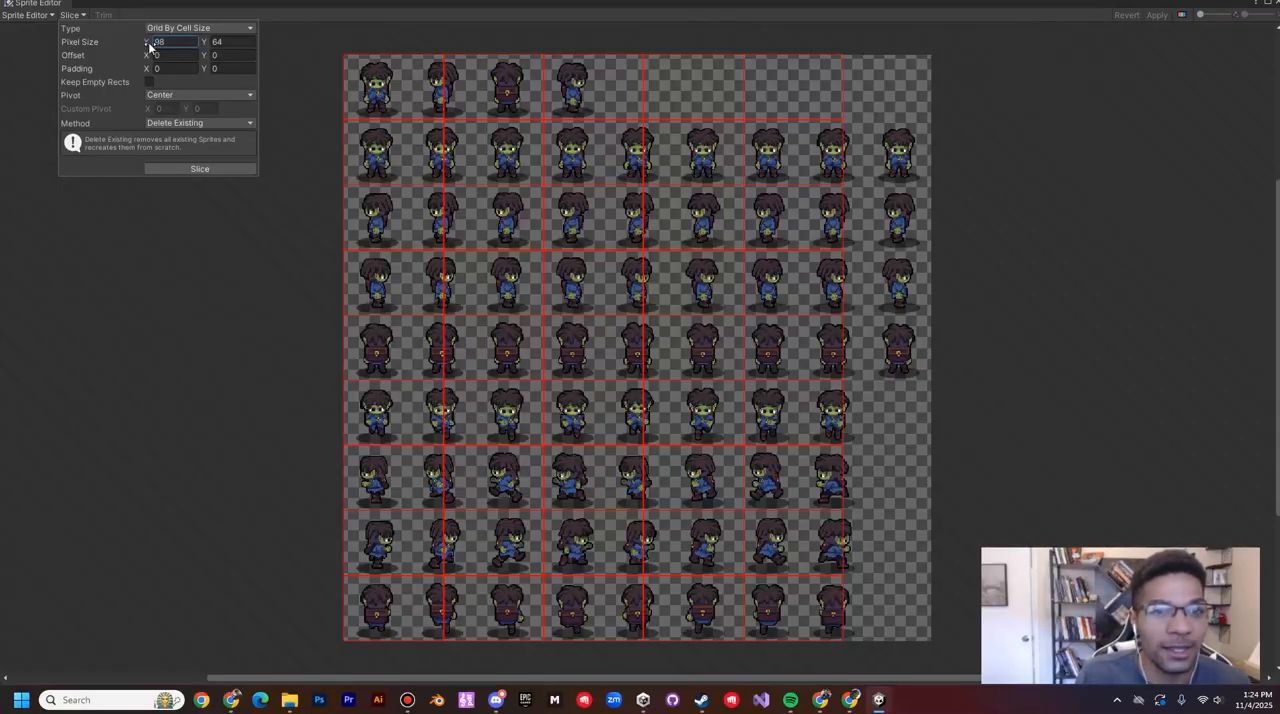
drag(150, 44, 123, 38)
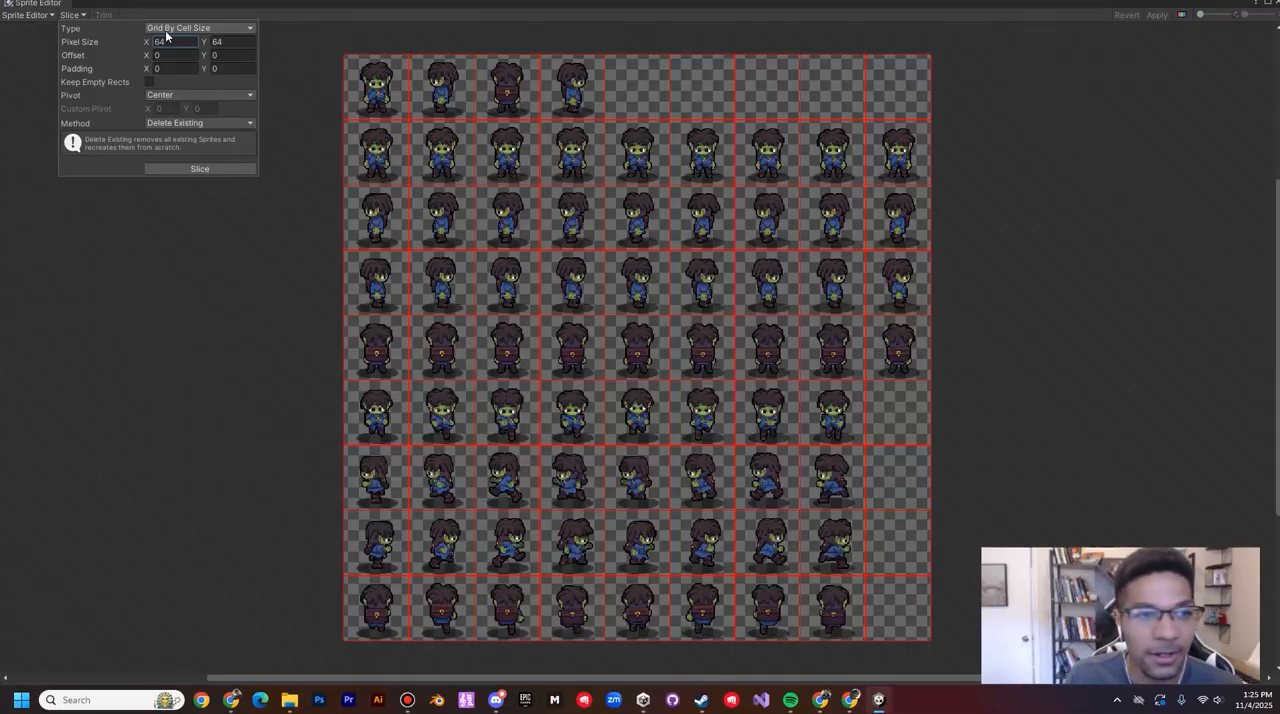
Step: Slice the GoblinHero_Sprites (1) sheet with the 64 by 64 grid, apply the slices and close the Sprite Editor
click(216, 170)
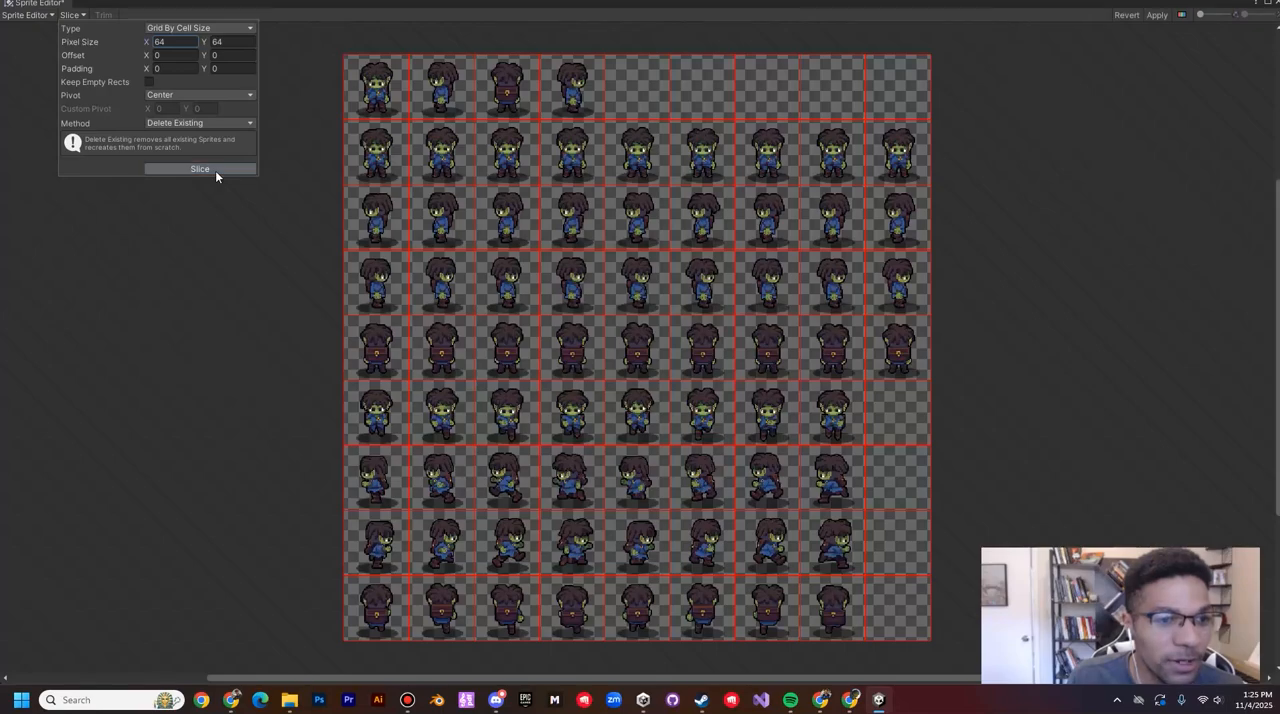
click(1157, 15)
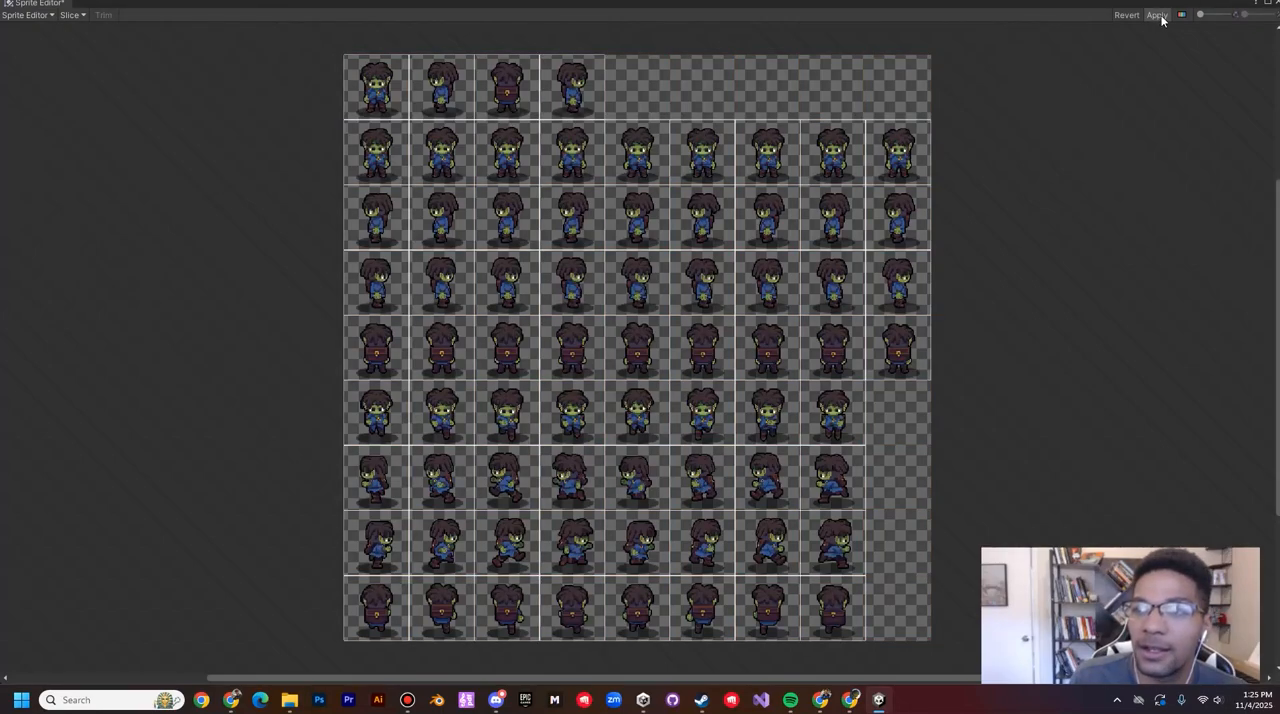
click(1276, 3)
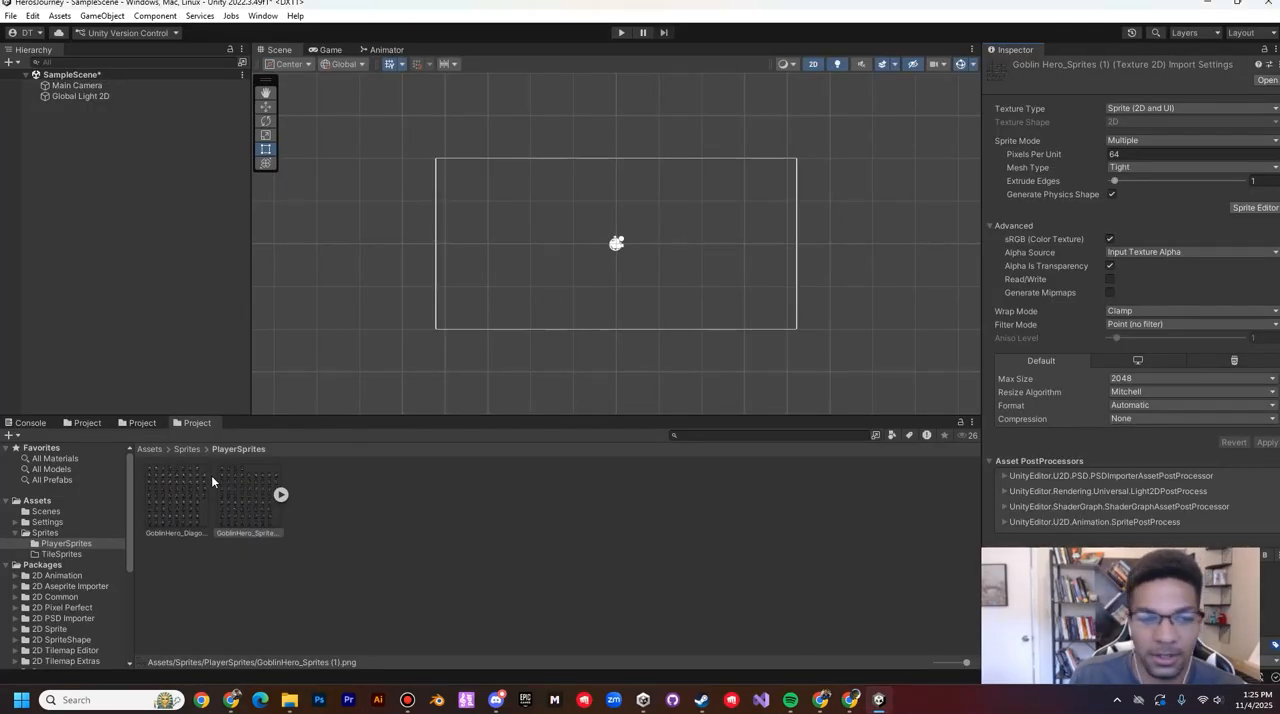
Step: Slice the GoblinHero_Diagonal_Sprites (1) sheet with the 64 by 64 grid in the Sprite Editor, apply the slices and close the editor
click(1241, 207)
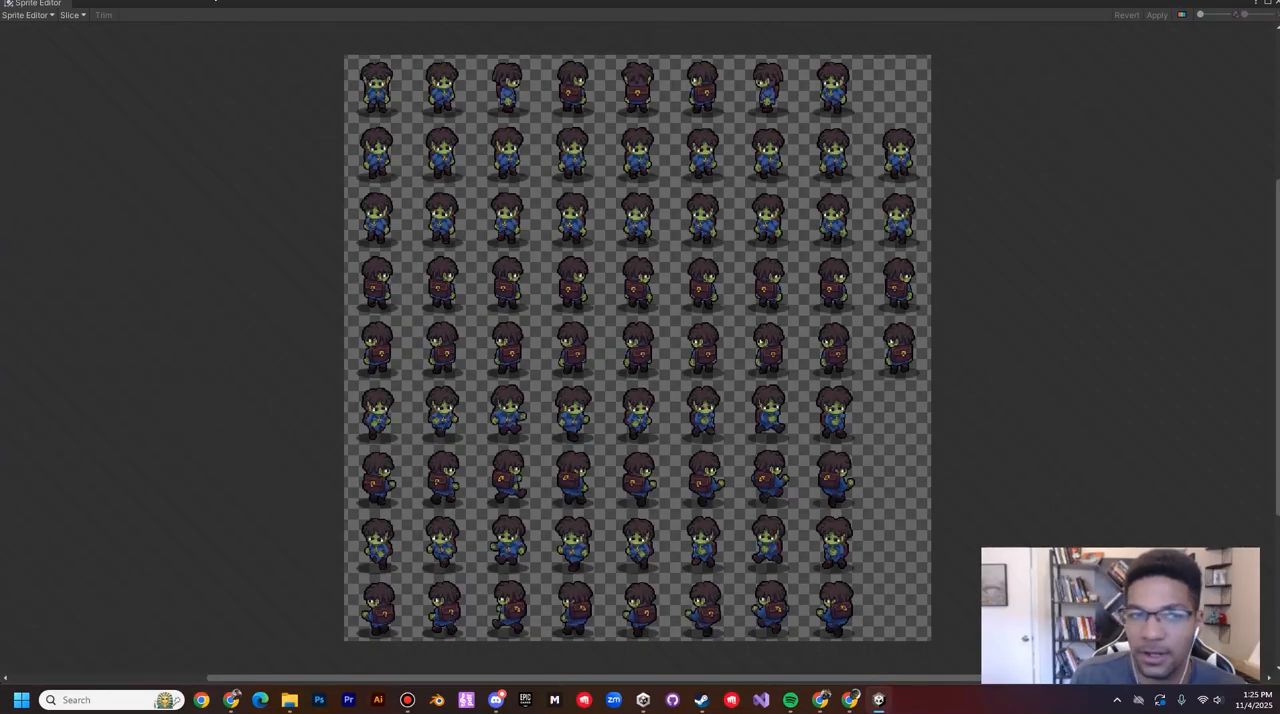
click(70, 15)
click(199, 168)
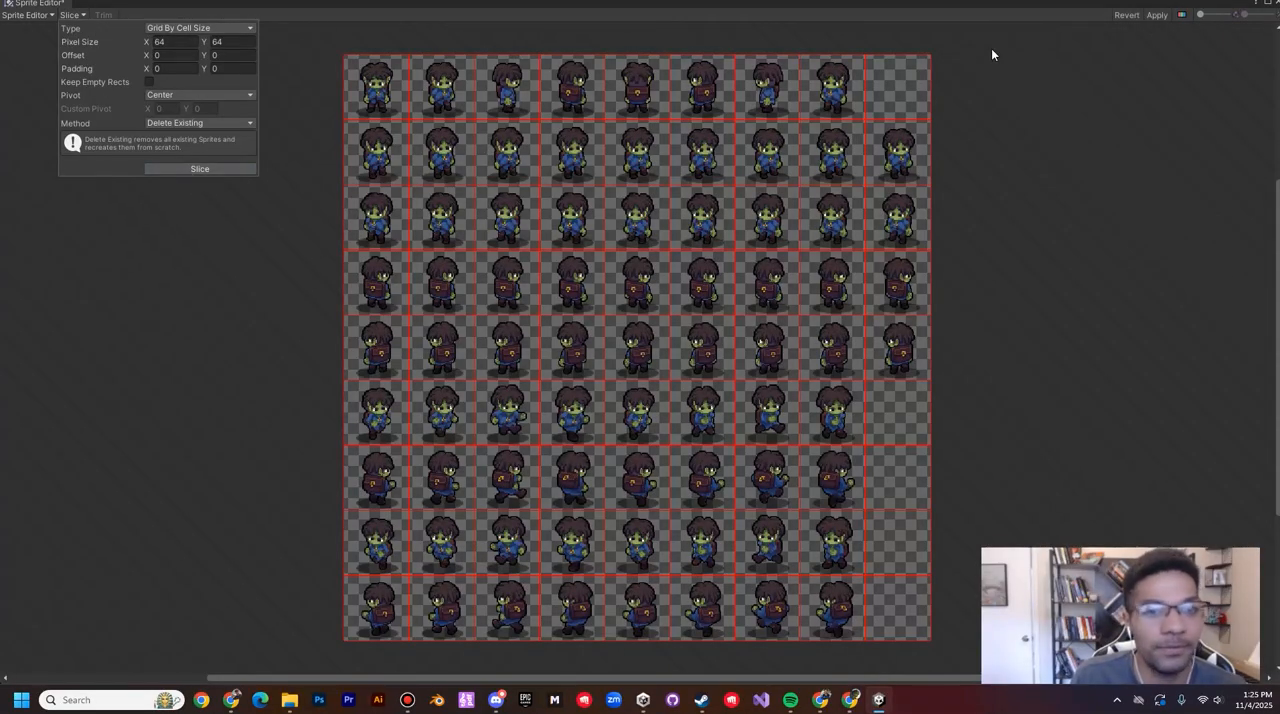
click(1157, 15)
click(1276, 3)
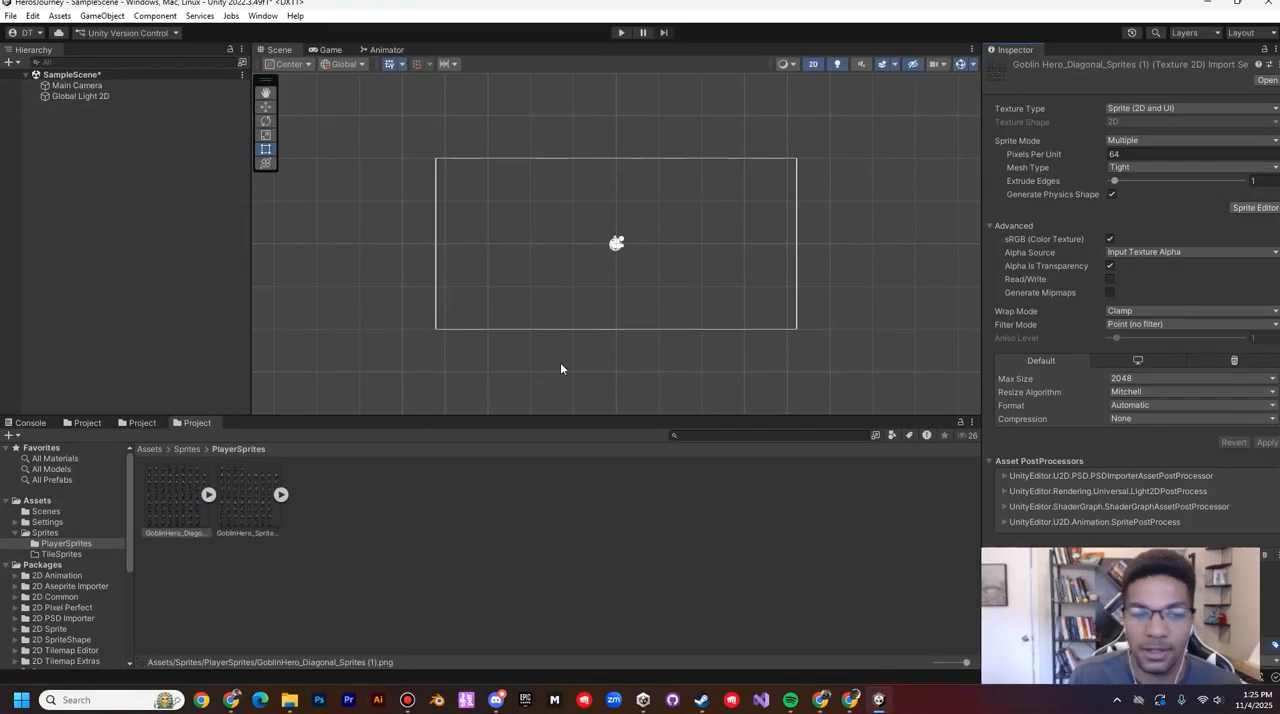
Step: Expand the GoblinHero_Sprites (1) sheet and inspect its first five sliced sprites one by one
click(282, 495)
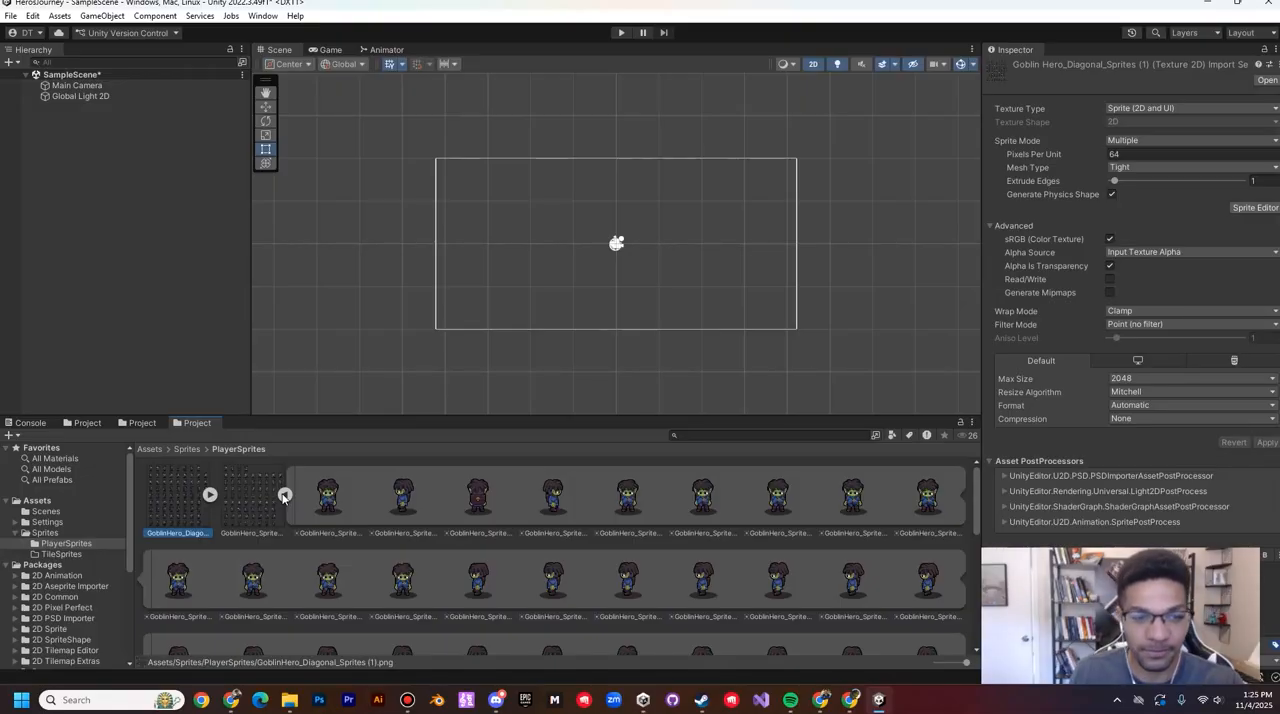
click(338, 500)
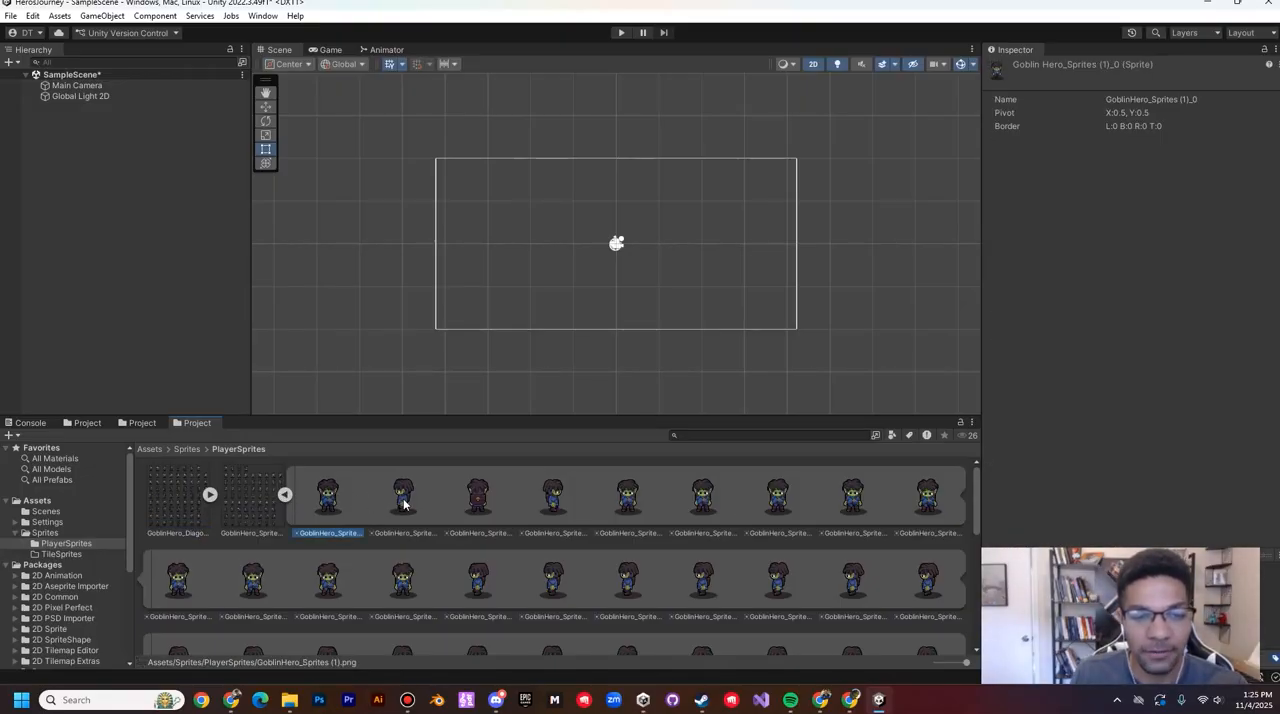
click(405, 503)
click(488, 503)
click(548, 503)
click(627, 497)
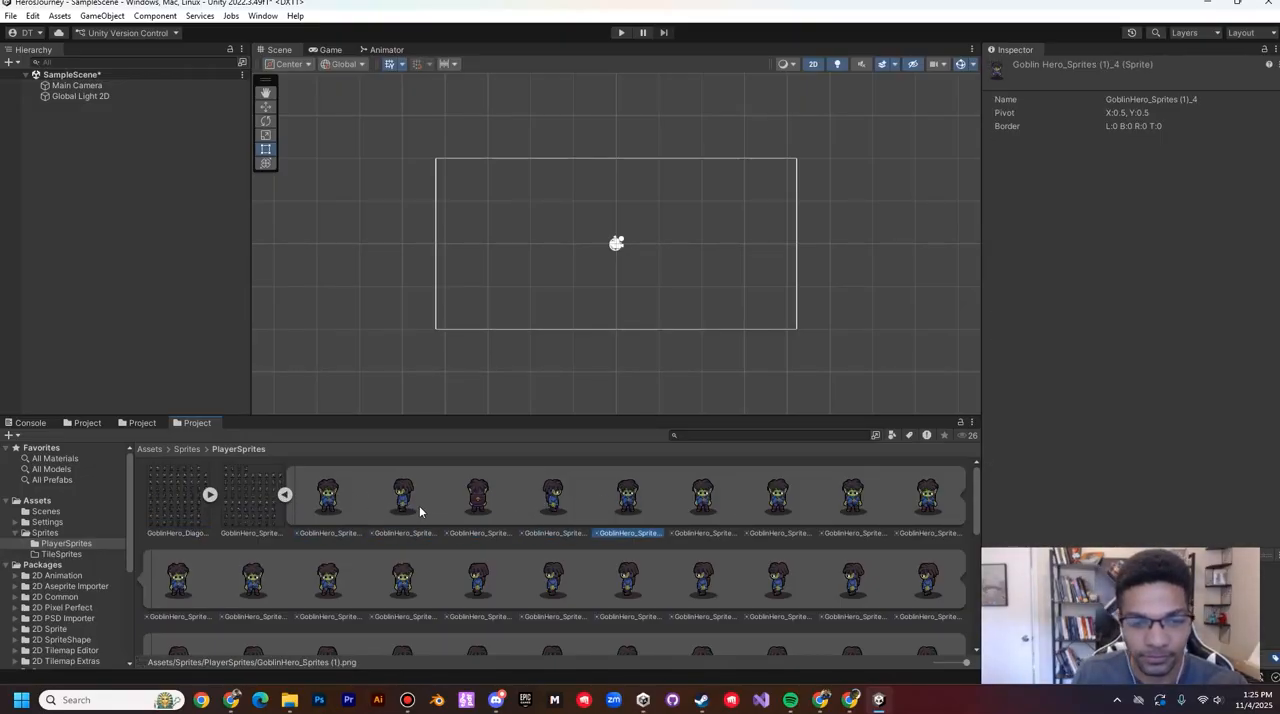
Step: Place the sprite GoblinHero_Sprites (1)_0 in the scene, up and to the left of the camera's centre
click(318, 510)
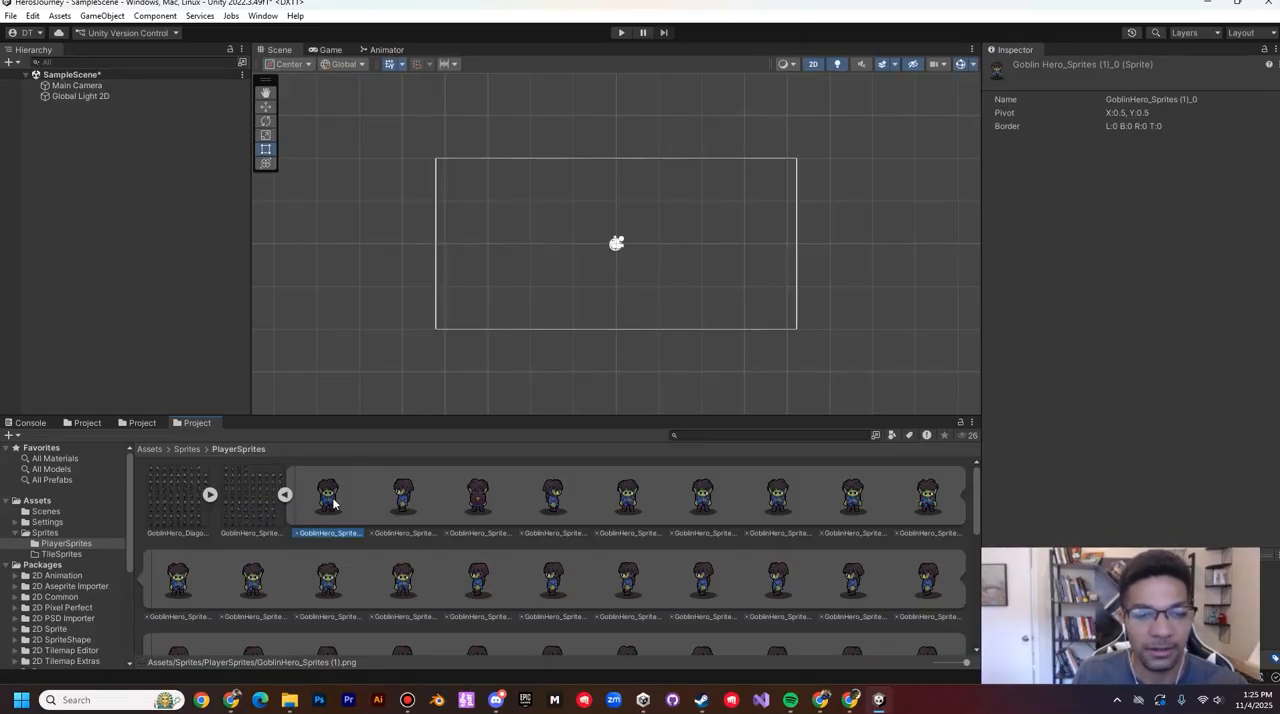
drag(335, 505, 563, 238)
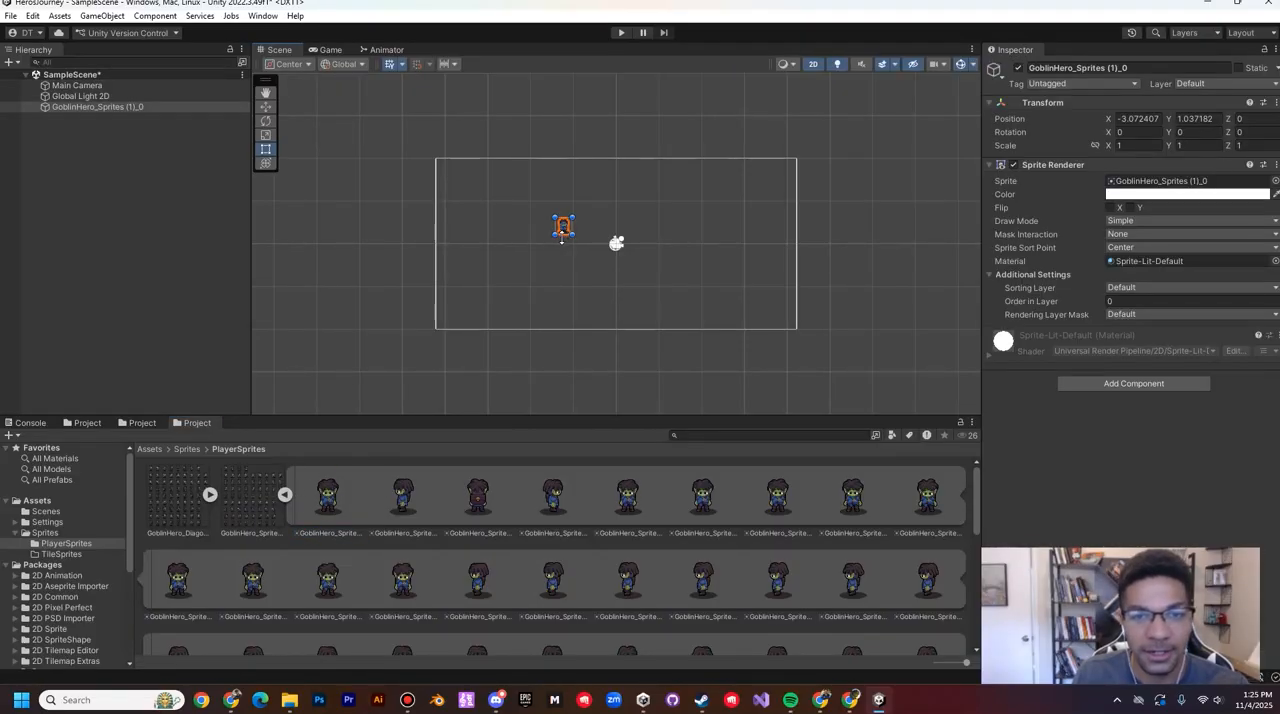
scroll(556, 226, up, 4)
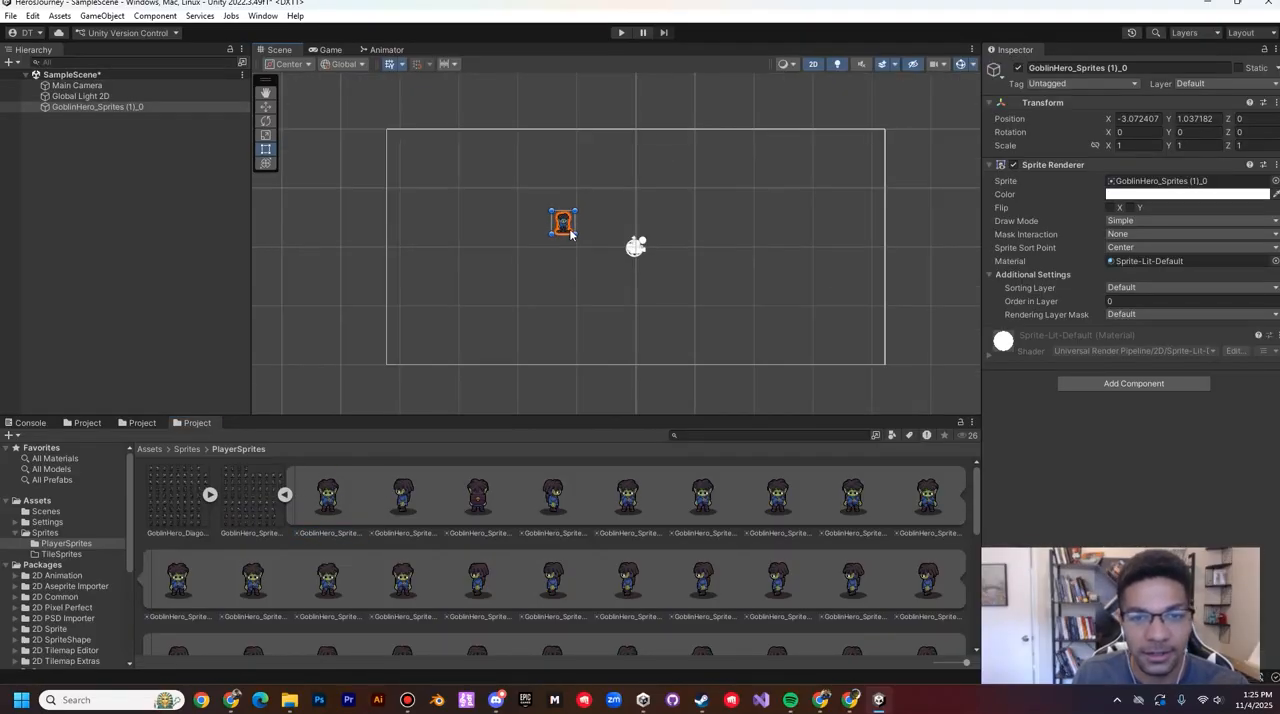
Step: Rename the placed goblin sprite object as Player and collapse its Sprite Renderer component
click(86, 107)
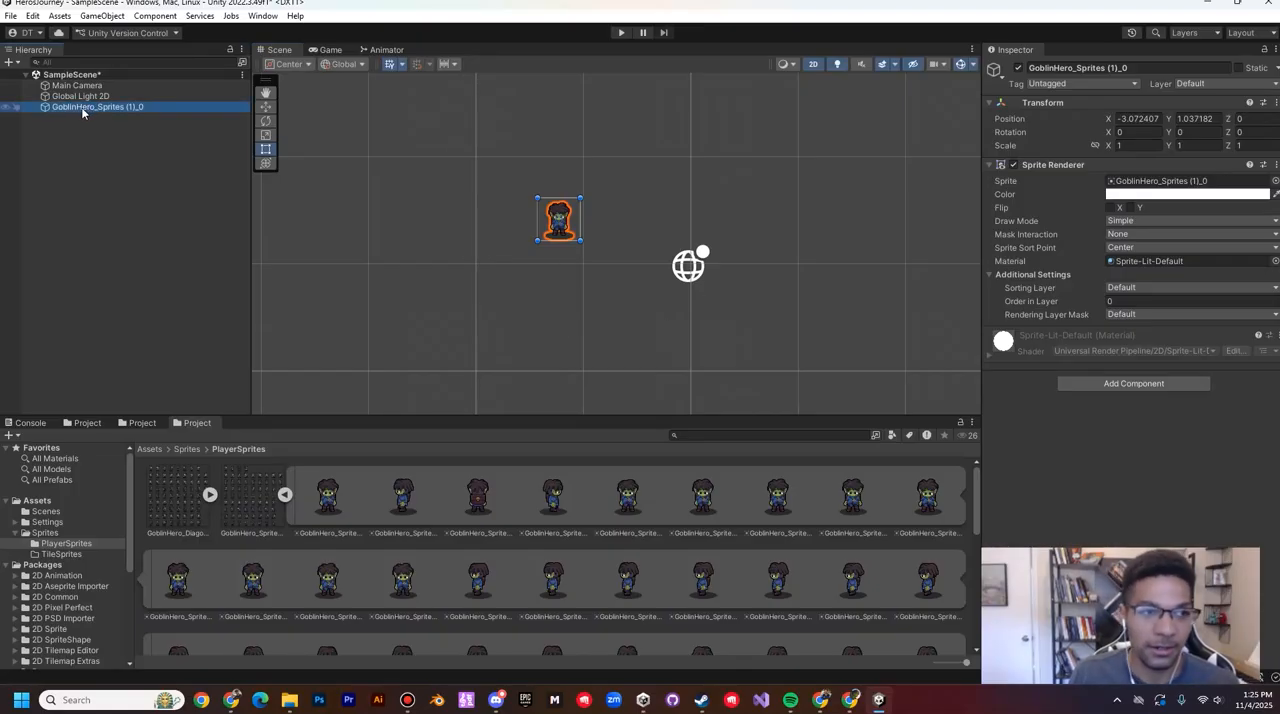
click(86, 107)
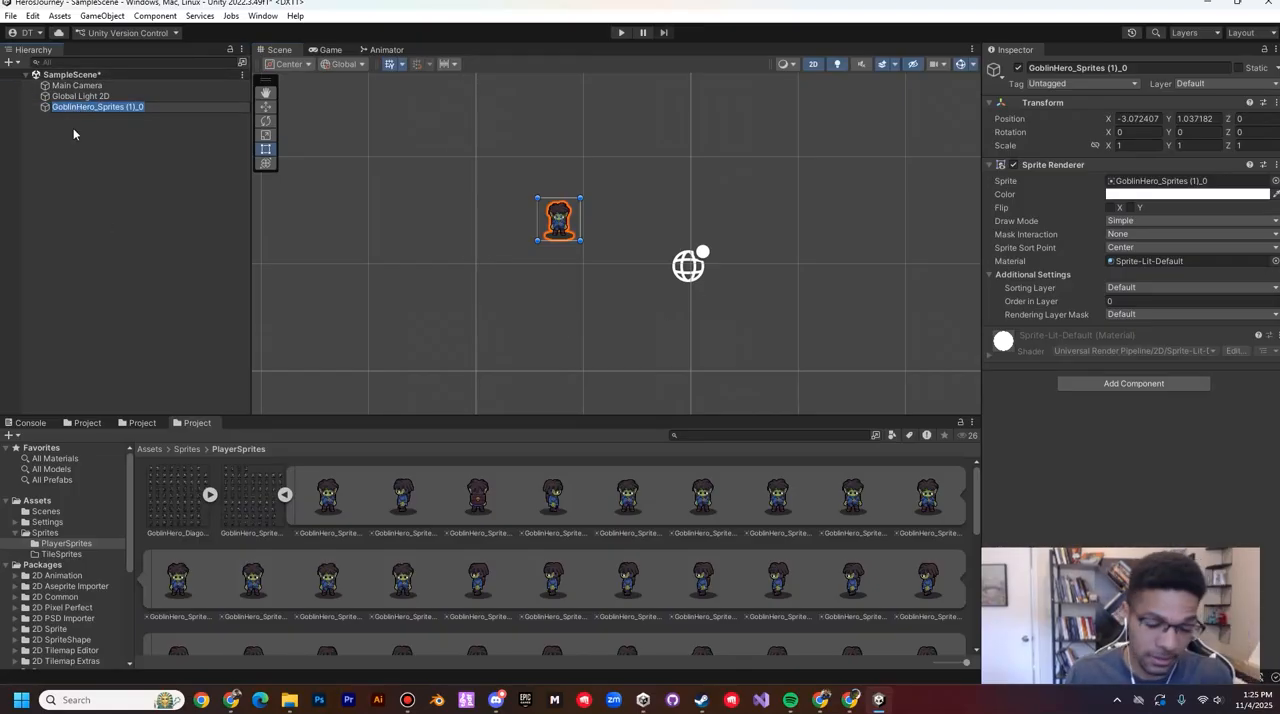
text(Player)
key(Return)
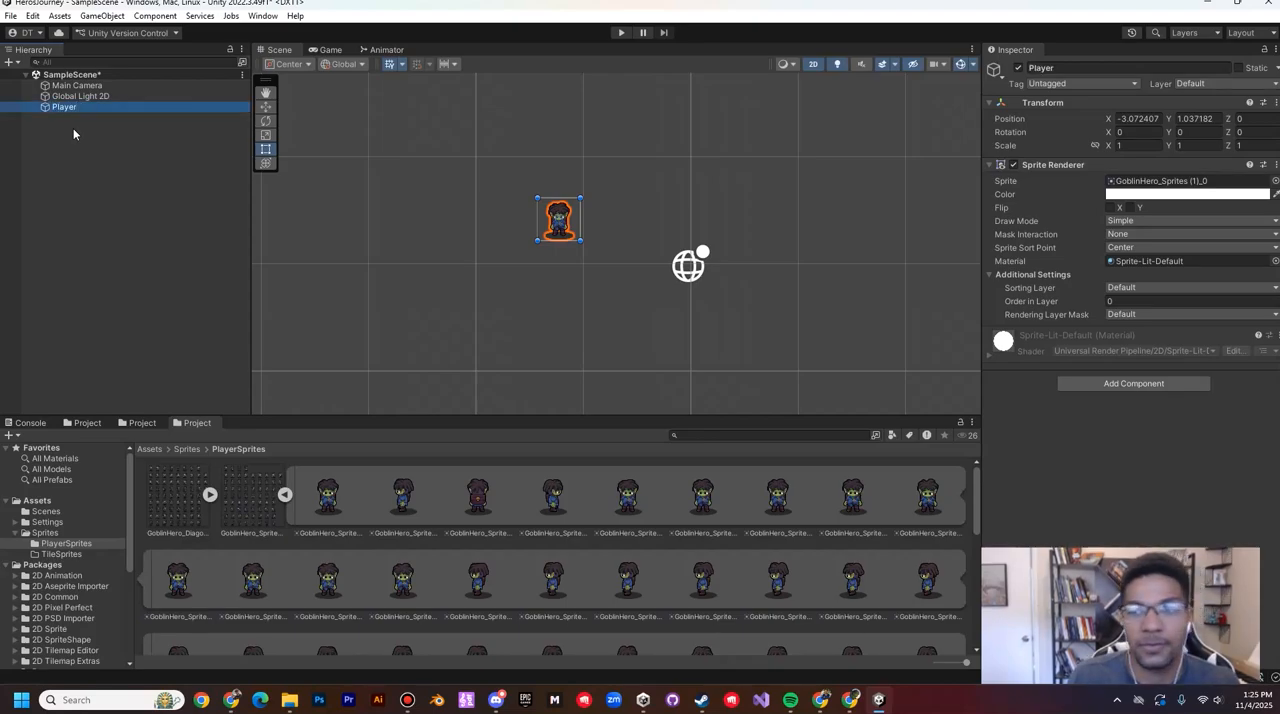
click(1052, 164)
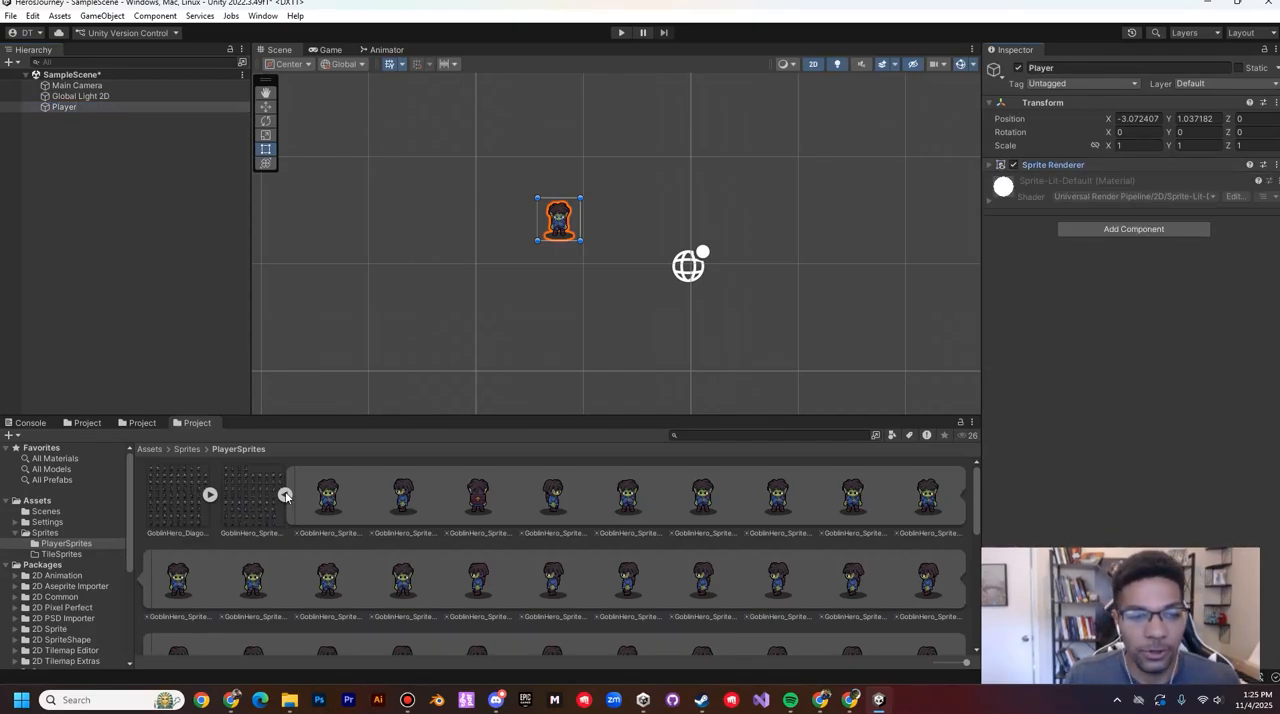
Step: Collapse the expanded sprite sheet, then create a folder named Animations in Assets and open it
click(285, 494)
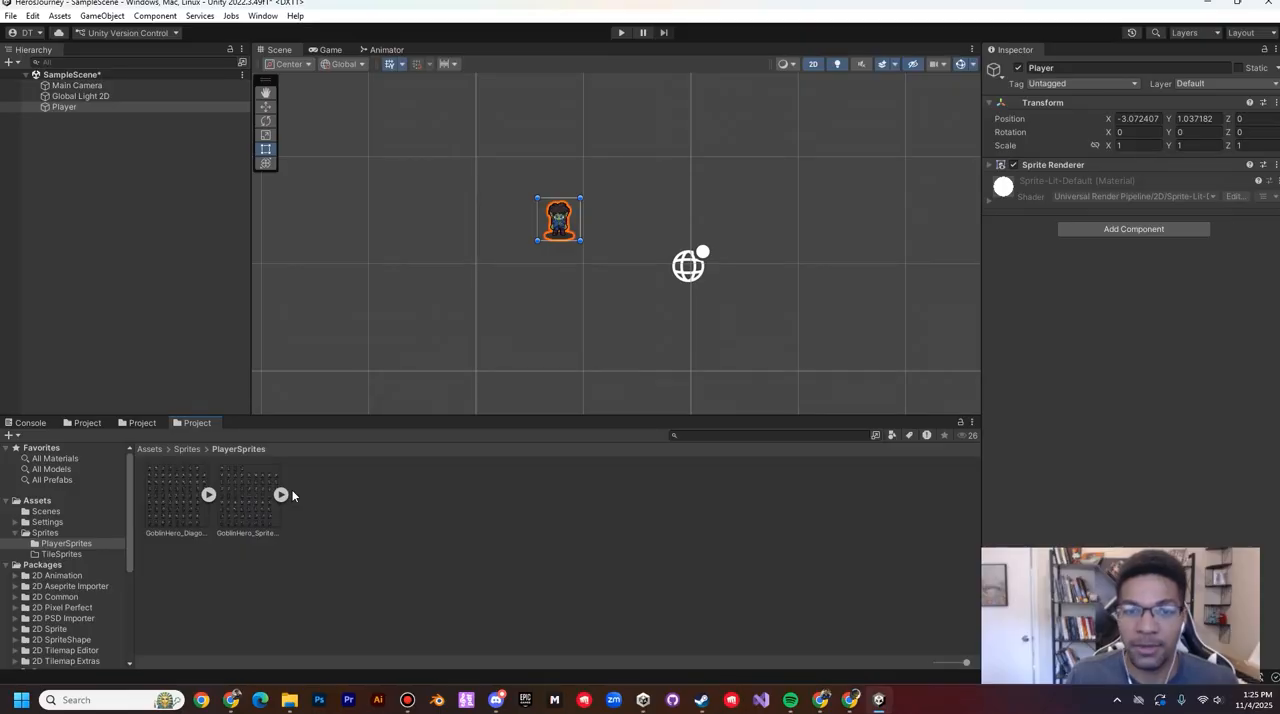
click(40, 500)
right_click(520, 622)
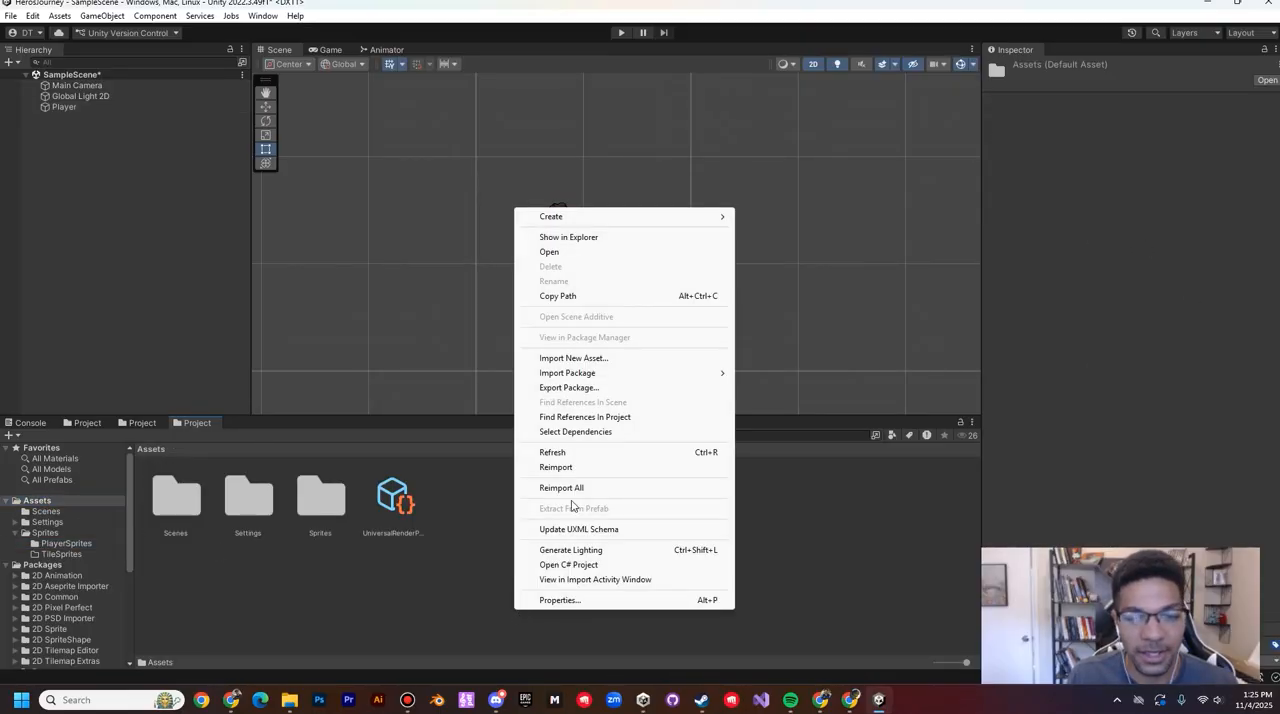
mouse_move(560, 216)
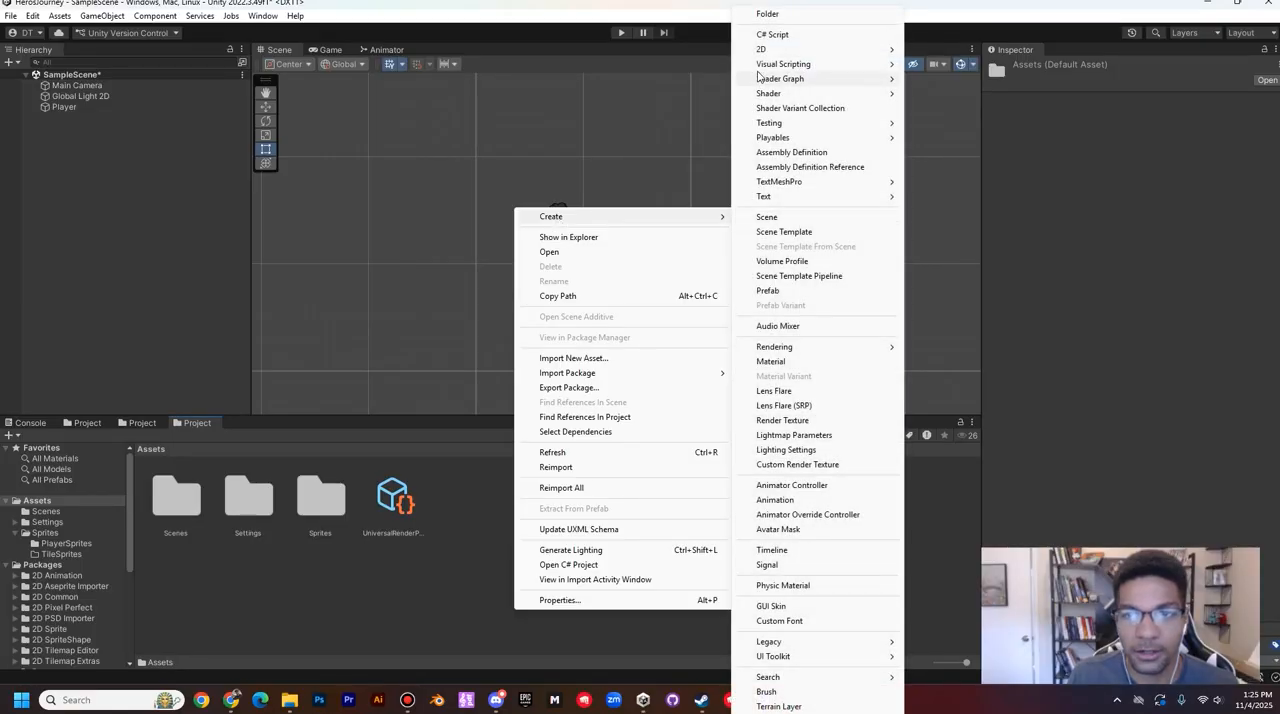
click(767, 14)
text(Animatio)
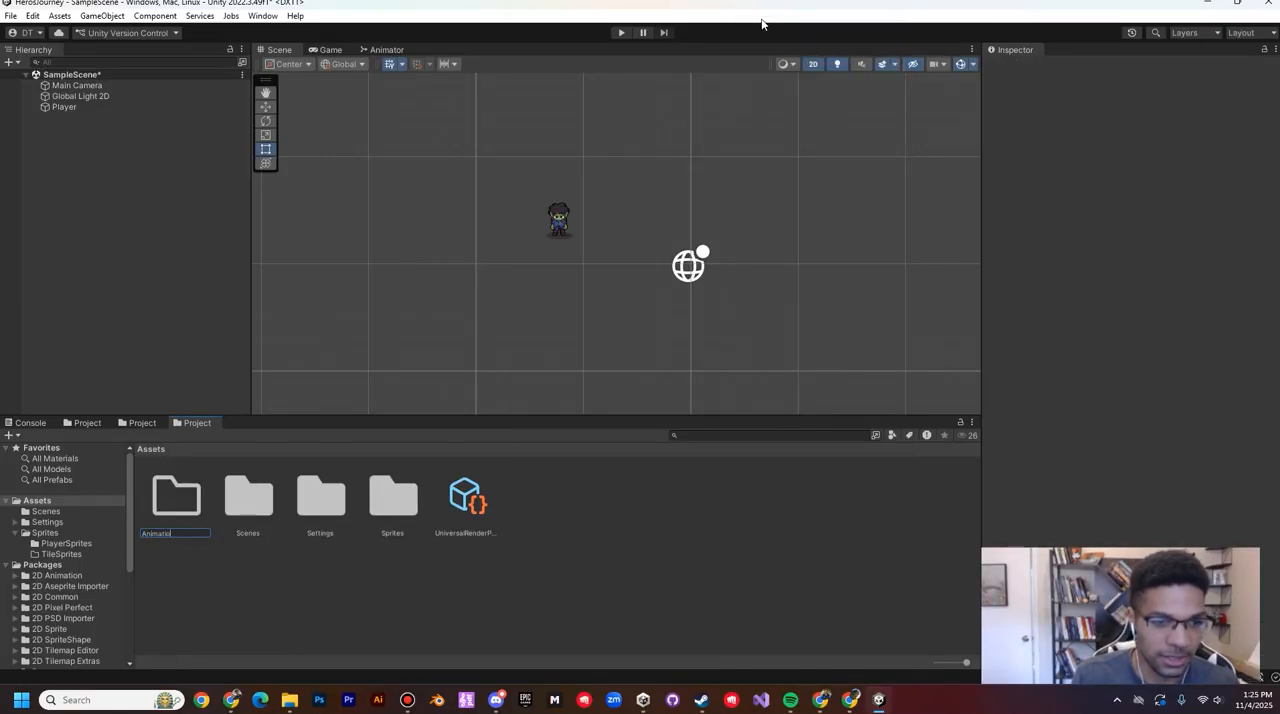
text(ns)
key(Return)
double_click(183, 508)
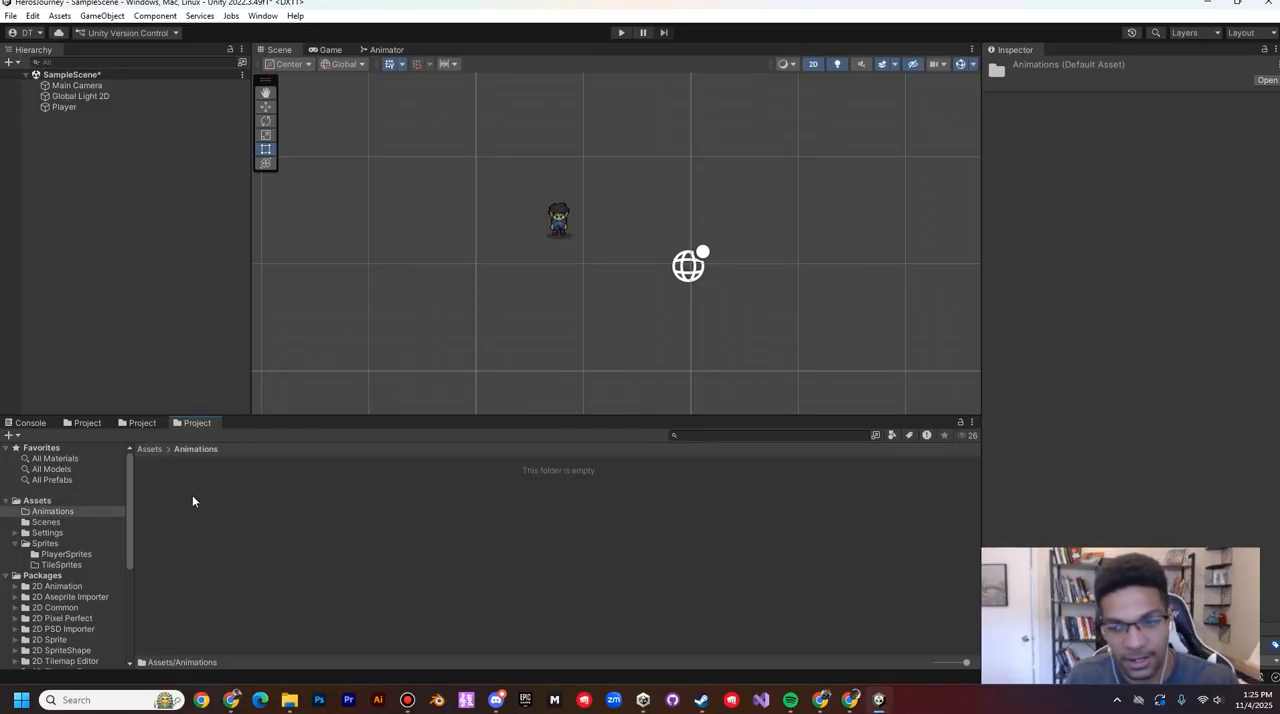
Step: Create an animation clip named IdleDown in the Animations folder and enable Loop Time for it
right_click(335, 540)
mouse_move(392, 146)
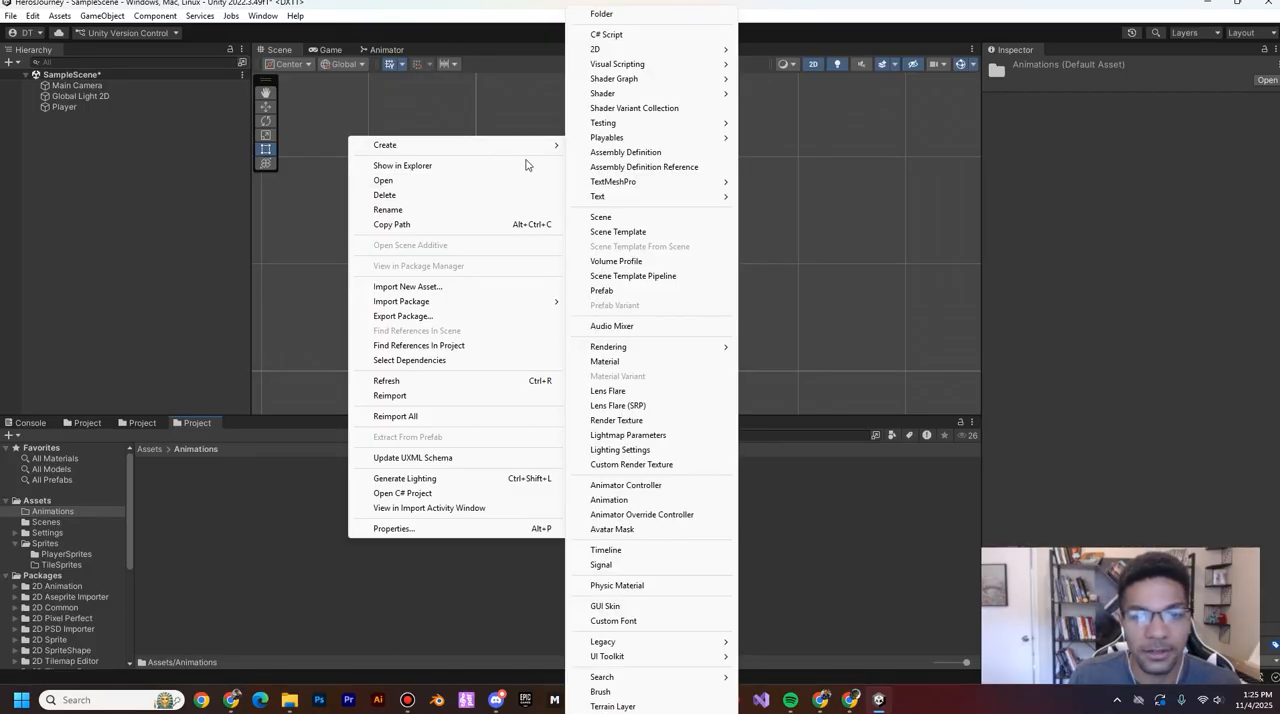
click(644, 502)
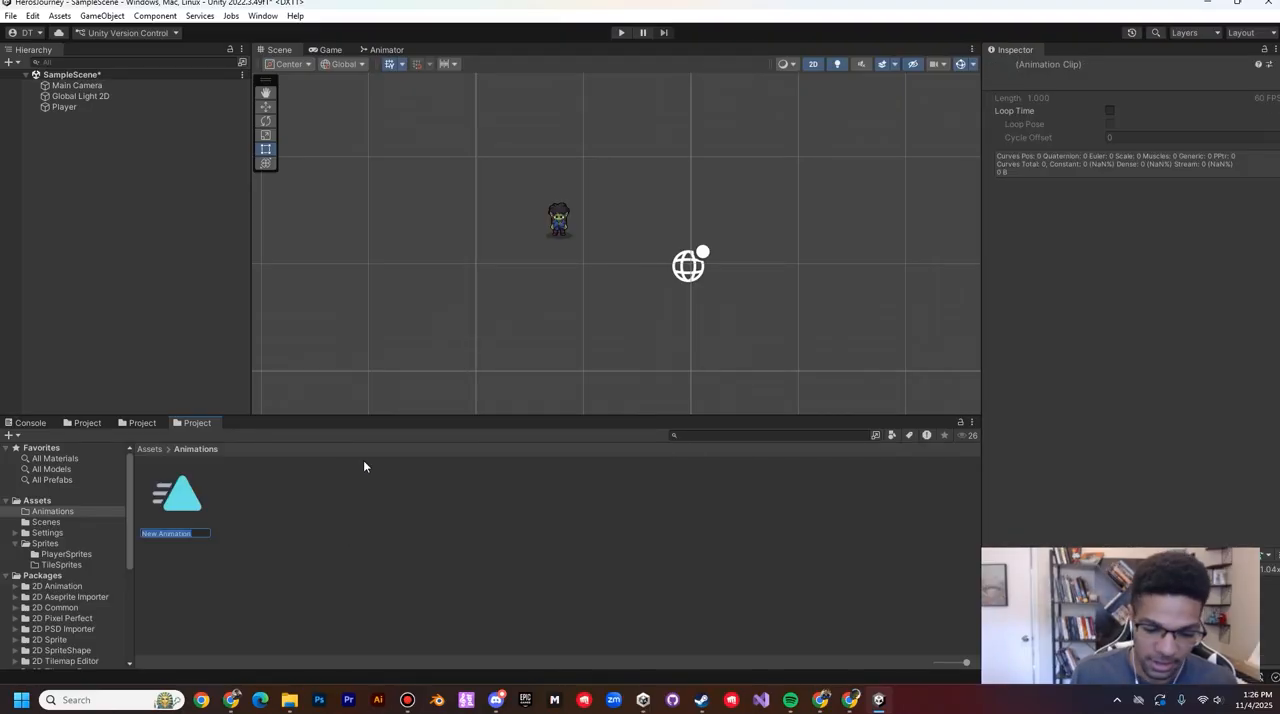
text(Idle)
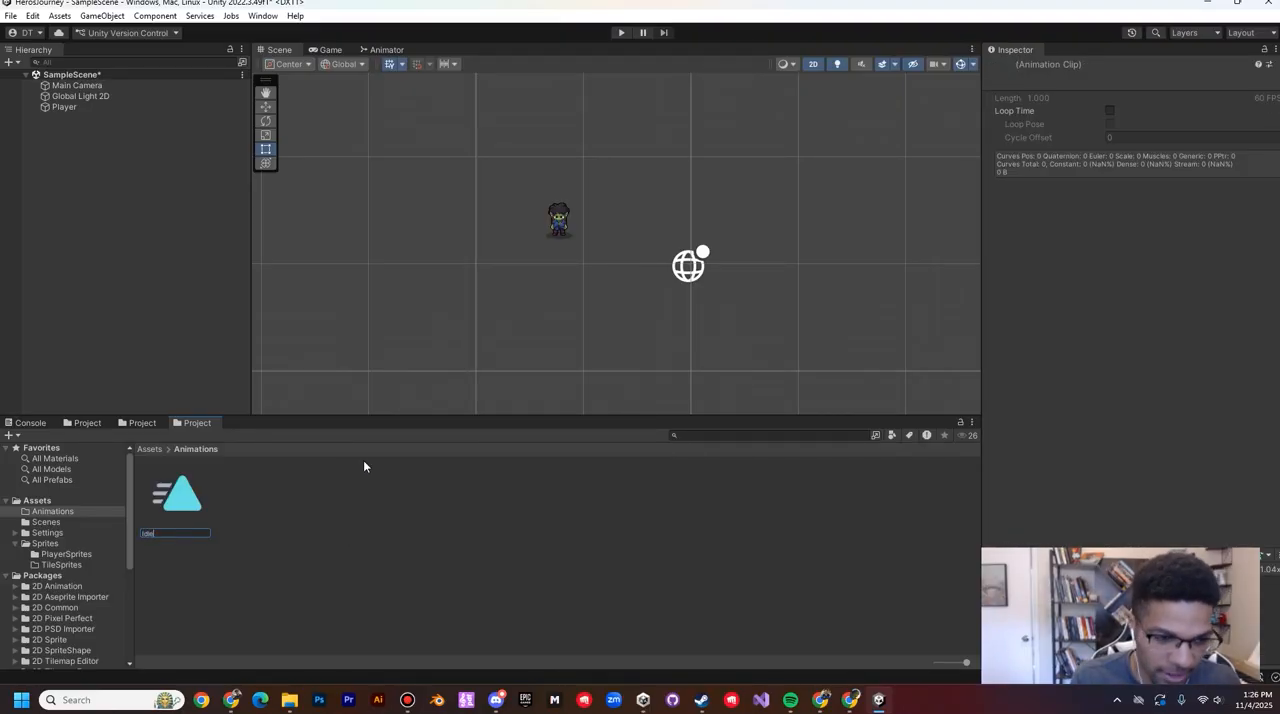
text(Down)
key(Return)
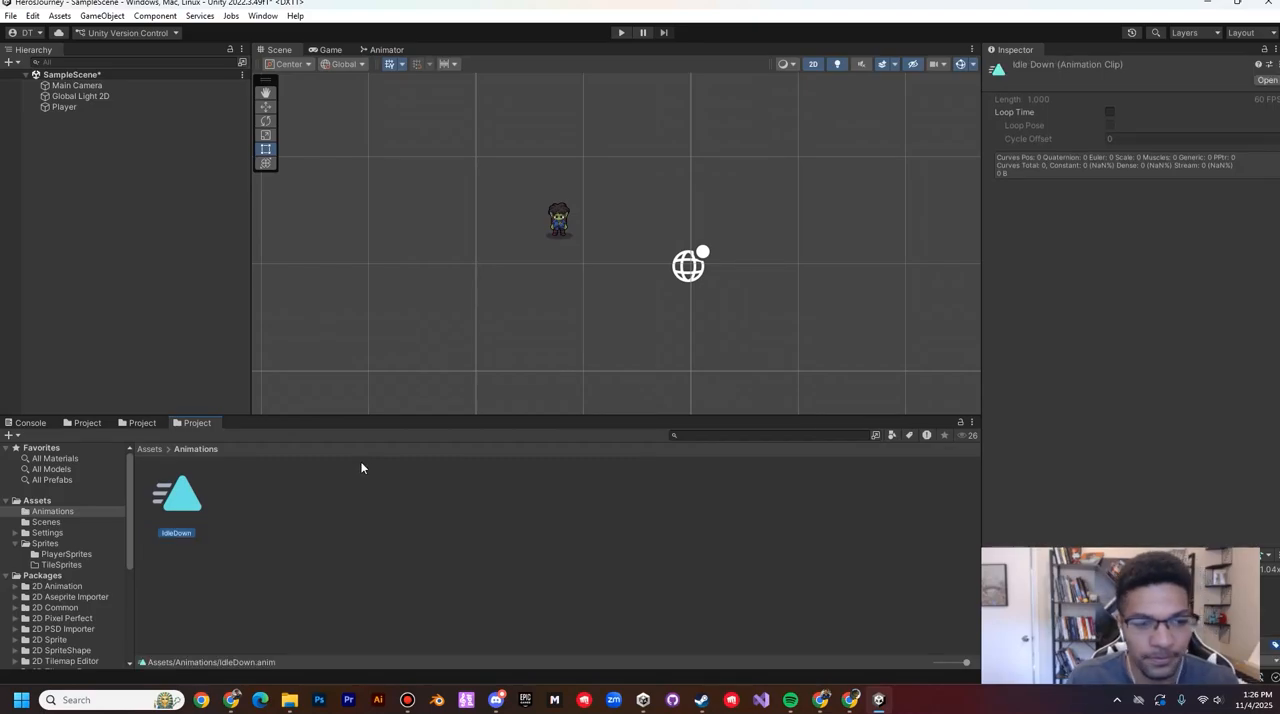
click(1111, 112)
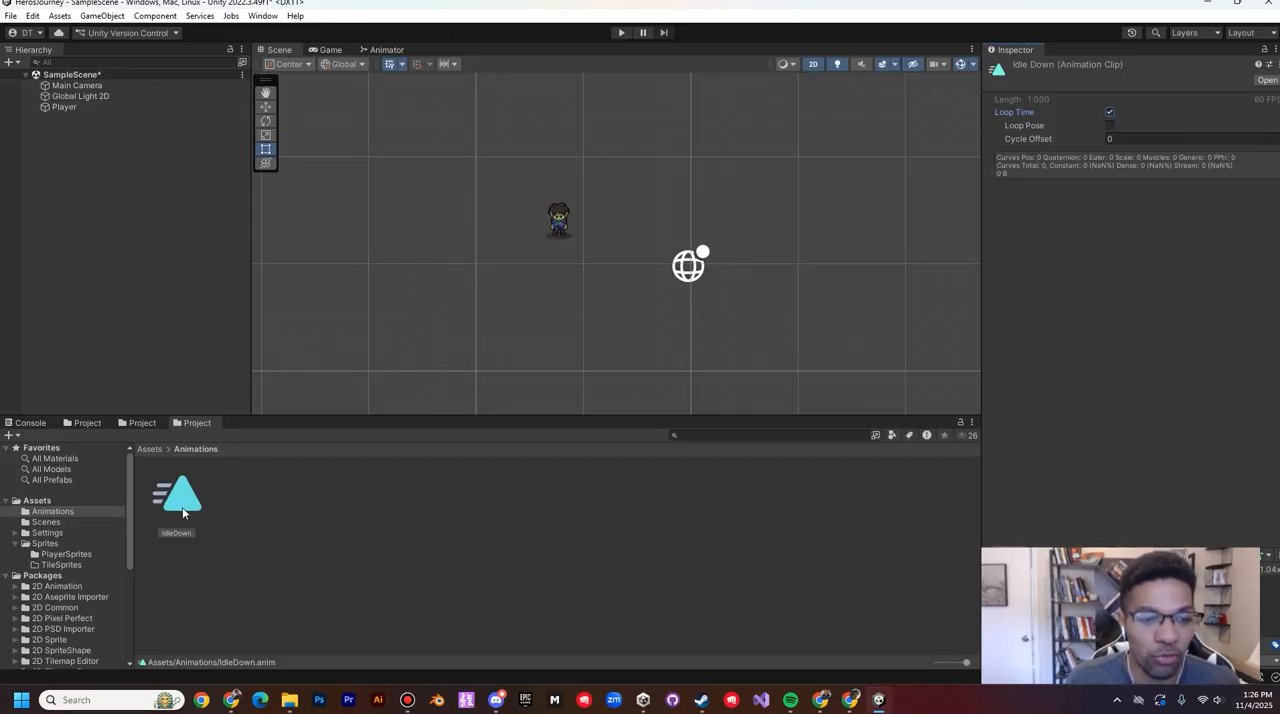
Step: Assign the IdleDown clip to the Player object and position its state beside Entry in the Player animator controller
drag(183, 510, 72, 107)
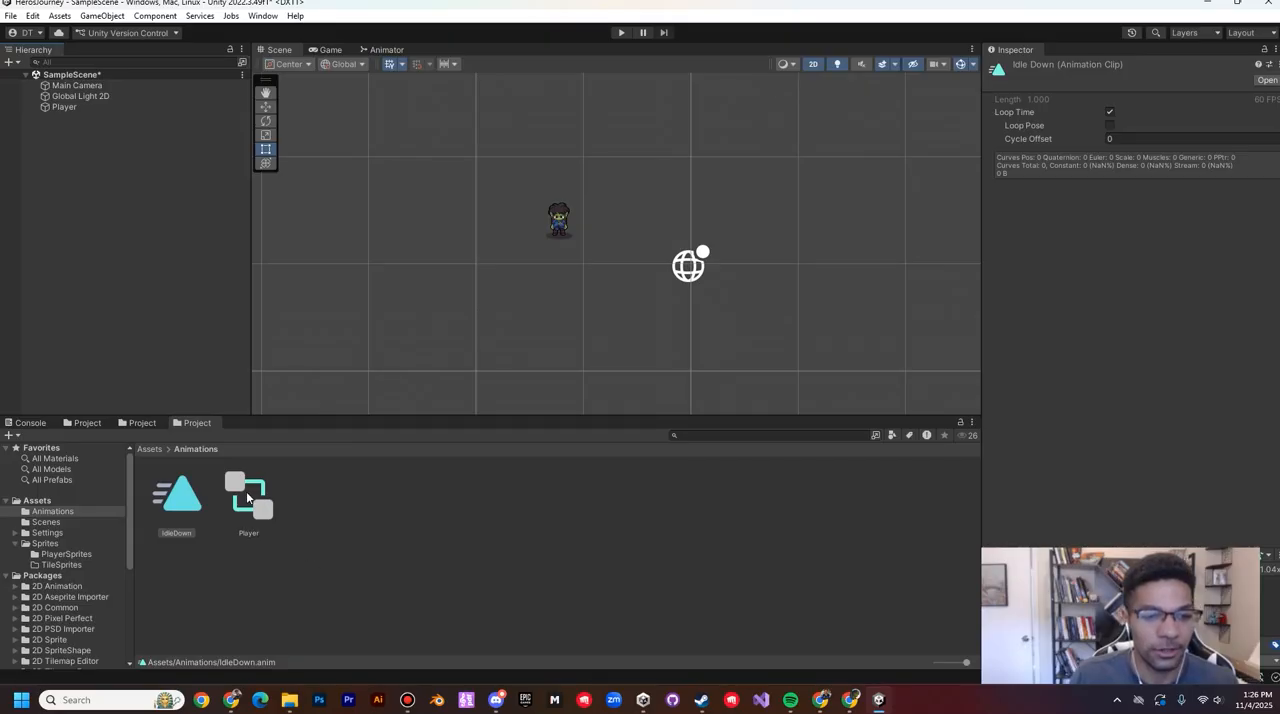
click(246, 491)
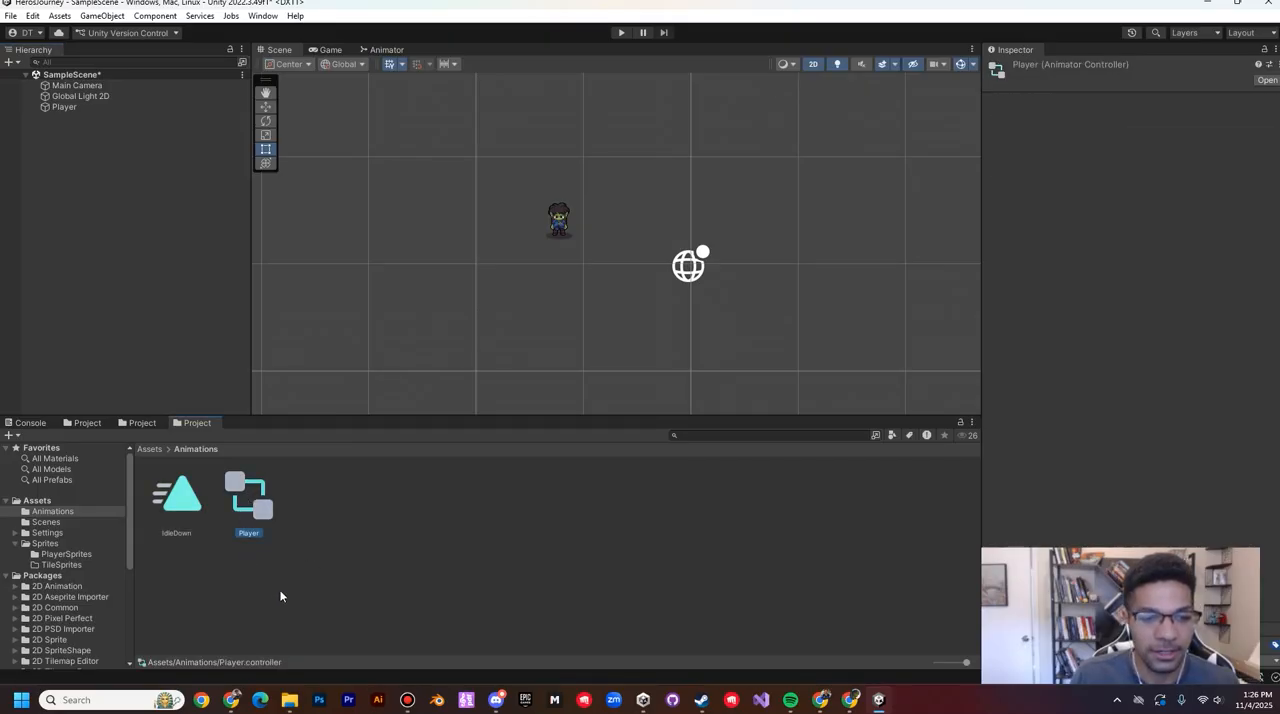
double_click(251, 502)
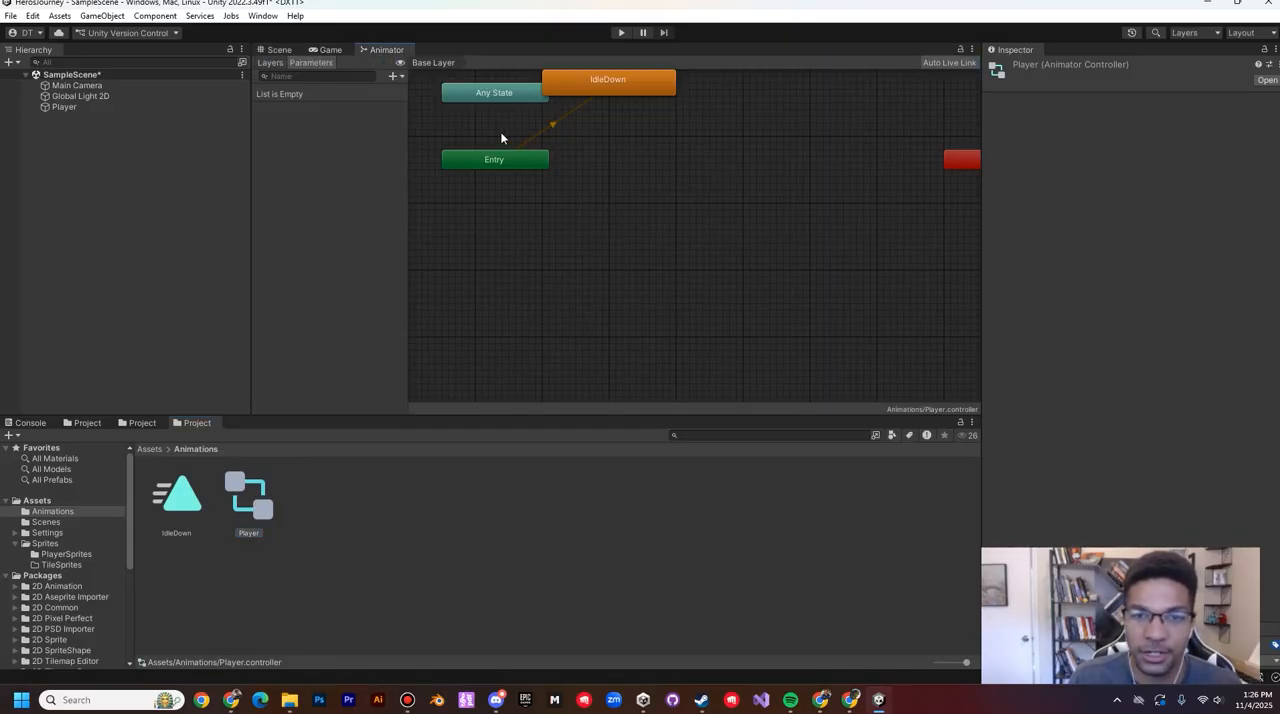
drag(614, 84, 639, 154)
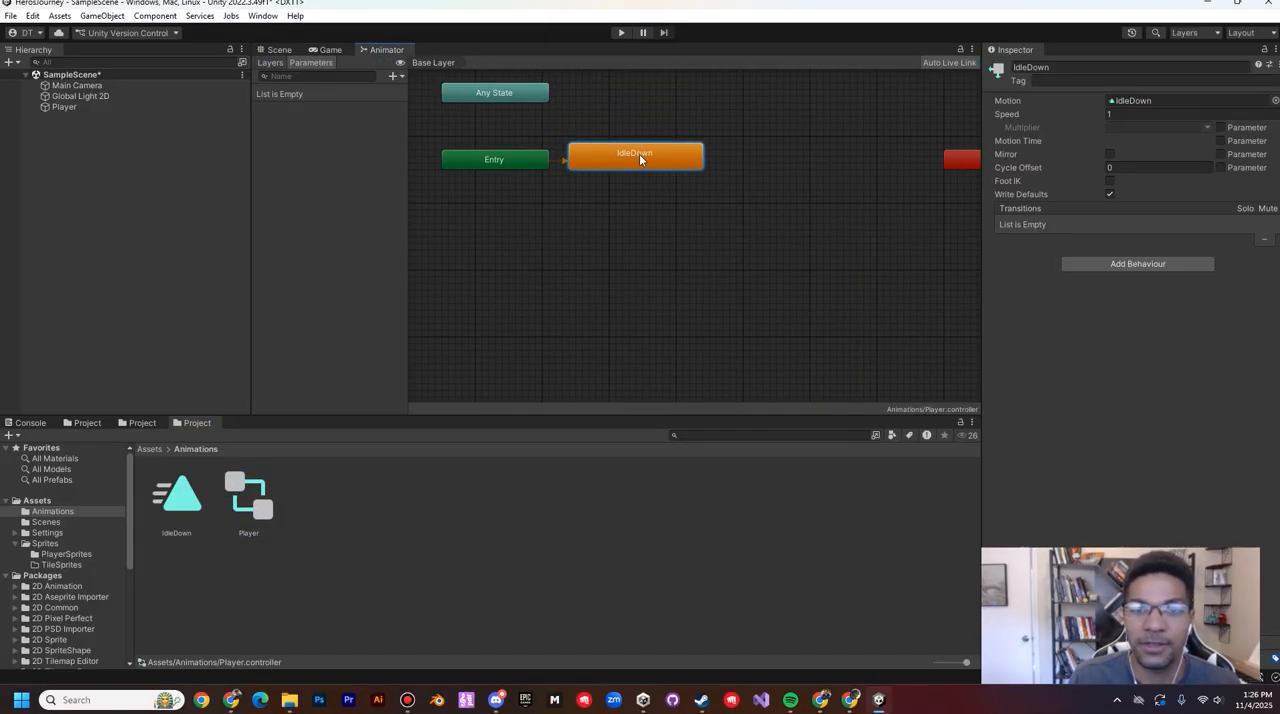
Step: Rename the Player animator controller as AC_PlayerController
click(252, 510)
click(252, 533)
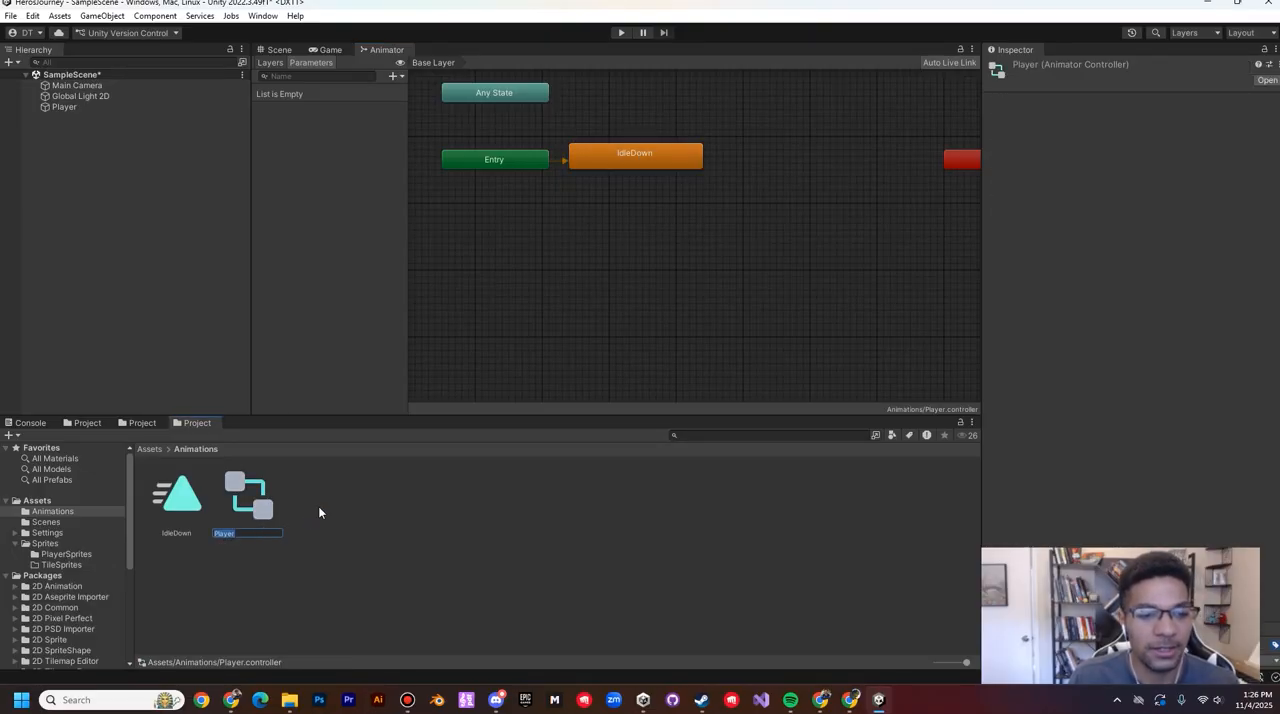
text(AC_)
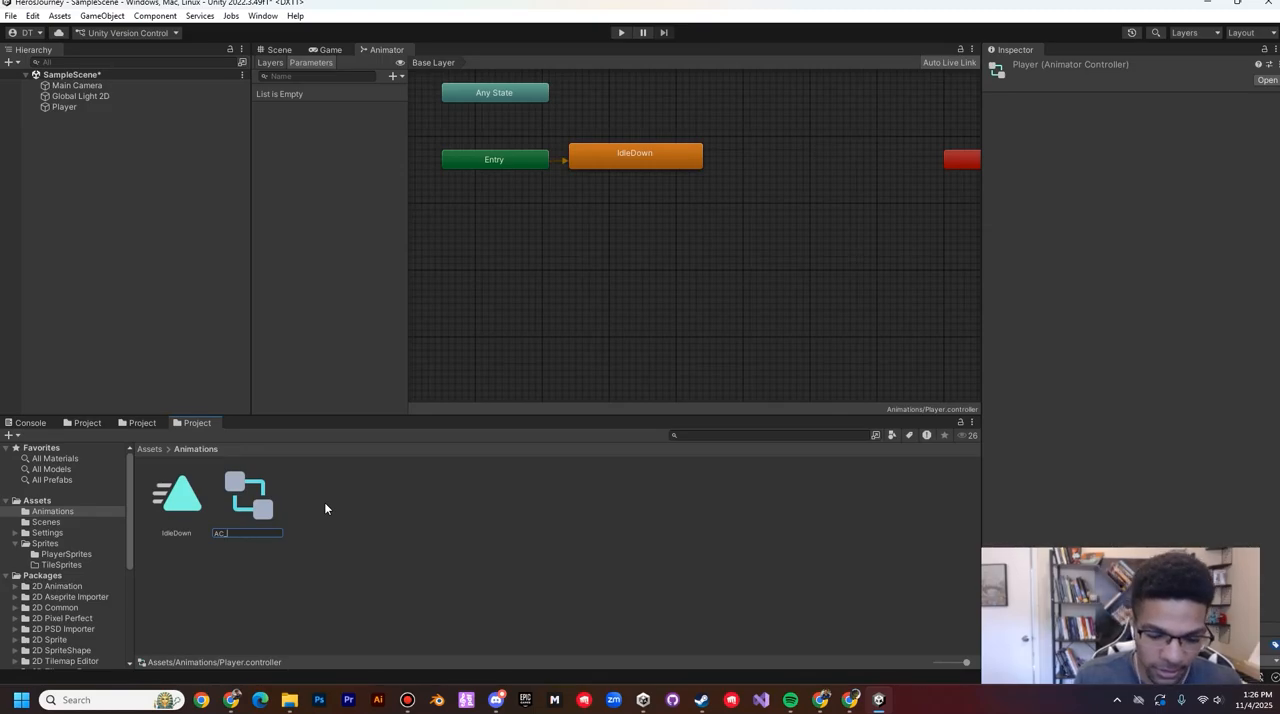
text(PlayerController)
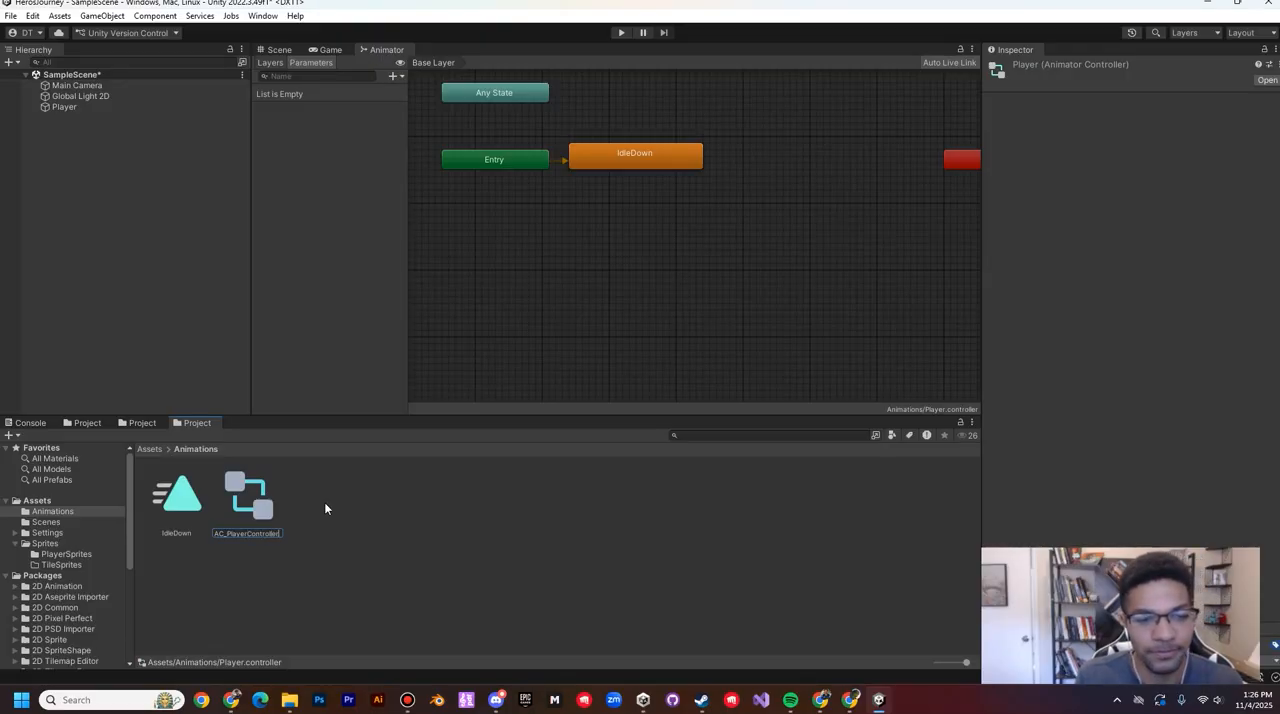
key(Return)
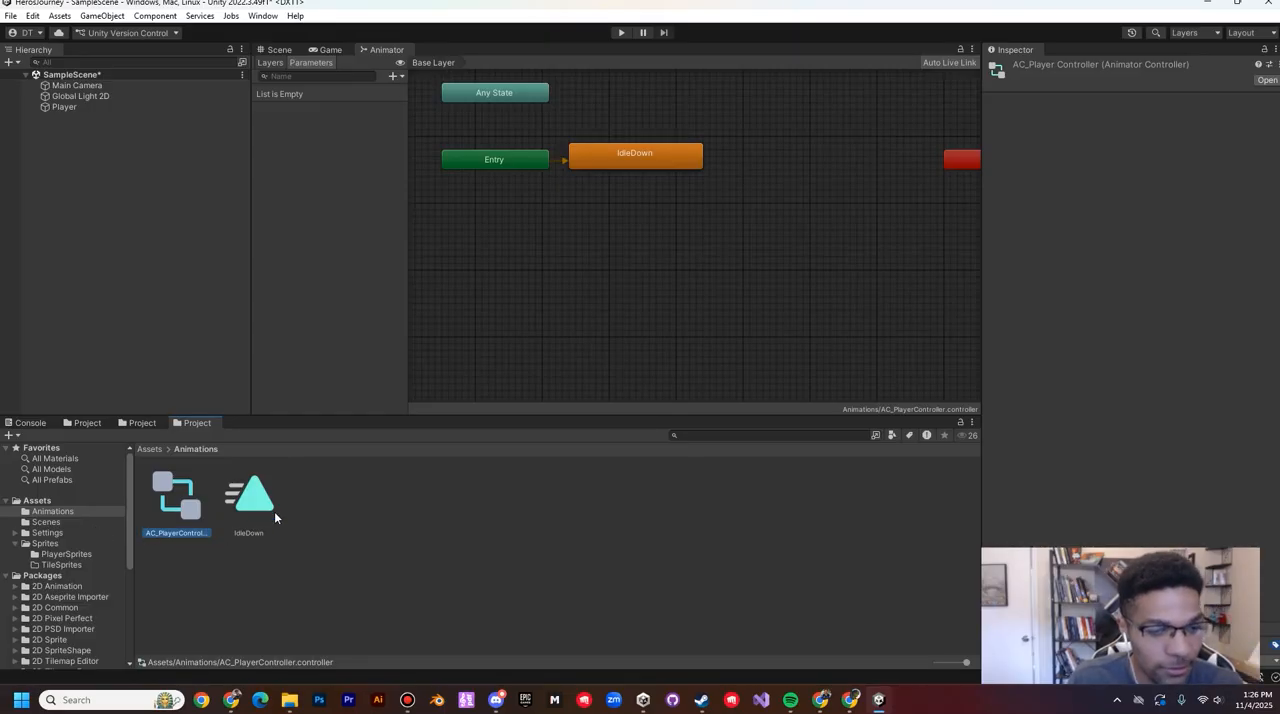
Step: Rename the IdleDown animation clip as A_IdleDown
click(248, 507)
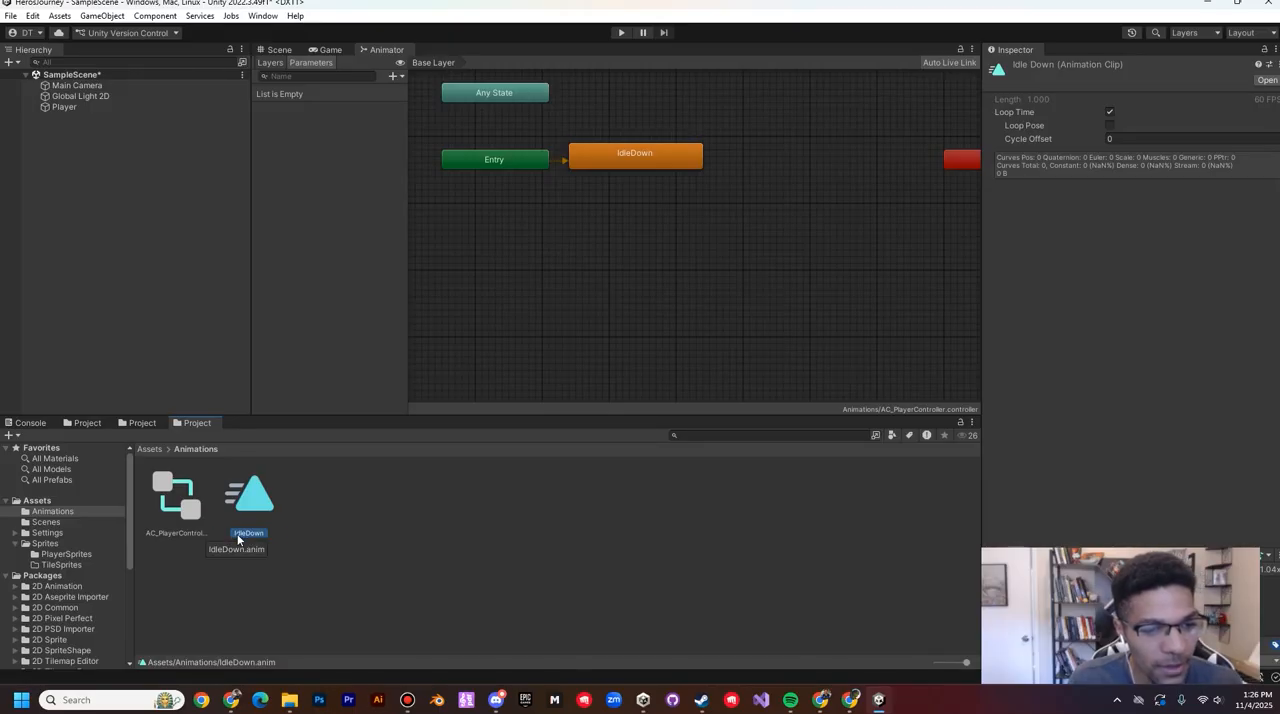
click(238, 535)
key(Home)
text(A)
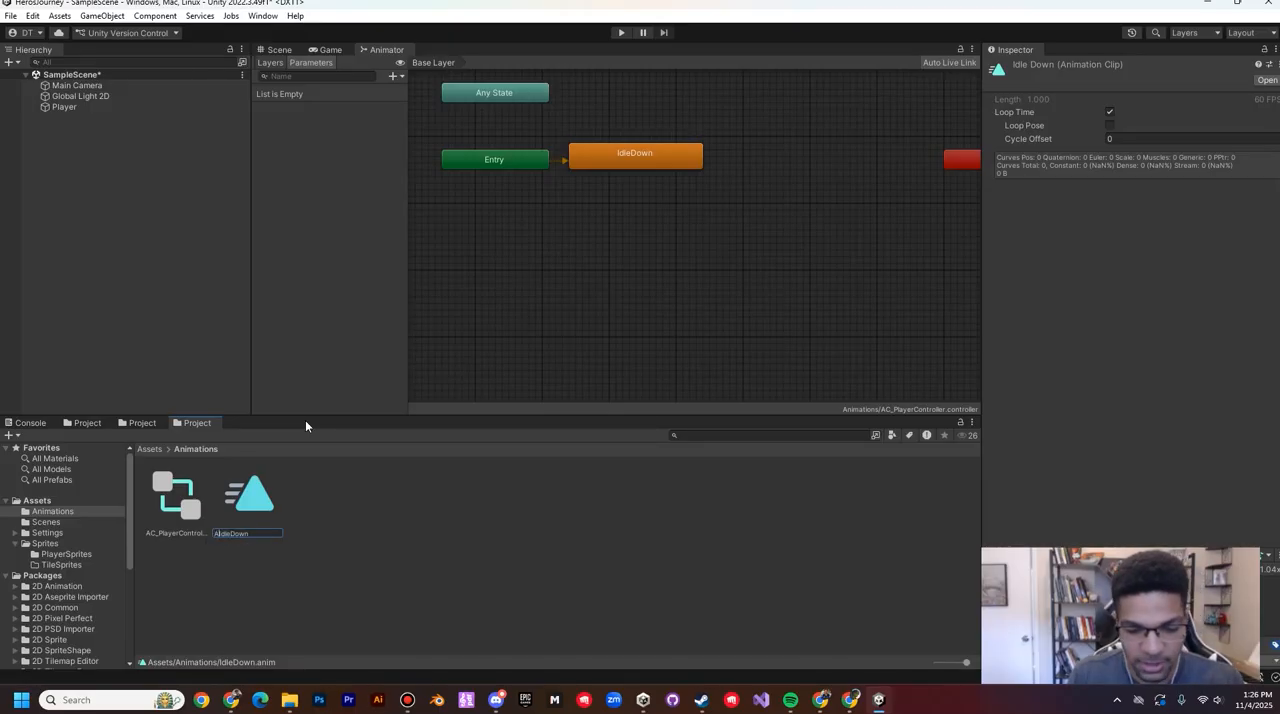
text(_)
key(Return)
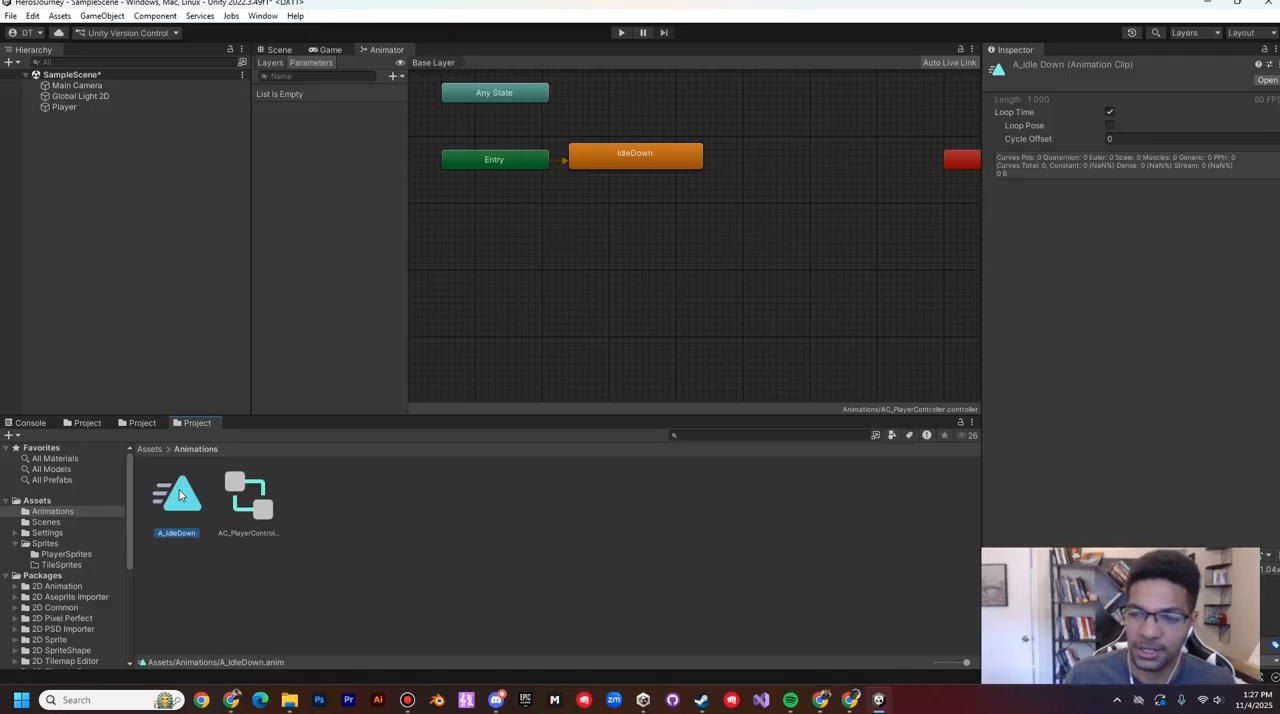
Step: Duplicate the A_IdleDown animation clip and name the copy A_IdleLeft
key(ctrl+d)
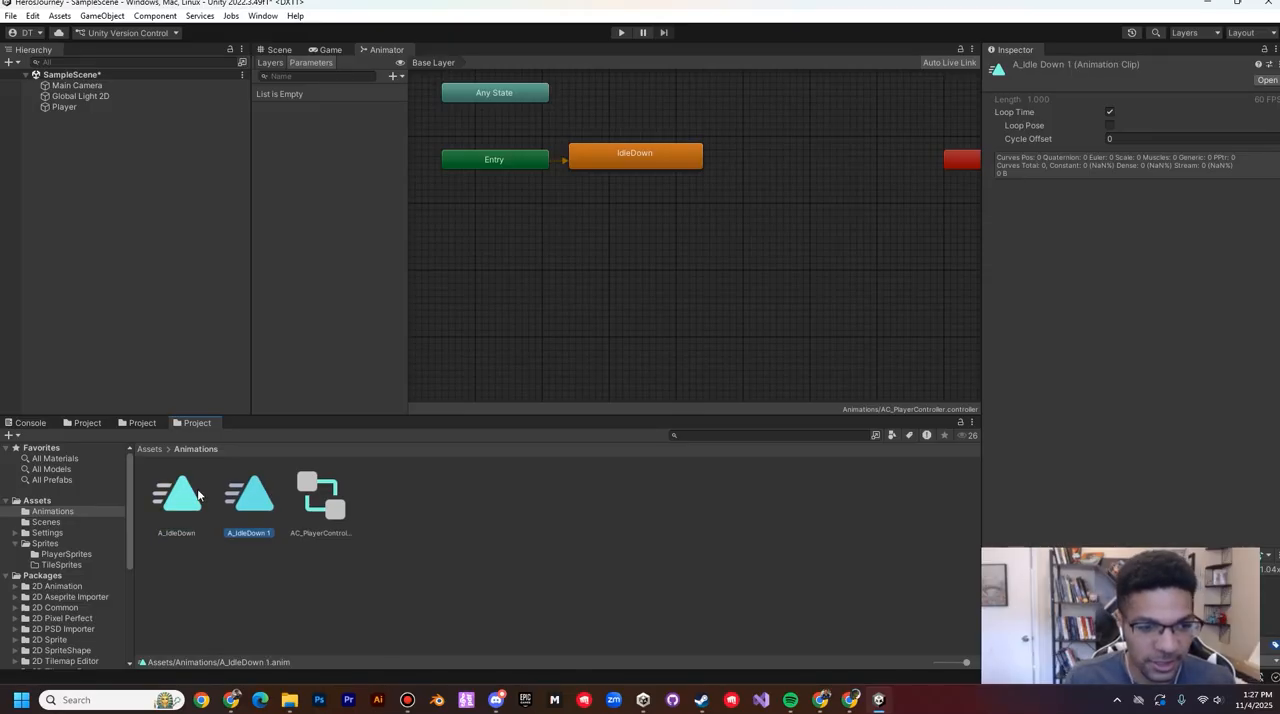
click(257, 537)
key(End)
key(BackSpace)
key(BackSpace)
key(BackSpace)
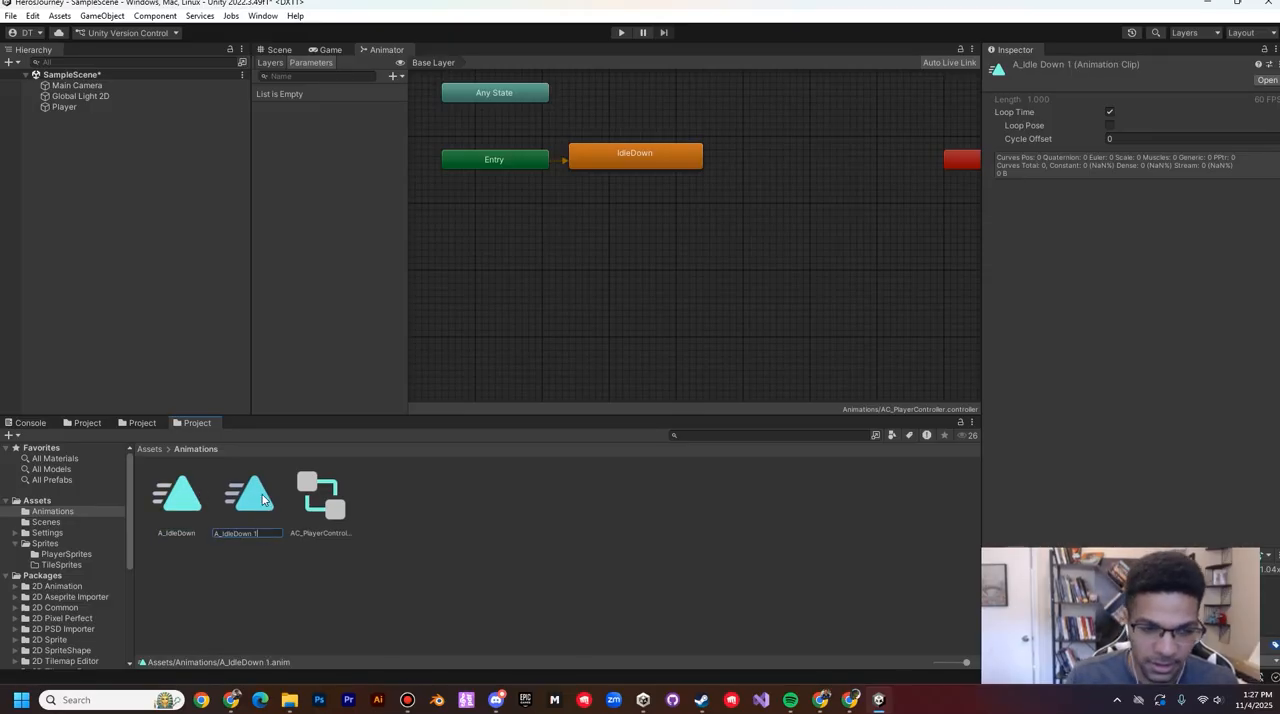
key(BackSpace)
key(BackSpace)
key(BackSpace)
text(Left)
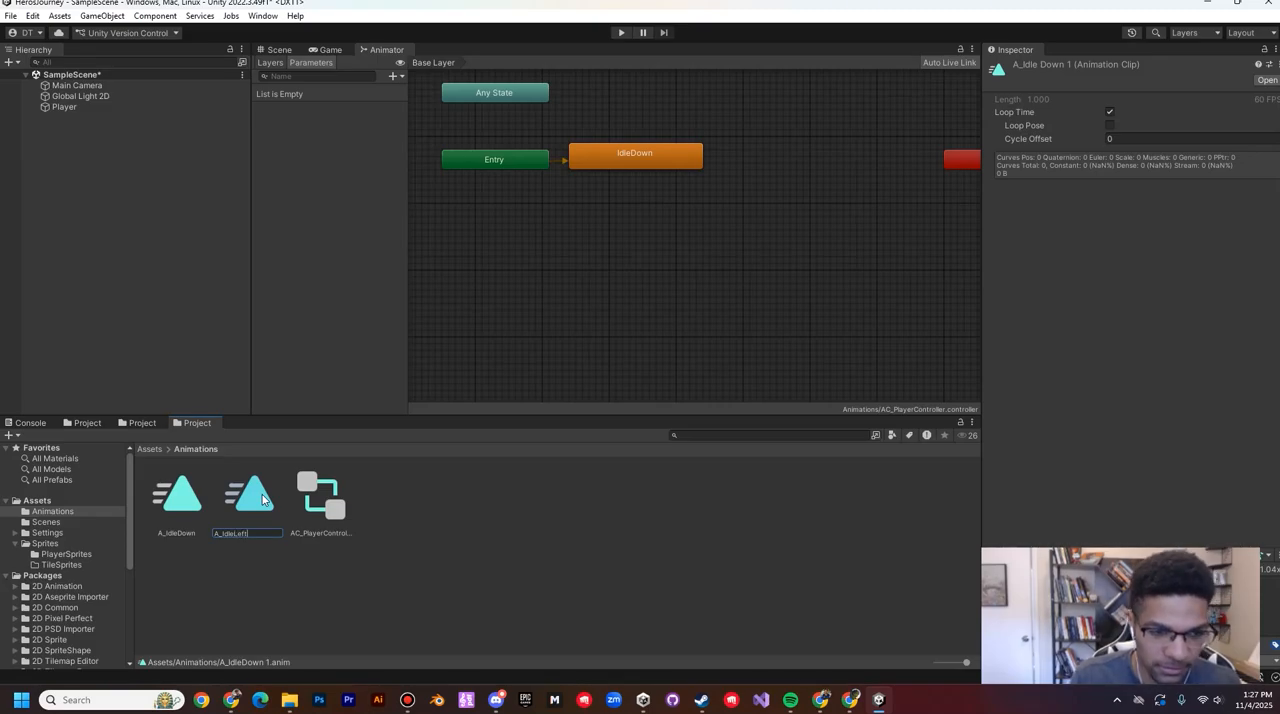
key(Return)
Step: Duplicate the A_IdleLeft clip and name the copy A_IdleRight
key(ctrl+d)
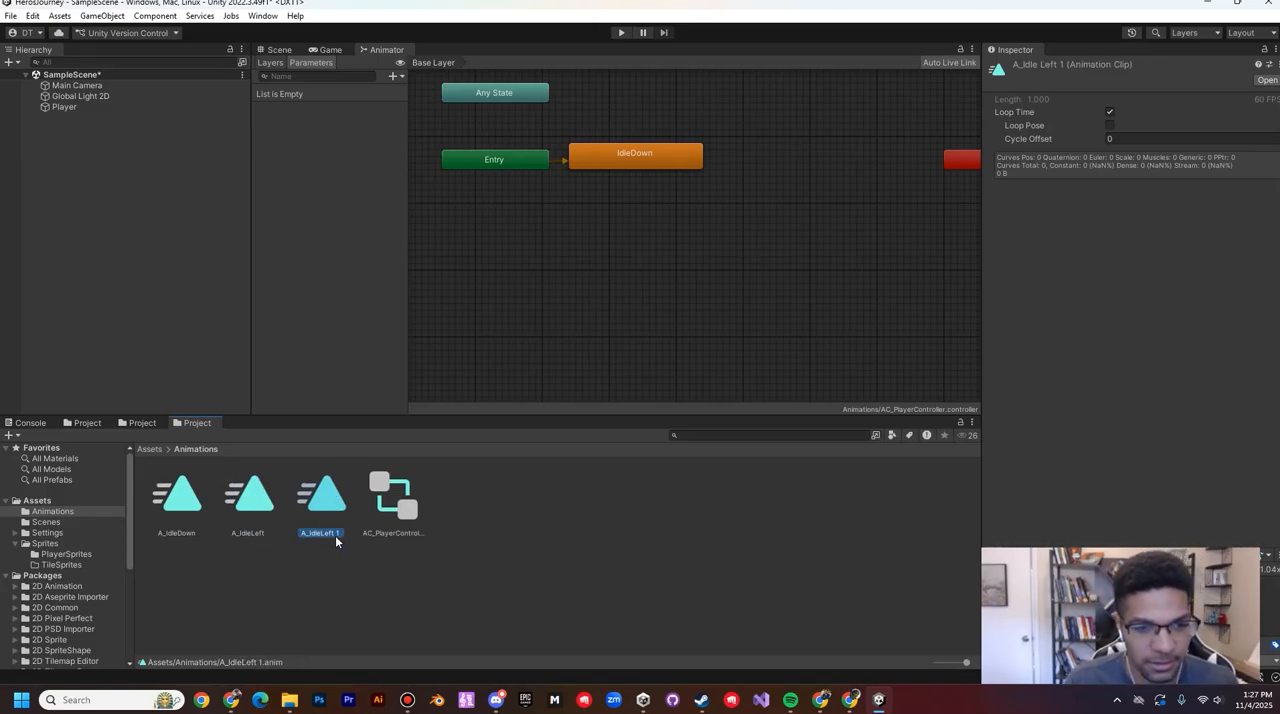
click(336, 534)
key(End)
key(BackSpace)
key(BackSpace)
key(BackSpace)
key(BackSpace)
key(BackSpace)
key(BackSpace)
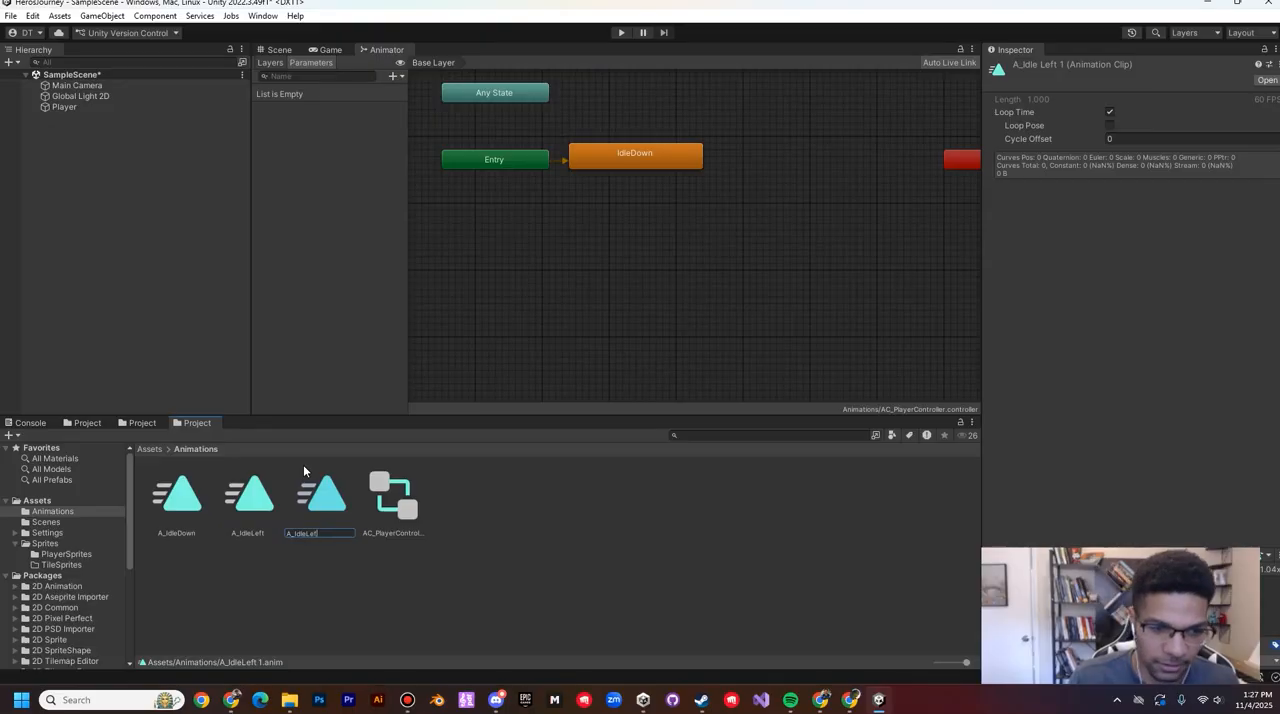
text(Right)
key(Return)
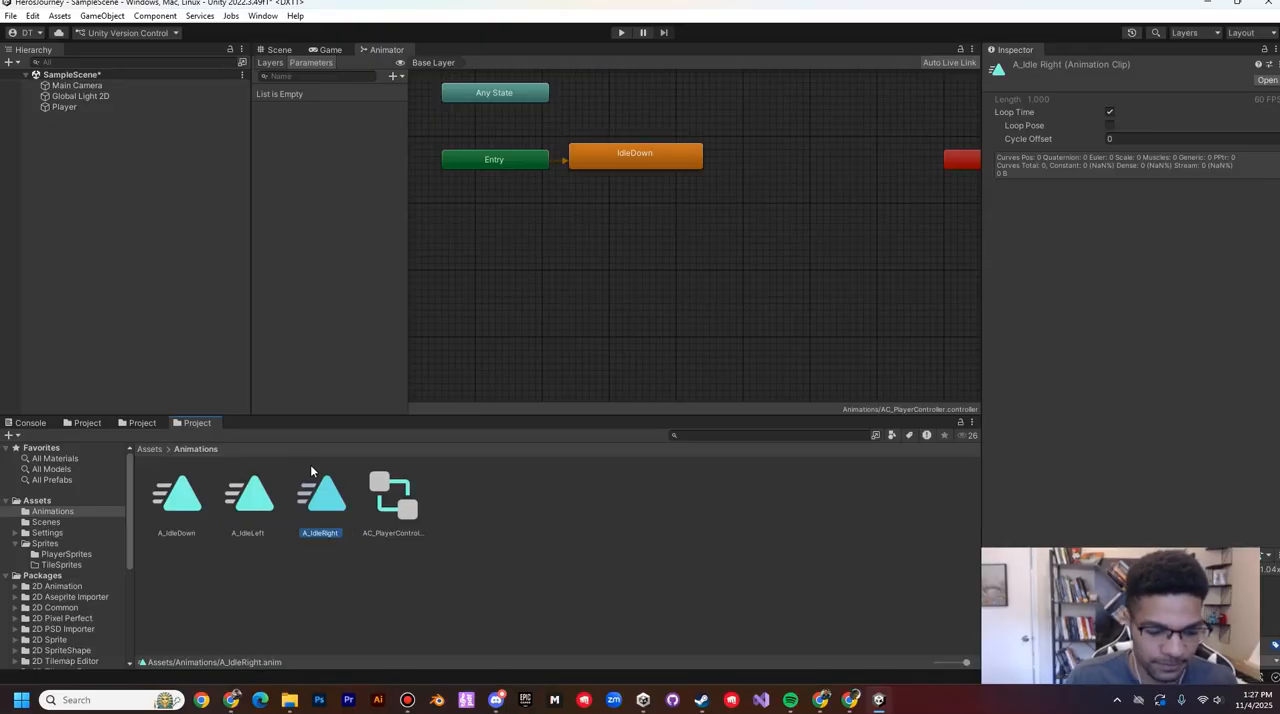
Step: Duplicate the A_IdleRight clip and name the copy A_IdleUp
key(ctrl+d)
click(404, 533)
key(End)
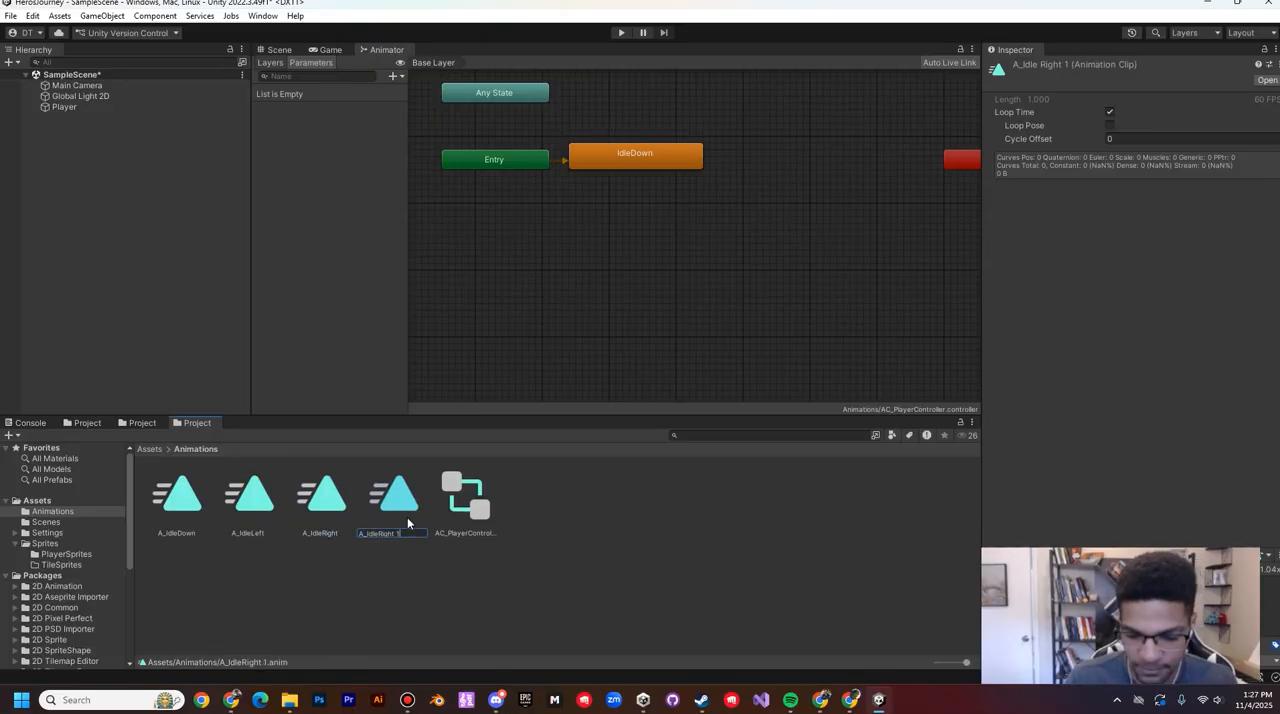
key(BackSpace)
key(BackSpace)
key(BackSpace)
key(BackSpace)
key(BackSpace)
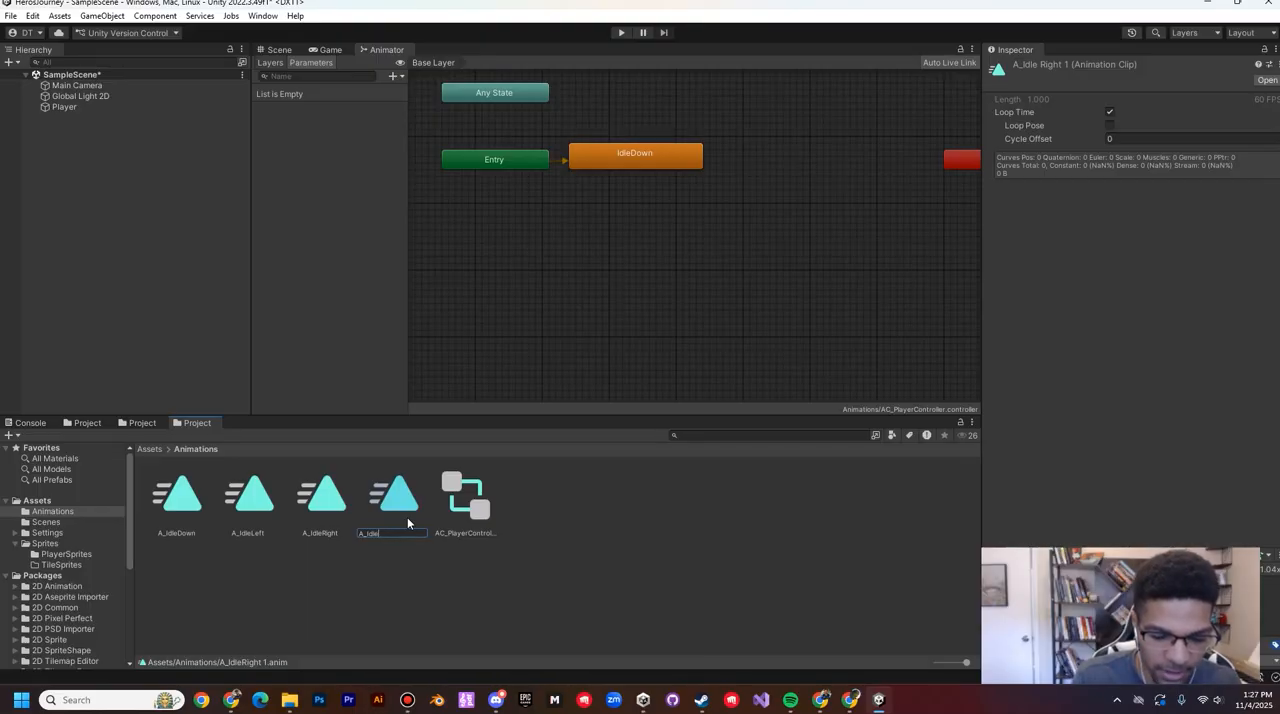
text(Up)
key(Return)
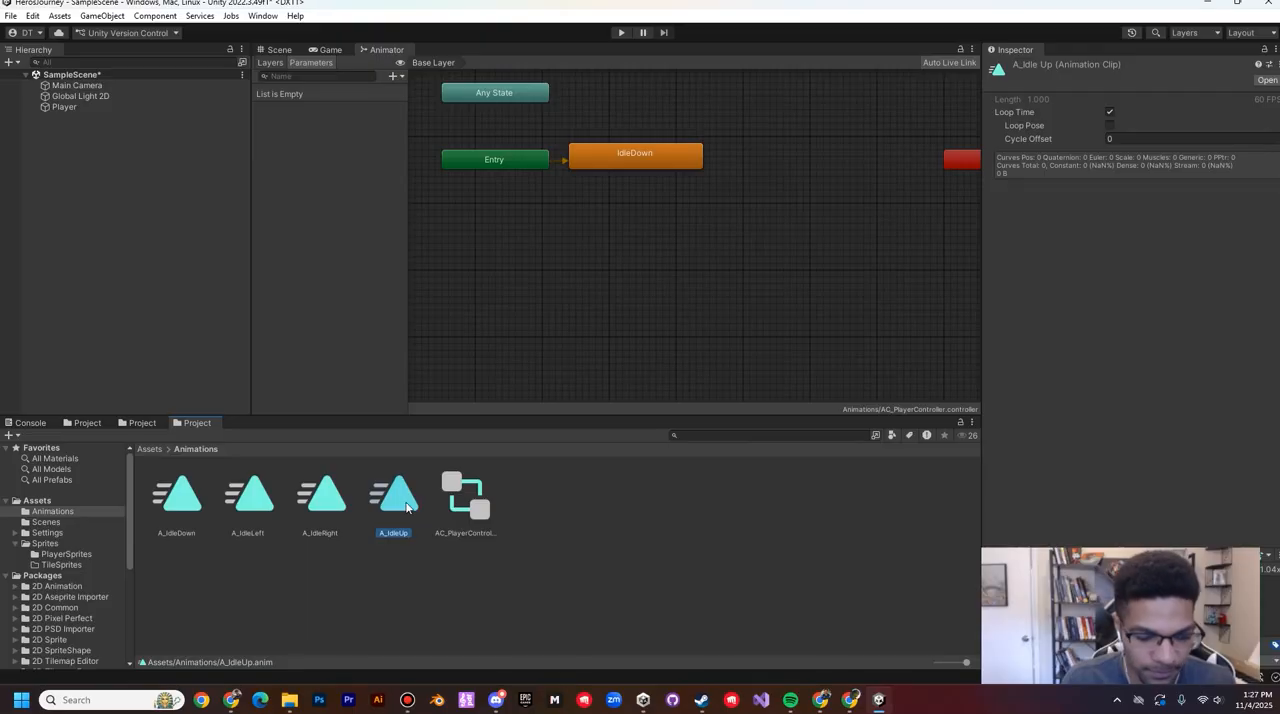
Step: Duplicate the A_IdleUp clip and name the copy A_WalkDown
key(ctrl+d)
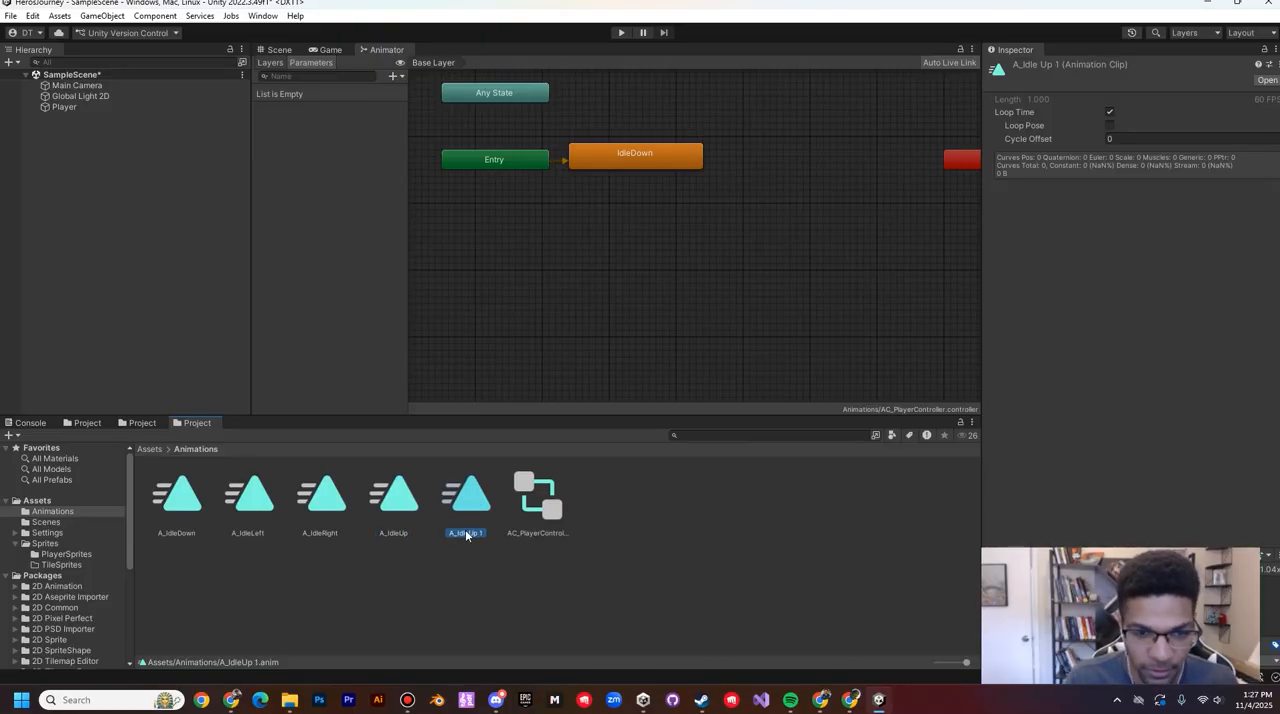
click(467, 535)
text(A)
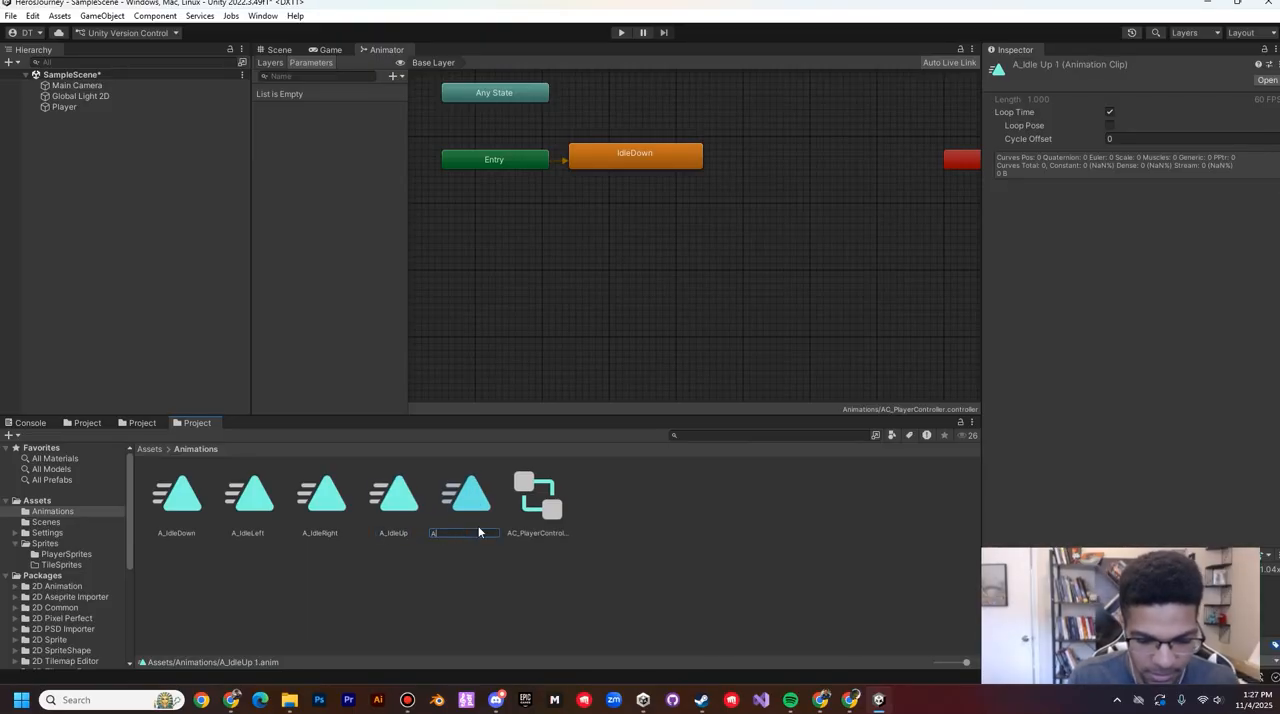
text(_WalkDown)
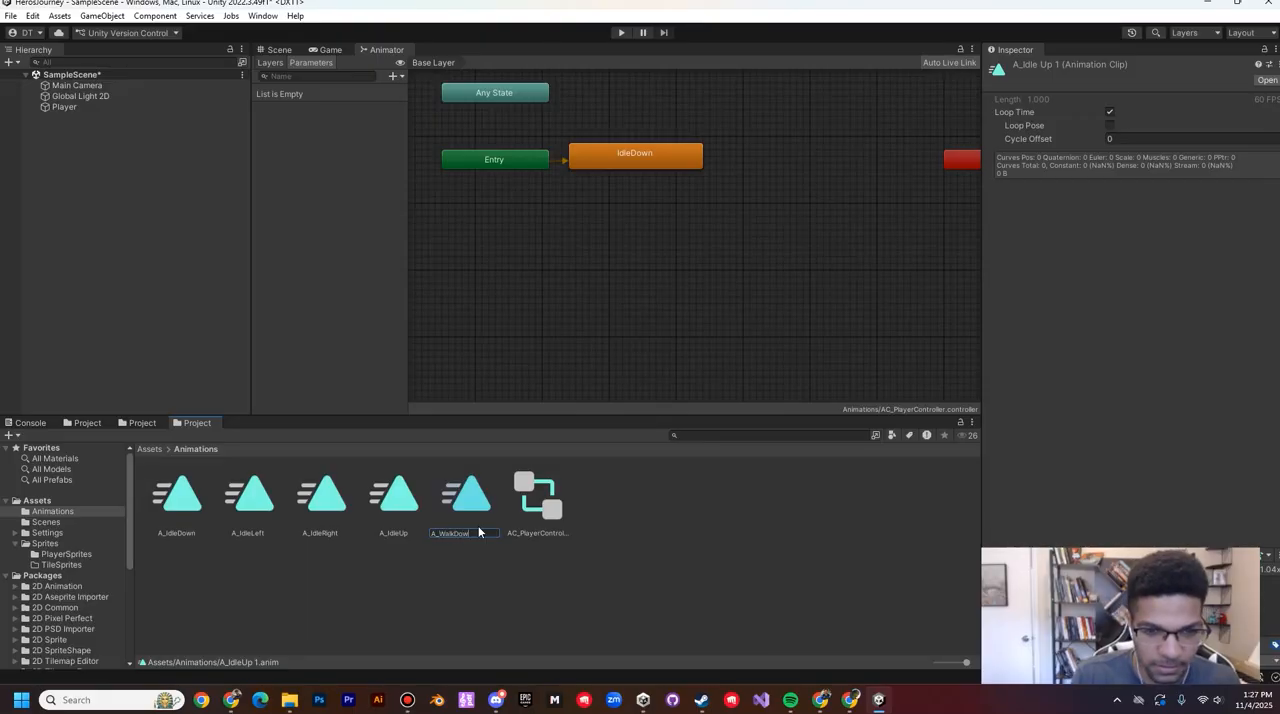
key(Return)
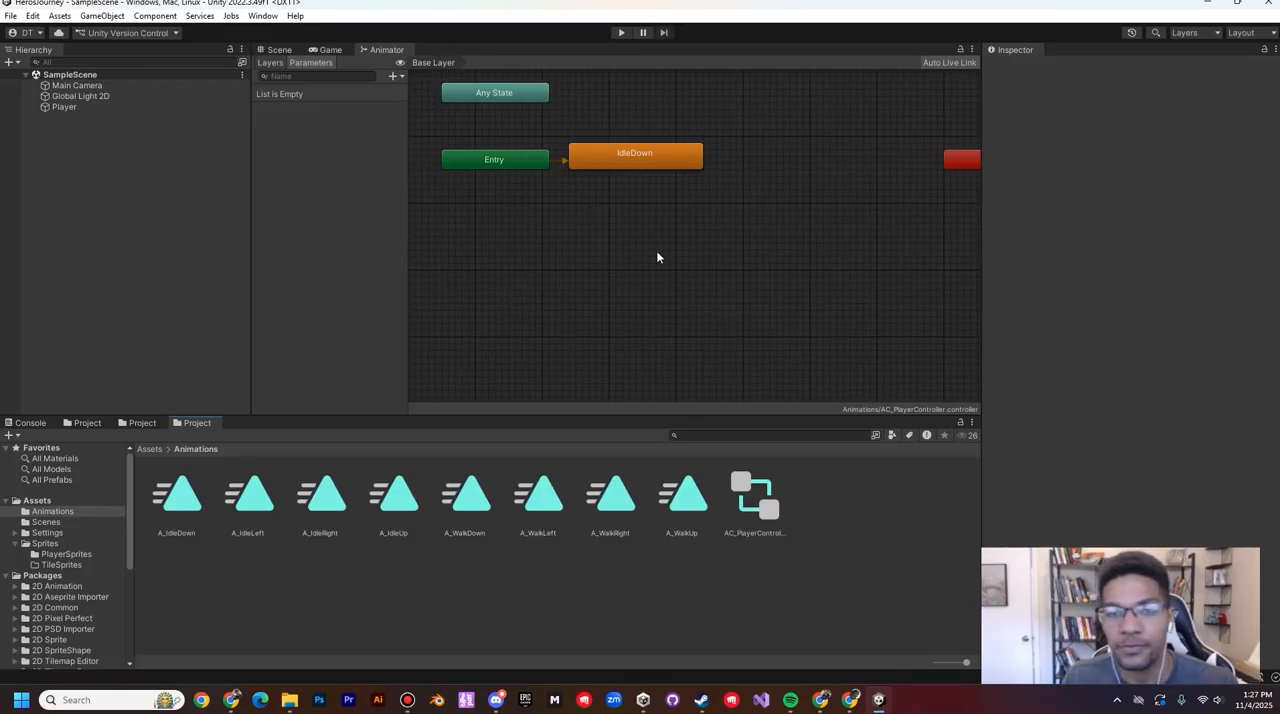
Step: Rename the base layer of the player animator controller as Player Base Layer
middle_drag(654, 221, 633, 279)
click(656, 117)
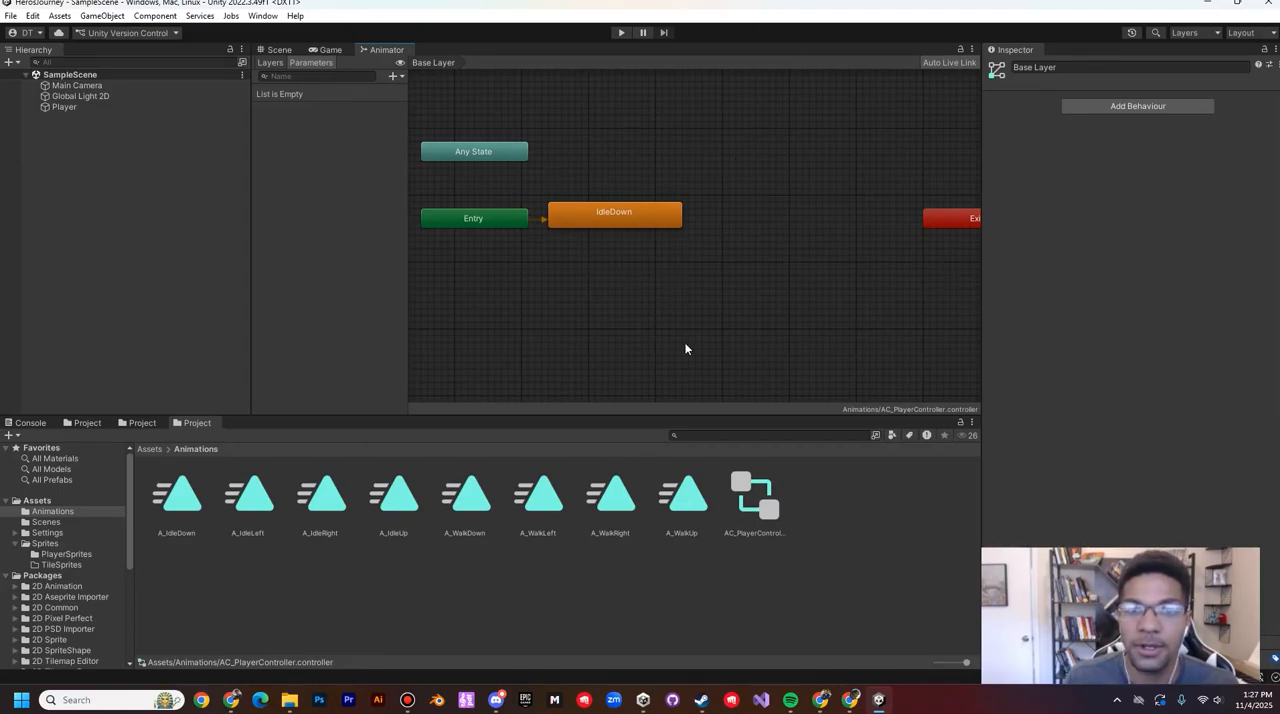
mouse_move(1224, 2)
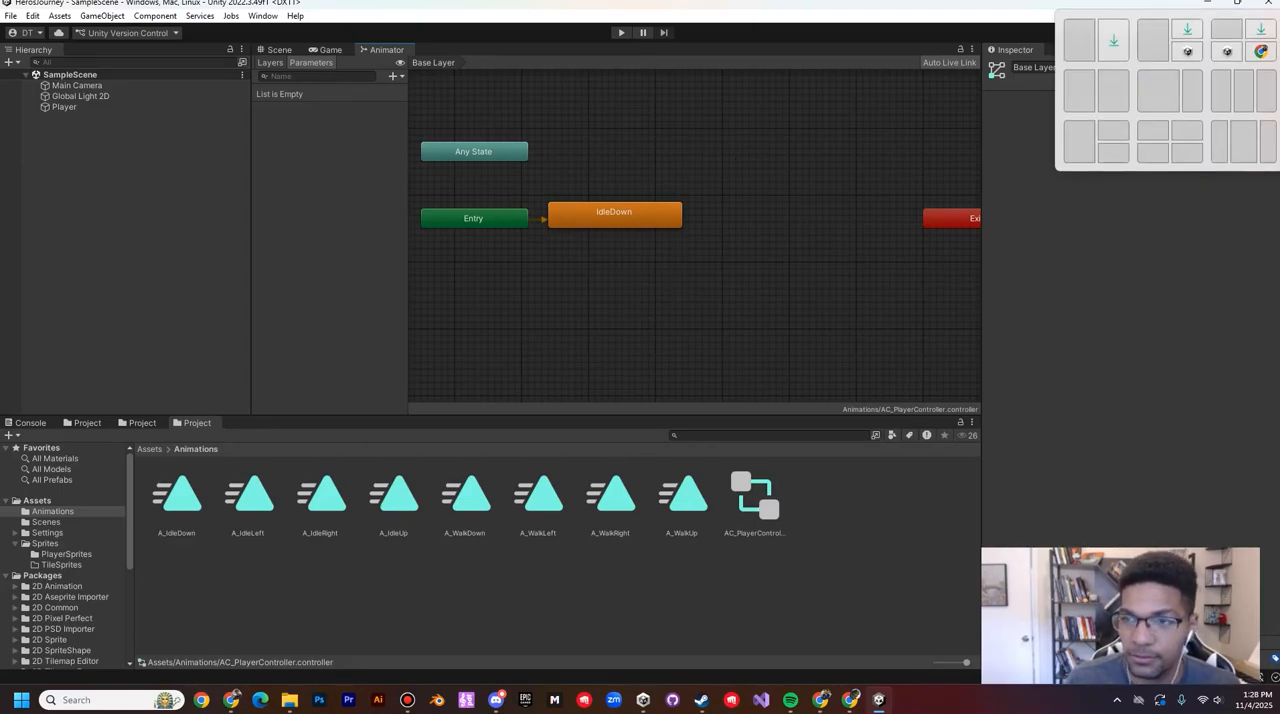
click(1016, 69)
click(1016, 69)
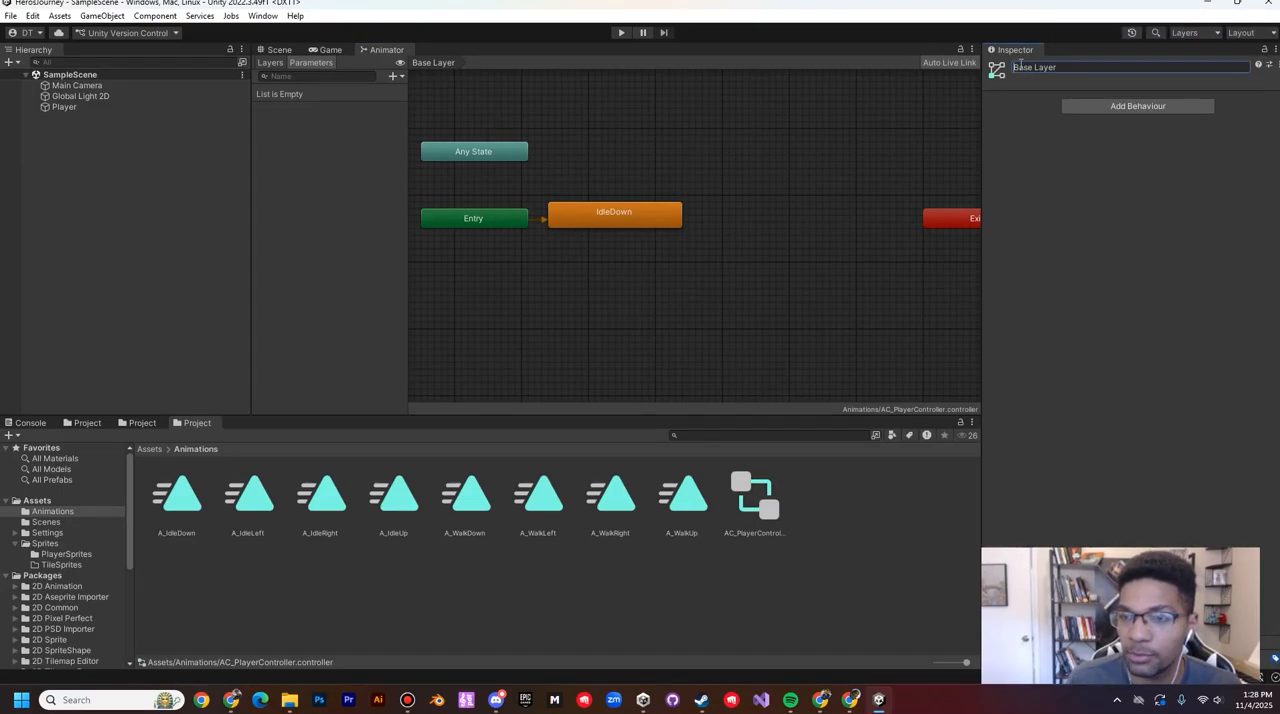
text(Player)
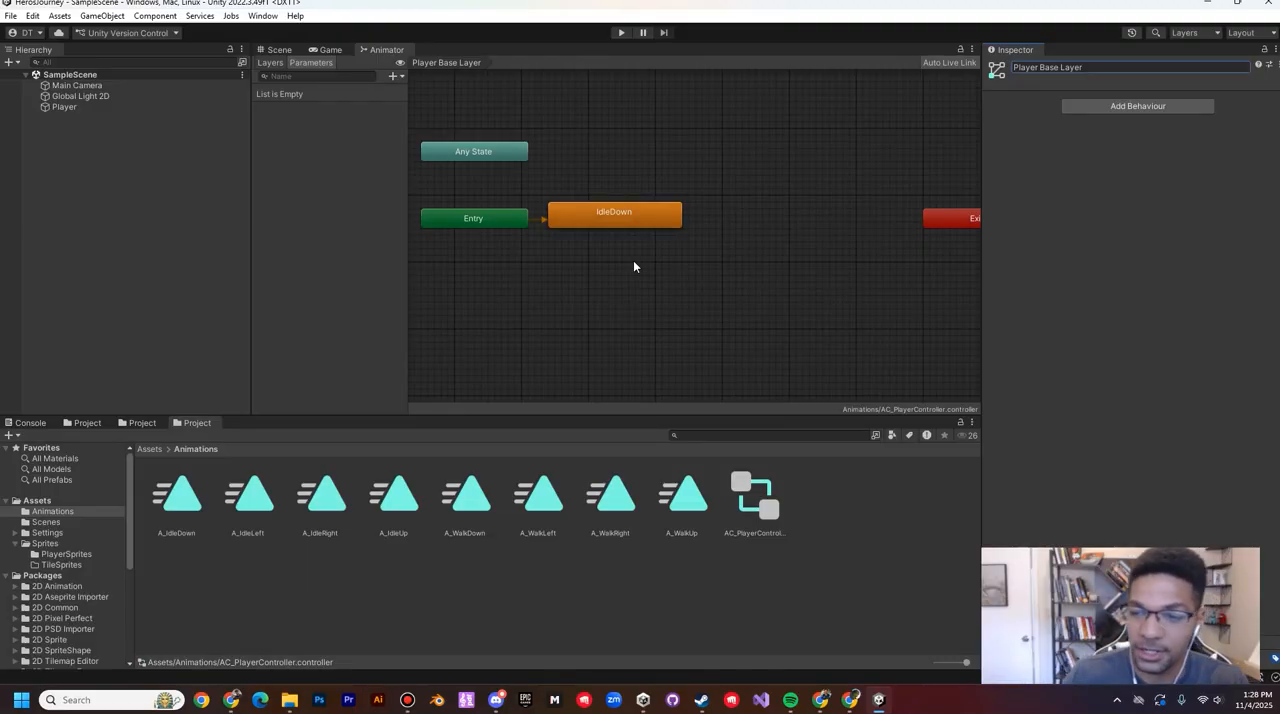
Step: Move the IdleDown state up and add a new blend tree state below it named BT_Idle
drag(646, 217, 653, 178)
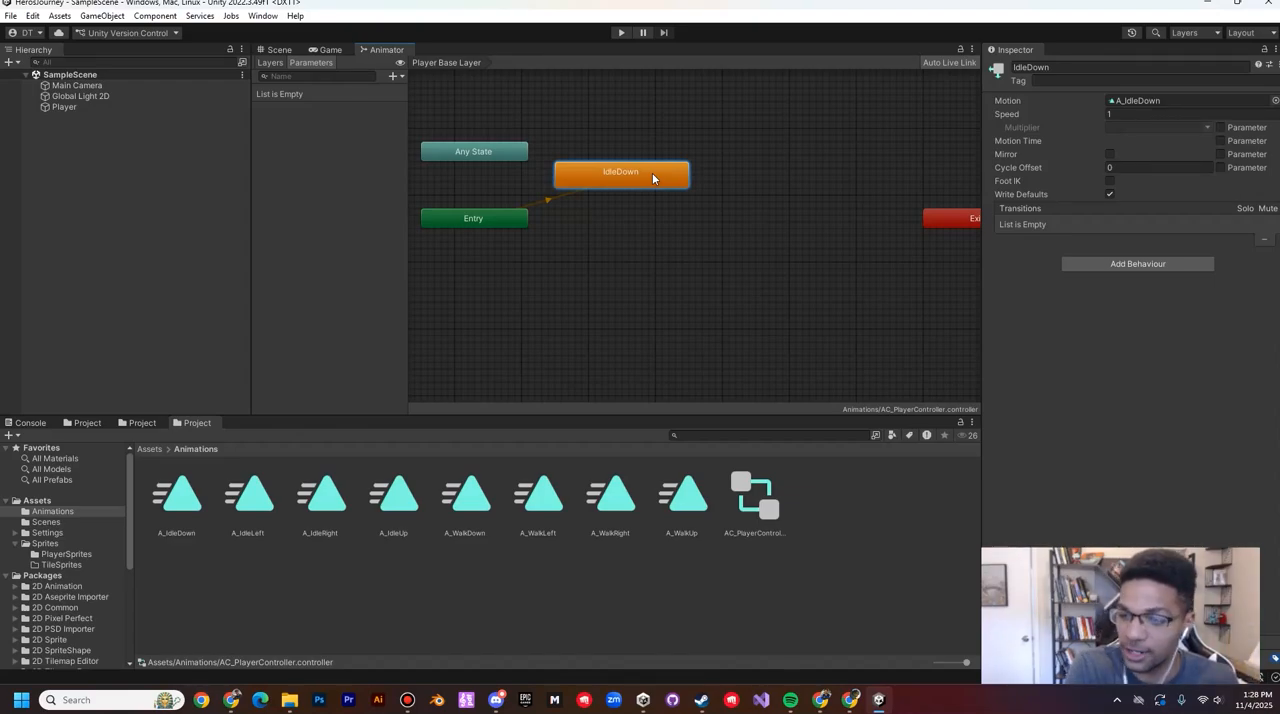
right_click(650, 237)
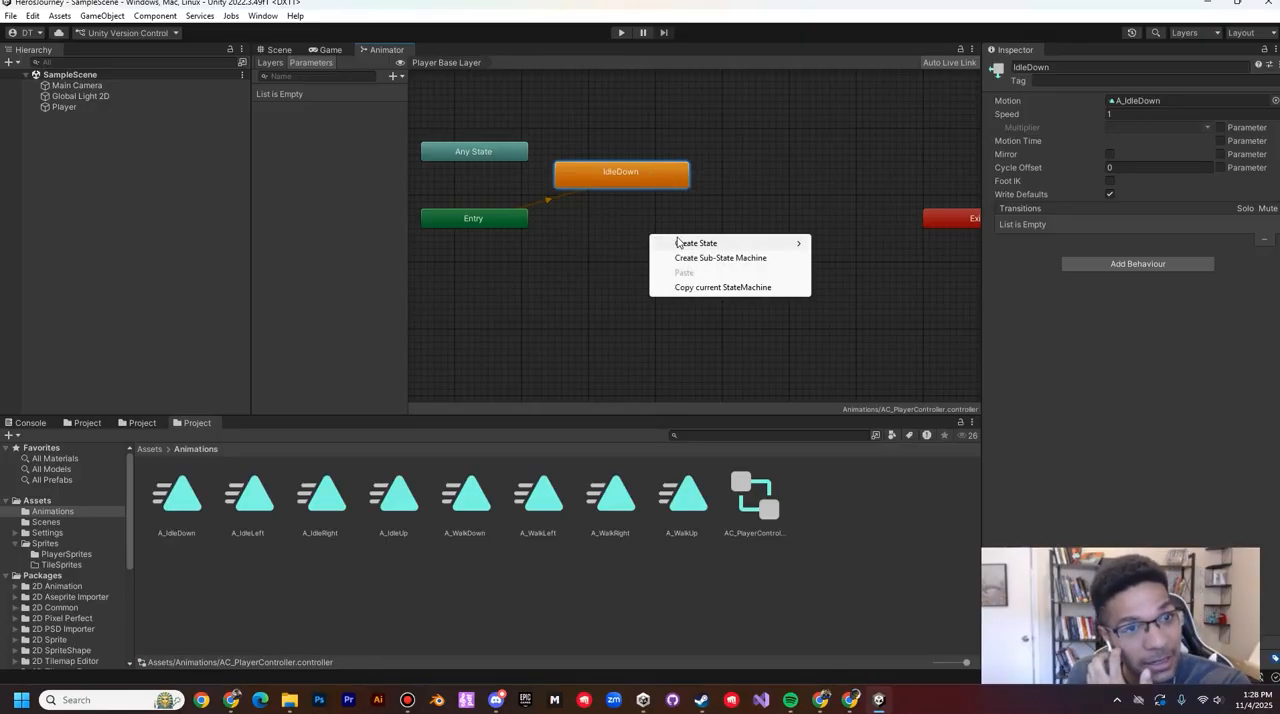
mouse_move(686, 245)
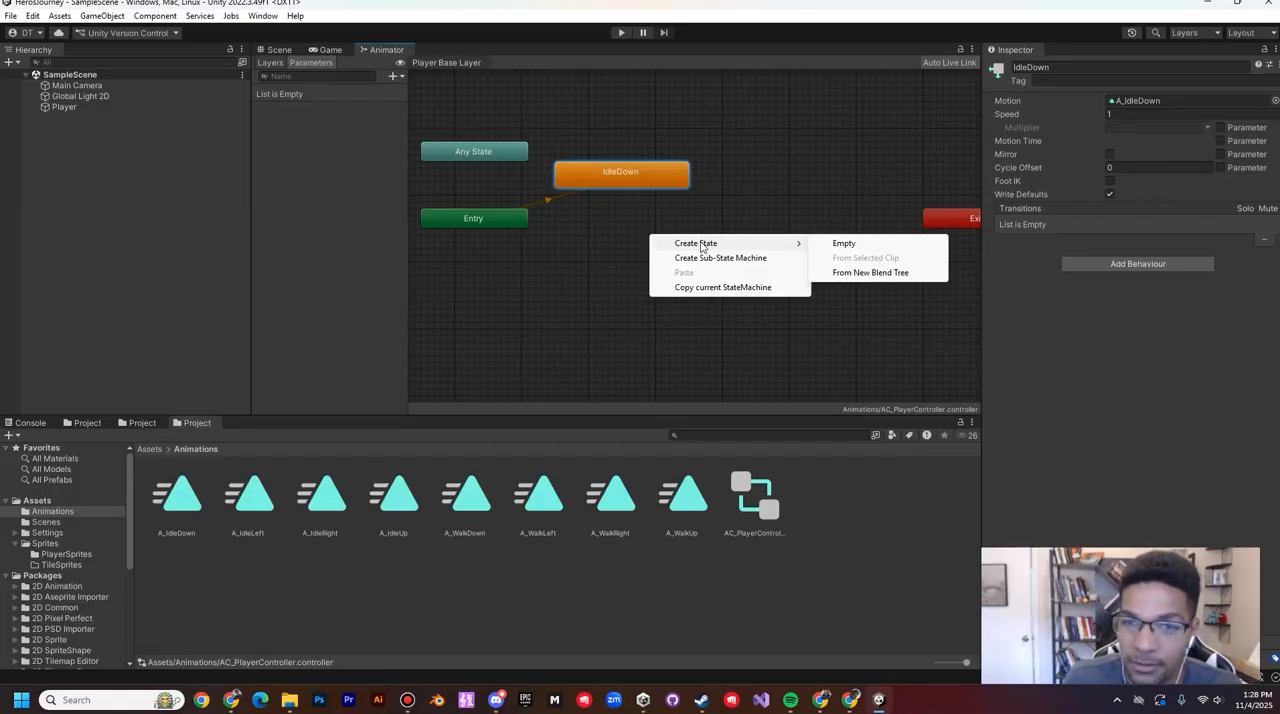
click(879, 274)
click(739, 251)
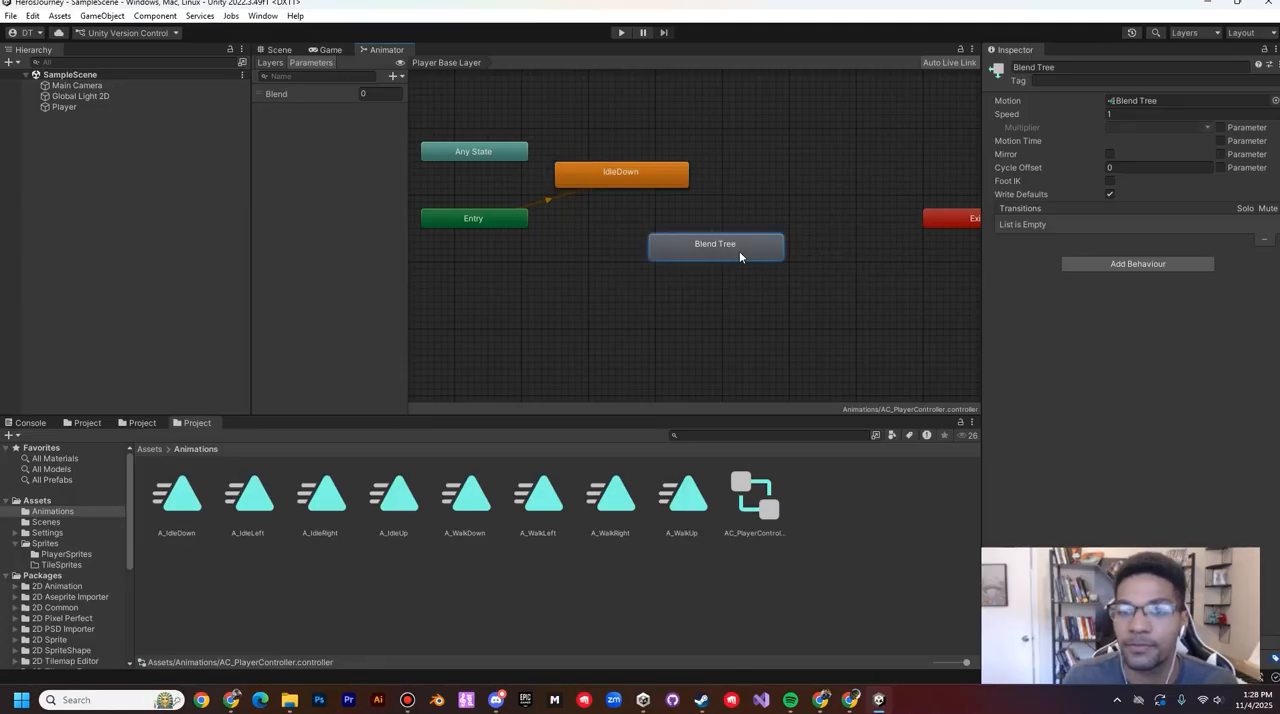
click(1073, 66)
text(BT)
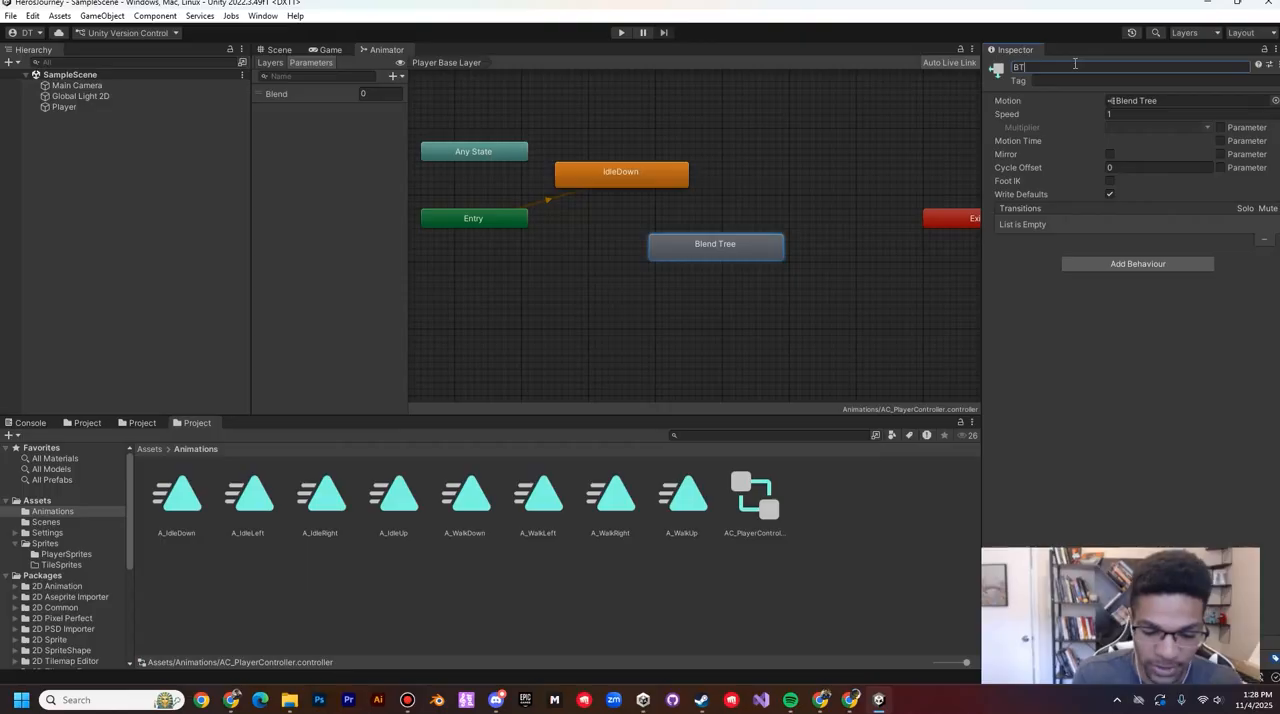
text(_)
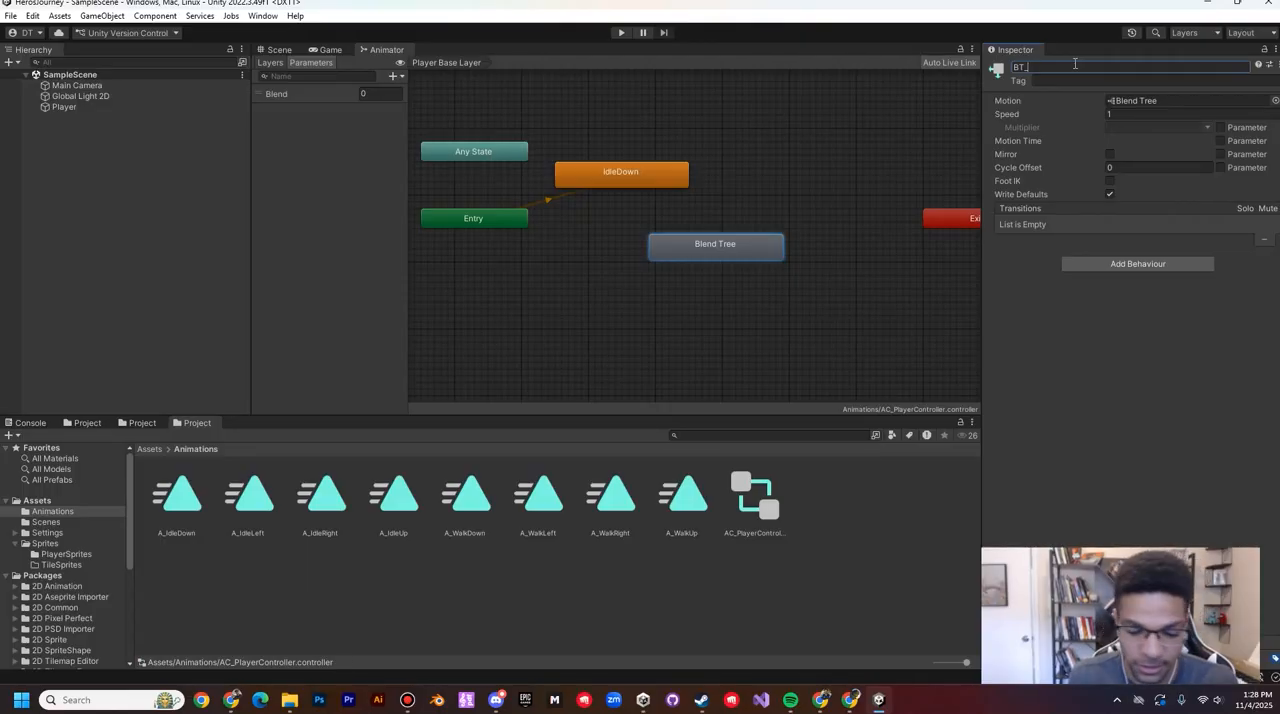
text(Idle)
key(Return)
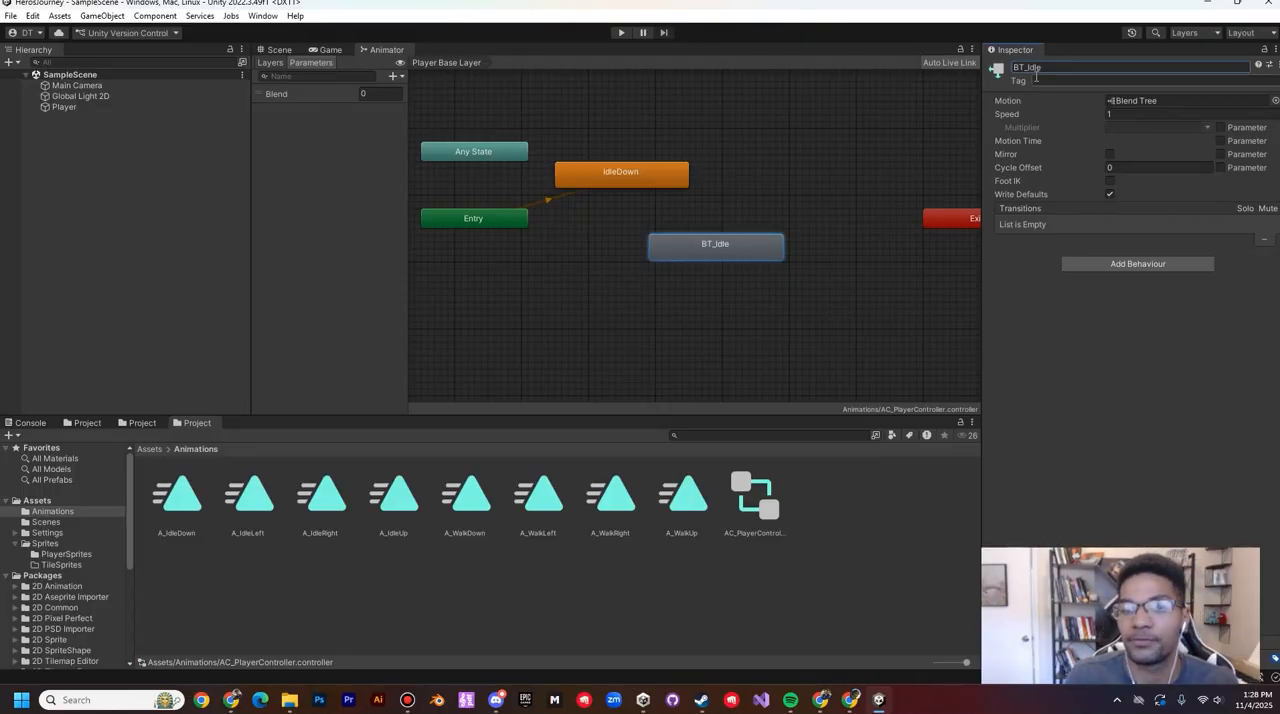
Step: Set BT_Idle as the layer default state and line up the Entry node beside it
drag(744, 244, 709, 238)
right_click(682, 241)
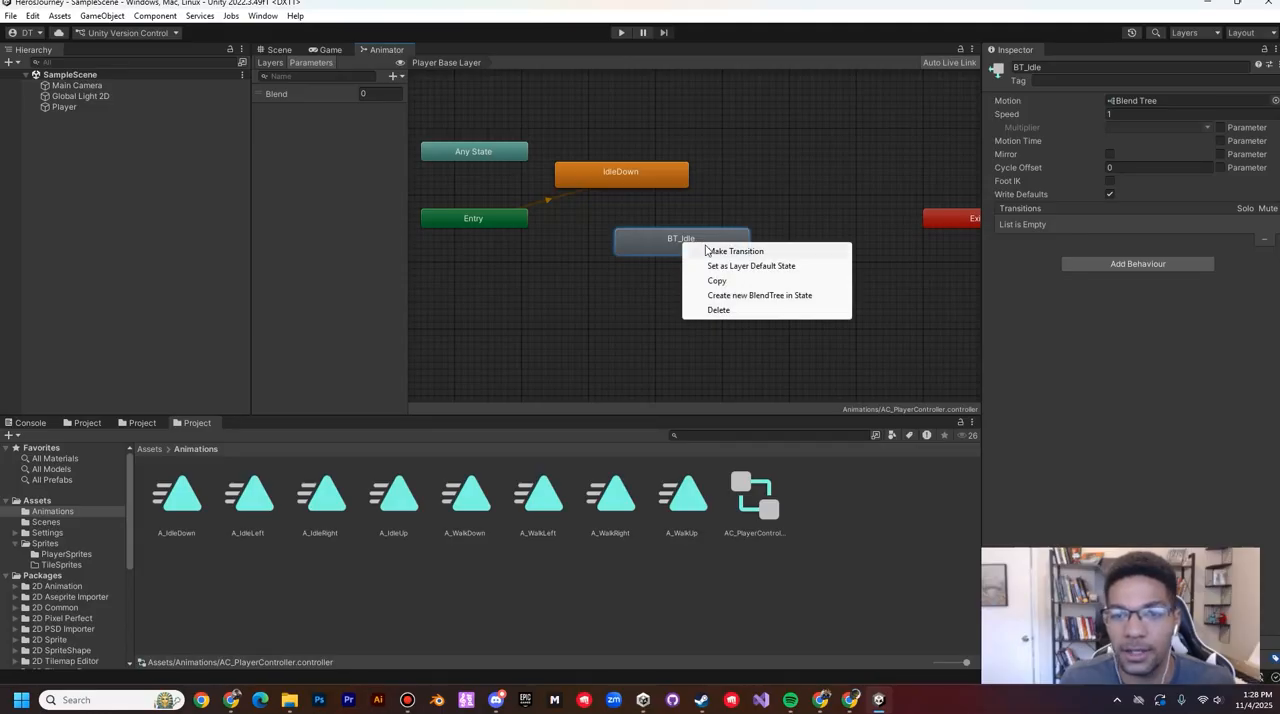
click(753, 266)
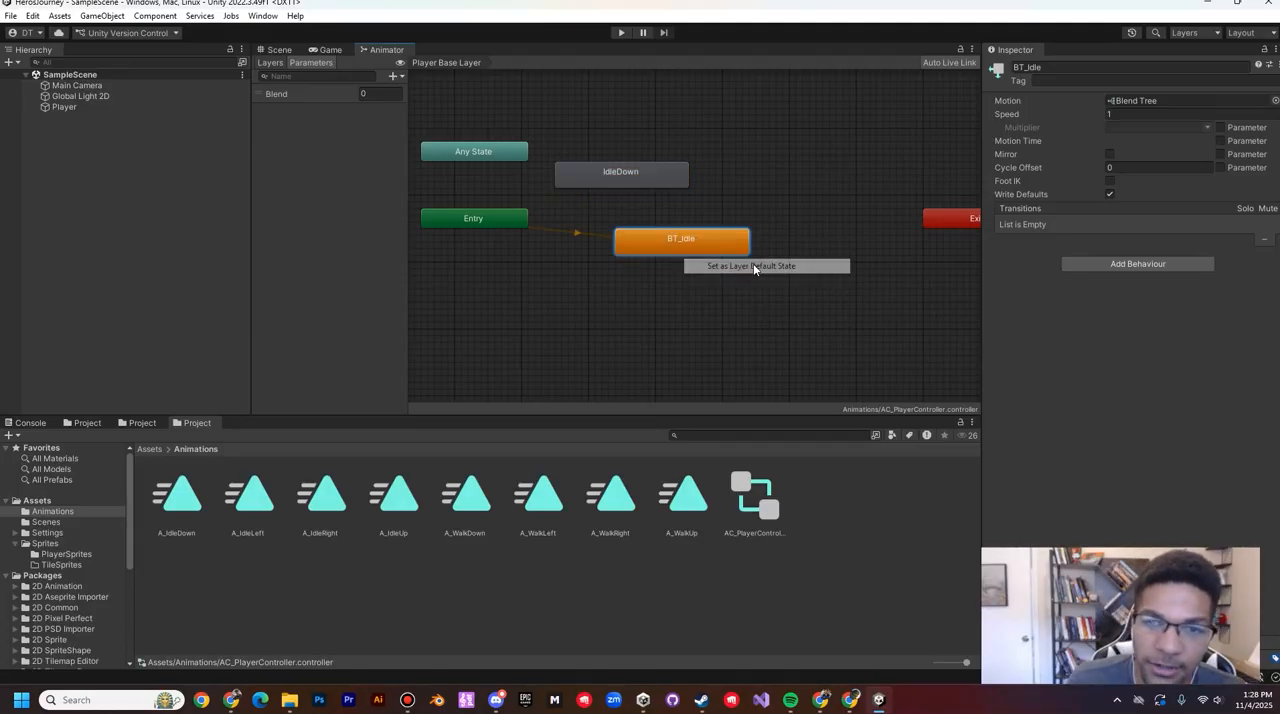
drag(486, 221, 497, 240)
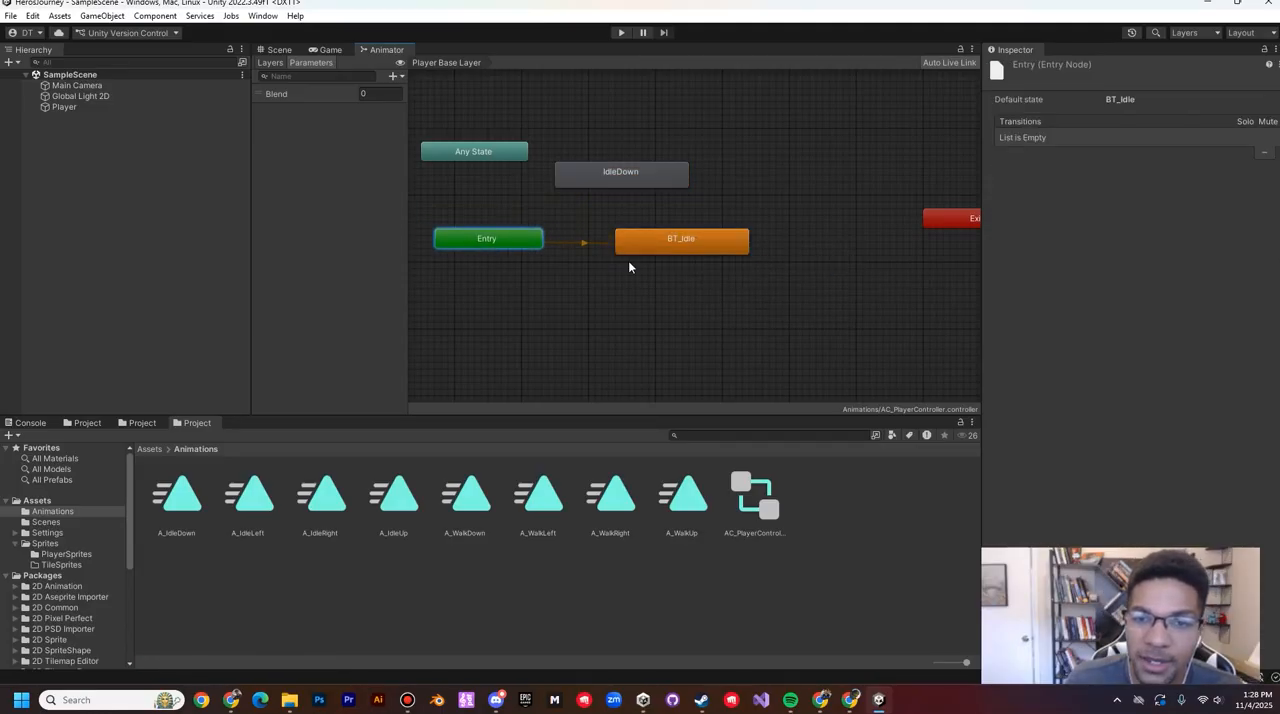
Step: Delete the IdleDown state from the Player Base Layer
click(631, 180)
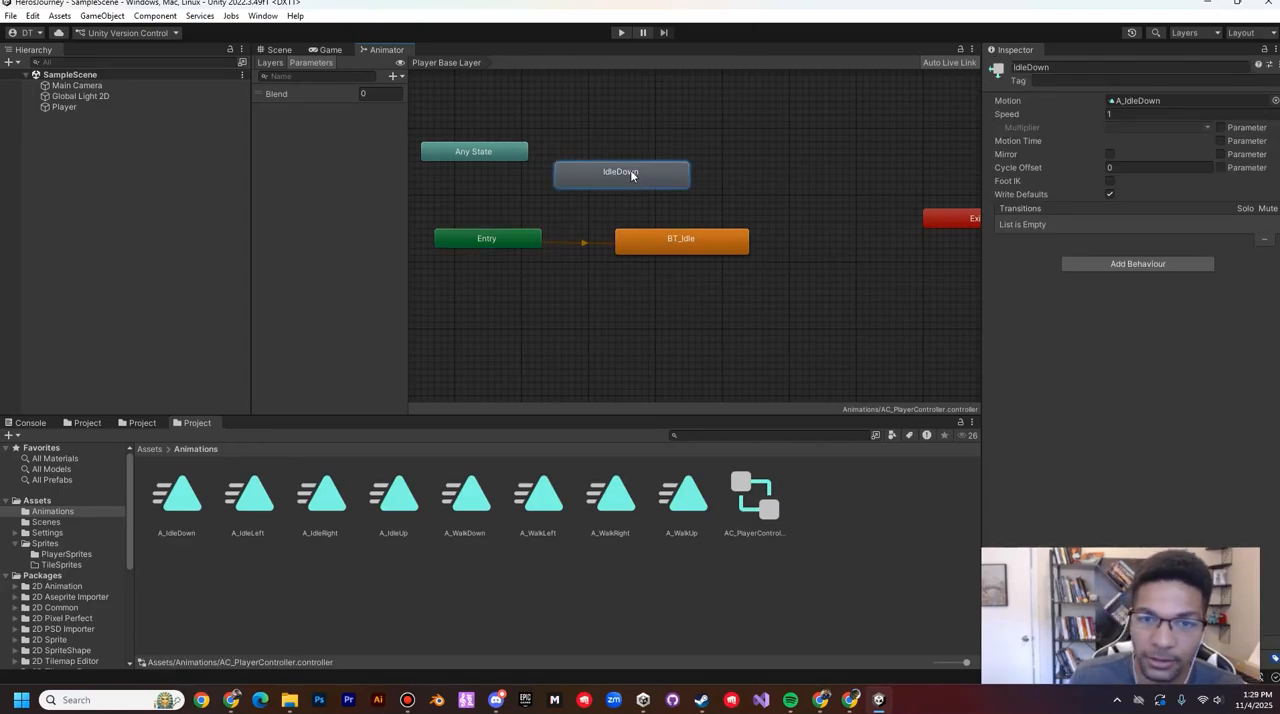
key(Delete)
drag(452, 226, 814, 297)
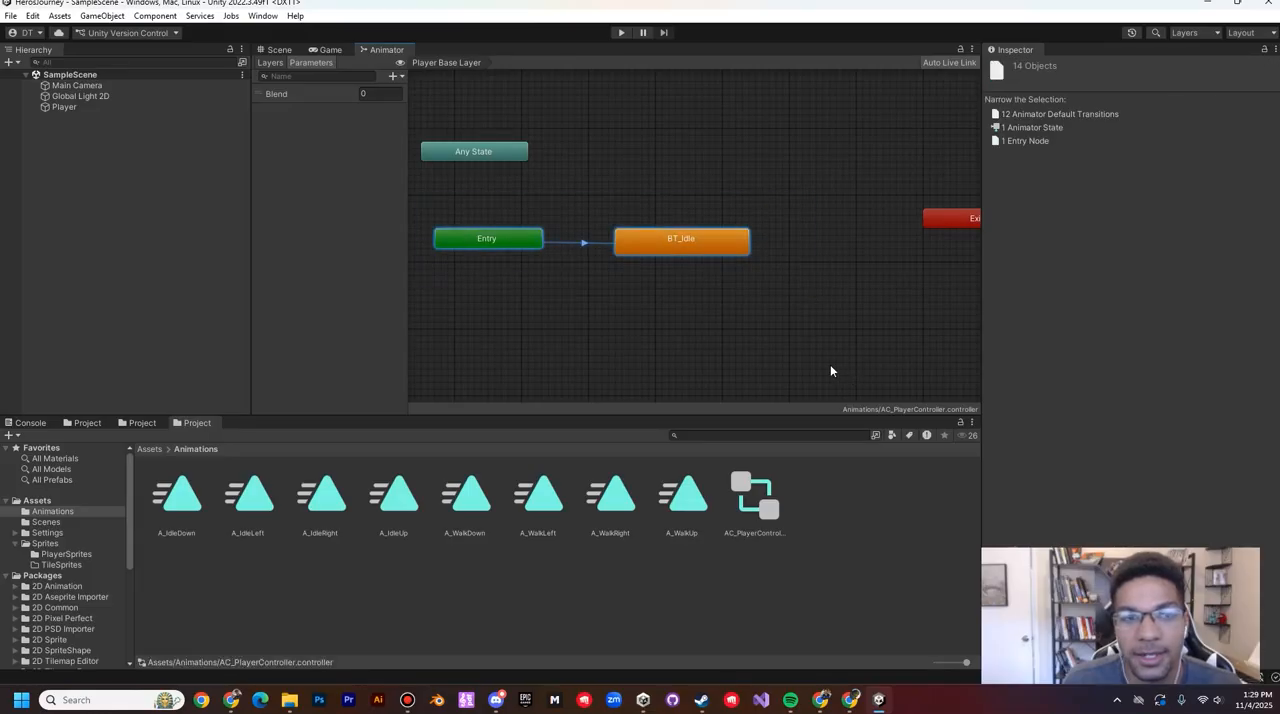
click(317, 184)
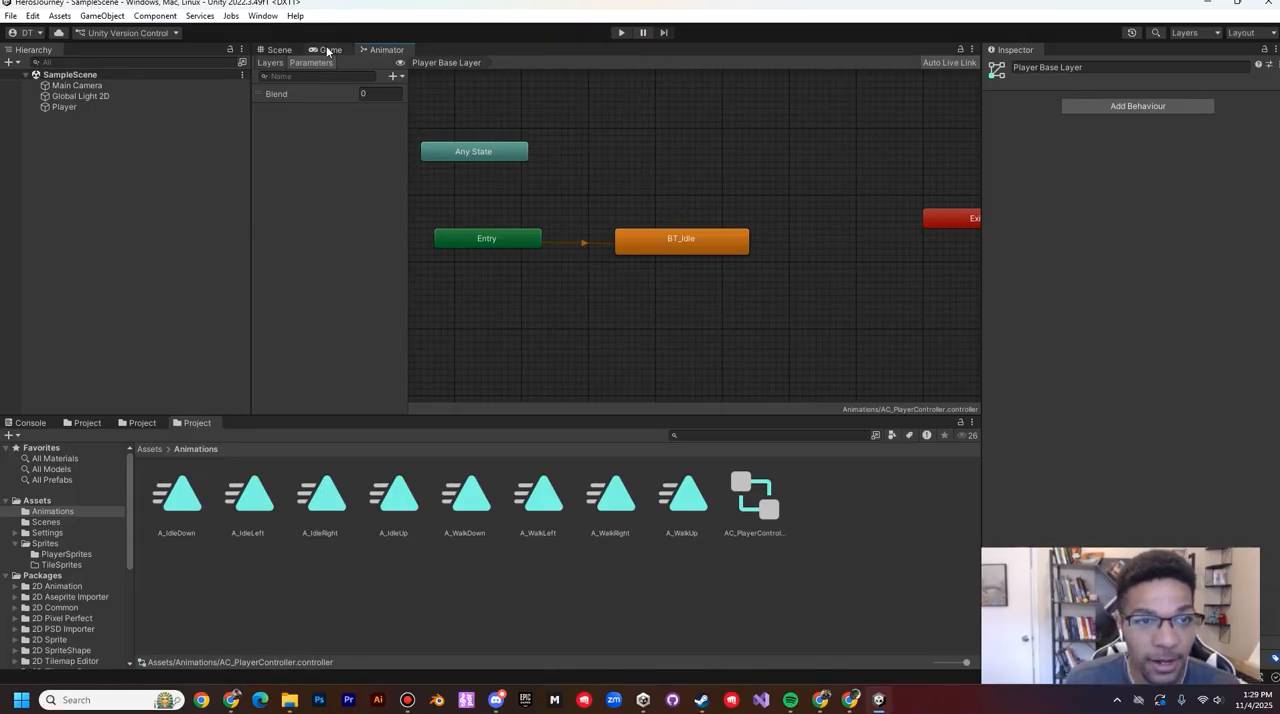
Step: Locate the controller assigned to the Player object's Animator component and open AC_PlayerController from the Animations folder
click(263, 16)
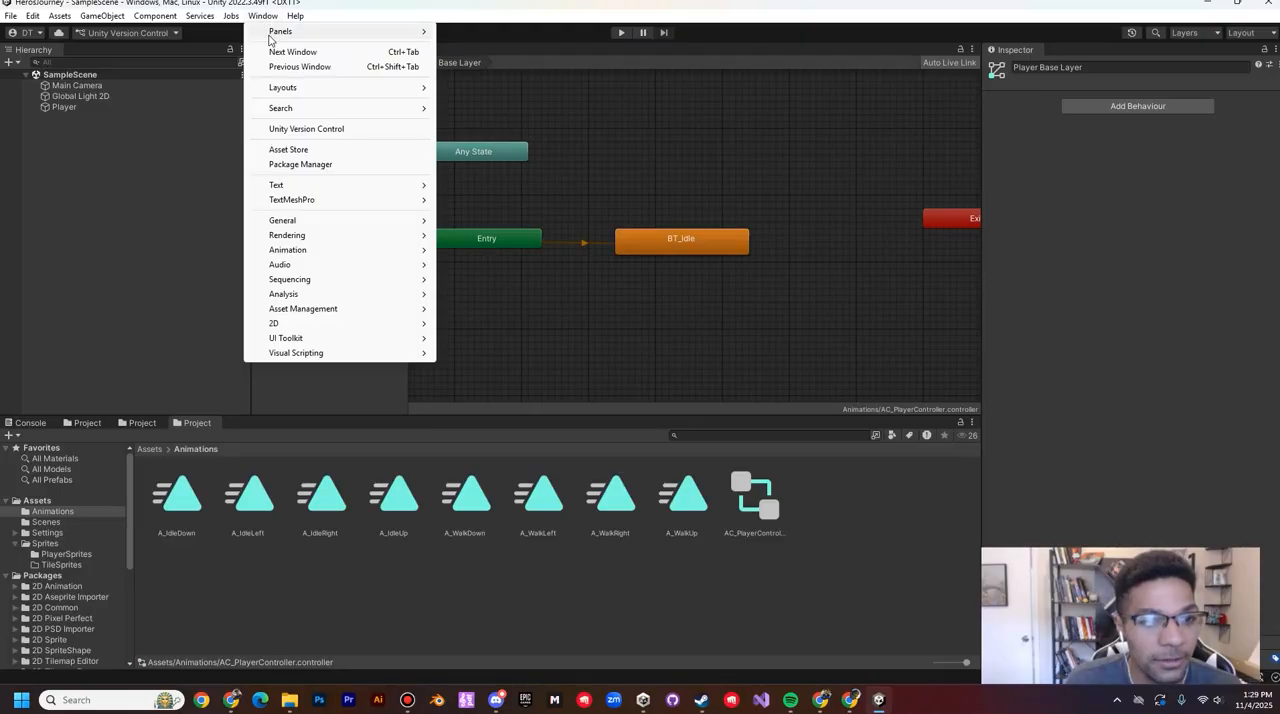
mouse_move(350, 254)
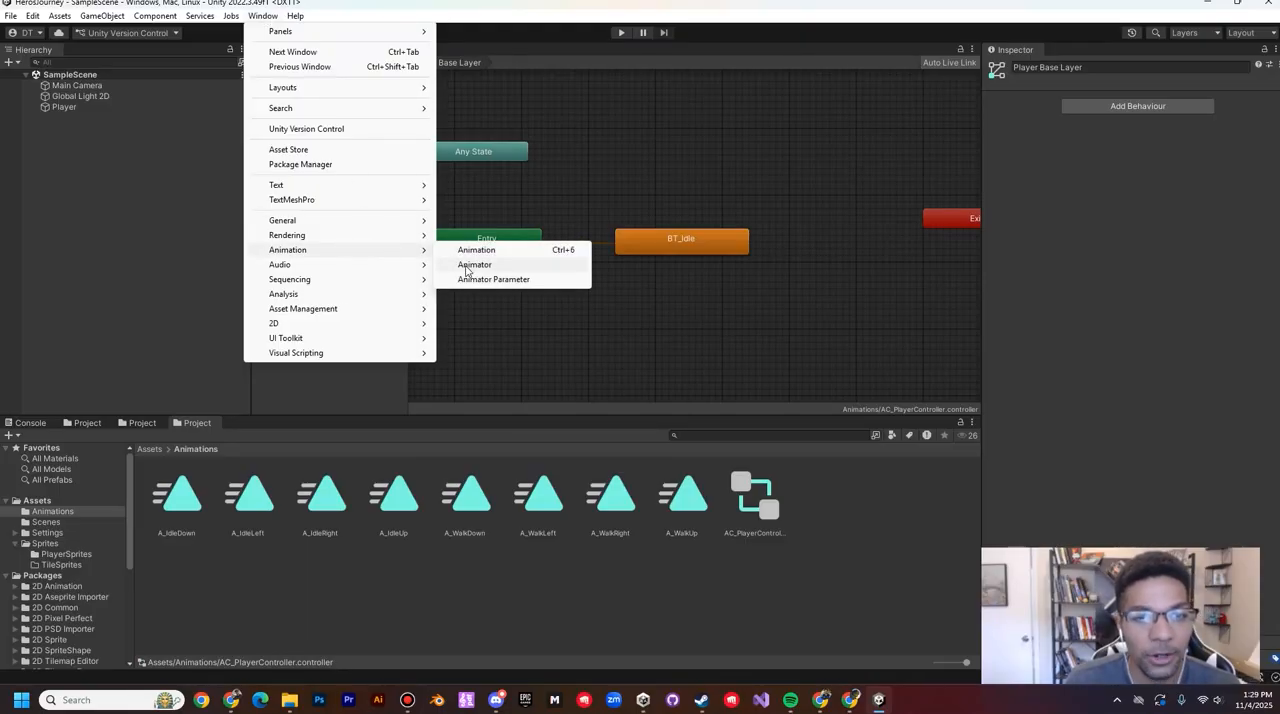
click(64, 109)
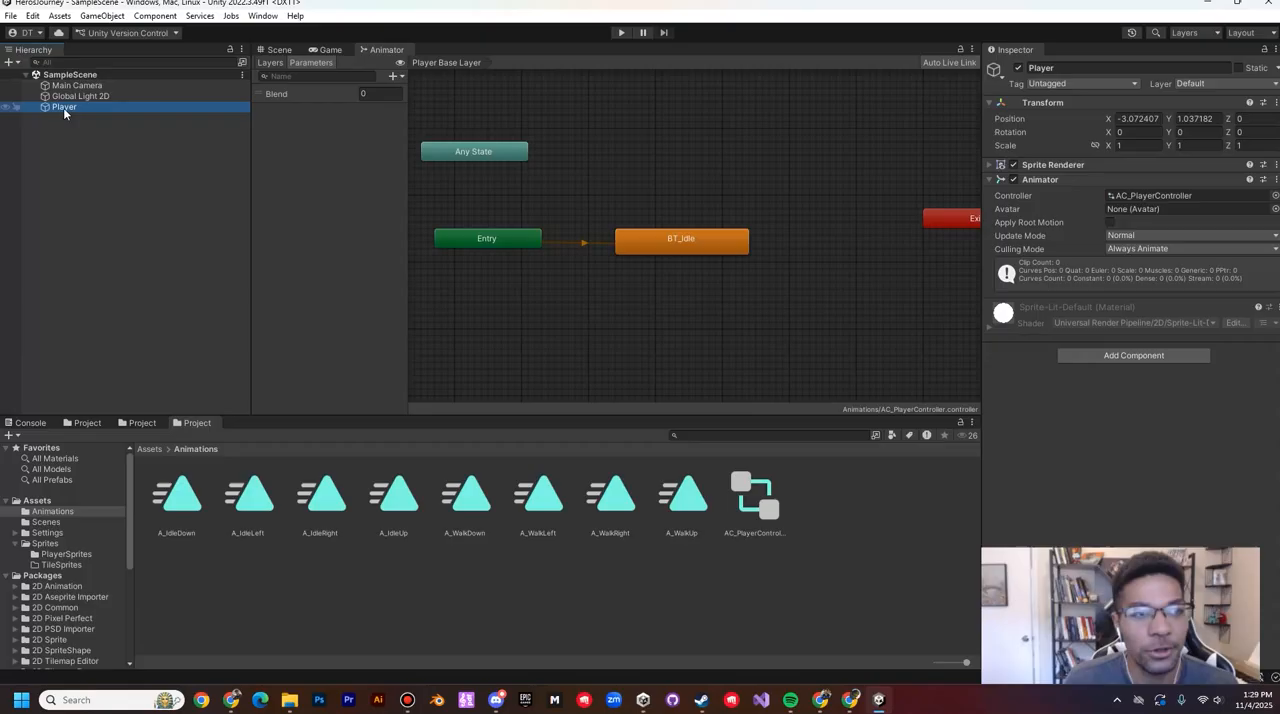
click(1162, 195)
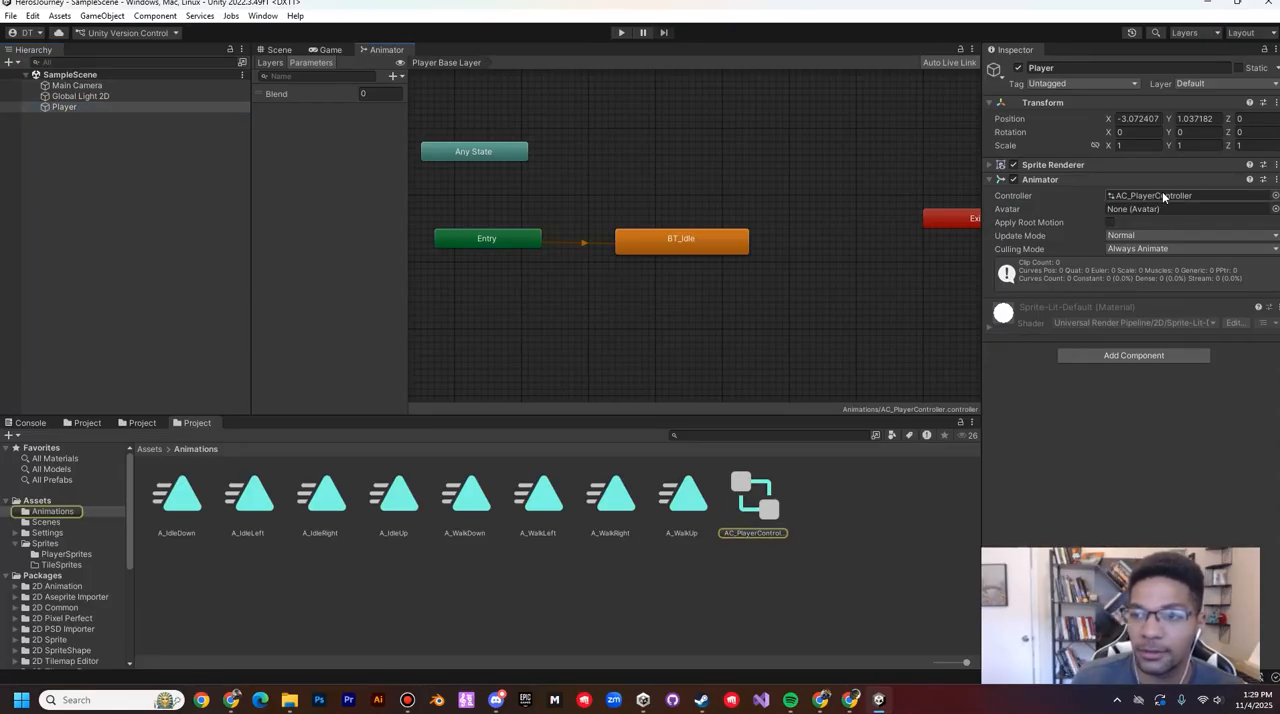
click(767, 483)
double_click(766, 505)
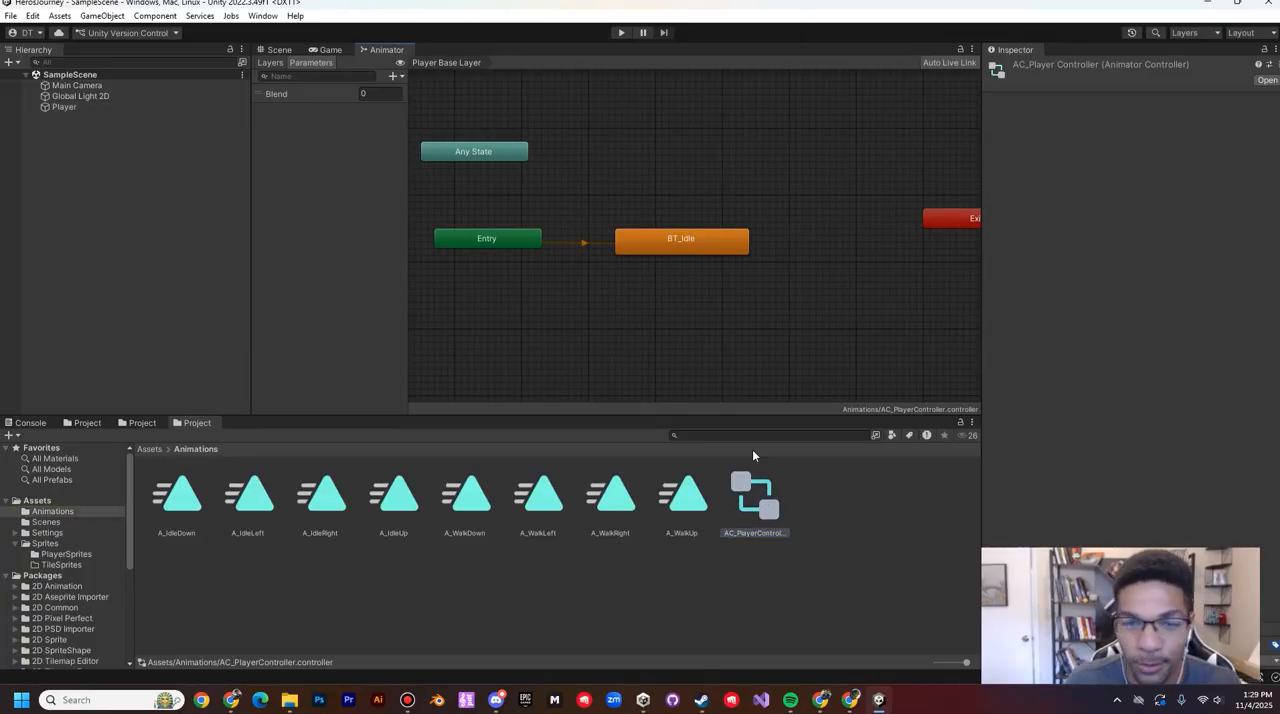
Step: Add a bool parameter named isWalking to the Player's animator controller
click(281, 138)
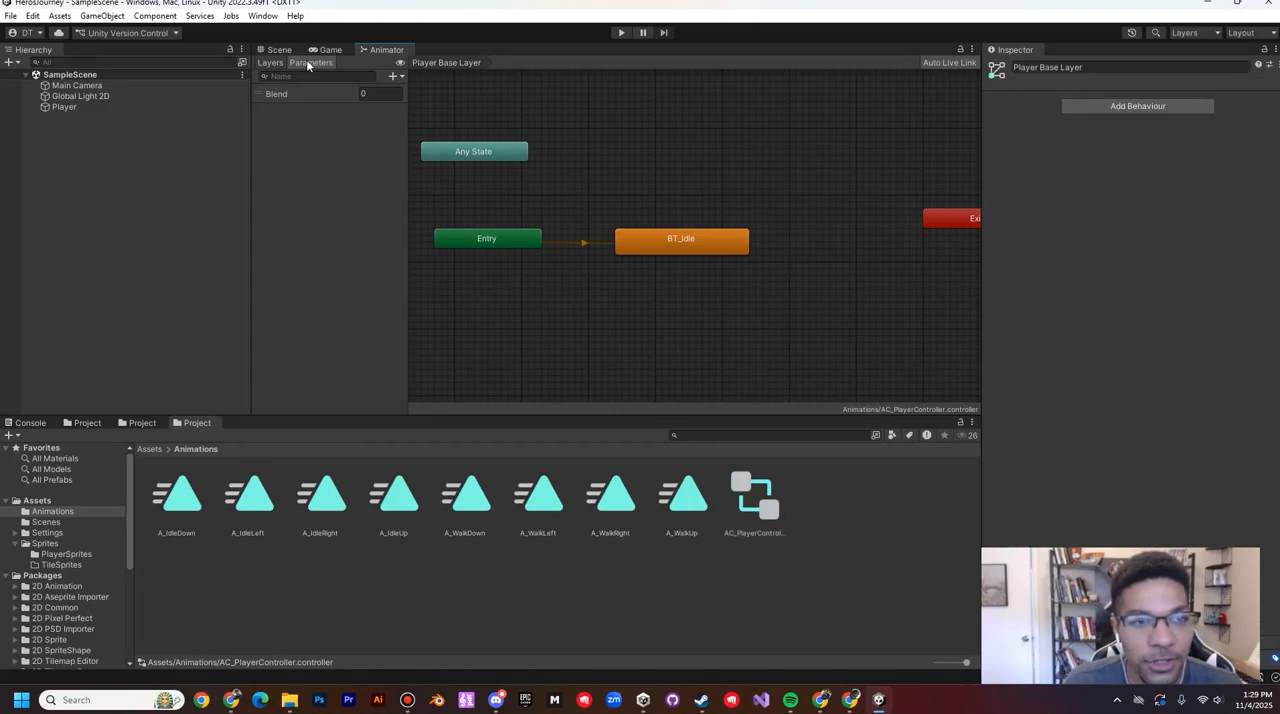
click(268, 62)
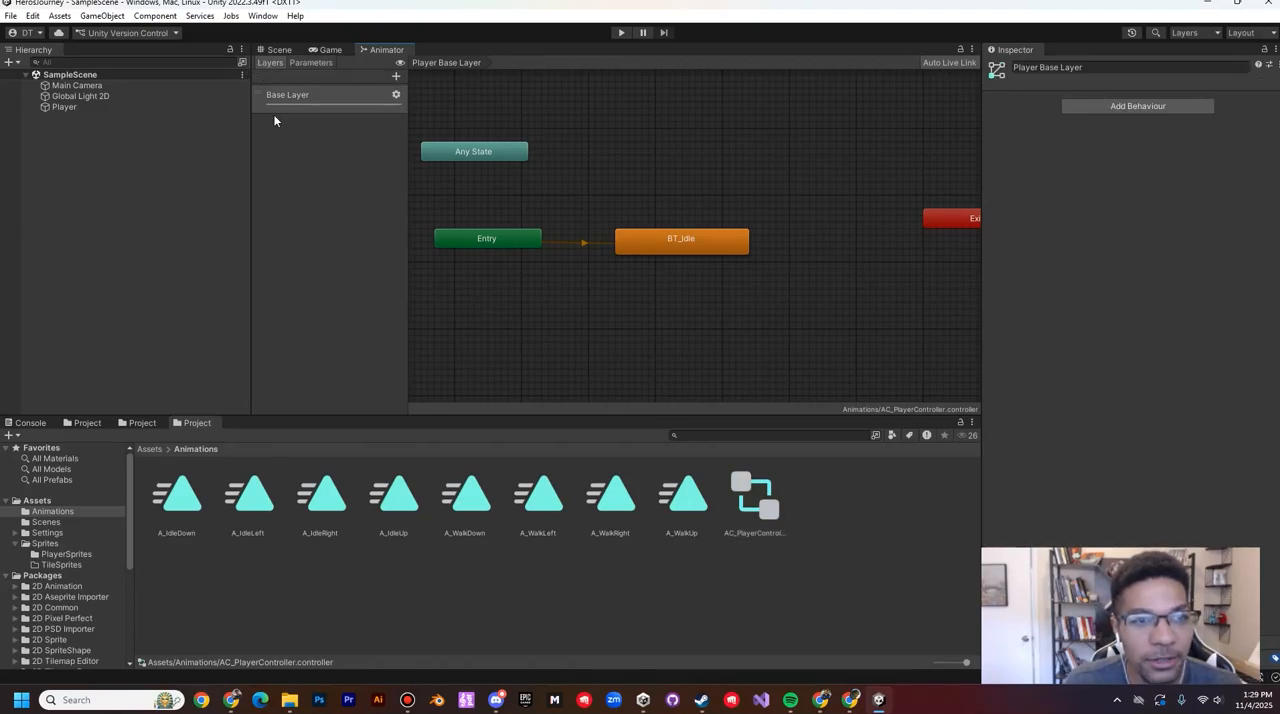
click(308, 64)
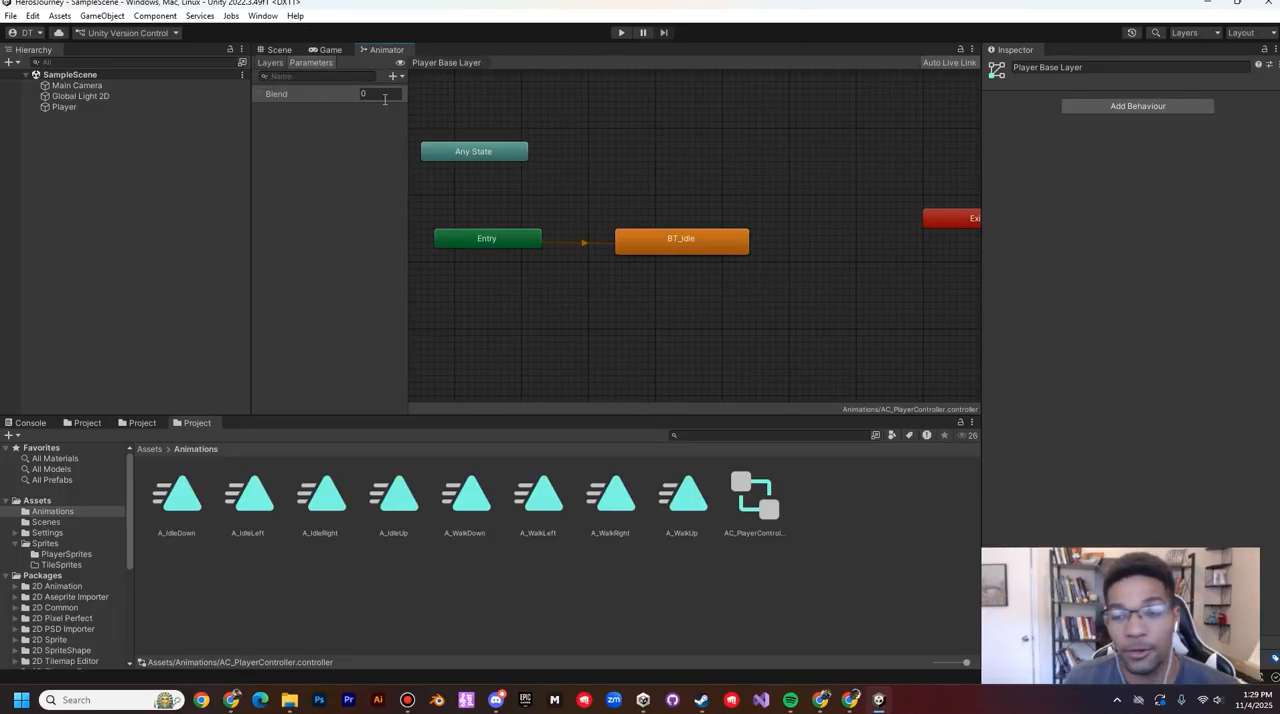
click(396, 77)
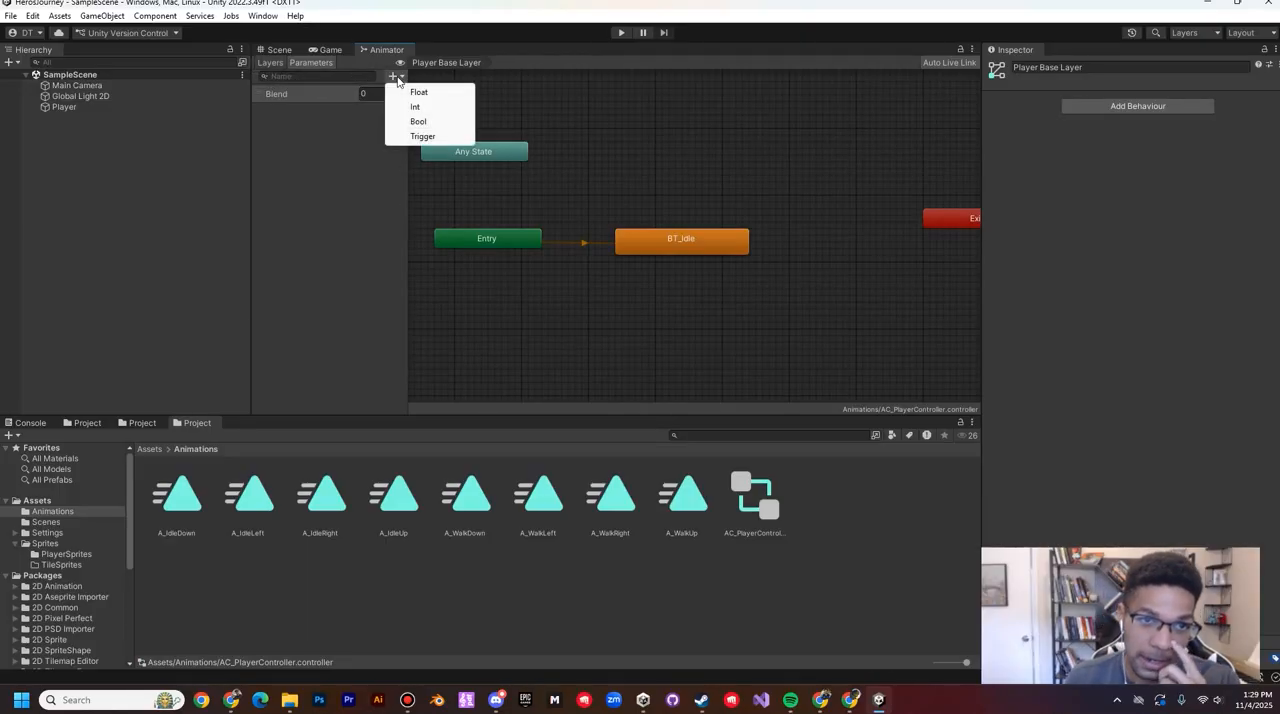
click(420, 121)
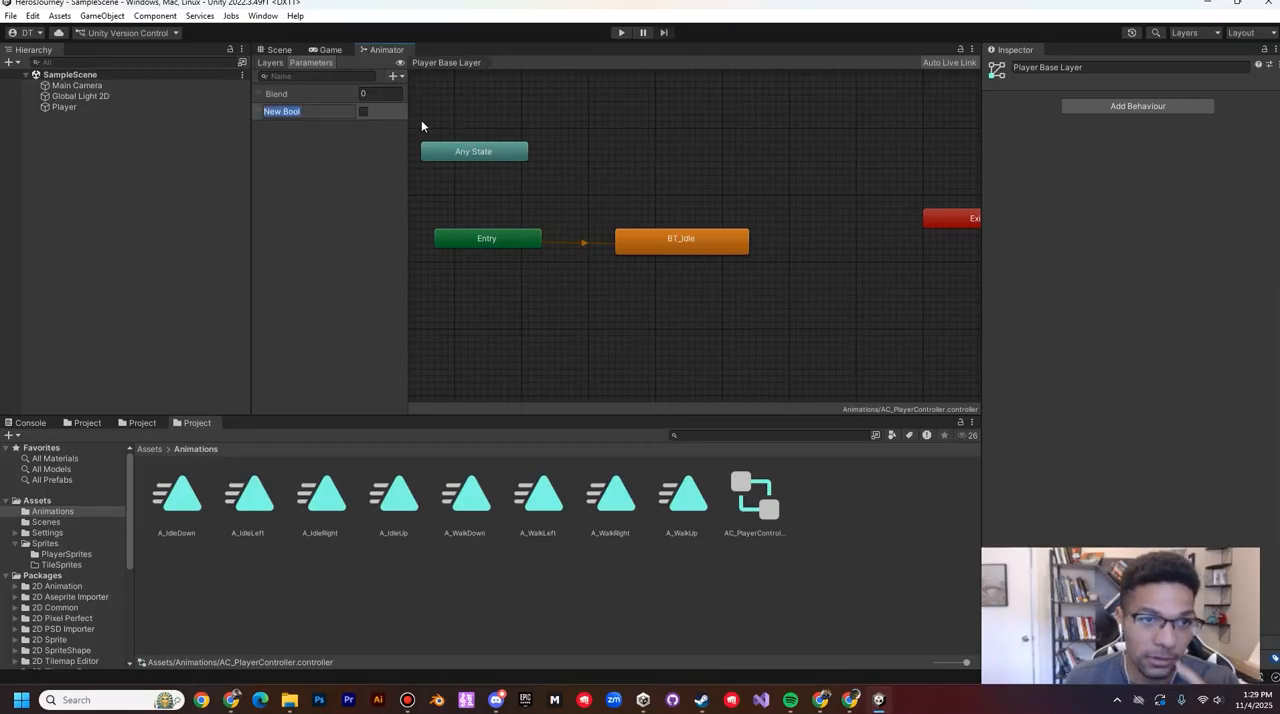
text(isW)
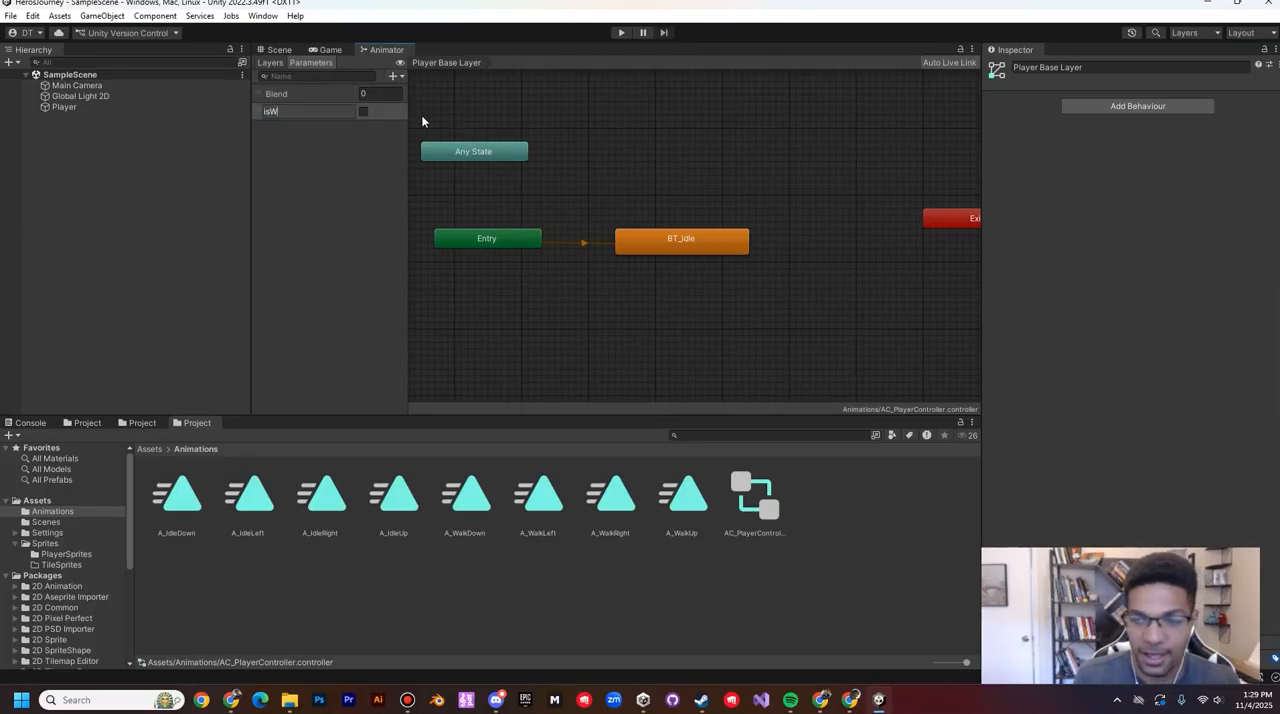
text(alking)
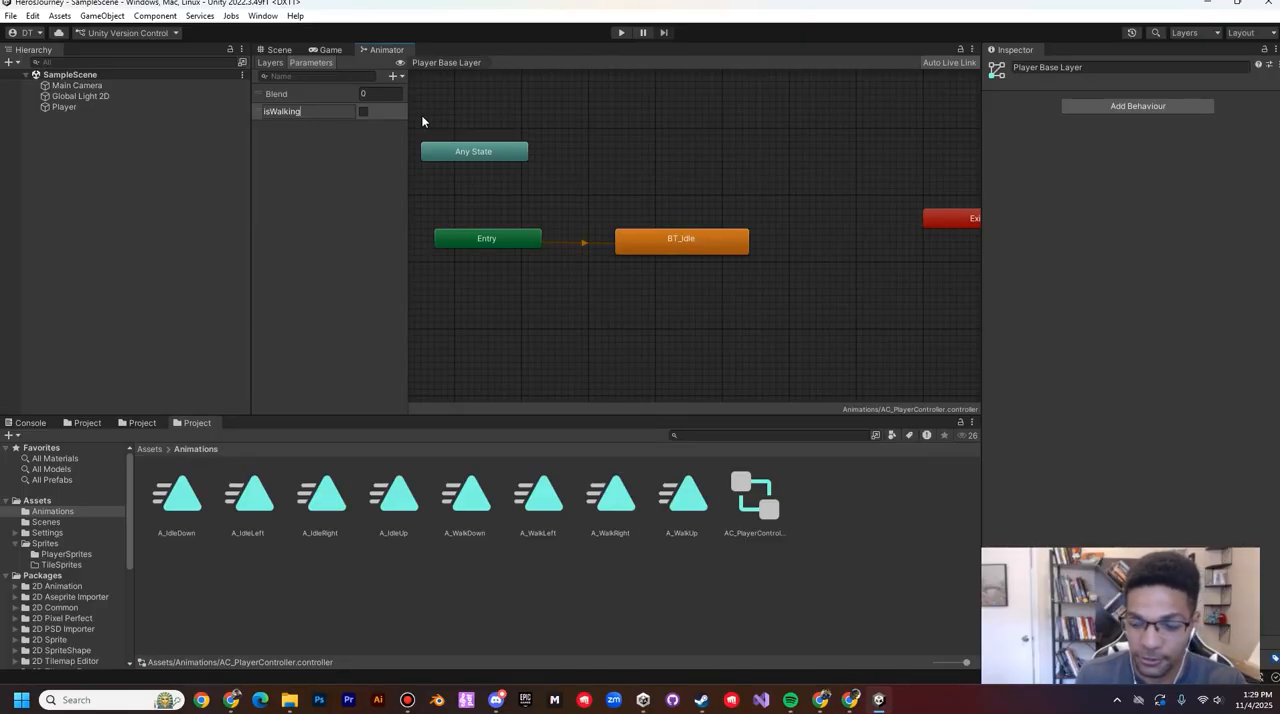
key(Return)
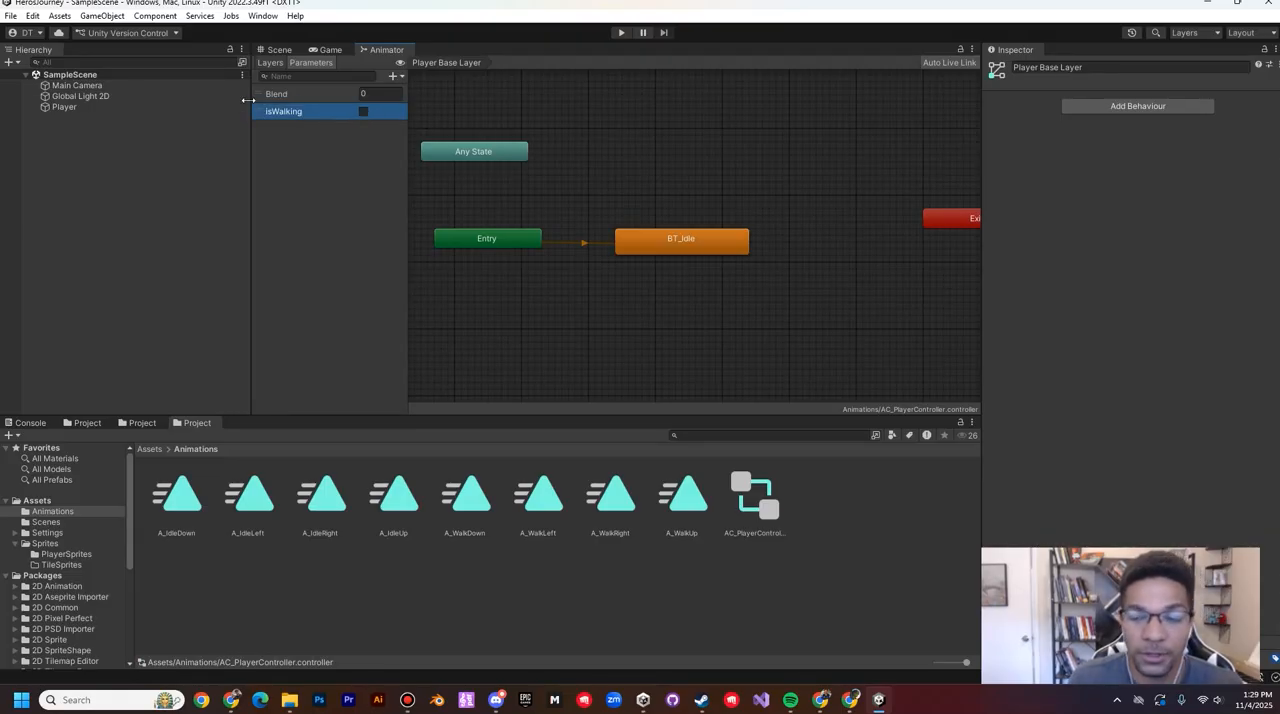
Step: Add two float parameters named moveX and moveY to the animator controller
click(396, 77)
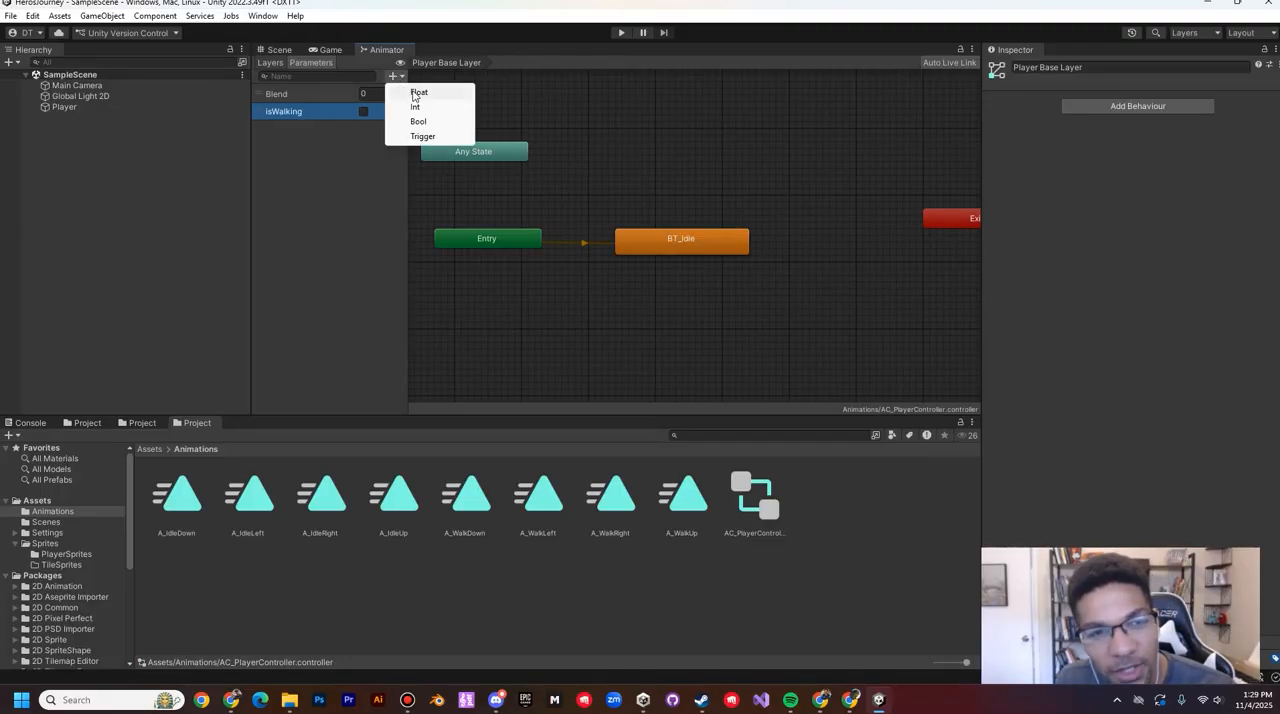
click(413, 93)
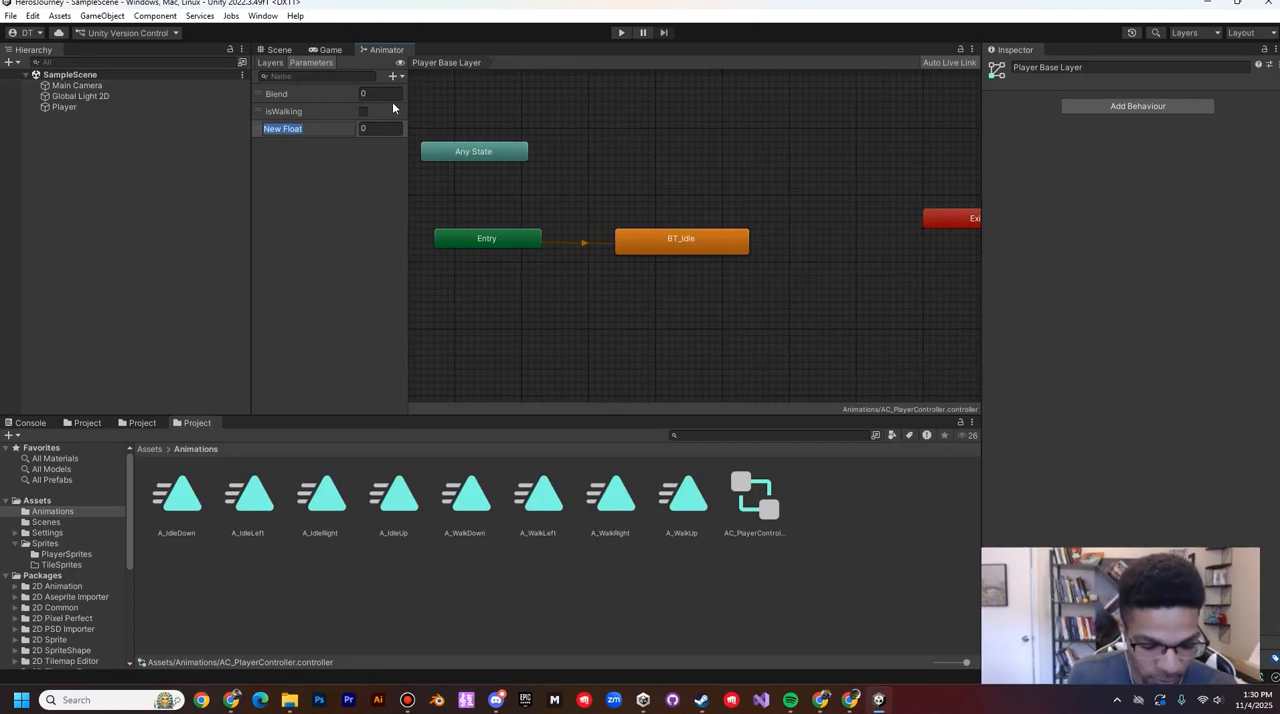
text(moveX)
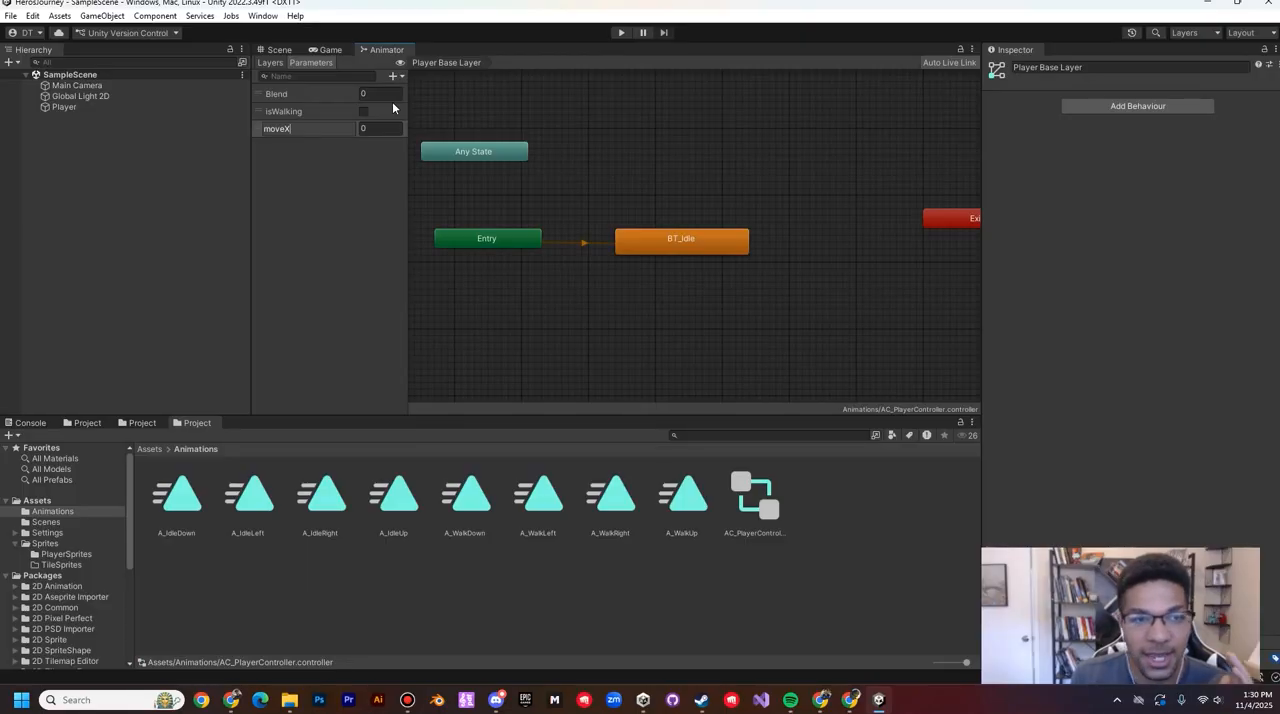
key(Return)
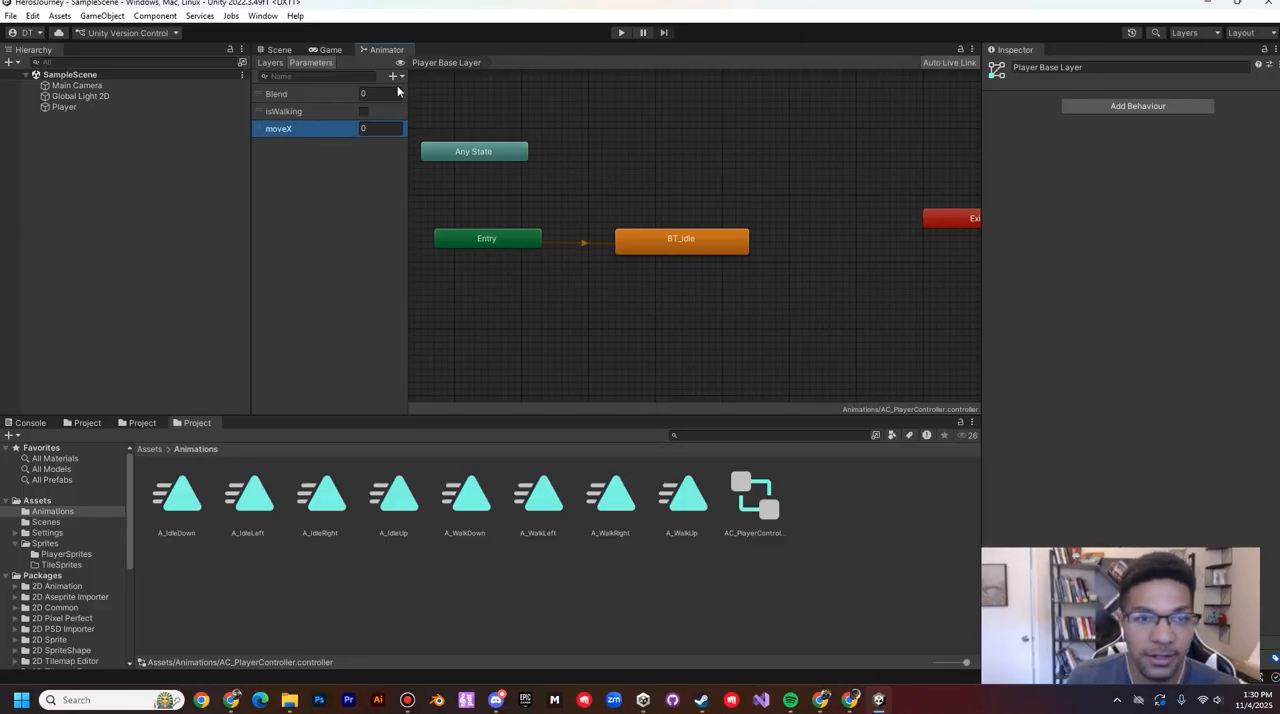
click(395, 76)
click(415, 92)
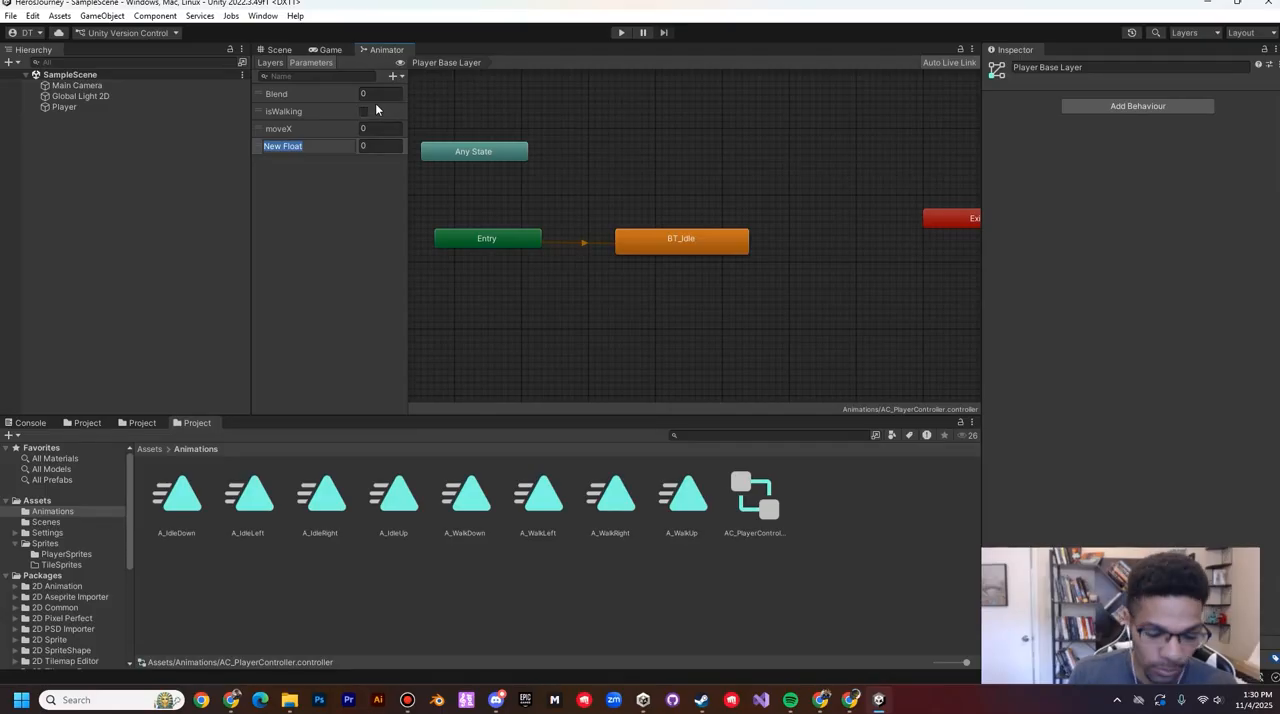
text(moveY)
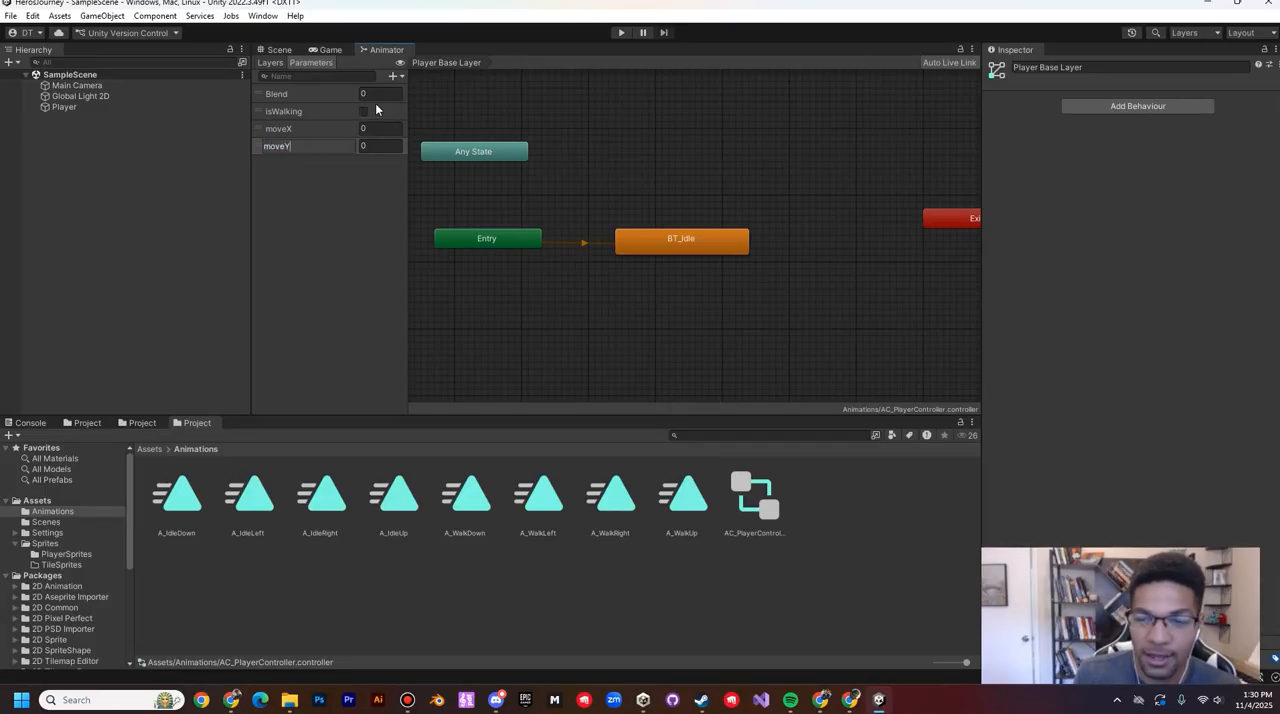
key(Return)
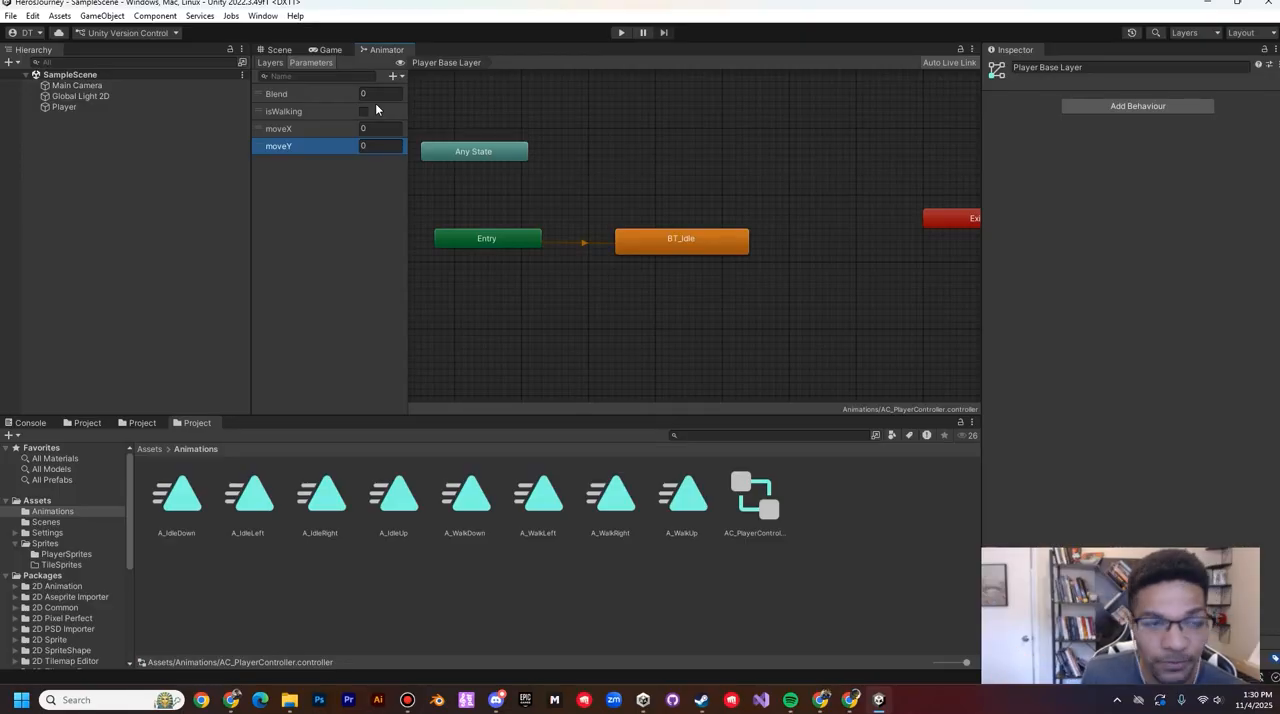
click(297, 129)
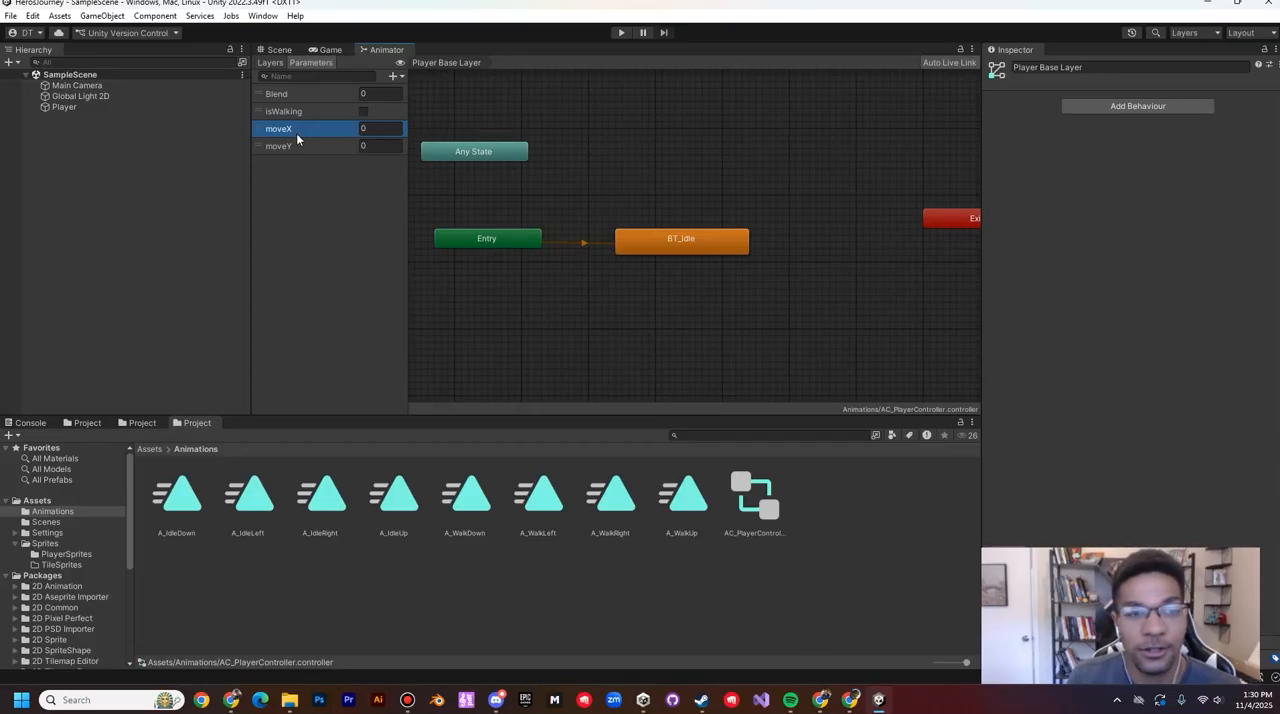
click(311, 147)
click(303, 129)
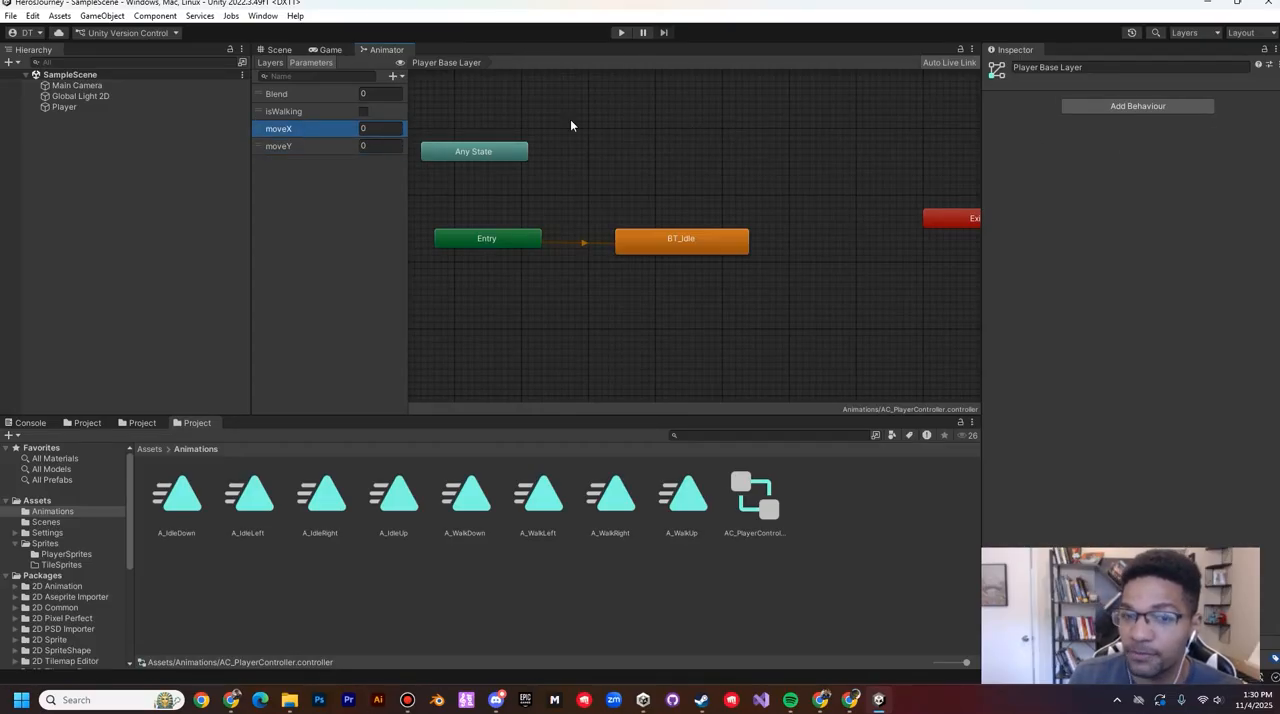
click(290, 110)
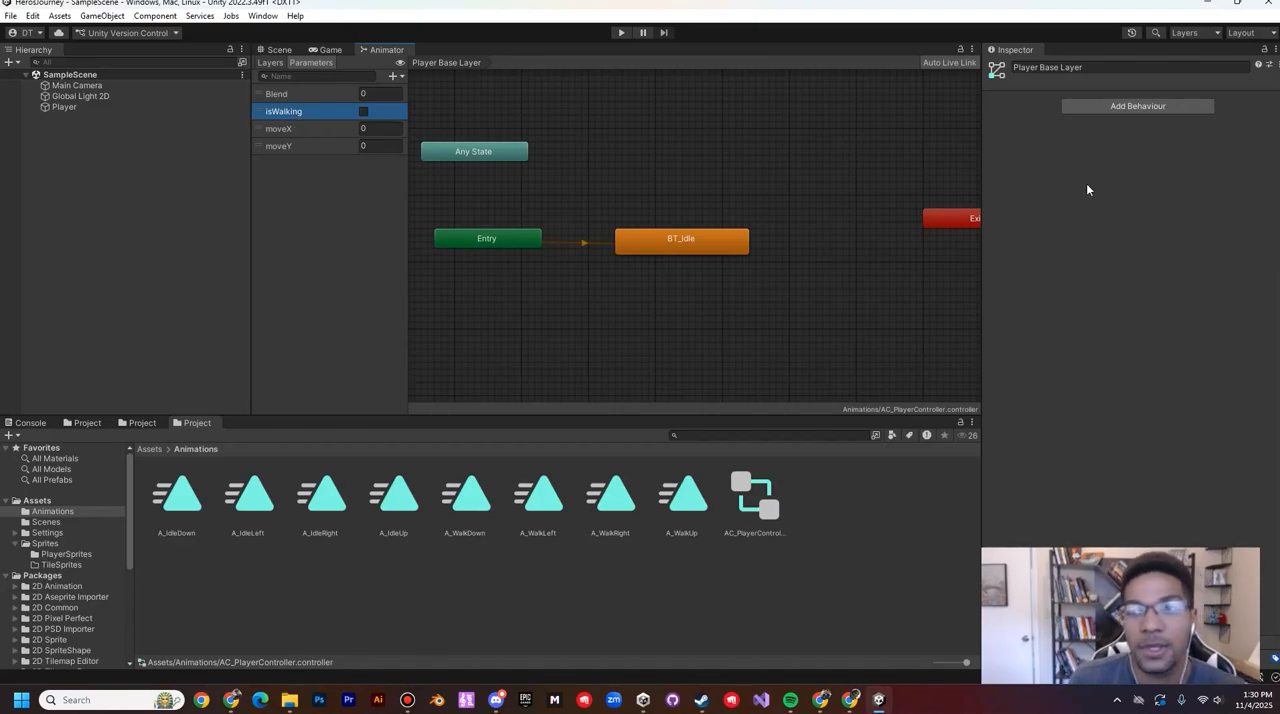
Step: Open the BT_Idle blend tree and set its Blend Type to 2D Simple Directional
click(687, 240)
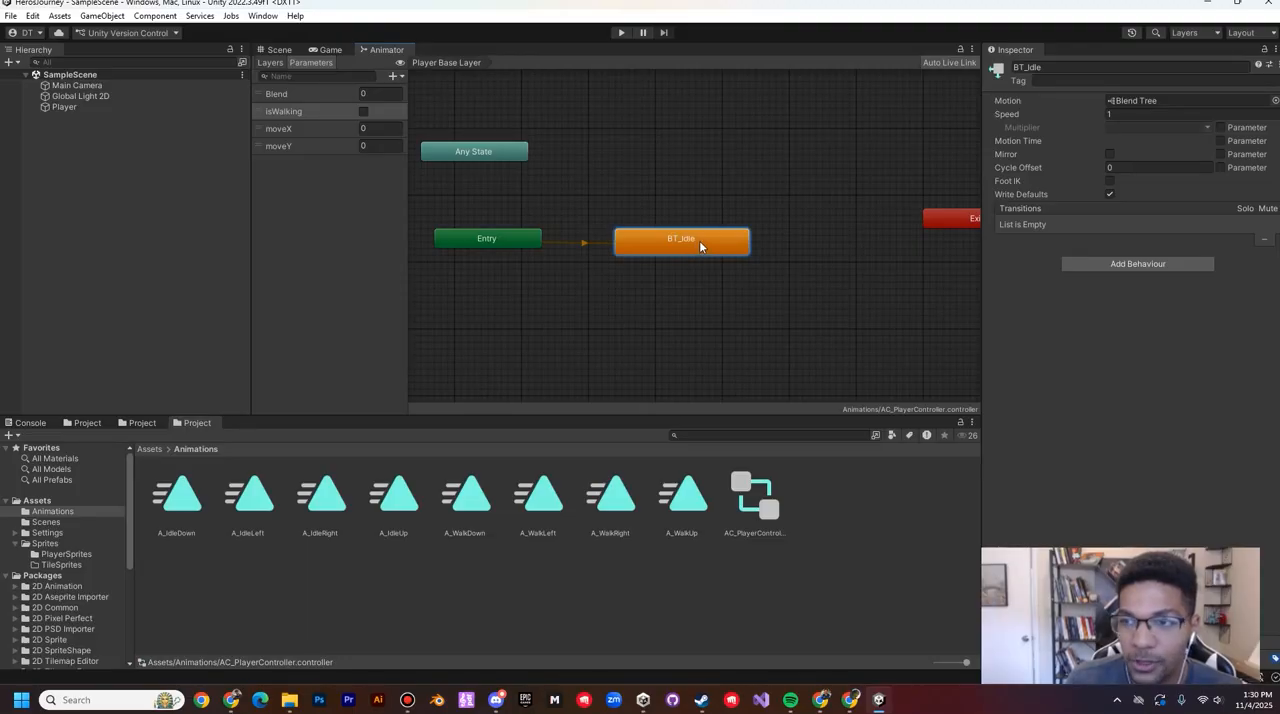
double_click(699, 241)
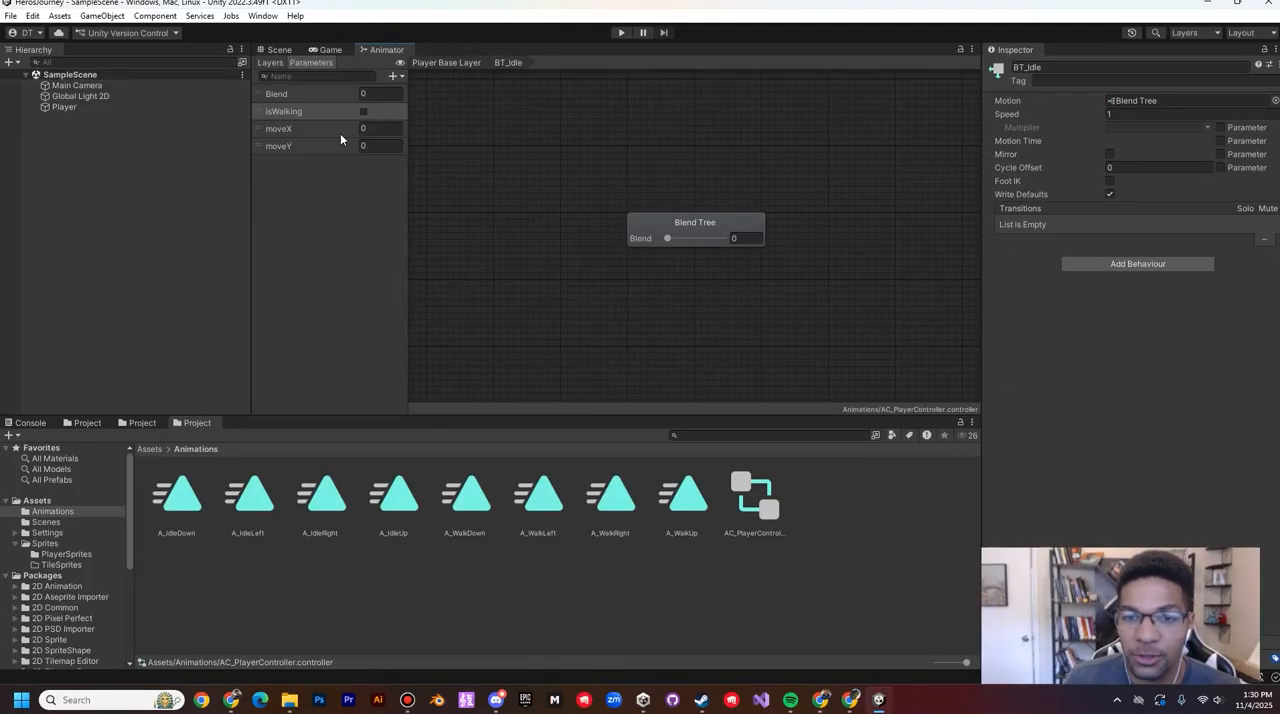
click(746, 231)
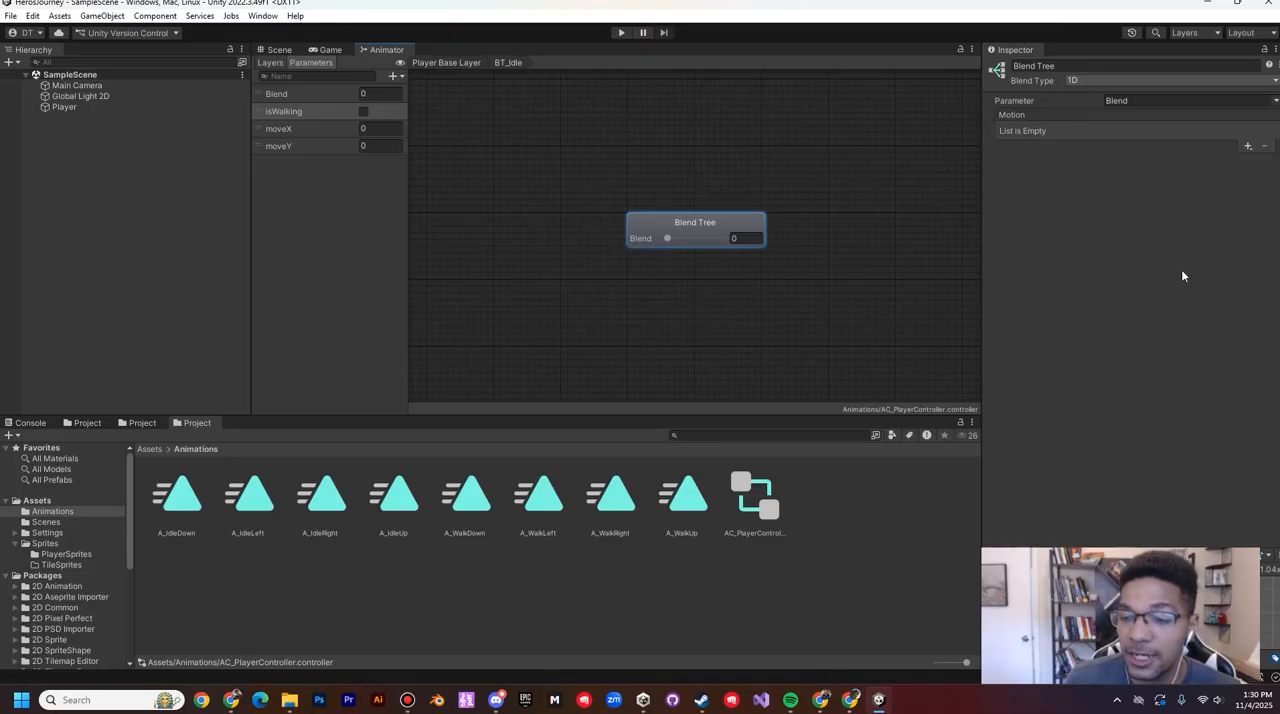
click(1087, 80)
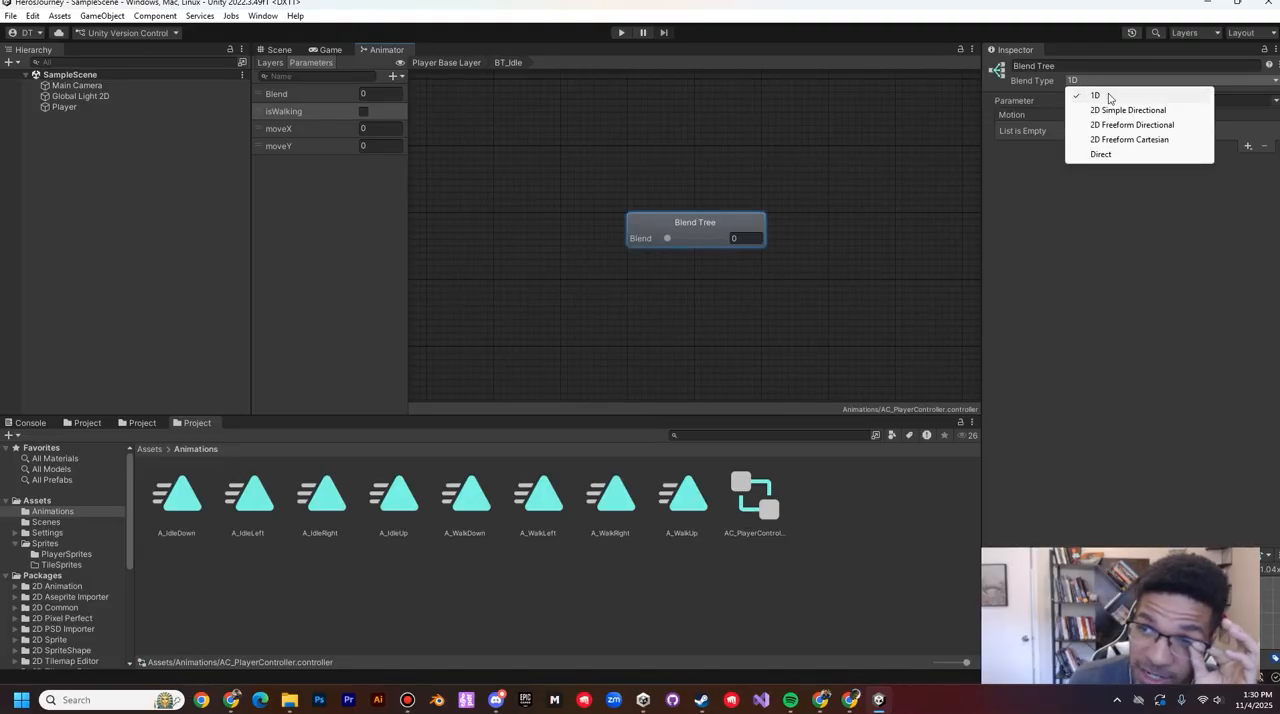
click(1116, 108)
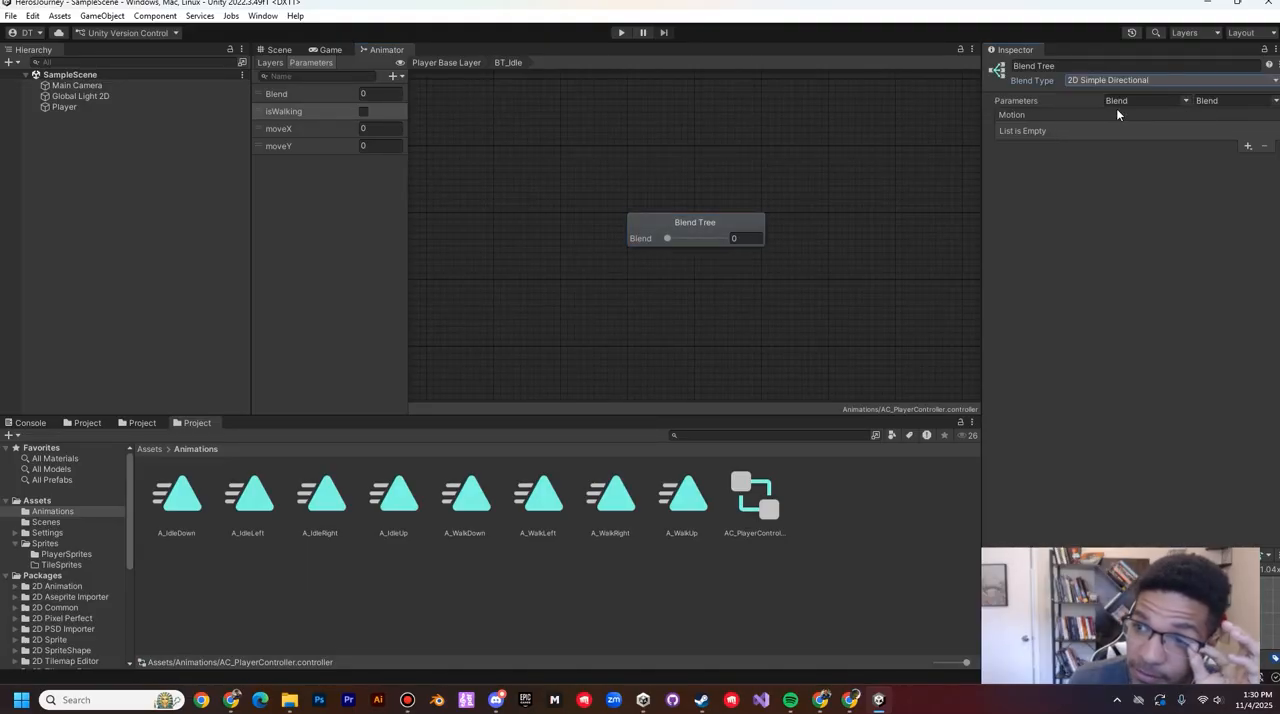
Step: Set the BT_Idle blend tree's two blend parameters to moveX and moveY, in that order
click(1017, 103)
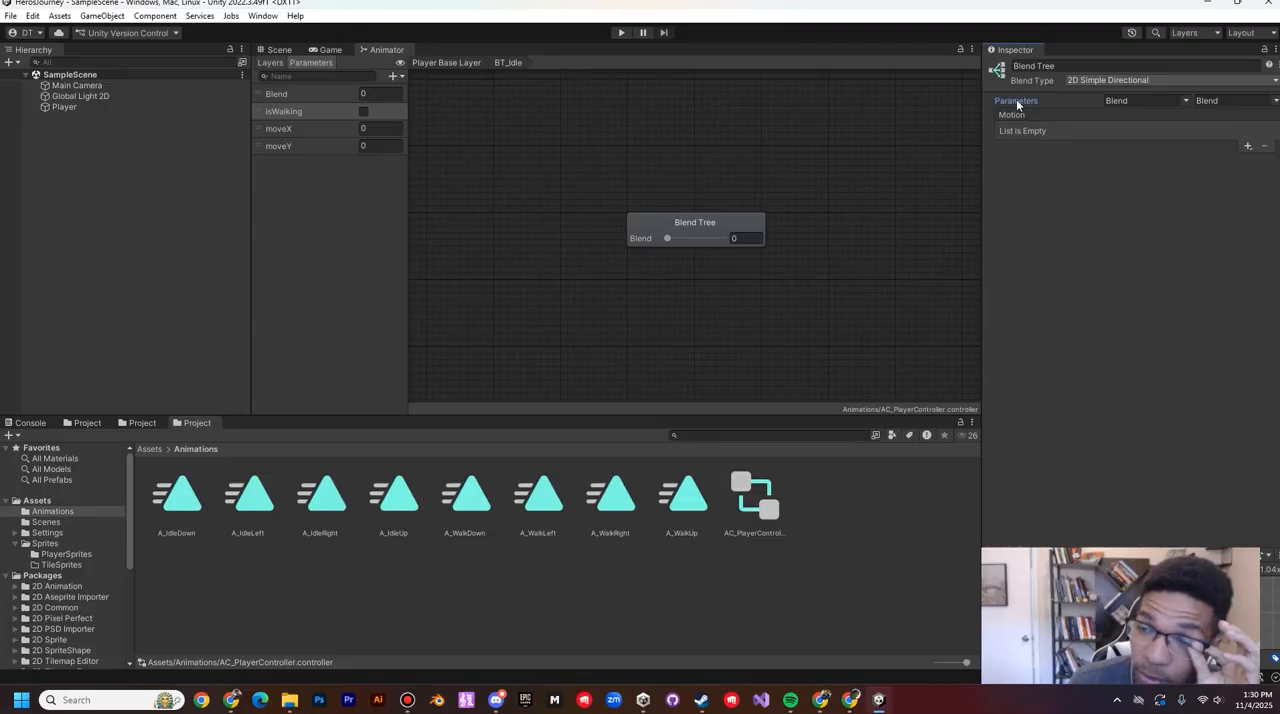
click(1192, 101)
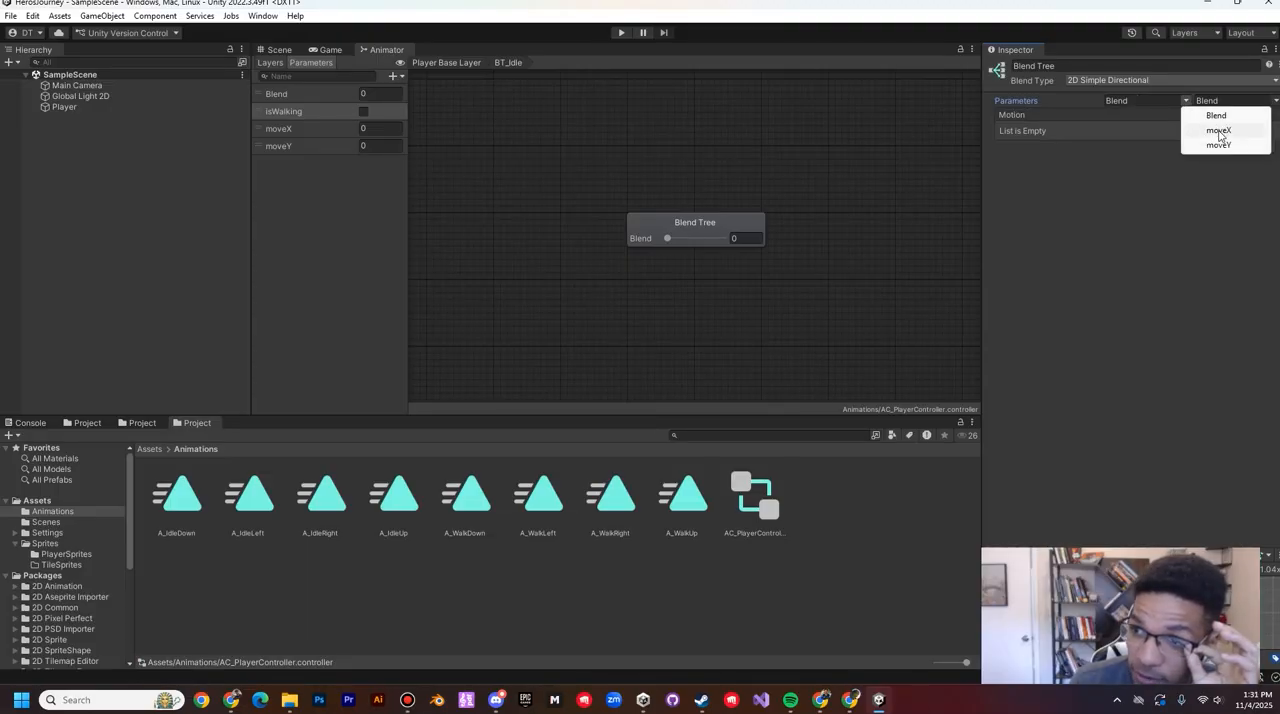
click(1219, 131)
click(1232, 101)
click(1238, 146)
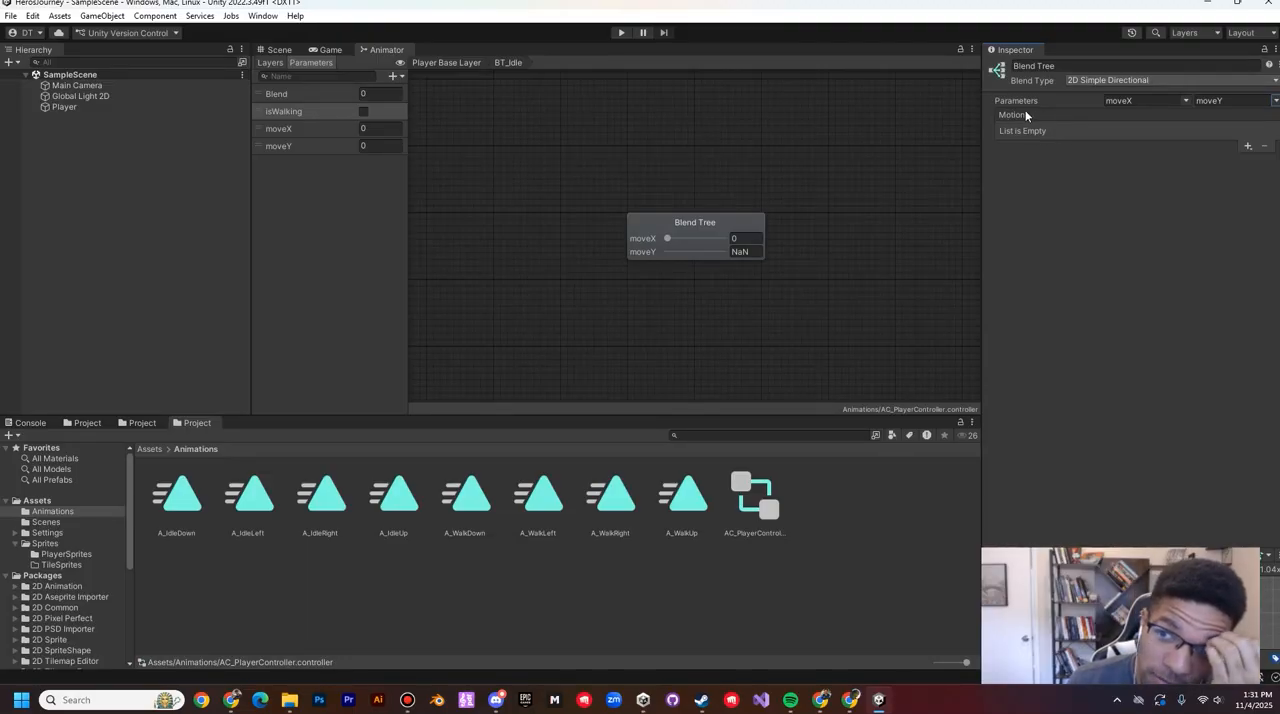
Step: Add four empty motion fields to the BT_Idle blend tree
click(1247, 146)
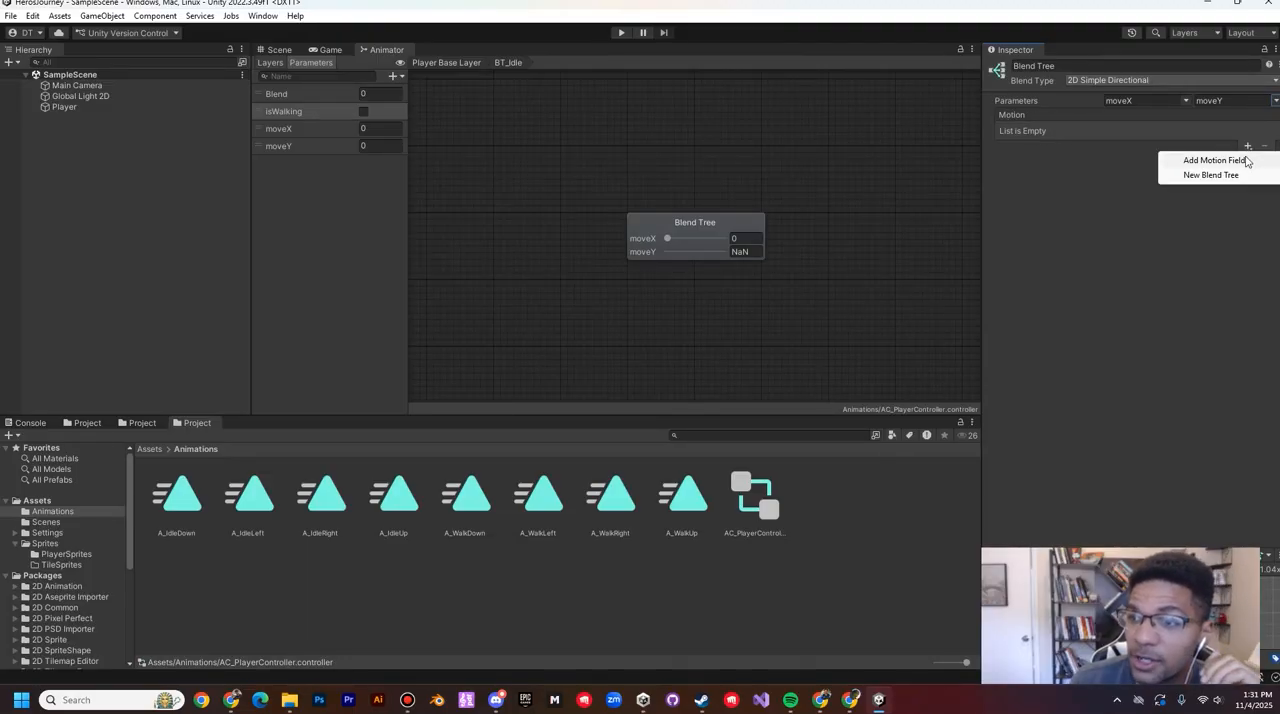
click(1226, 163)
click(1247, 158)
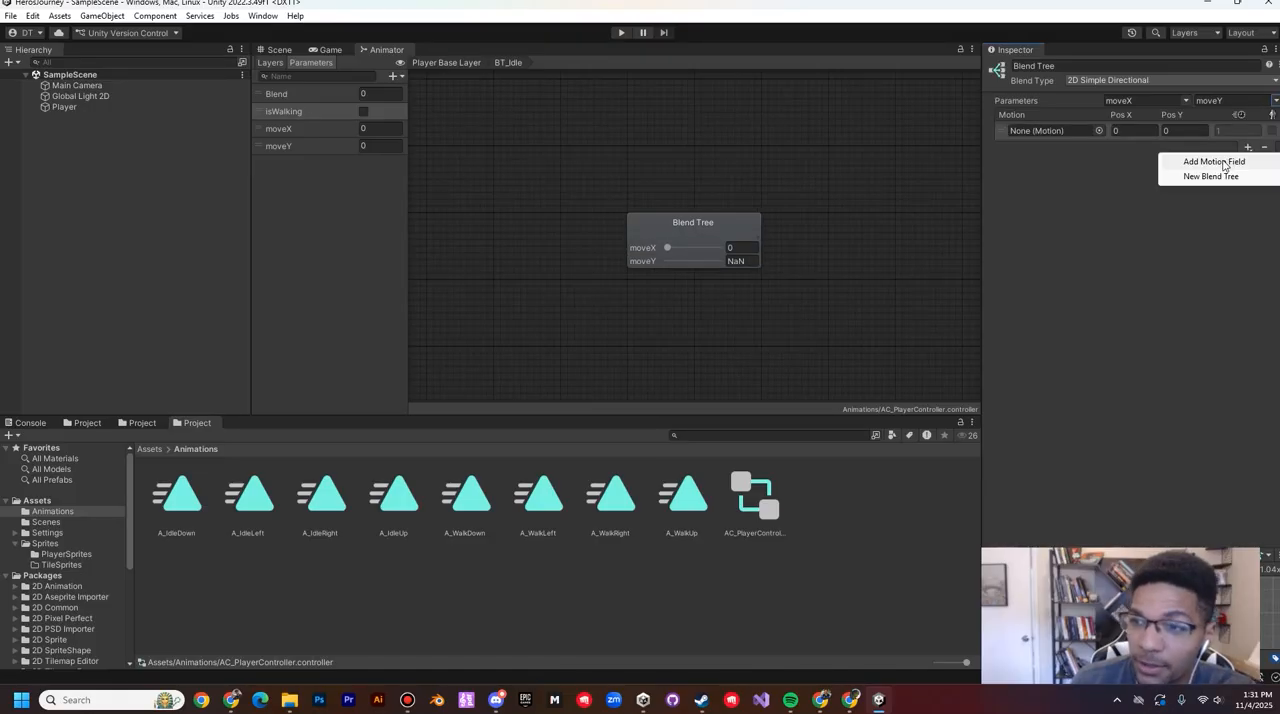
click(1214, 174)
click(1247, 322)
click(1246, 340)
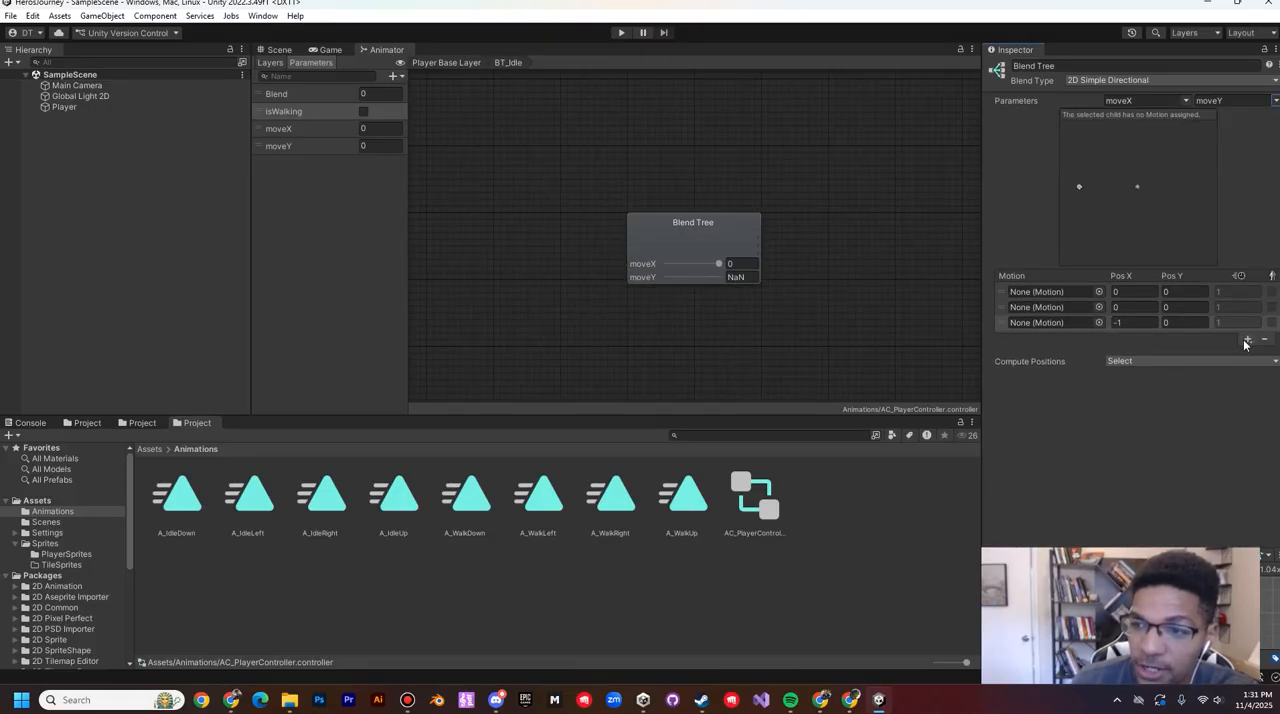
click(1247, 340)
click(1237, 353)
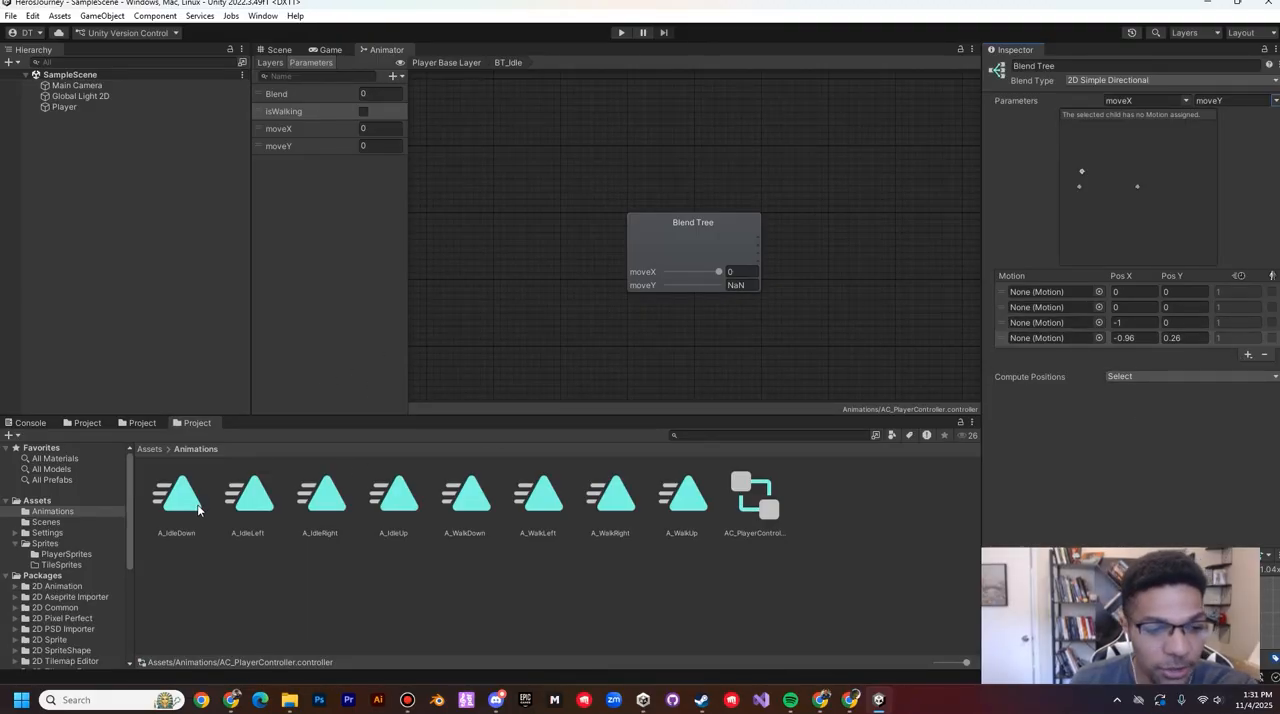
Step: Assign A_IdleDown, A_IdleUp, A_IdleLeft and A_IdleRight to the four motion fields in that order
drag(180, 500, 1048, 299)
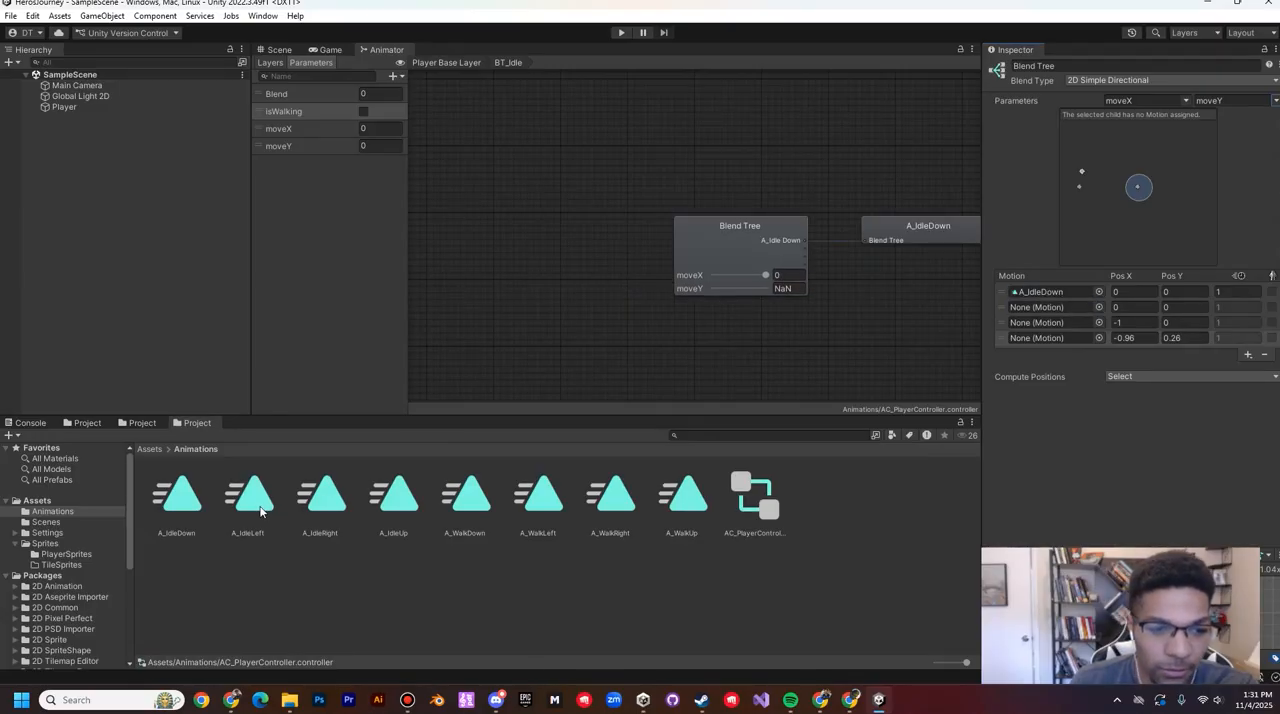
drag(248, 495, 1030, 307)
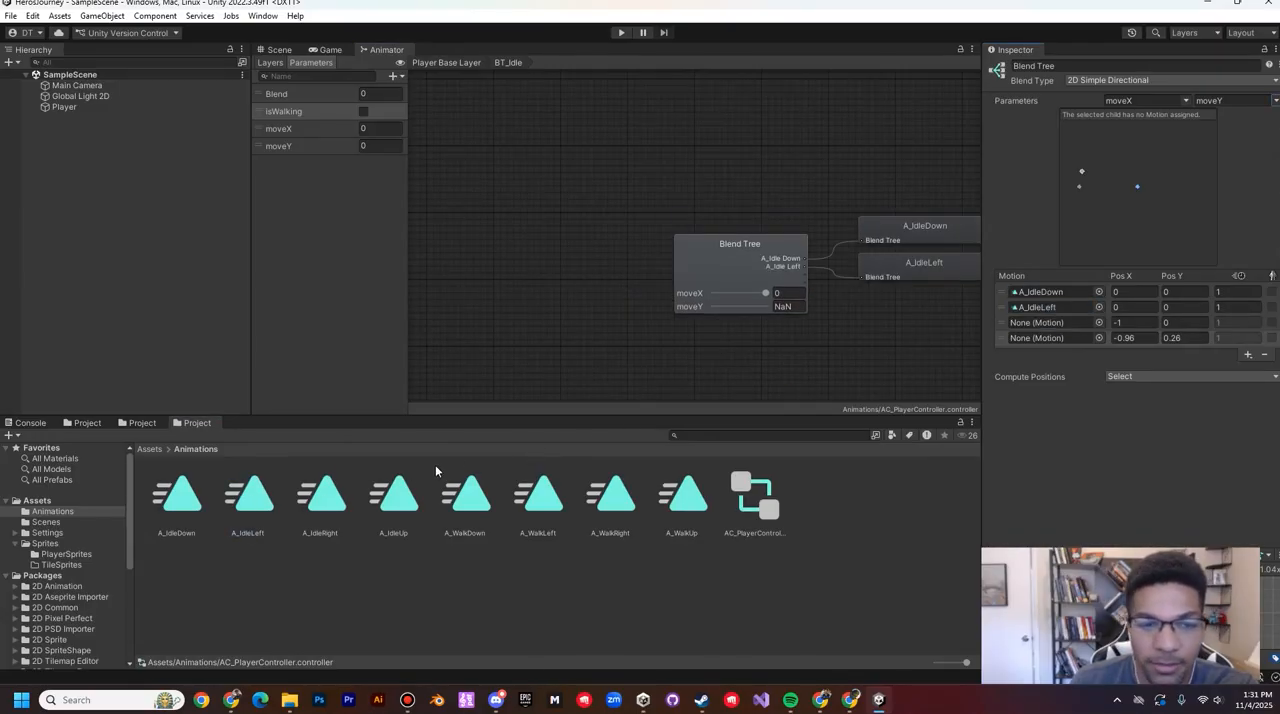
drag(398, 510, 1040, 309)
drag(267, 500, 1040, 323)
drag(330, 500, 1047, 336)
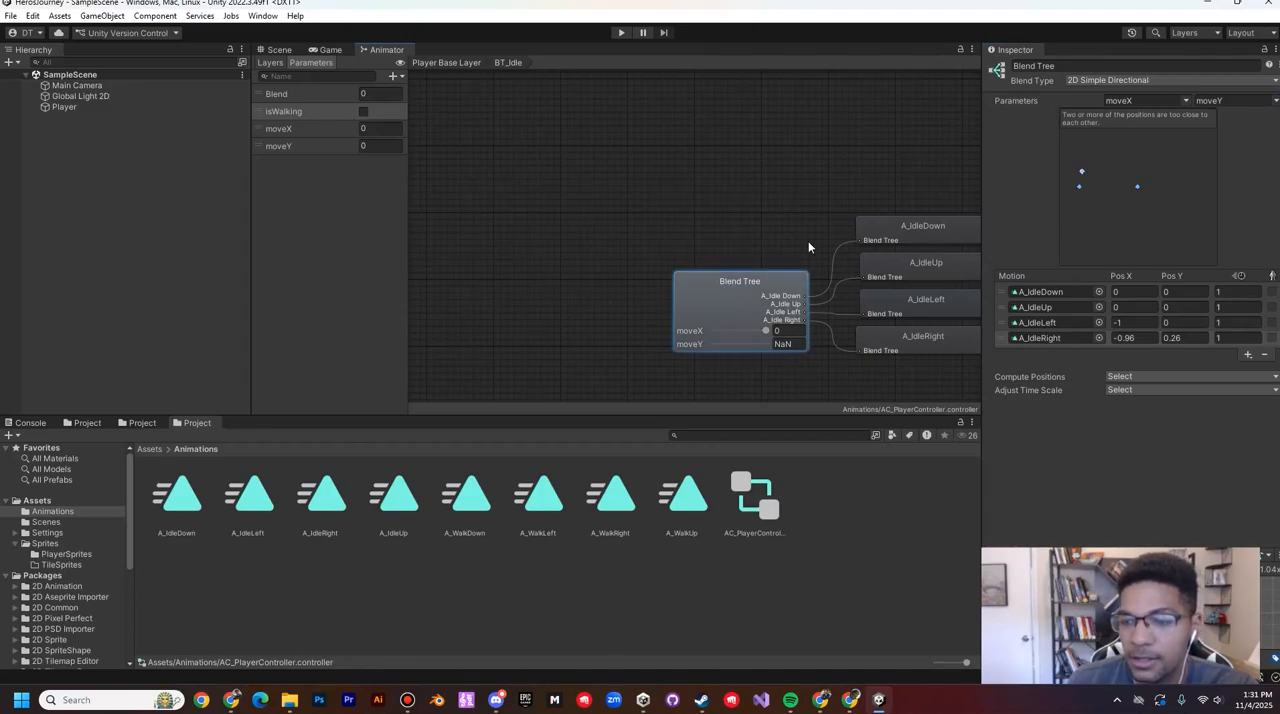
Step: In the BT_Idle blend tree, set A_IdleDown's Pos Y to -0.1 and A_IdleUp's Pos Y to 0.1
middle_drag(808, 241, 606, 174)
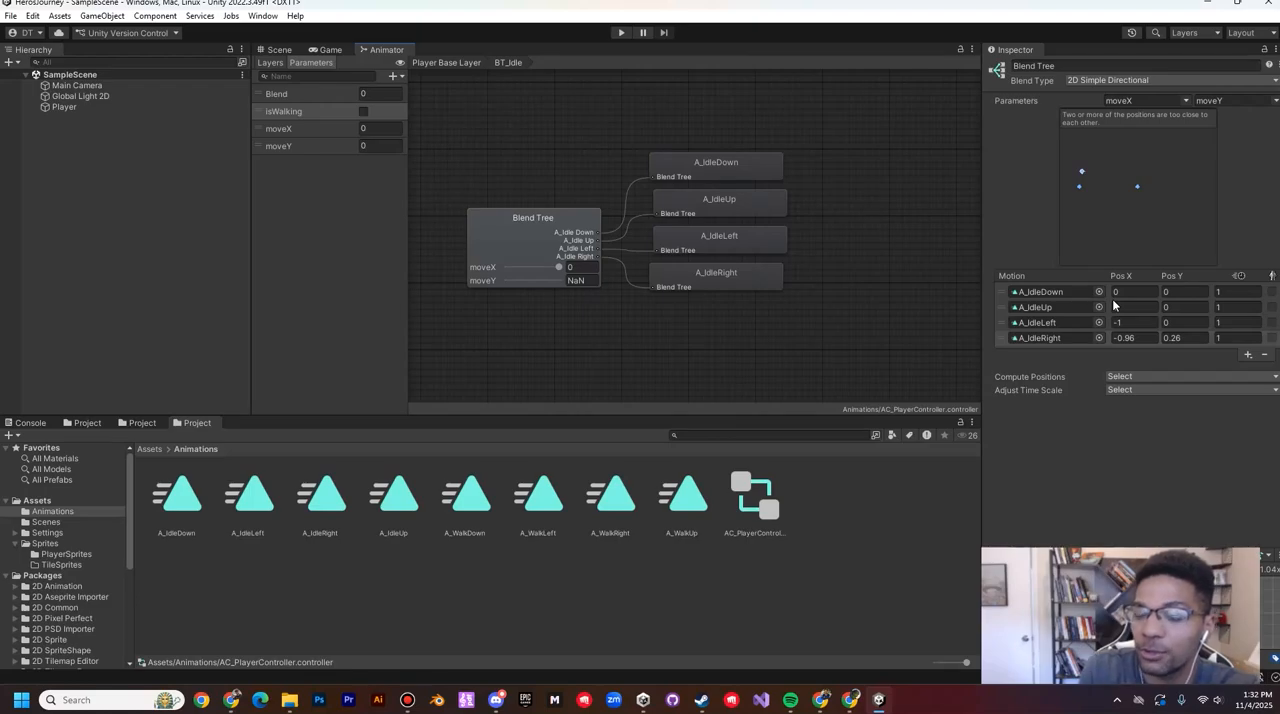
click(1183, 291)
text(-)
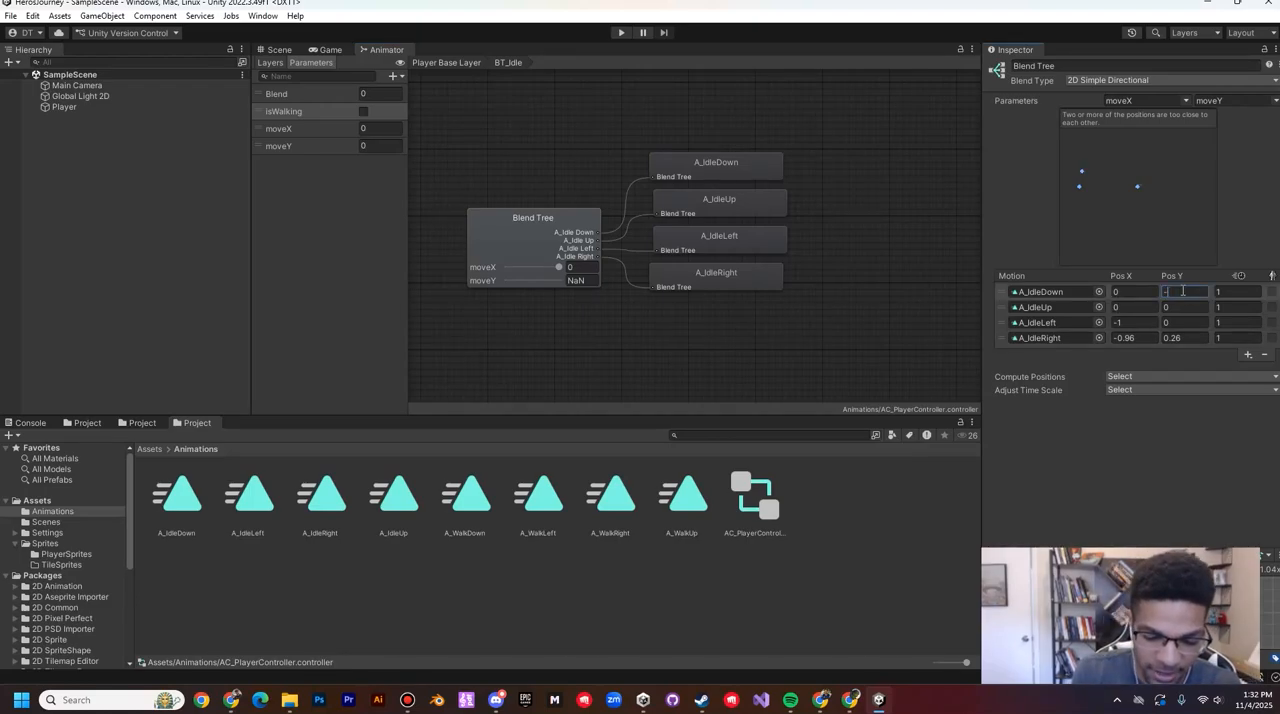
text(0.1)
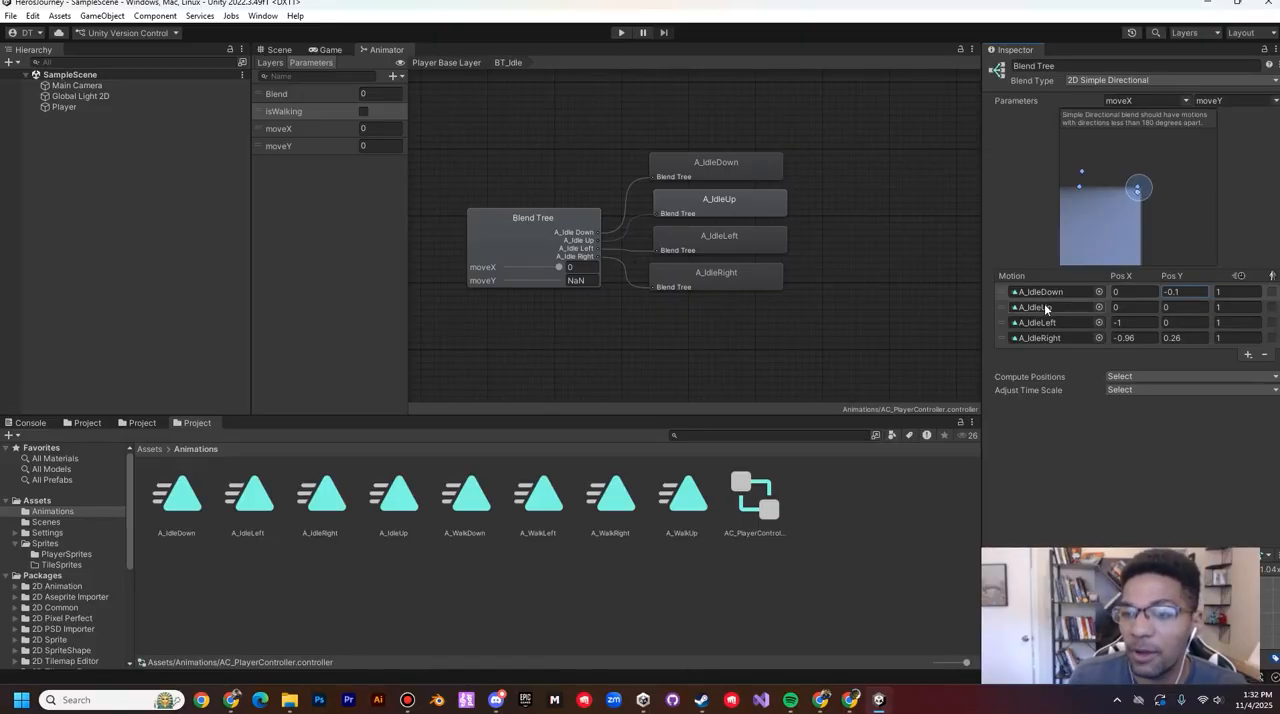
click(1176, 307)
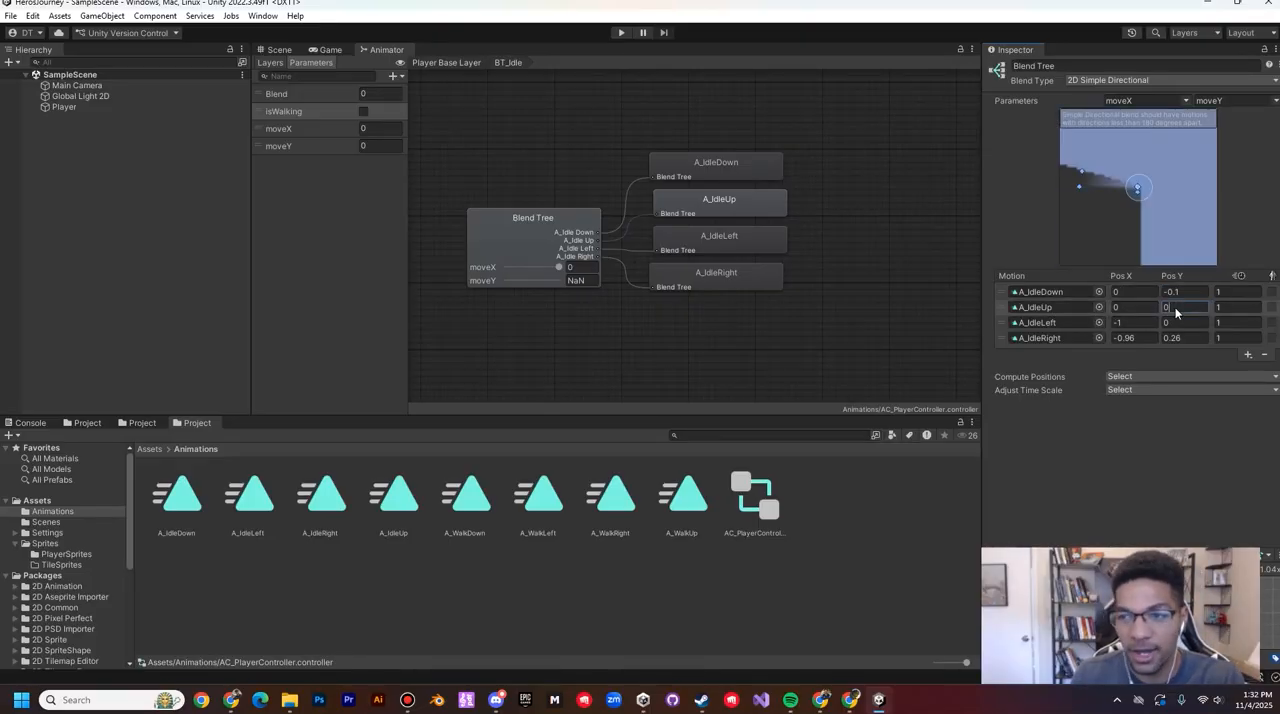
text(0.1)
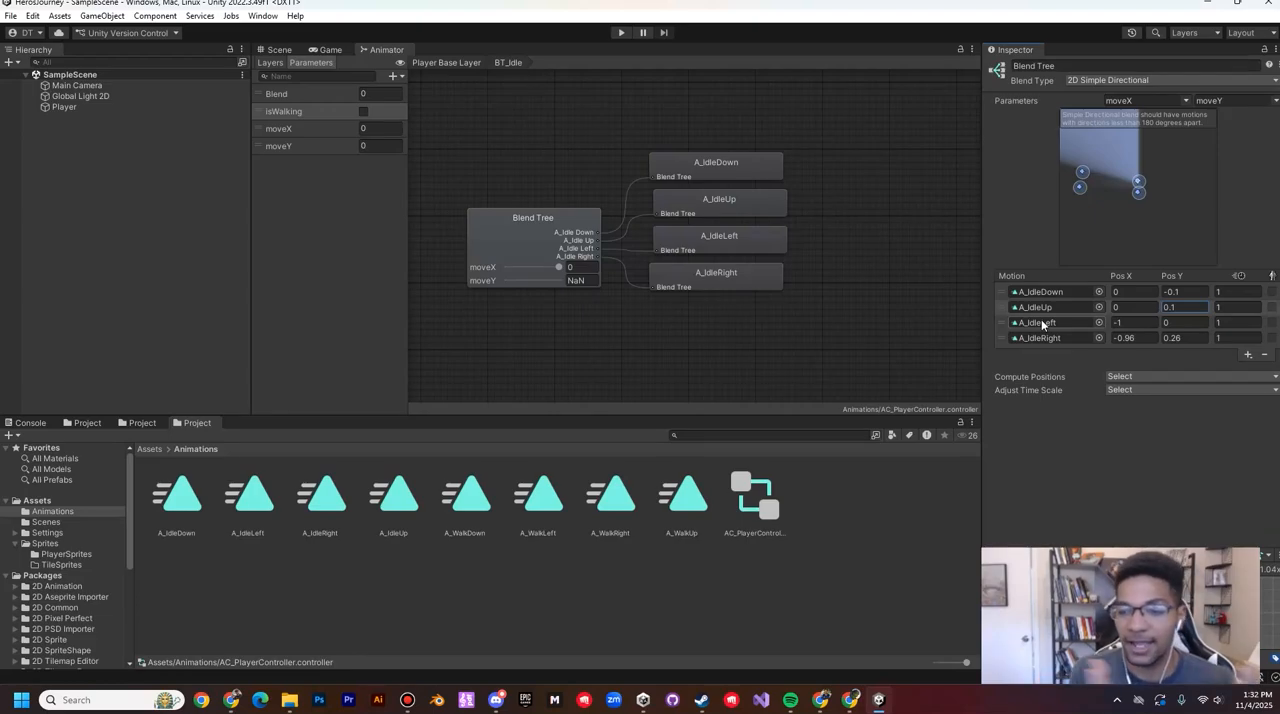
Step: Set A_IdleLeft's Pos X to -0.1 and place A_IdleRight at Pos X 0.1, Pos Y 0
click(1127, 322)
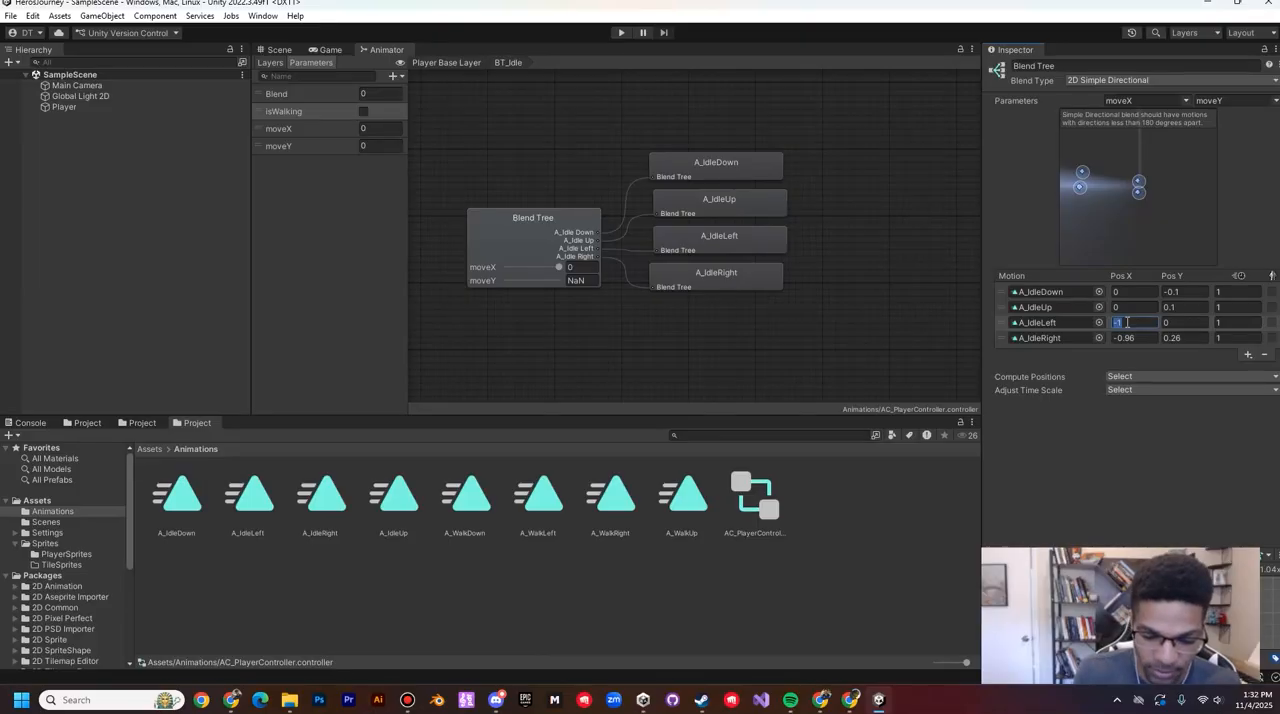
text(-0.1)
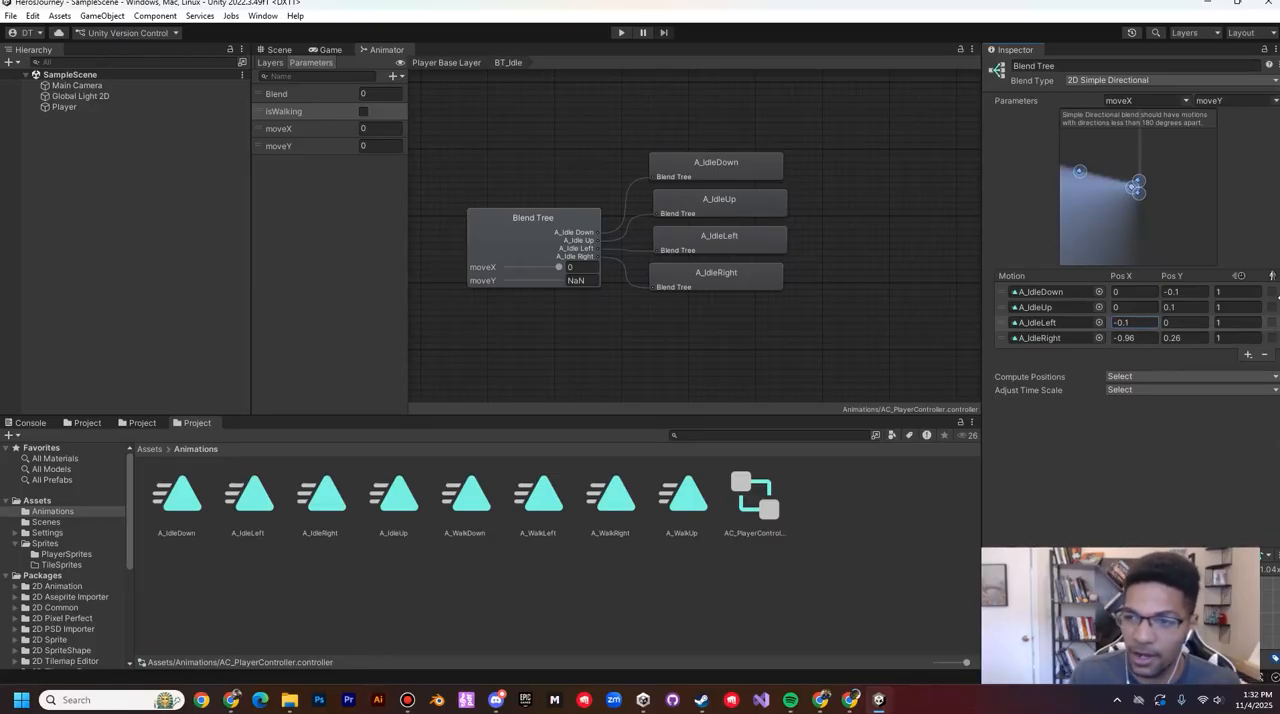
click(1193, 338)
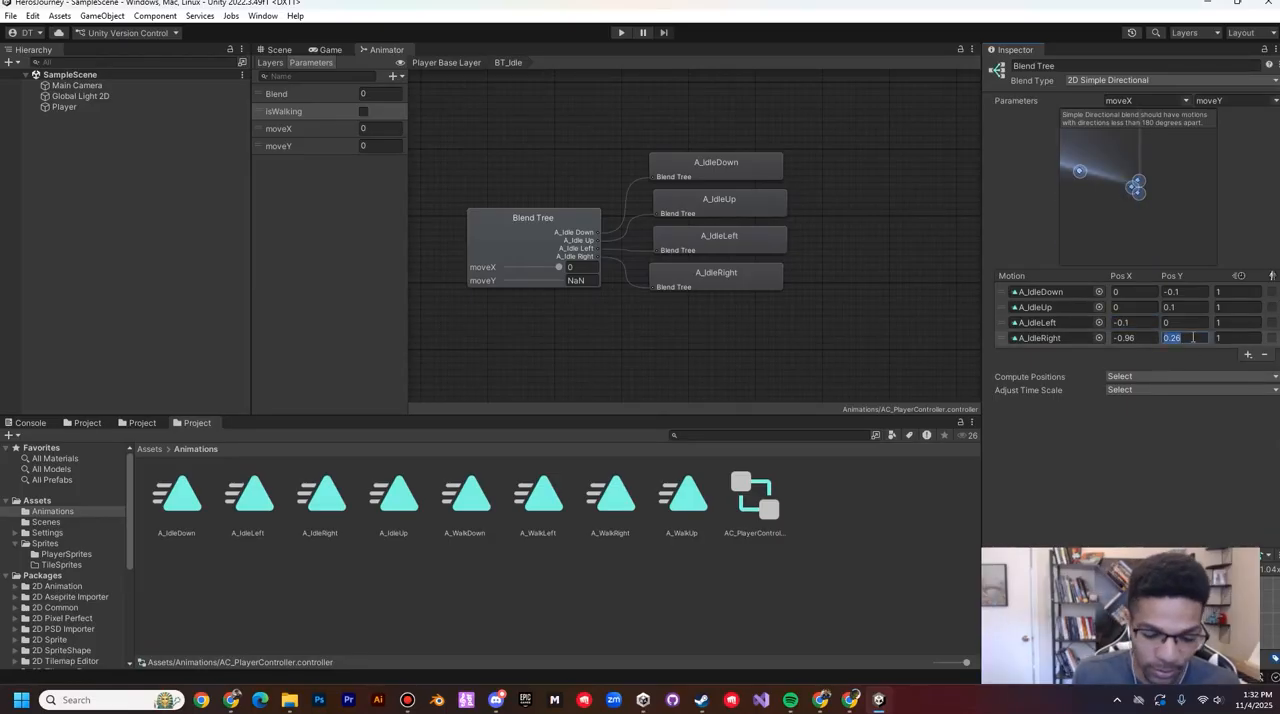
key(BackSpace)
text(0.1)
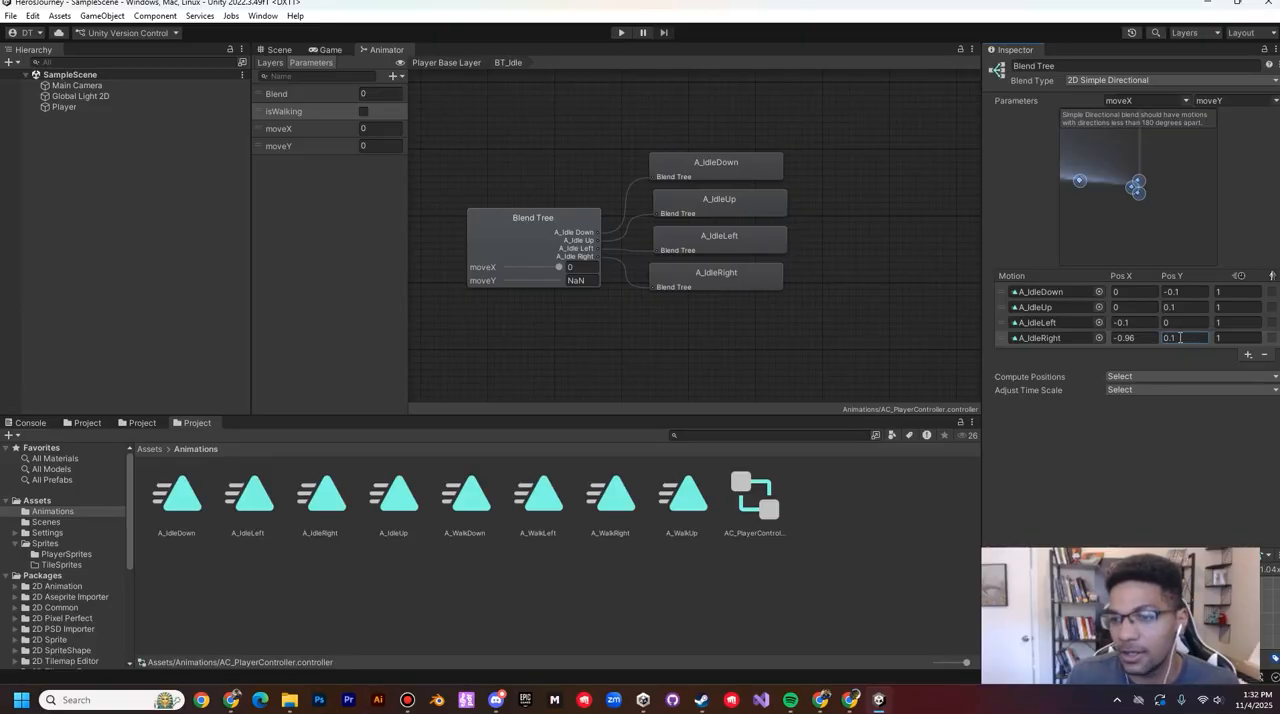
click(1142, 338)
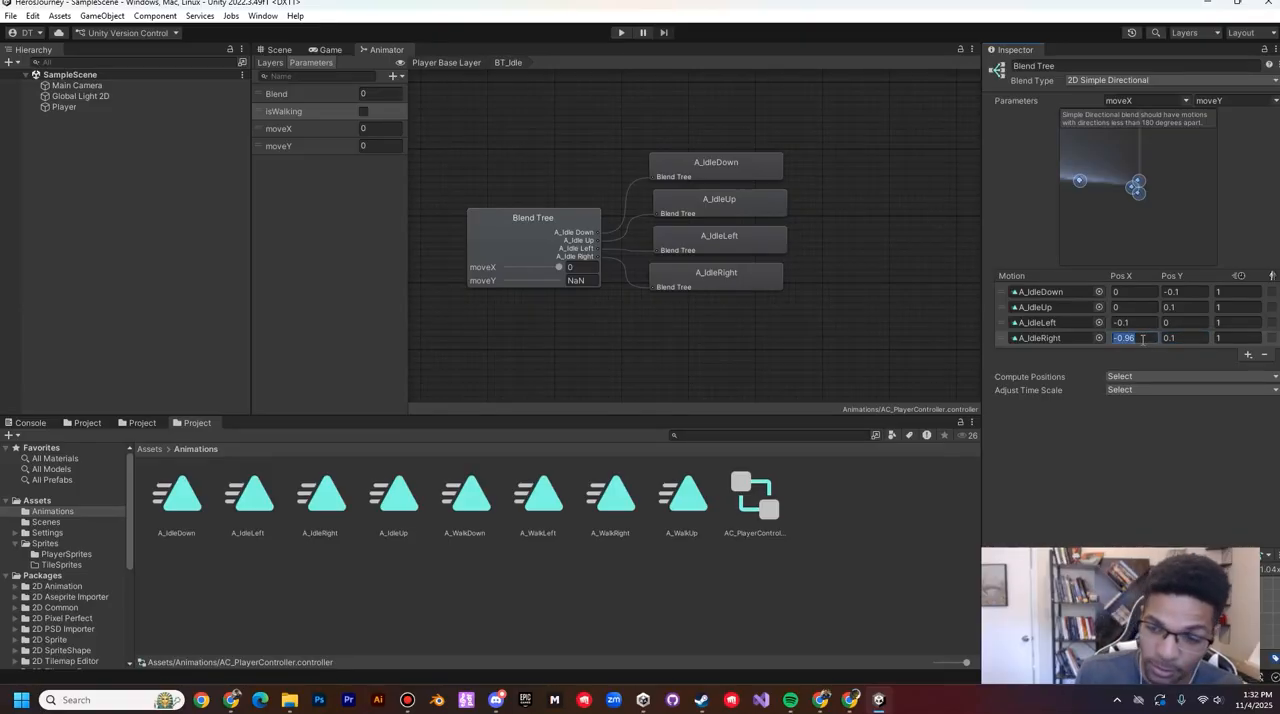
text(0.1)
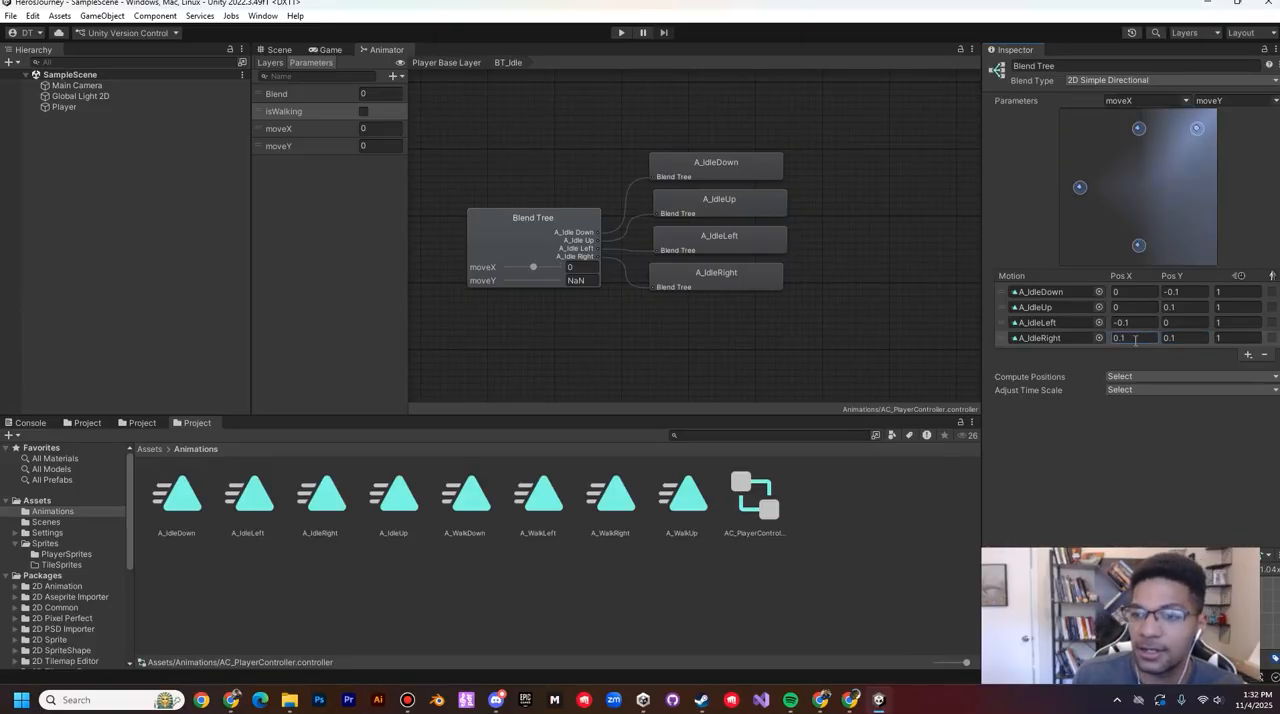
click(1170, 338)
text(0)
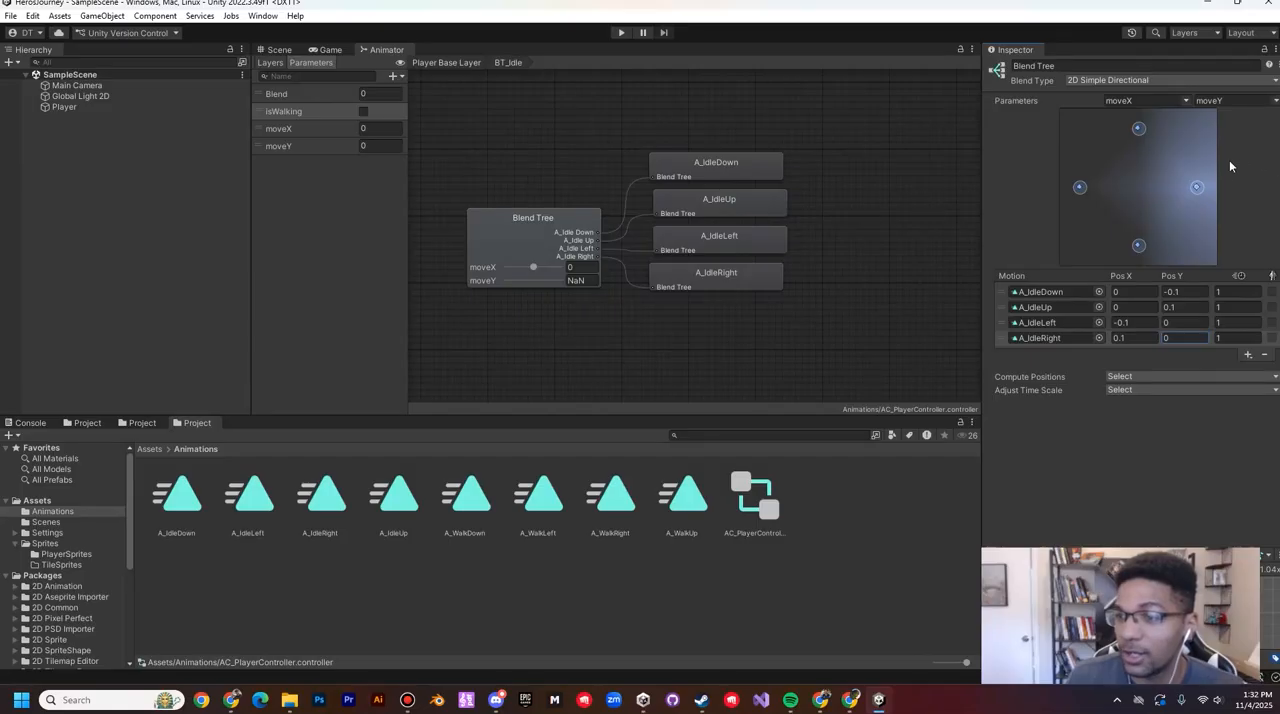
click(1036, 322)
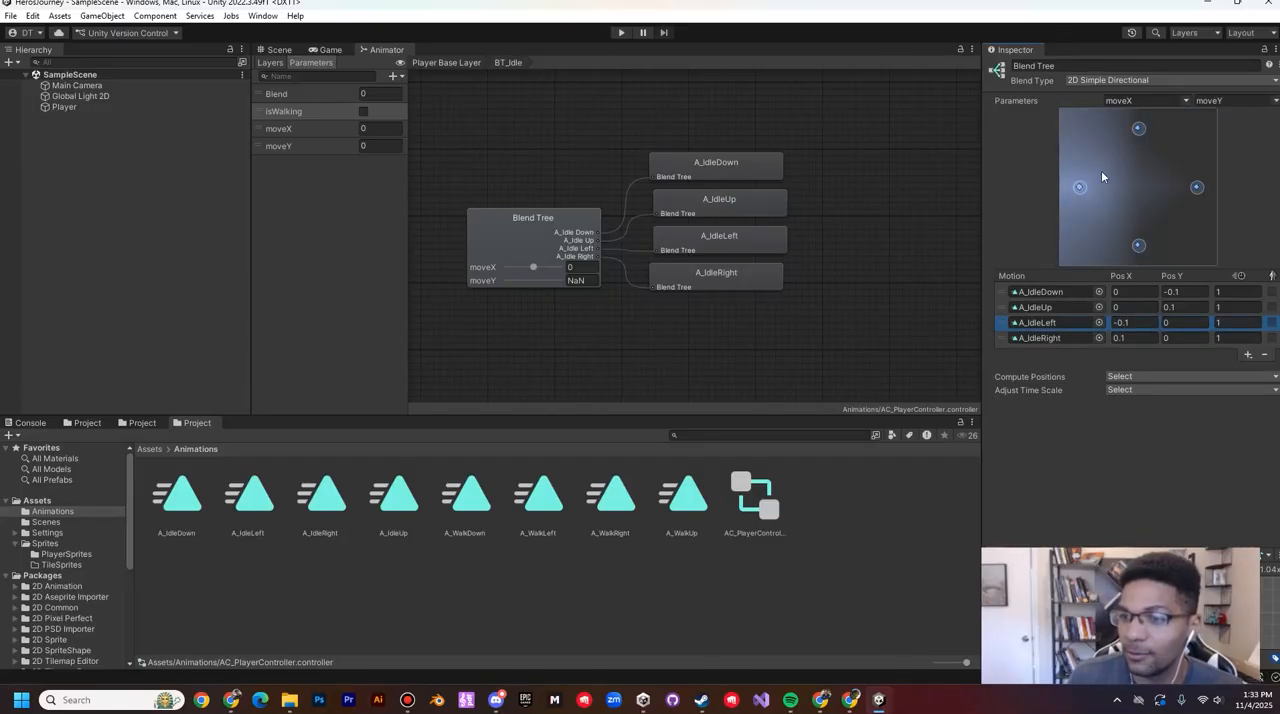
click(1002, 307)
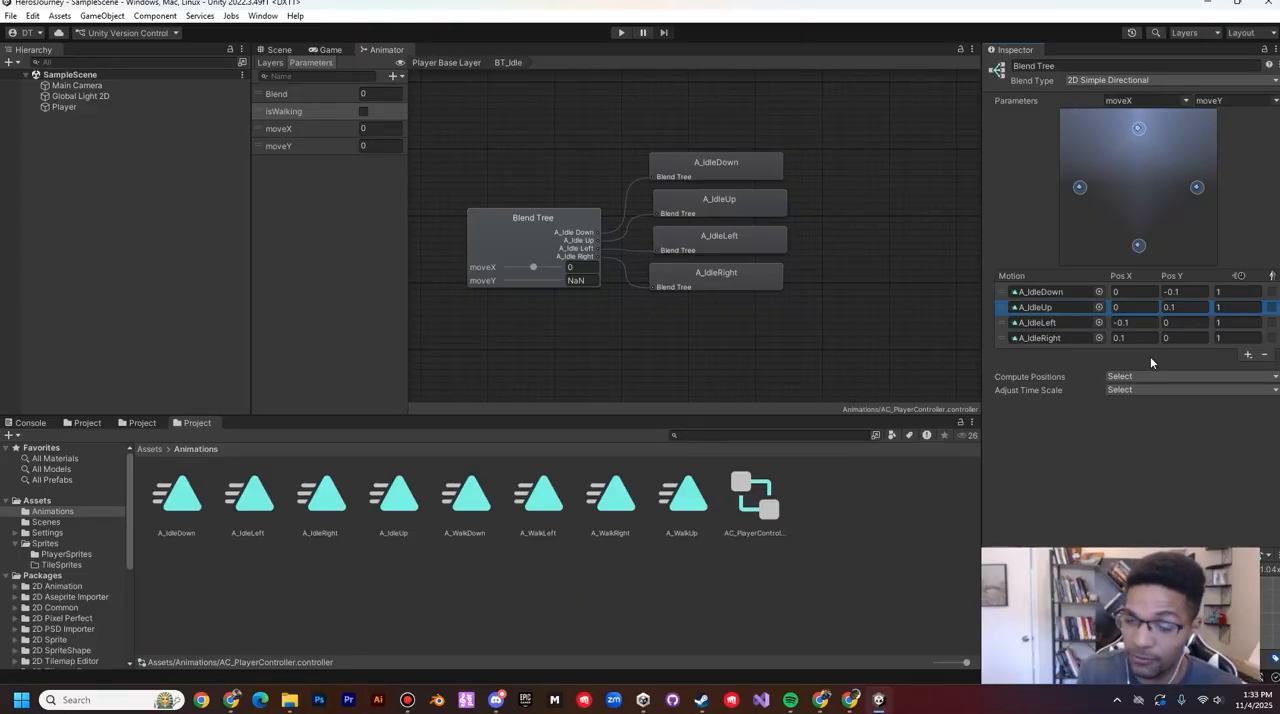
Step: Return to the base layer, duplicate the BT_Idle state, place the copy below the original and rename it BT_Walk
click(545, 224)
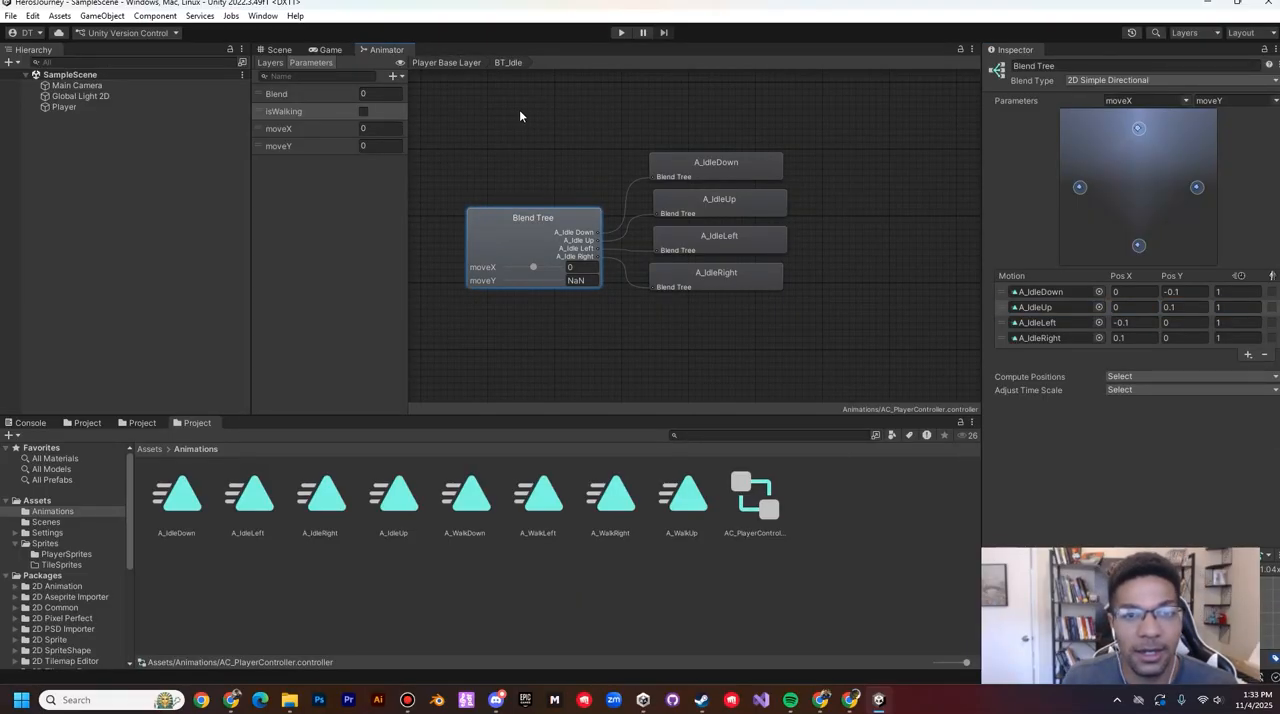
click(449, 62)
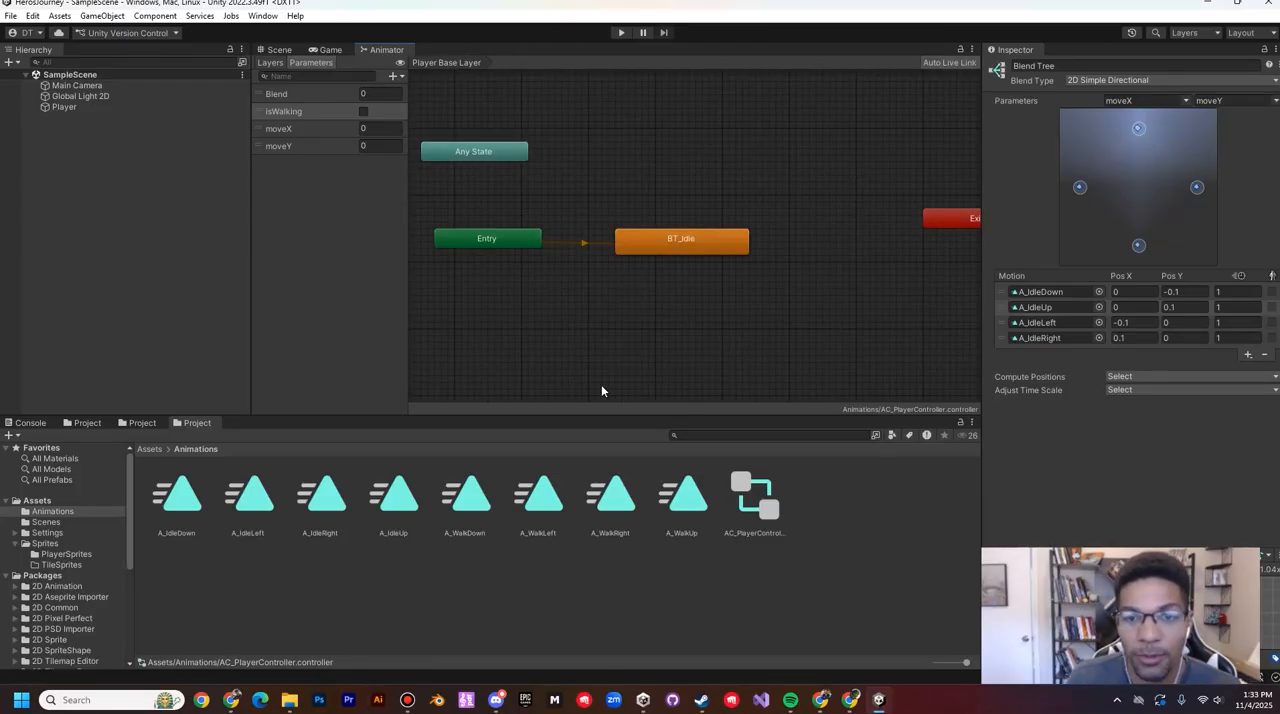
drag(698, 246, 702, 214)
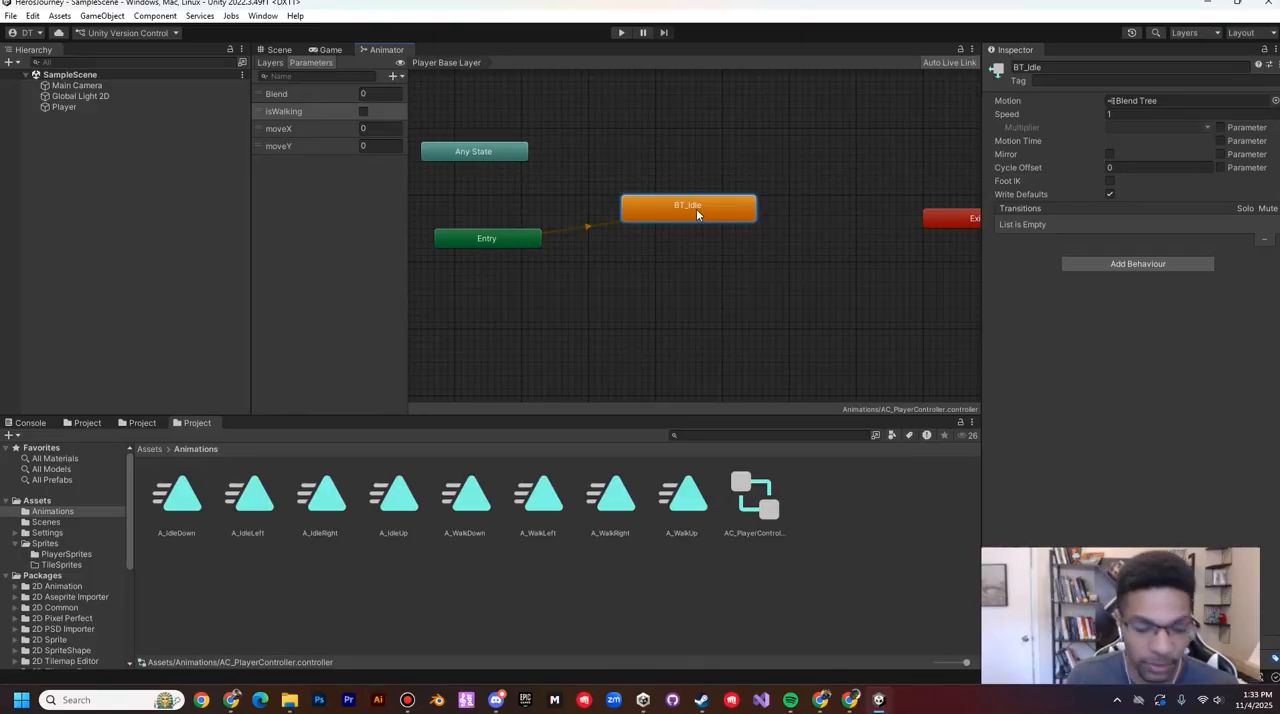
key(ctrl+d)
drag(720, 238, 707, 278)
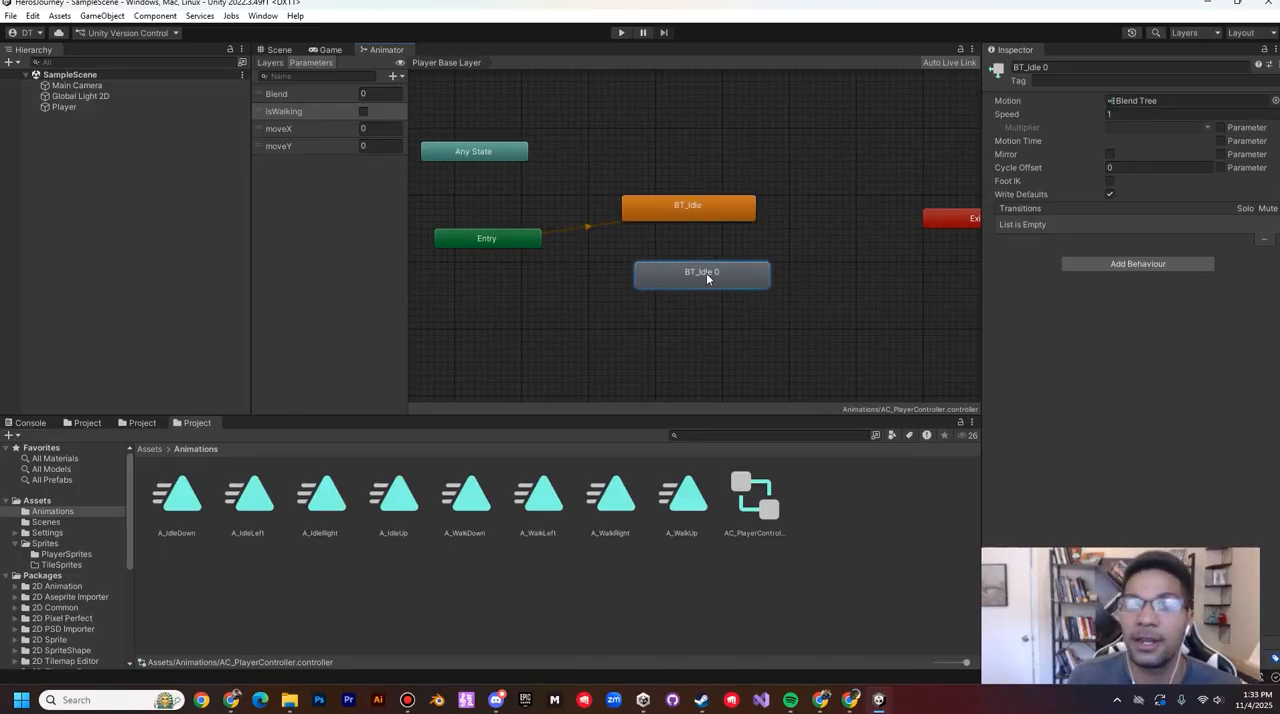
click(1065, 67)
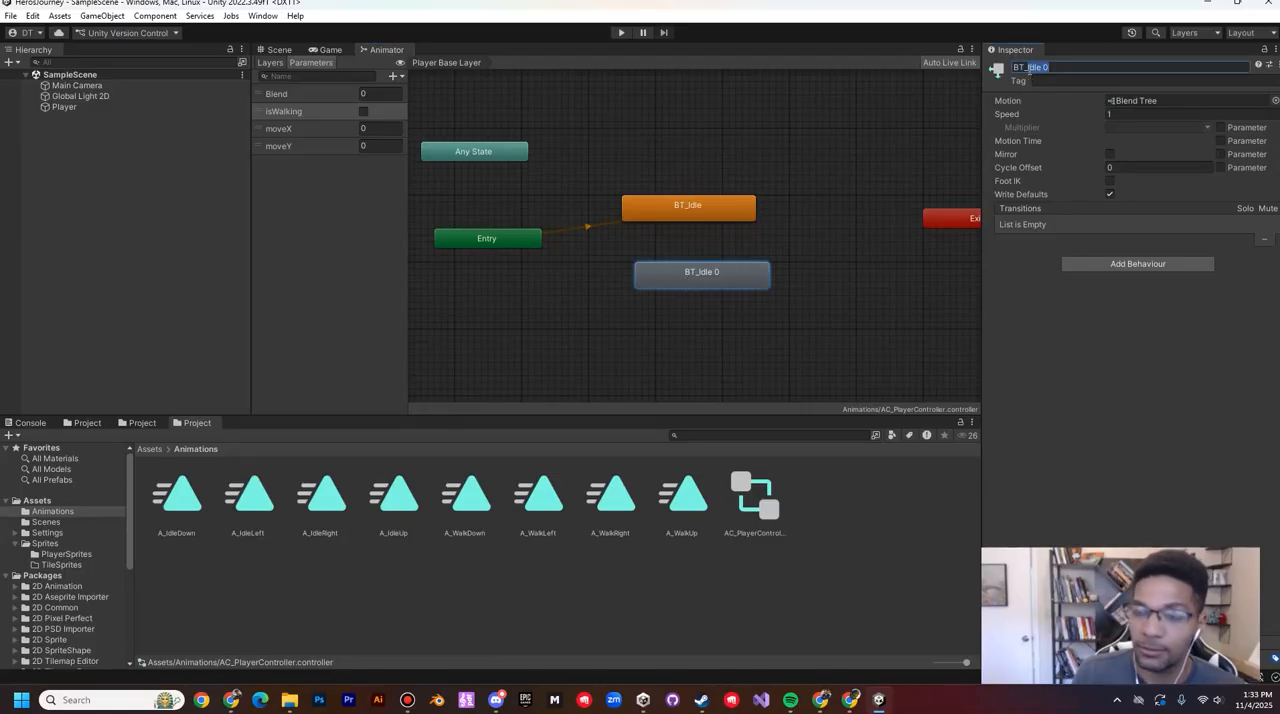
text(BT_Walk)
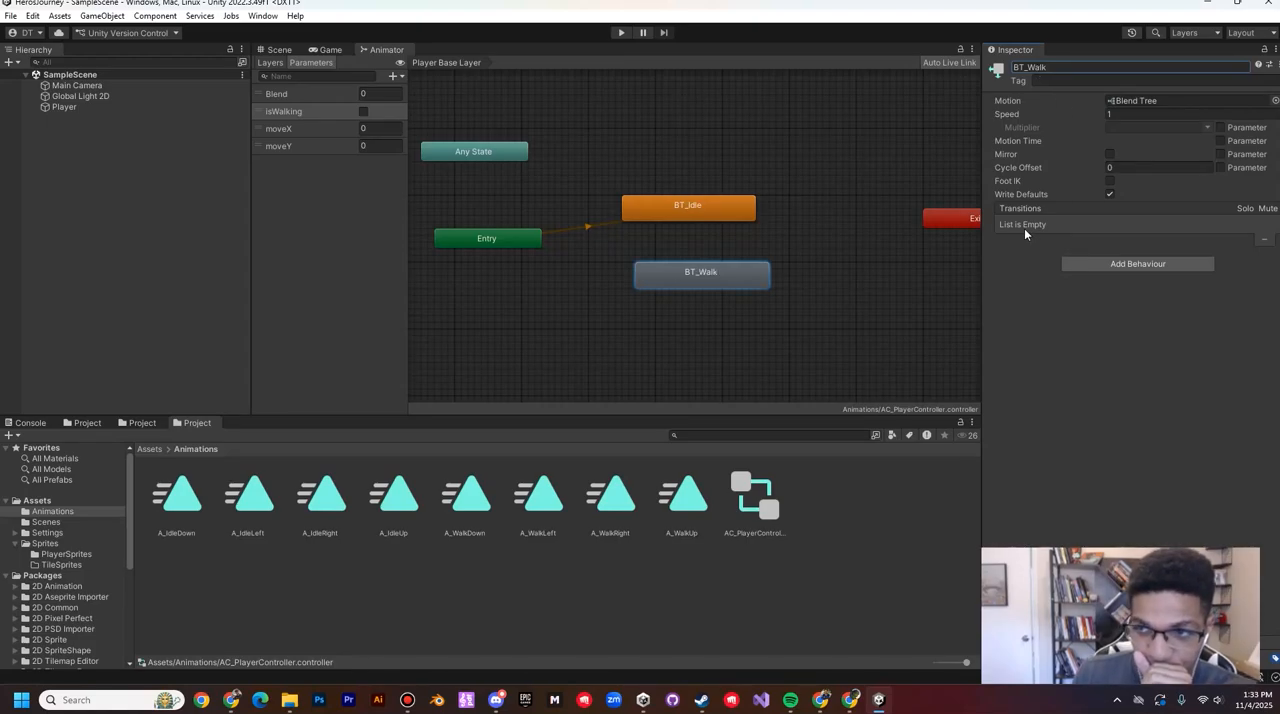
Step: Replace the BT_Walk blend tree's down, up, left and right idle motions with A_WalkDown, A_WalkUp, A_WalkLeft and A_WalkRight
double_click(725, 271)
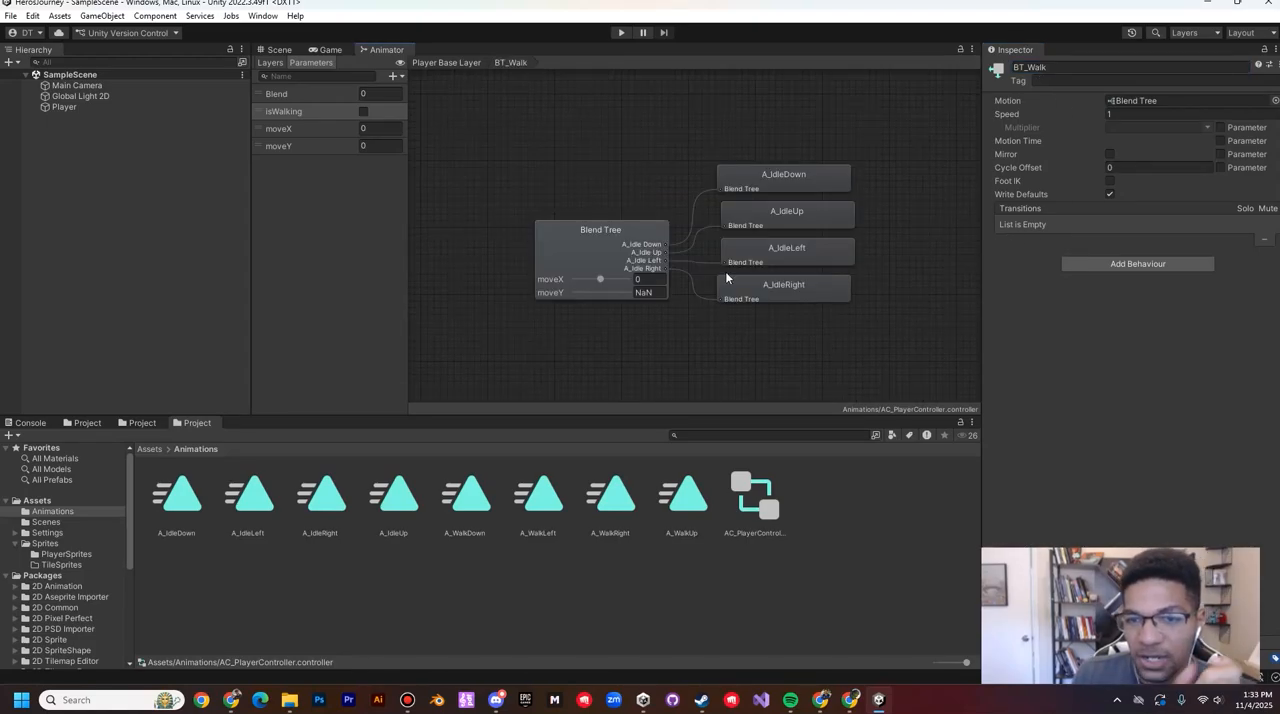
click(552, 240)
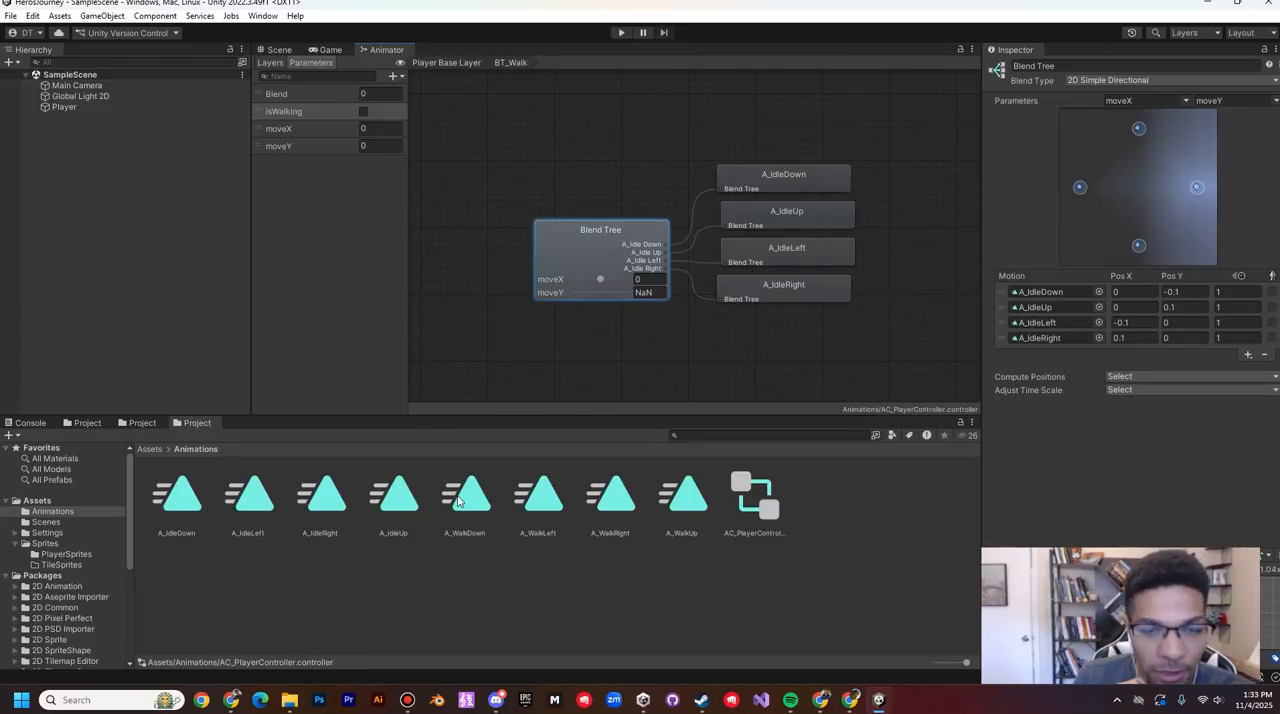
drag(682, 495, 1040, 310)
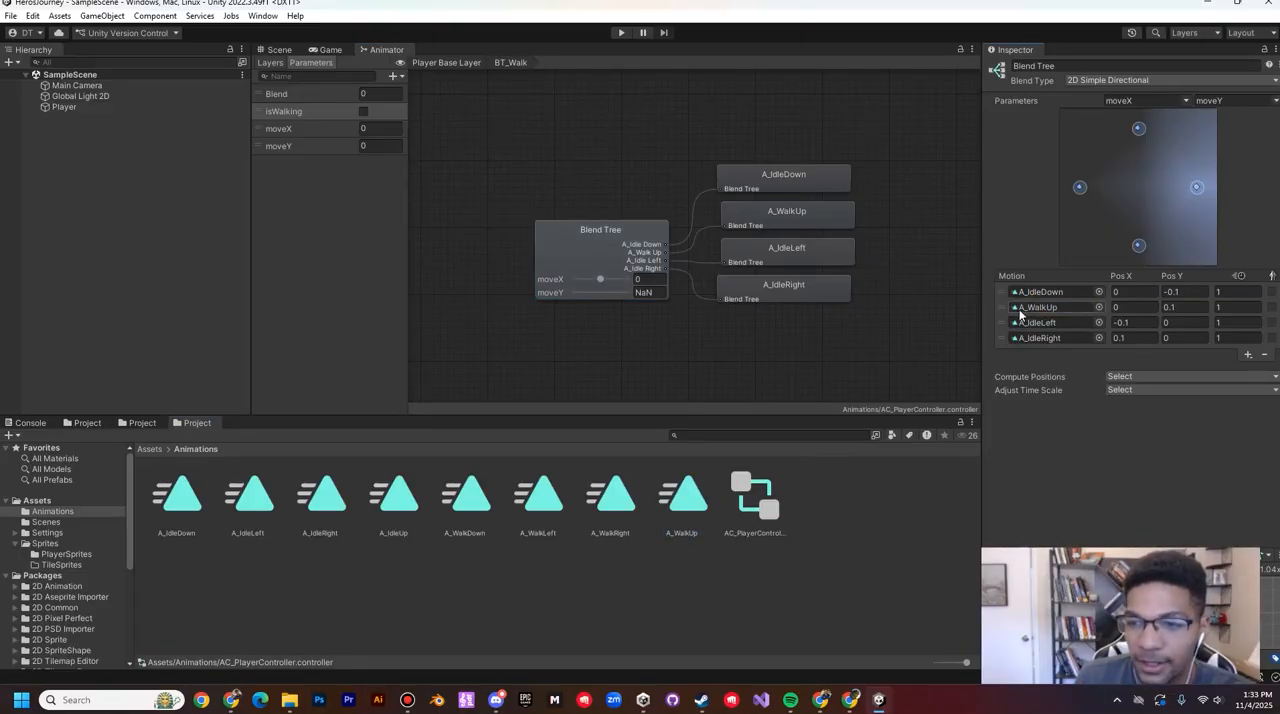
drag(464, 502, 1040, 292)
drag(549, 508, 1045, 323)
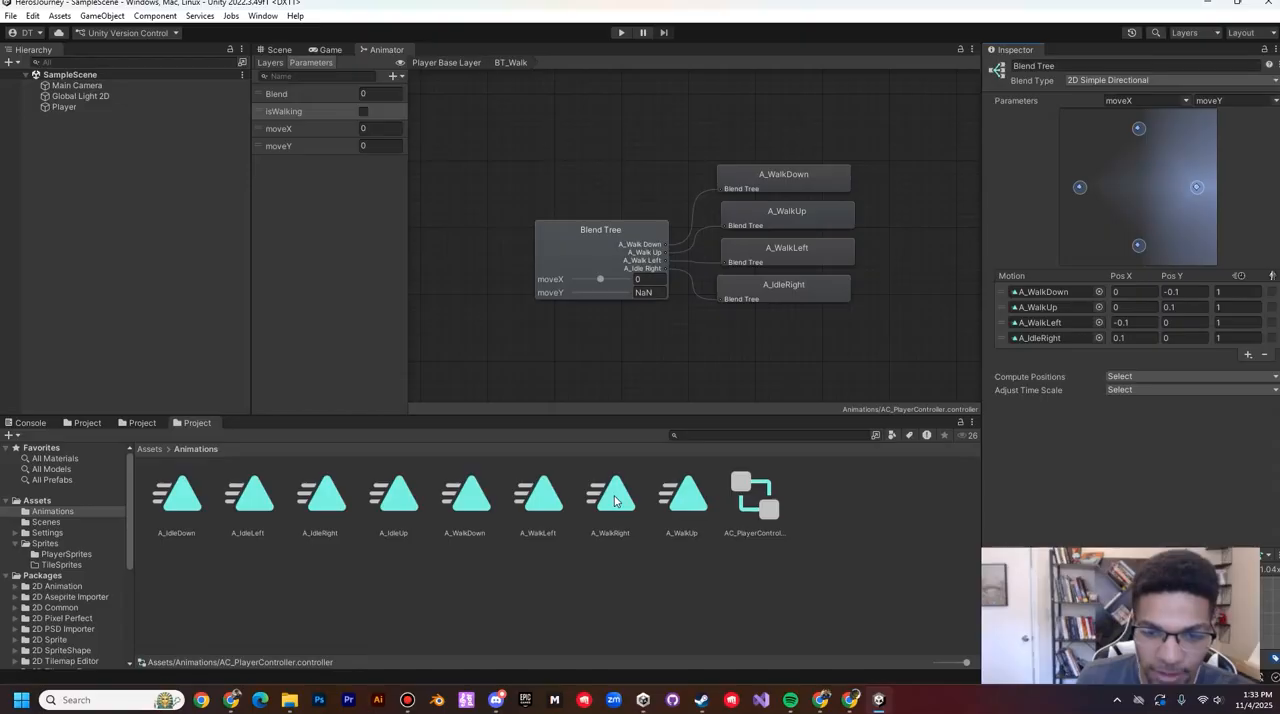
drag(612, 497, 1045, 338)
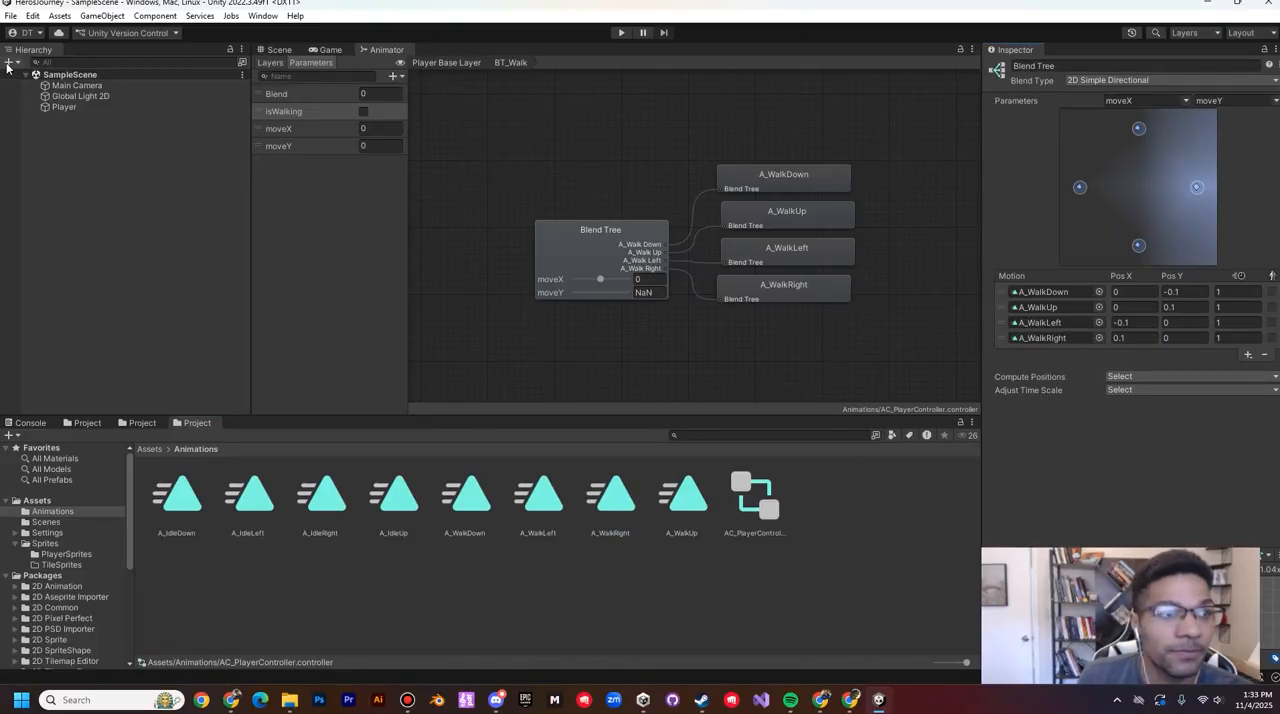
Step: In the base layer, align BT_Walk directly beneath BT_Idle and make a transition from BT_Idle to BT_Walk
click(452, 62)
drag(705, 271, 692, 274)
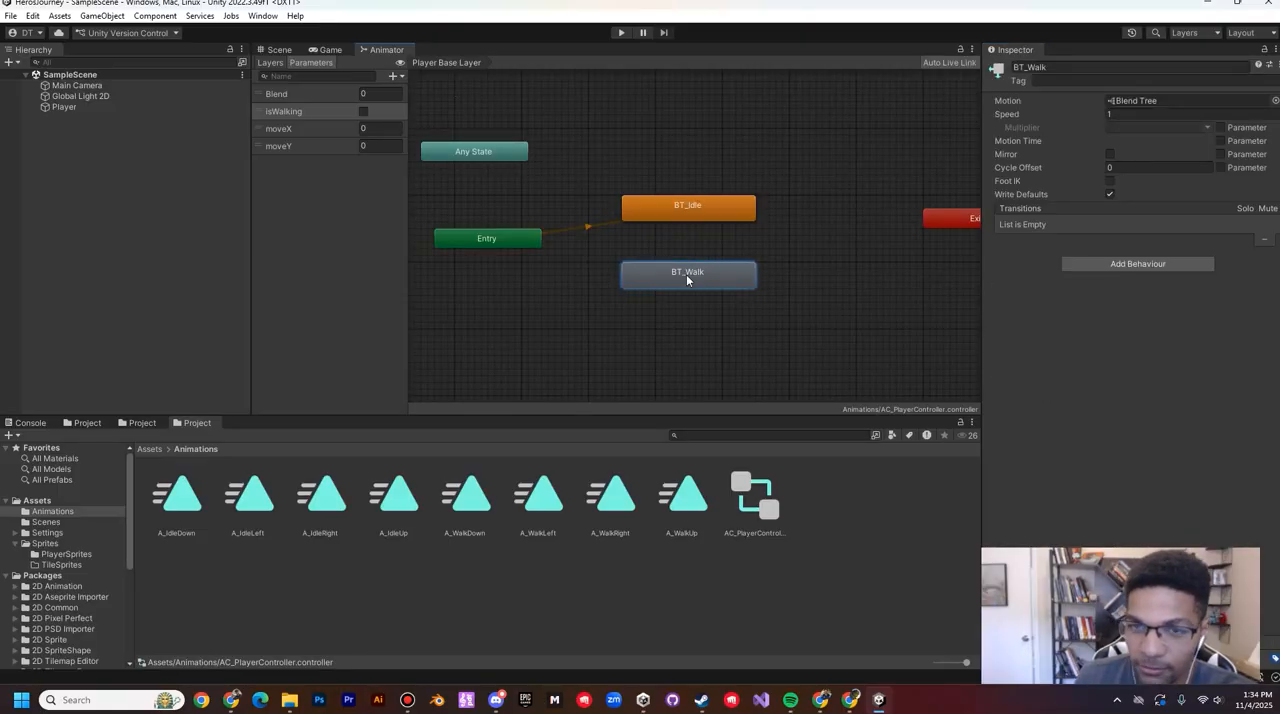
right_click(680, 204)
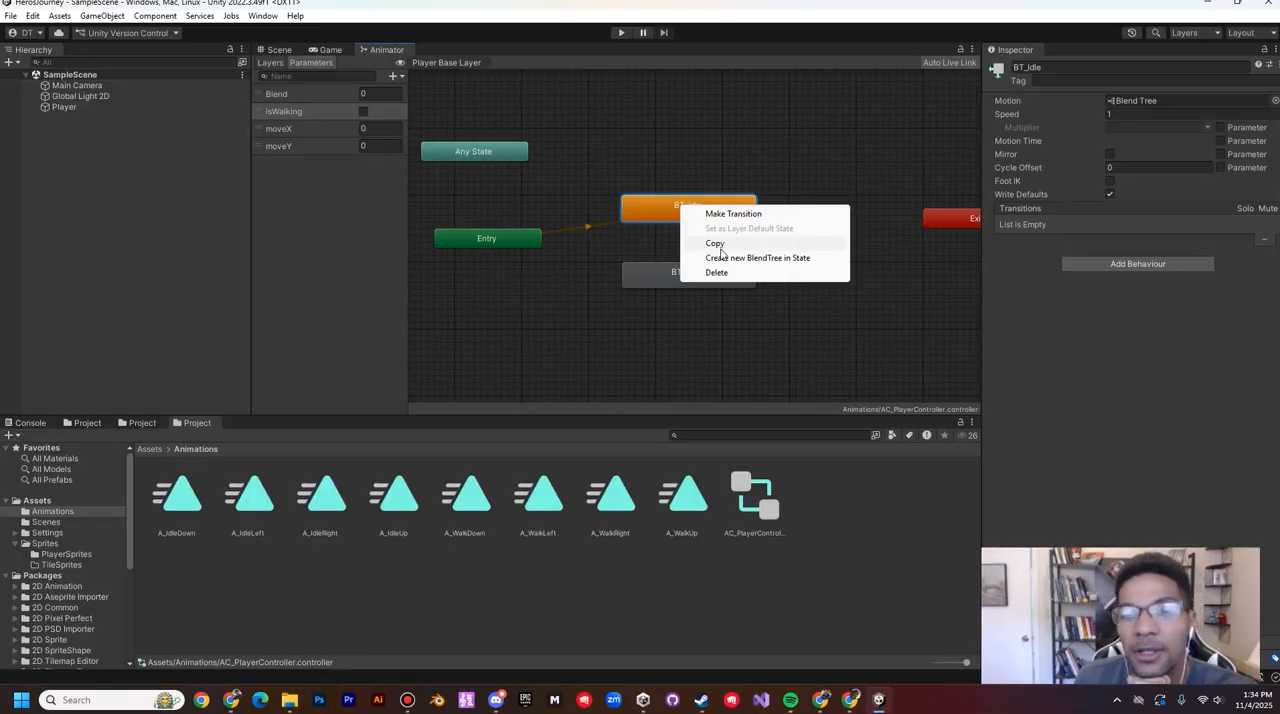
click(730, 214)
click(686, 276)
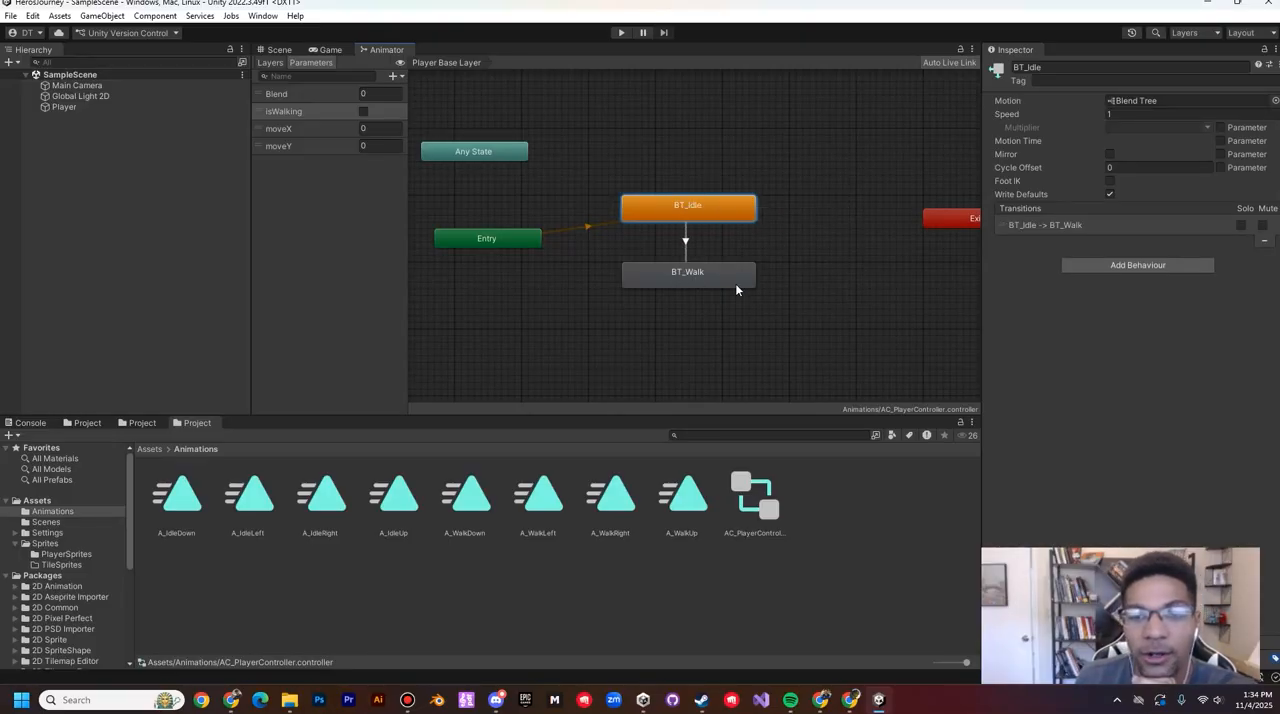
Step: Move BT_Walk slightly farther down and make a return transition from BT_Walk to BT_Idle
mouse_move(712, 282)
mouse_down()
mouse_move(718, 302)
mouse_move(712, 292)
mouse_up()
right_click(711, 284)
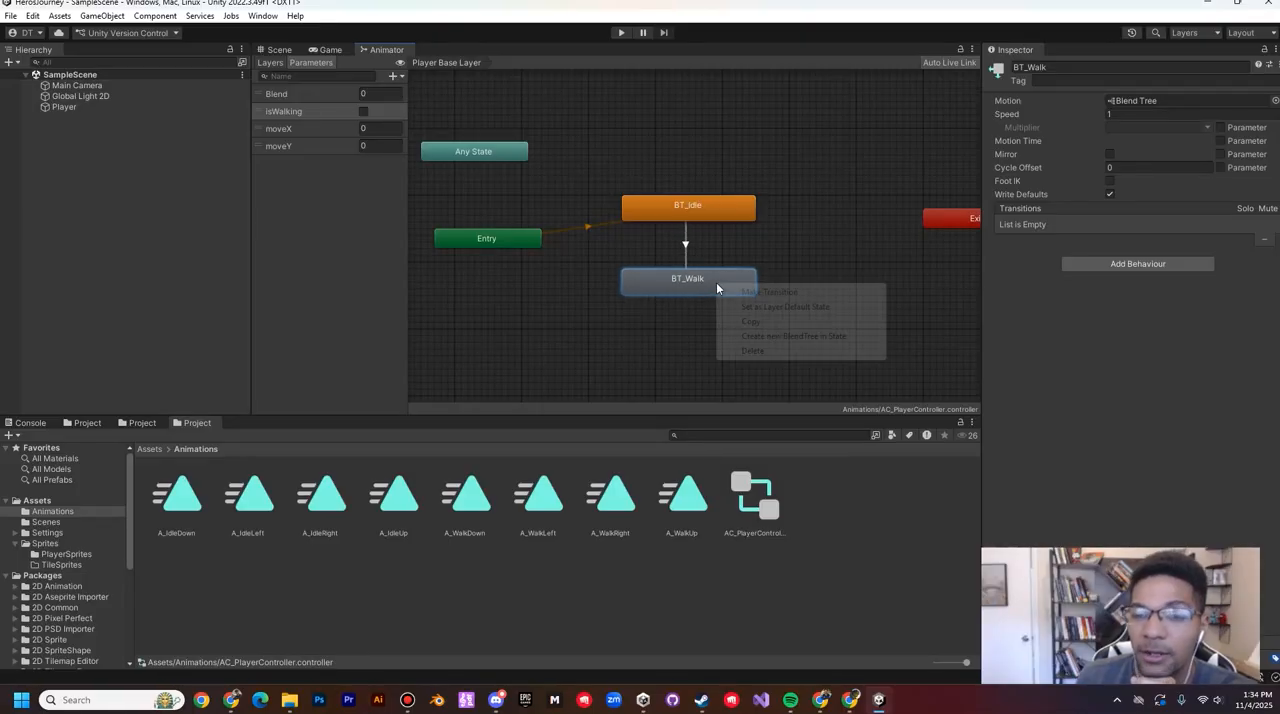
click(764, 289)
click(708, 206)
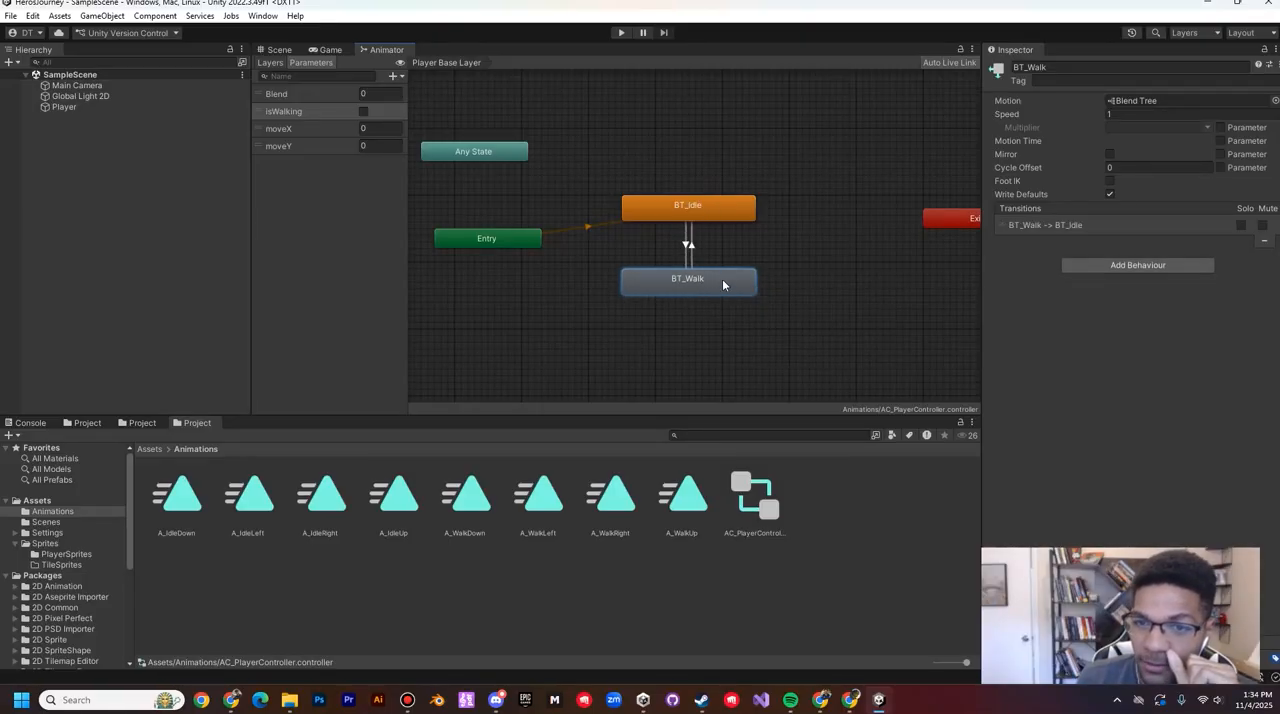
right_click(722, 286)
click(715, 212)
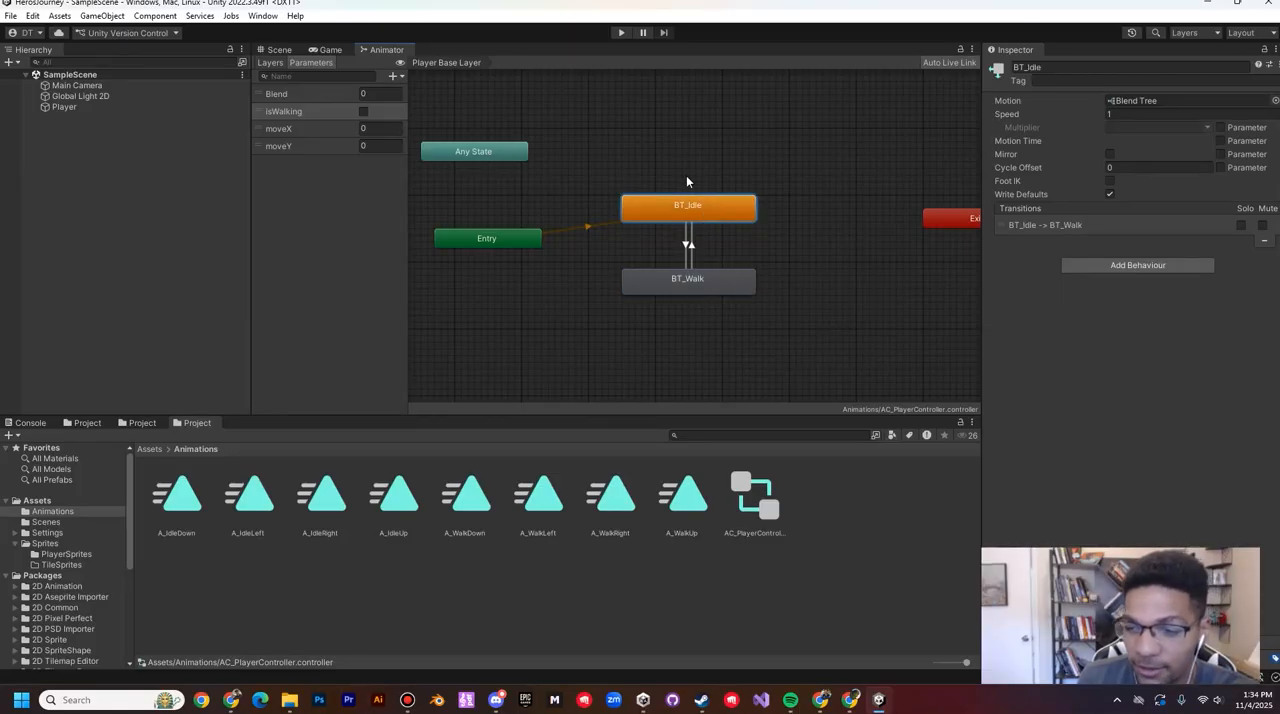
Step: Turn off Has Exit Time on the BT_Idle to BT_Walk transition and set its Transition Duration to 0
click(687, 246)
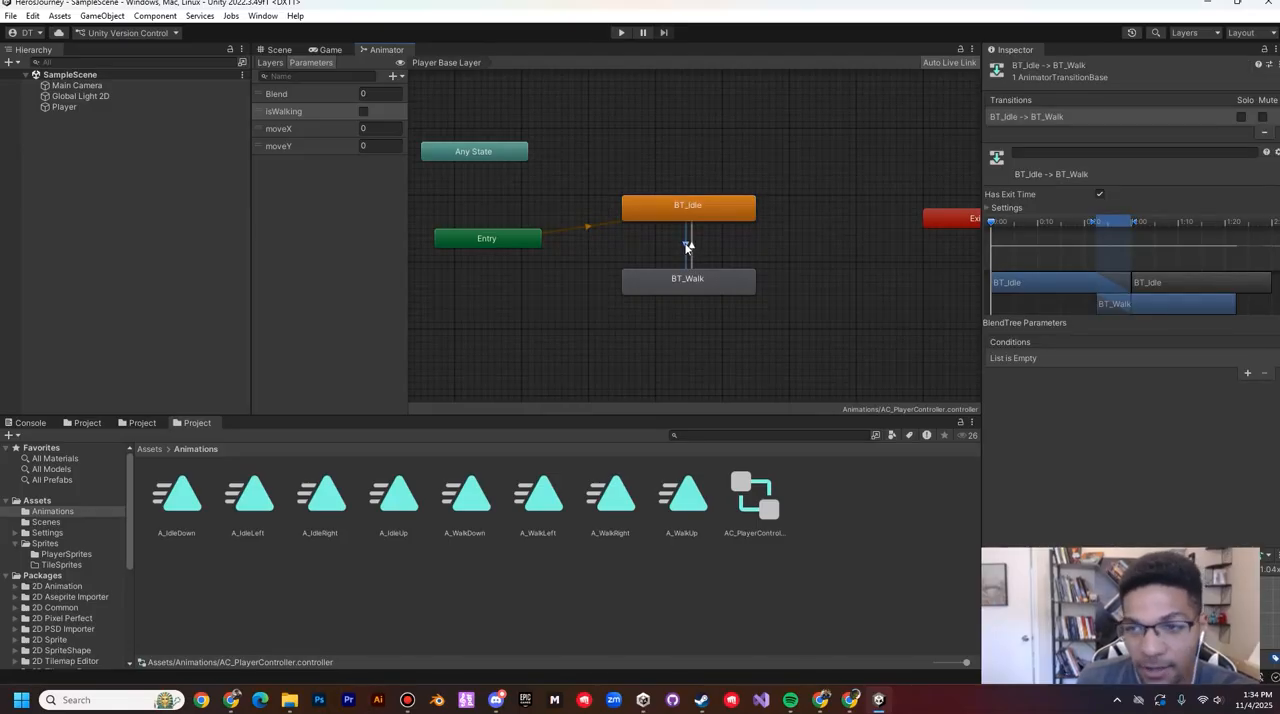
click(989, 208)
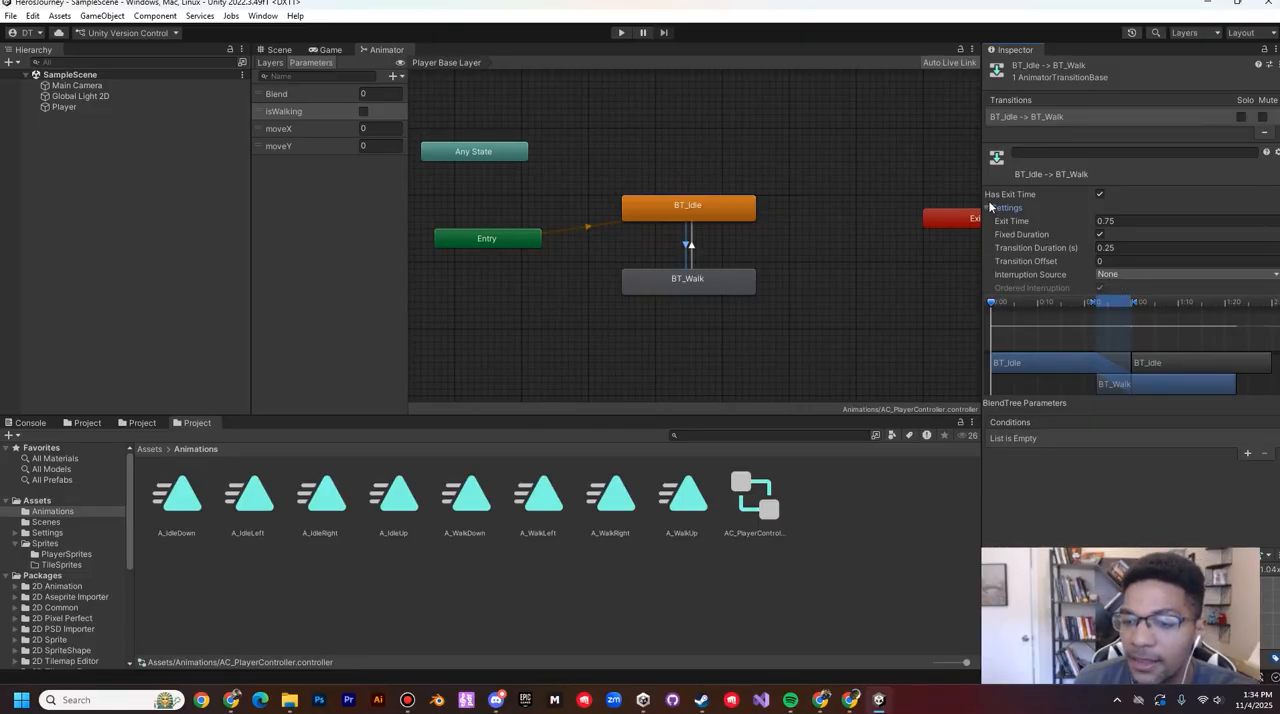
click(1100, 195)
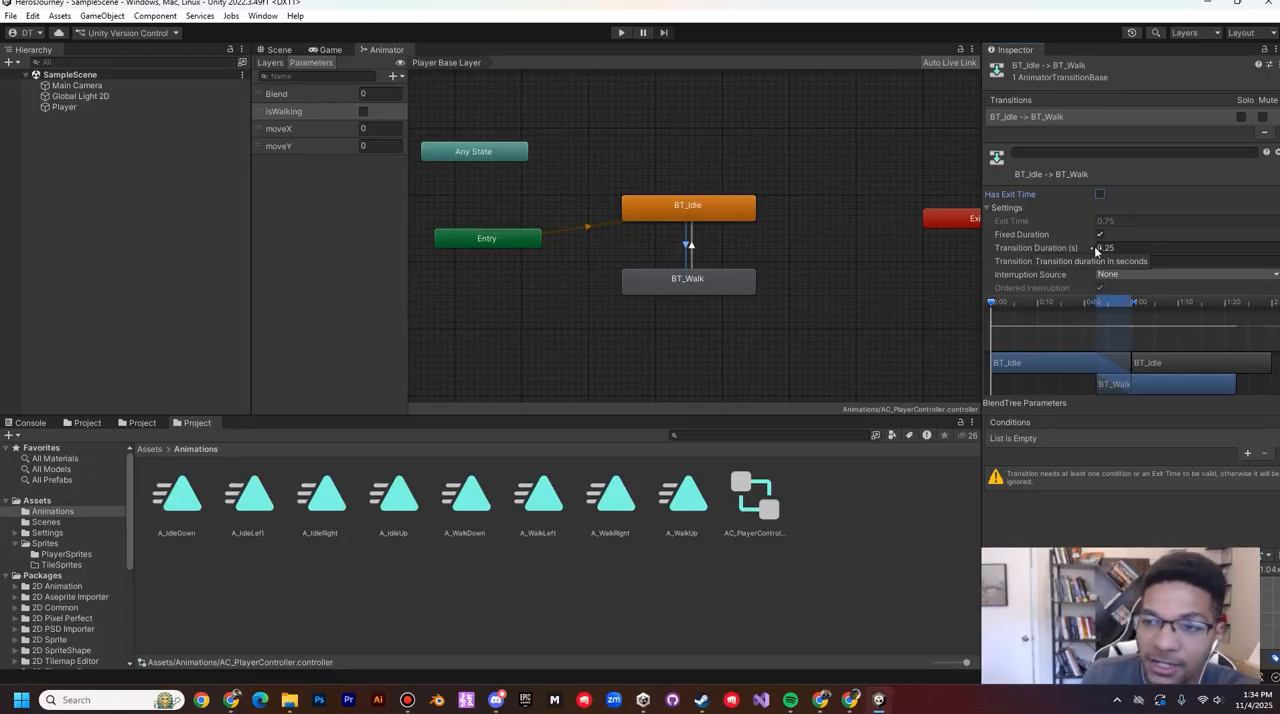
drag(1093, 250, 995, 253)
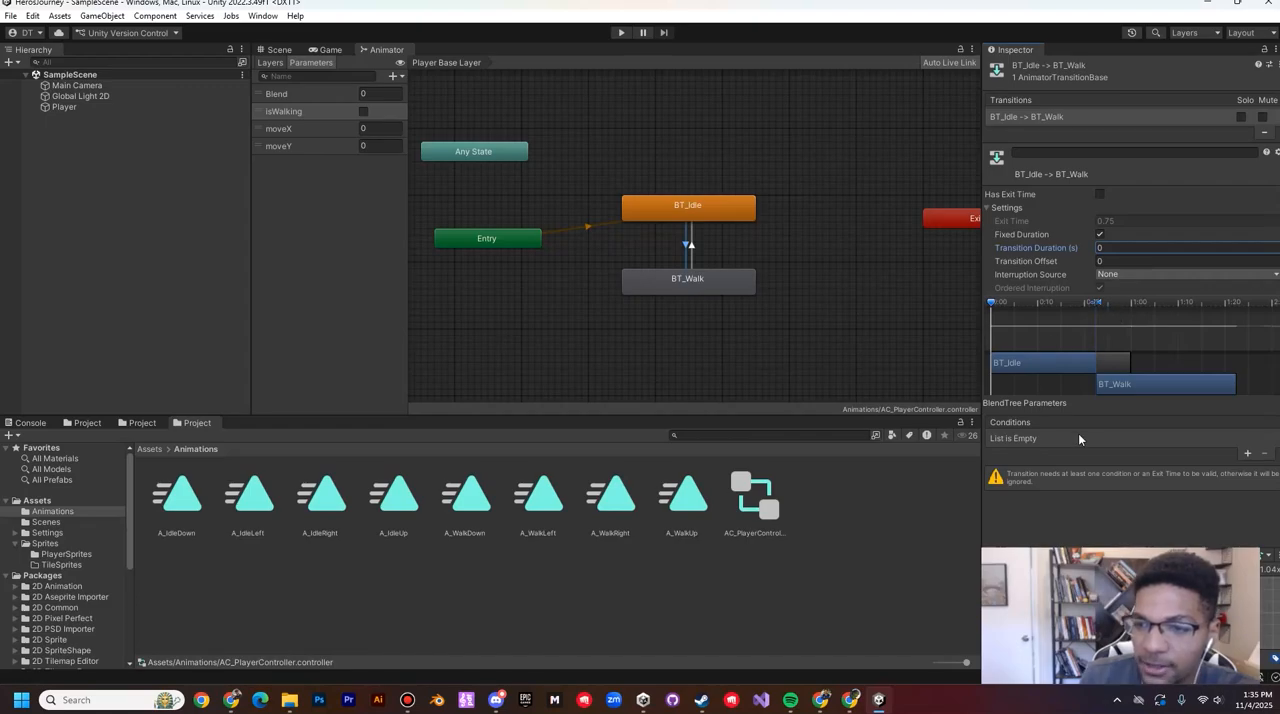
Step: Add a condition to the BT_Idle to BT_Walk transition requiring isWalking to be true
click(1247, 453)
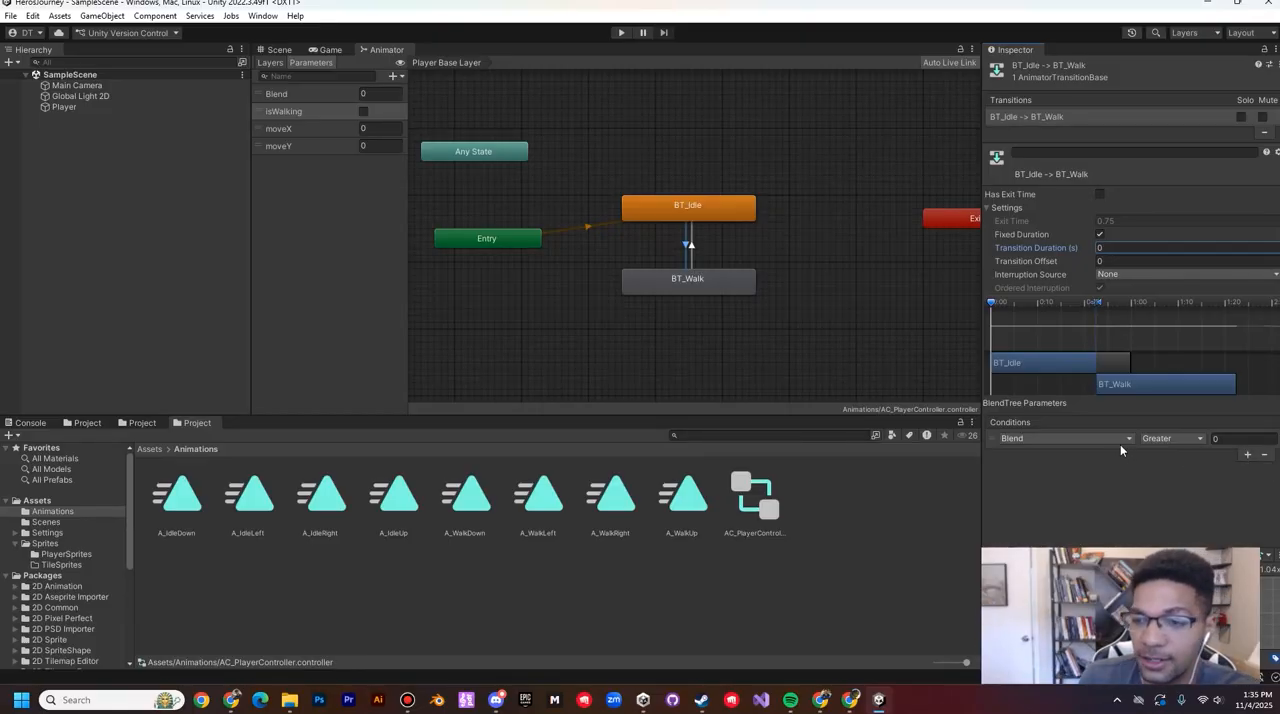
click(1039, 440)
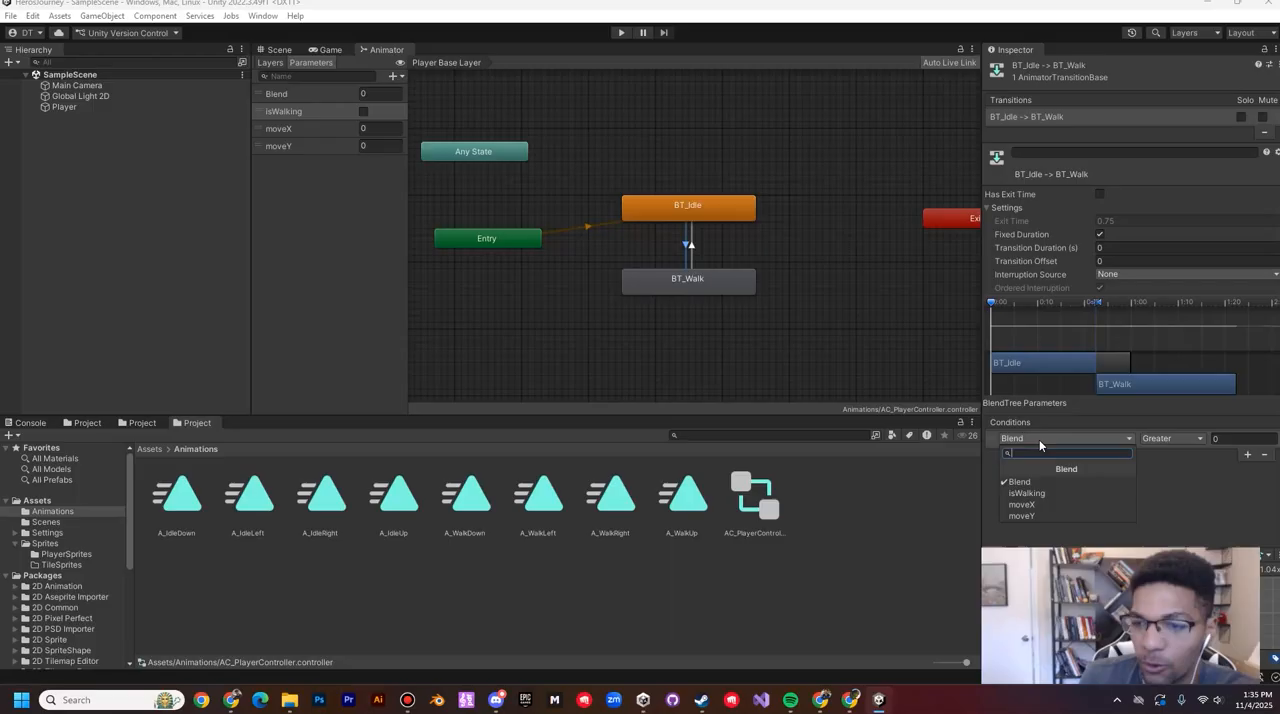
click(1026, 492)
click(1160, 440)
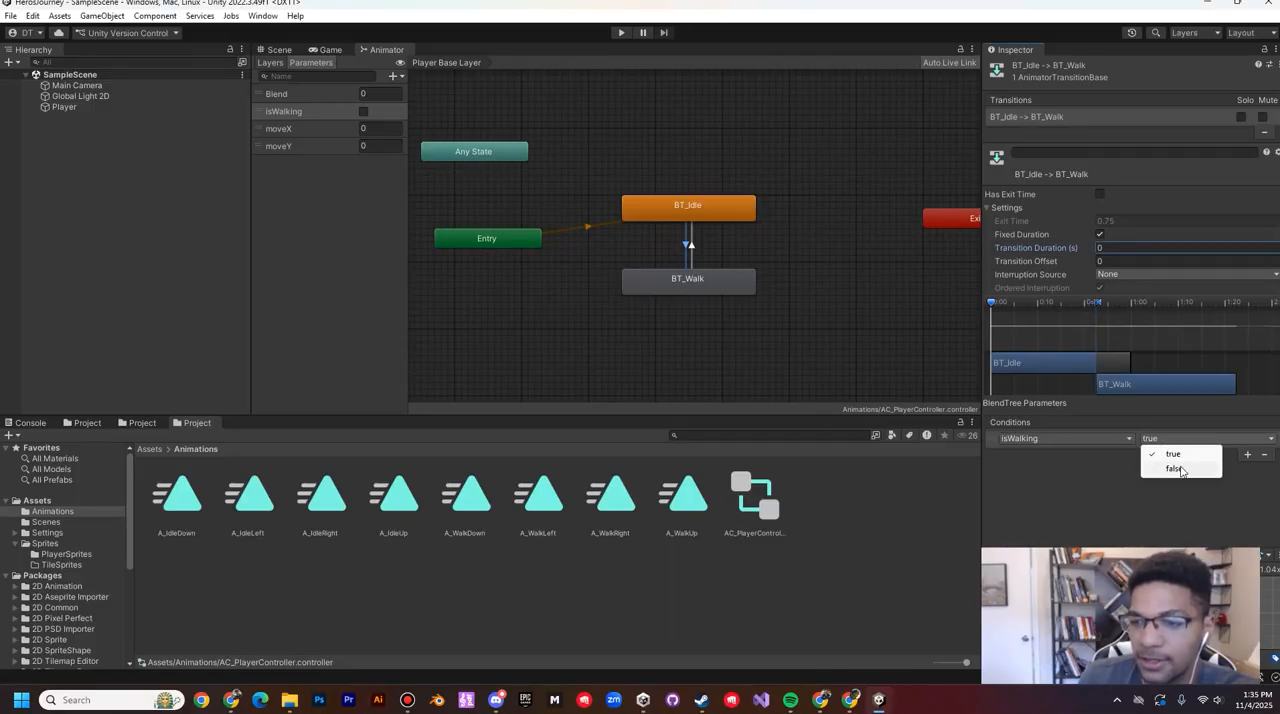
click(1180, 468)
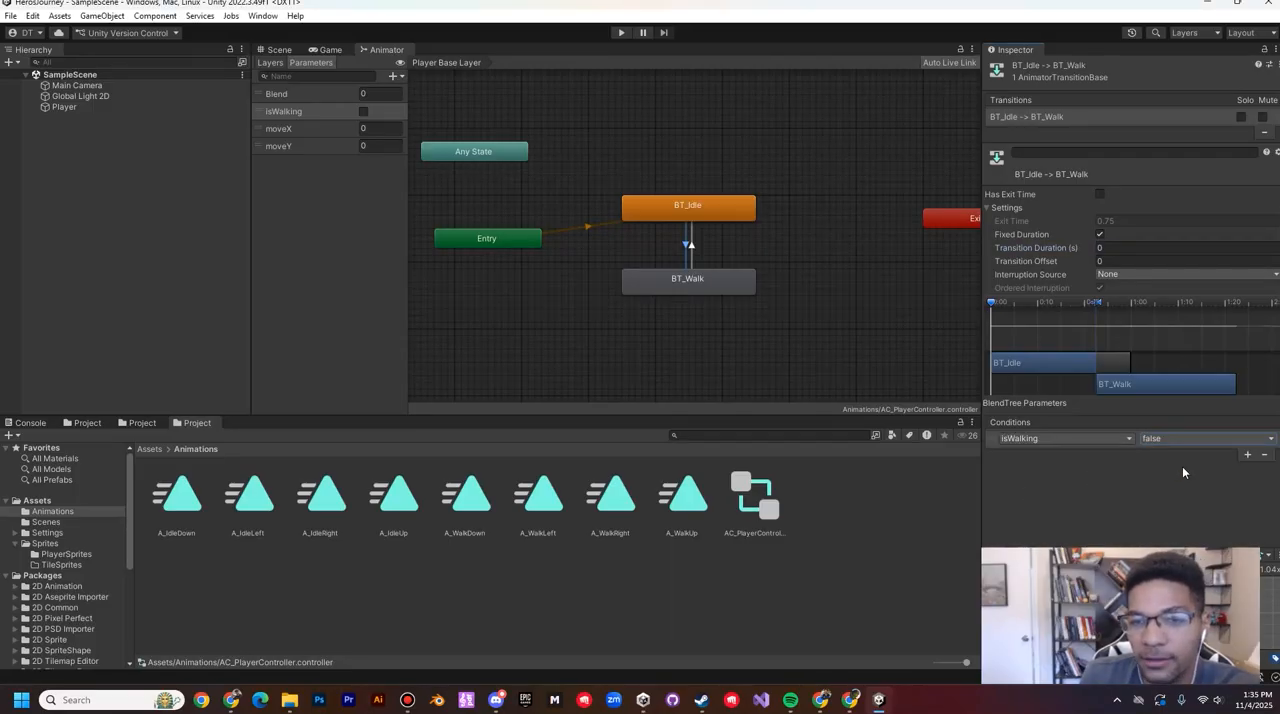
click(1179, 441)
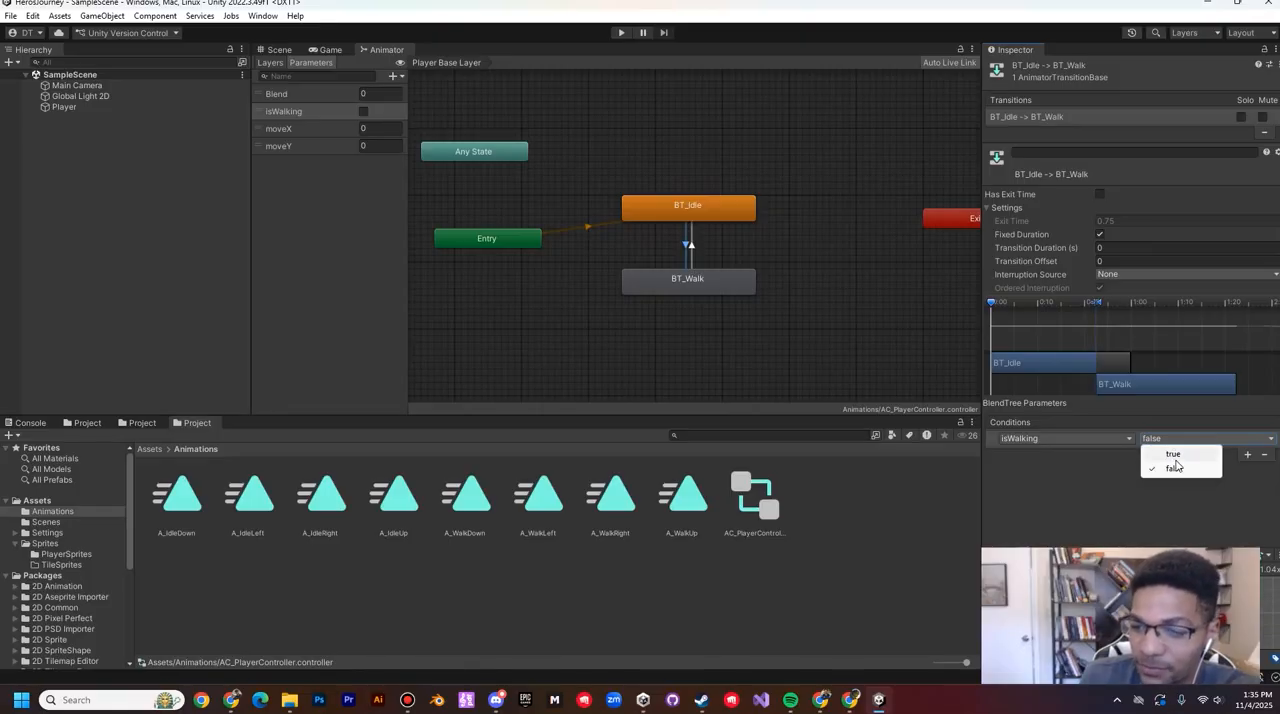
click(1174, 455)
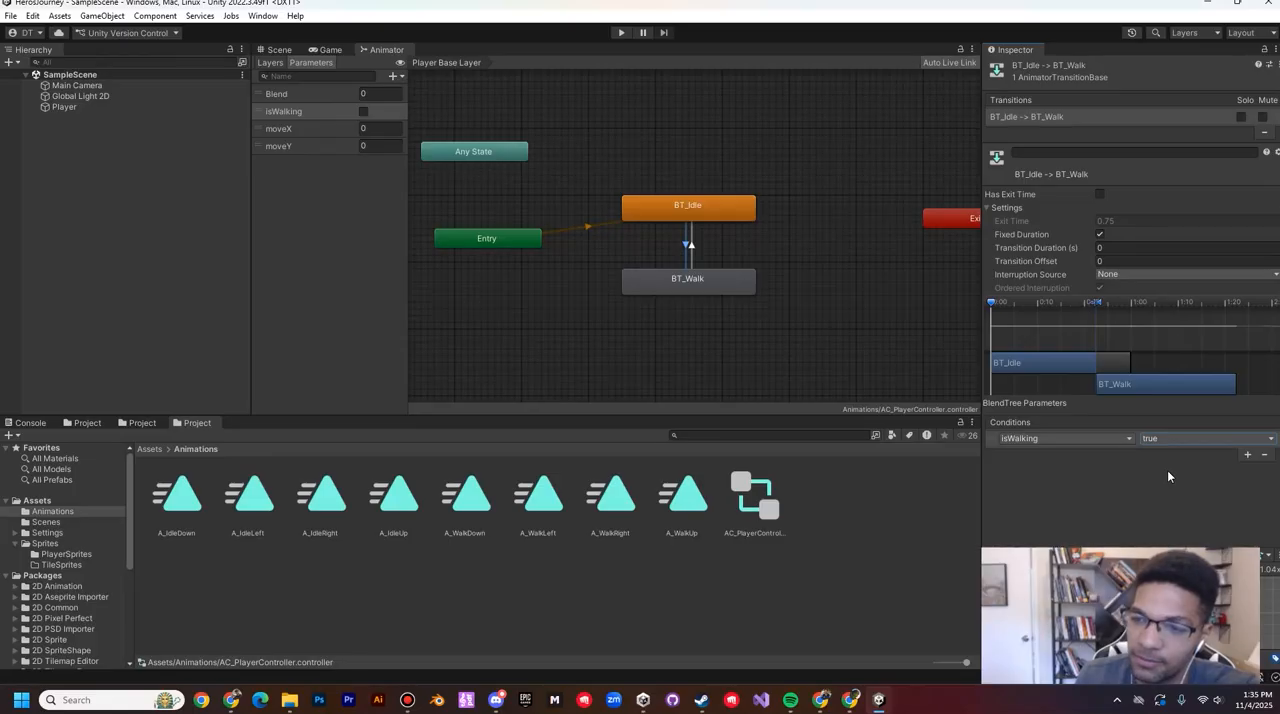
Step: Turn off Has Exit Time on the BT_Walk to BT_Idle transition and set its Transition Duration to 0
click(693, 250)
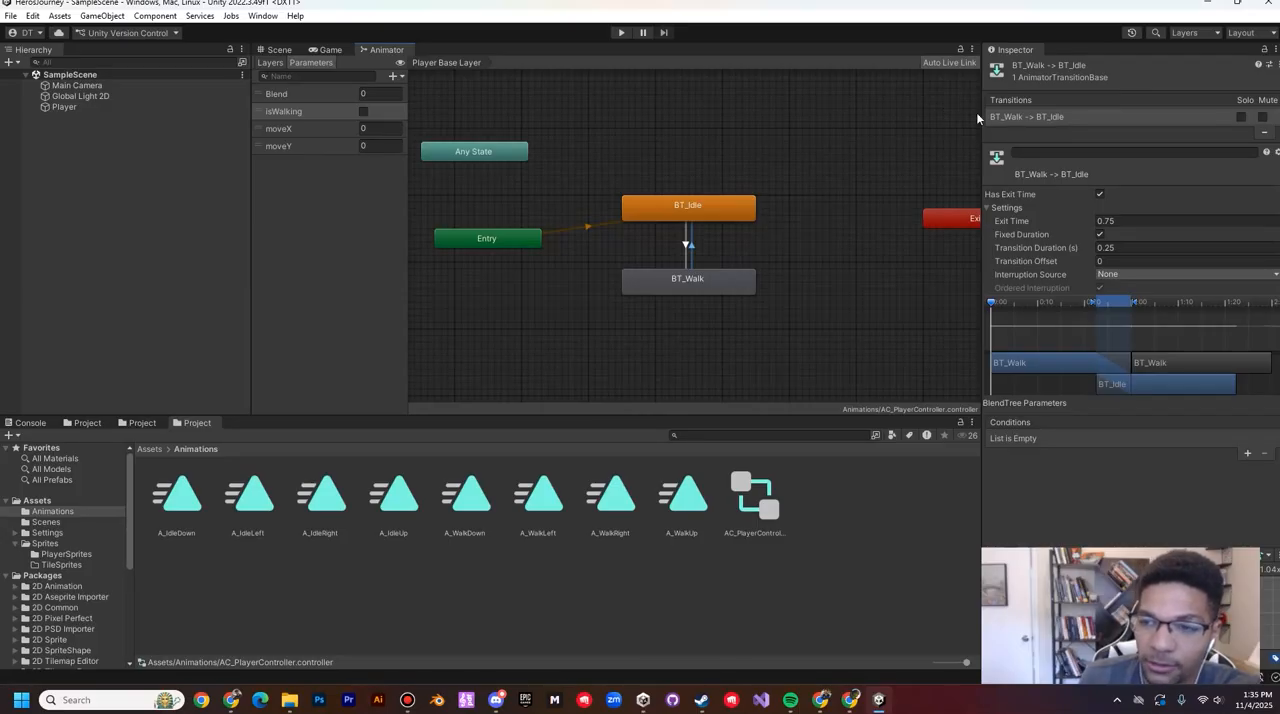
click(1100, 194)
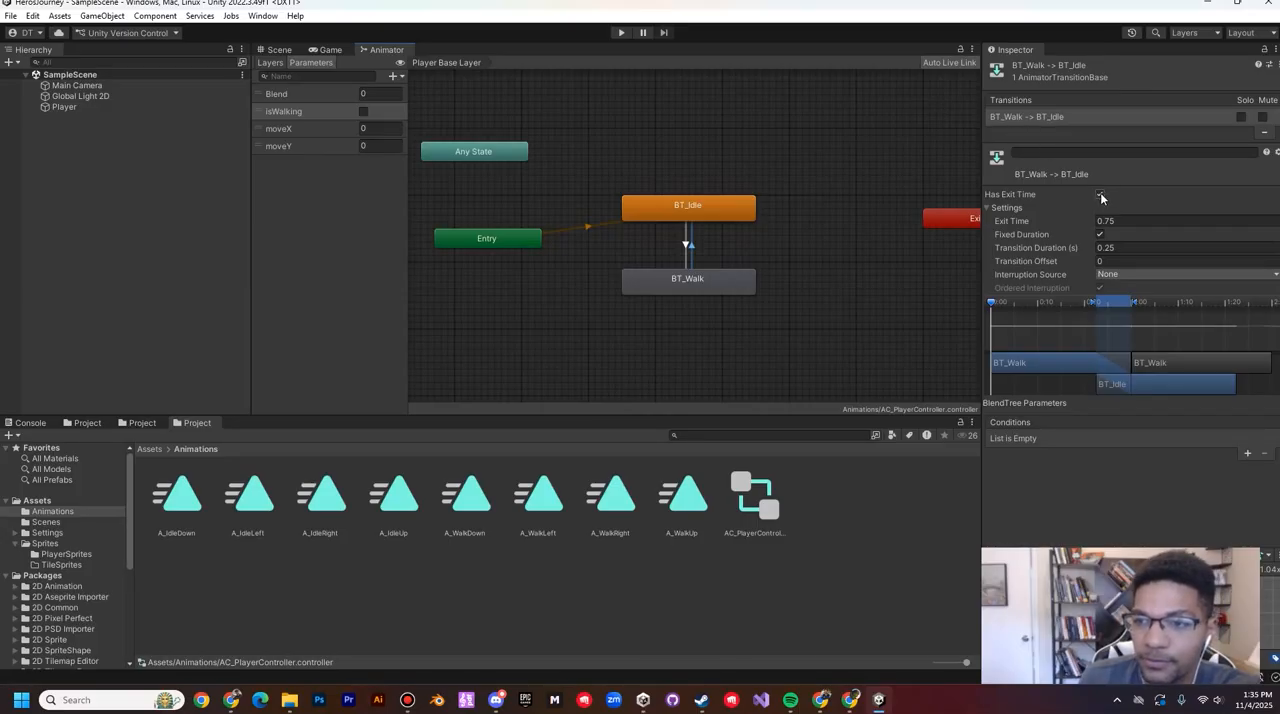
click(1100, 247)
text(0)
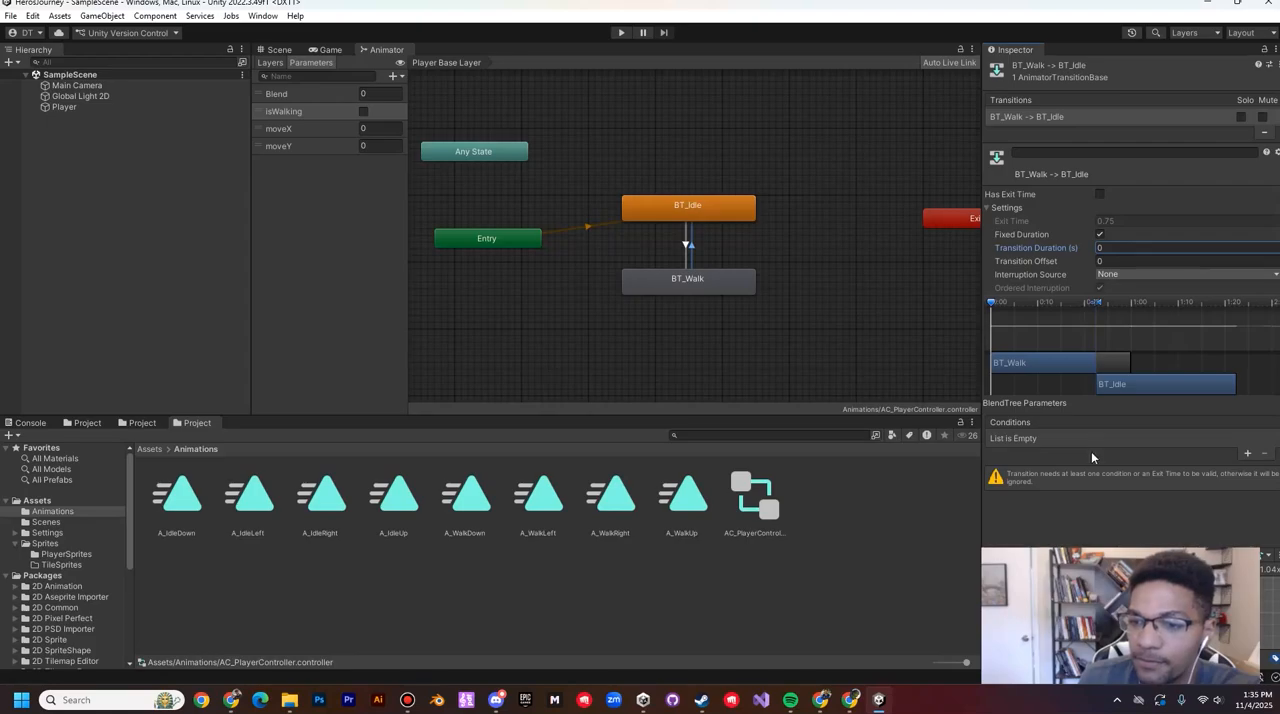
Step: Add an isWalking false condition to the BT_Walk to BT_Idle transition and save the scene
click(1247, 453)
click(1084, 440)
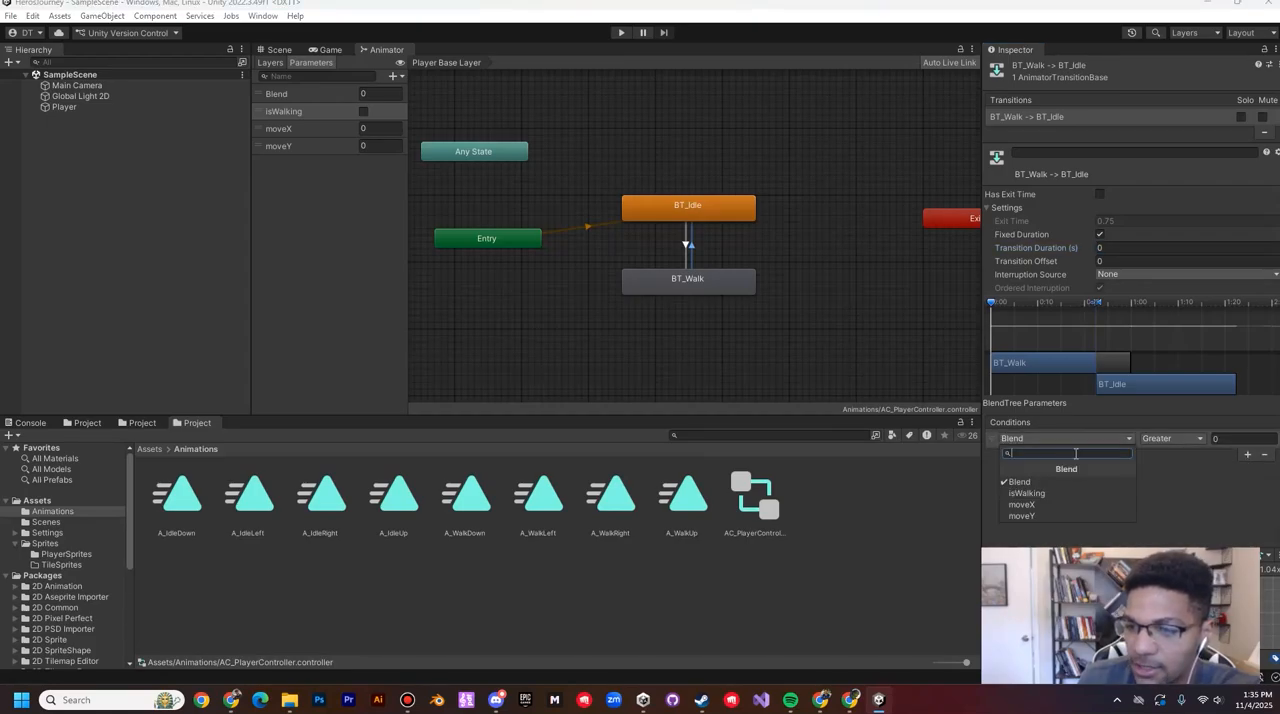
click(1041, 492)
click(1147, 440)
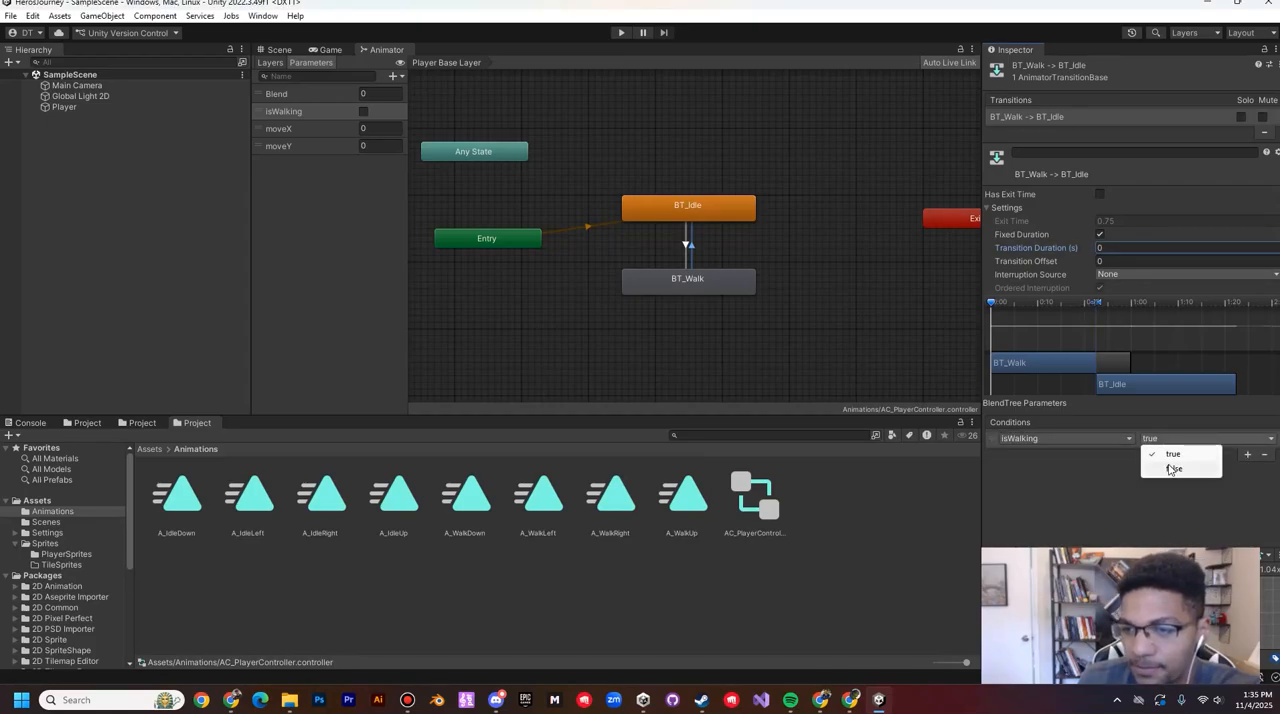
click(1172, 469)
click(11, 16)
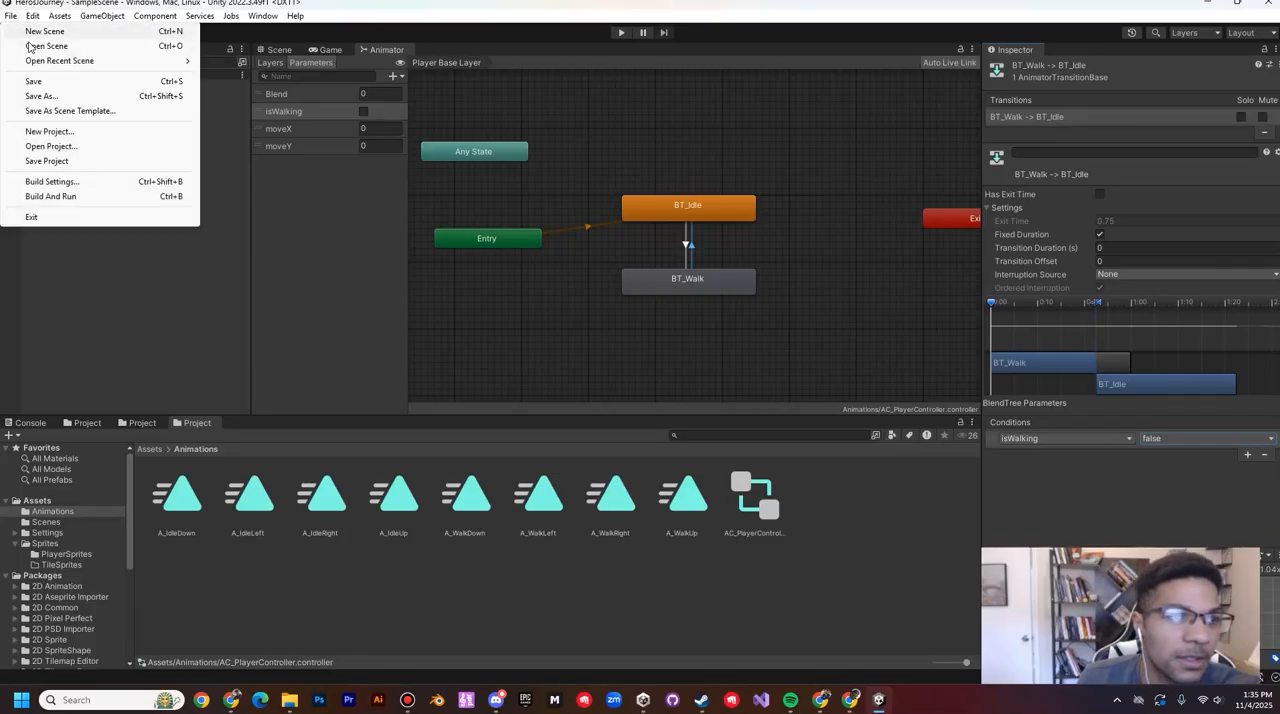
click(33, 81)
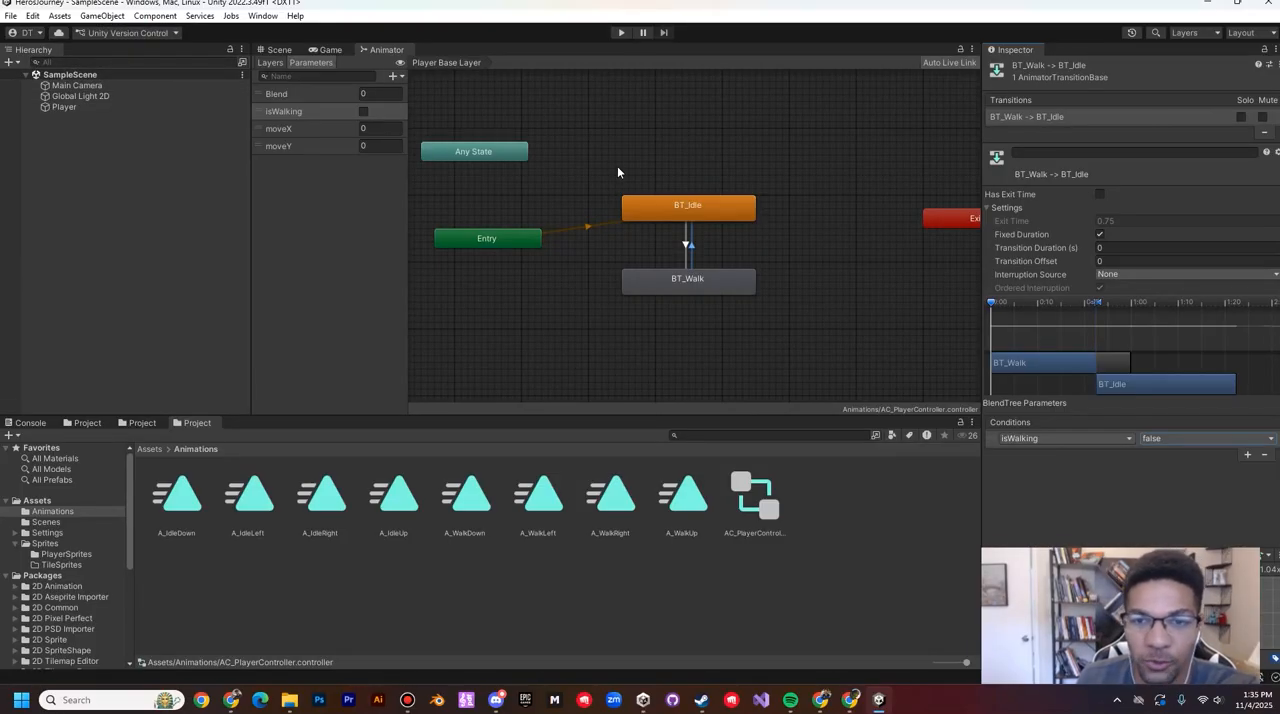
Step: Return to the Scene view, collapse the Player's Animator component, and open a floating Animation window for the Player
click(279, 49)
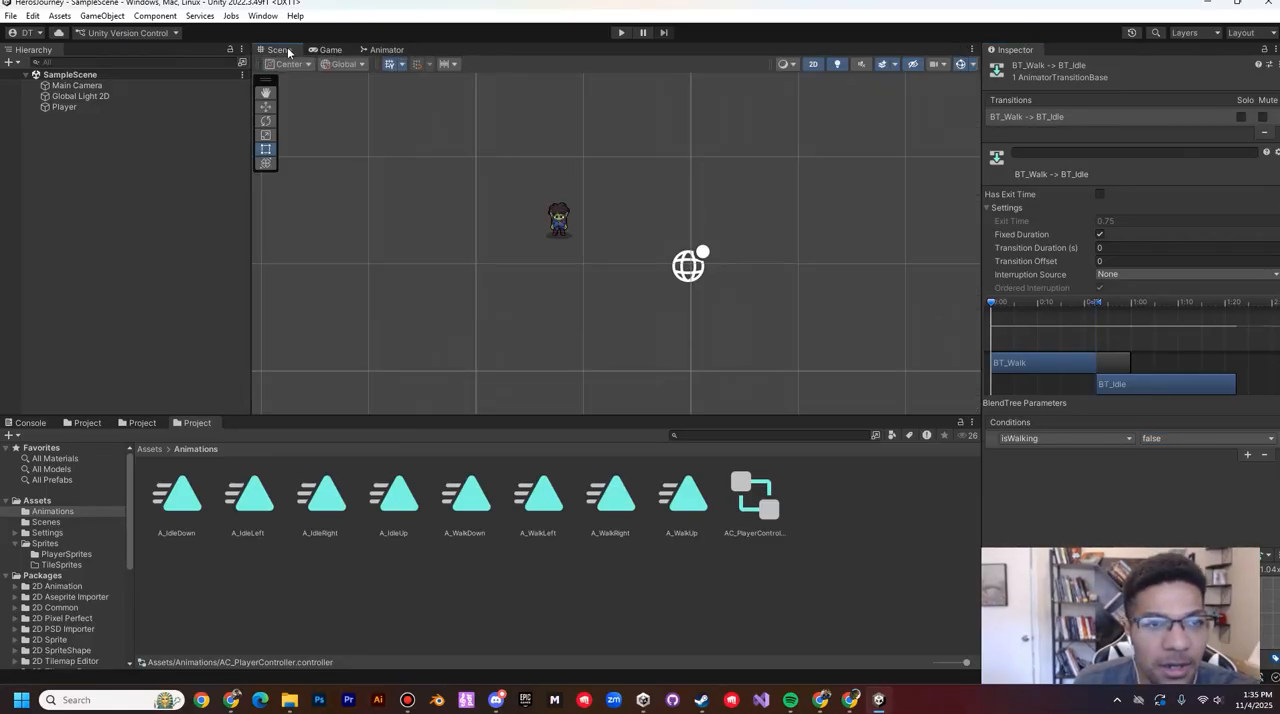
click(65, 106)
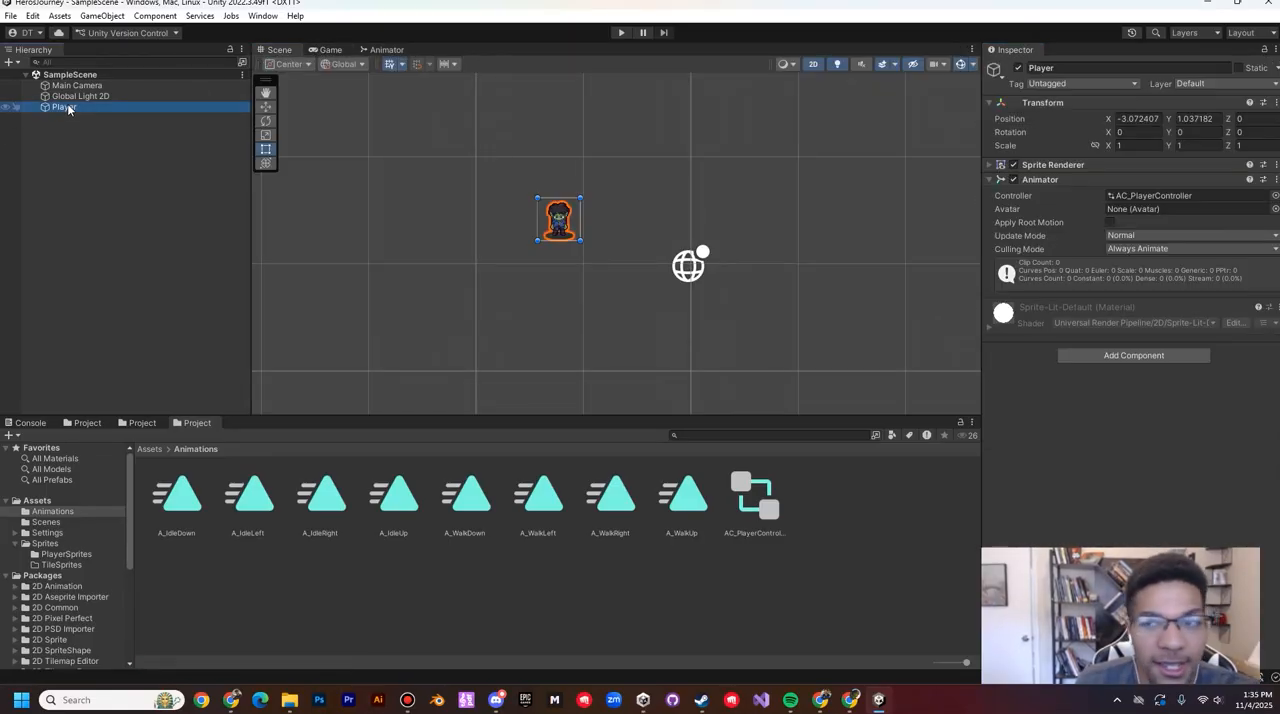
click(1056, 180)
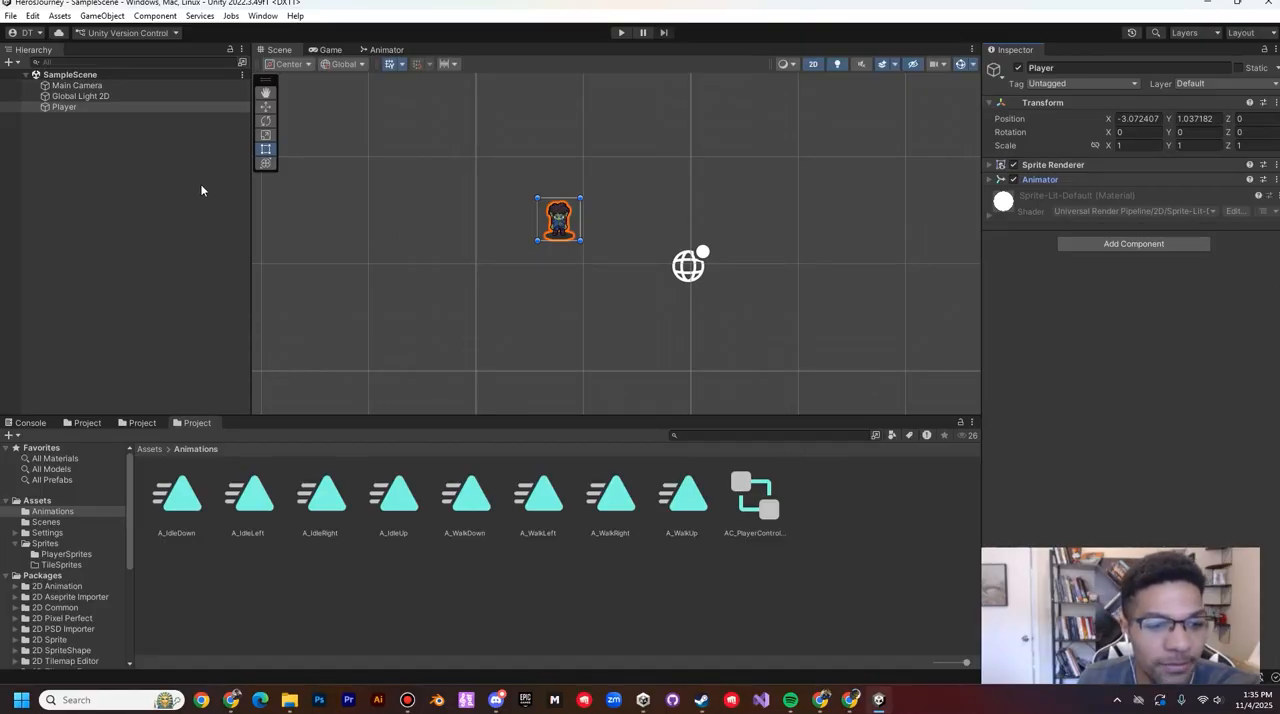
click(98, 107)
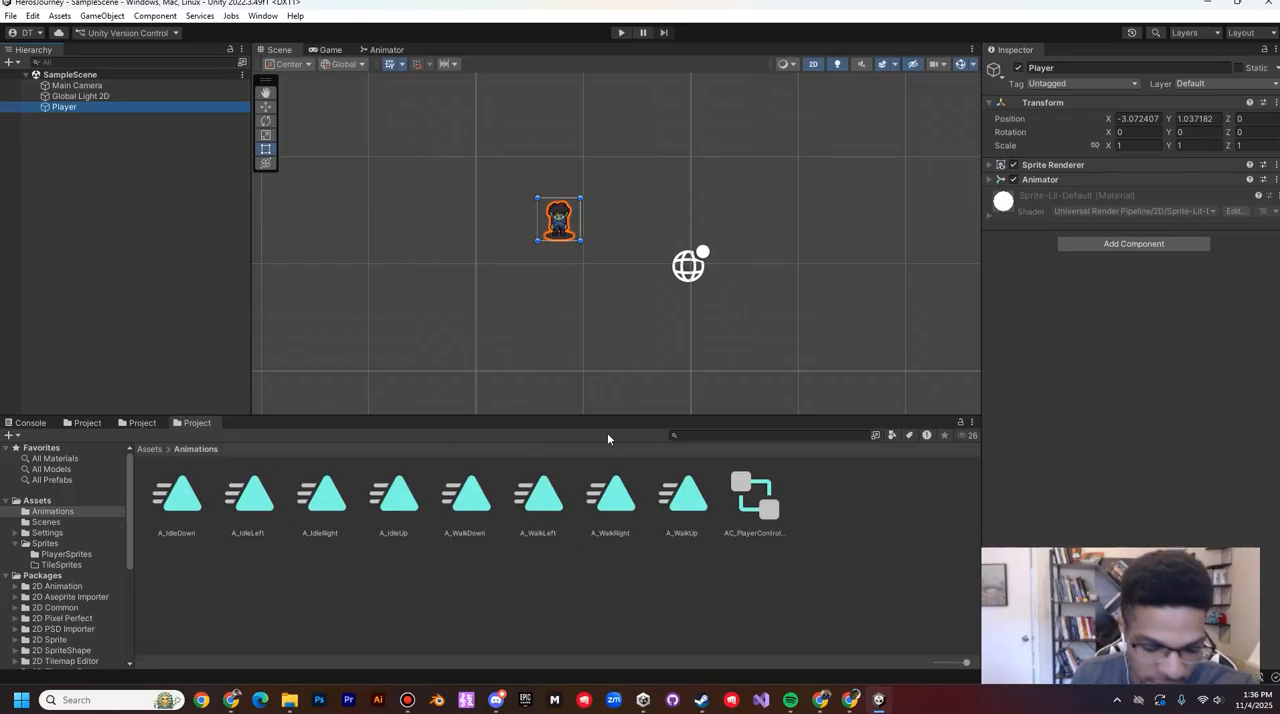
key(ctrl+6)
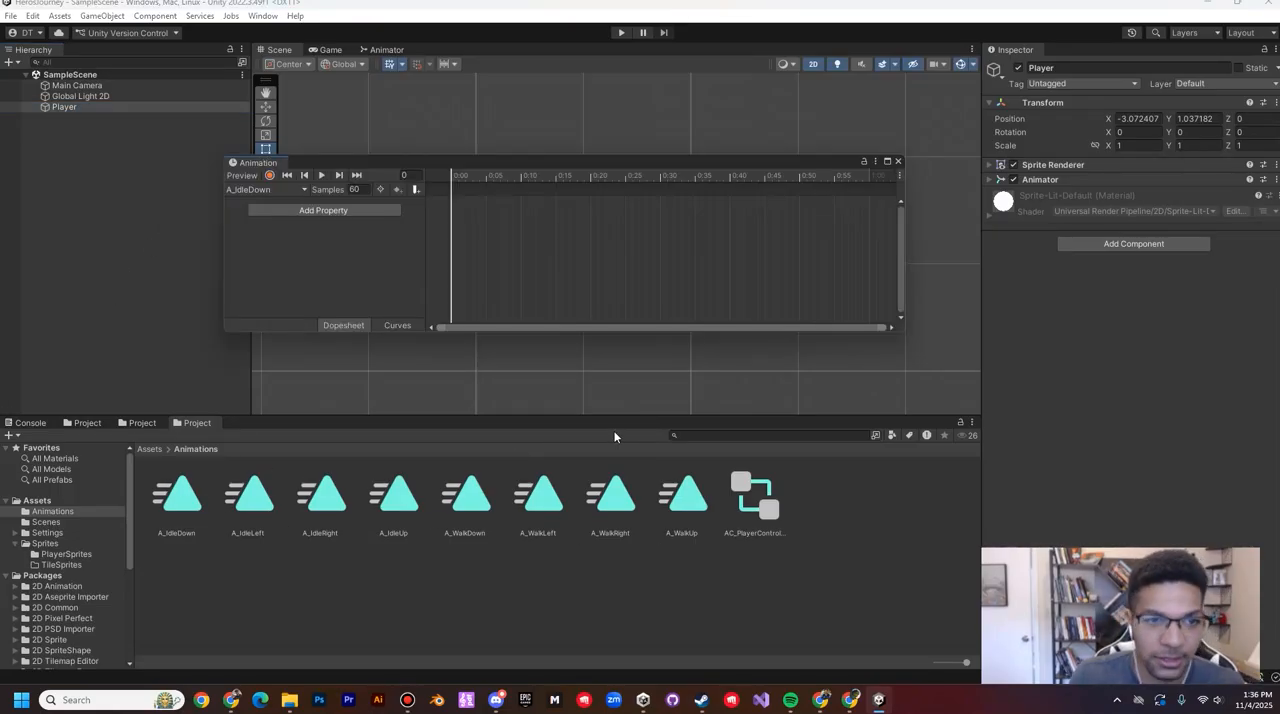
drag(540, 158, 580, 168)
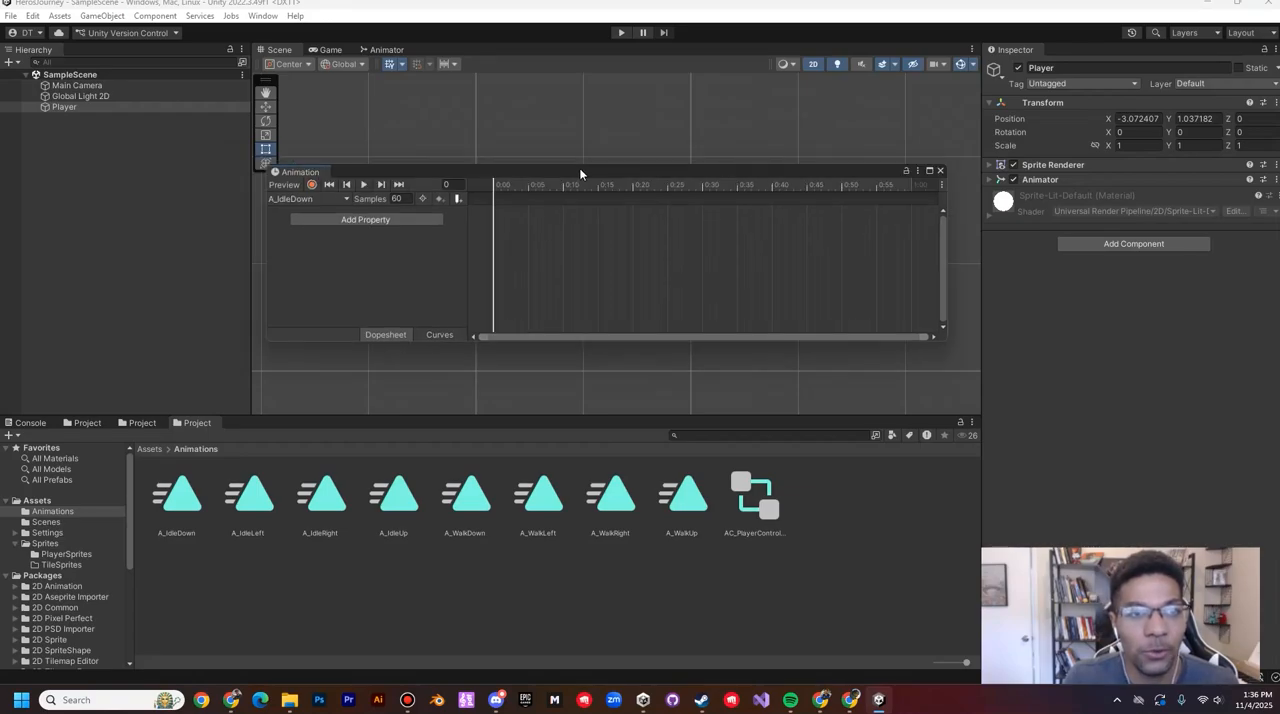
click(266, 17)
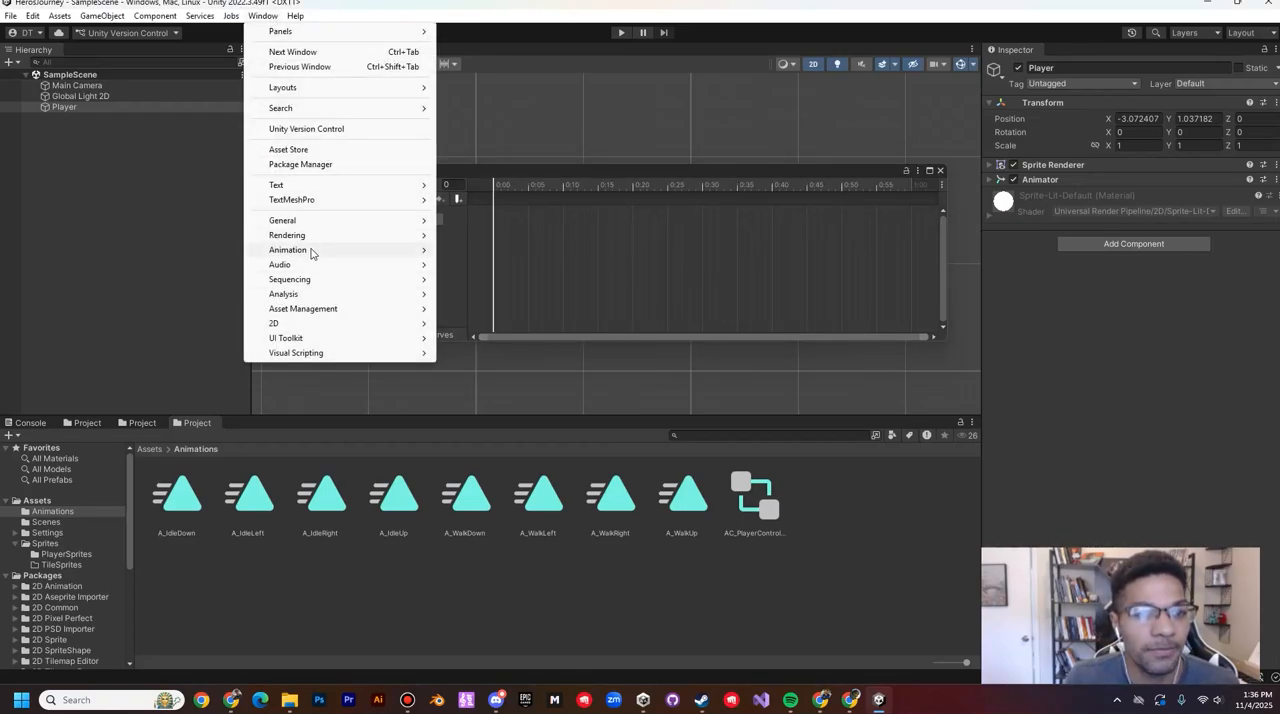
click(629, 171)
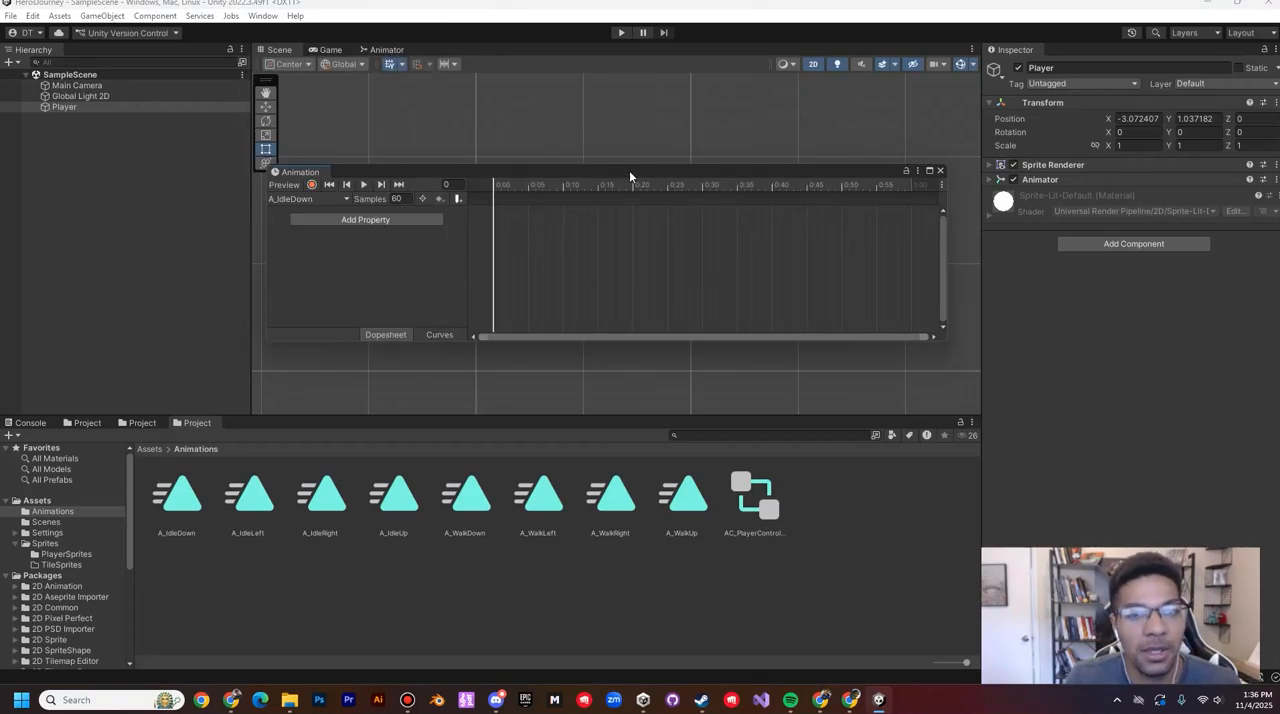
click(93, 105)
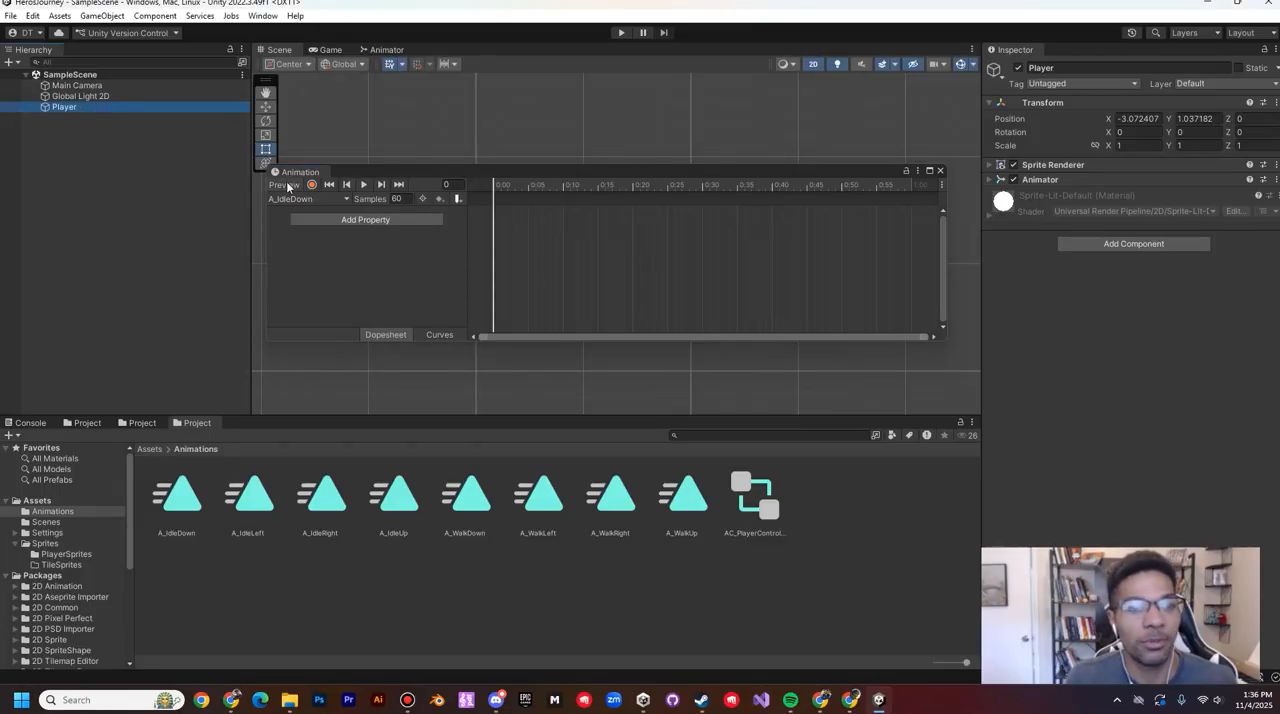
Step: Expand the GoblinHero_Sprites sheet in the PlayerSprites folder to show its individual sprites, keeping the Player selected
click(58, 554)
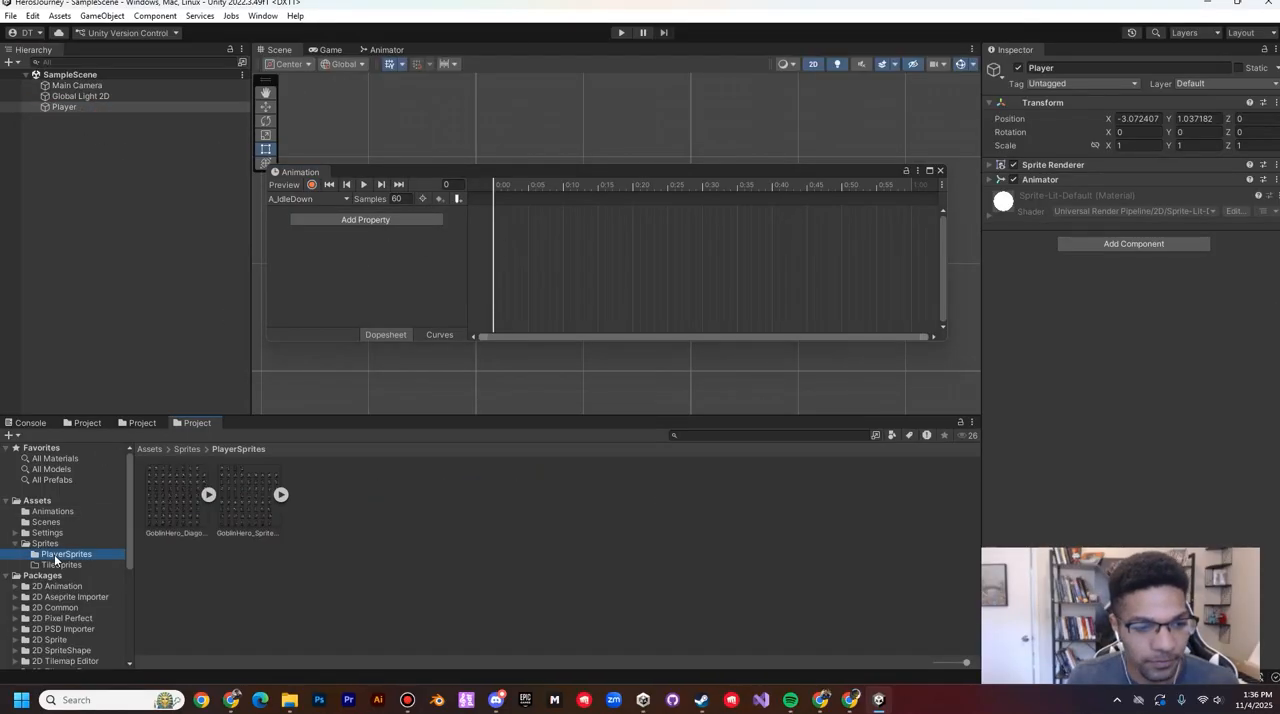
click(282, 494)
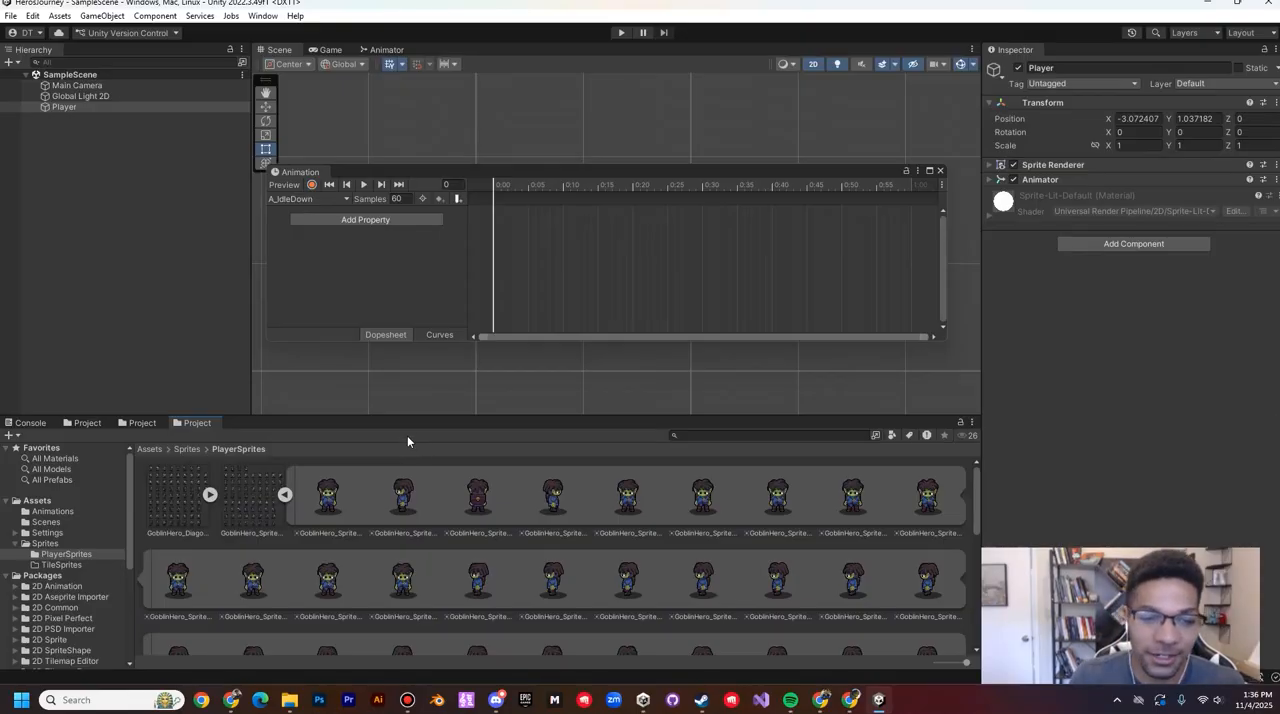
click(169, 321)
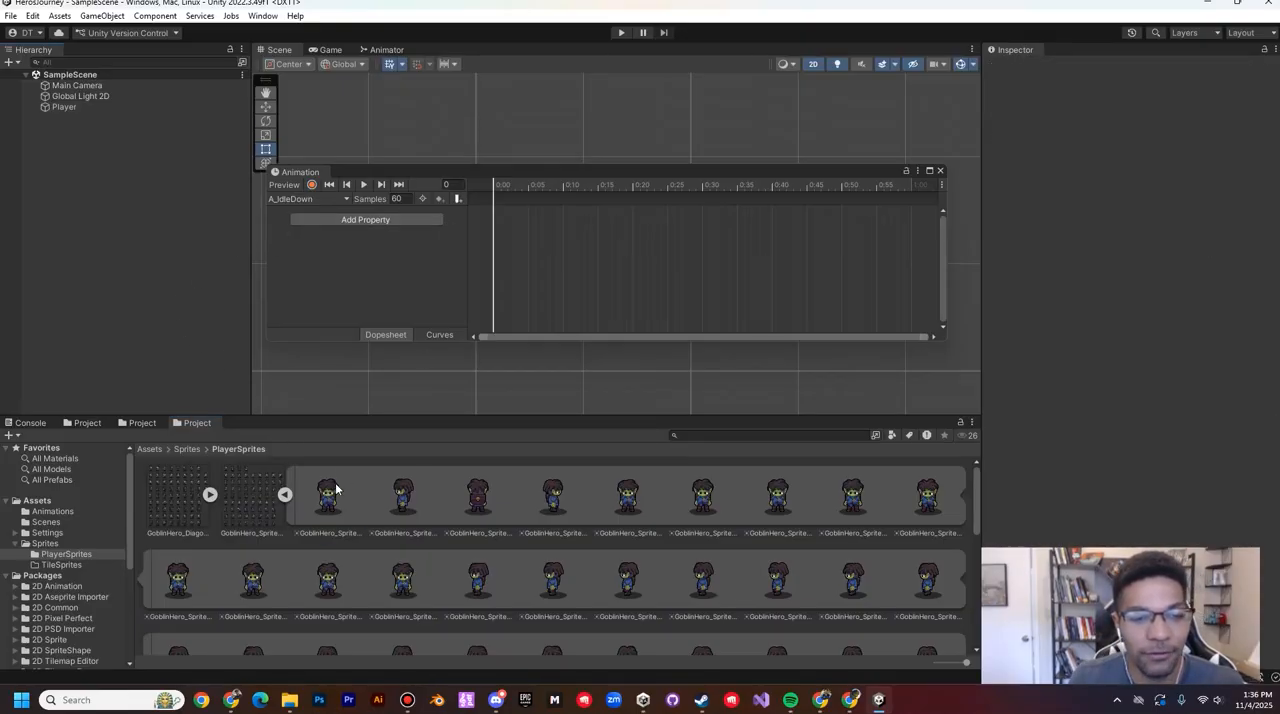
mouse_move(336, 489)
mouse_down()
mouse_move(526, 264)
mouse_move(343, 449)
mouse_move(324, 500)
mouse_up()
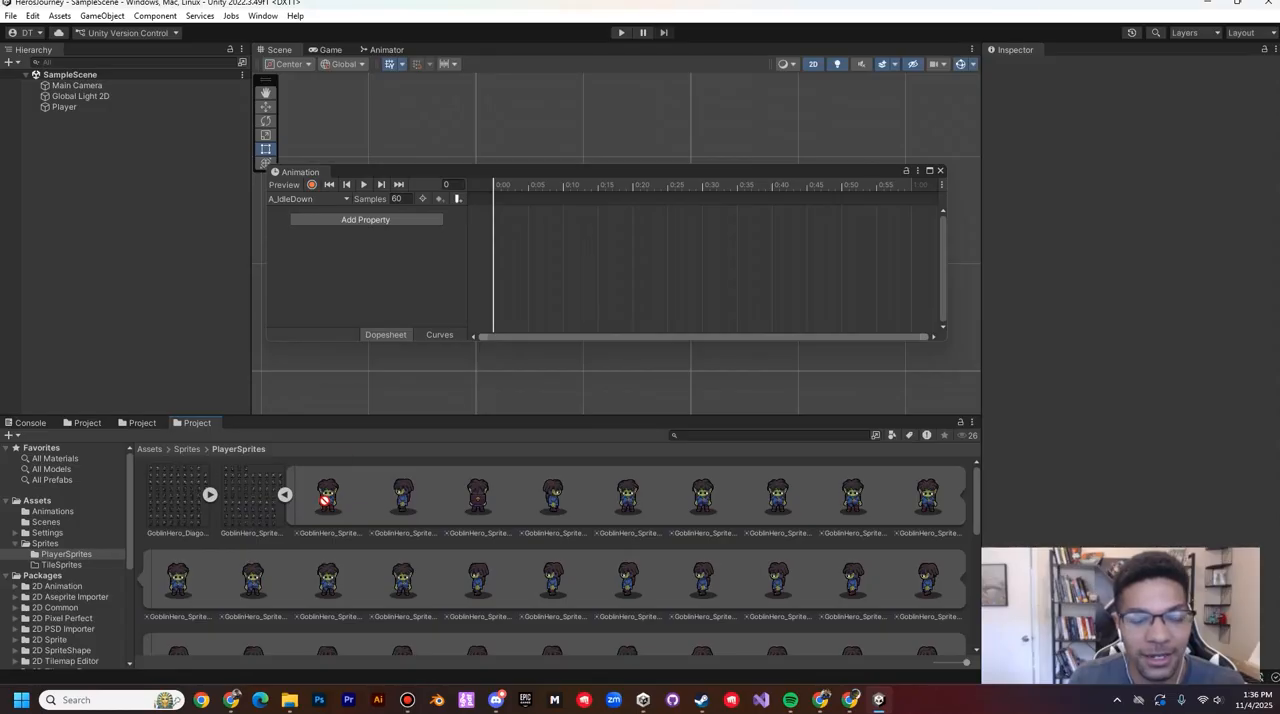
click(67, 109)
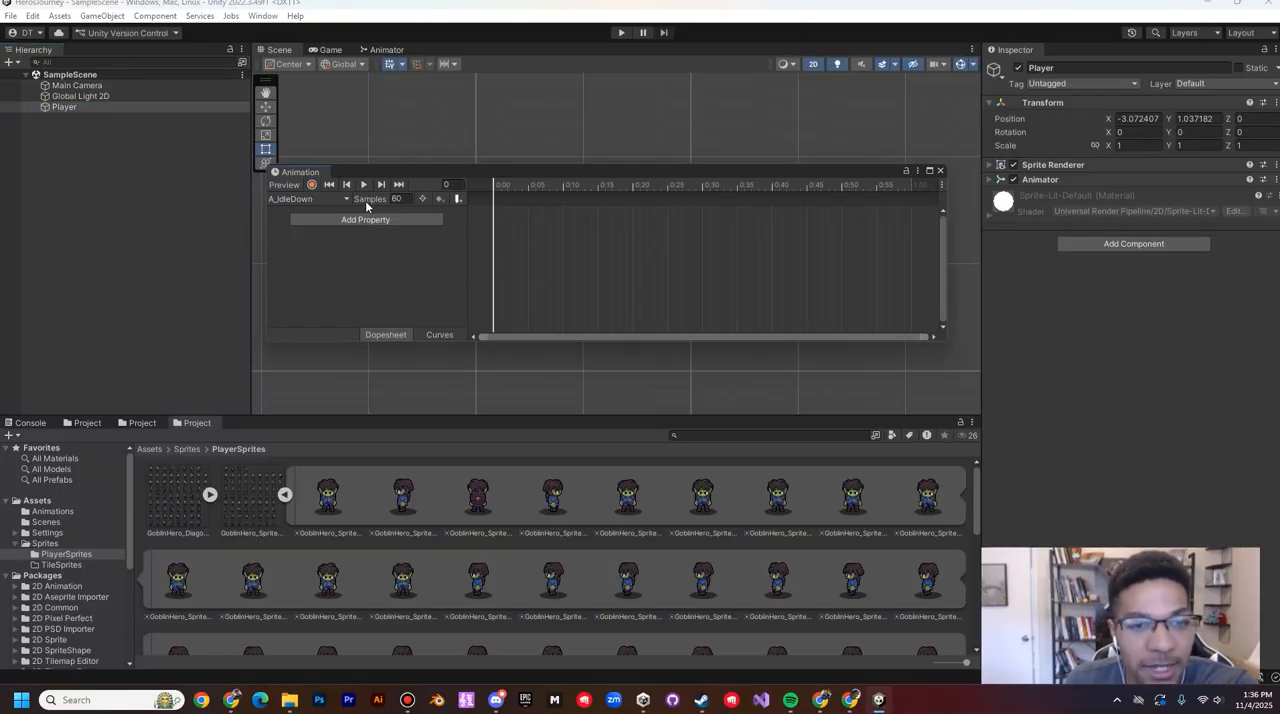
Step: Set the A_IdleDown clip's sample rate to 8 and shift the Animation window slightly up and to the left
click(400, 198)
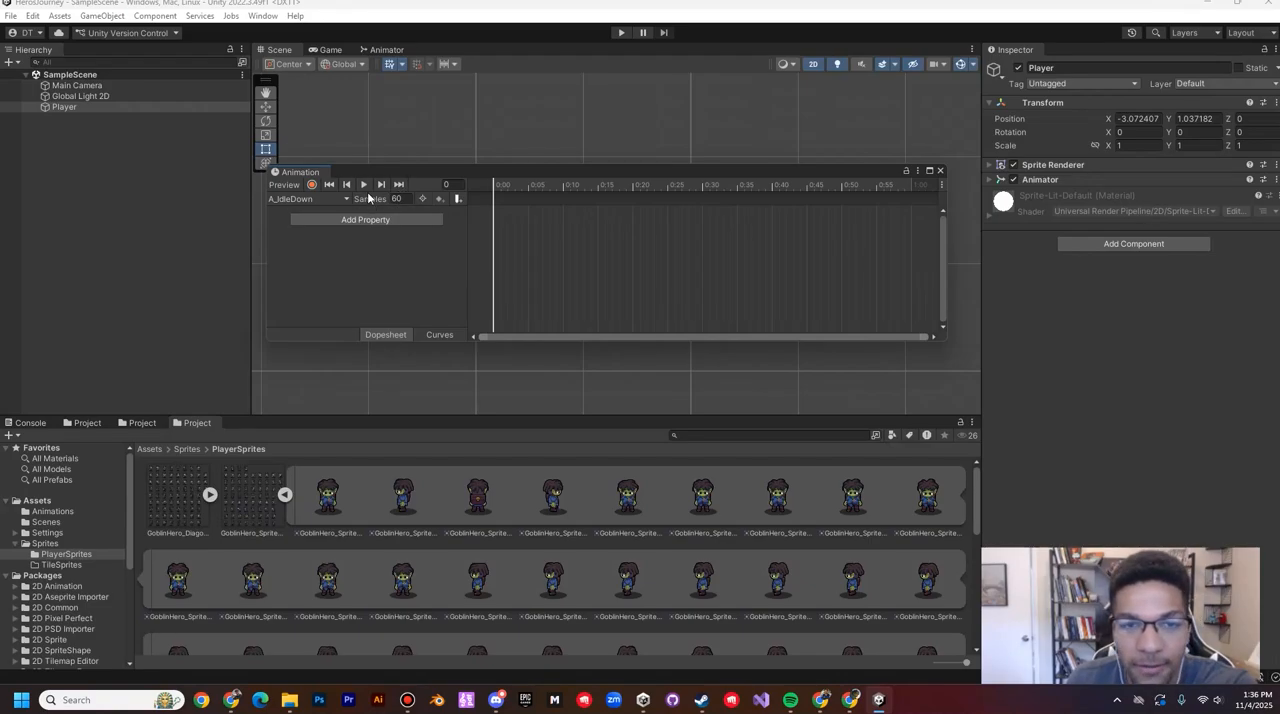
click(944, 186)
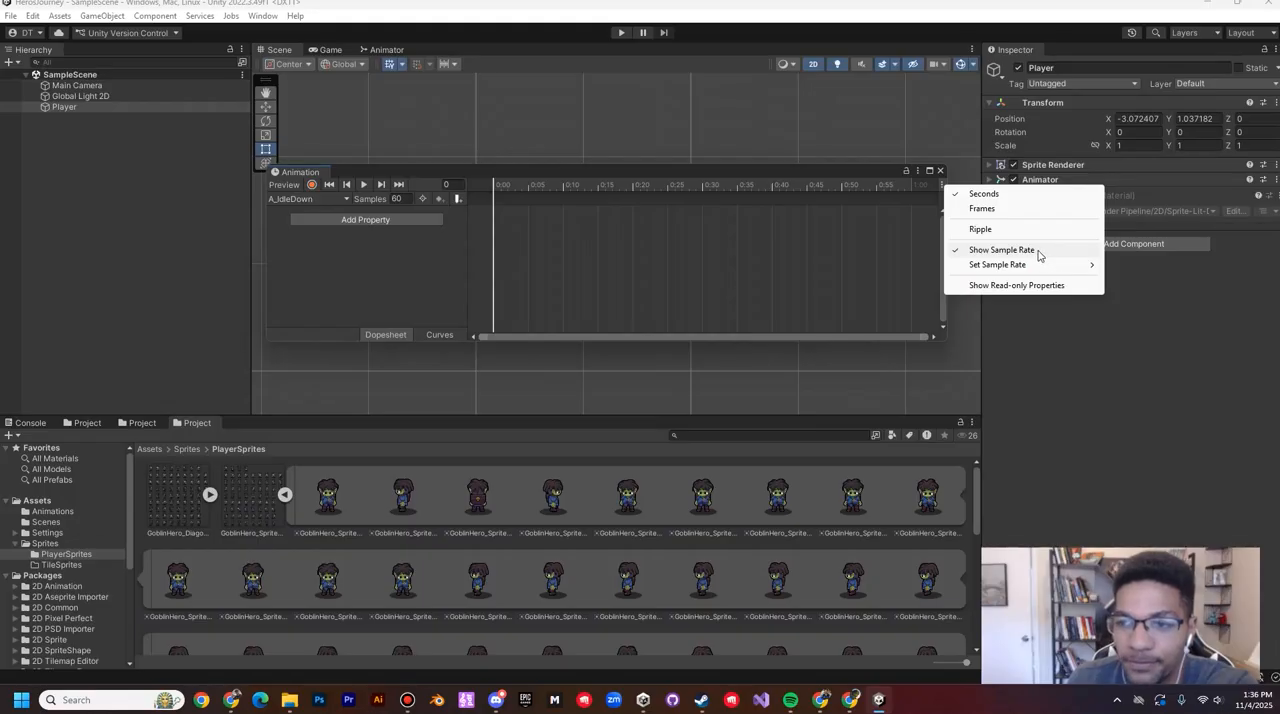
click(400, 199)
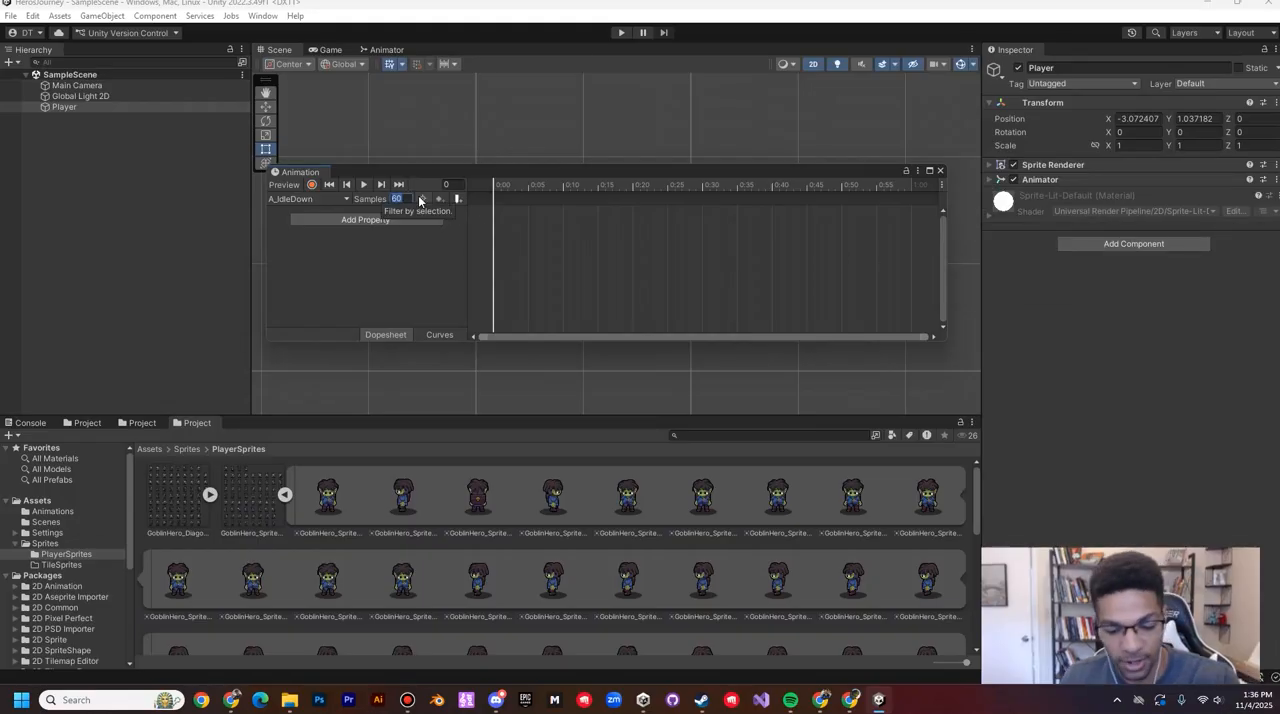
text(8)
key(Return)
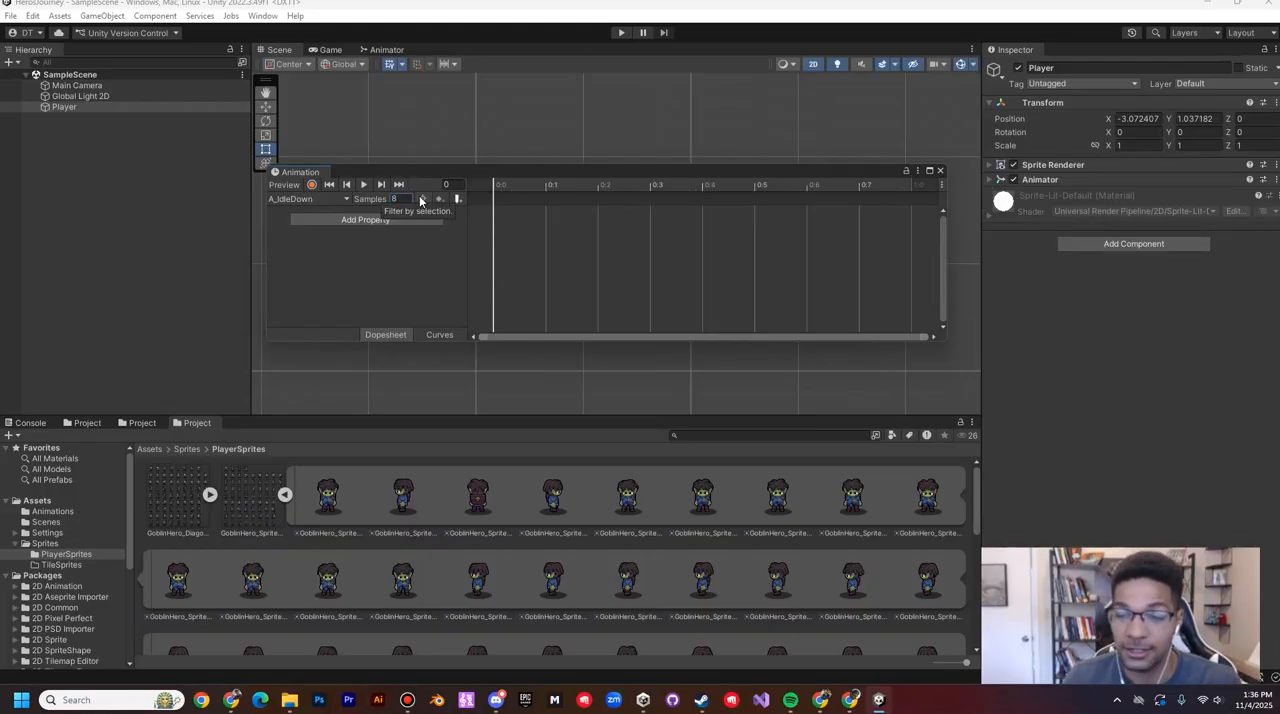
drag(485, 171, 452, 158)
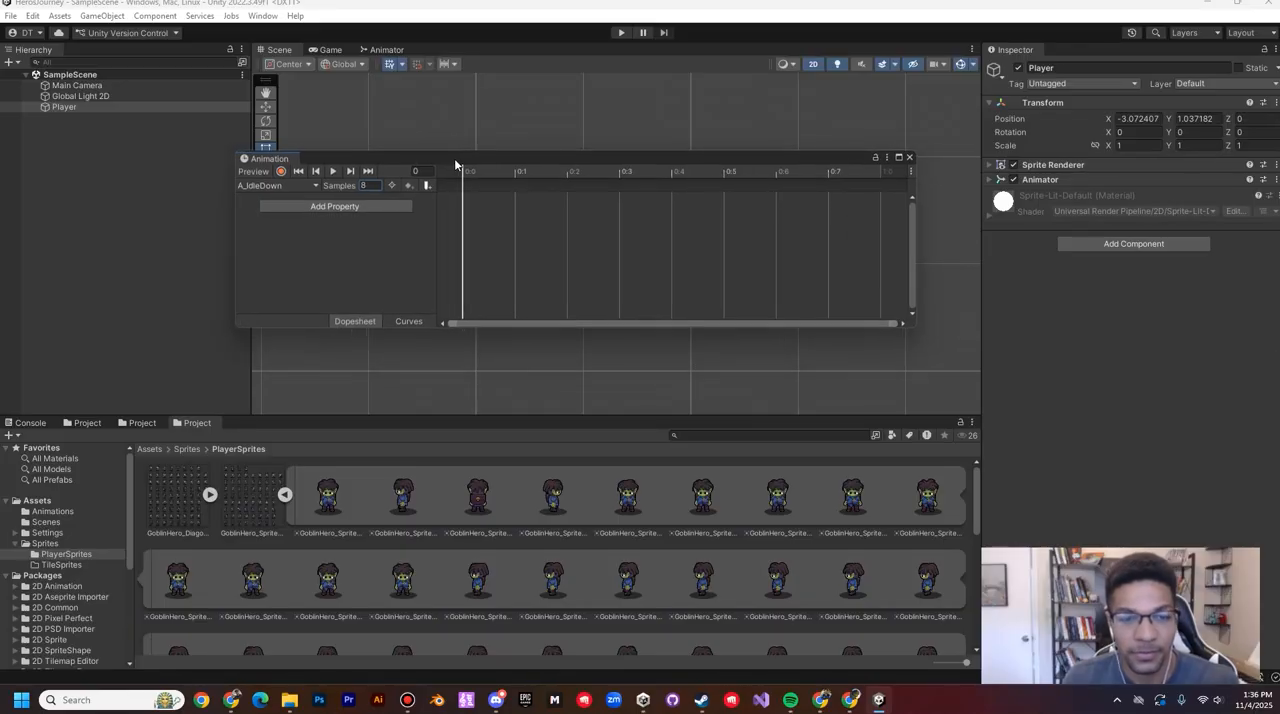
Step: Add the nine consecutive down-facing sprites starting with GoblinHero_Sprites (1)_4 to the A_IdleDown clip, beginning at frame 0
click(312, 186)
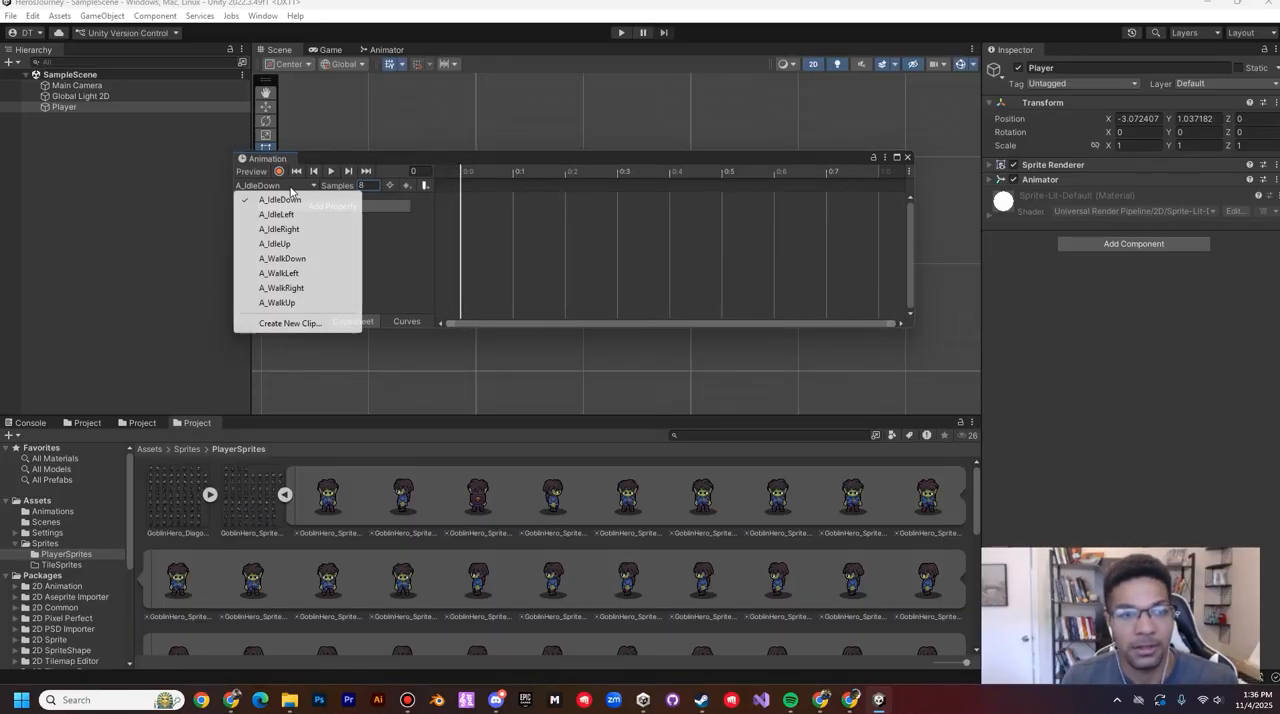
click(285, 202)
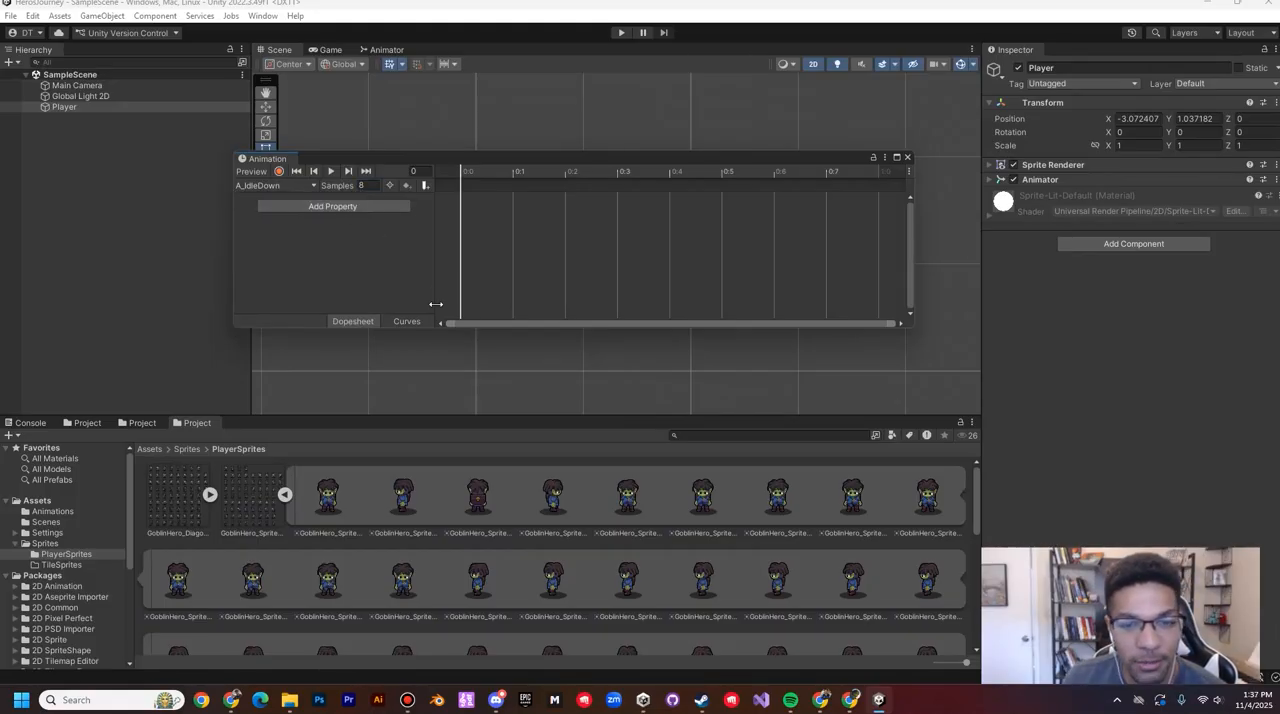
click(628, 495)
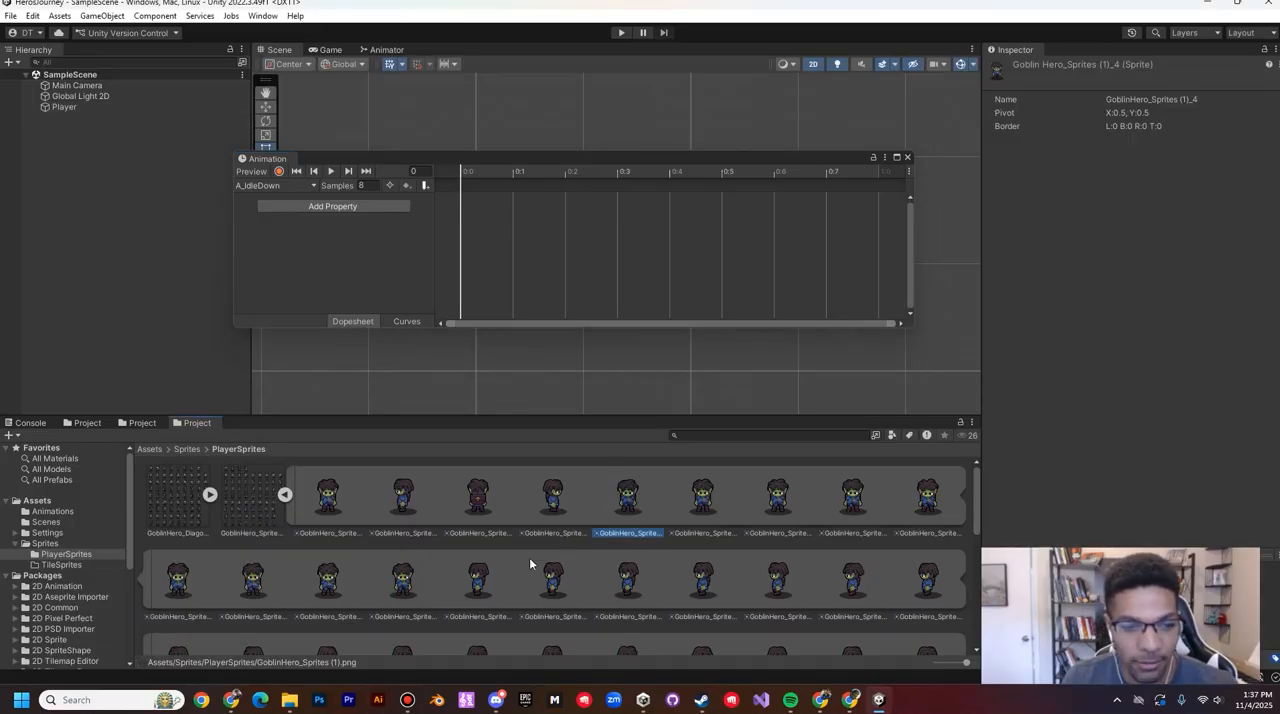
shift+click(404, 585)
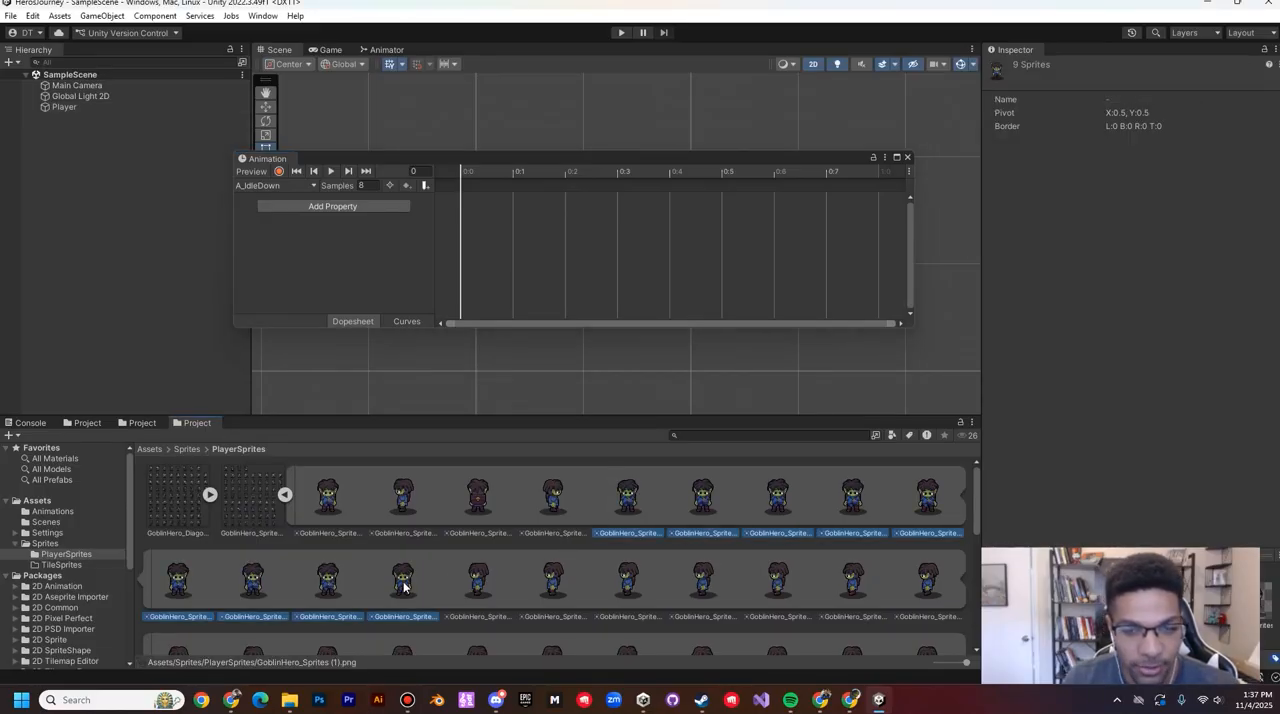
click(628, 495)
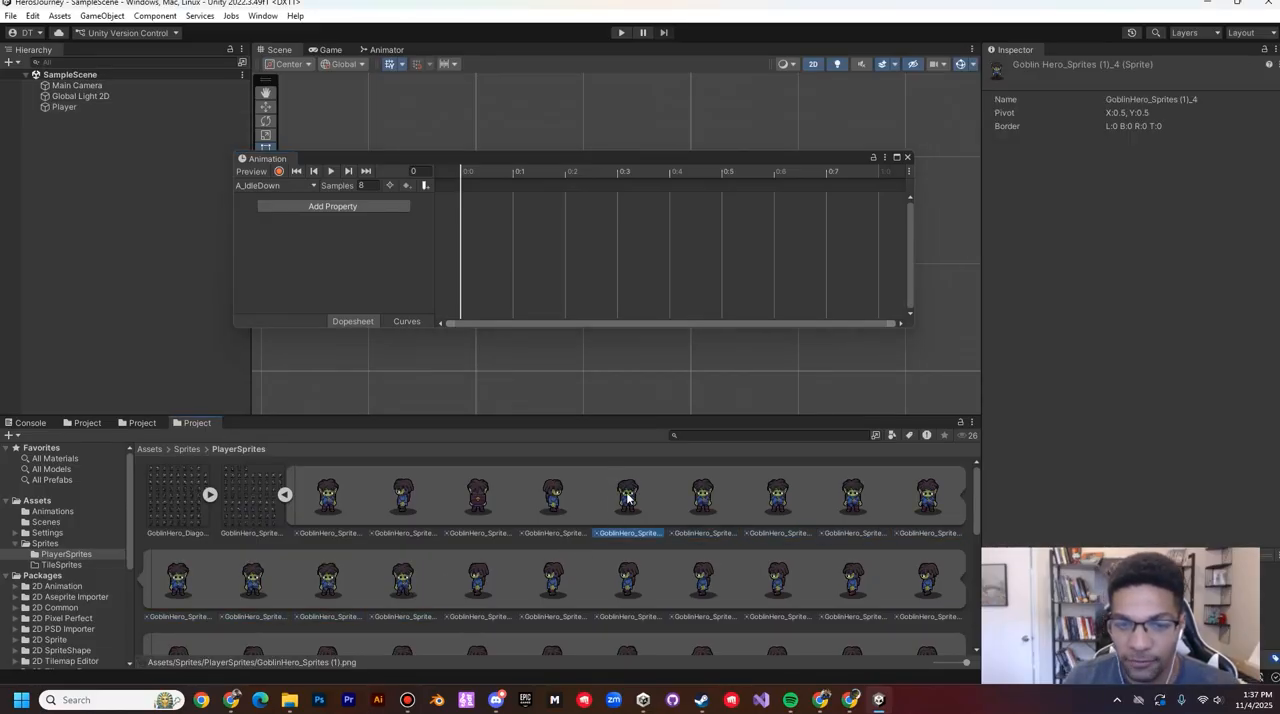
shift+click(405, 588)
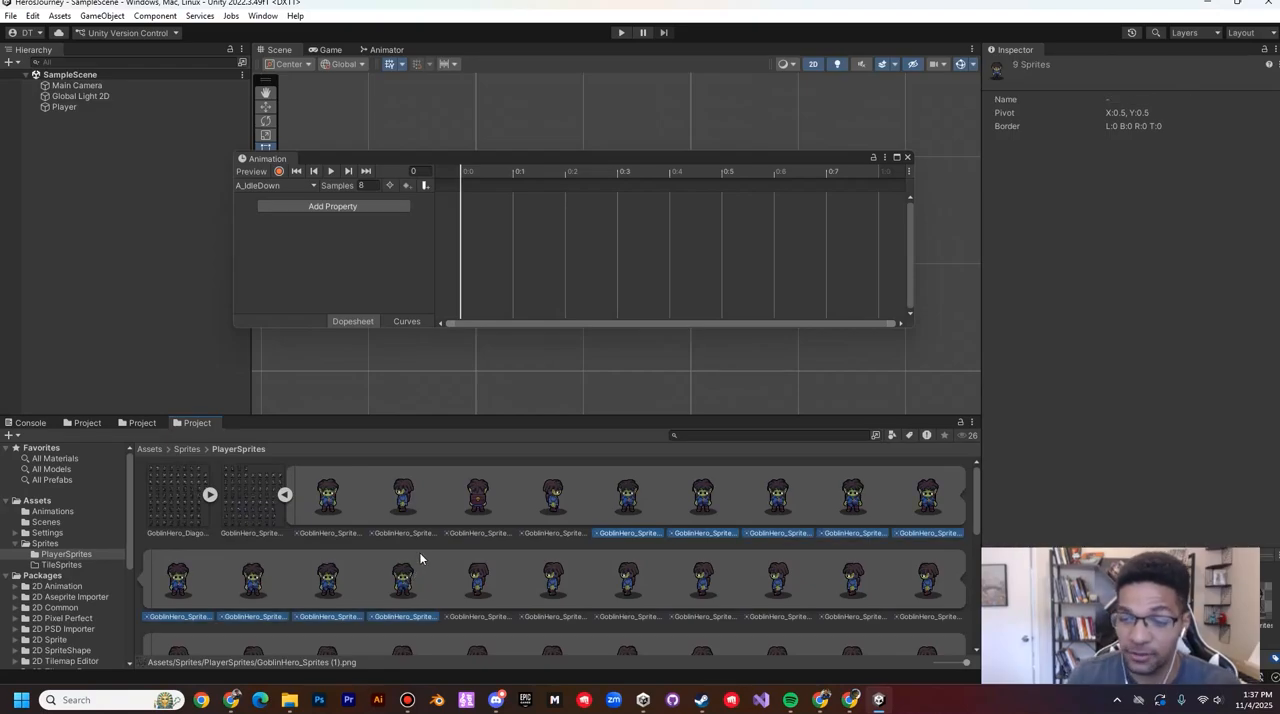
drag(649, 518, 460, 190)
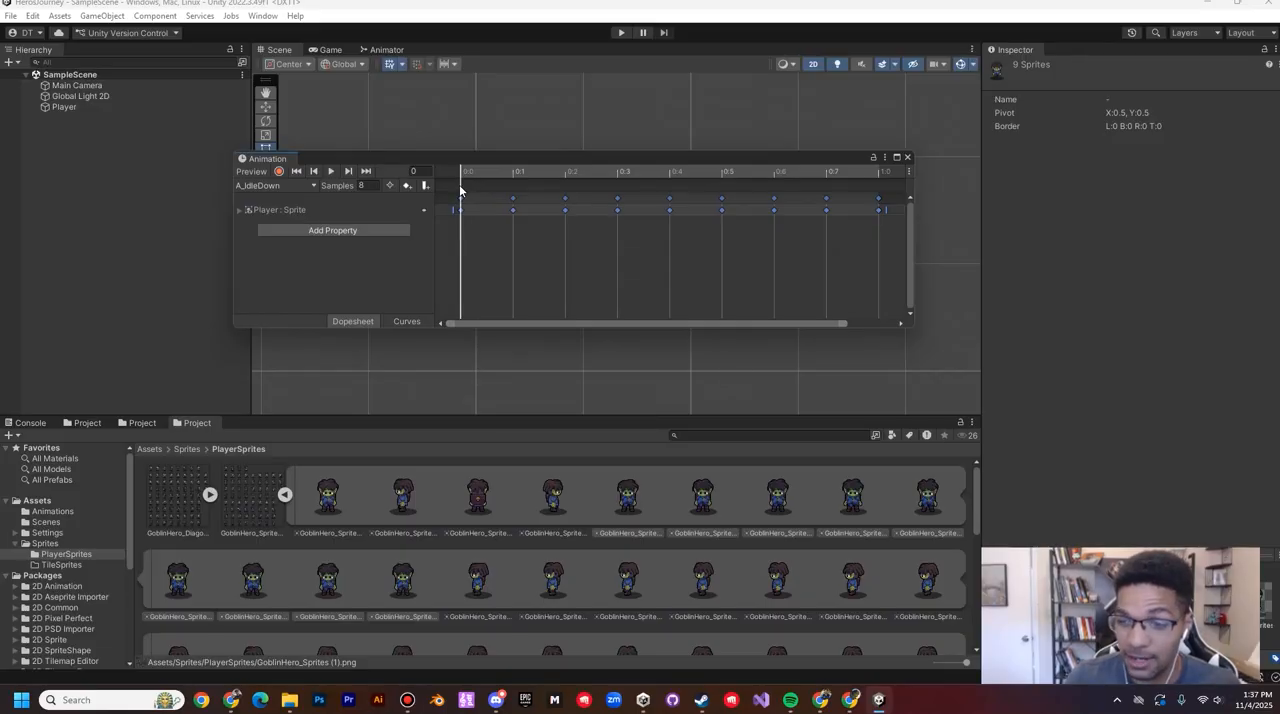
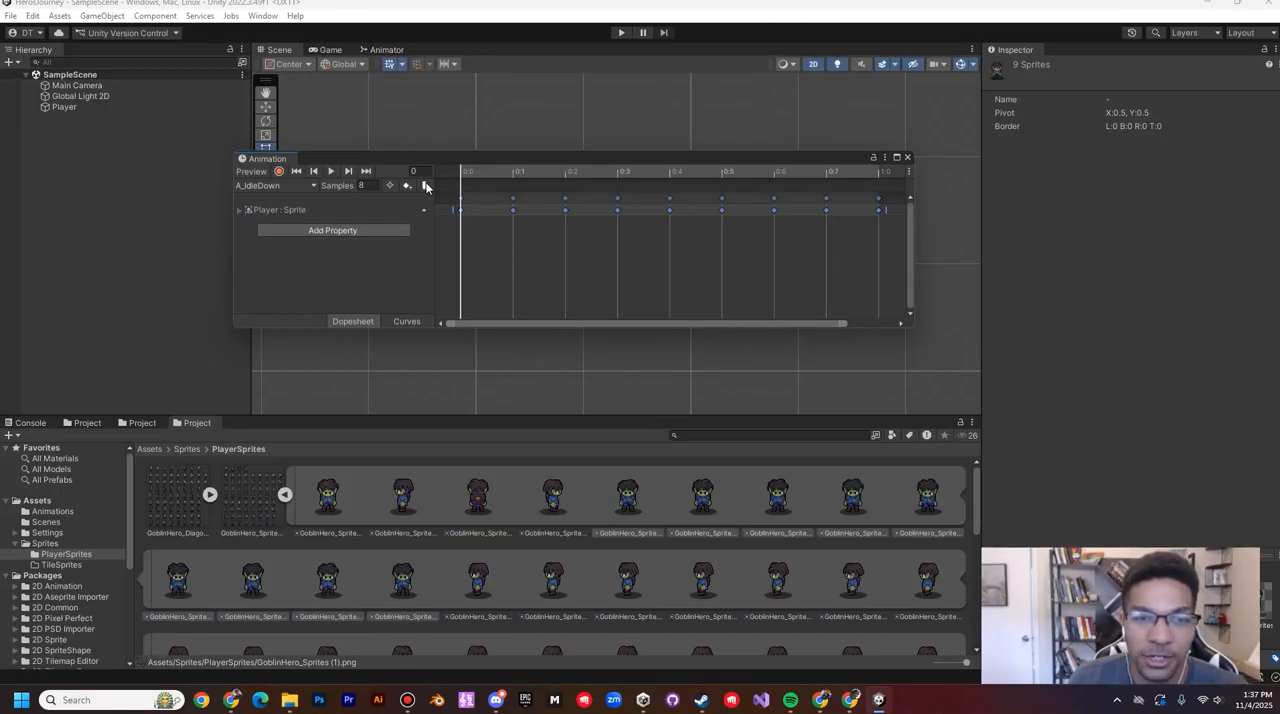
click(478, 186)
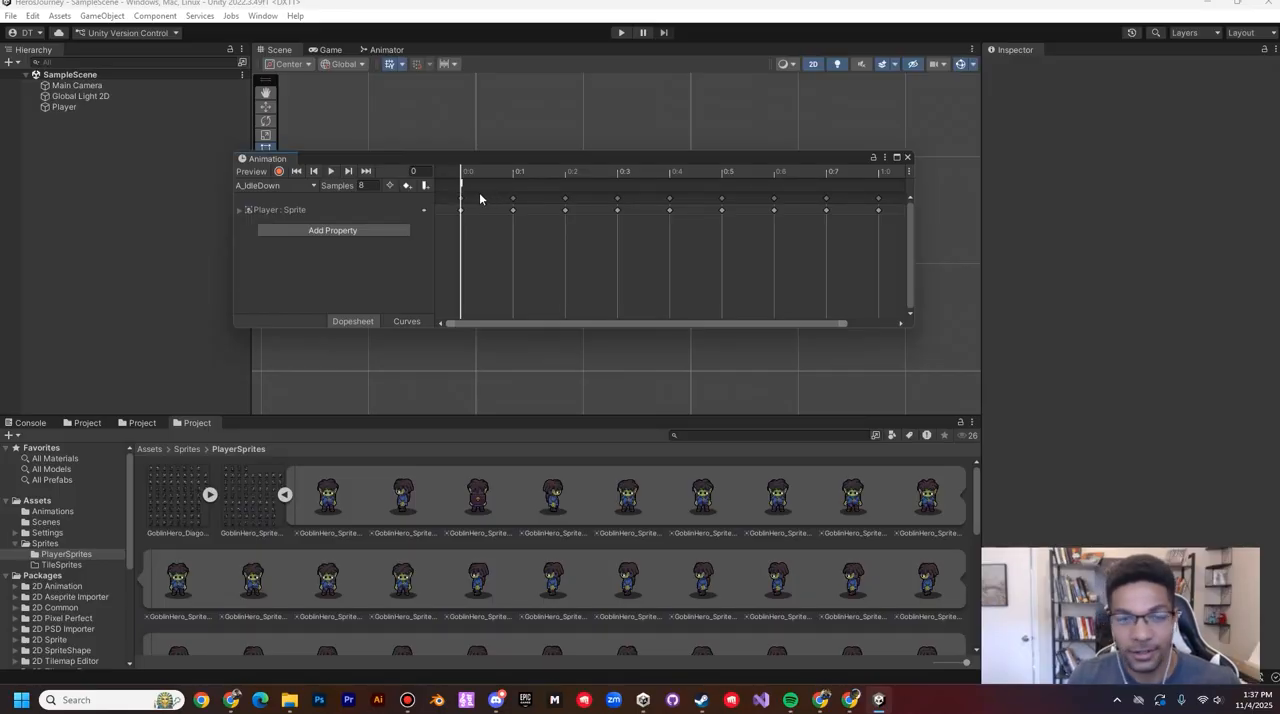
double_click(462, 188)
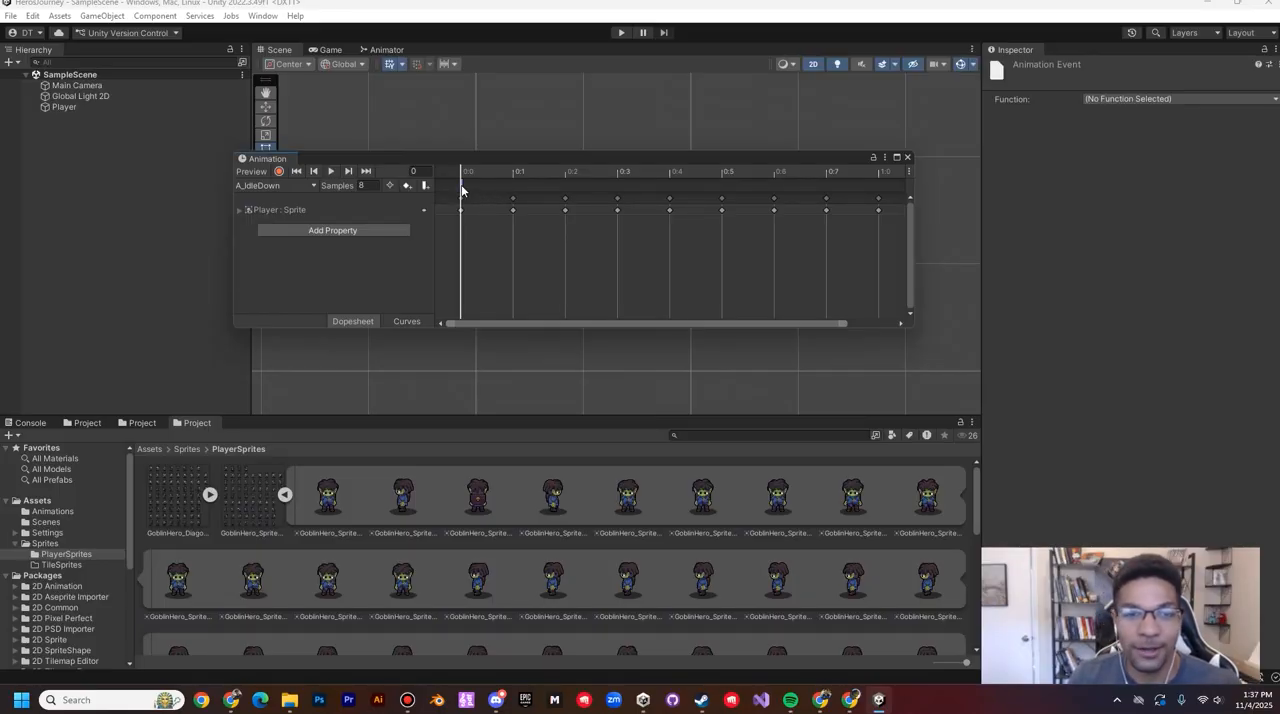
key(Delete)
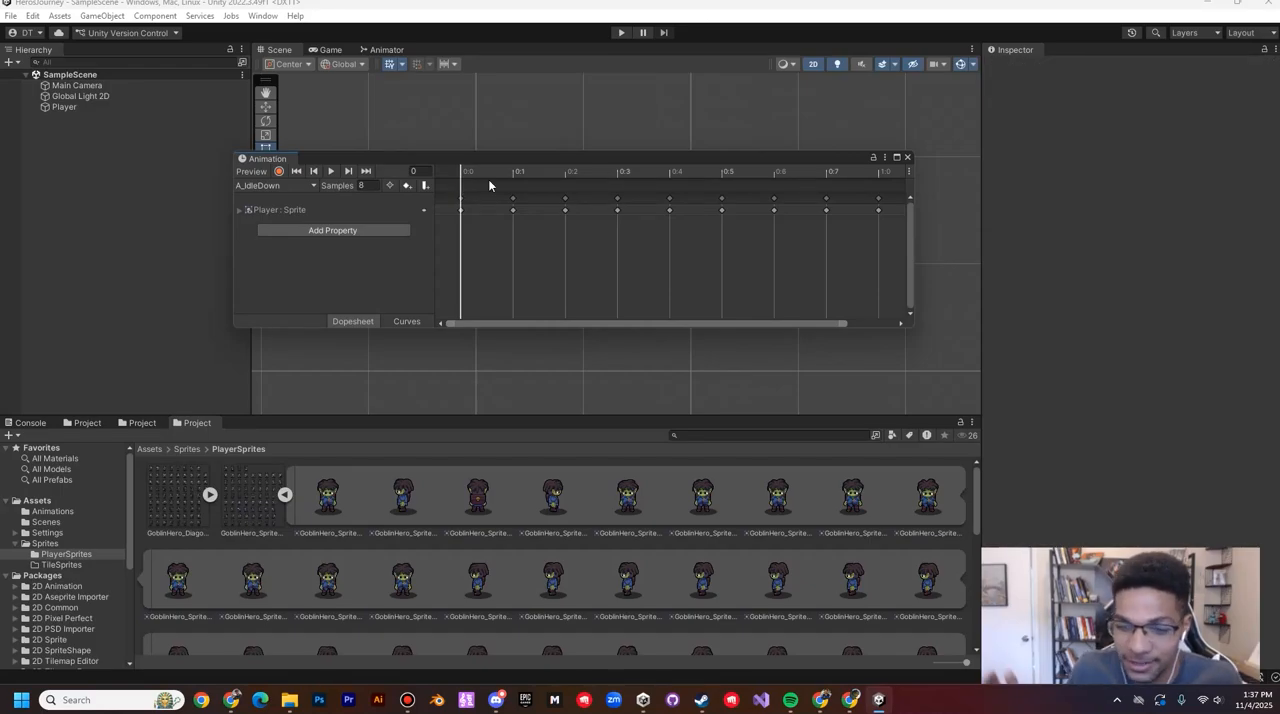
Step: Fill the A_IdleLeft clip from frame 0 with the nine left-facing sprites starting at GoblinHero_Sprites (1)_13, and set its sample rate to 8
click(275, 185)
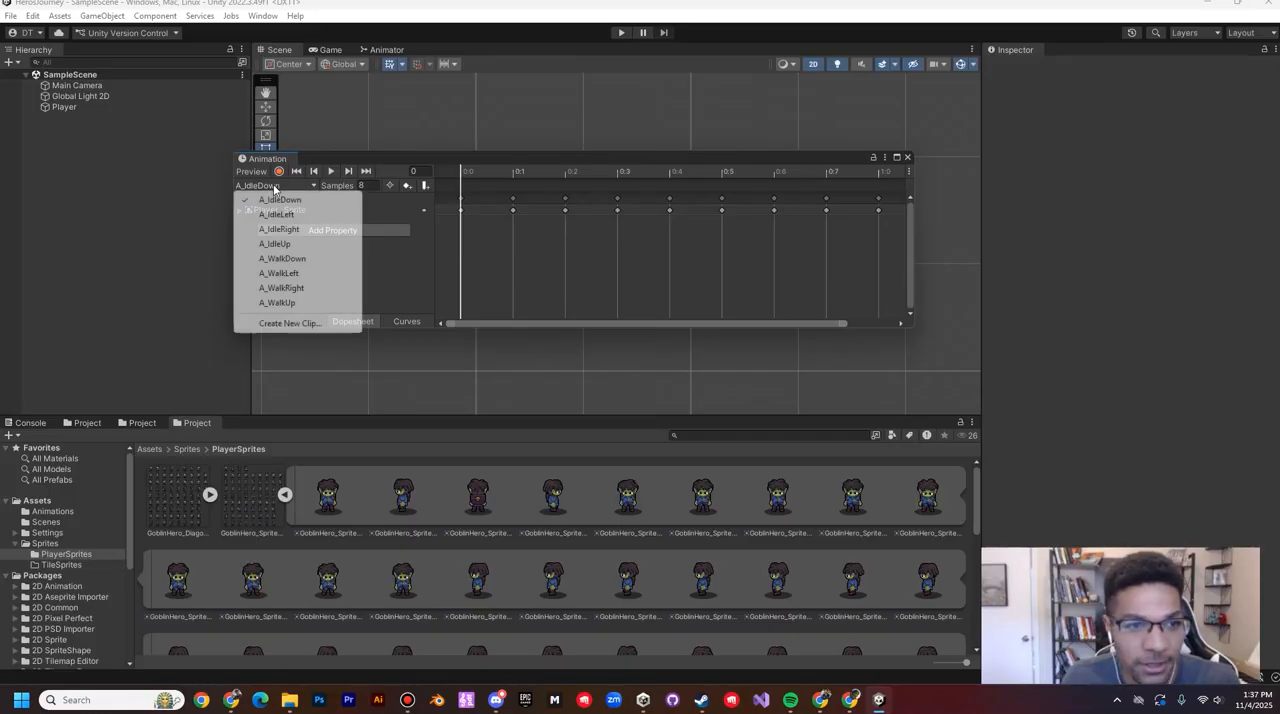
click(281, 214)
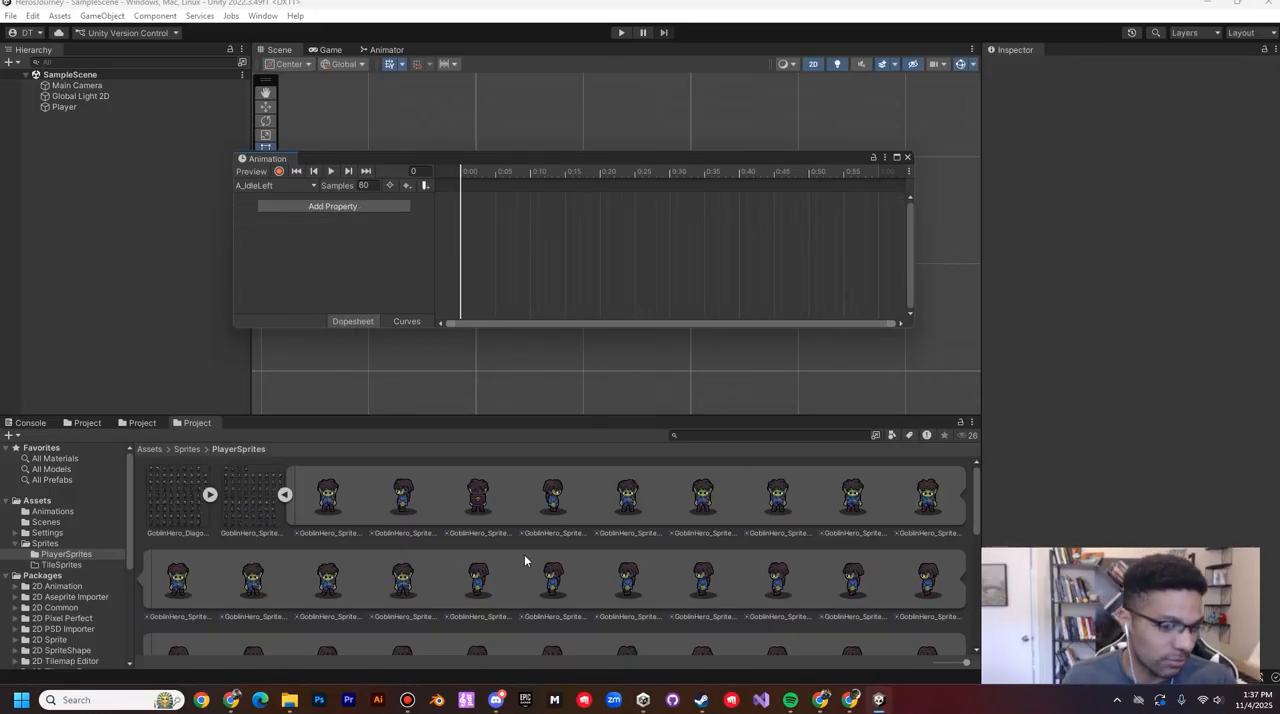
click(479, 578)
scroll(482, 560, down, 1)
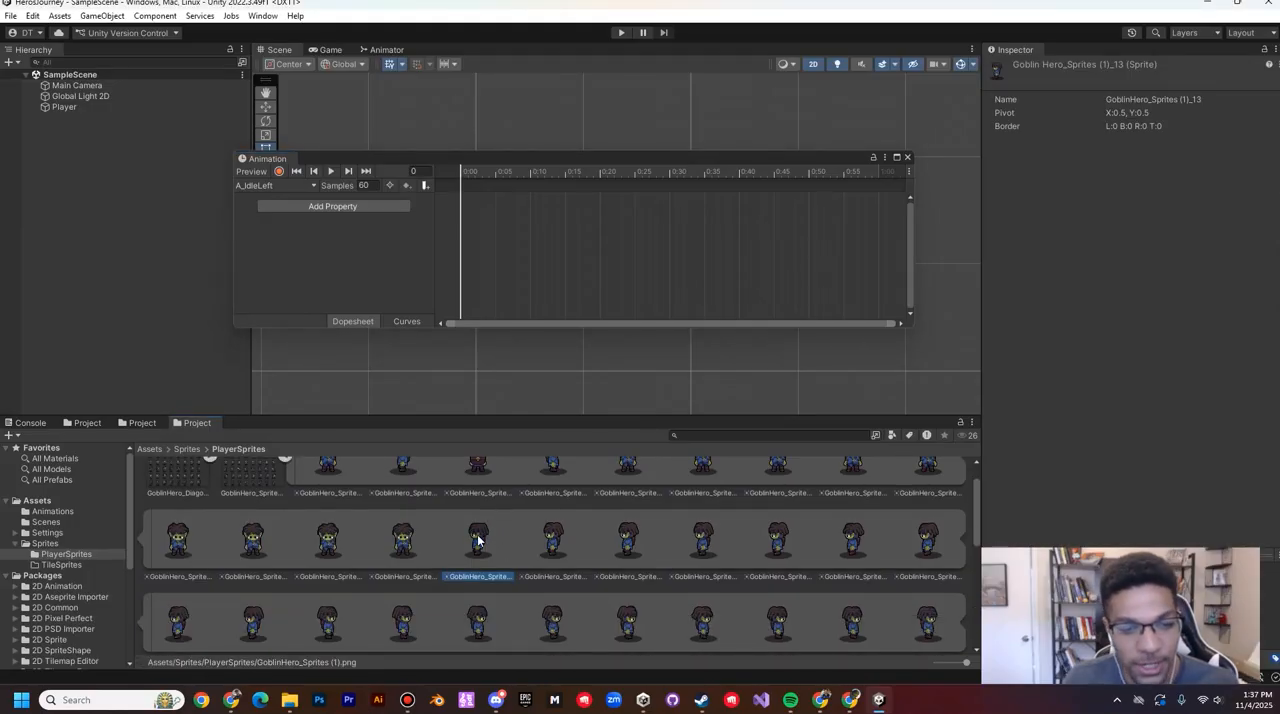
shift+click(259, 619)
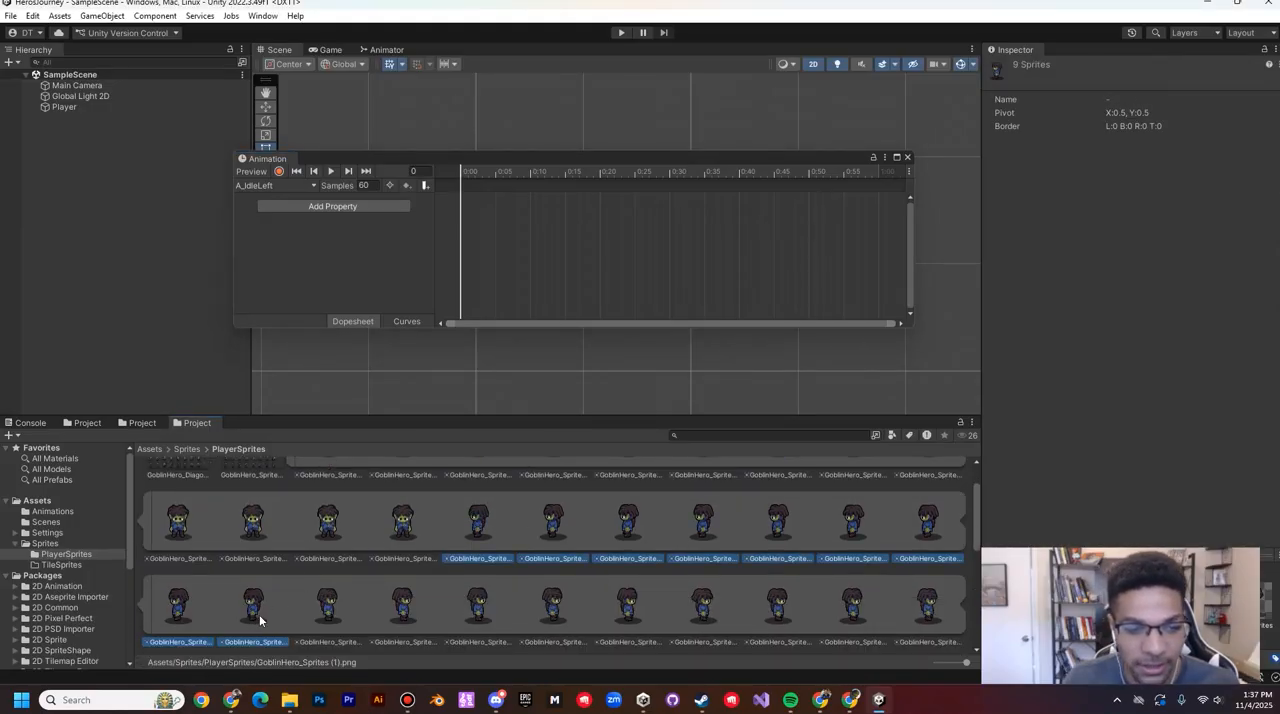
drag(493, 516, 462, 190)
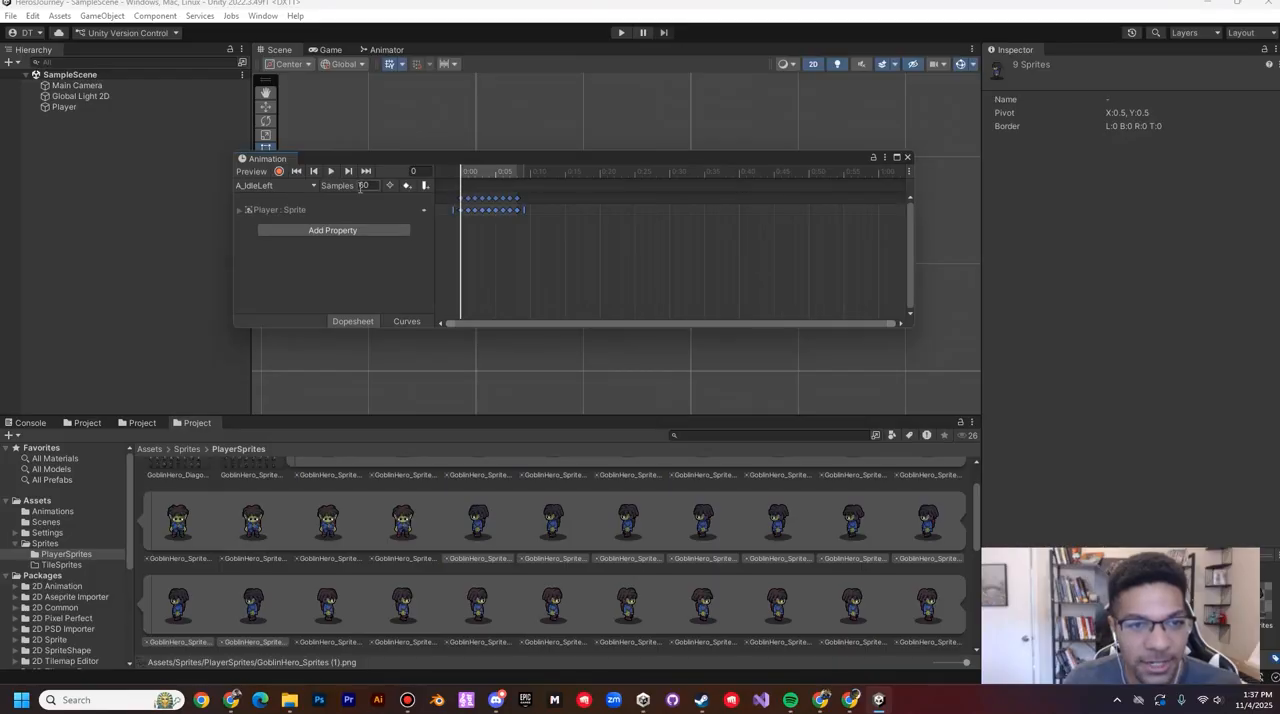
text(8)
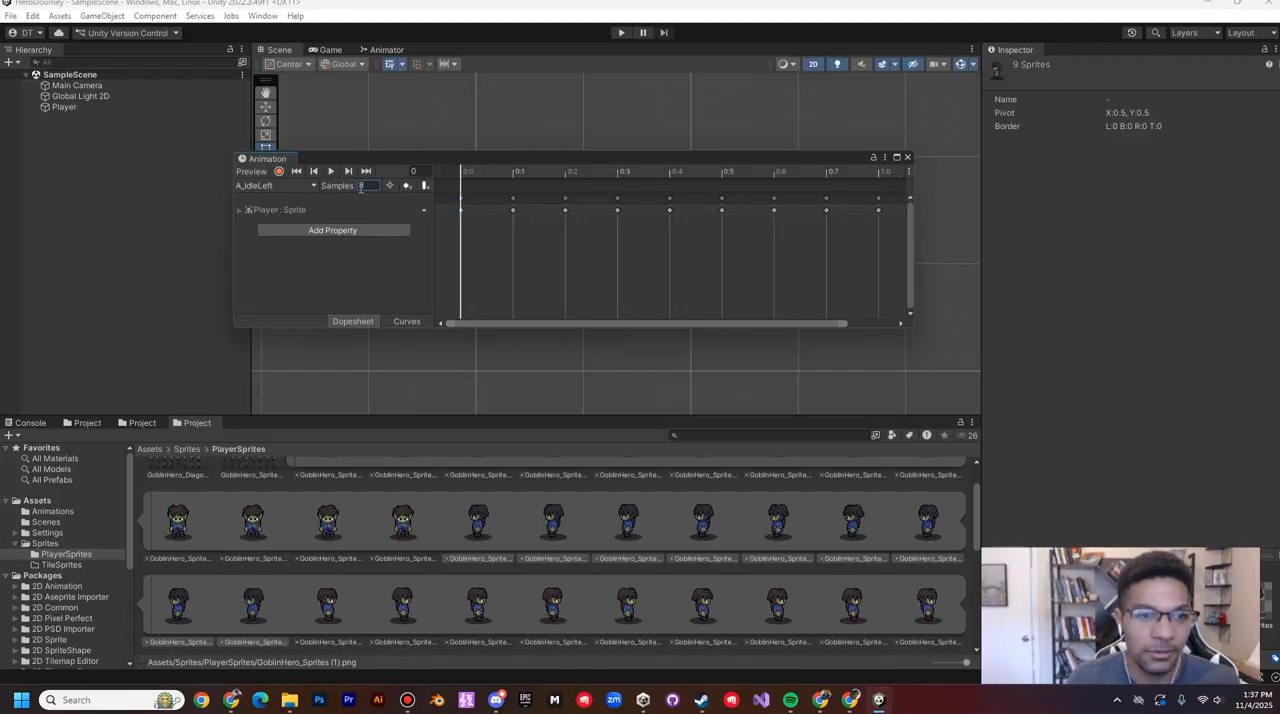
Step: Fill the A_IdleRight clip from frame 0 with the nine right-facing sprites starting at GoblinHero_Sprites (1)_22, and set its sample rate to 8
click(288, 185)
click(290, 229)
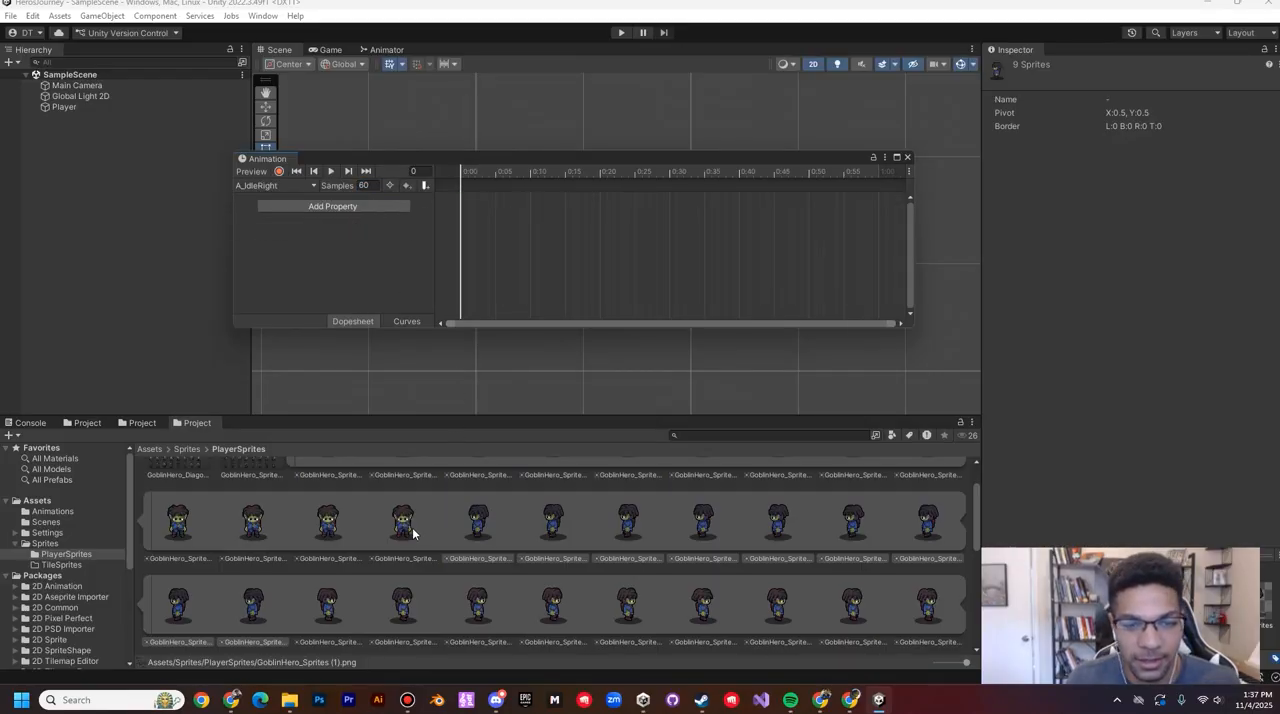
click(301, 607)
scroll(884, 607, down, 1)
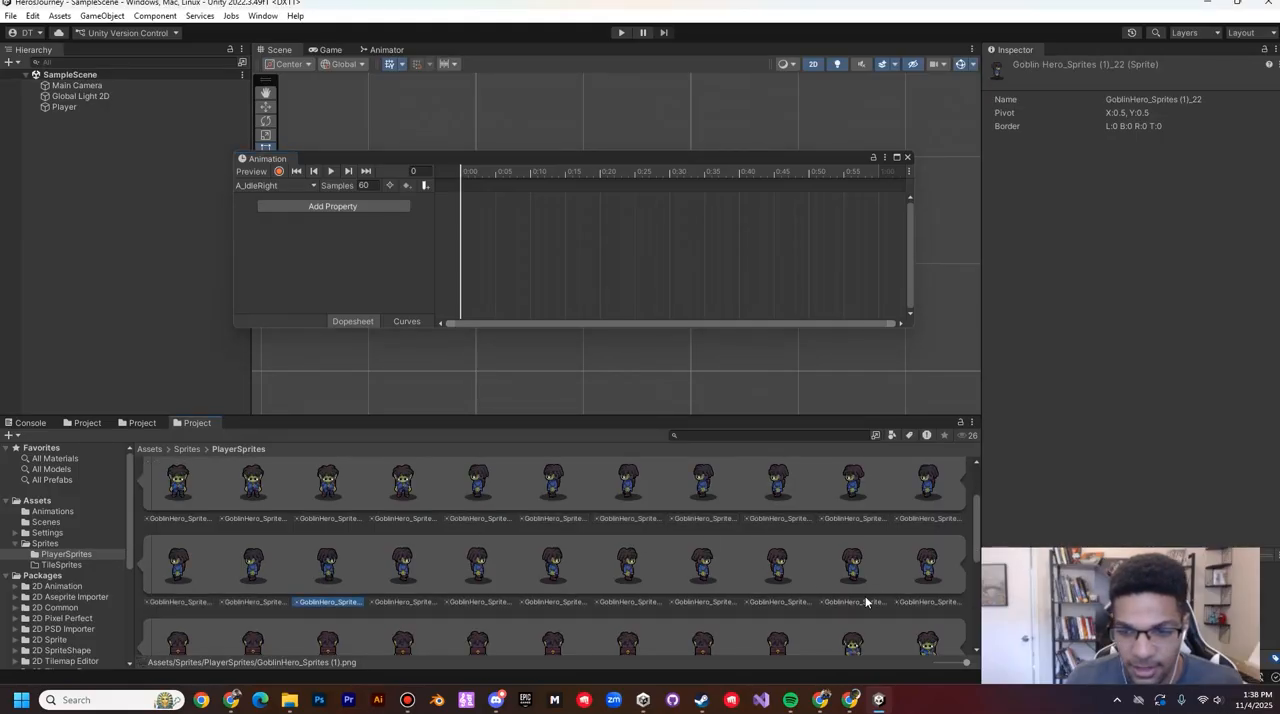
shift+click(925, 562)
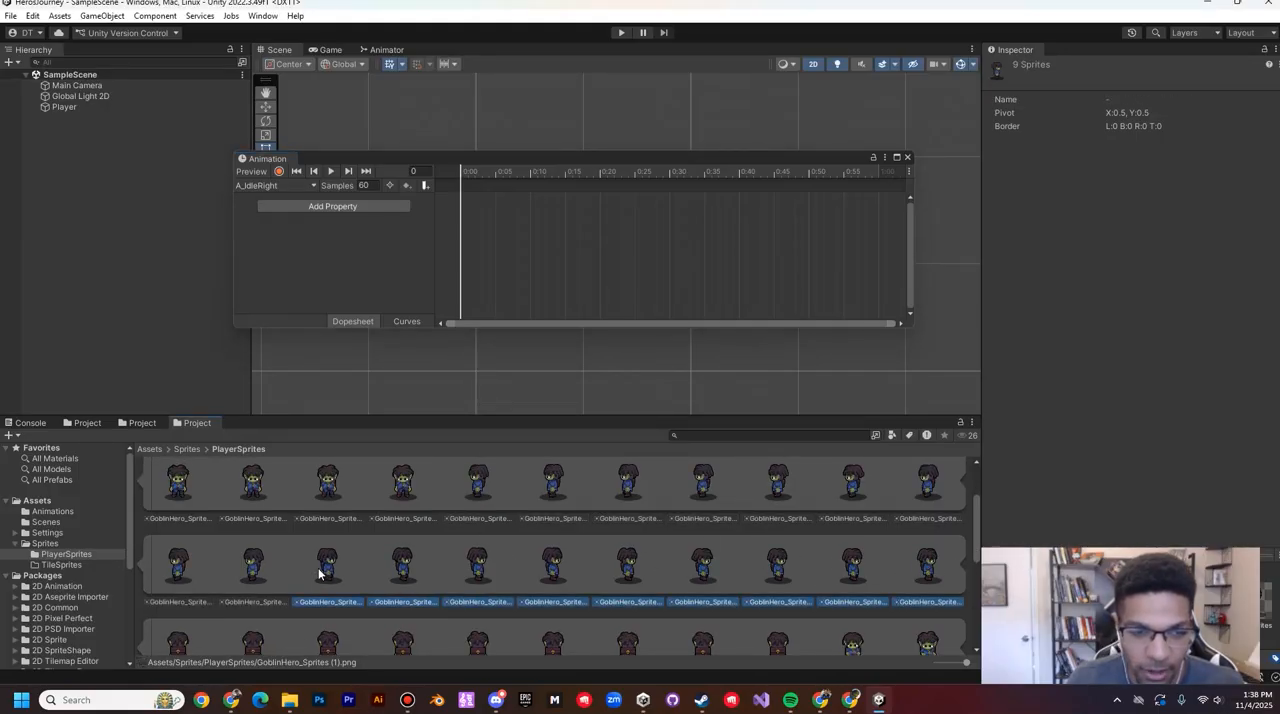
drag(321, 574, 462, 195)
click(363, 186)
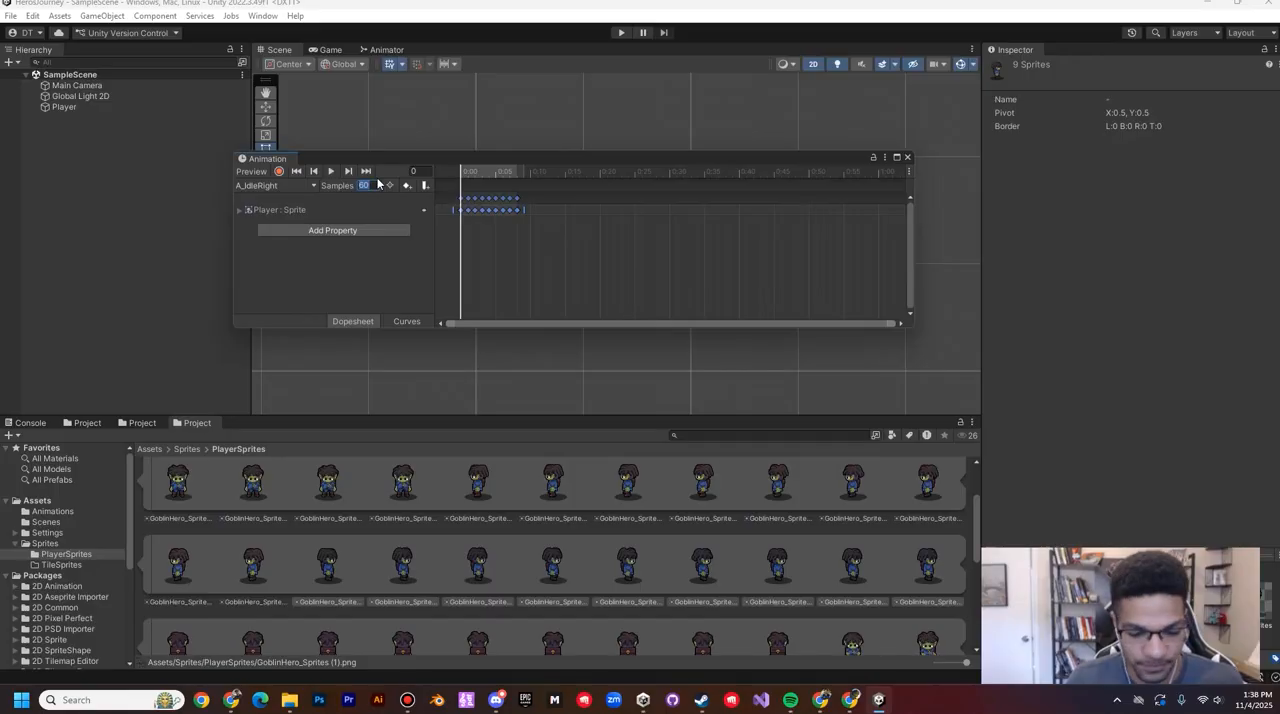
text(8)
Step: Fill the A_IdleUp clip from frame 0 with the nine back-facing sprites starting at GoblinHero_Sprites (1)_31, and set its sample rate to 8
click(276, 185)
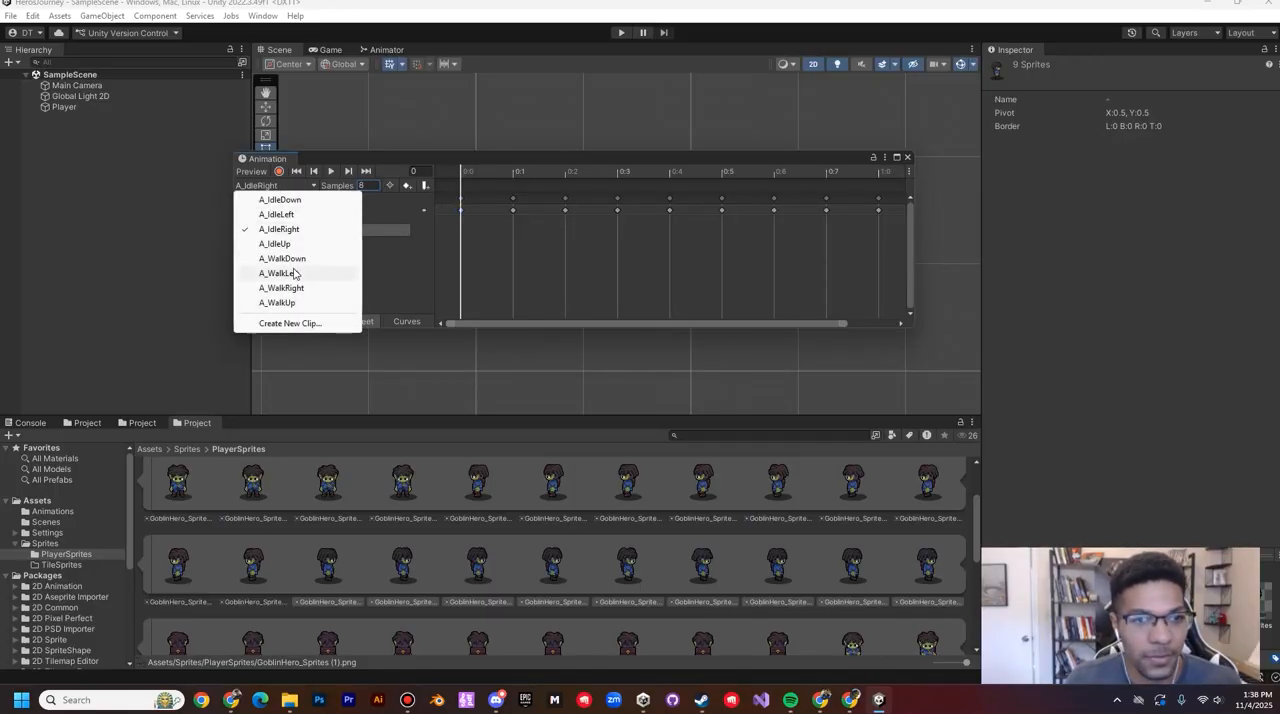
click(300, 245)
scroll(505, 497, down, 1)
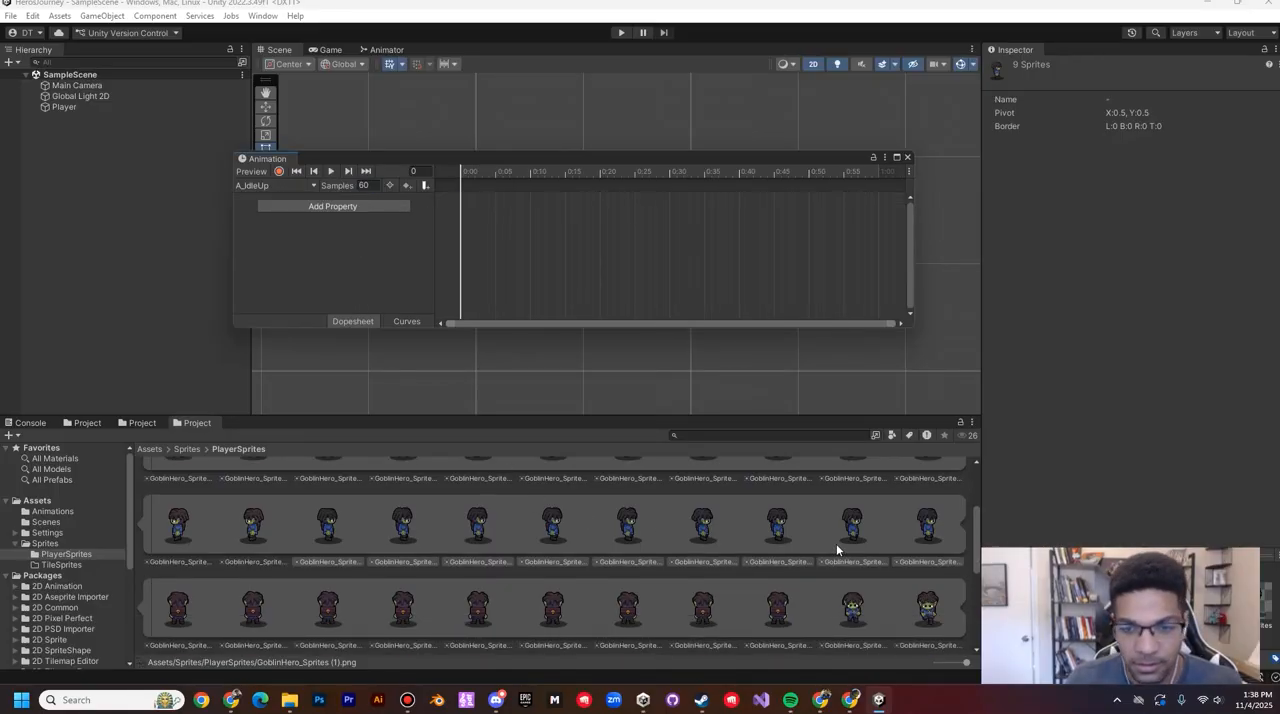
click(178, 604)
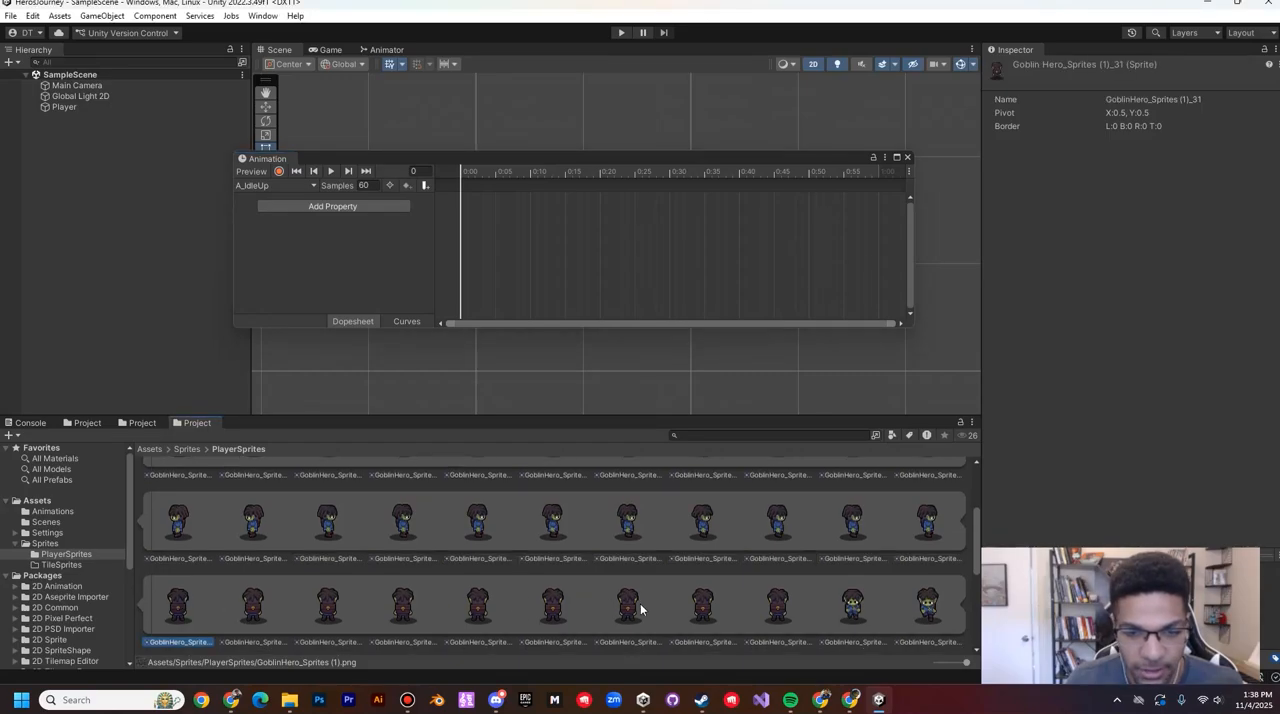
shift+click(770, 615)
drag(168, 606, 462, 190)
click(372, 186)
text(8)
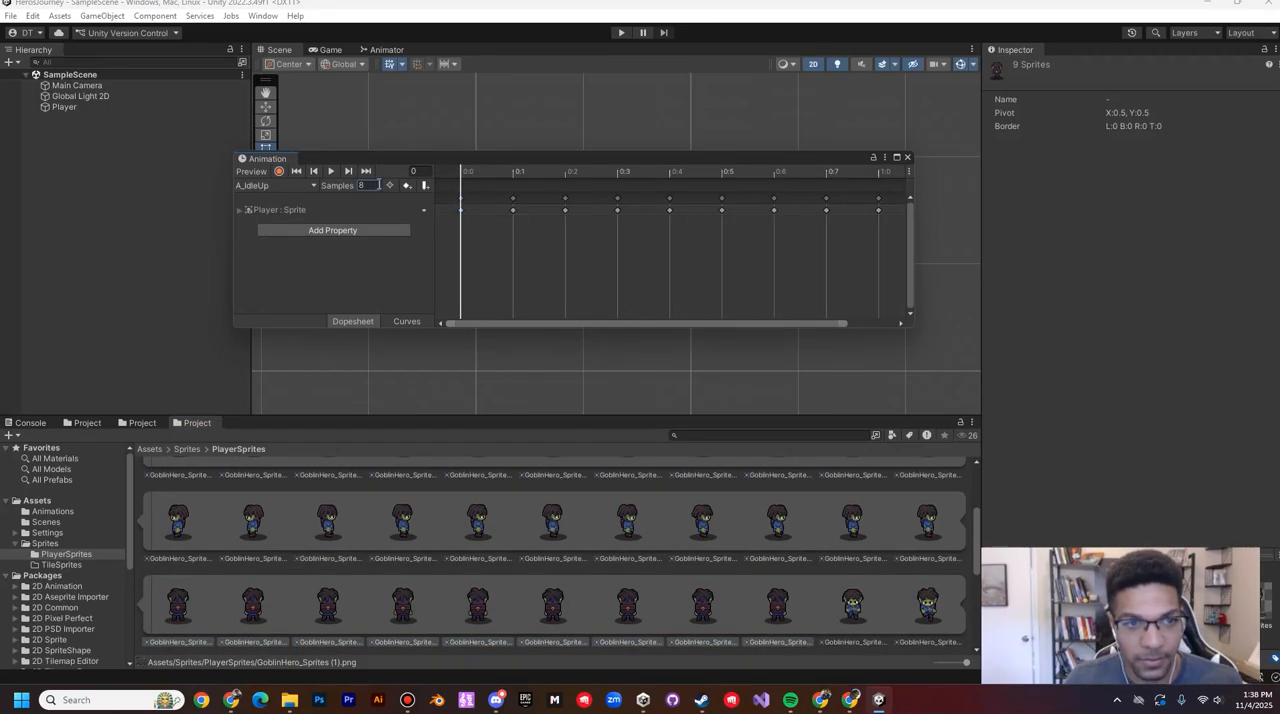
Step: Fill the A_WalkDown clip from frame 0 with the eight front-facing walk sprites starting at GoblinHero_Sprites (1)_40, and set its sample rate to 8
click(275, 185)
click(300, 258)
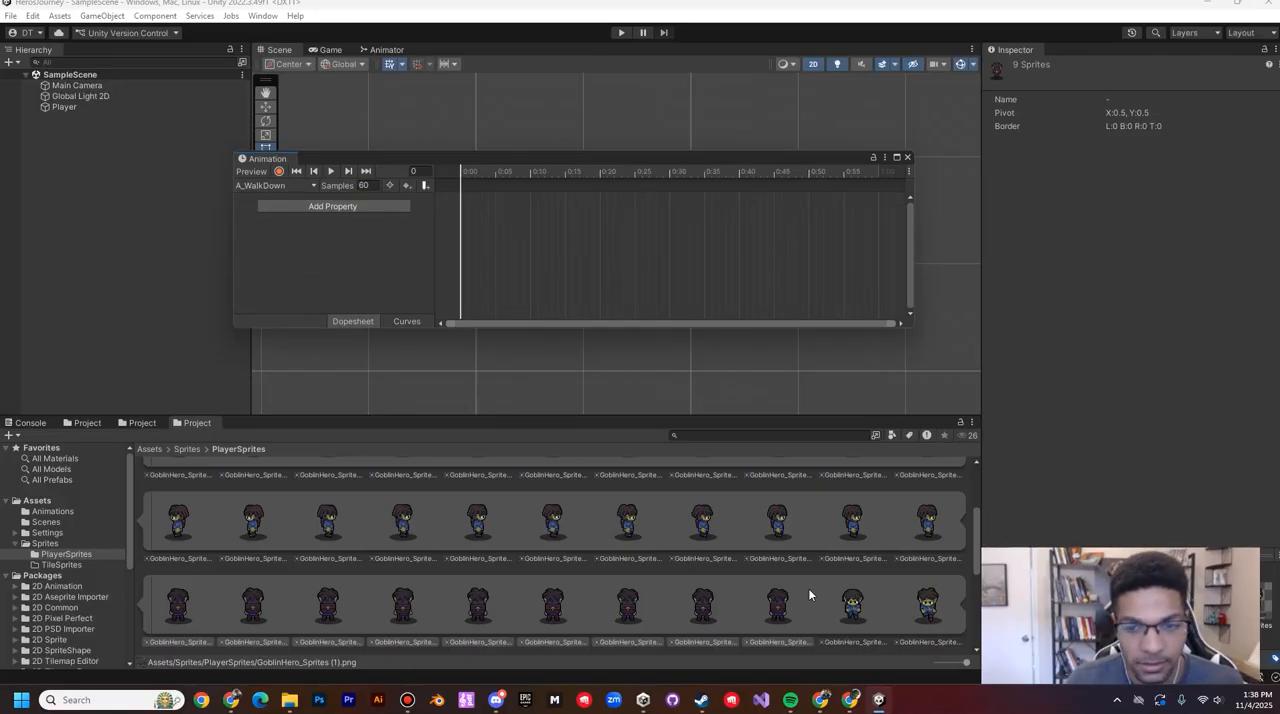
scroll(808, 588, down, 1)
click(848, 568)
scroll(887, 549, down, 1)
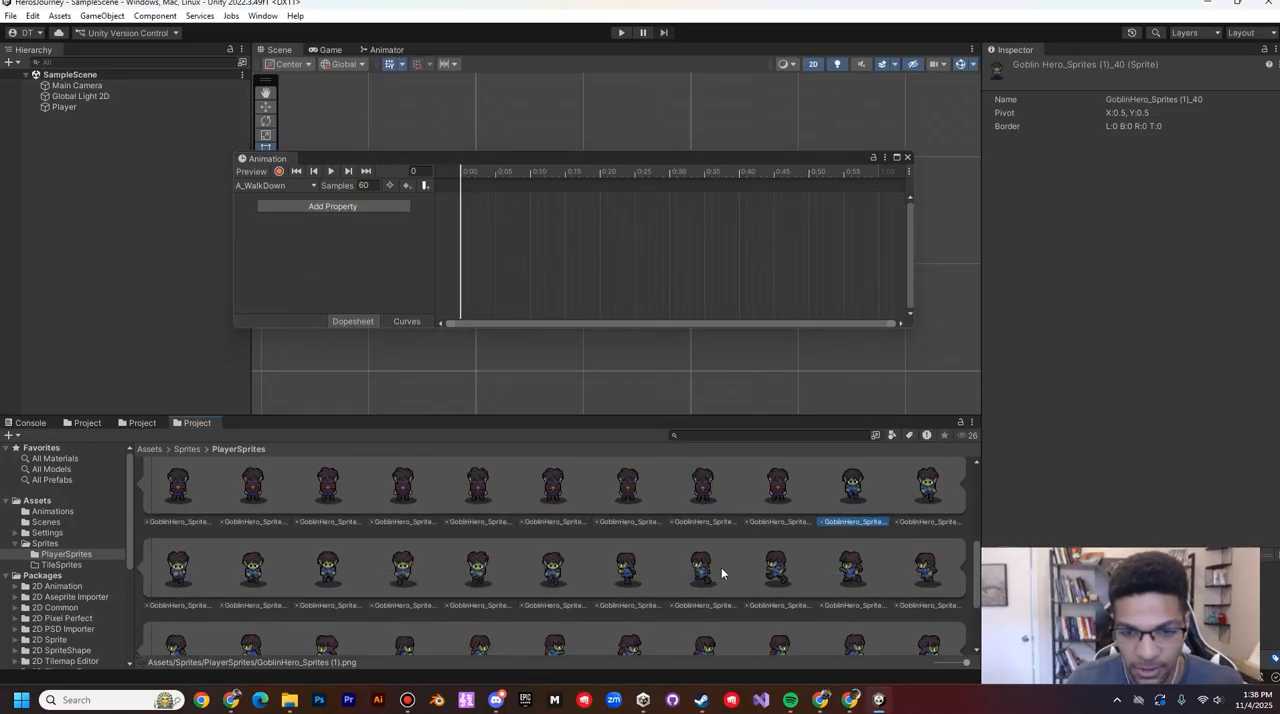
shift+click(557, 577)
scroll(851, 486, up, 1)
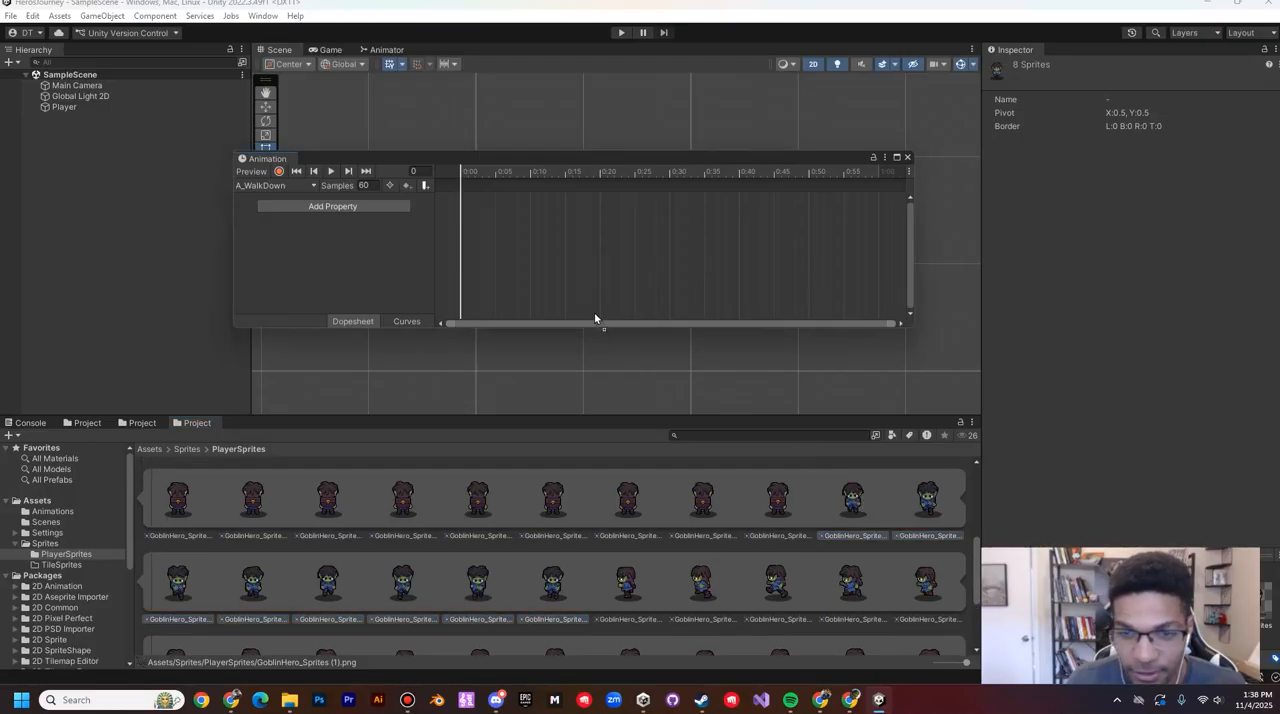
drag(456, 190, 458, 196)
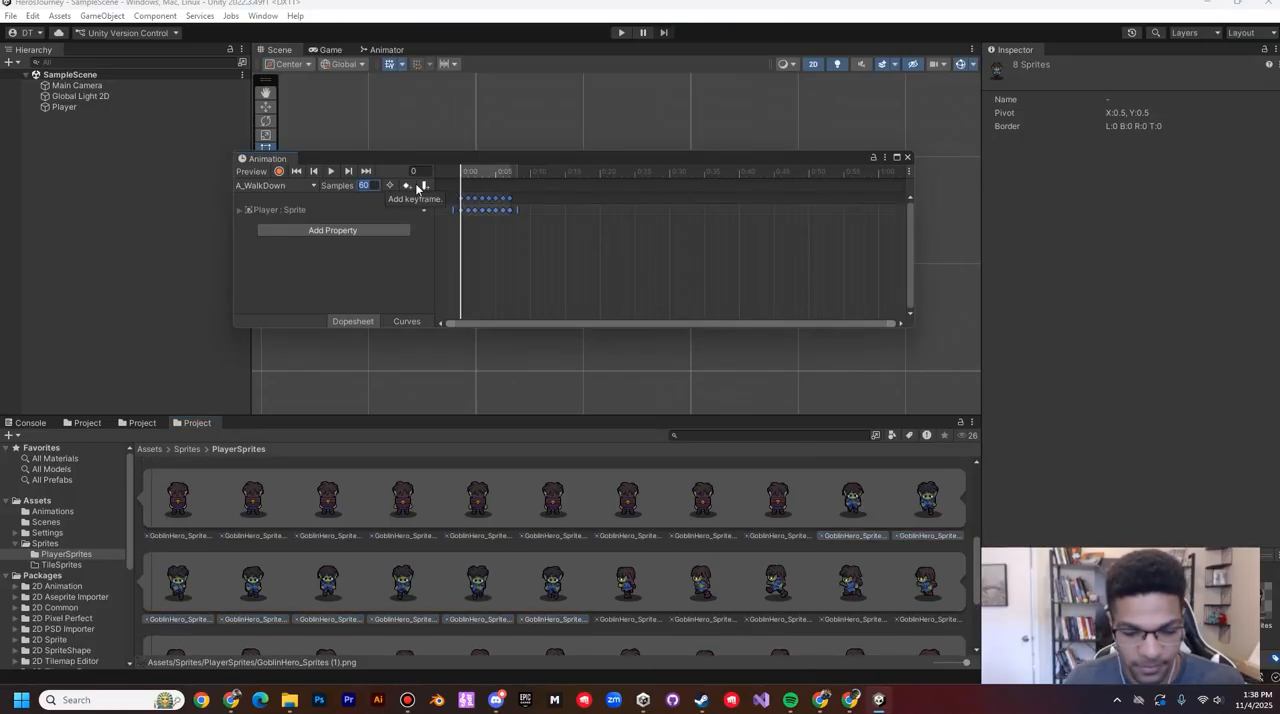
text(8)
key(Return)
Step: Fill the A_WalkLeft clip from frame 0 with the eight left-facing walk sprites starting at GoblinHero_Sprites (1)_48, and set its sample rate to 8
click(272, 186)
click(278, 273)
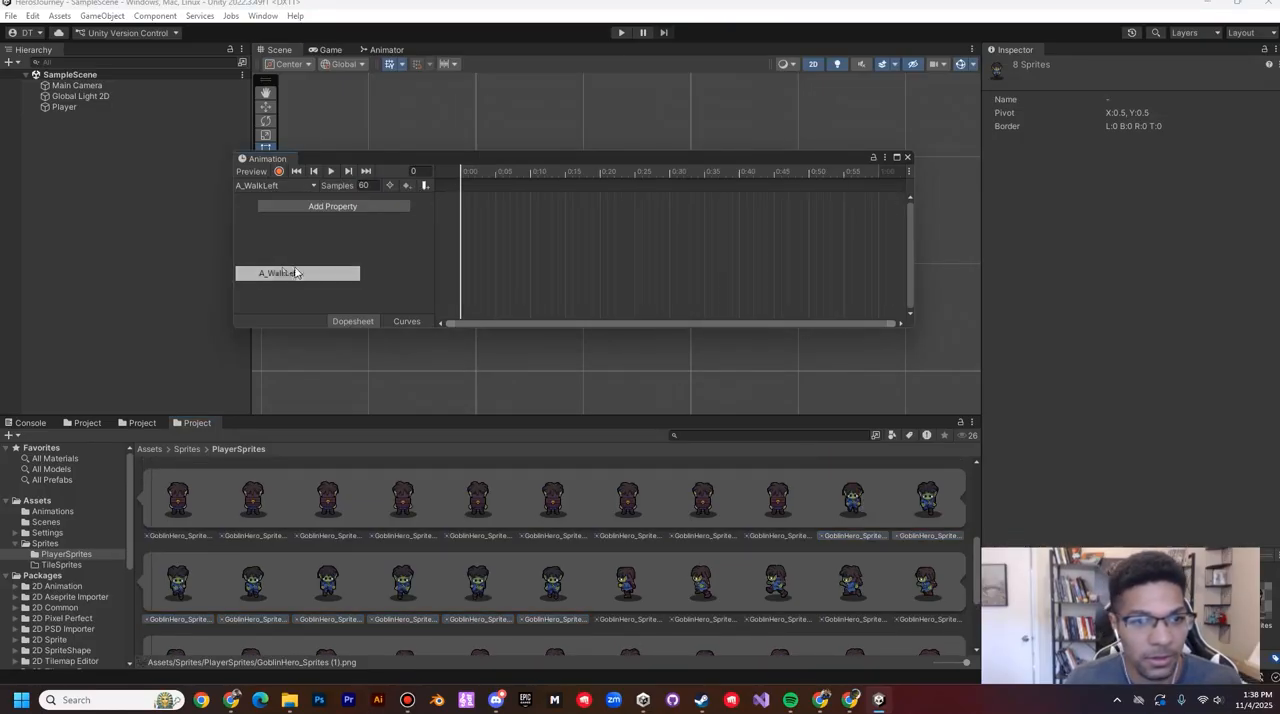
scroll(865, 530, down, 1)
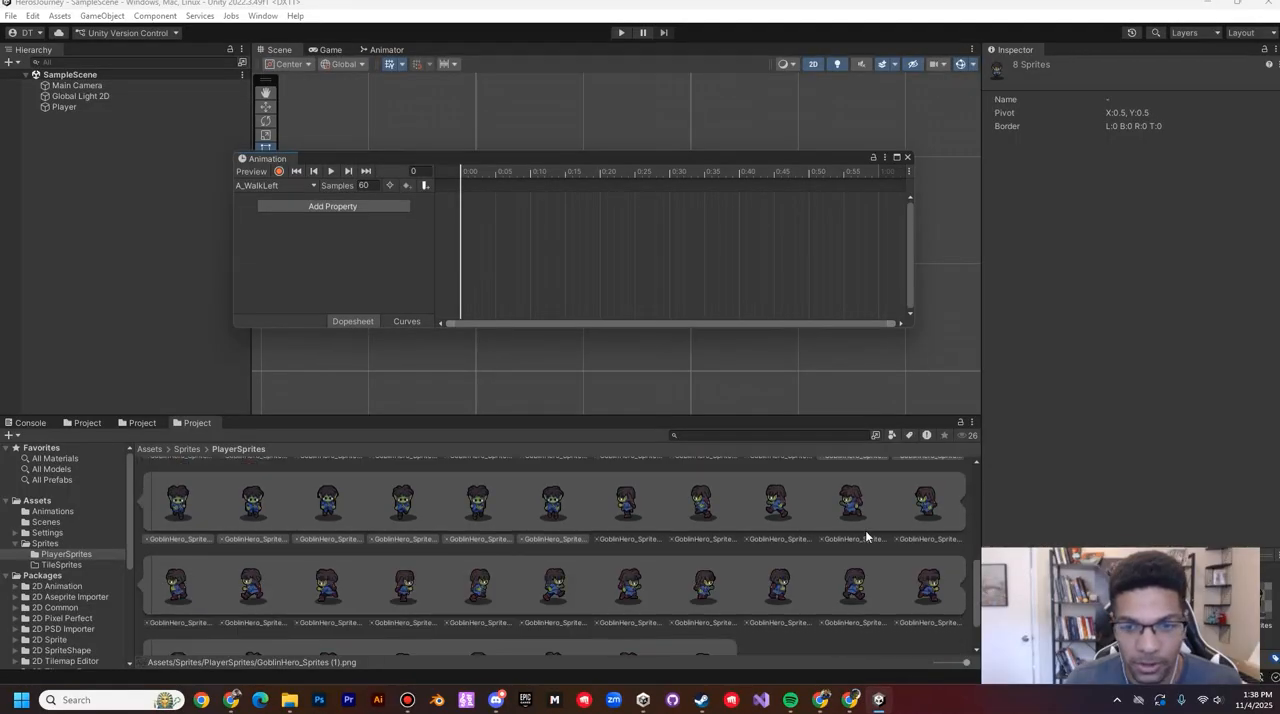
click(698, 512)
click(640, 515)
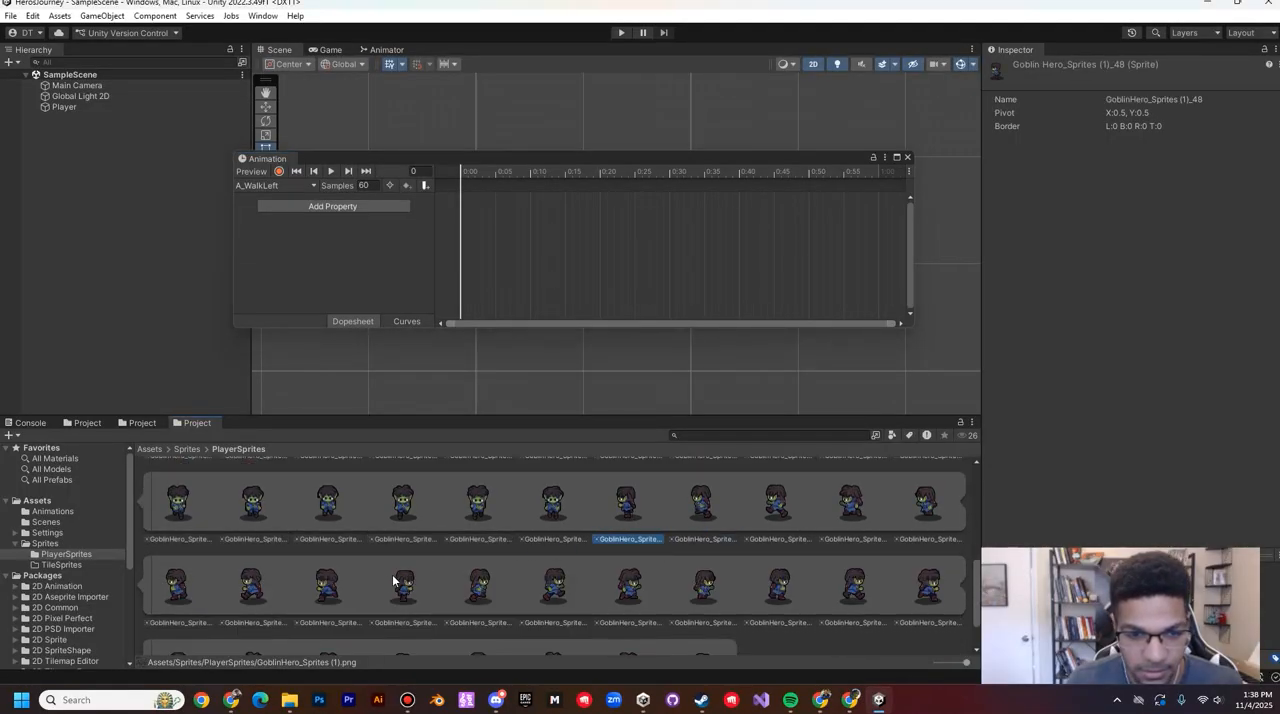
shift+click(347, 593)
drag(613, 535, 460, 200)
click(366, 185)
text(8)
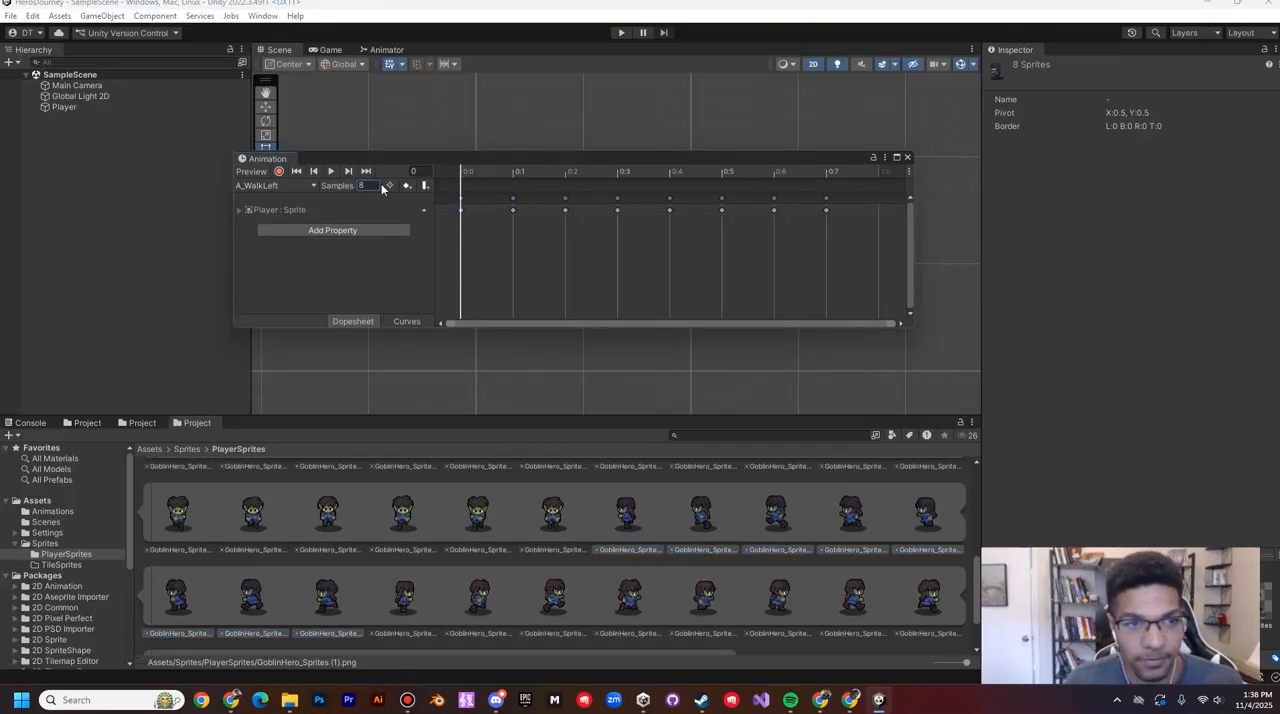
Step: Fill the A_WalkRight clip from frame 0 with the eight right-facing walk sprites that follow the left-facing ones, and set its sample rate to 8
click(270, 185)
click(282, 288)
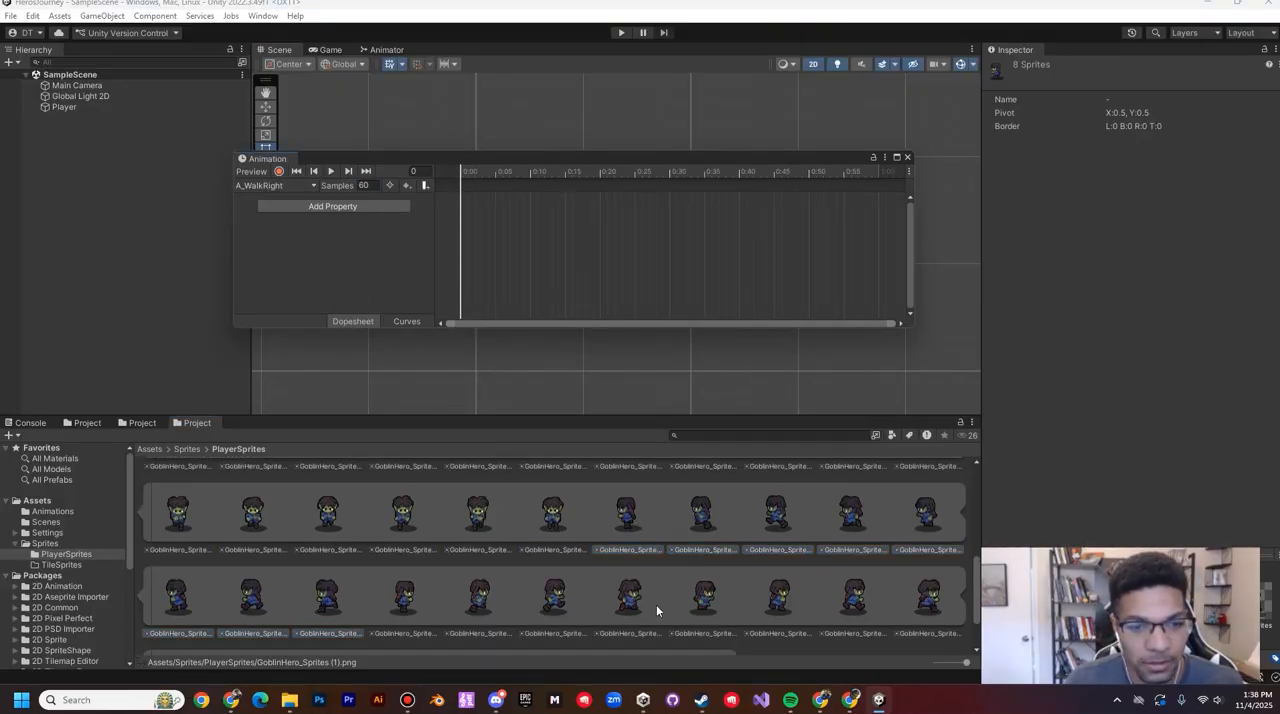
scroll(656, 604, down, 1)
click(404, 549)
shift+click(930, 566)
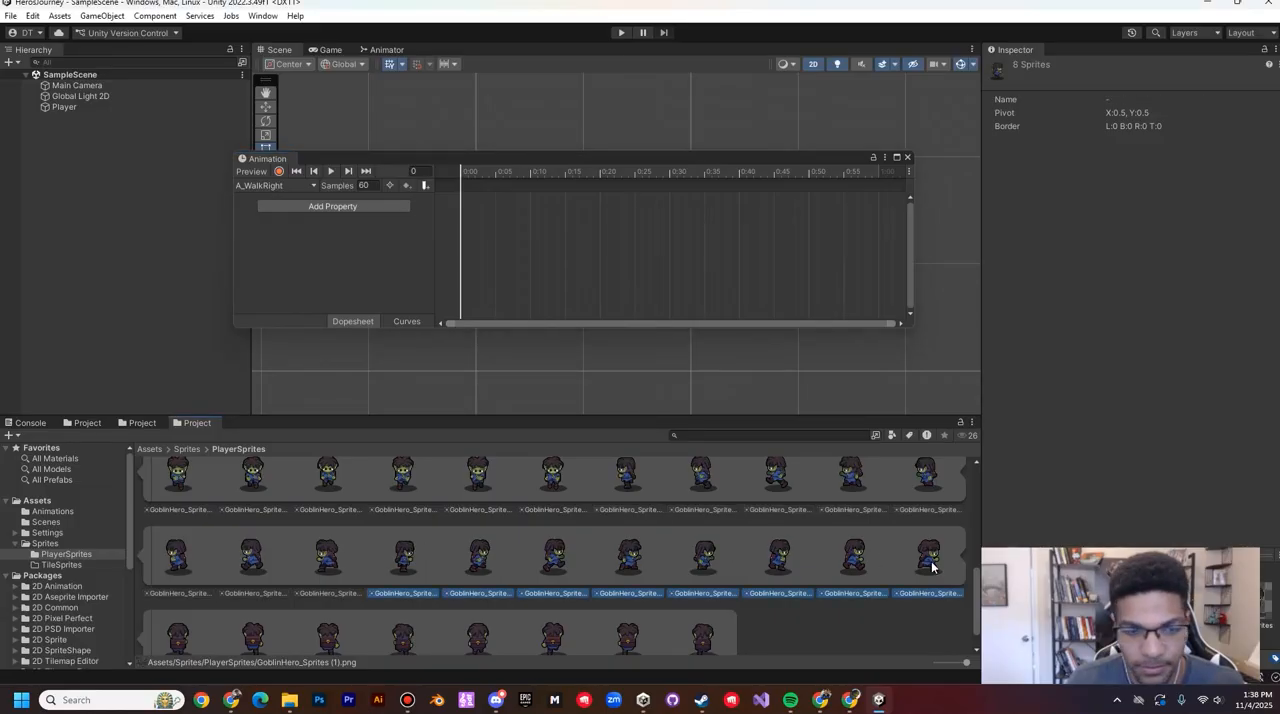
drag(403, 567, 478, 200)
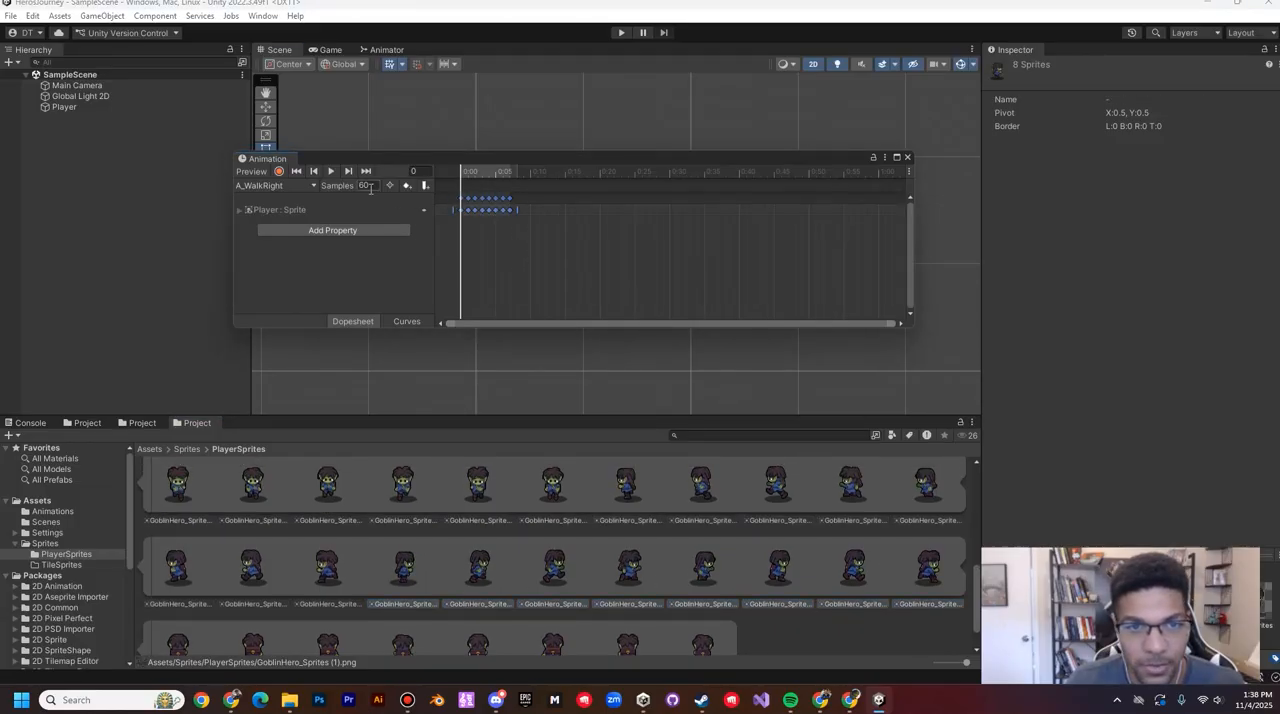
double_click(364, 186)
text(8)
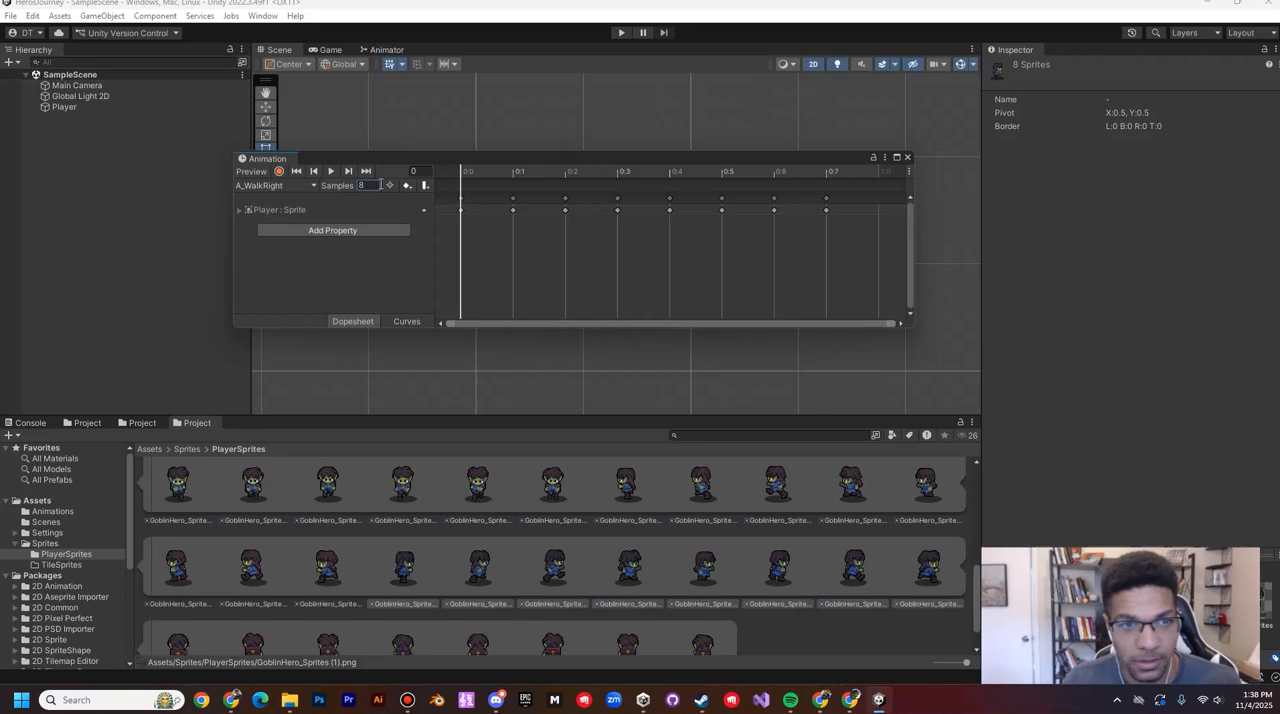
Step: Fill the A_WalkUp clip from frame 0 with the last eight, back-facing walk sprites of the sheet, and set its sample rate to 8
click(251, 185)
click(330, 303)
scroll(582, 601, down, 2)
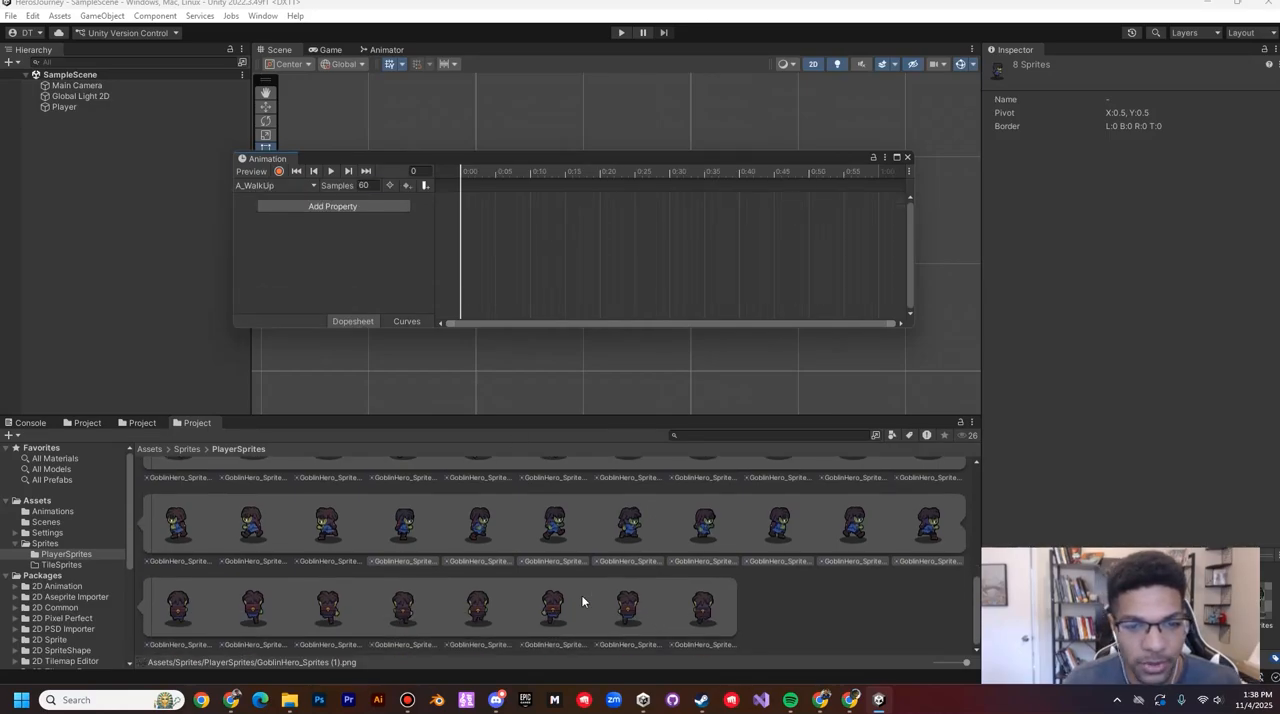
click(170, 600)
shift+click(705, 620)
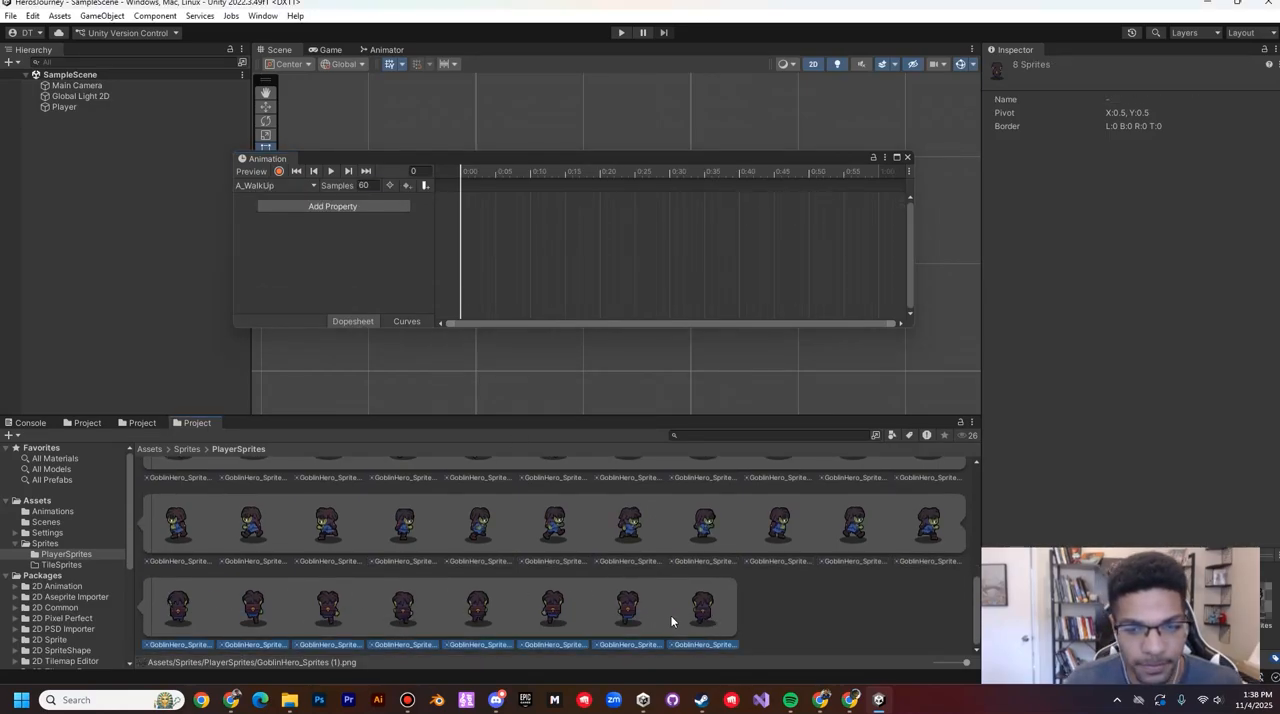
drag(178, 608, 459, 185)
click(372, 186)
text(8)
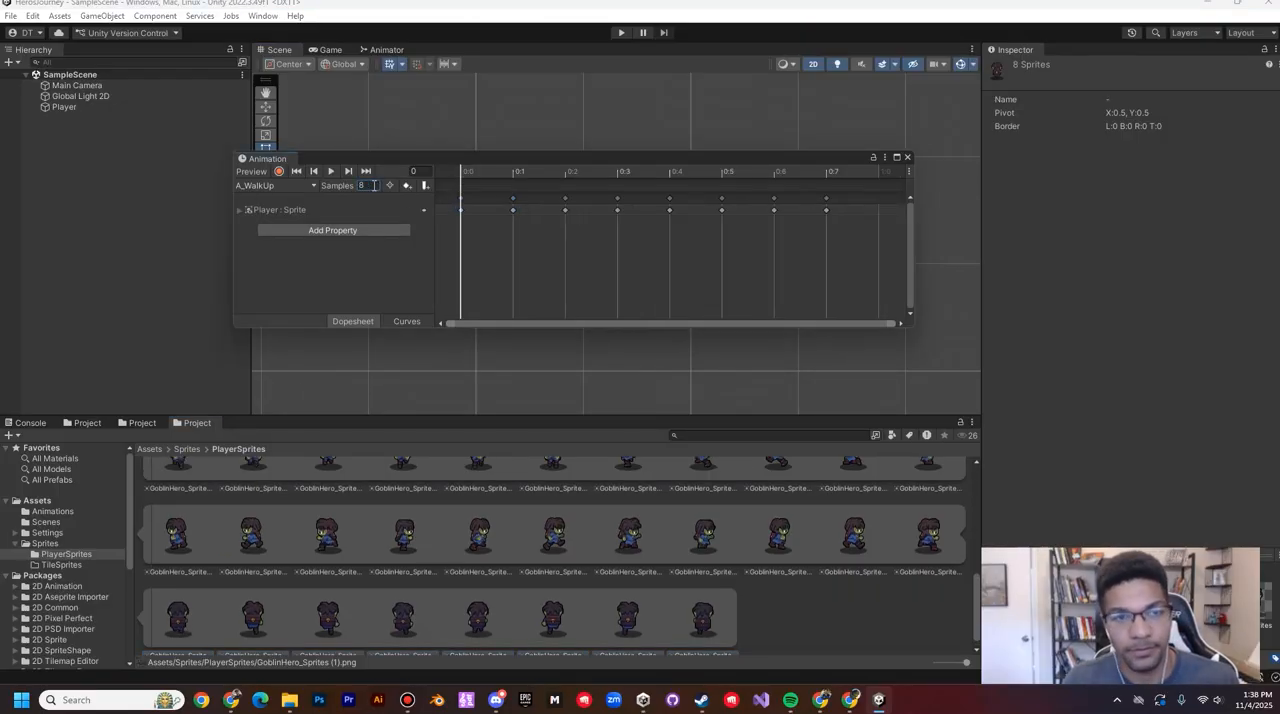
Step: Close the Animation window, select the Player object and save the scene
click(907, 158)
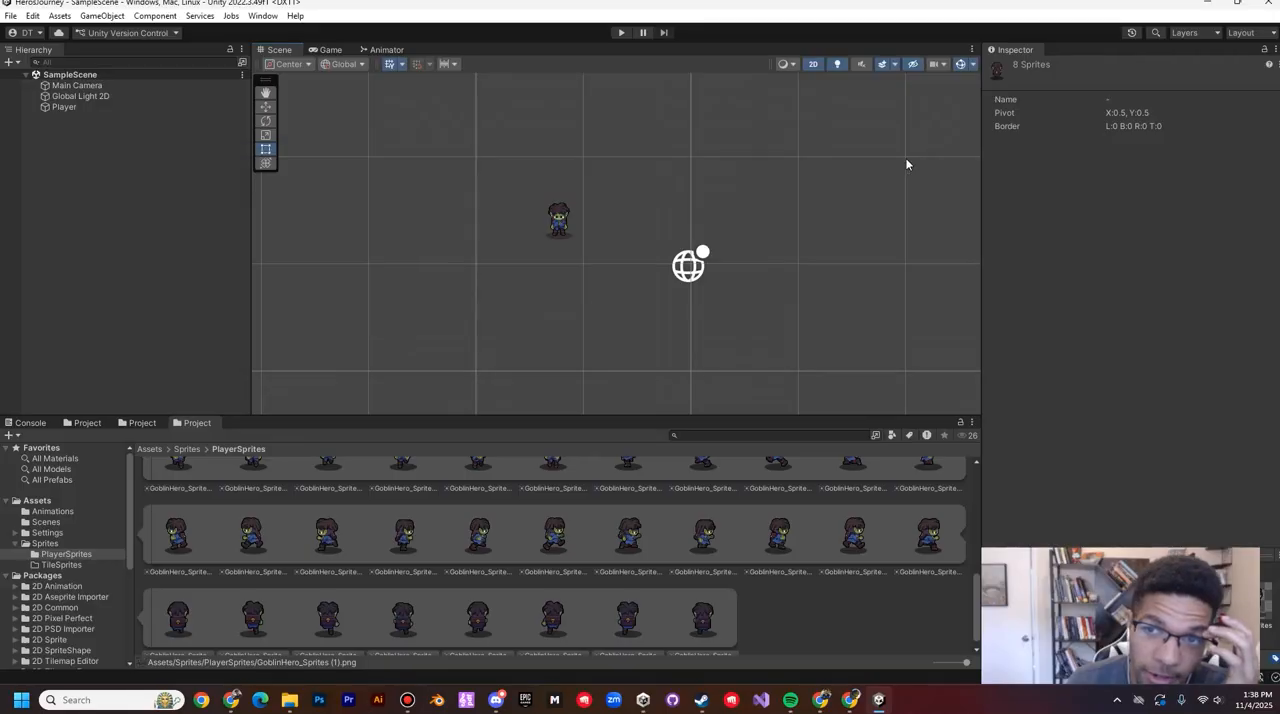
click(80, 105)
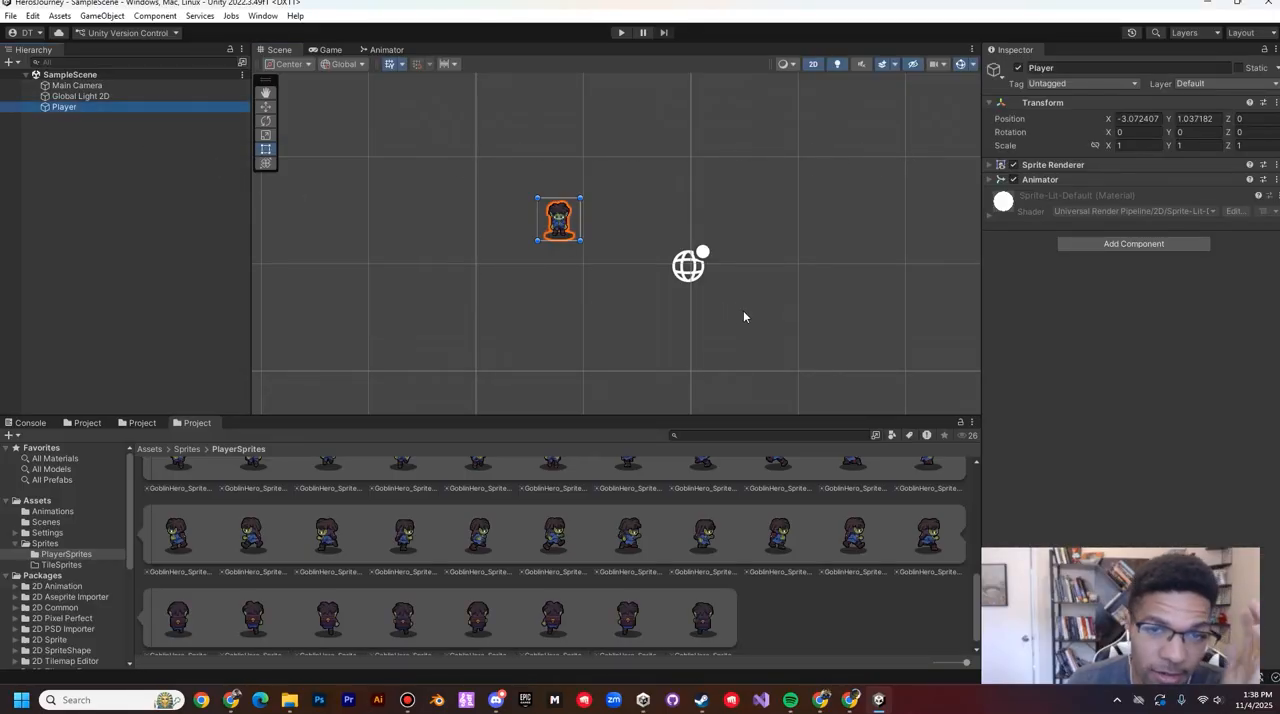
click(10, 16)
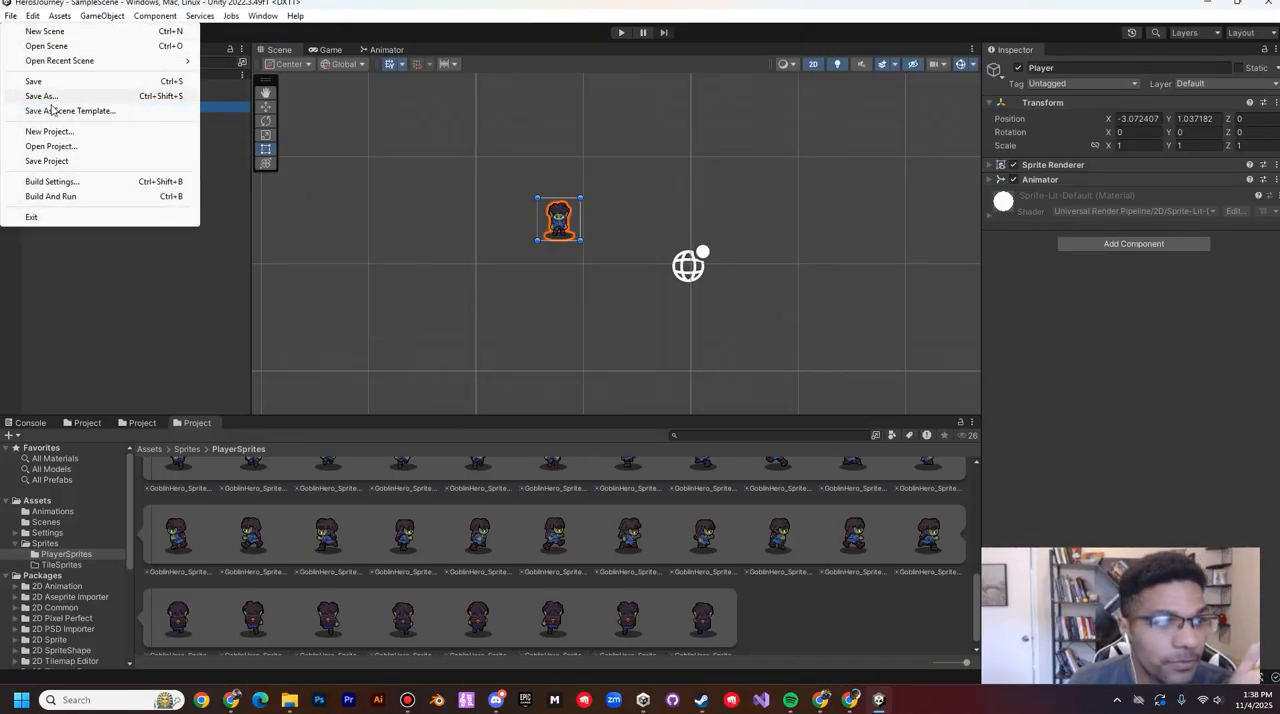
click(33, 82)
Step: Create a new folder named Scripts directly inside the project's Assets folder
click(38, 500)
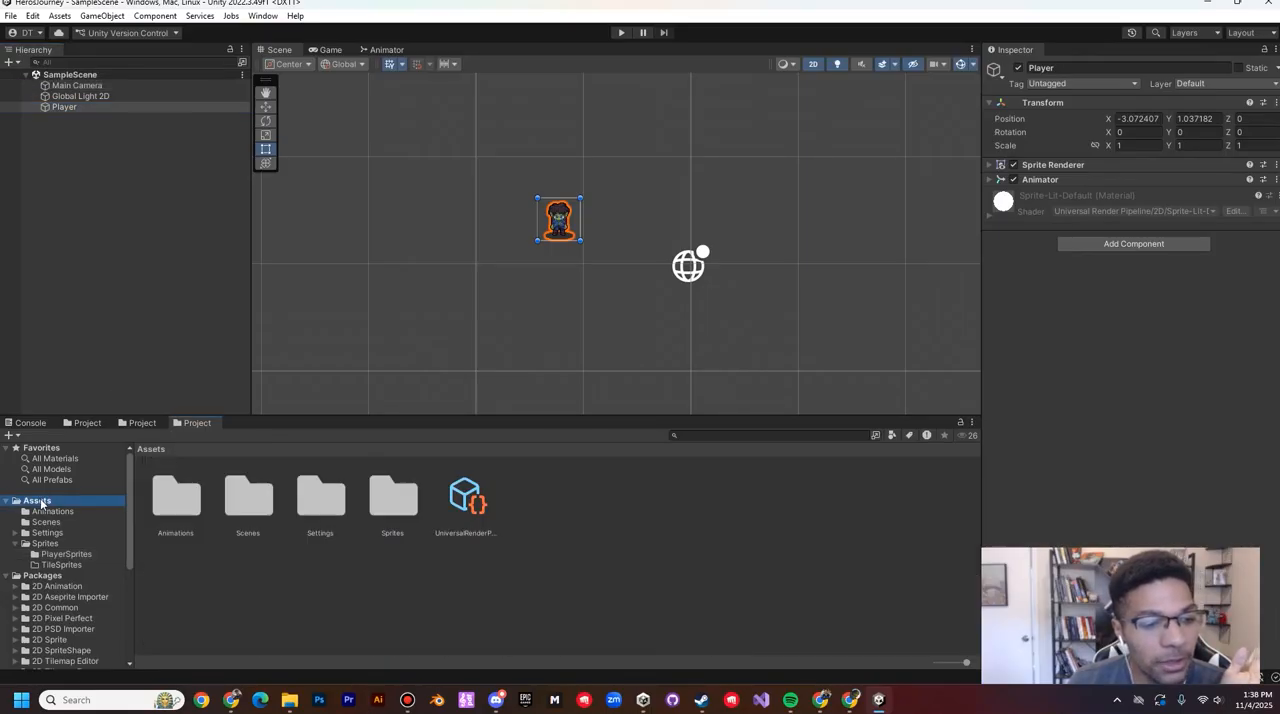
right_click(630, 562)
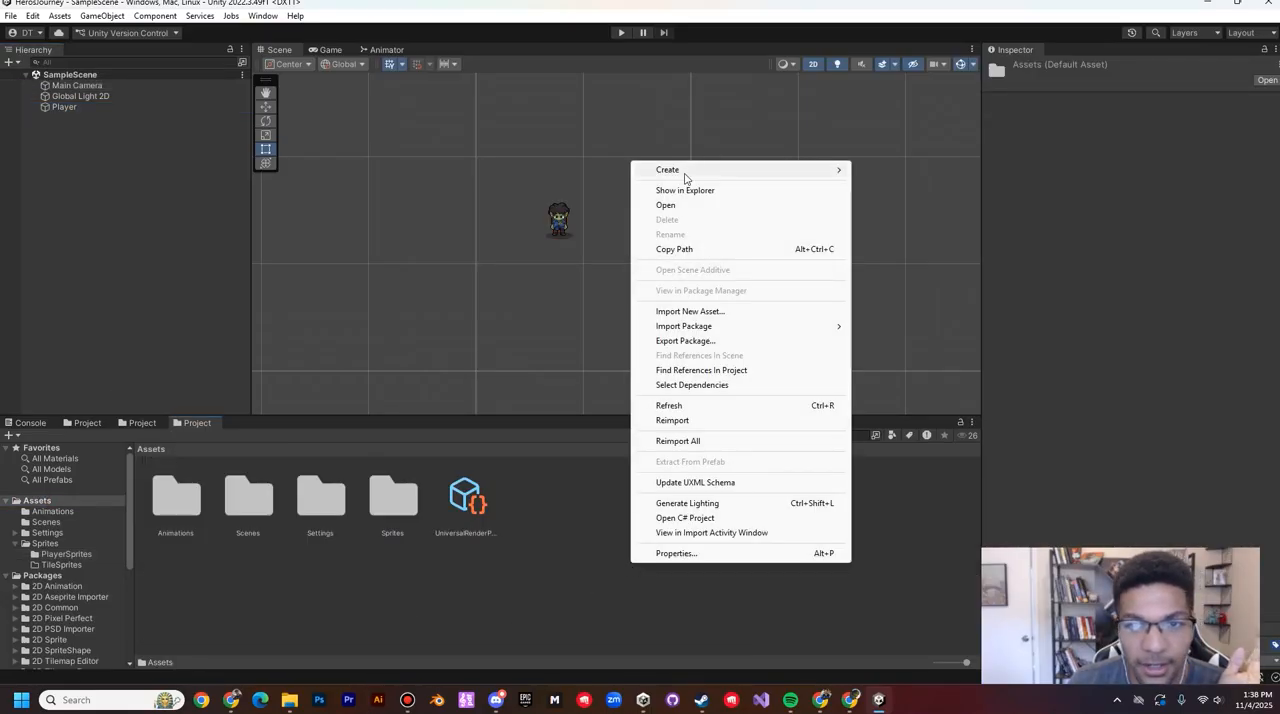
mouse_move(722, 175)
click(884, 14)
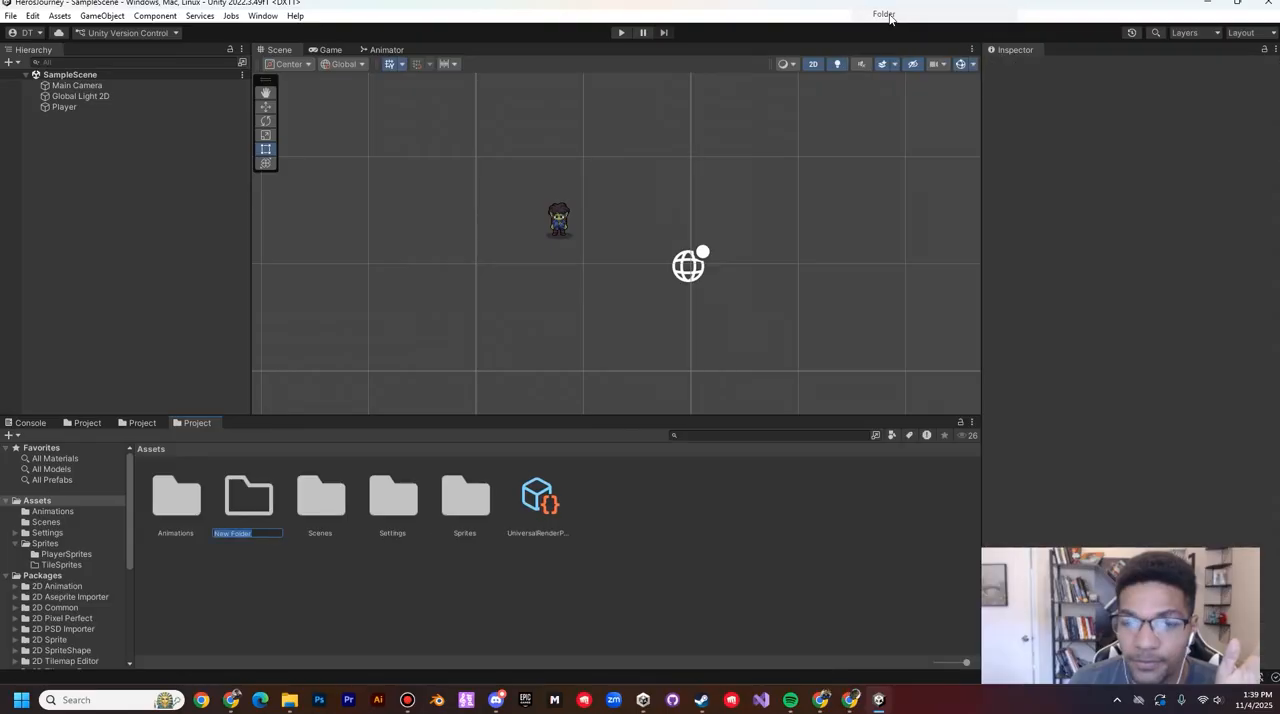
text(Script)
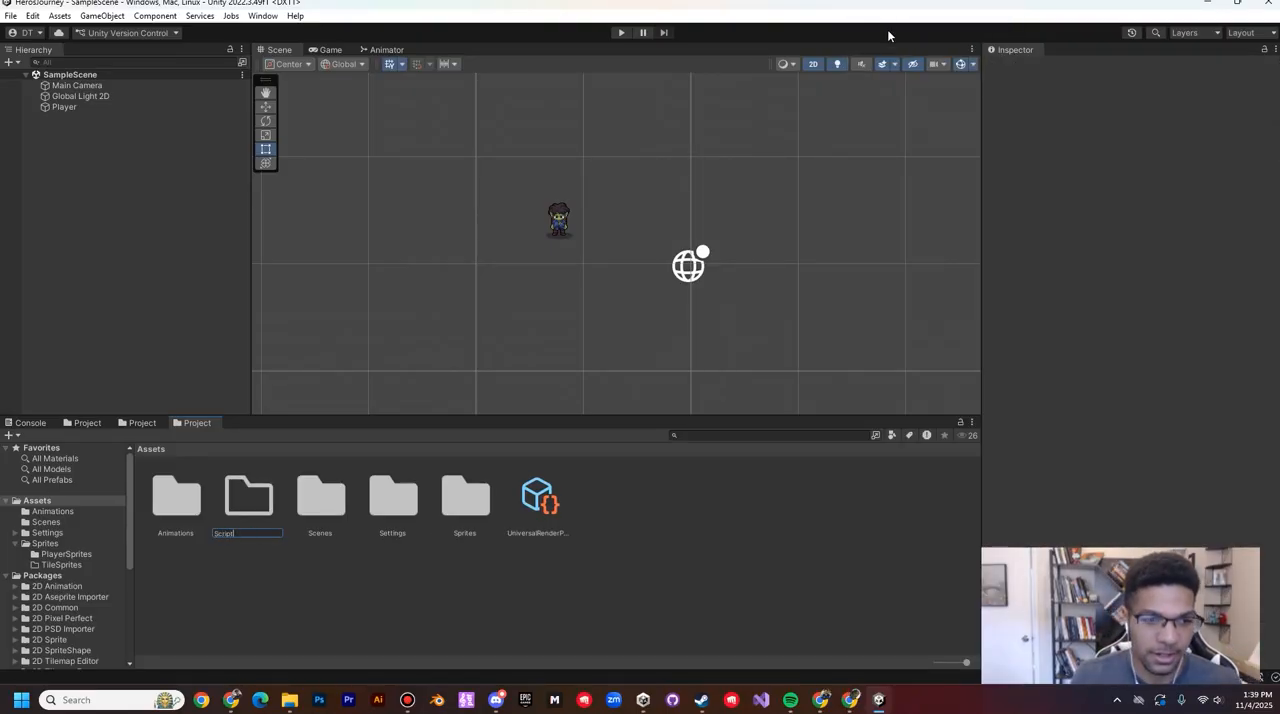
text(s)
key(Return)
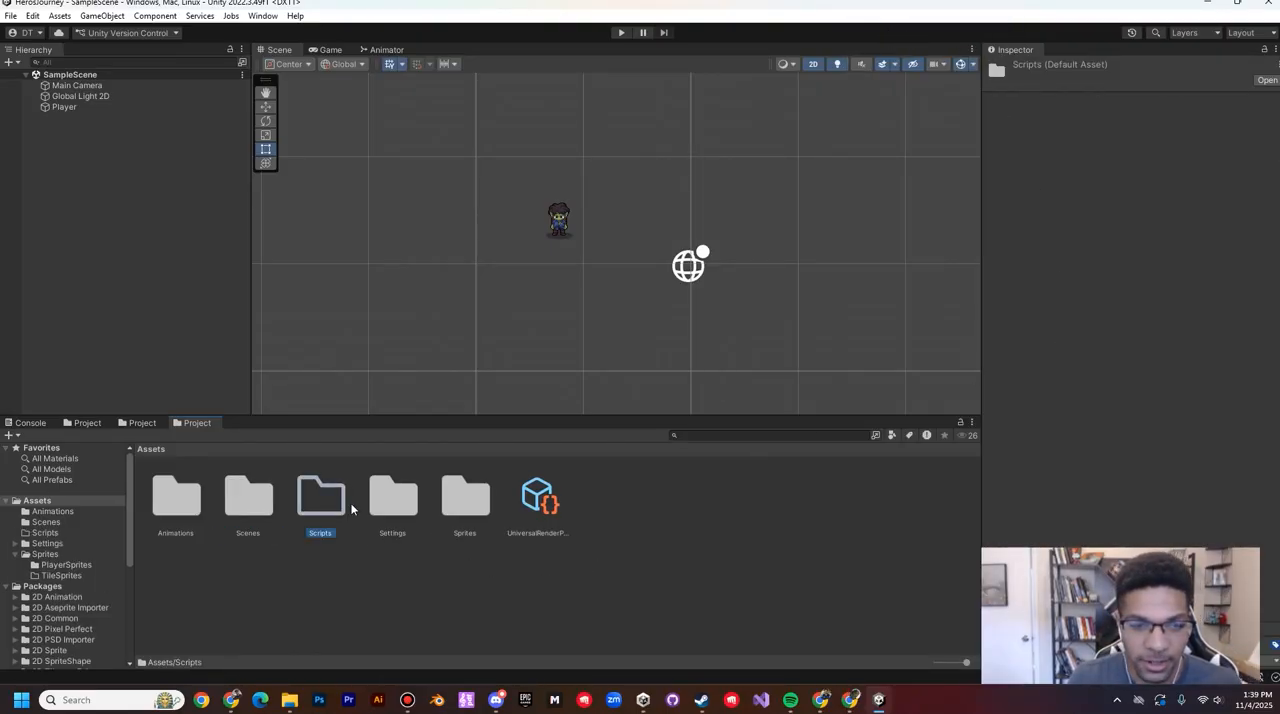
Step: Create a C# script named PlayerController inside the Scripts folder
double_click(324, 500)
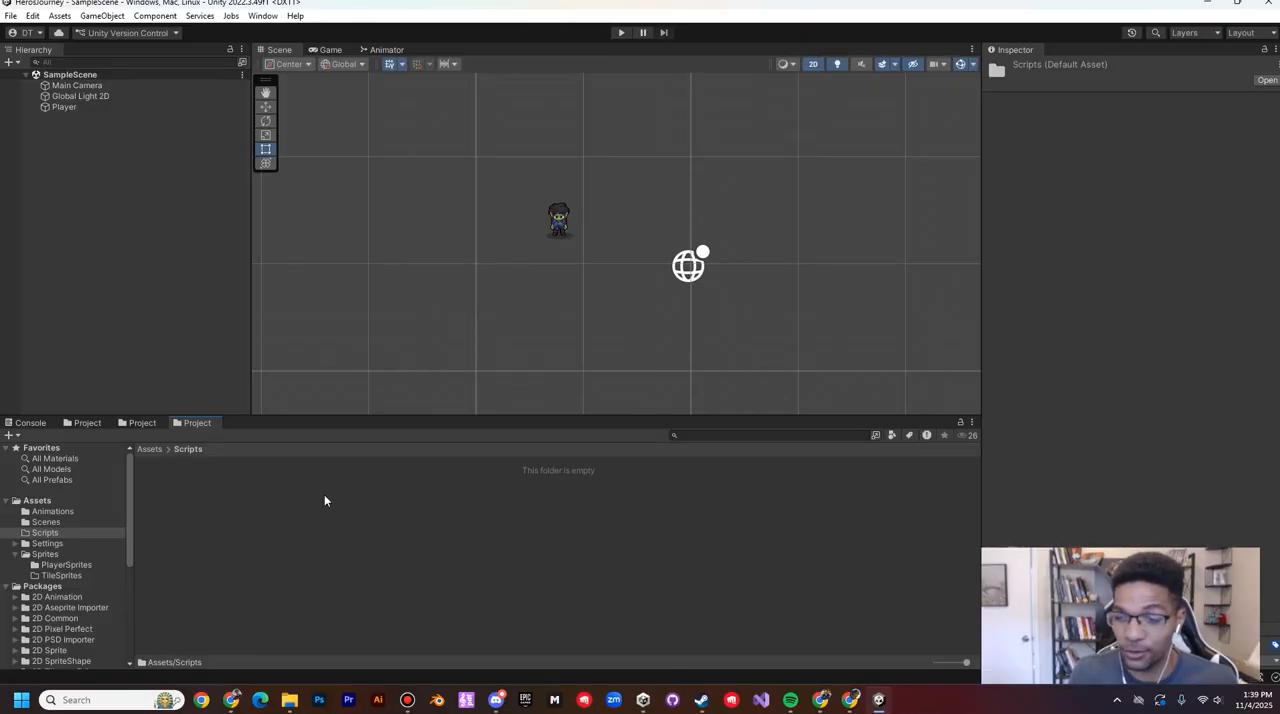
right_click(393, 532)
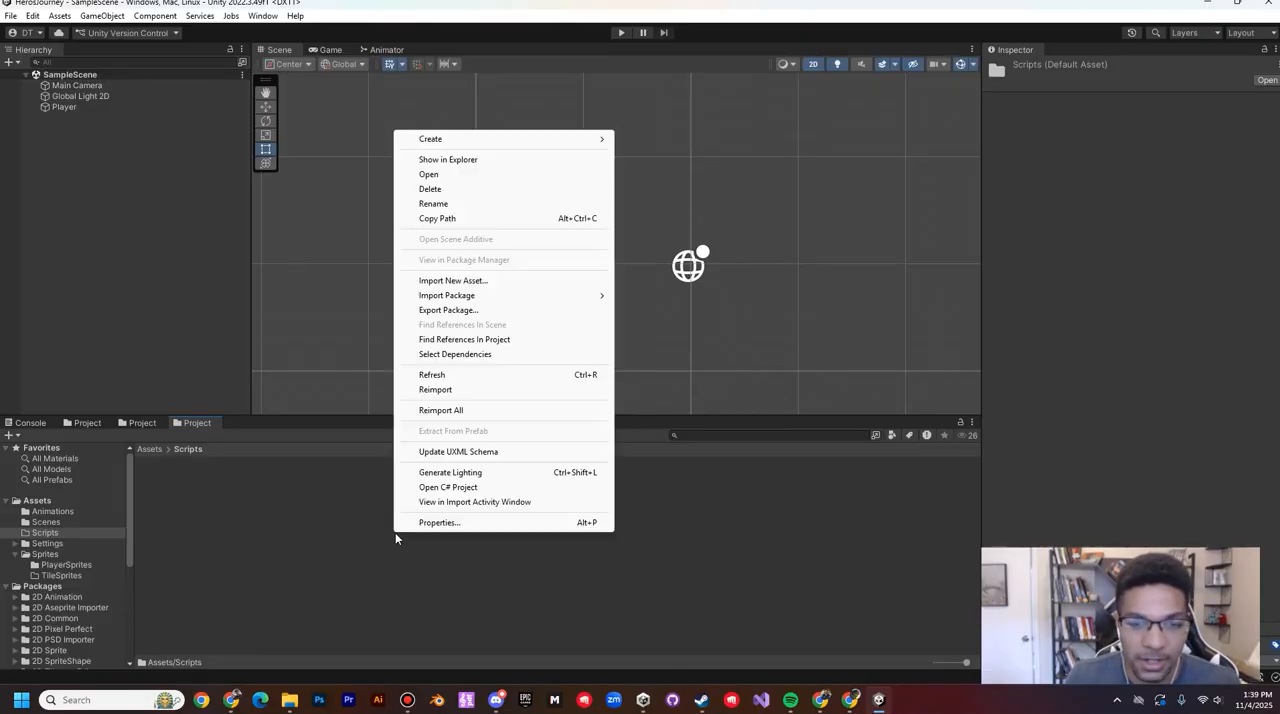
mouse_move(473, 148)
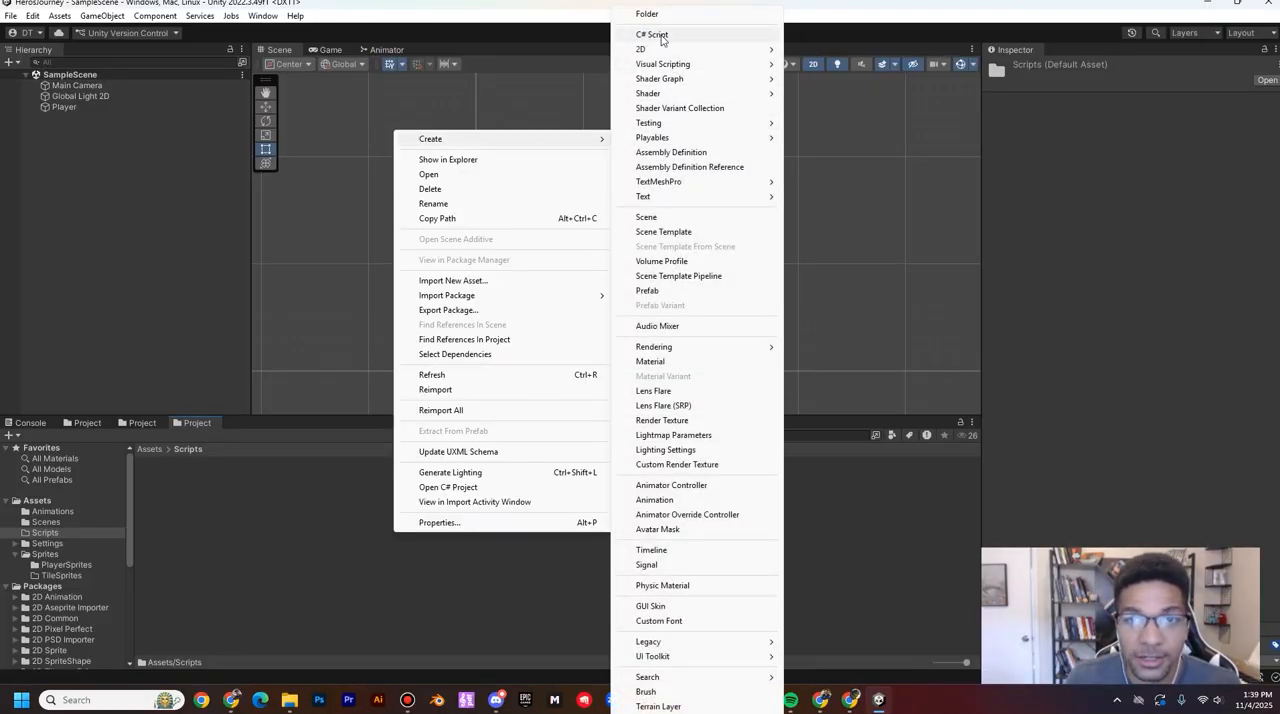
click(652, 34)
text(Player)
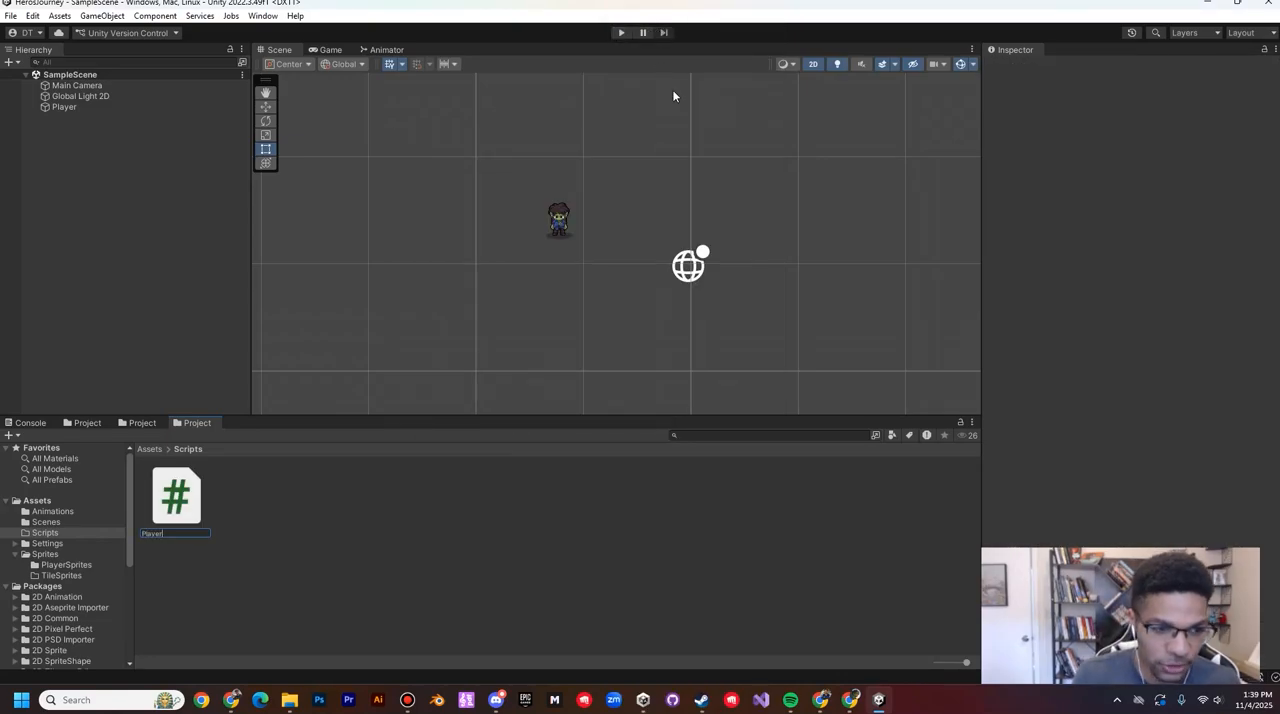
text(Cont)
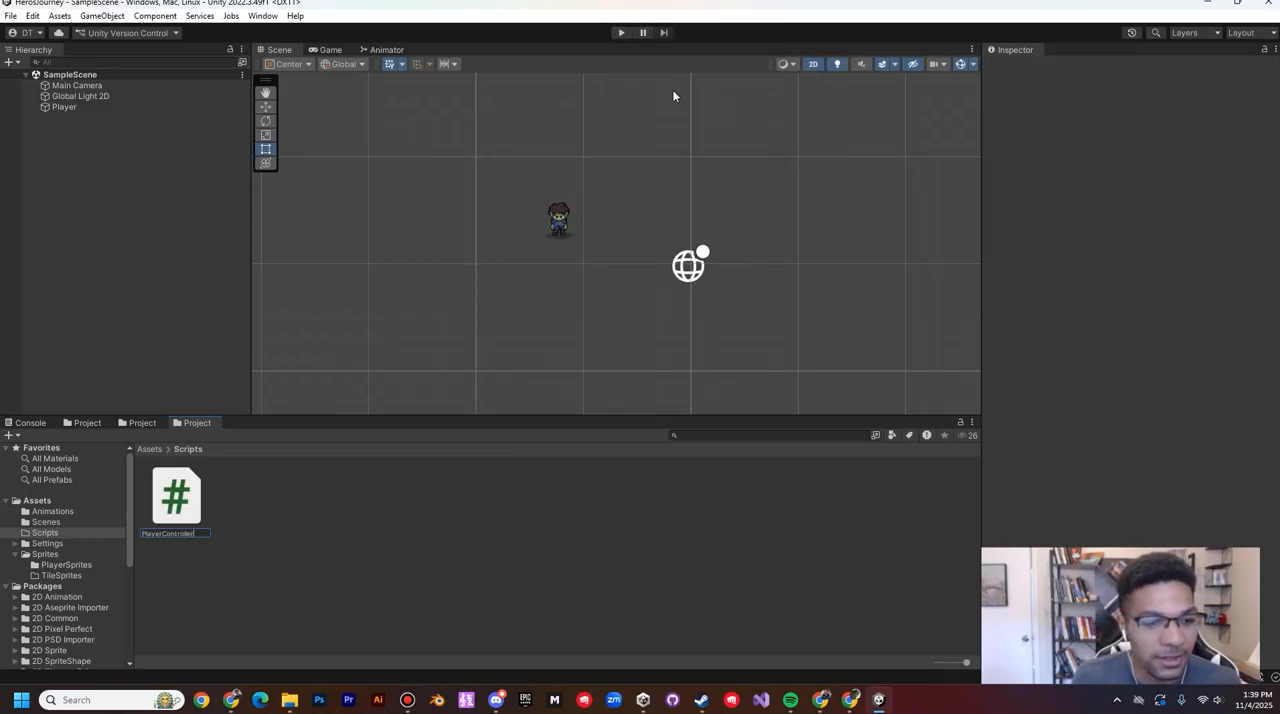
text(roller)
key(Return)
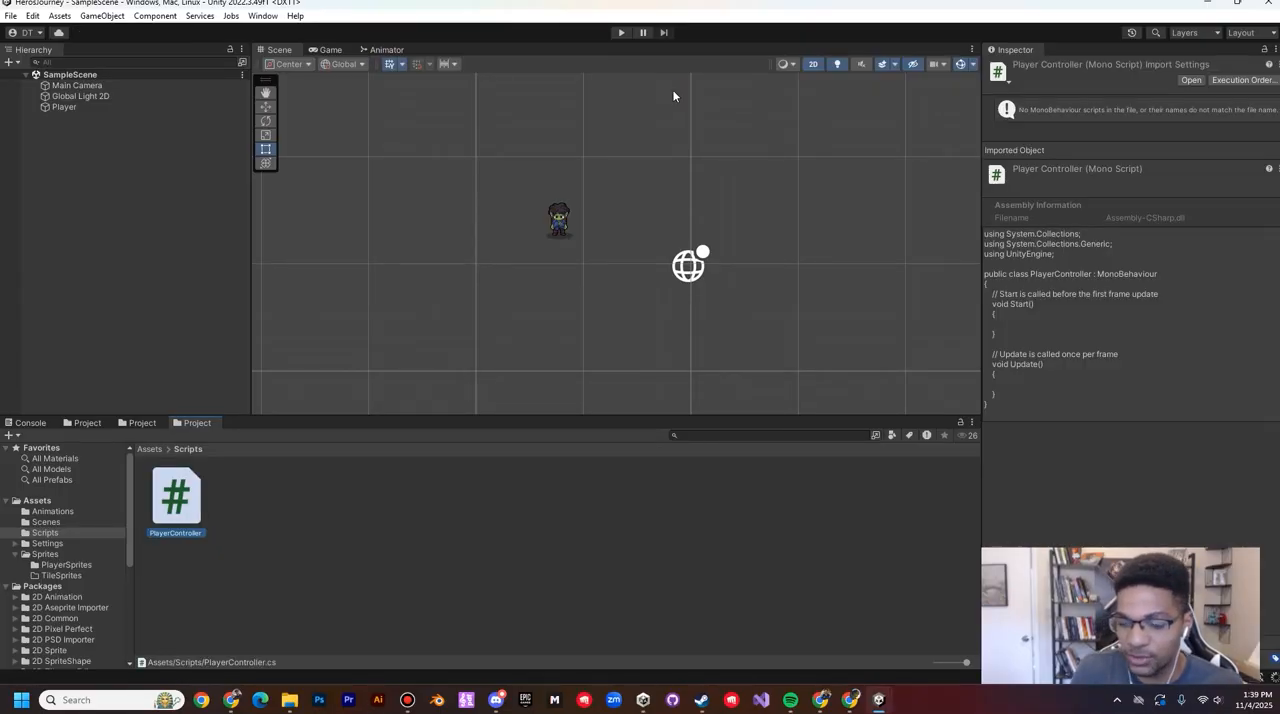
Step: Show the PlayerController script in File Explorer, inspect its script and meta files, and close the Explorer window
right_click(178, 493)
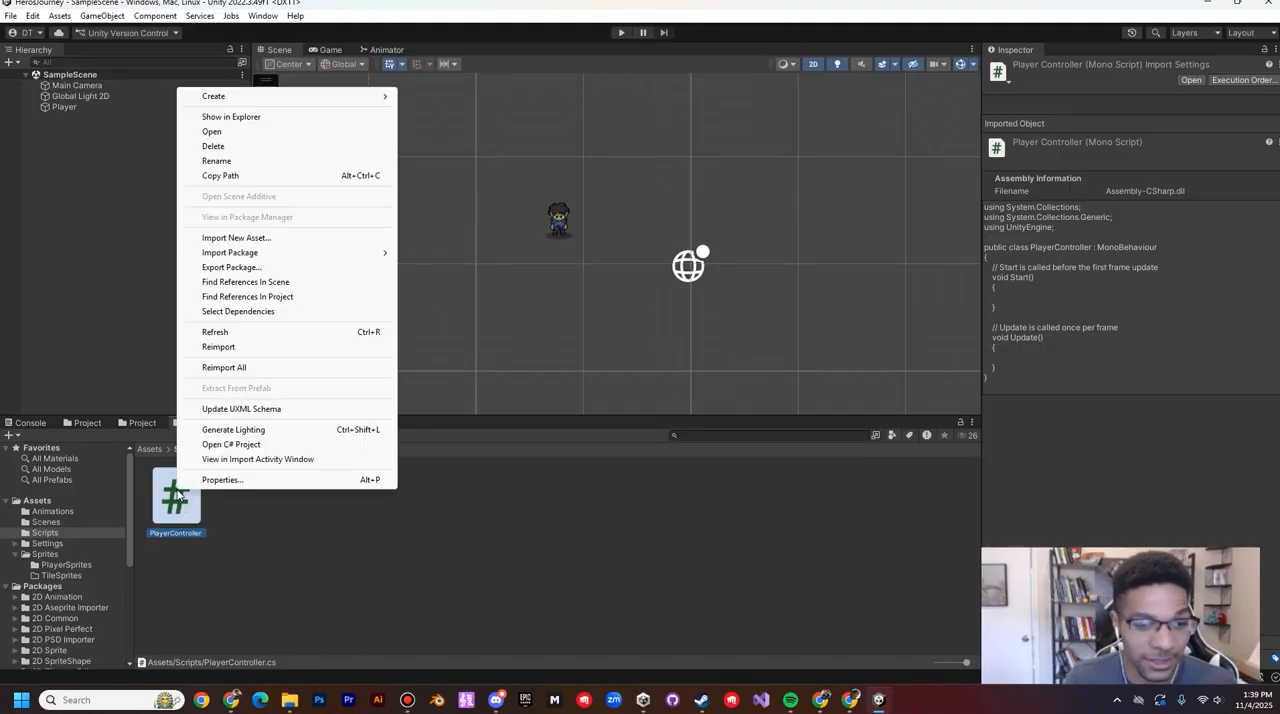
click(231, 117)
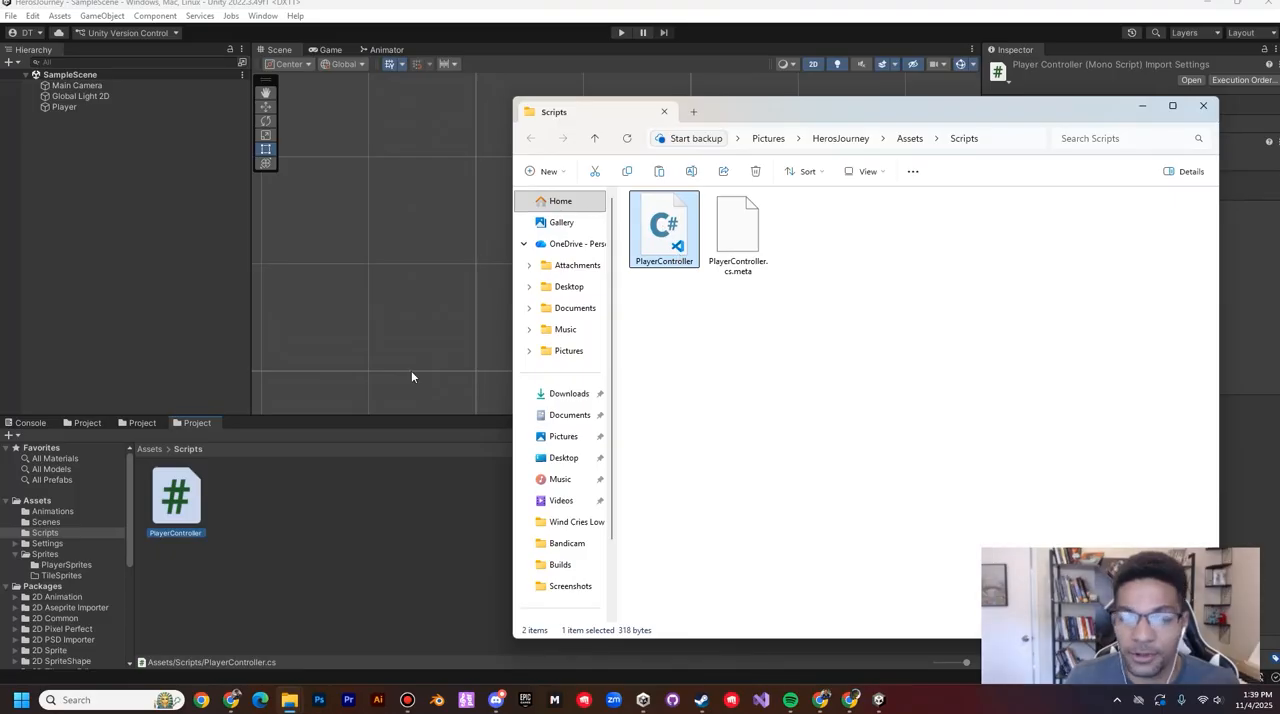
ctrl+click(731, 233)
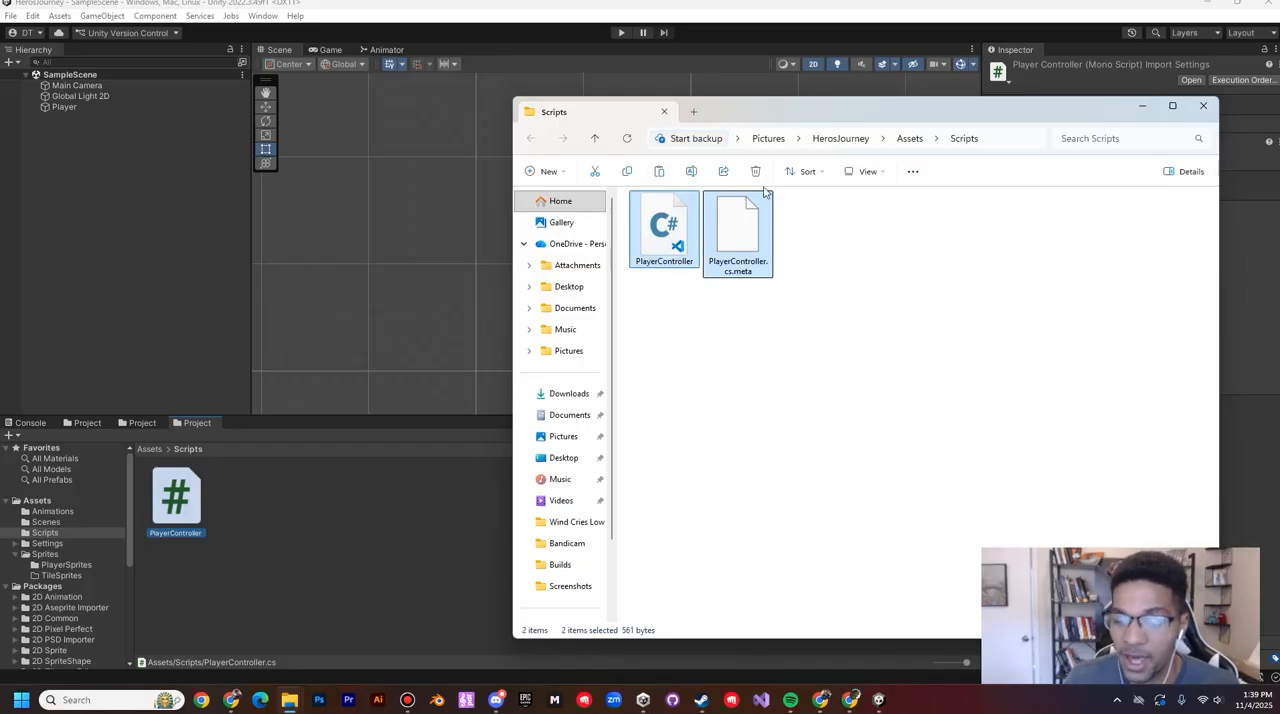
click(1204, 108)
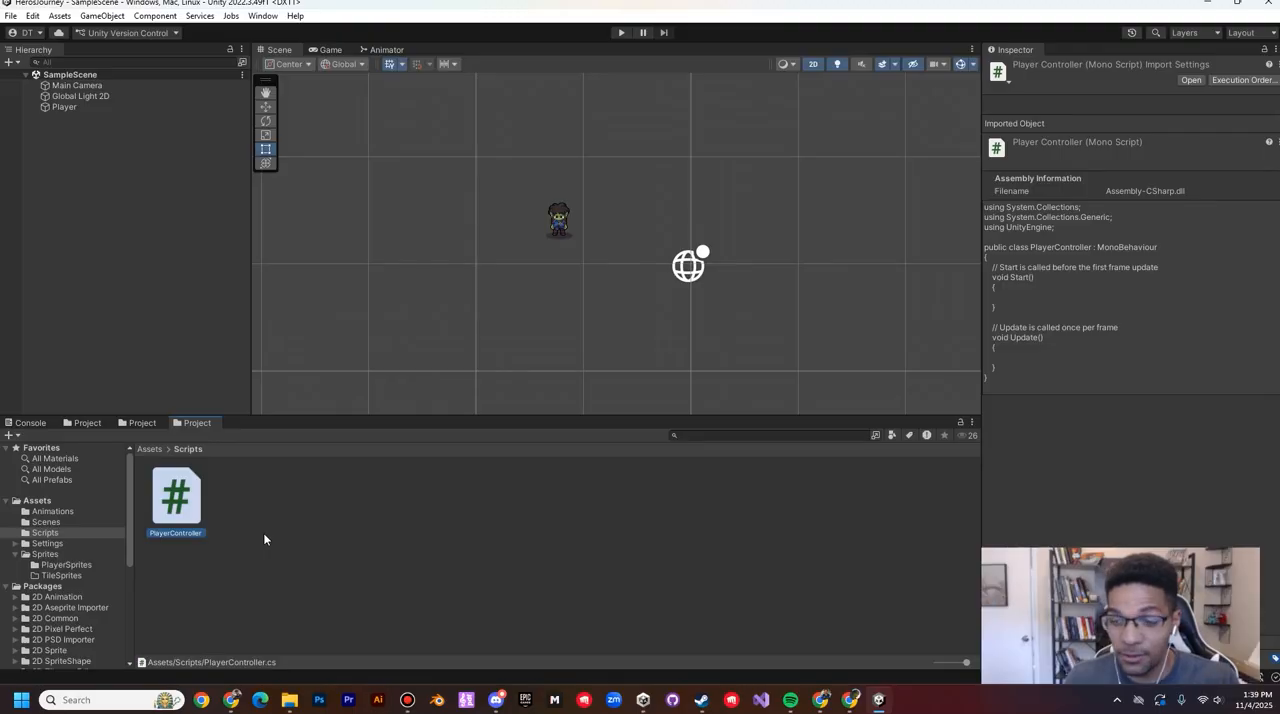
Step: Create a second C# script named CameraController in the Scripts folder
right_click(294, 540)
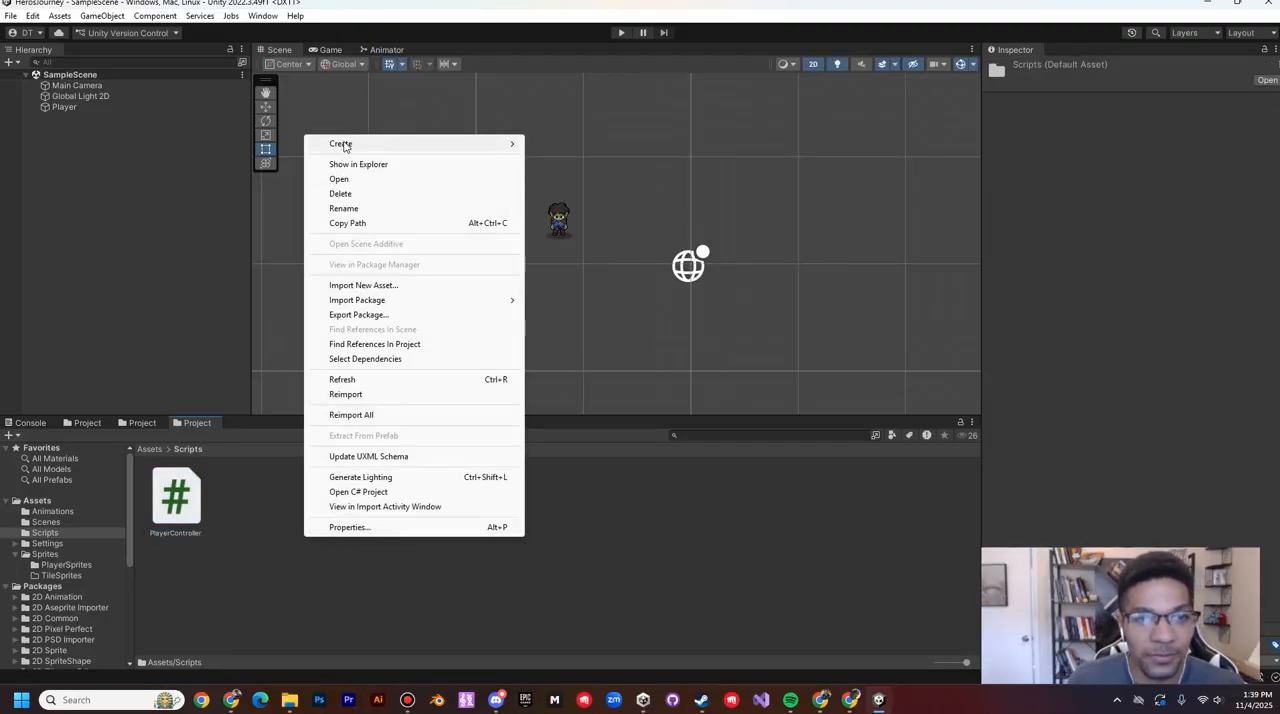
mouse_move(341, 145)
click(585, 38)
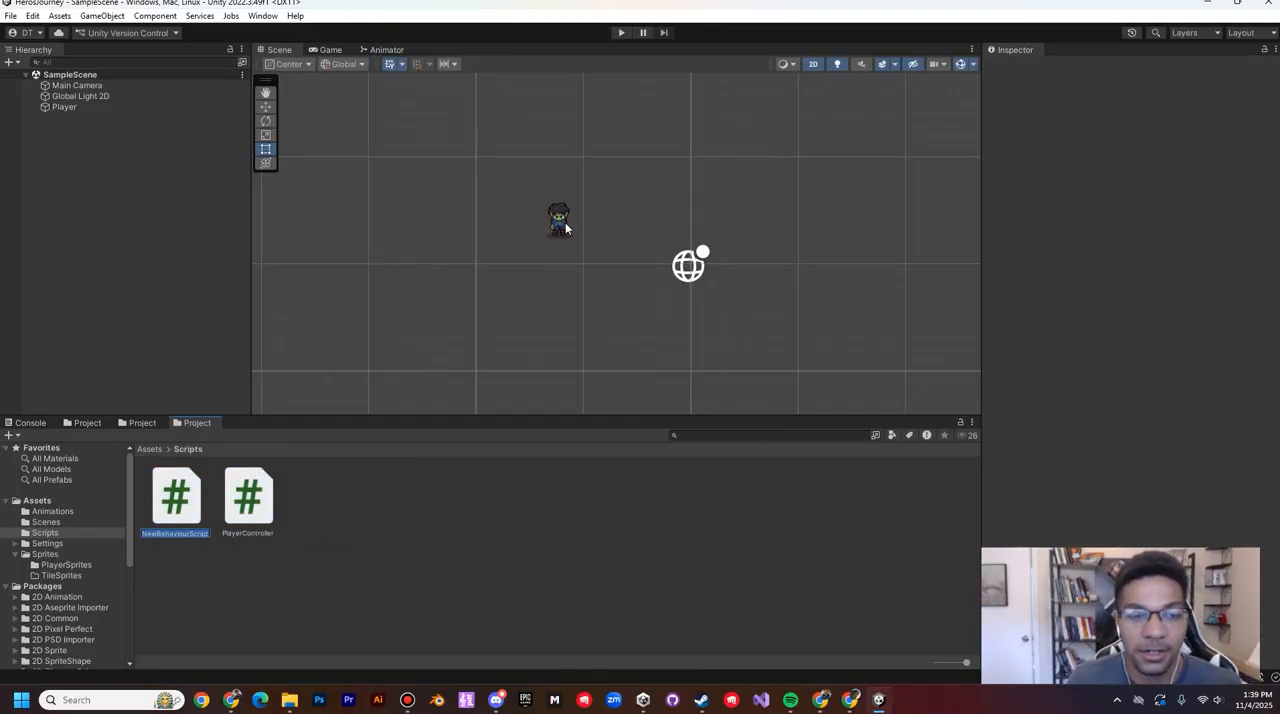
text(Camera)
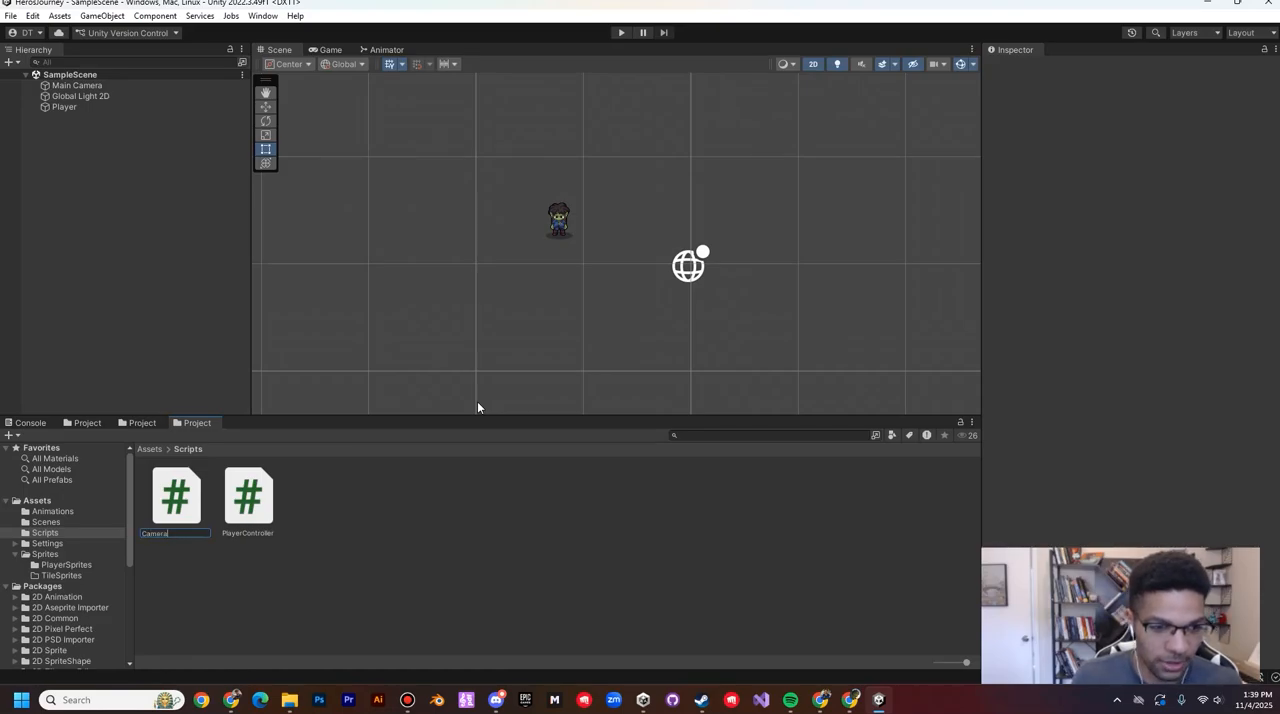
text(Controller)
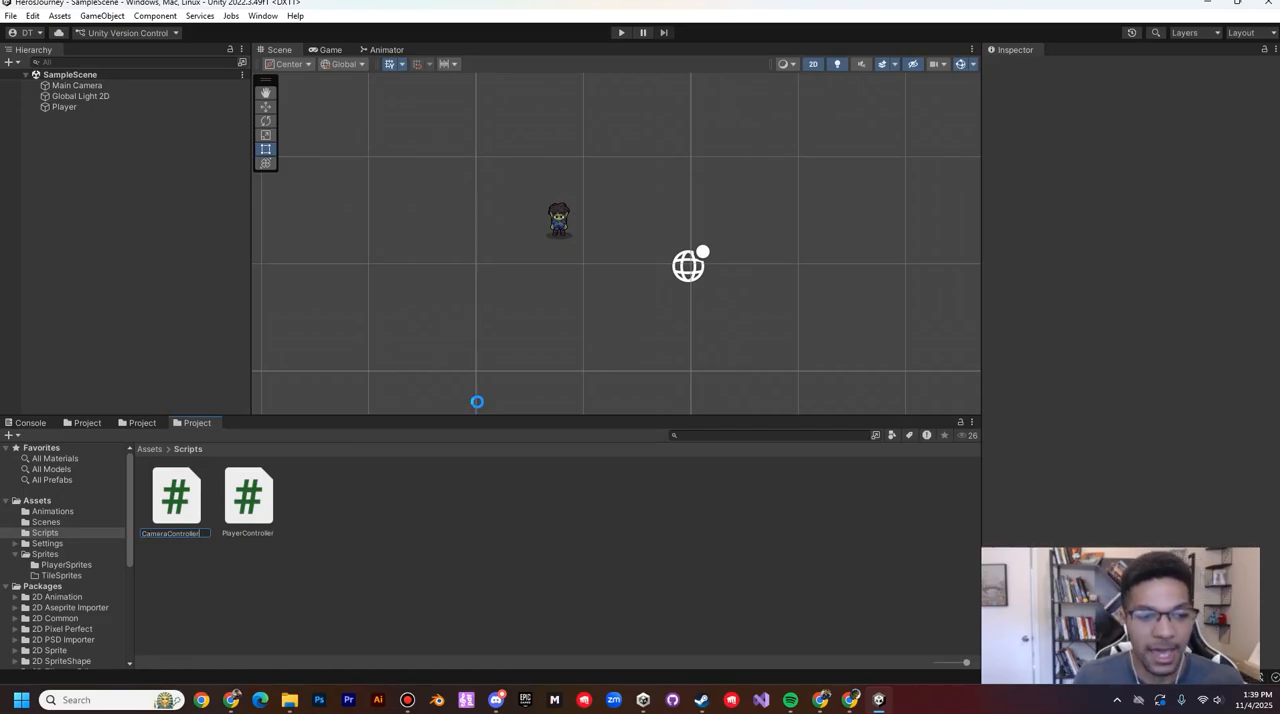
key(Return)
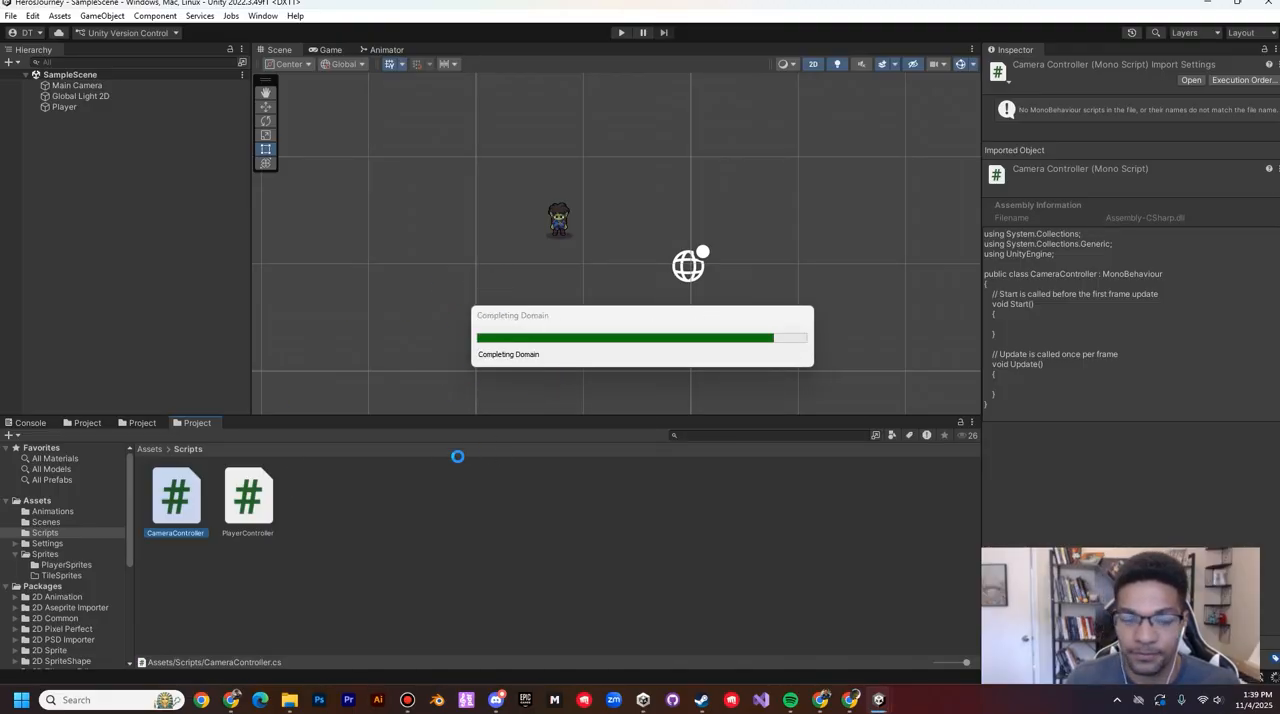
Step: Open the PlayerController script in Visual Studio Code and examine its class declaration and default template code
click(250, 505)
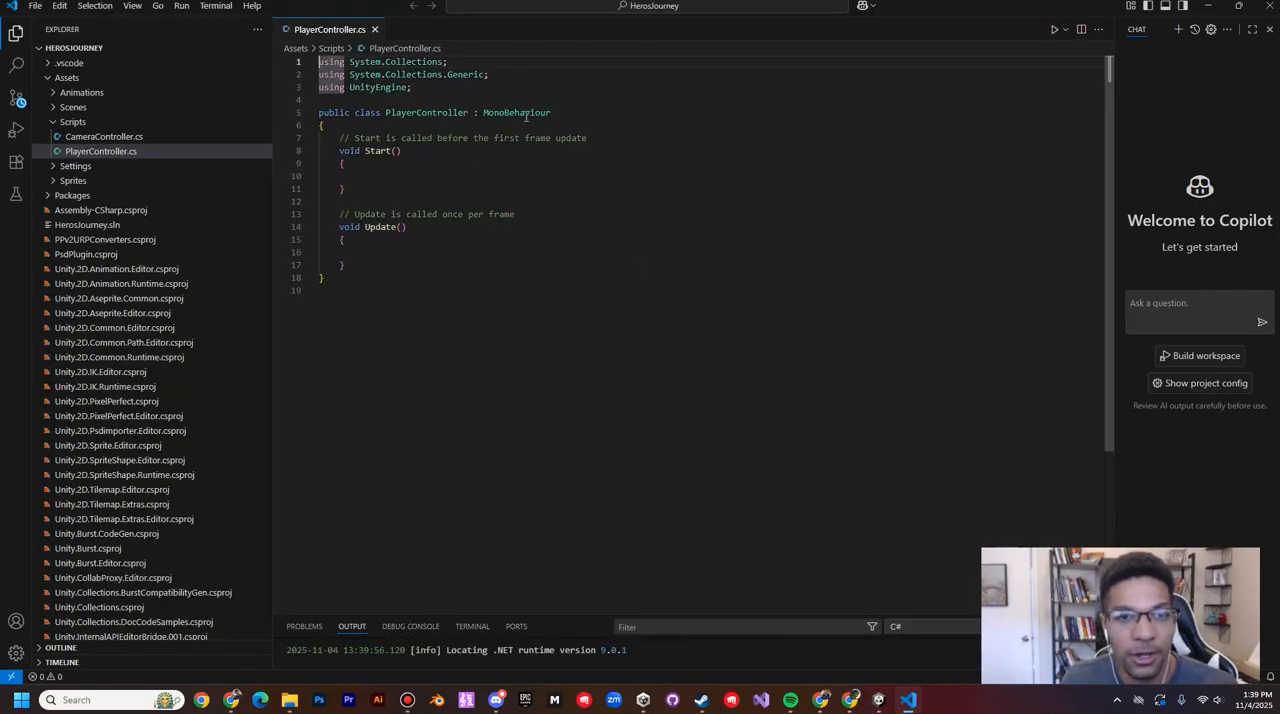
click(384, 113)
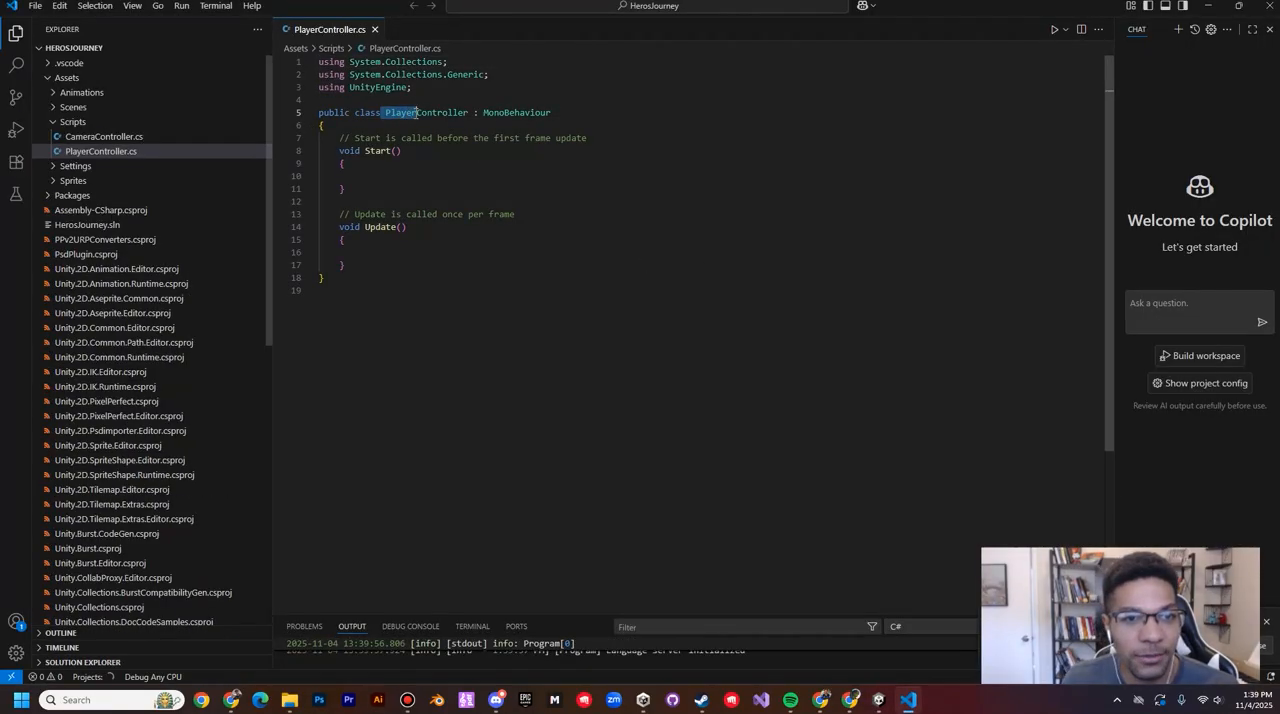
drag(345, 124, 473, 123)
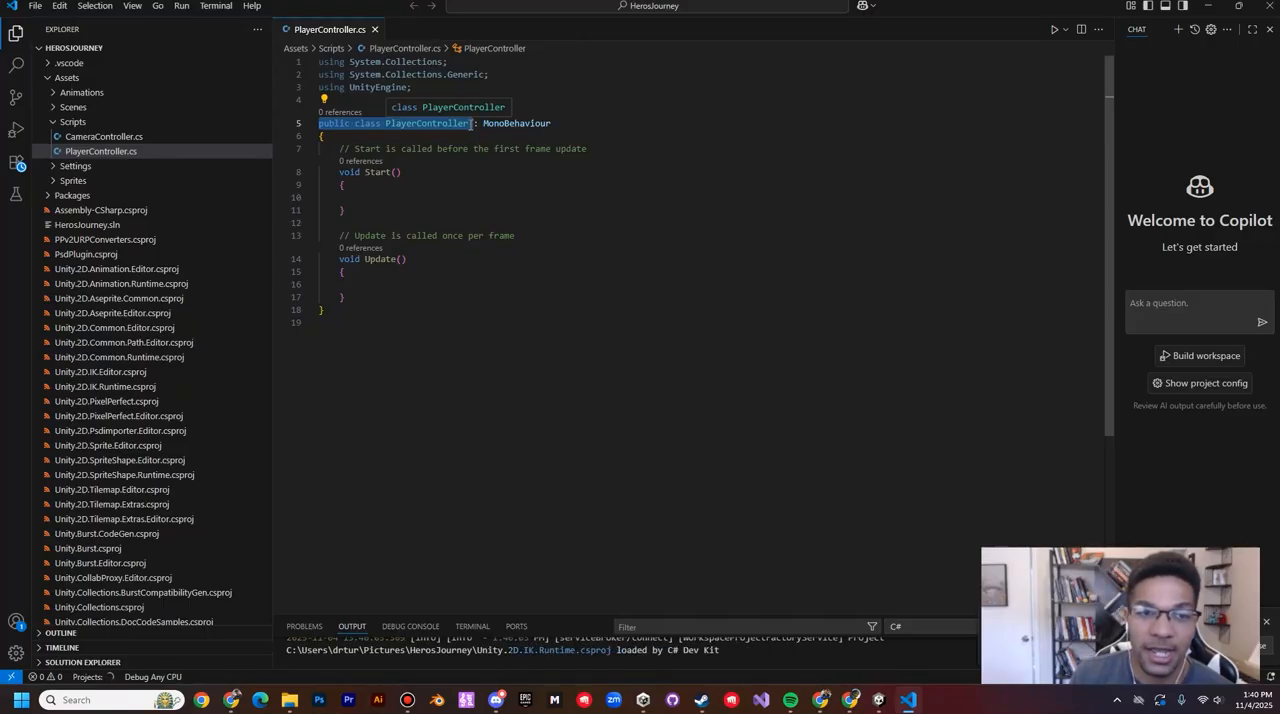
click(379, 124)
drag(387, 124, 580, 126)
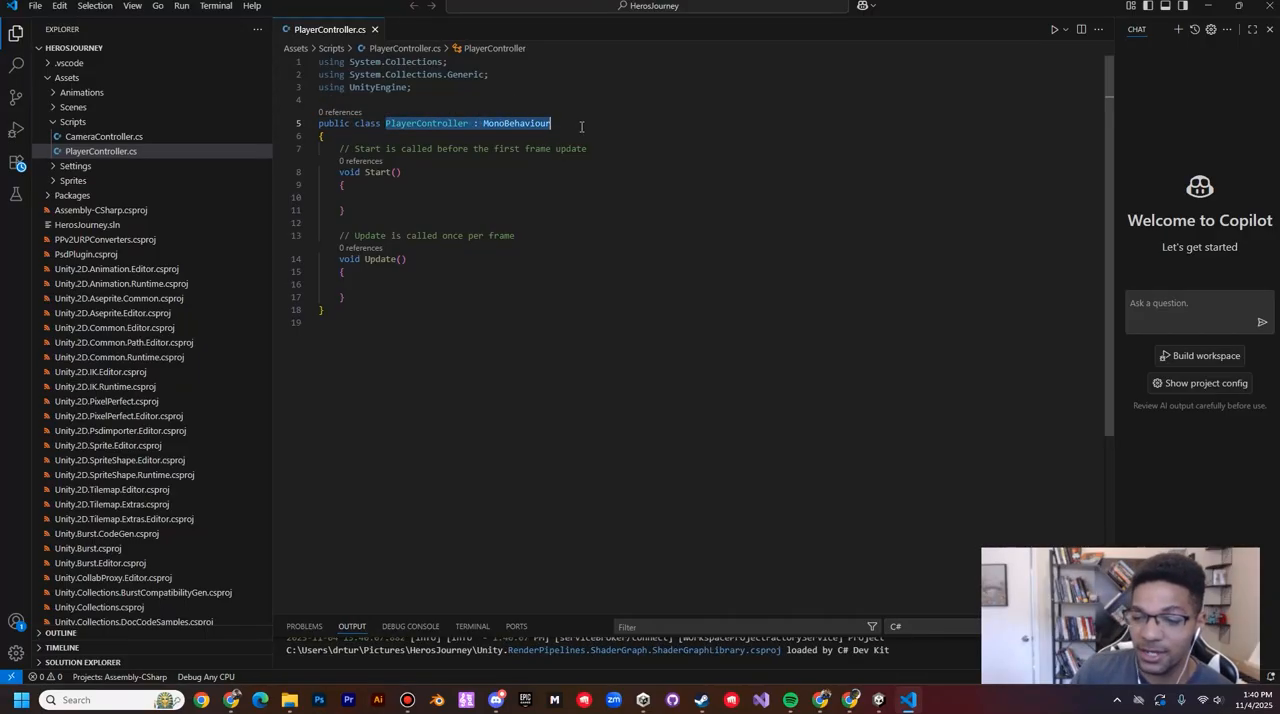
drag(384, 322, 370, 50)
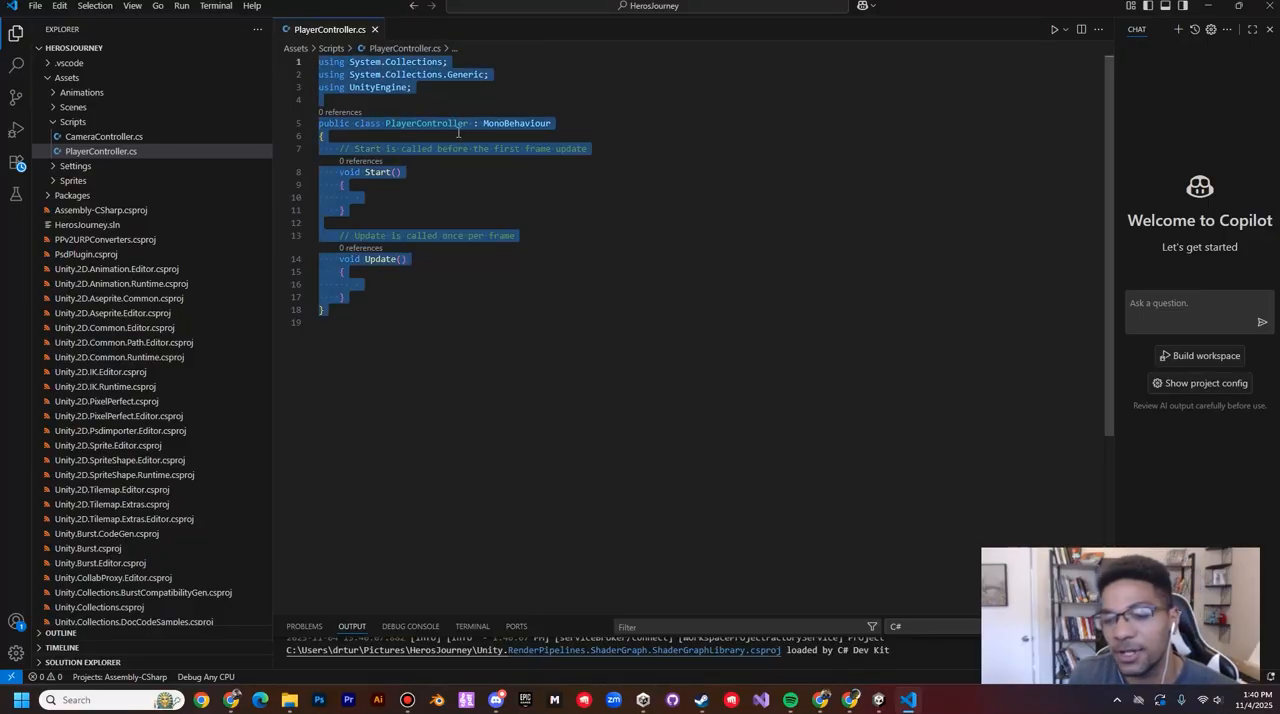
click(416, 124)
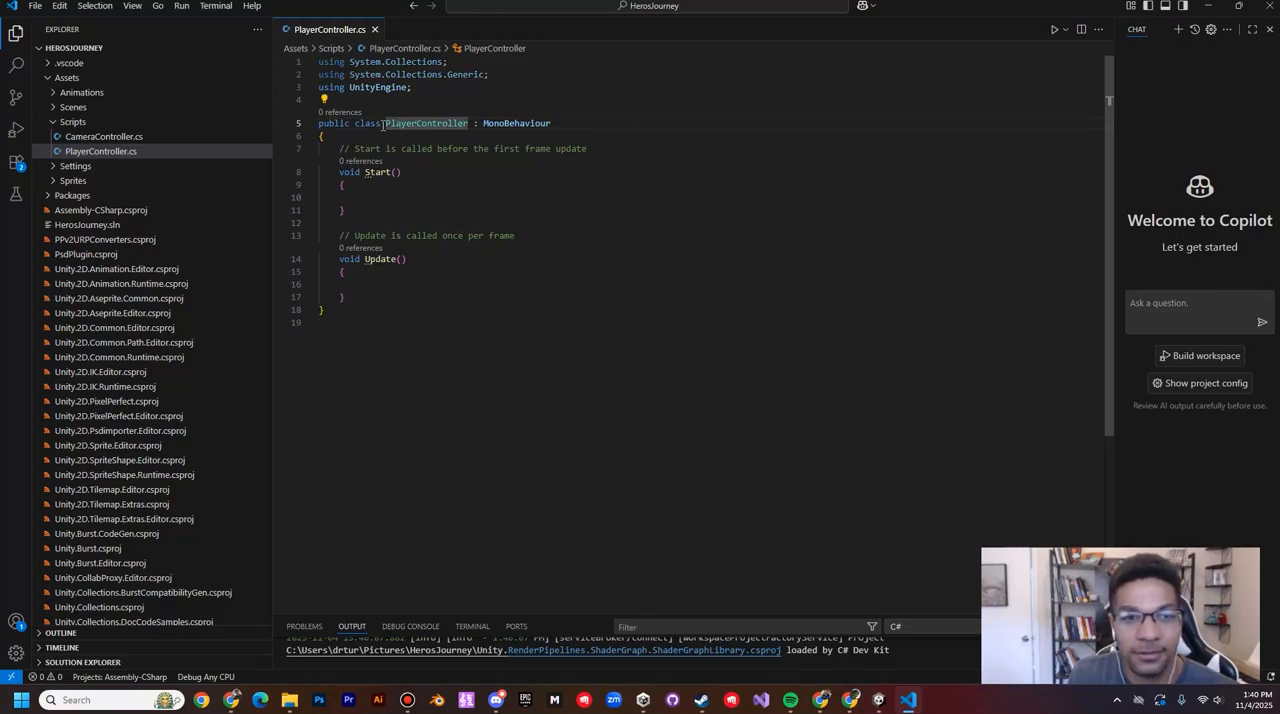
drag(383, 124, 474, 124)
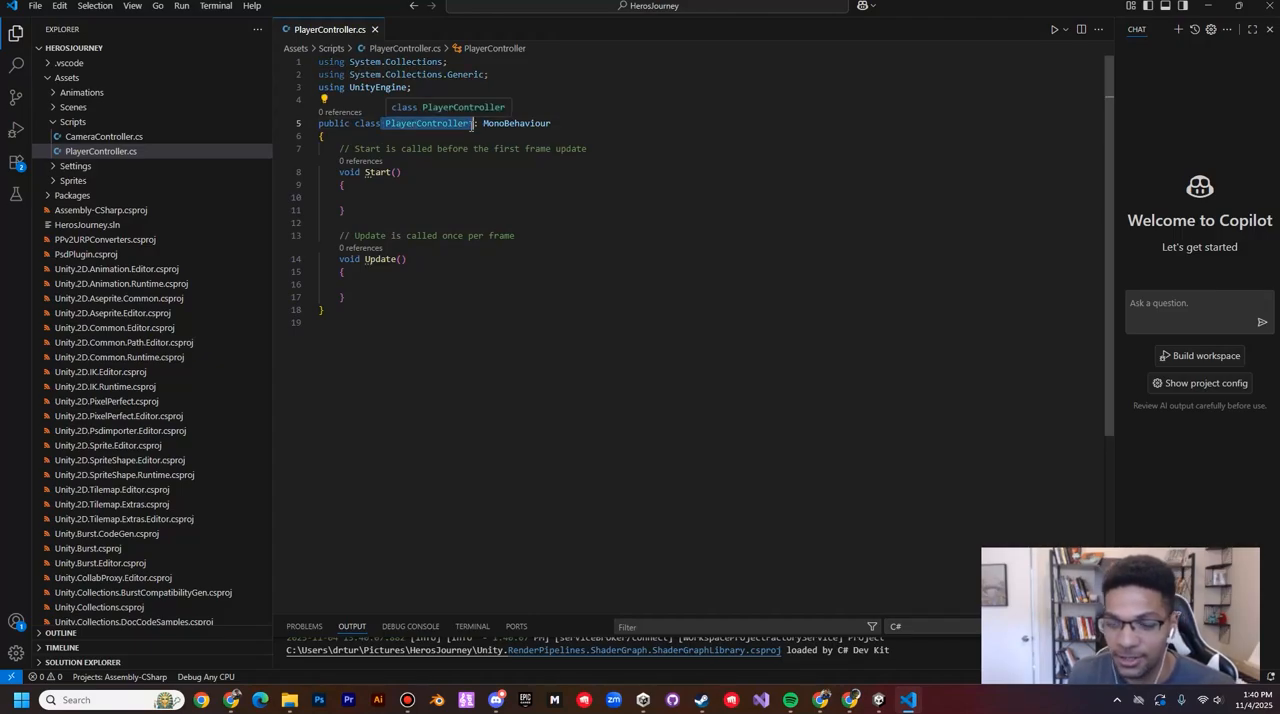
Step: Switch to Google Drive in Chrome and open the Part 1 movement folder under Class Assets > Assets--Scripts > Top down scripts
click(825, 706)
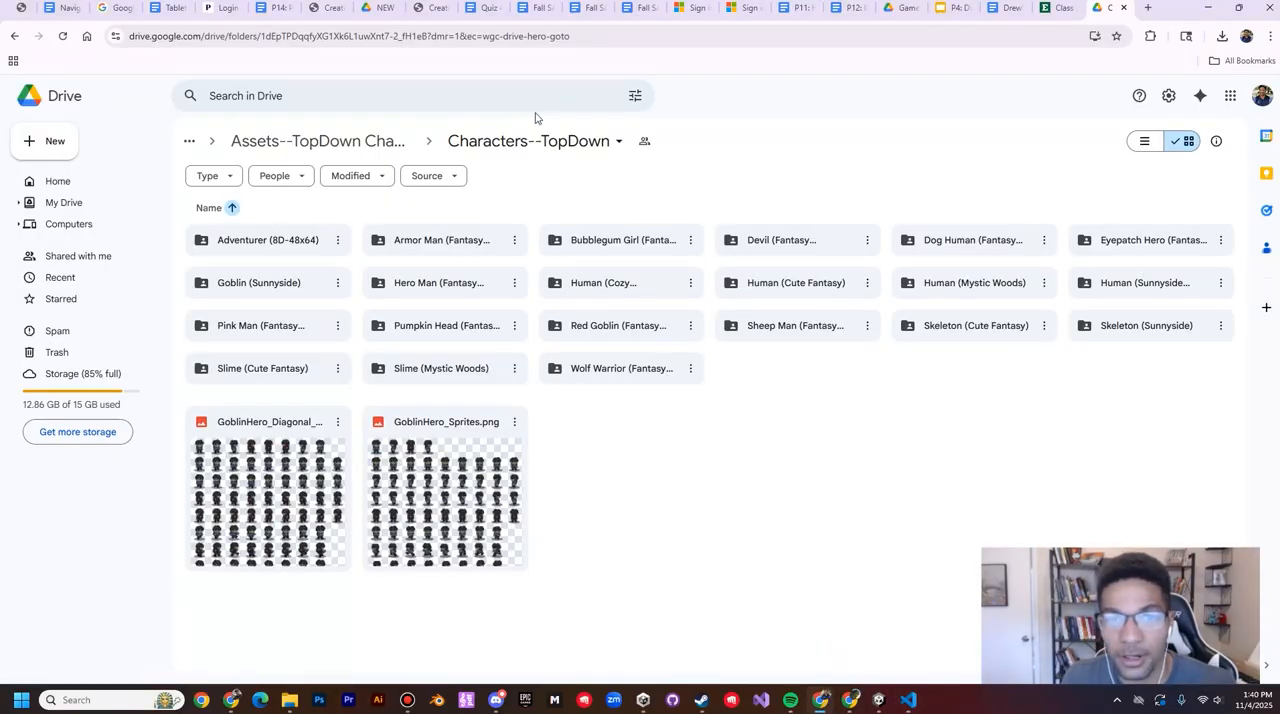
click(350, 147)
click(349, 149)
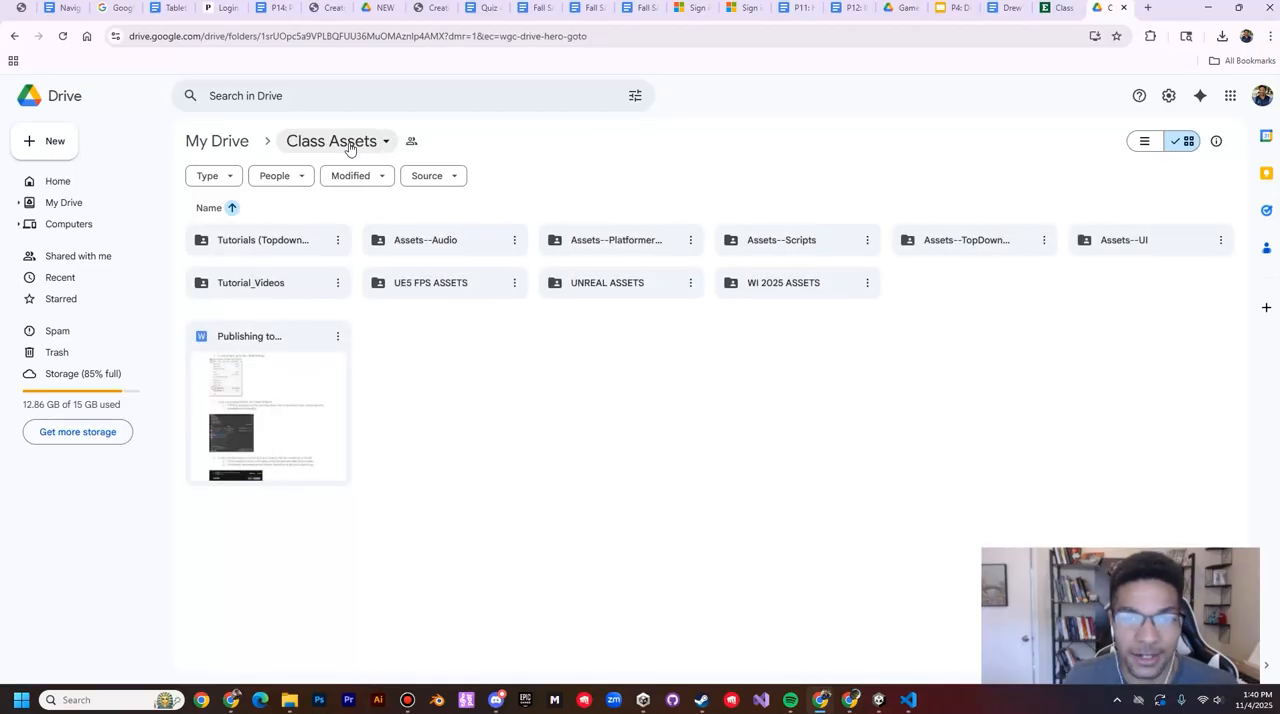
double_click(818, 245)
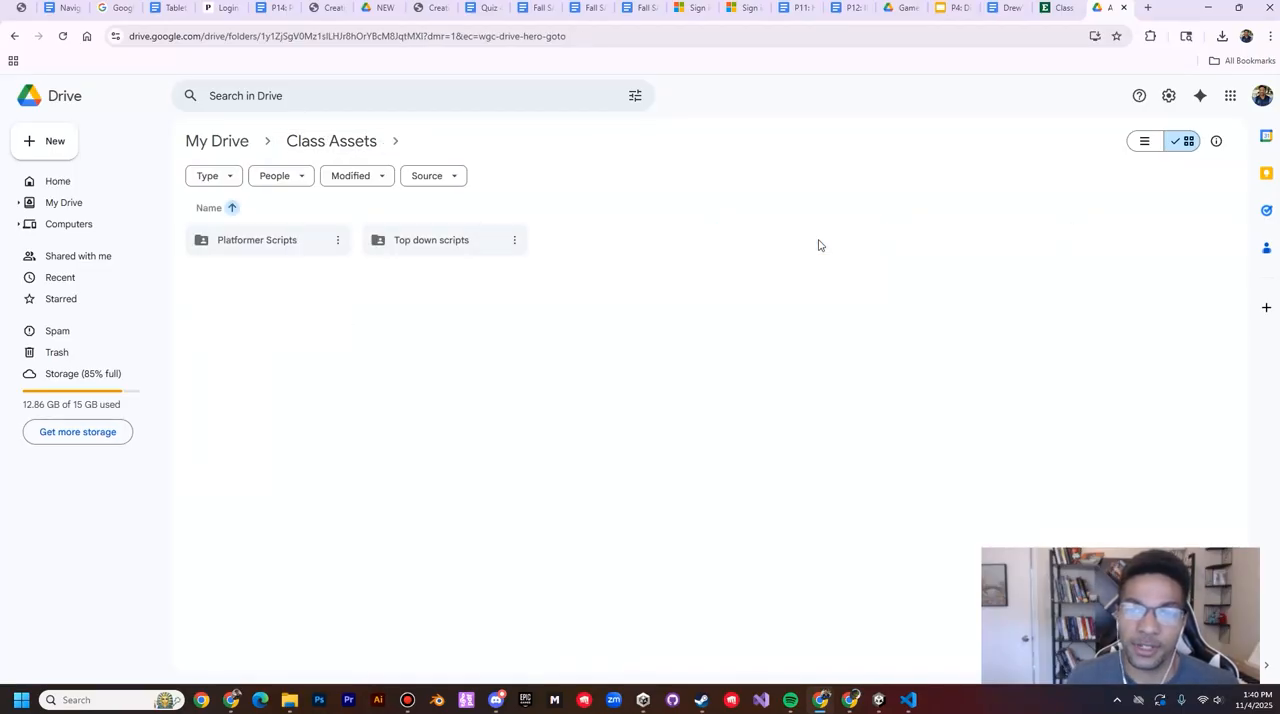
double_click(431, 240)
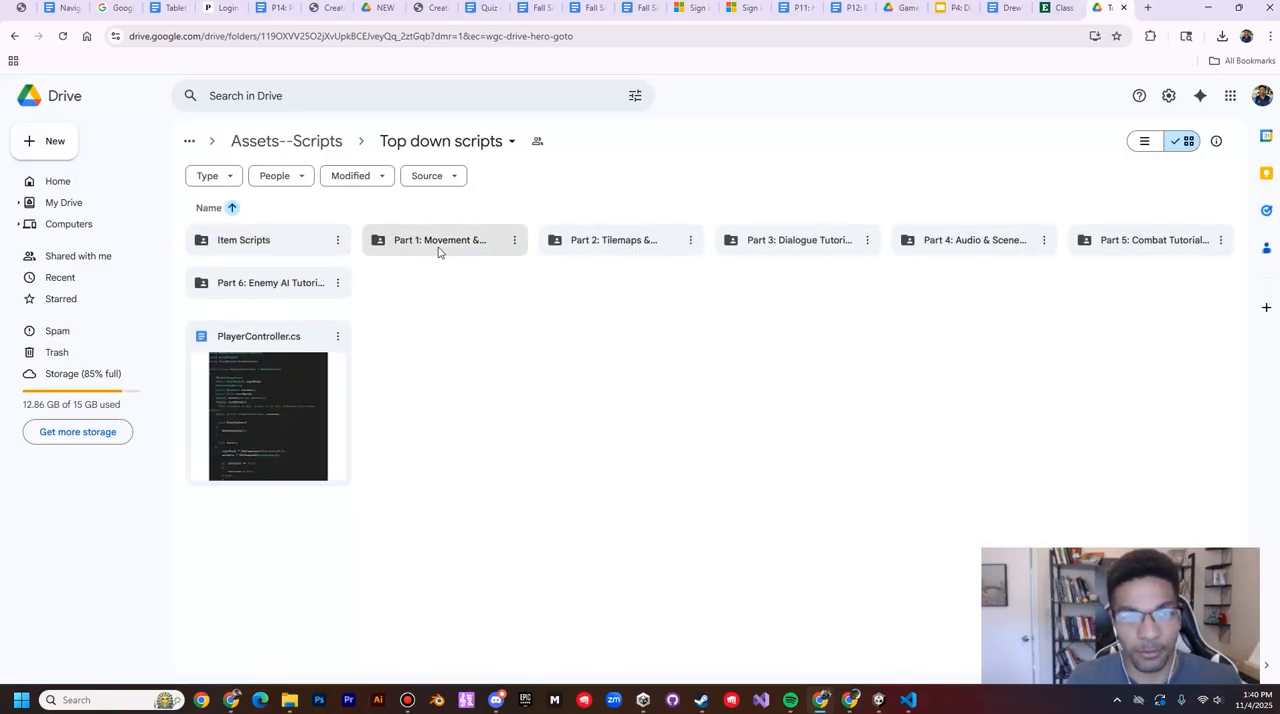
double_click(437, 250)
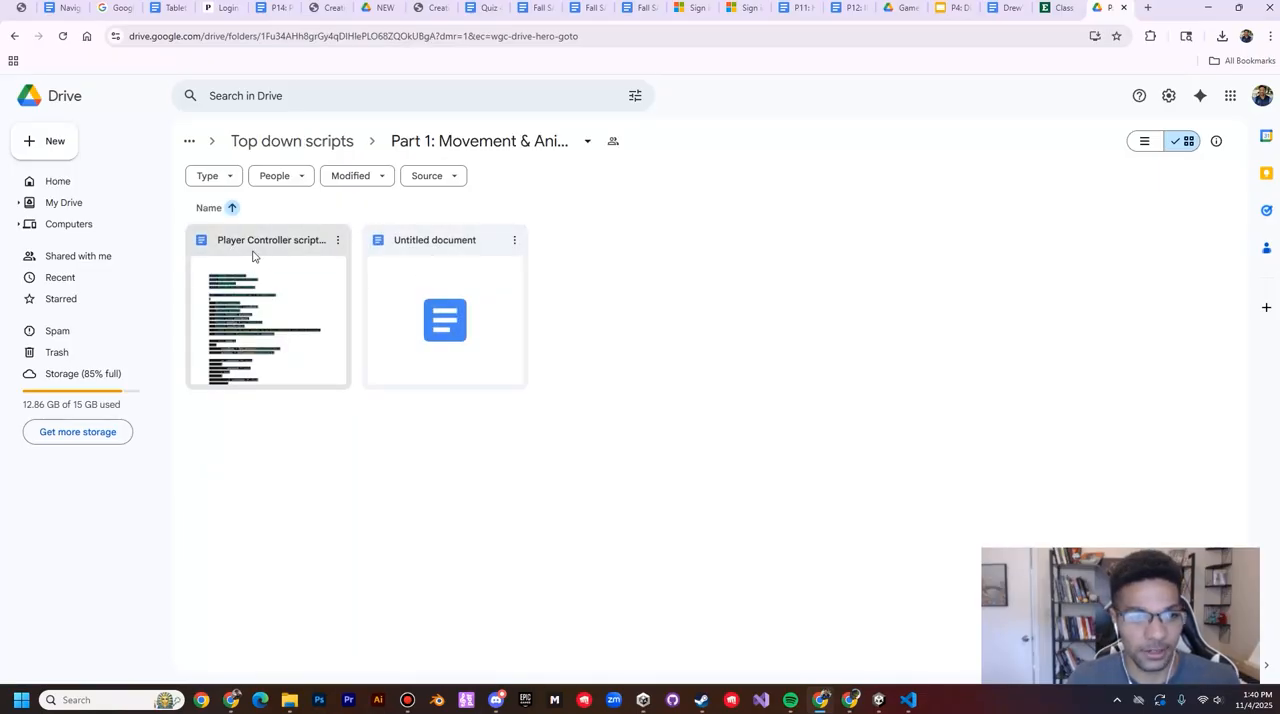
Step: Replace the template code in PlayerController.cs in Visual Studio Code with all the code from the Drive document Player Controller script (movement tutorial)
click(254, 251)
double_click(254, 251)
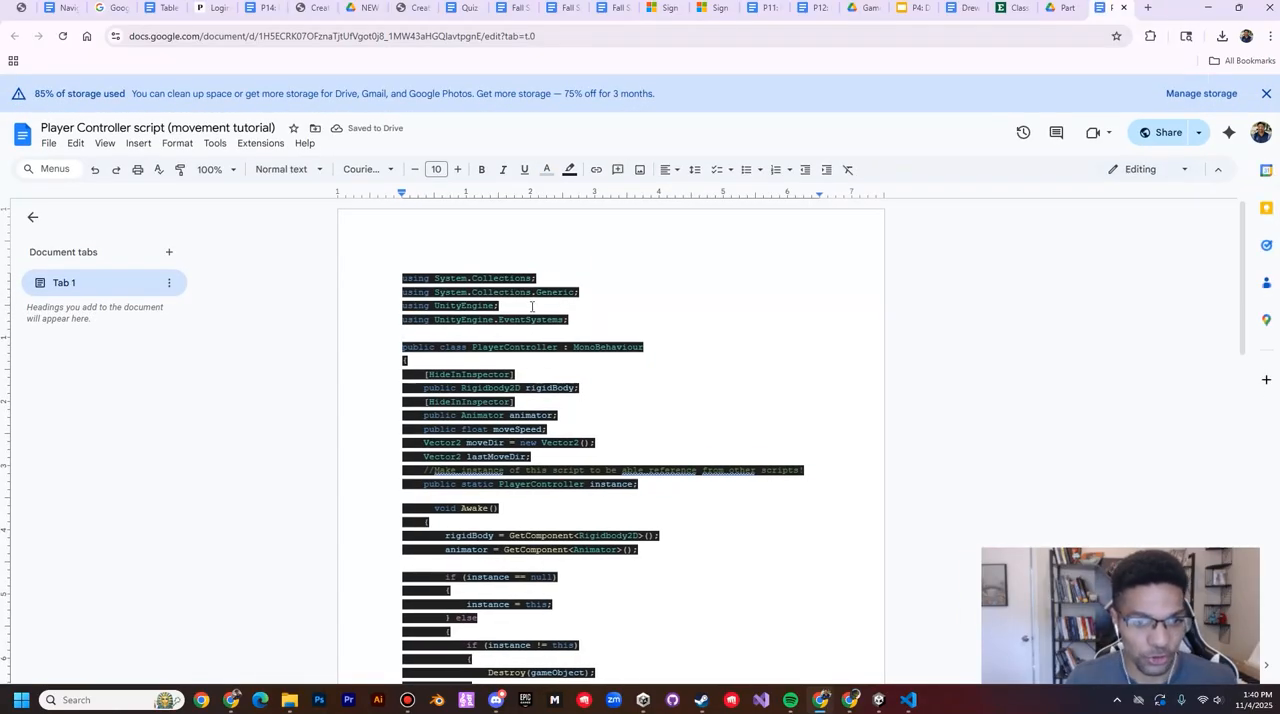
key(ctrl+a)
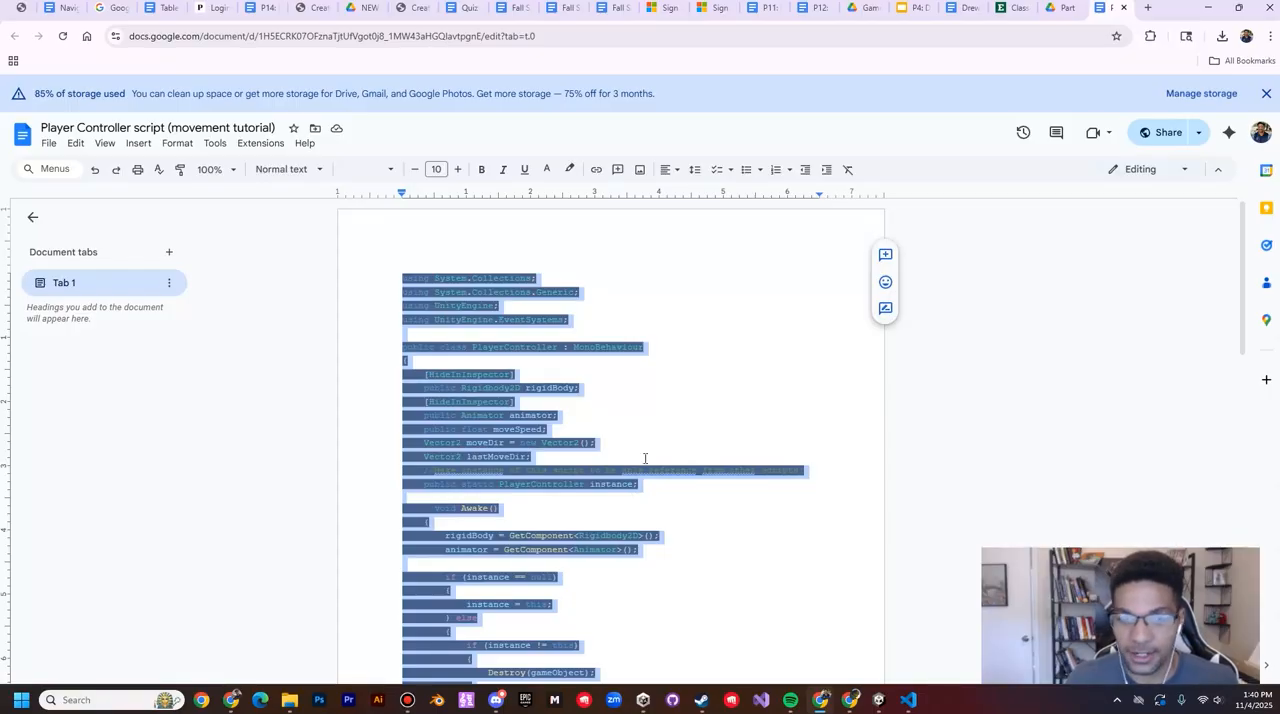
click(908, 700)
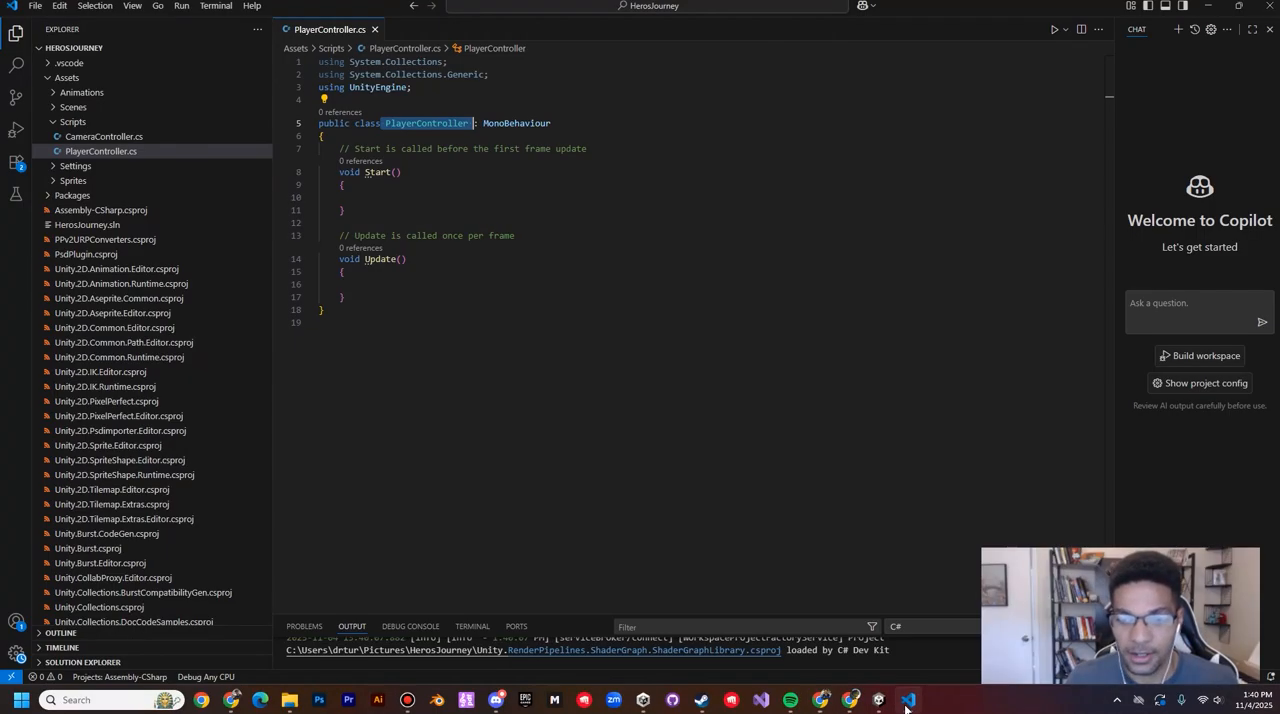
click(387, 170)
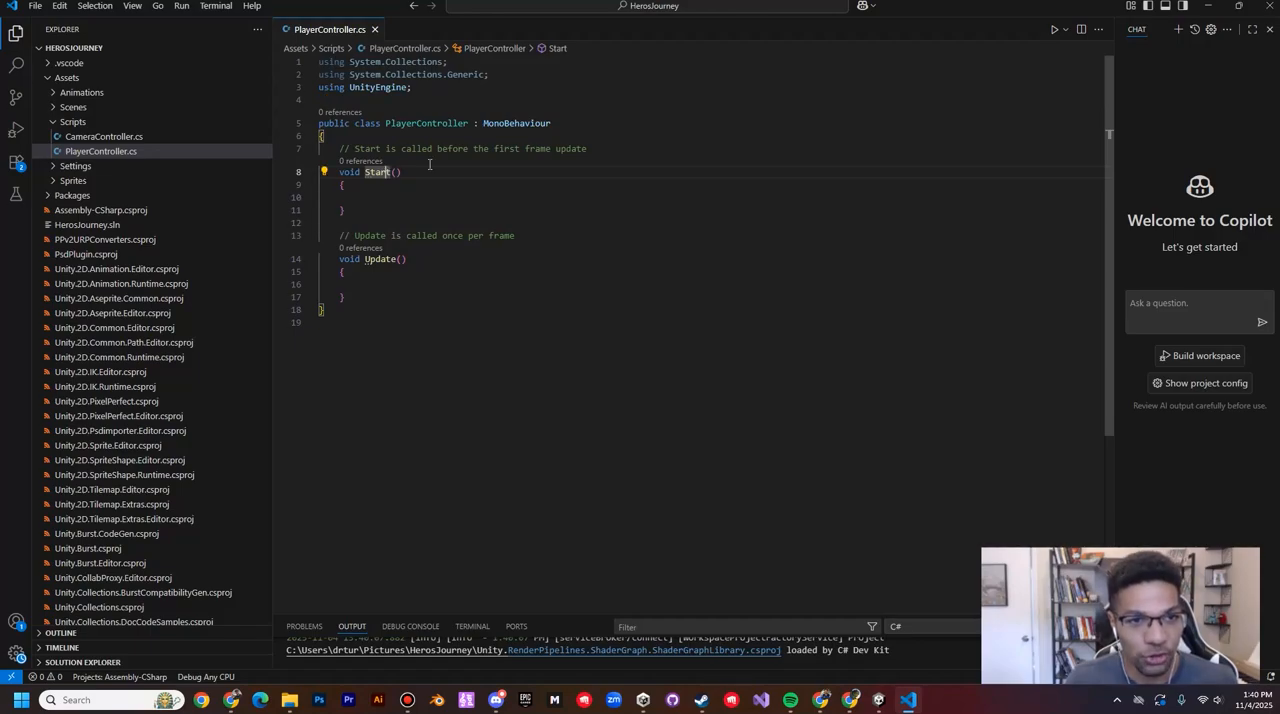
key(ctrl+a)
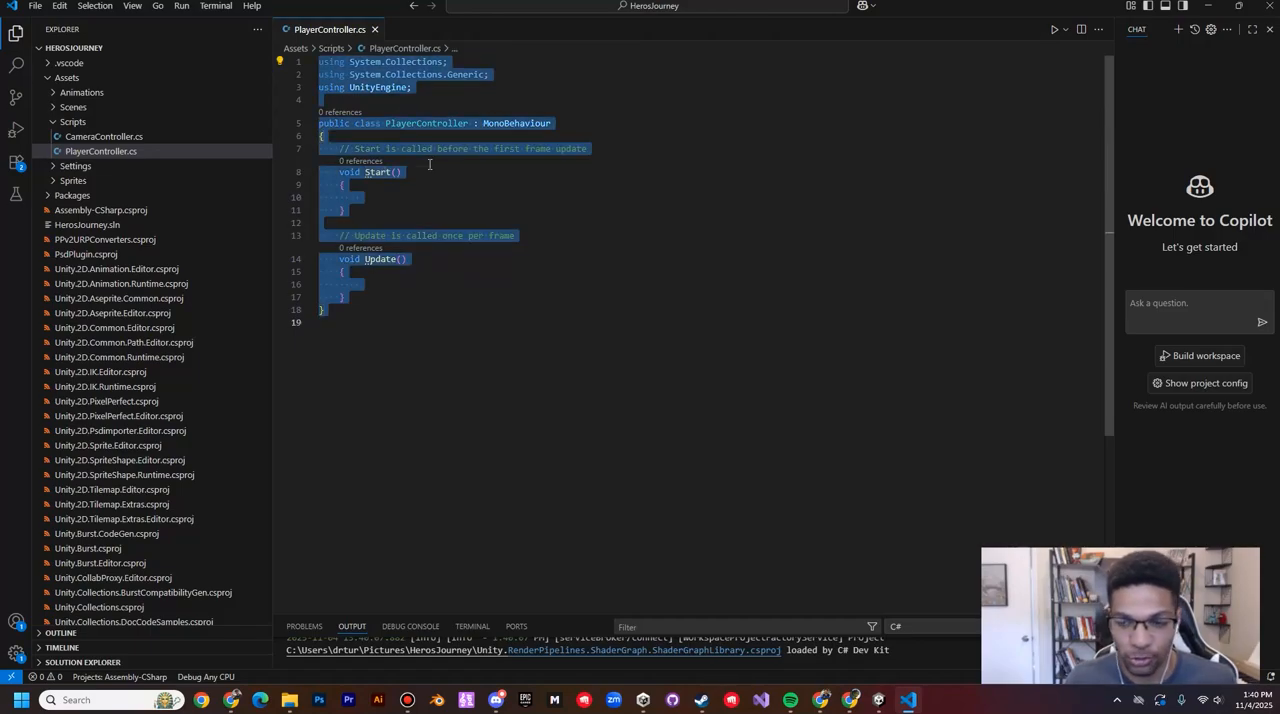
key(ctrl+v)
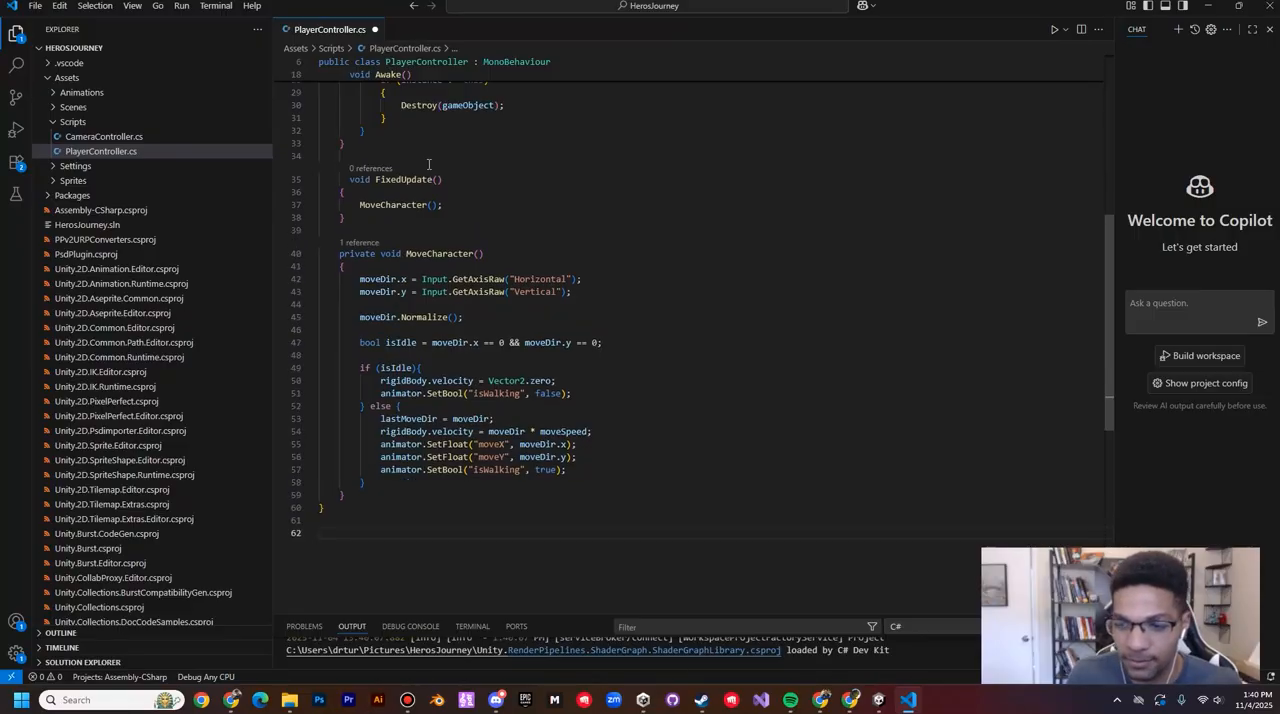
Step: Review the pasted using directives and PlayerController class declaration, and save PlayerController.cs
scroll(428, 164, up, 8)
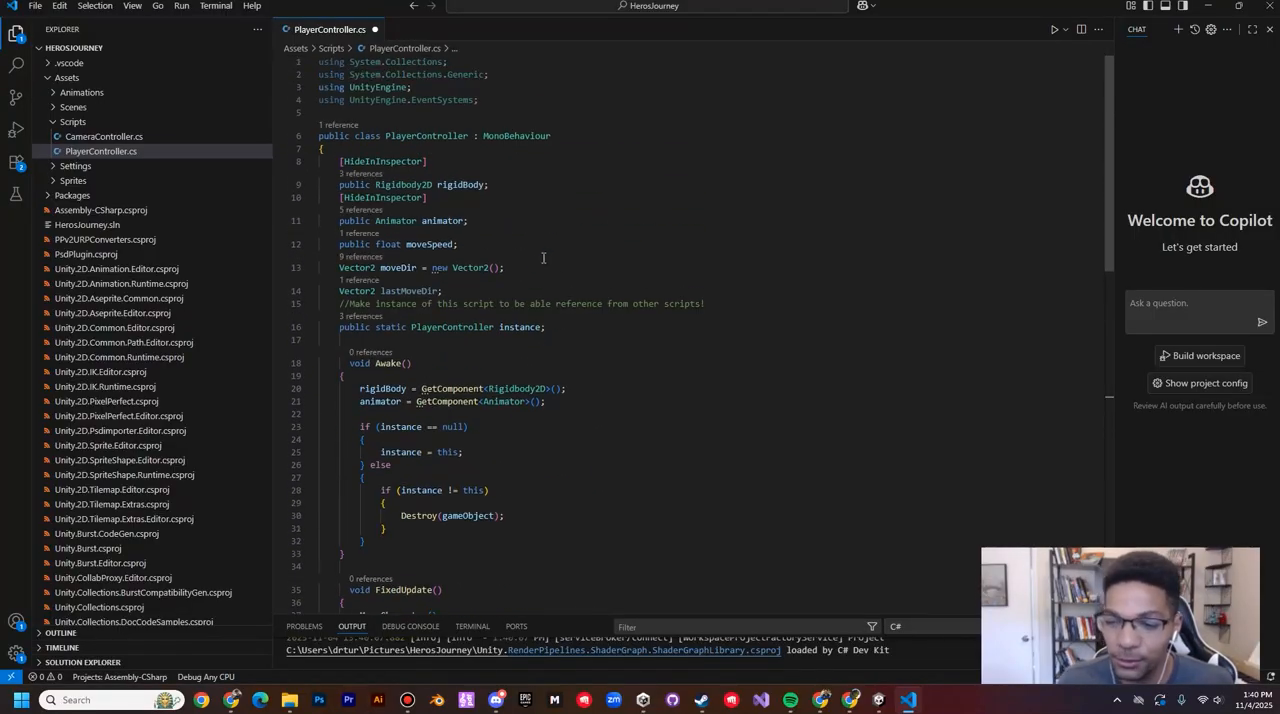
drag(318, 74, 505, 515)
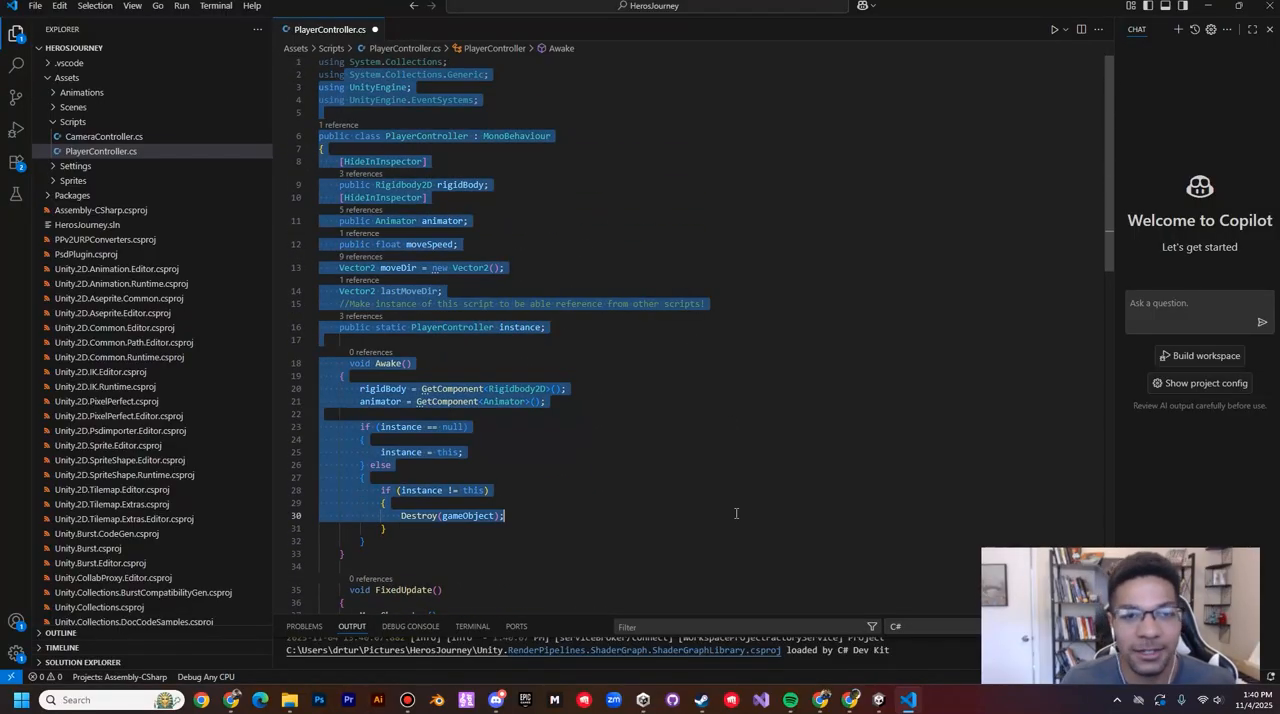
scroll(646, 395, down, 3)
scroll(660, 380, up, 2)
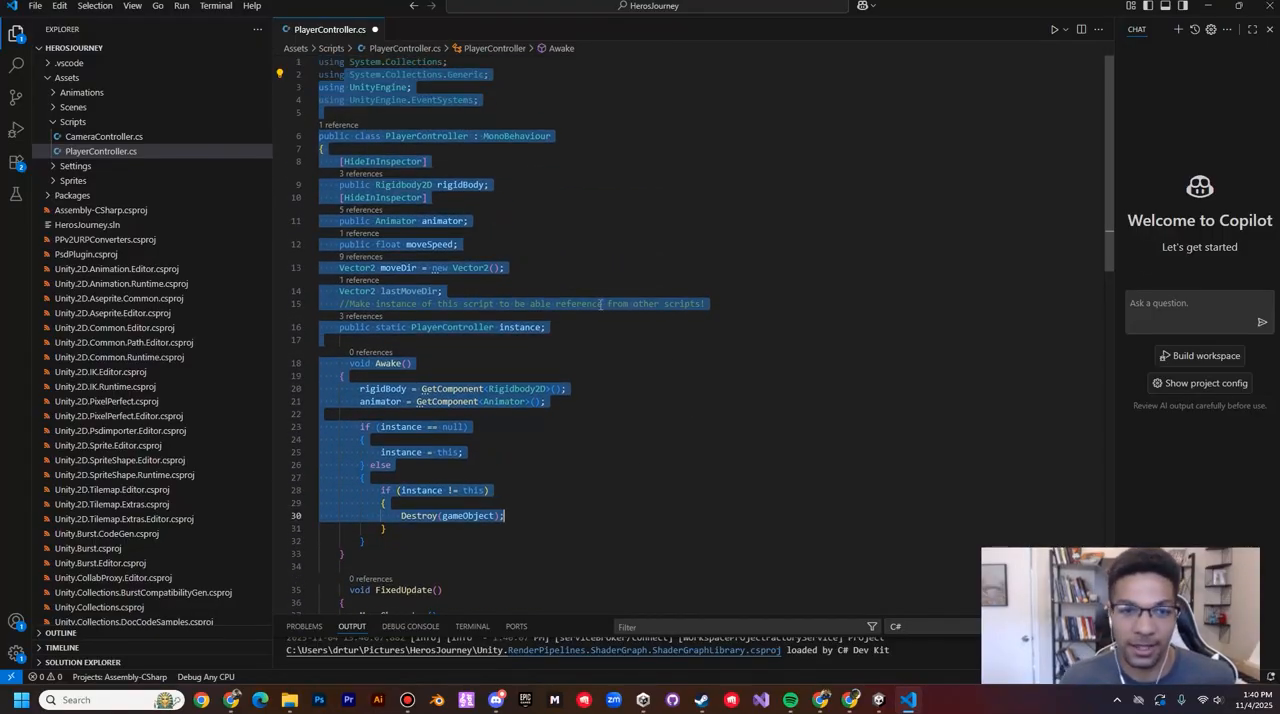
click(525, 238)
drag(481, 100, 303, 42)
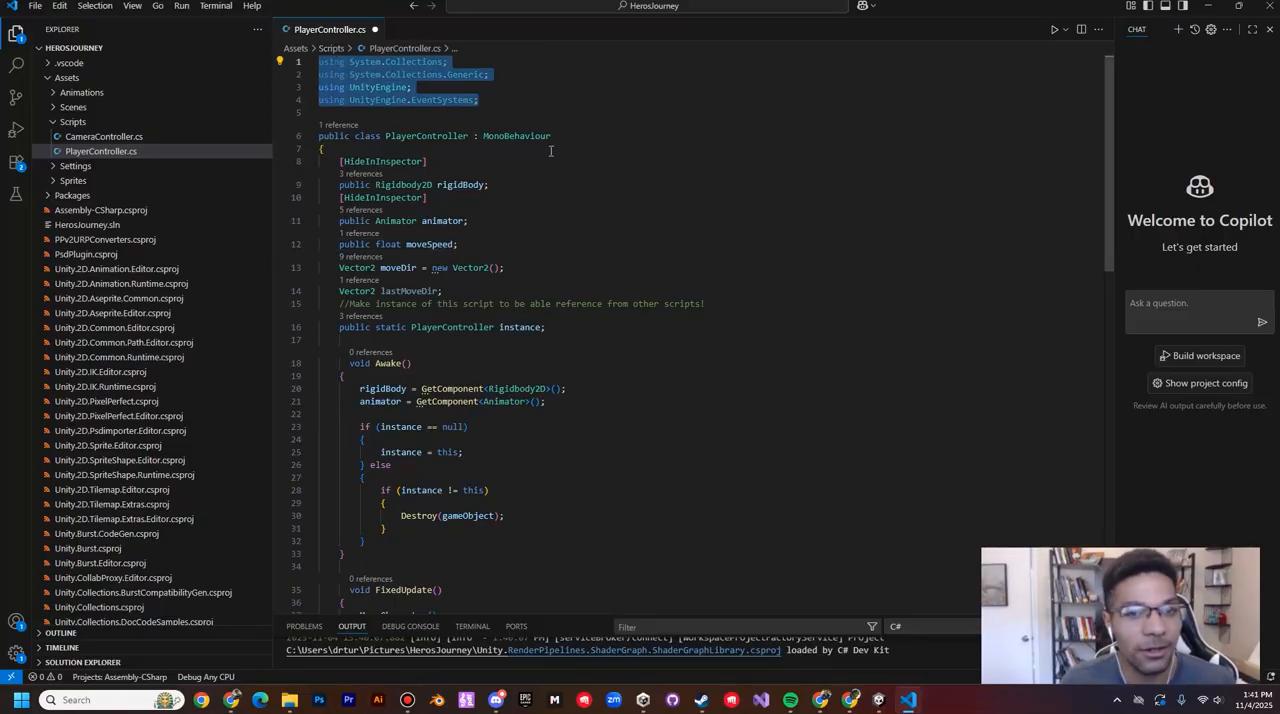
drag(571, 136, 287, 136)
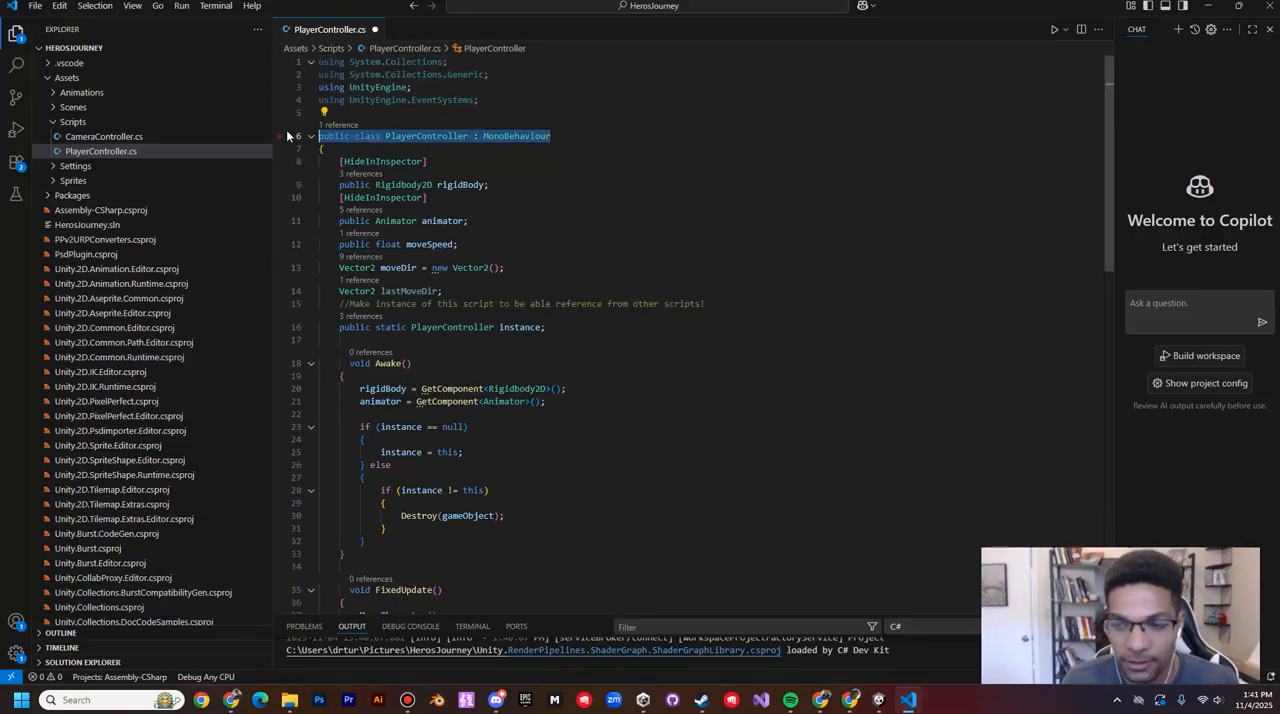
click(578, 220)
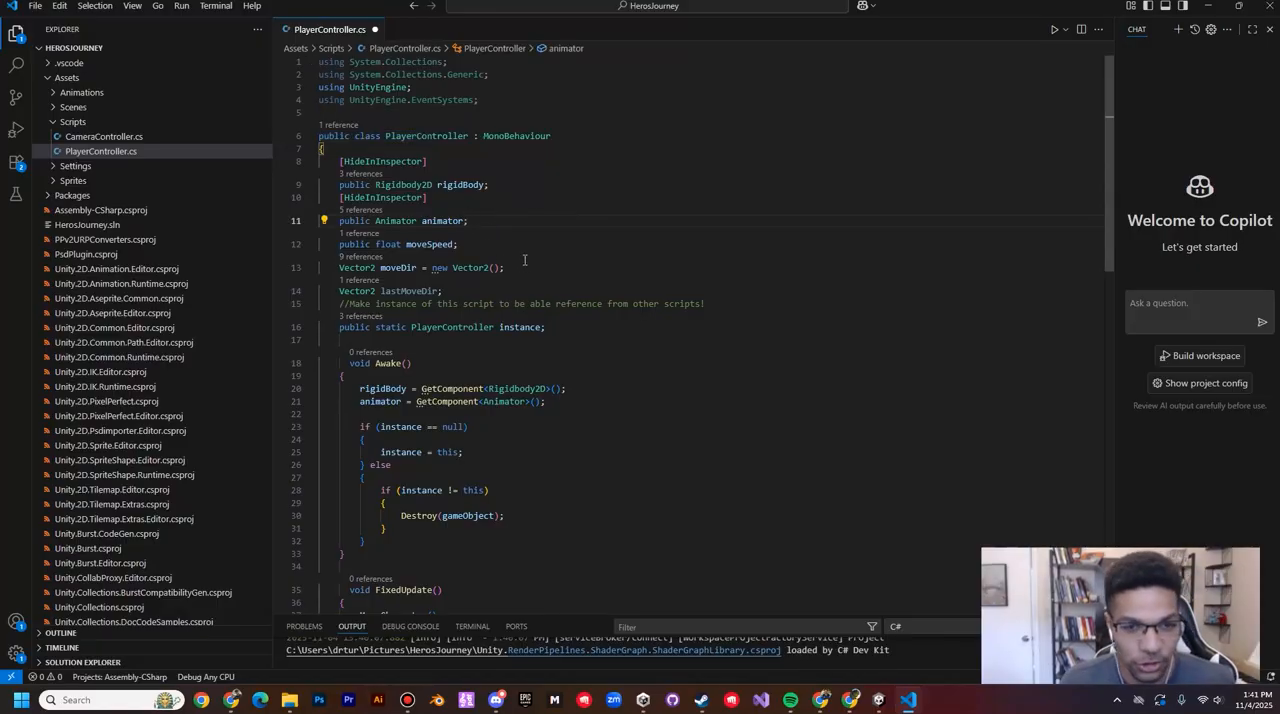
key(ctrl+s)
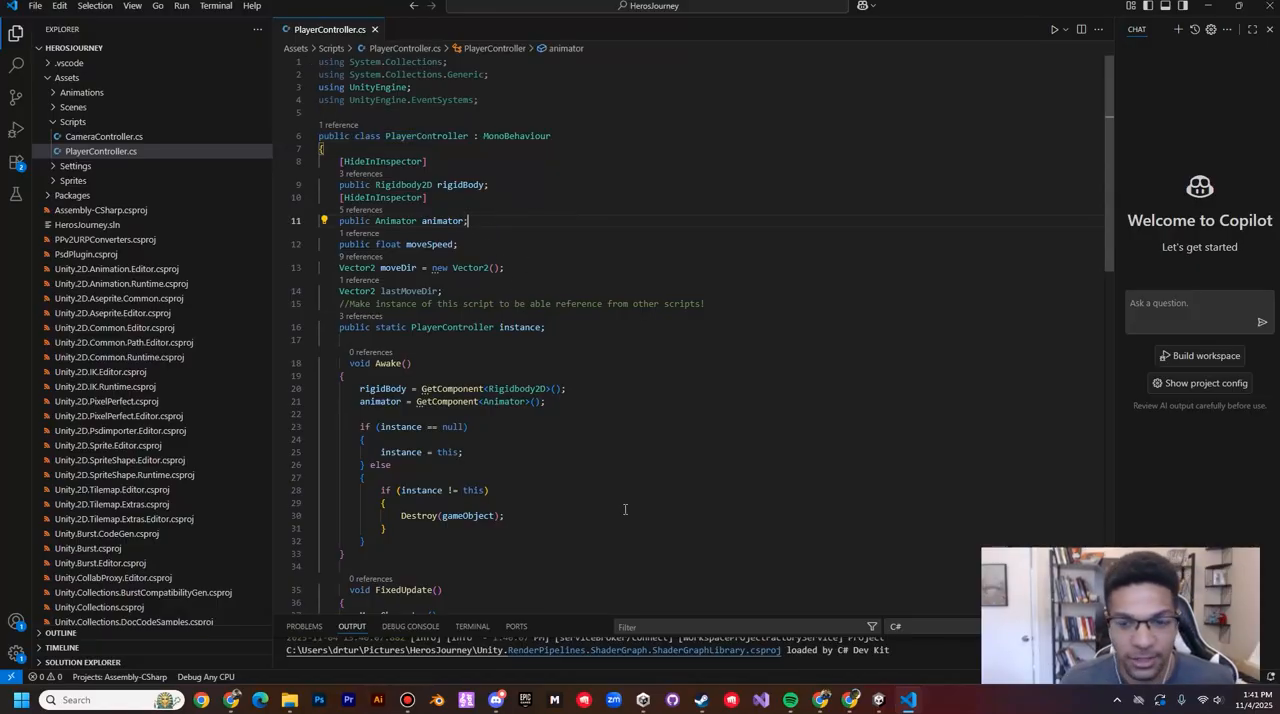
Step: Open the CameraController script from Unity, and check the contents of the Untitled document in Chrome's Part 1 movement folder on Drive
click(878, 701)
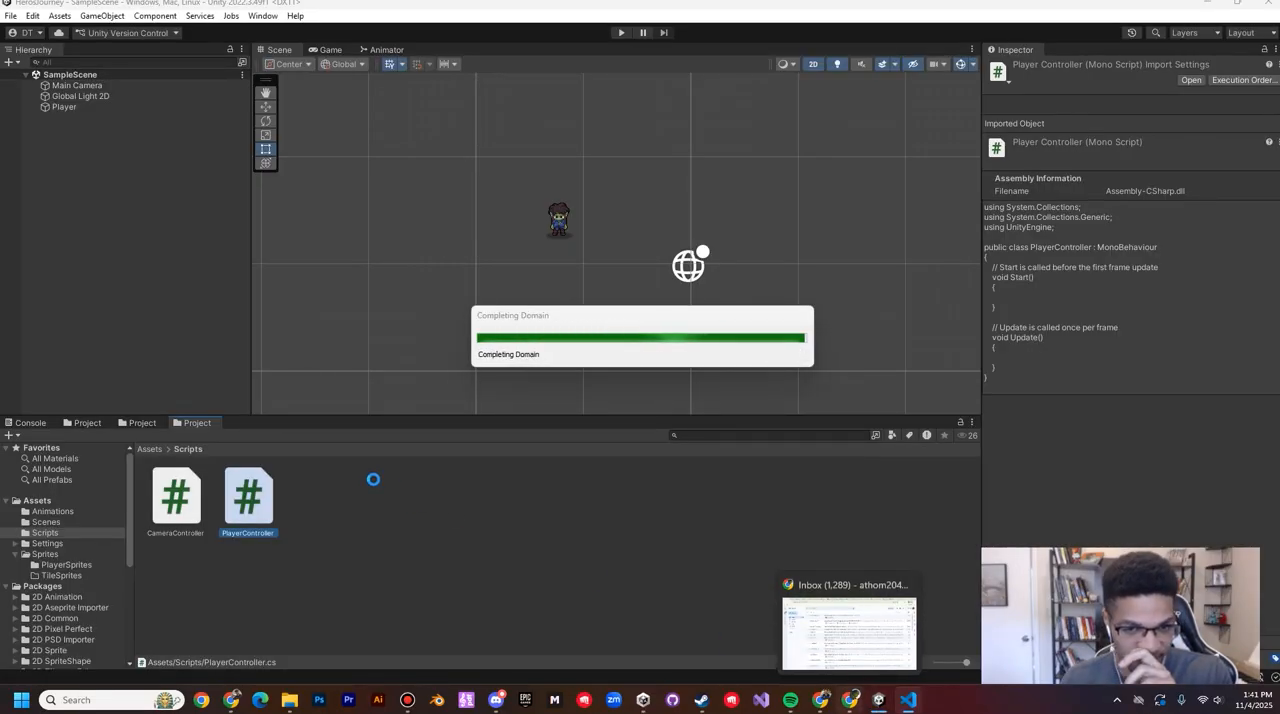
double_click(175, 503)
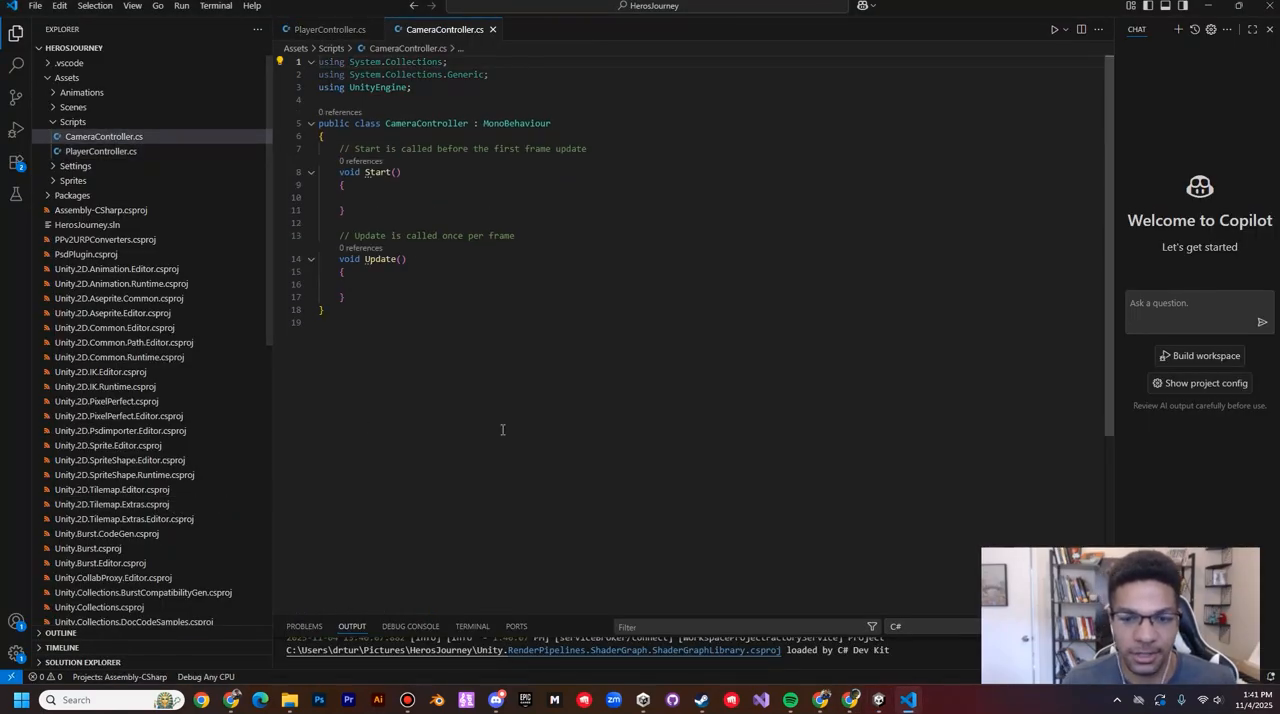
click(849, 700)
click(849, 702)
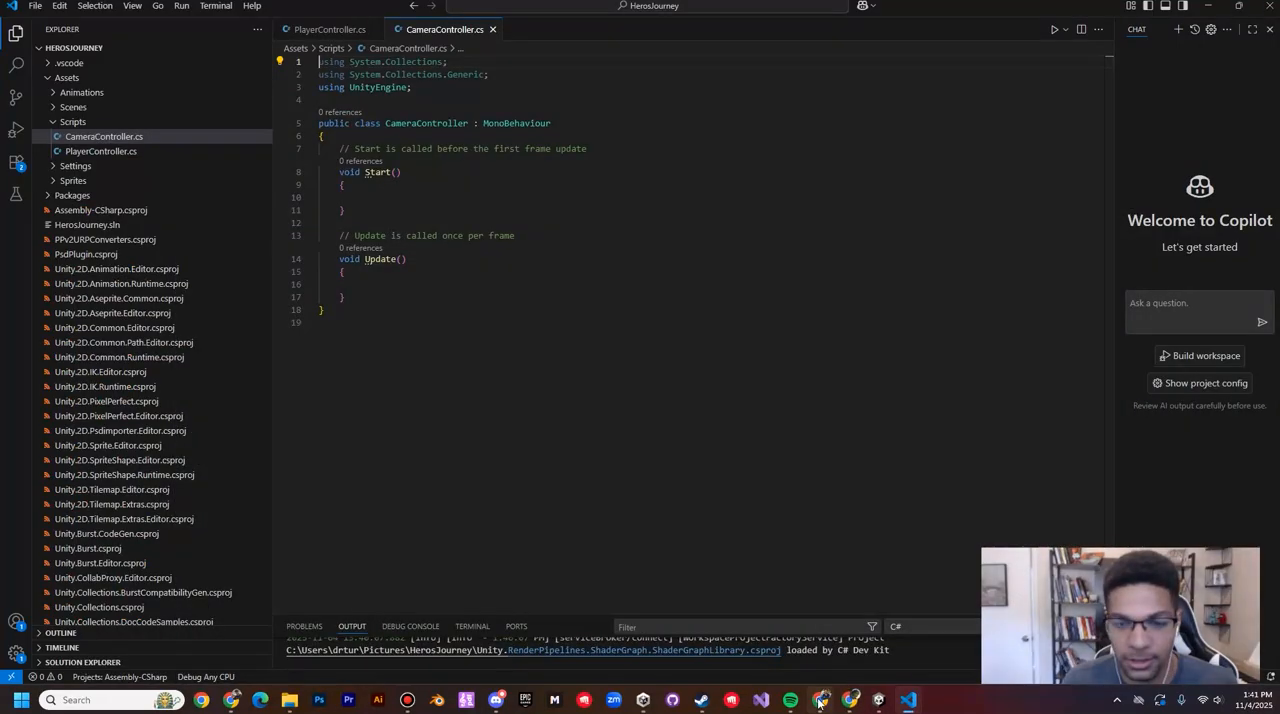
click(822, 701)
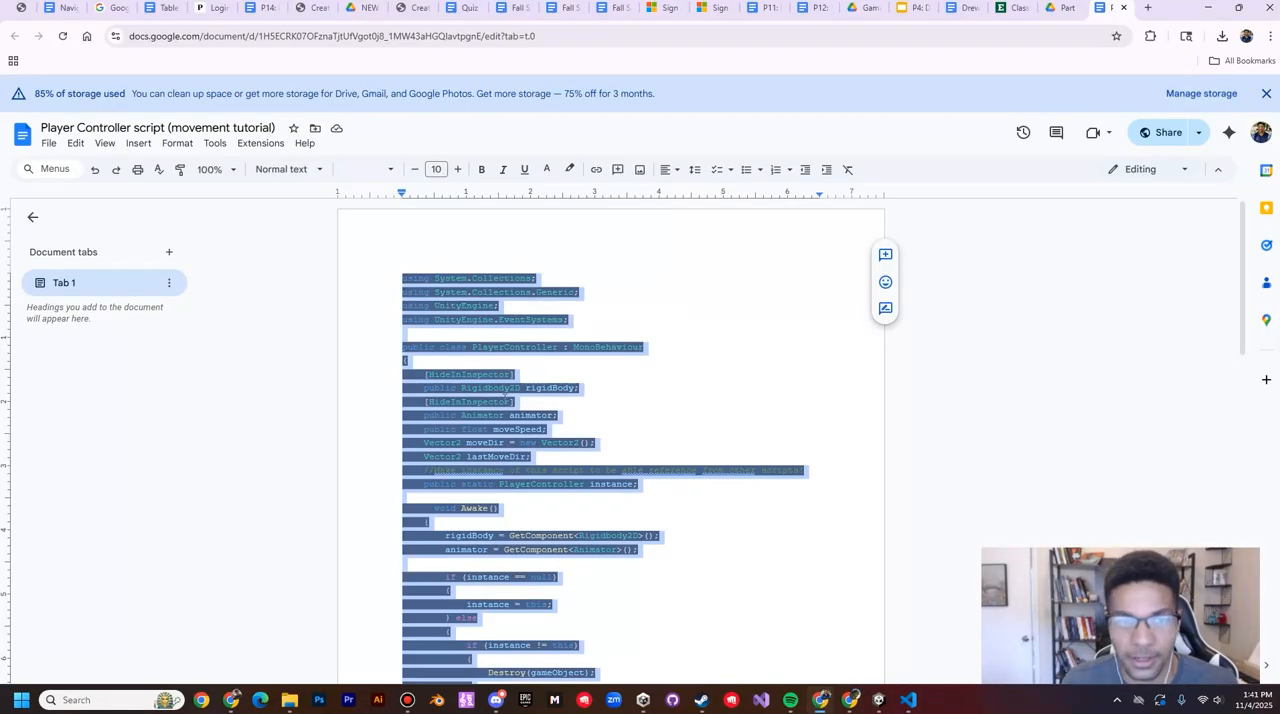
click(1123, 7)
double_click(448, 331)
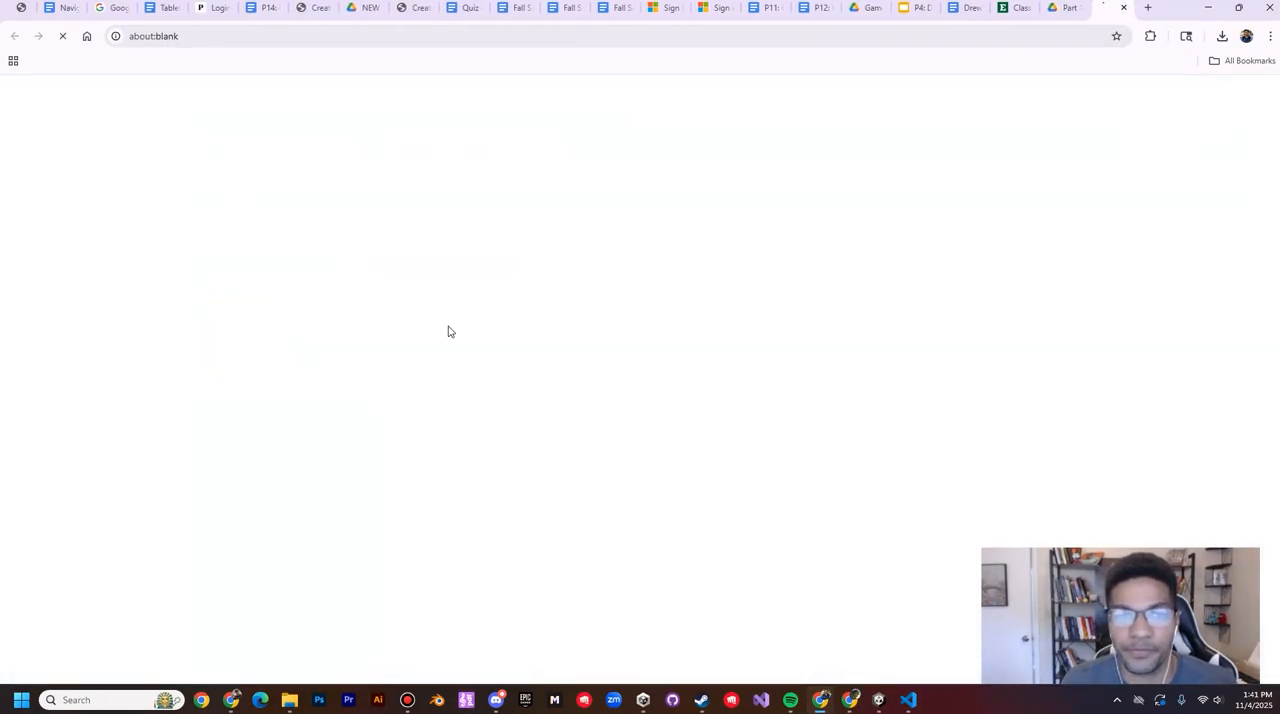
click(1063, 8)
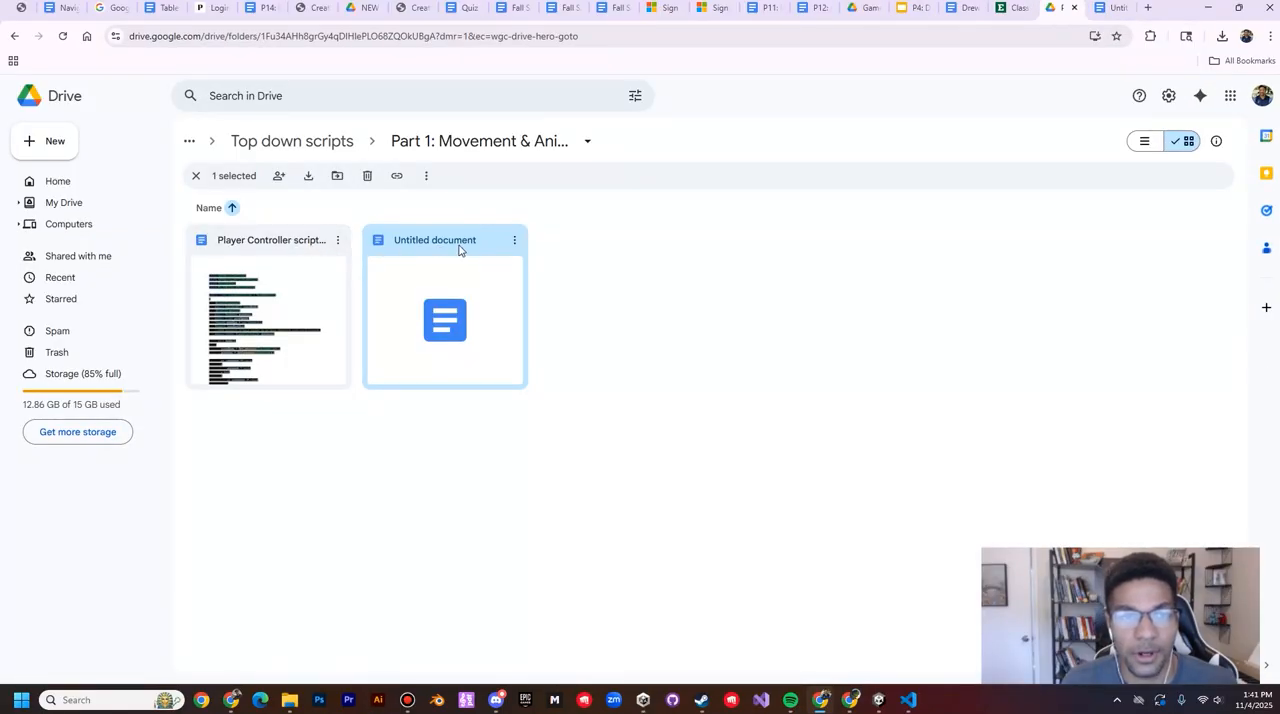
Step: Reopen the PlayerController script from Unity and examine the variable declarations at the start of the class
click(879, 699)
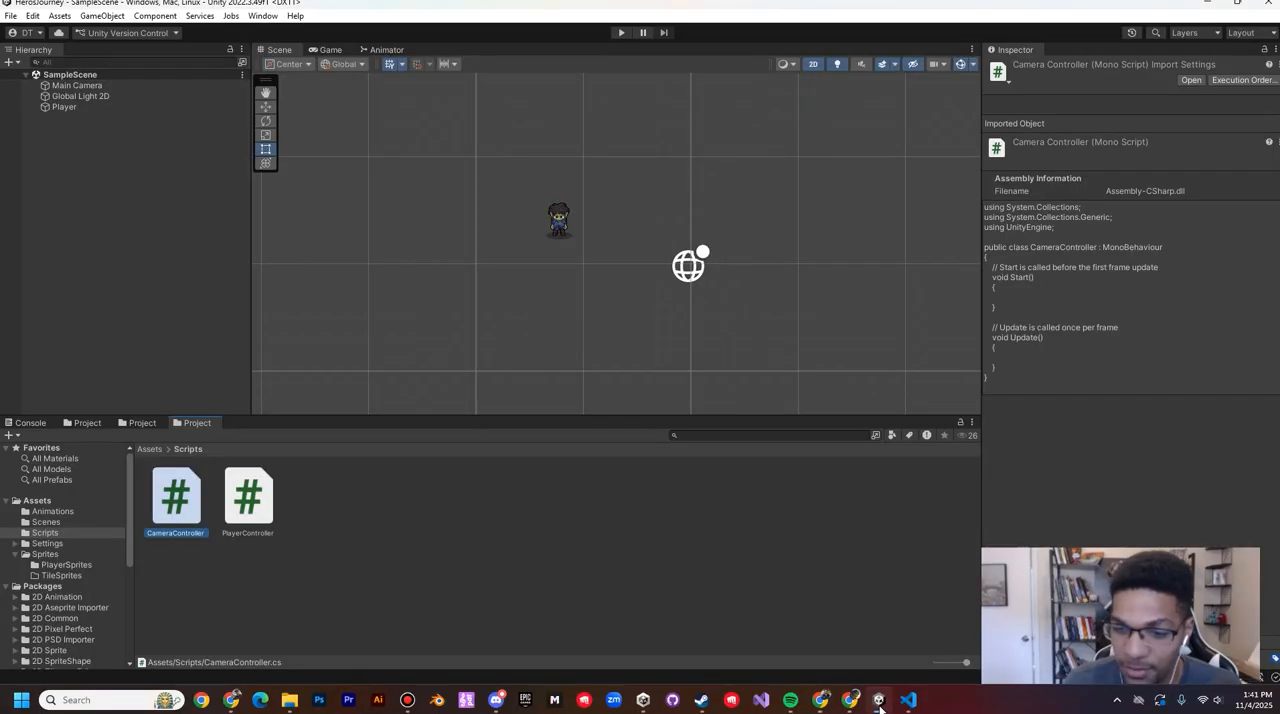
double_click(241, 508)
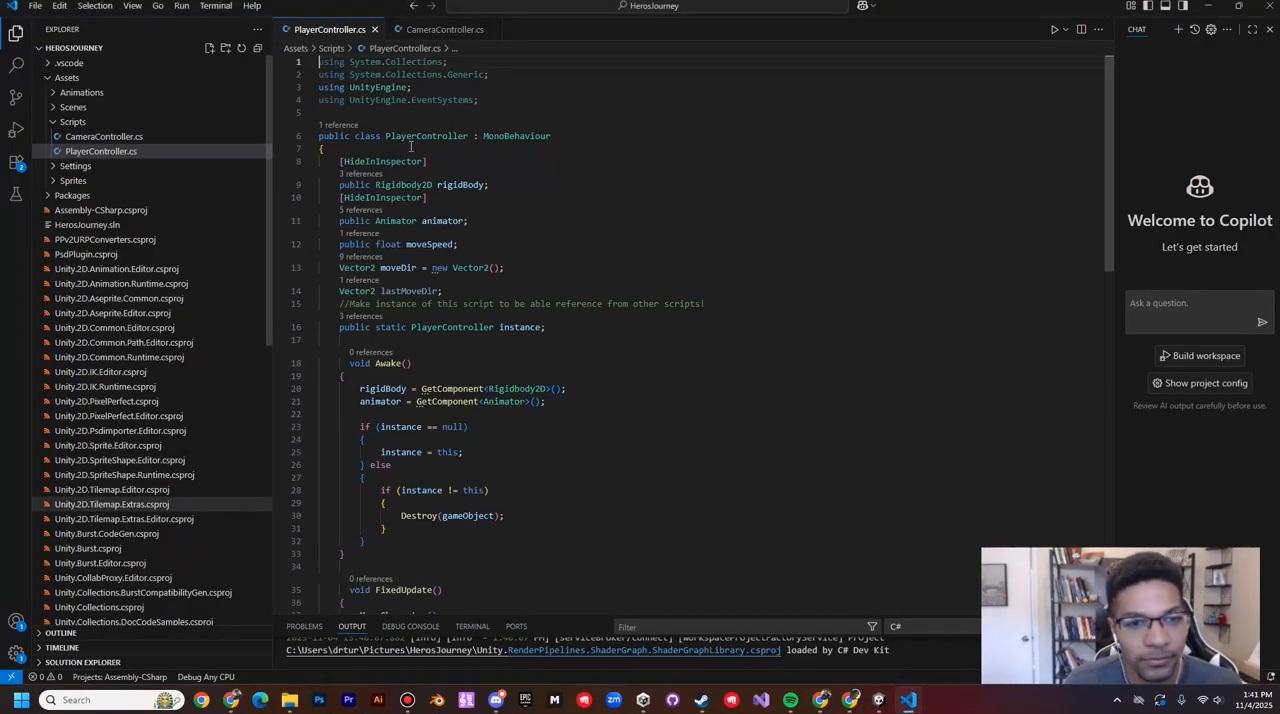
drag(611, 338, 334, 147)
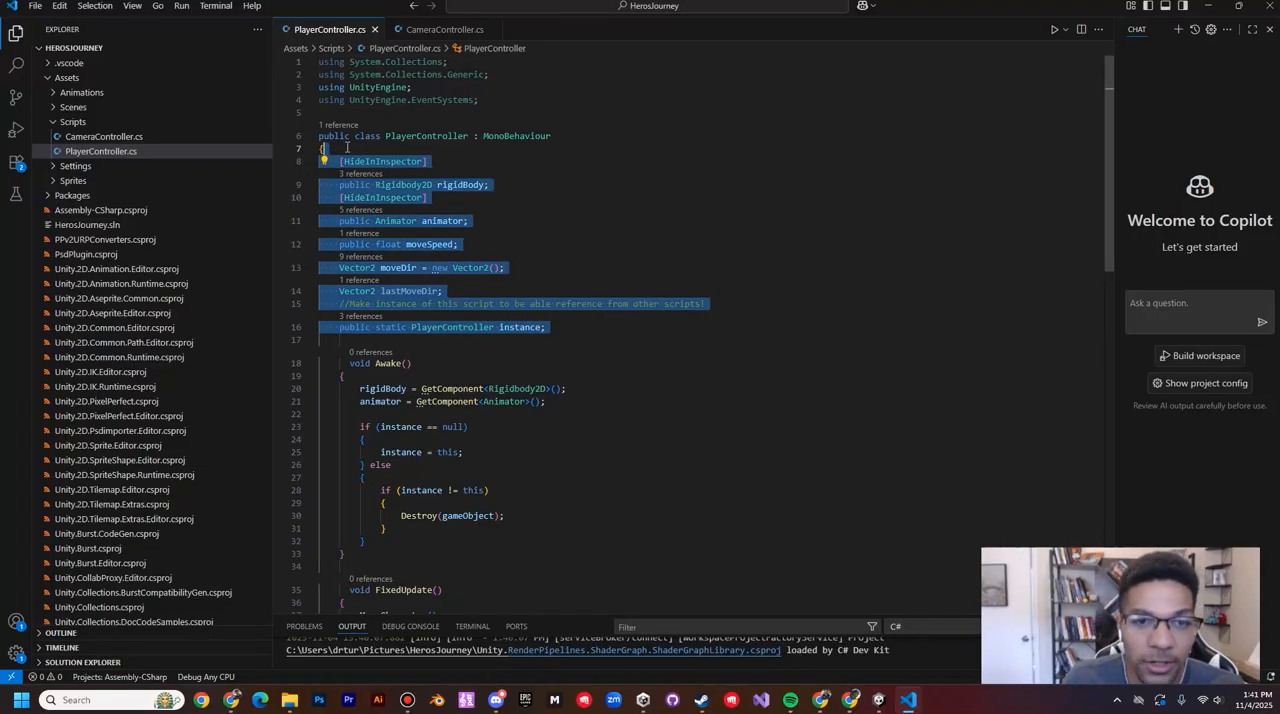
click(490, 221)
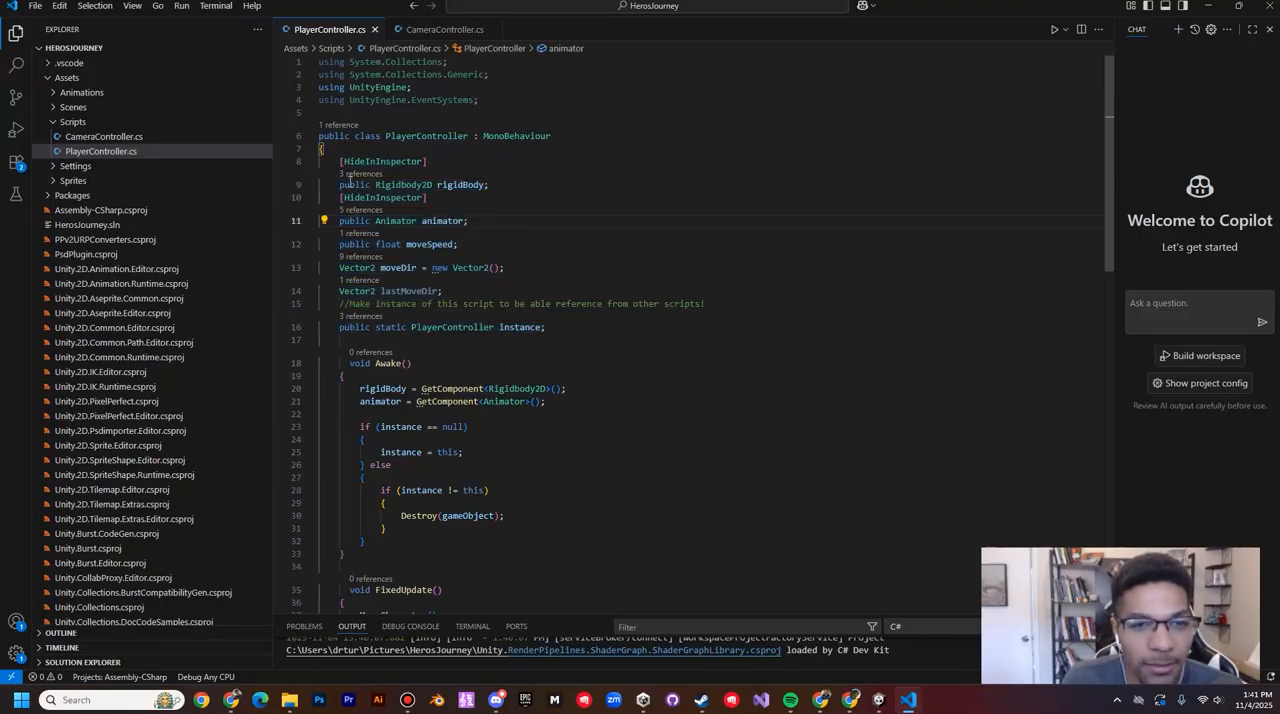
scroll(438, 237, down, 1)
drag(546, 294, 355, 131)
scroll(466, 226, down, 1)
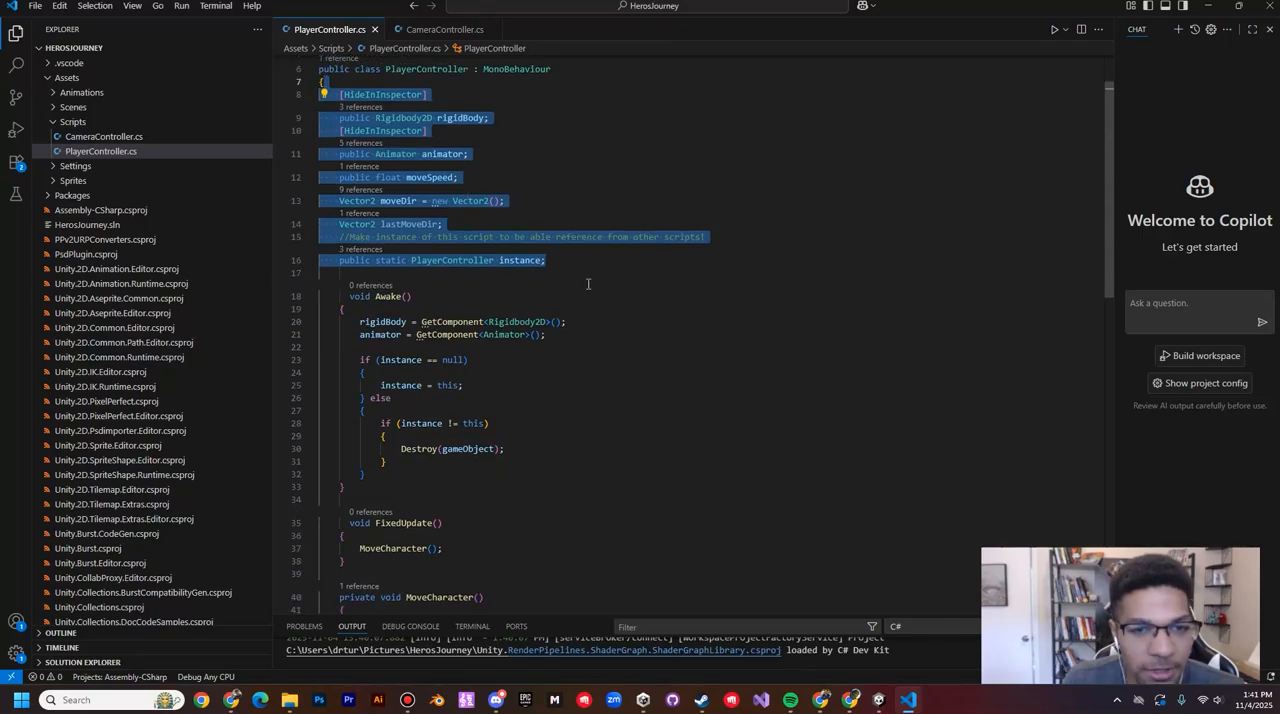
scroll(588, 284, down, 1)
Step: Examine the Awake method and its GetComponent assignments for rigidBody and animator
click(497, 301)
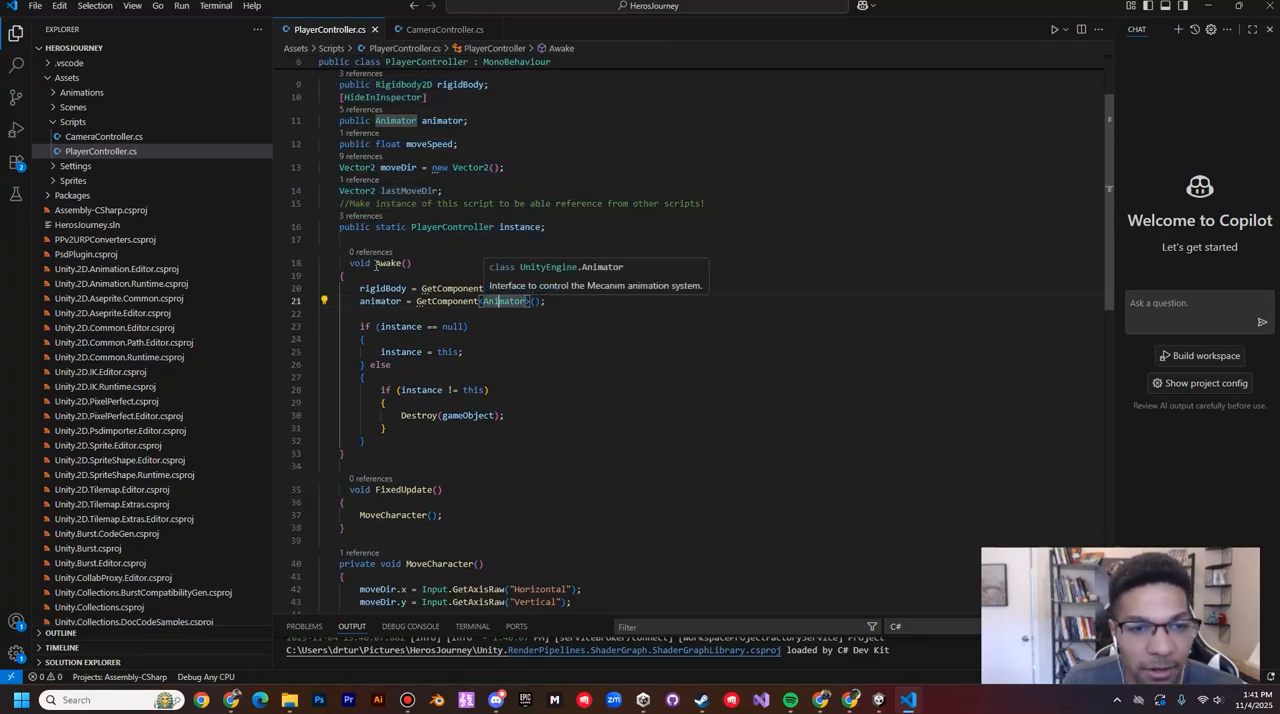
drag(350, 263, 443, 290)
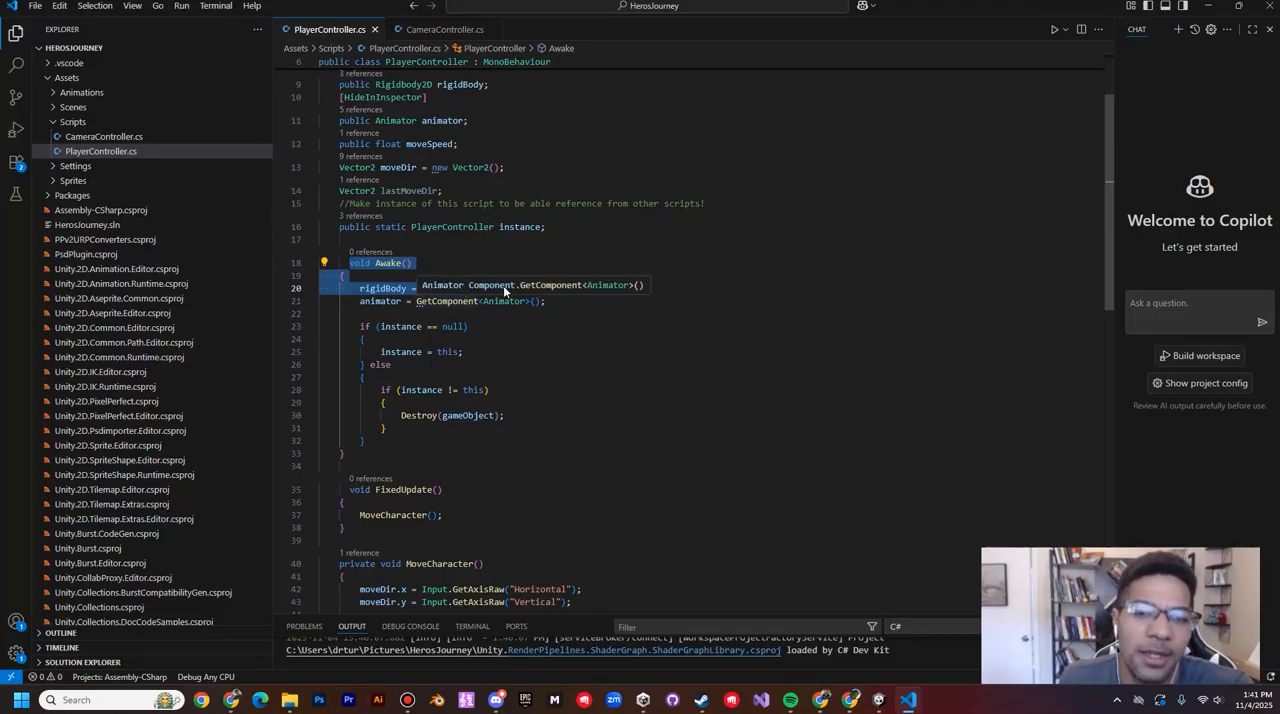
click(566, 288)
drag(566, 288, 342, 276)
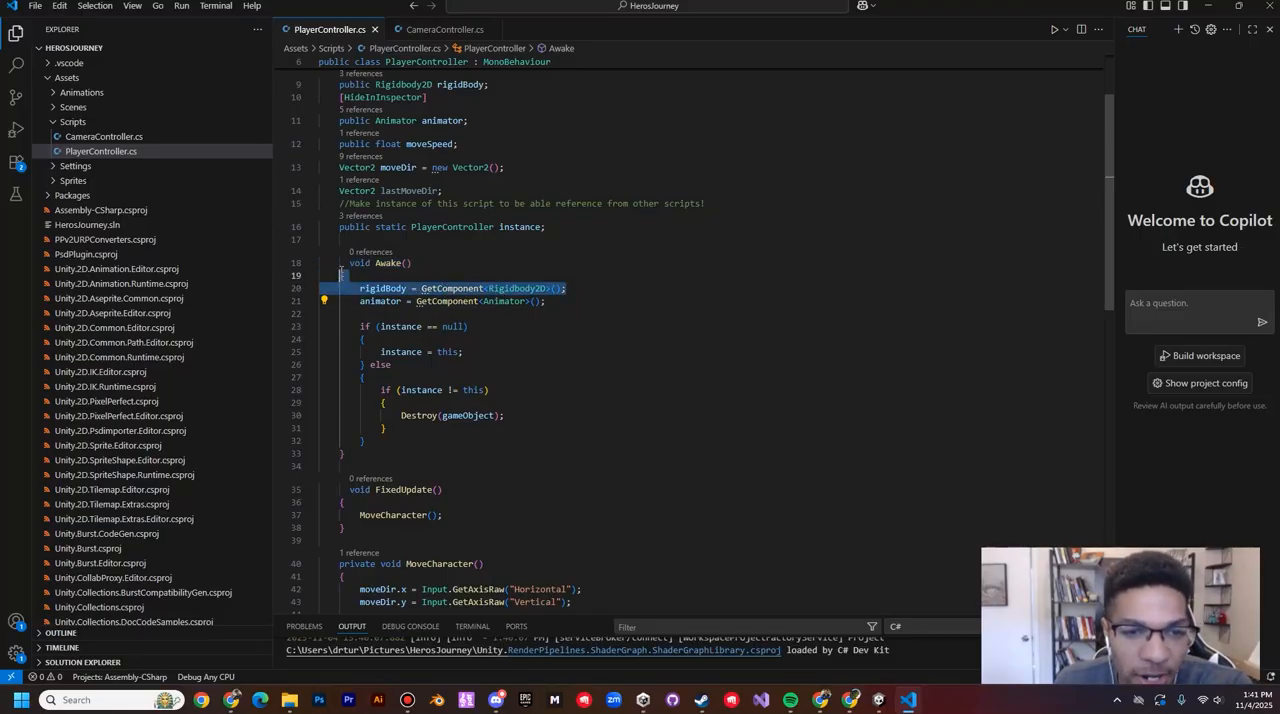
click(563, 301)
drag(563, 301, 470, 293)
scroll(479, 326, down, 1)
Step: Examine the instance check in Awake, covering the null condition and the else block that destroys the gameObject
click(470, 293)
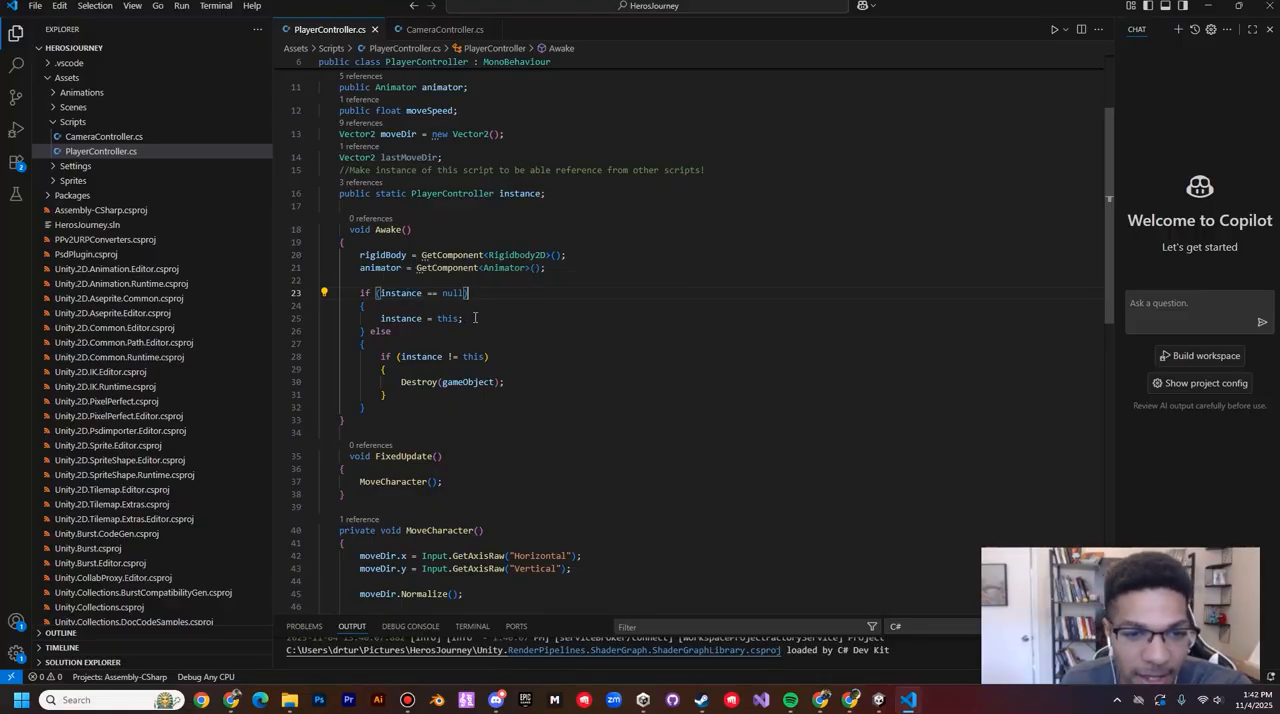
drag(464, 318, 291, 293)
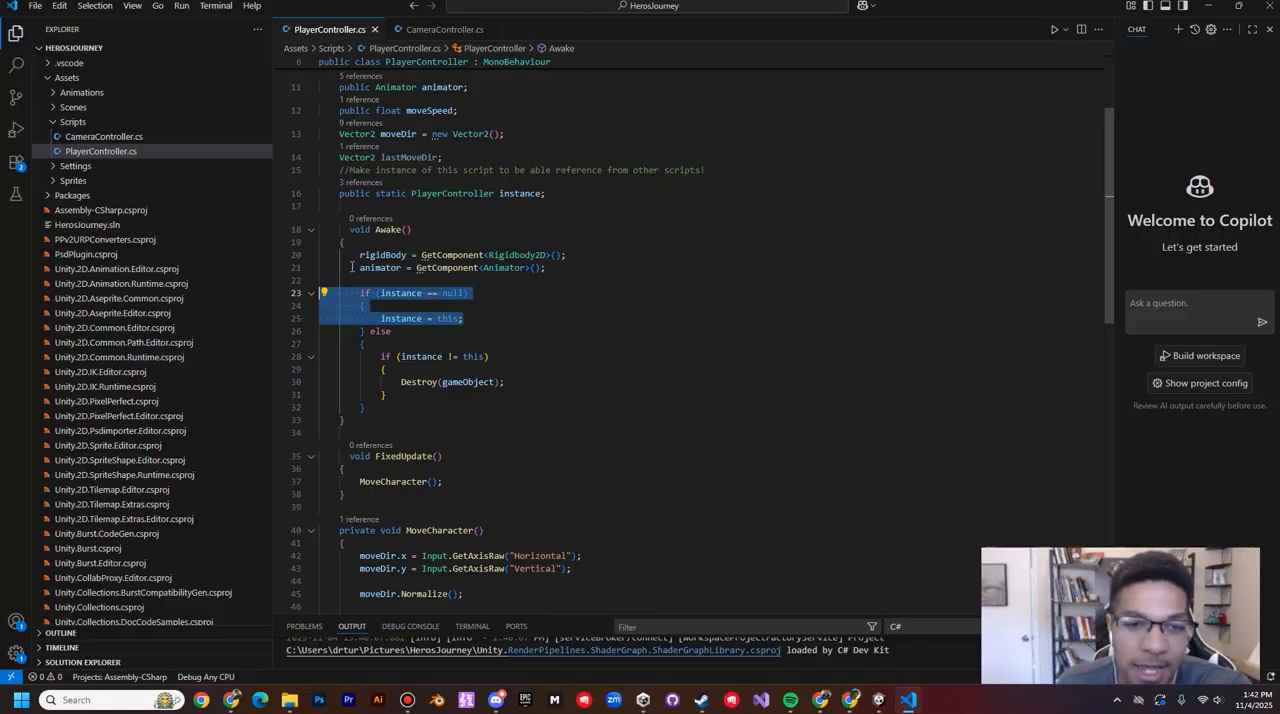
click(471, 320)
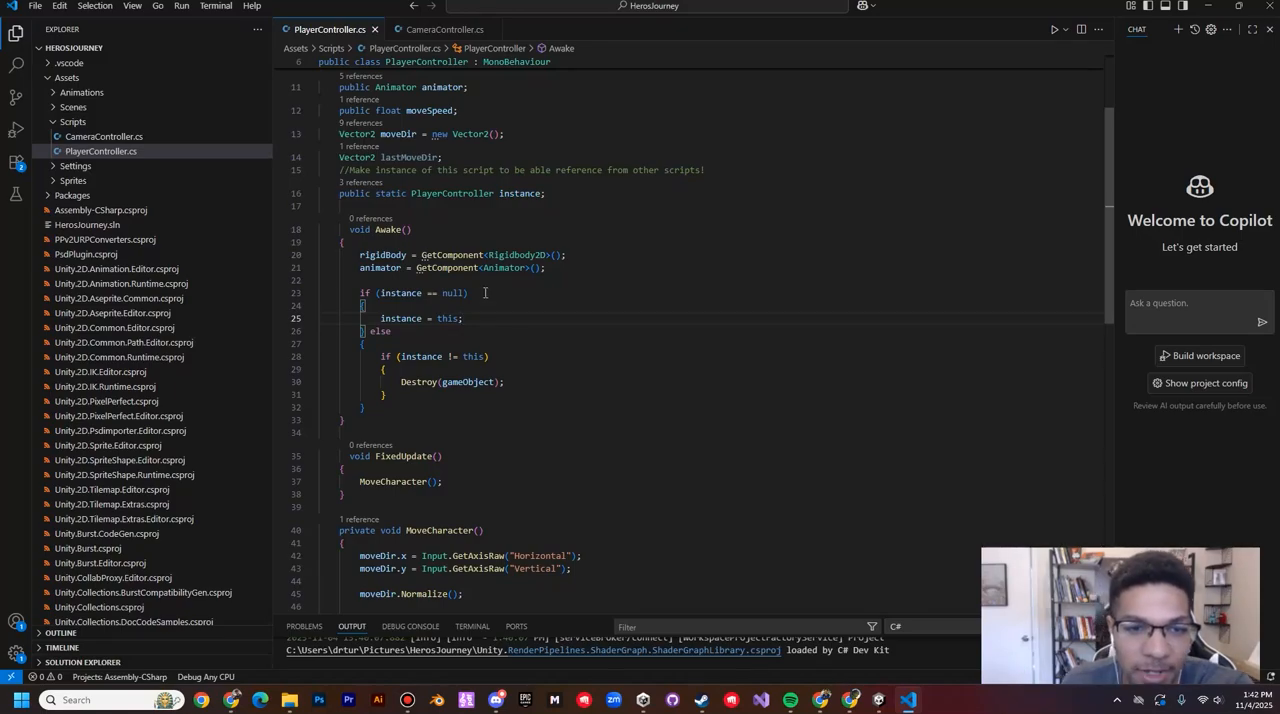
drag(485, 292, 334, 292)
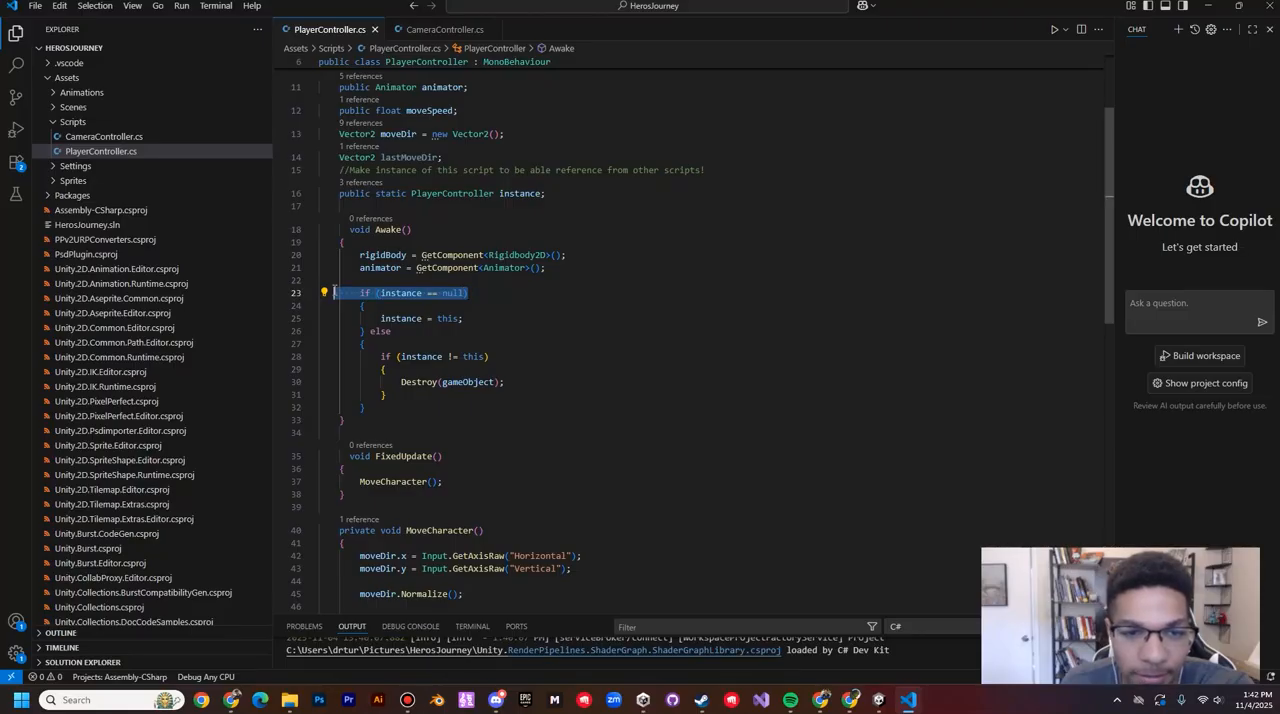
drag(485, 320, 338, 293)
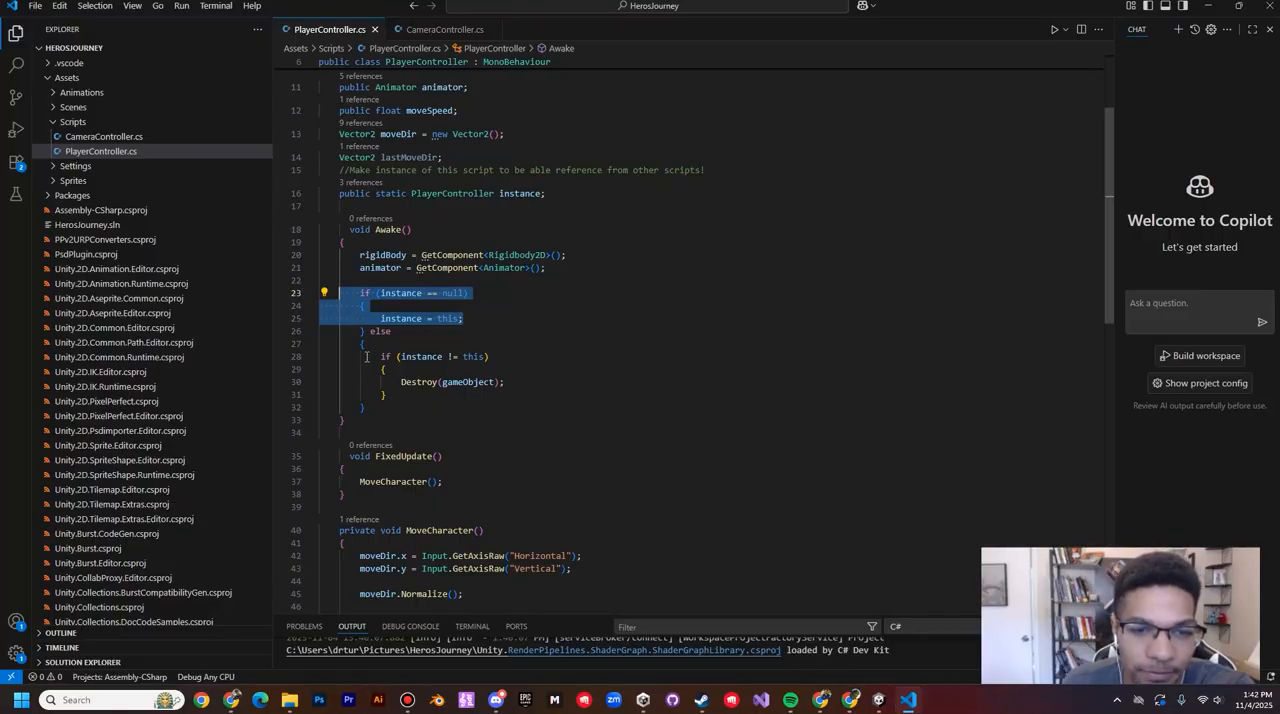
click(386, 342)
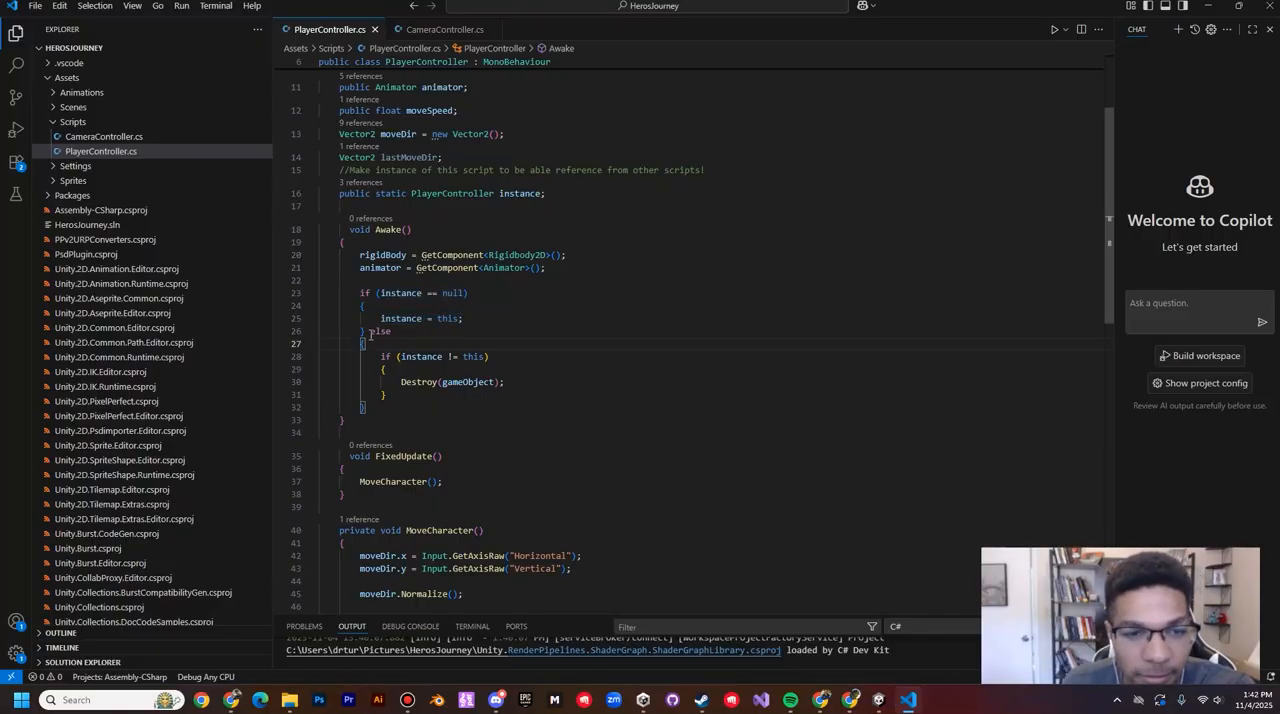
drag(370, 333, 542, 394)
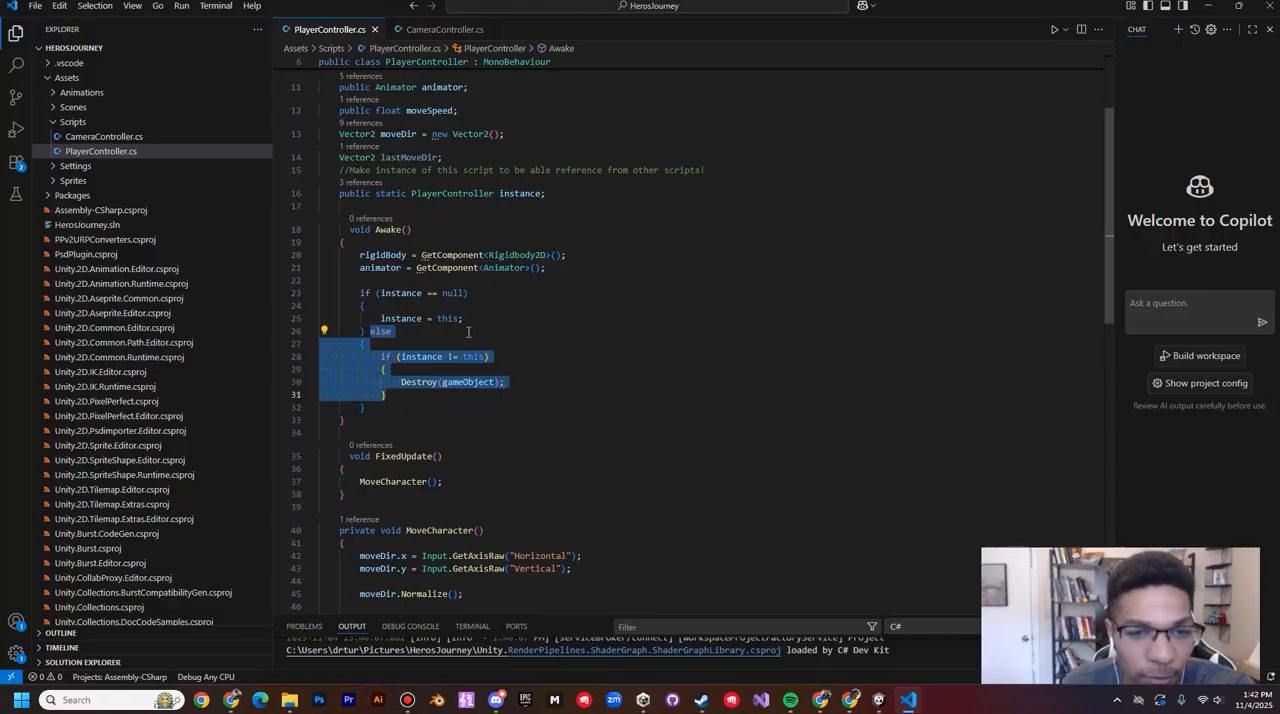
click(416, 373)
drag(370, 408, 325, 348)
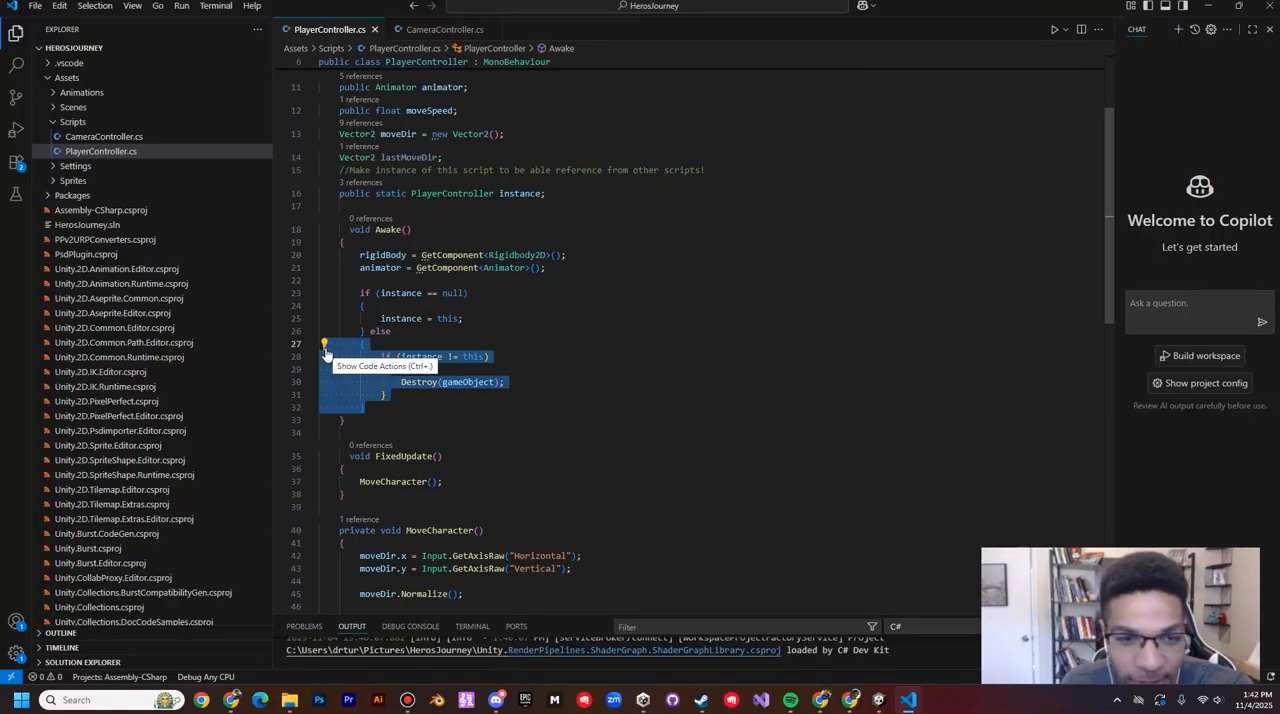
Step: Examine the FixedUpdate method in the PlayerController script and its call to MoveCharacter
click(392, 404)
scroll(417, 335, down, 2)
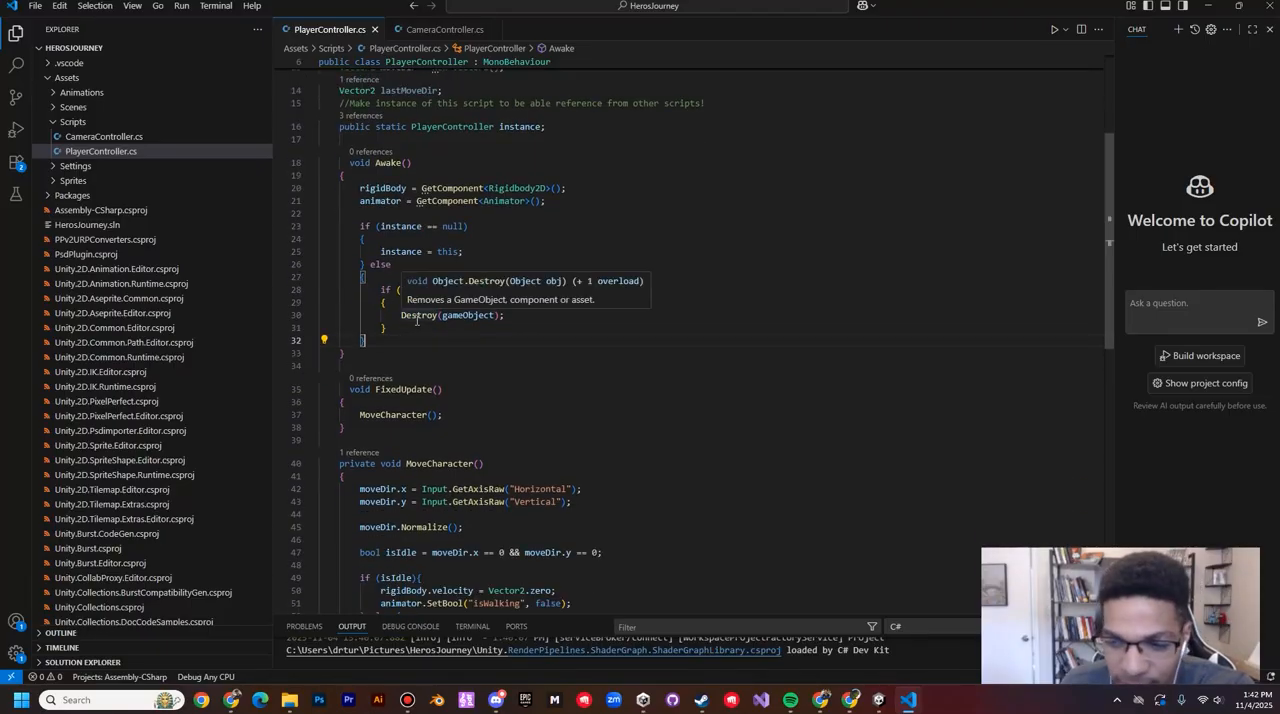
scroll(417, 319, down, 3)
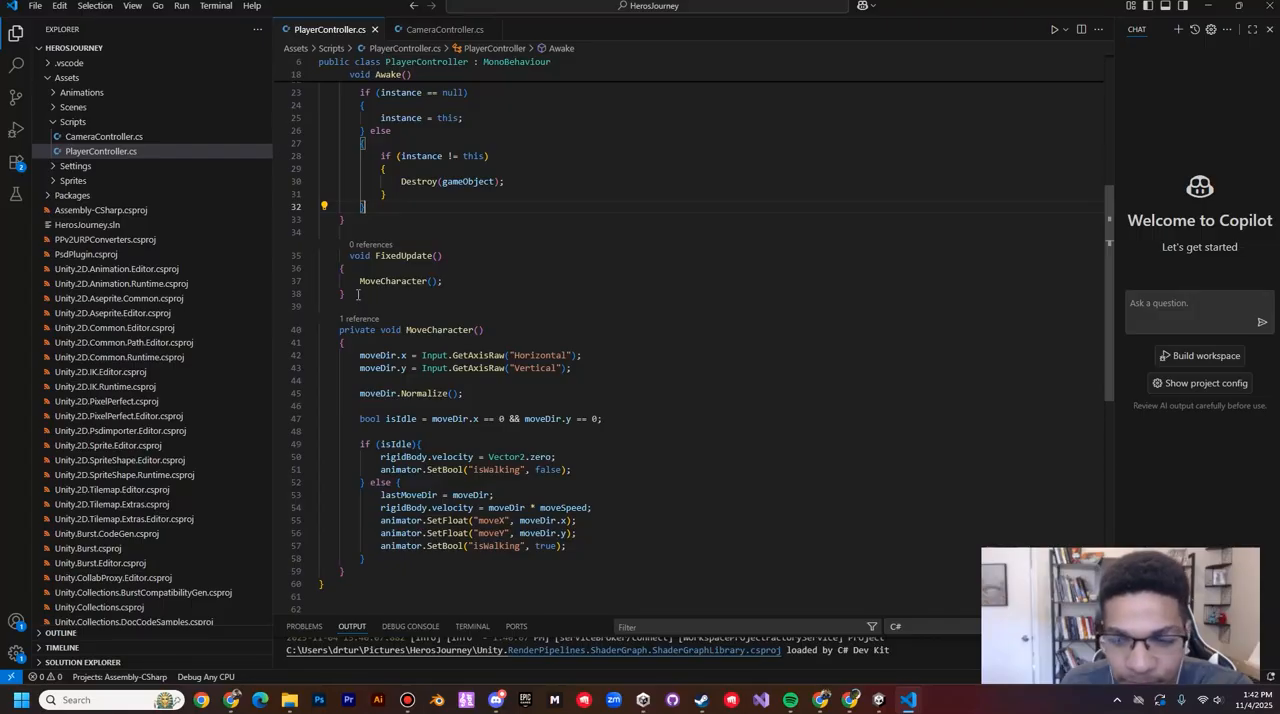
drag(366, 295, 301, 250)
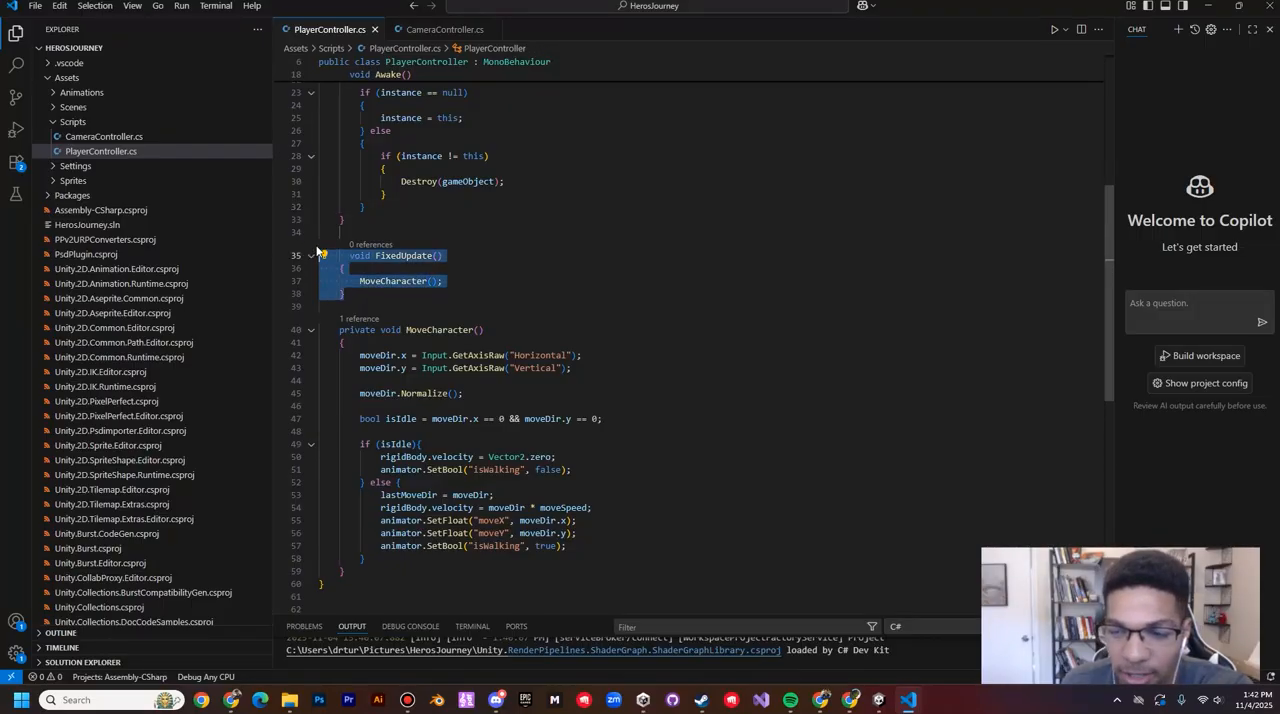
drag(359, 281, 481, 288)
Step: Examine the private void MoveCharacter declaration and the opening and closing braces that bound its body
drag(340, 330, 484, 330)
scroll(424, 321, down, 1)
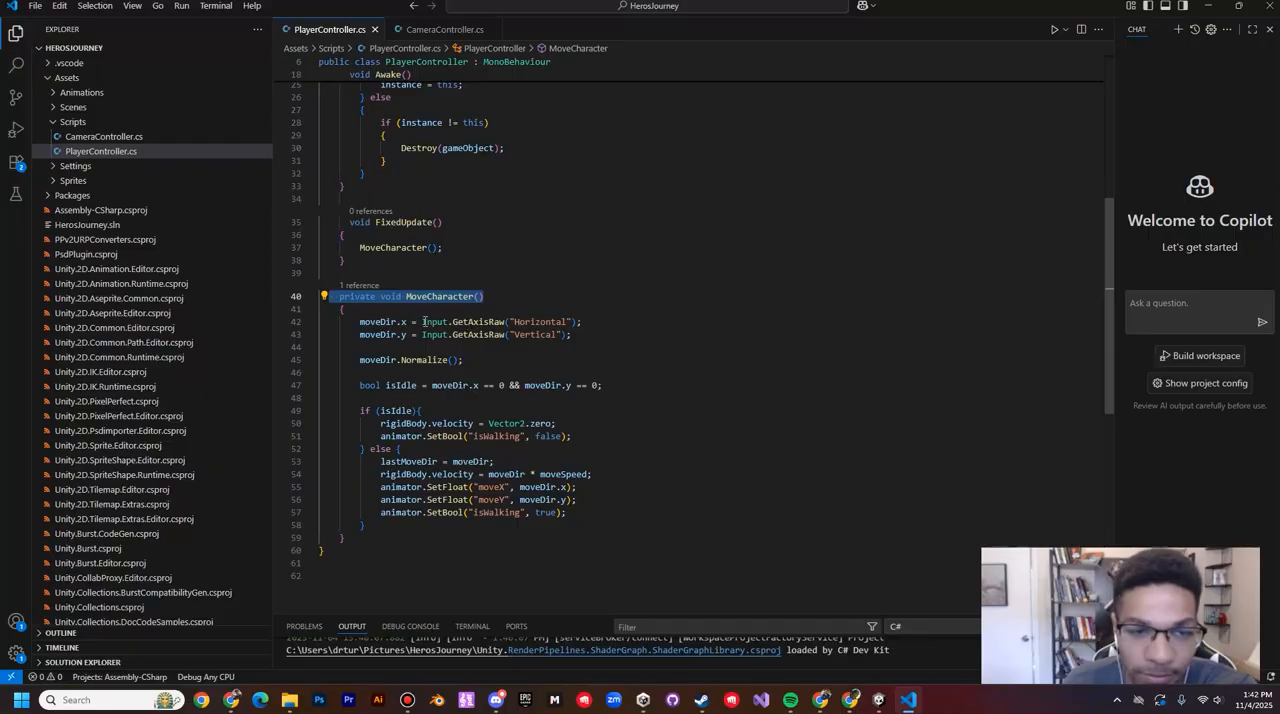
double_click(352, 312)
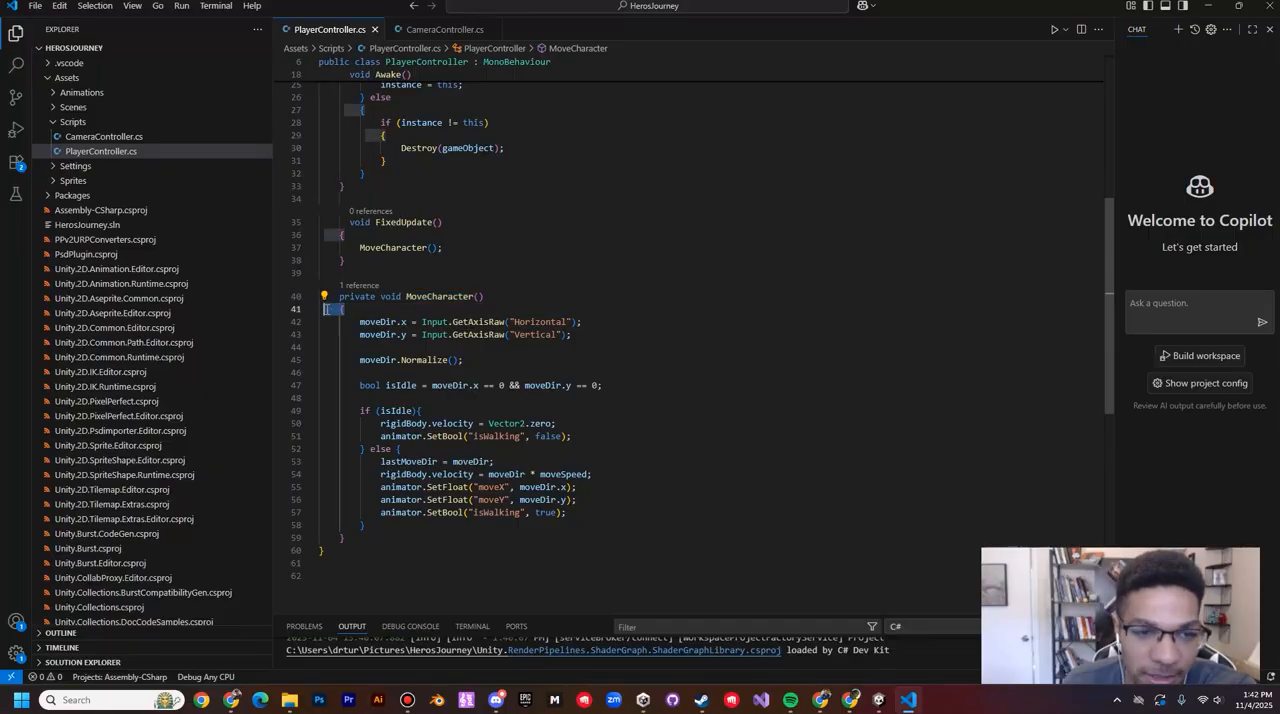
double_click(342, 537)
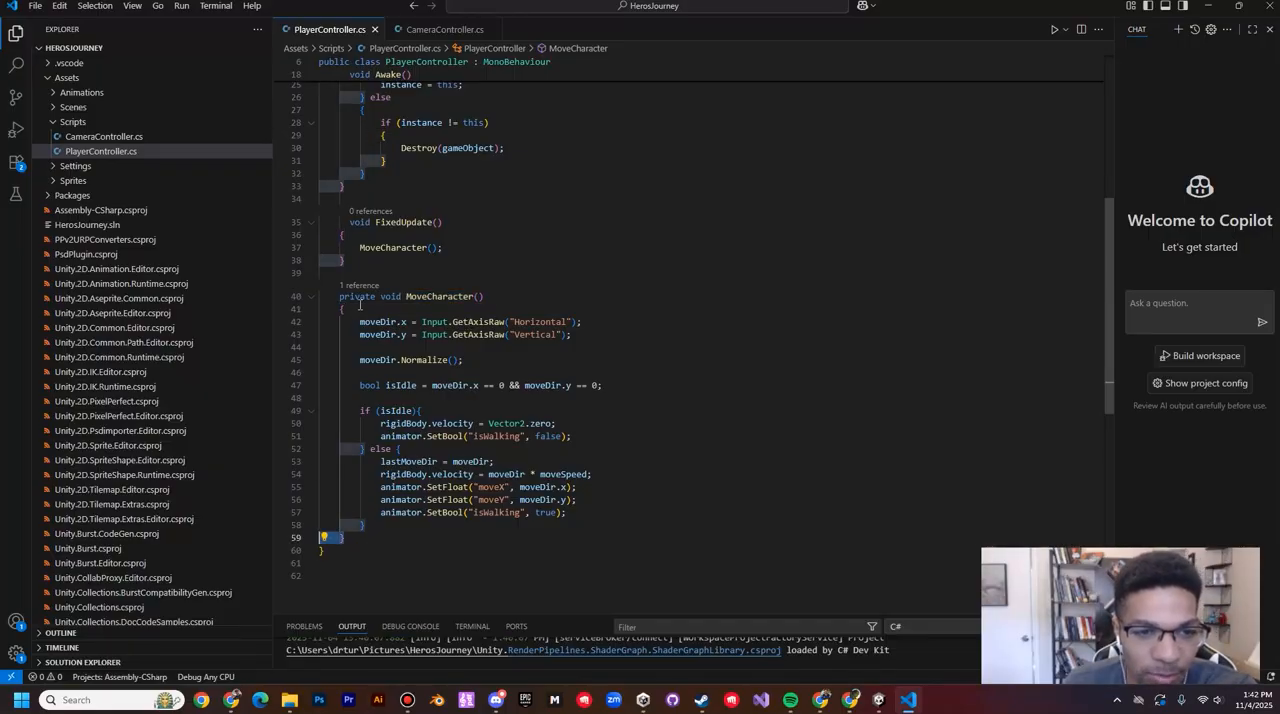
click(405, 296)
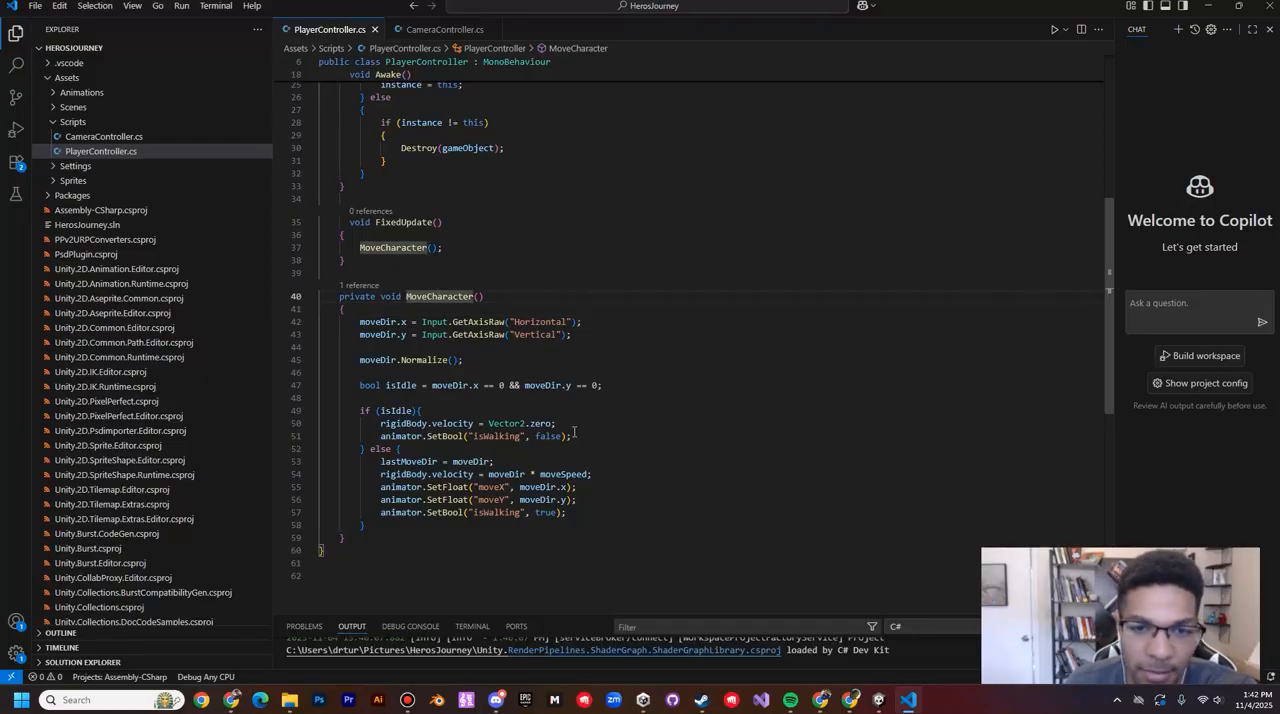
Step: Examine the moveDir.x and moveDir.y input lines in MoveCharacter and the using directives that open the script
drag(584, 335, 299, 314)
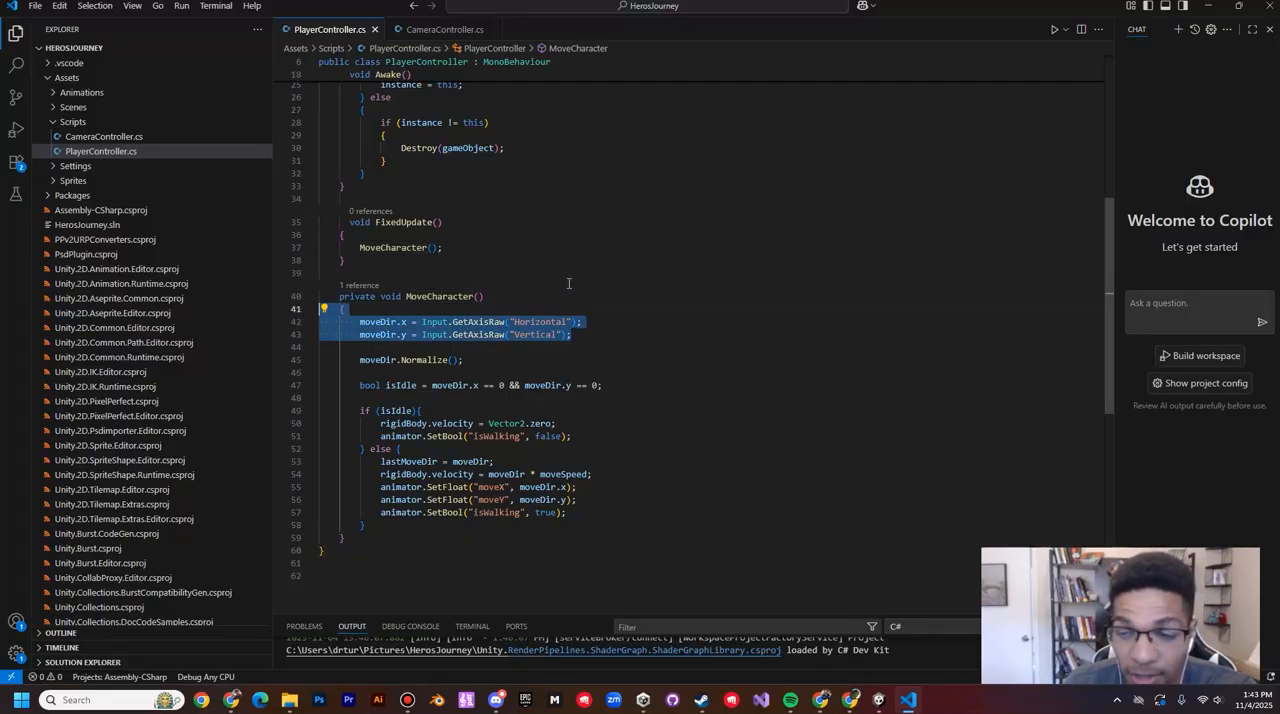
scroll(678, 276, up, 5)
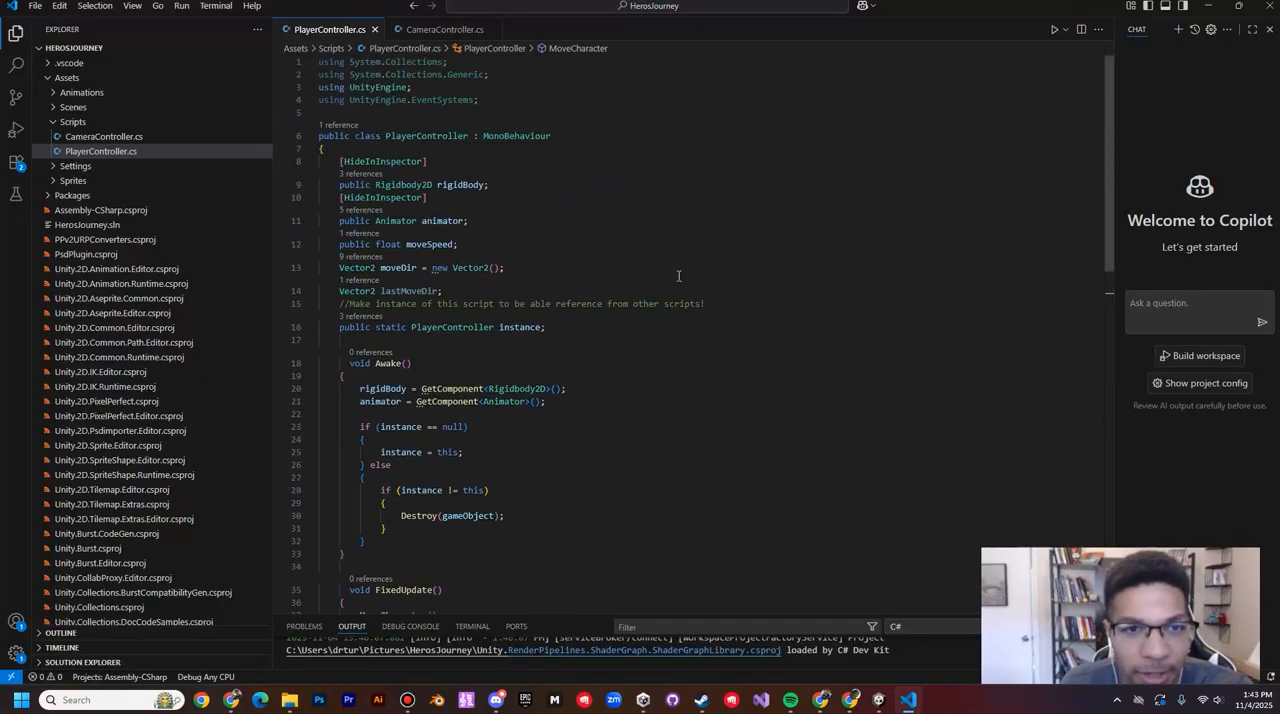
drag(427, 85, 279, 38)
click(412, 87)
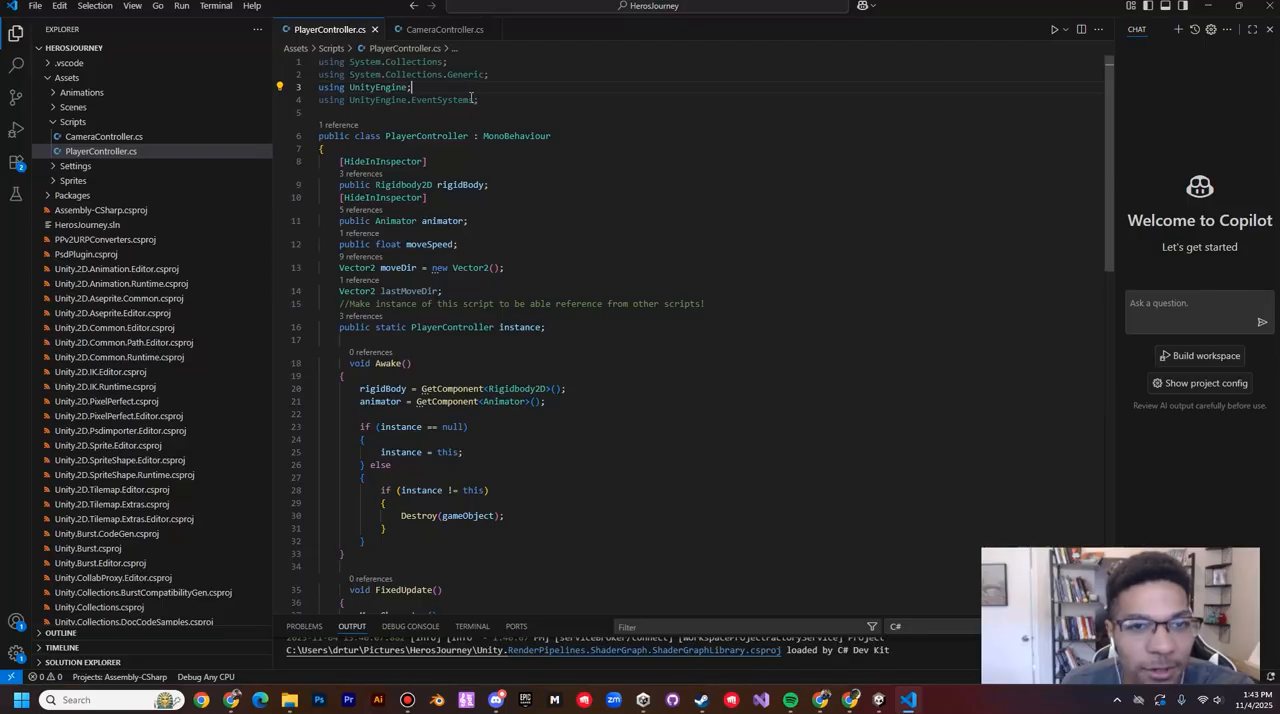
drag(491, 101, 296, 55)
Step: Examine the "Horizontal" and "Vertical" axis names passed to the GetAxisRaw calls in MoveCharacter
scroll(576, 370, down, 1)
scroll(576, 370, down, 5)
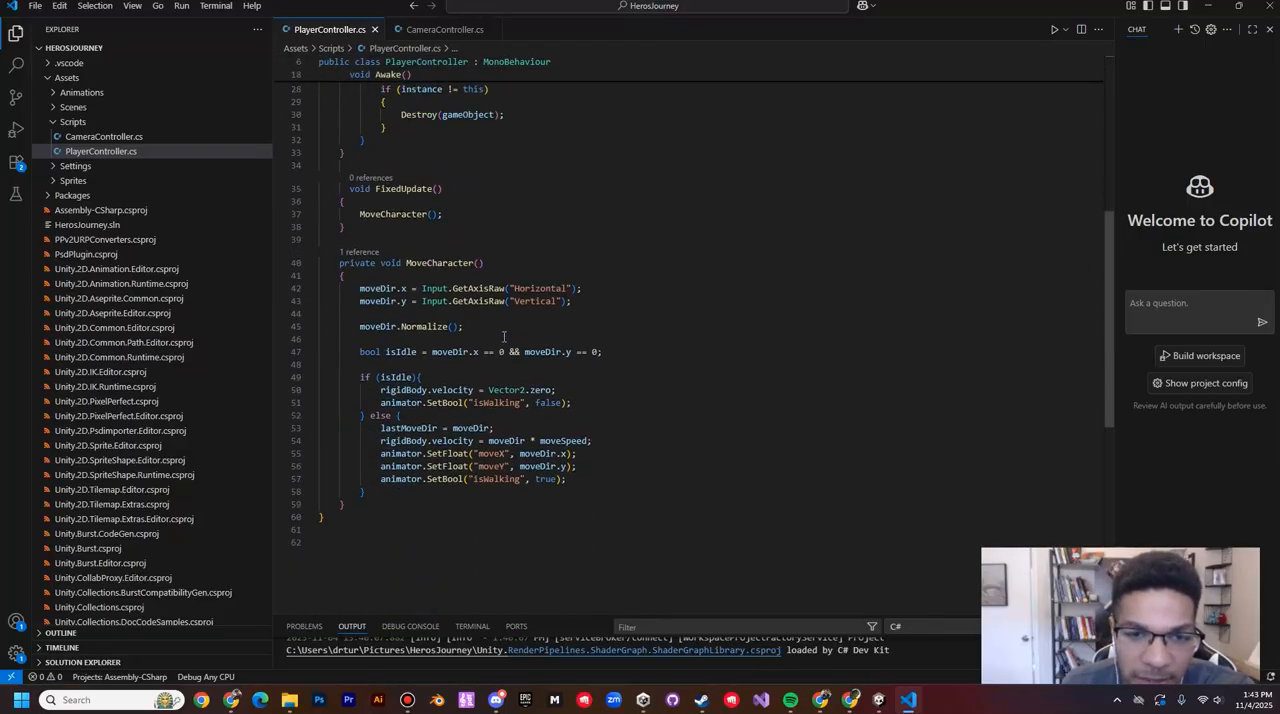
drag(508, 288, 582, 288)
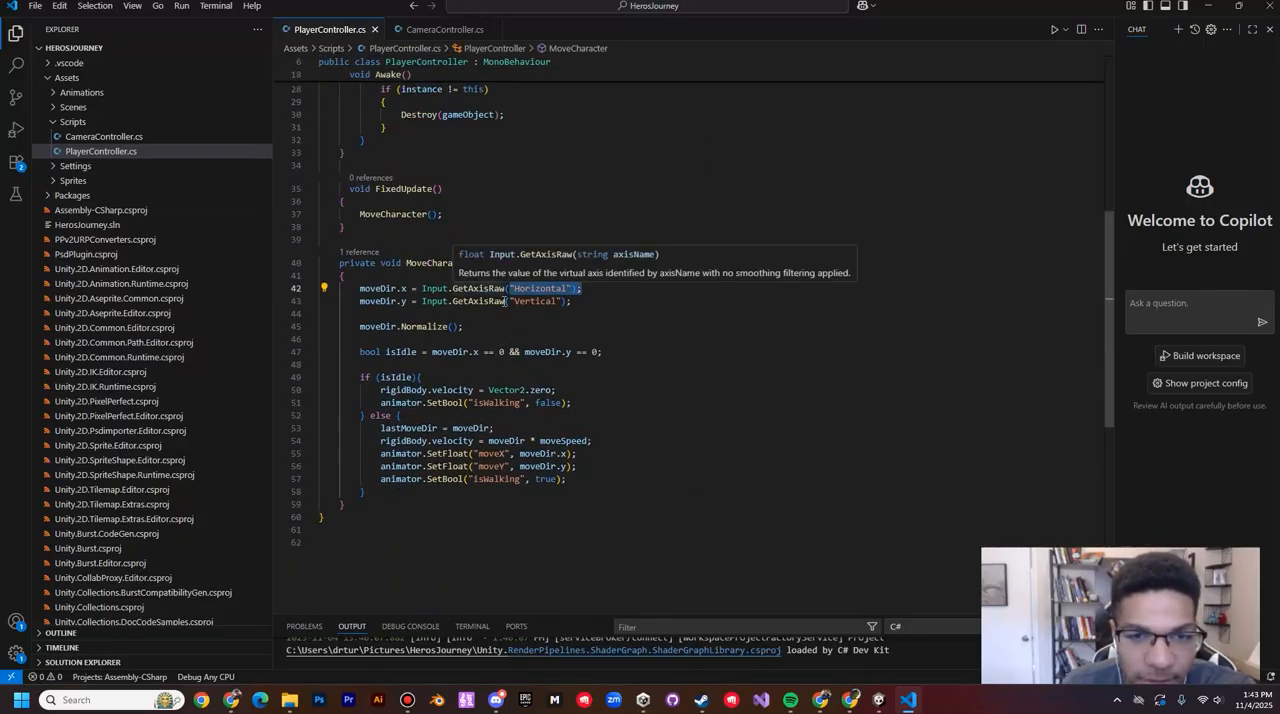
drag(508, 301, 620, 315)
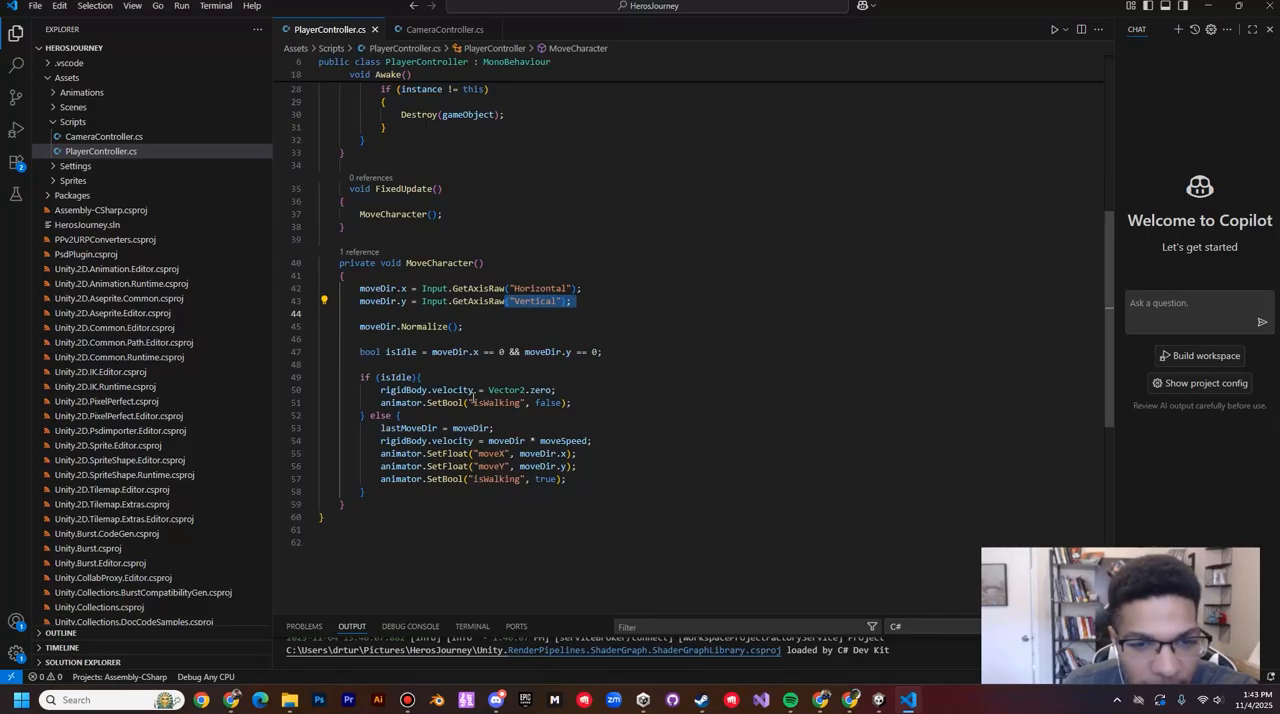
Step: Examine the isIdle branch, covering the zero rigidBody velocity and the isWalking bool set to false
drag(379, 390, 587, 408)
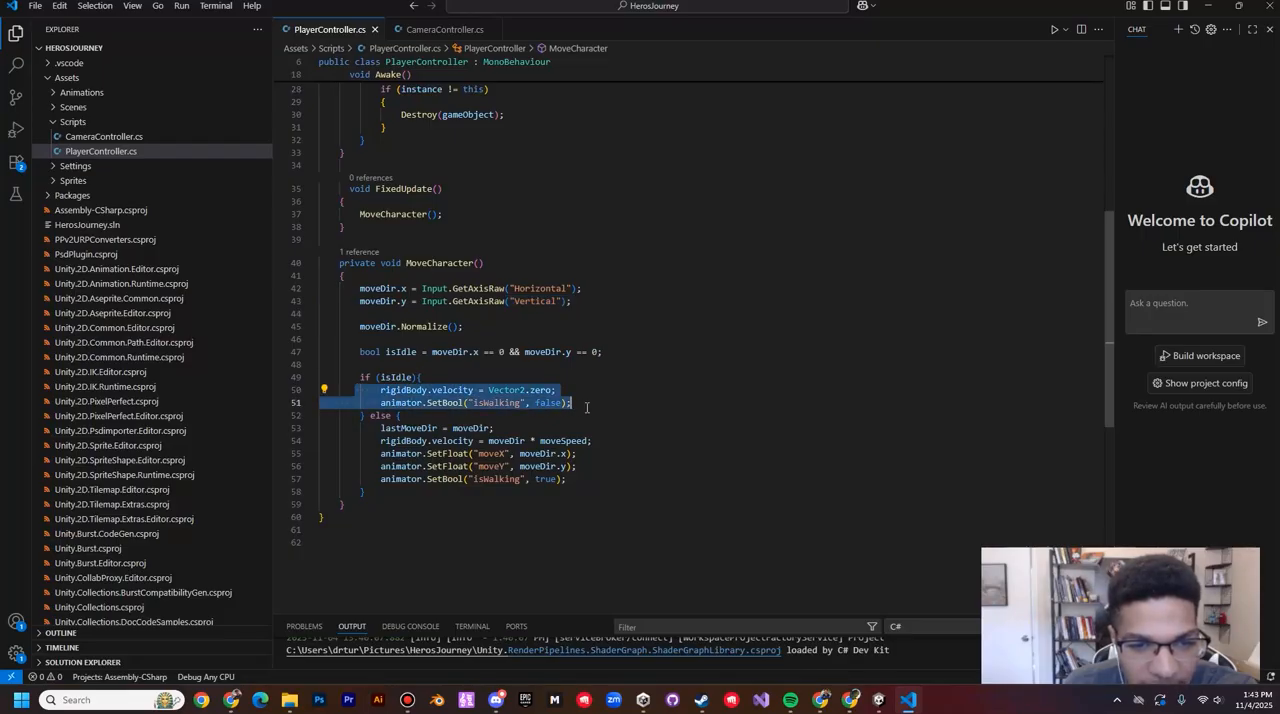
click(577, 397)
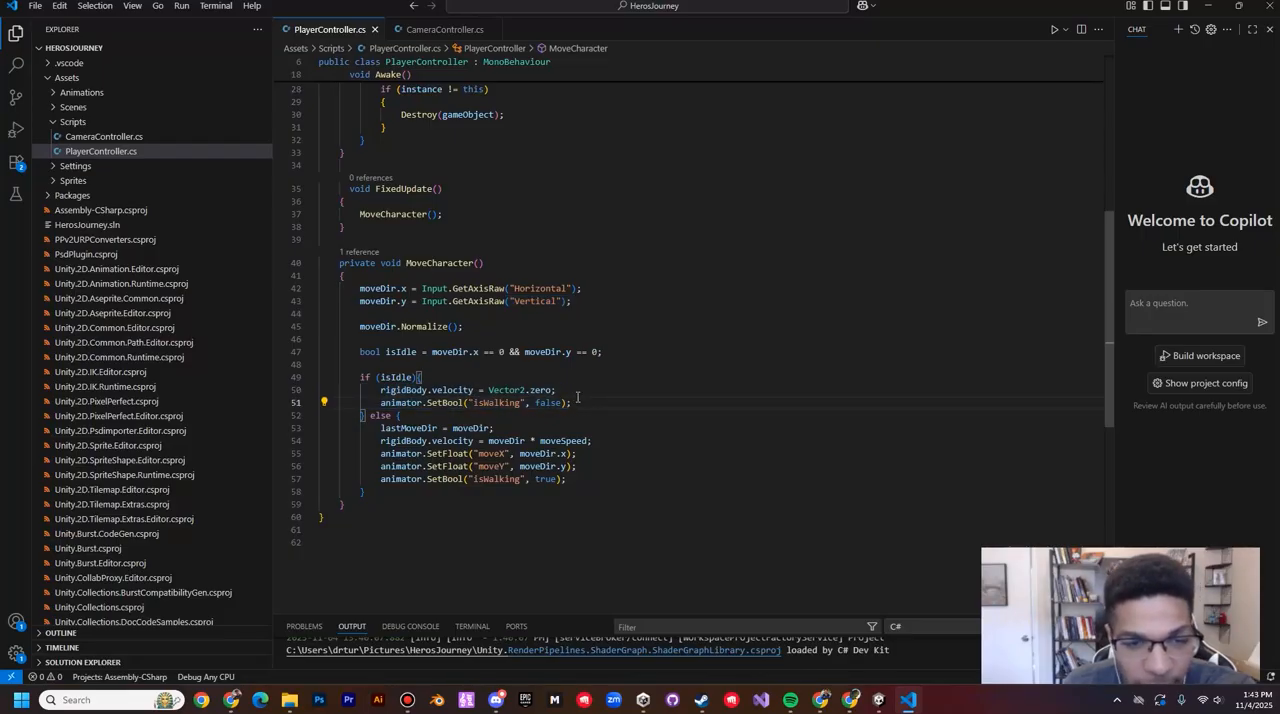
drag(378, 390, 588, 404)
click(566, 391)
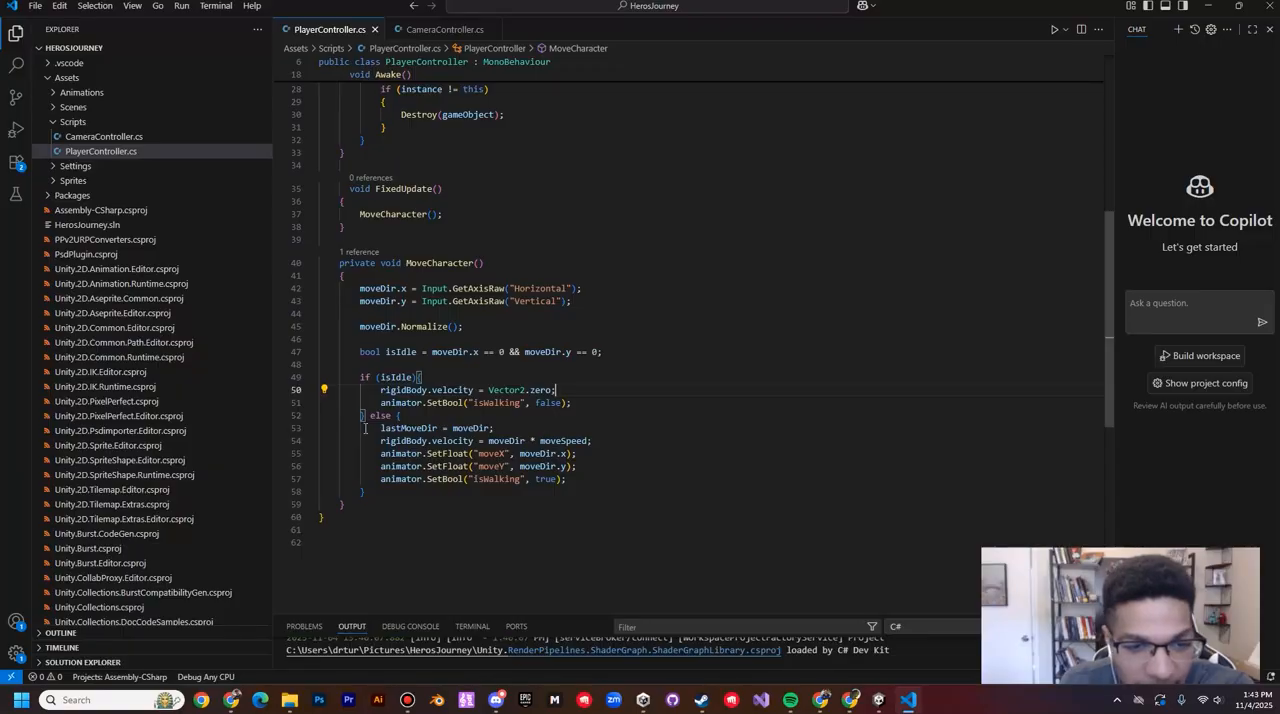
Step: Examine the else branch of MoveCharacter, focusing on the animator's moveX and moveY SetFloat calls
drag(364, 428, 594, 480)
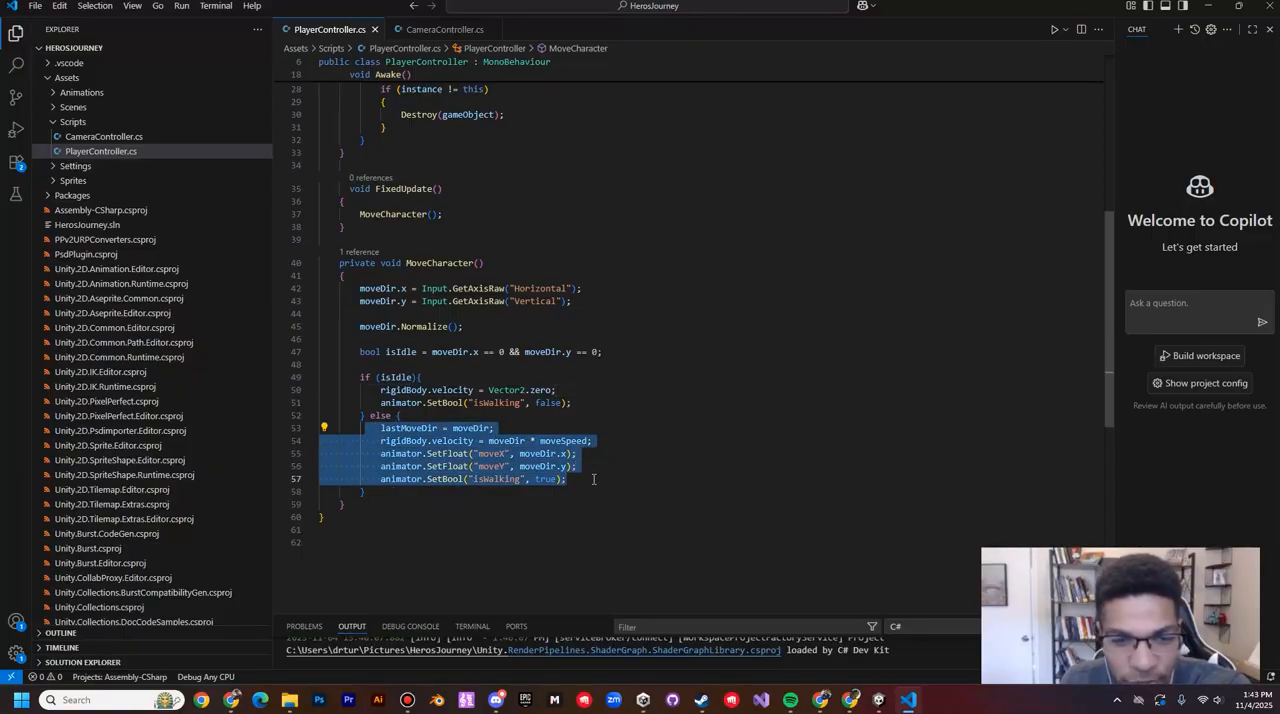
click(489, 453)
drag(518, 453, 470, 466)
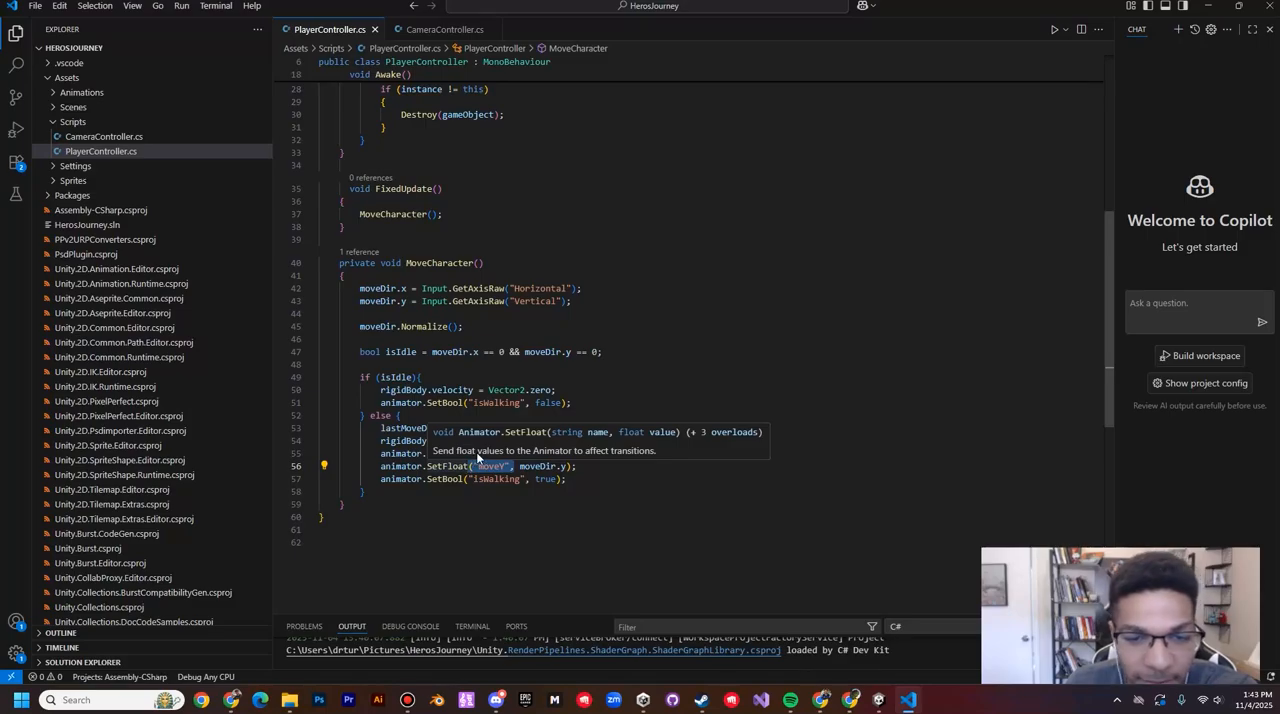
click(533, 468)
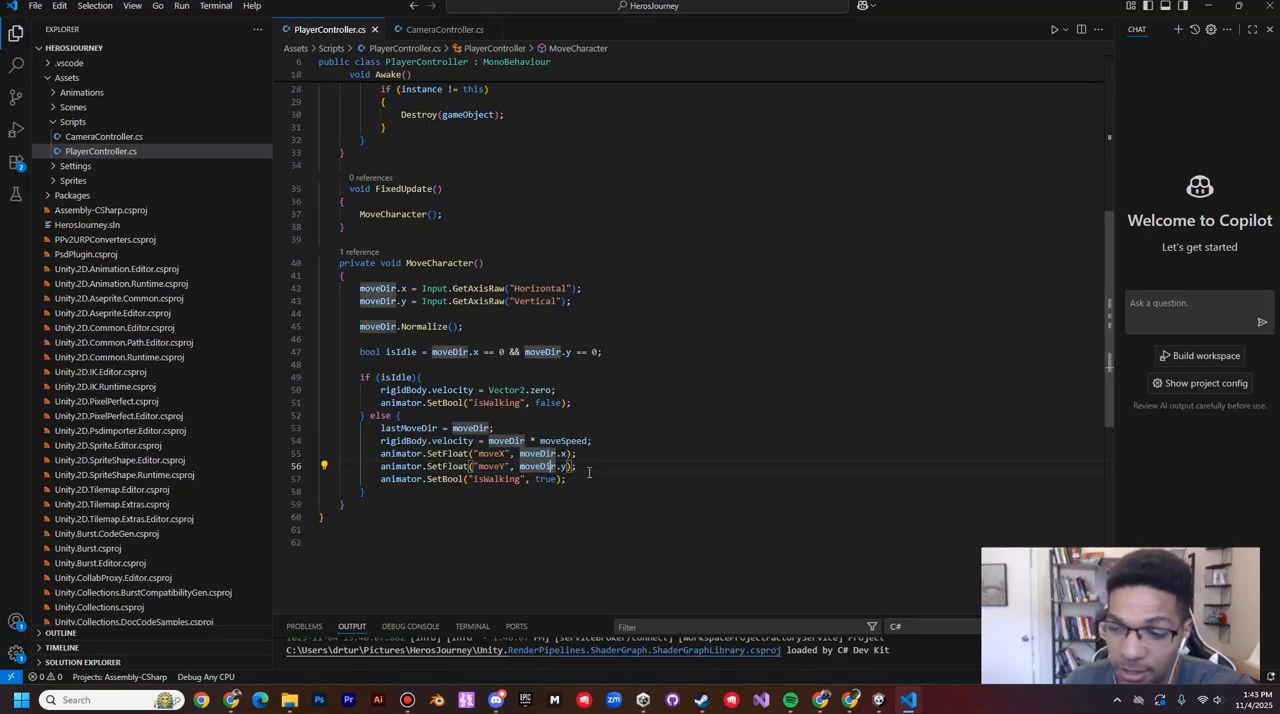
click(591, 473)
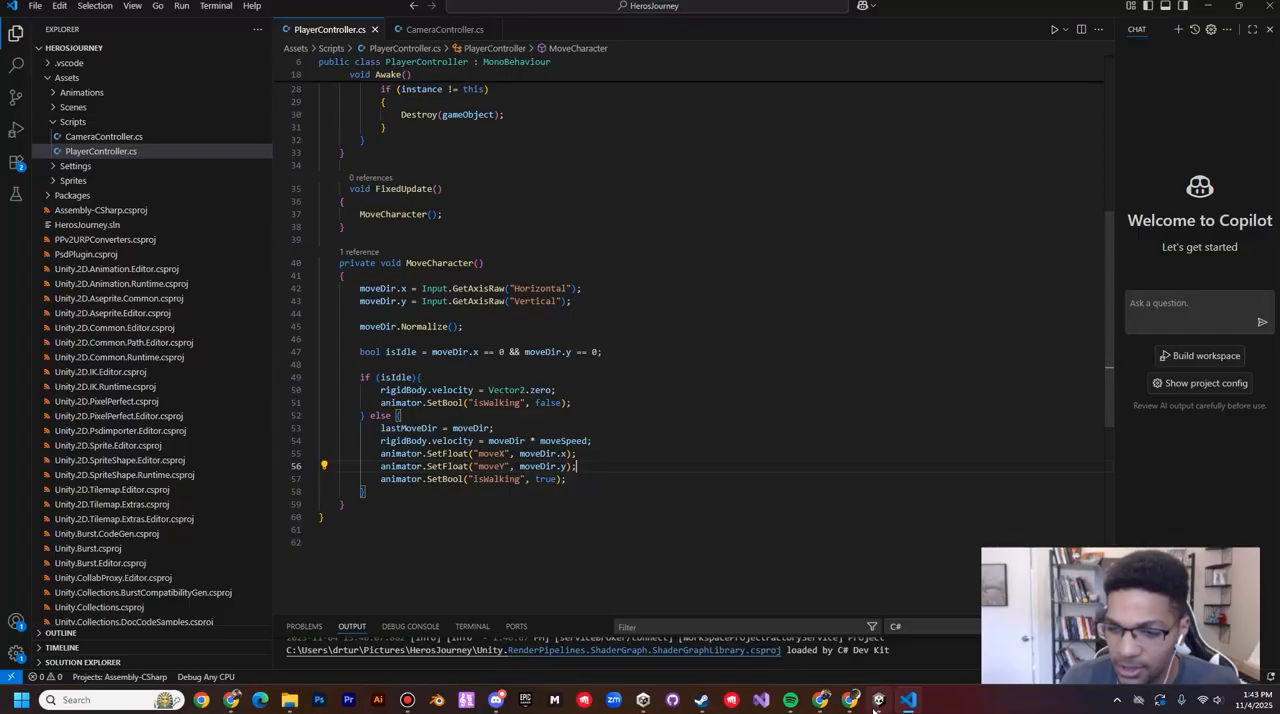
Step: Switch to the HerosJourney project in Unity and select the Player object in SampleScene
mouse_move(878, 706)
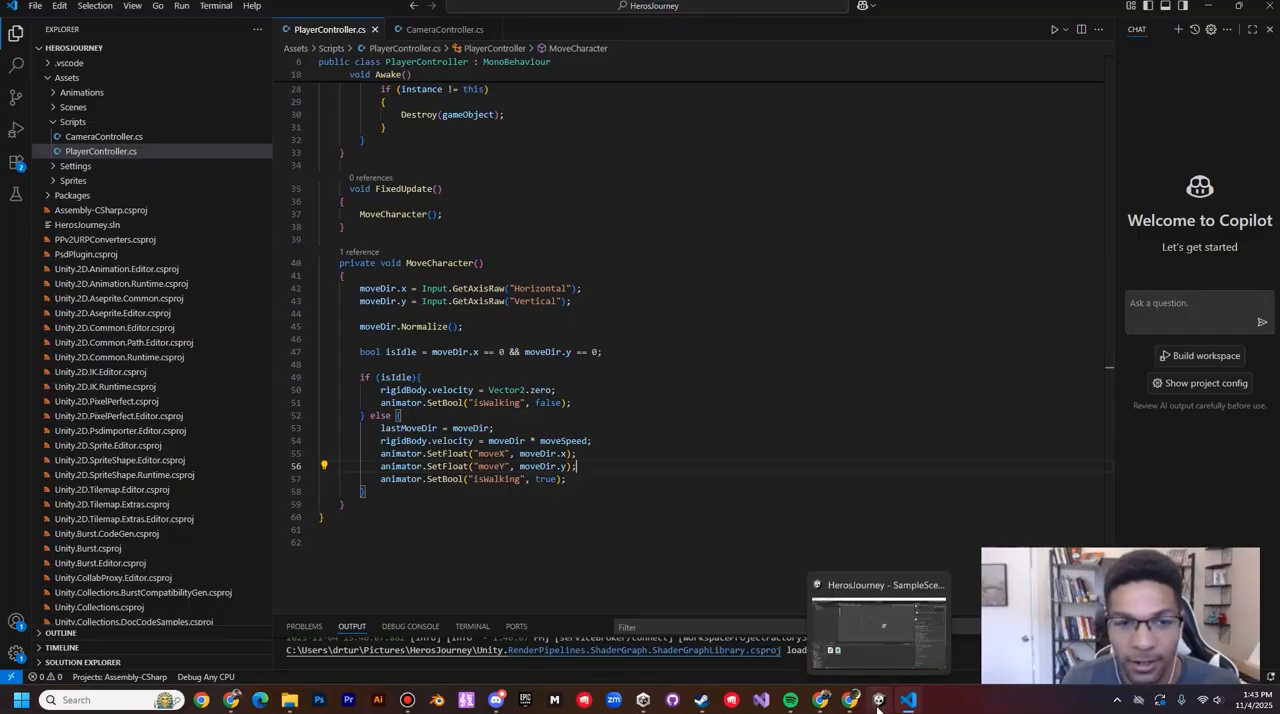
click(878, 700)
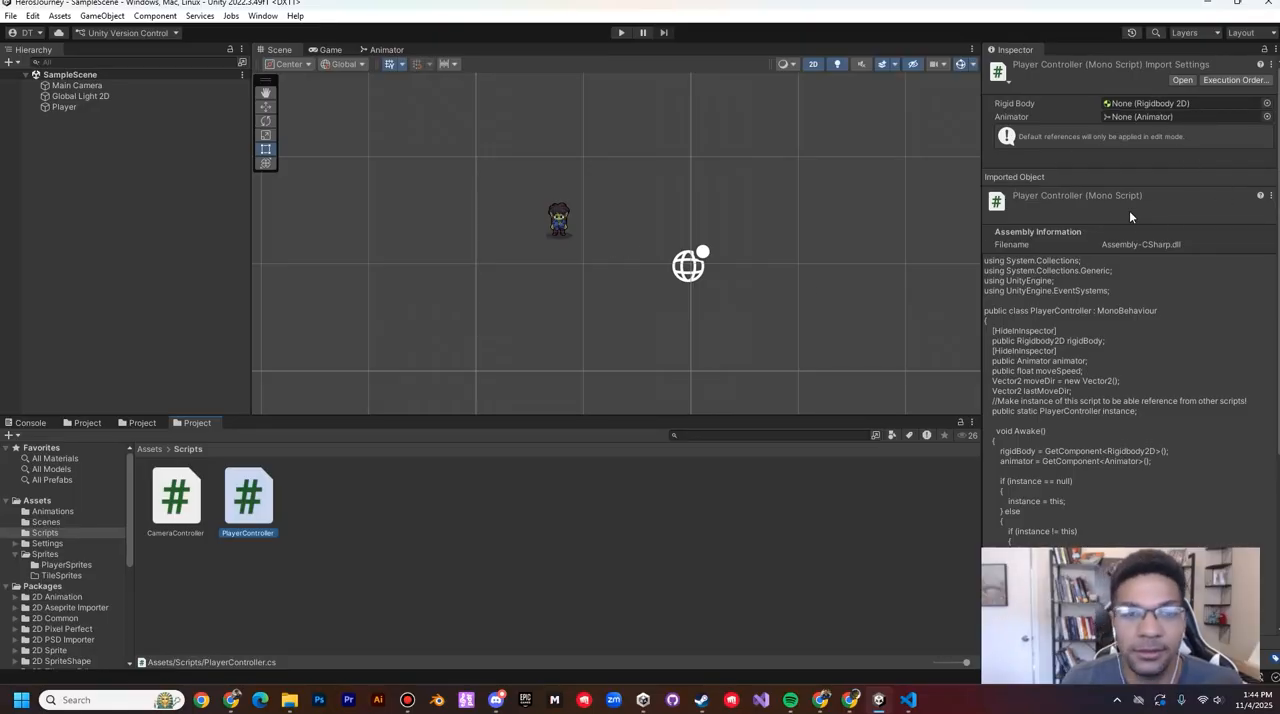
click(115, 107)
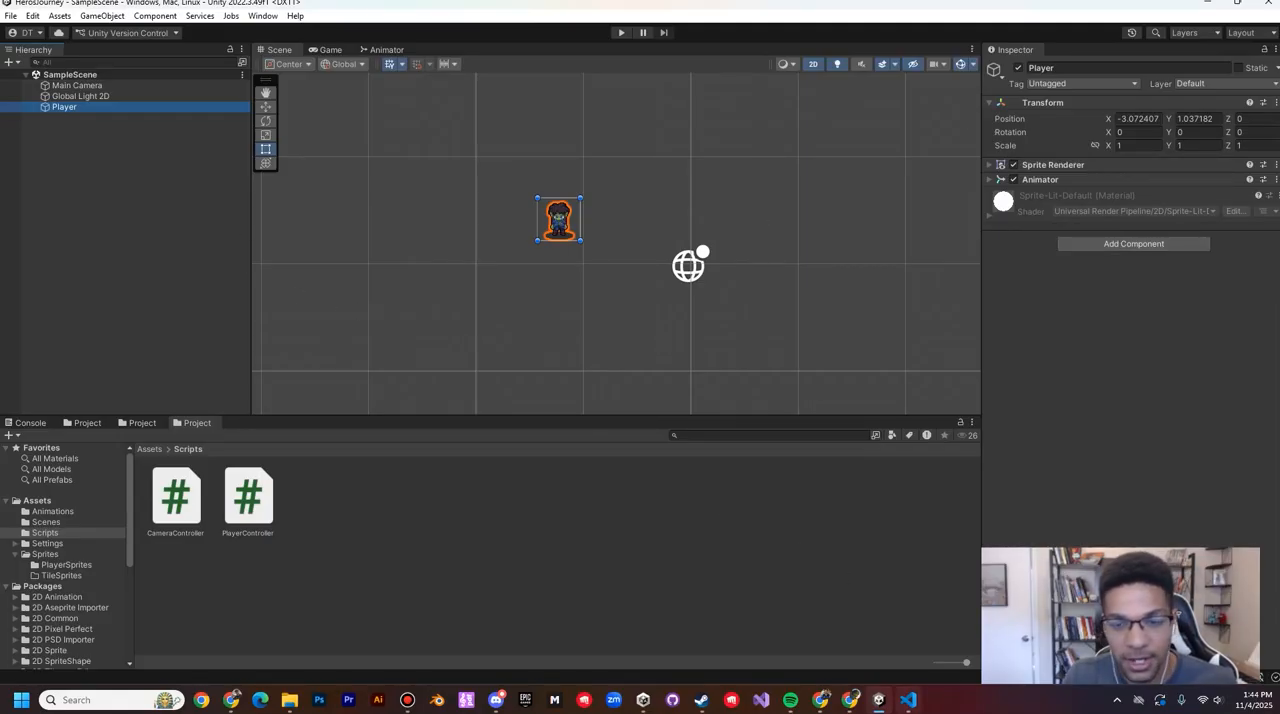
click(908, 700)
key(alt+Tab)
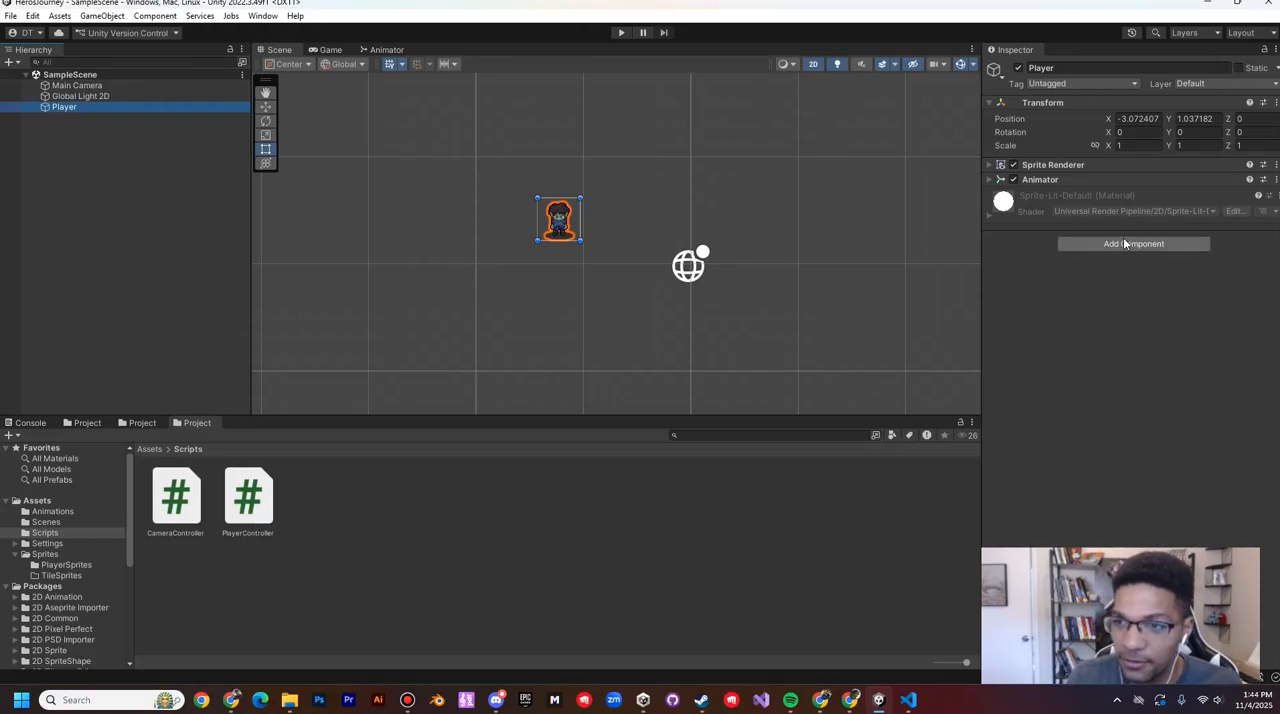
drag(248, 510, 315, 581)
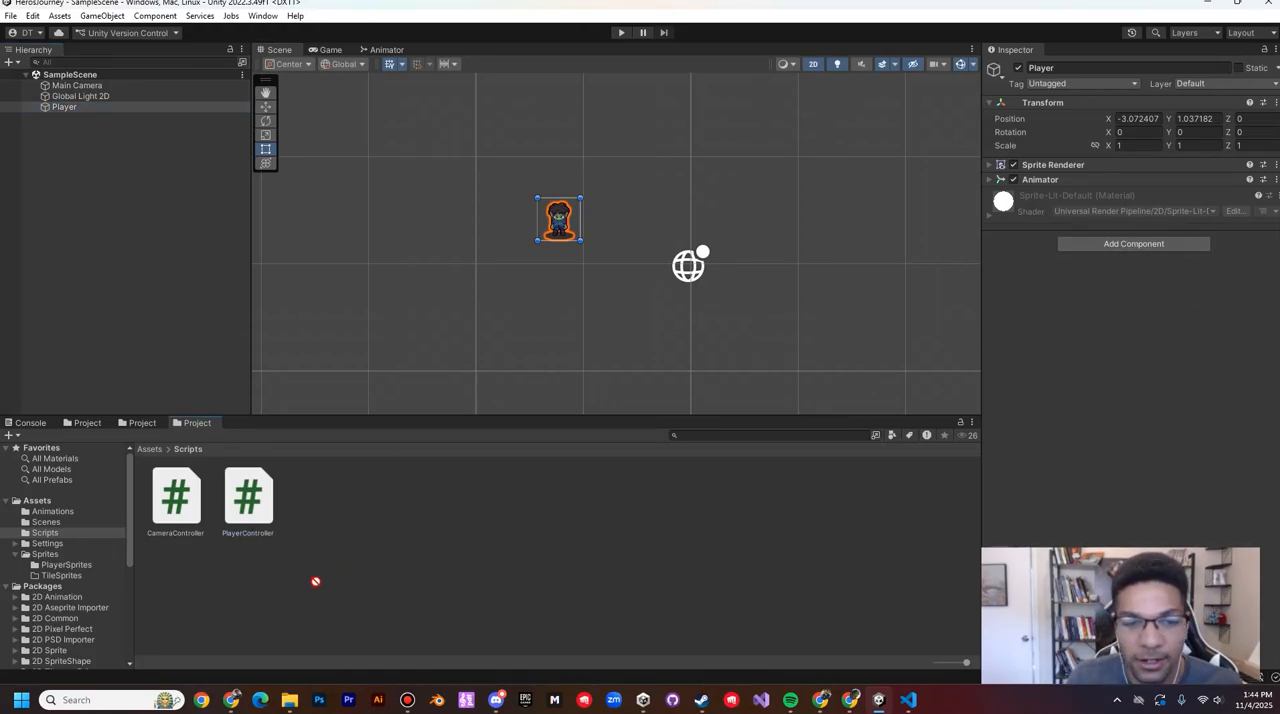
drag(986, 355, 87, 110)
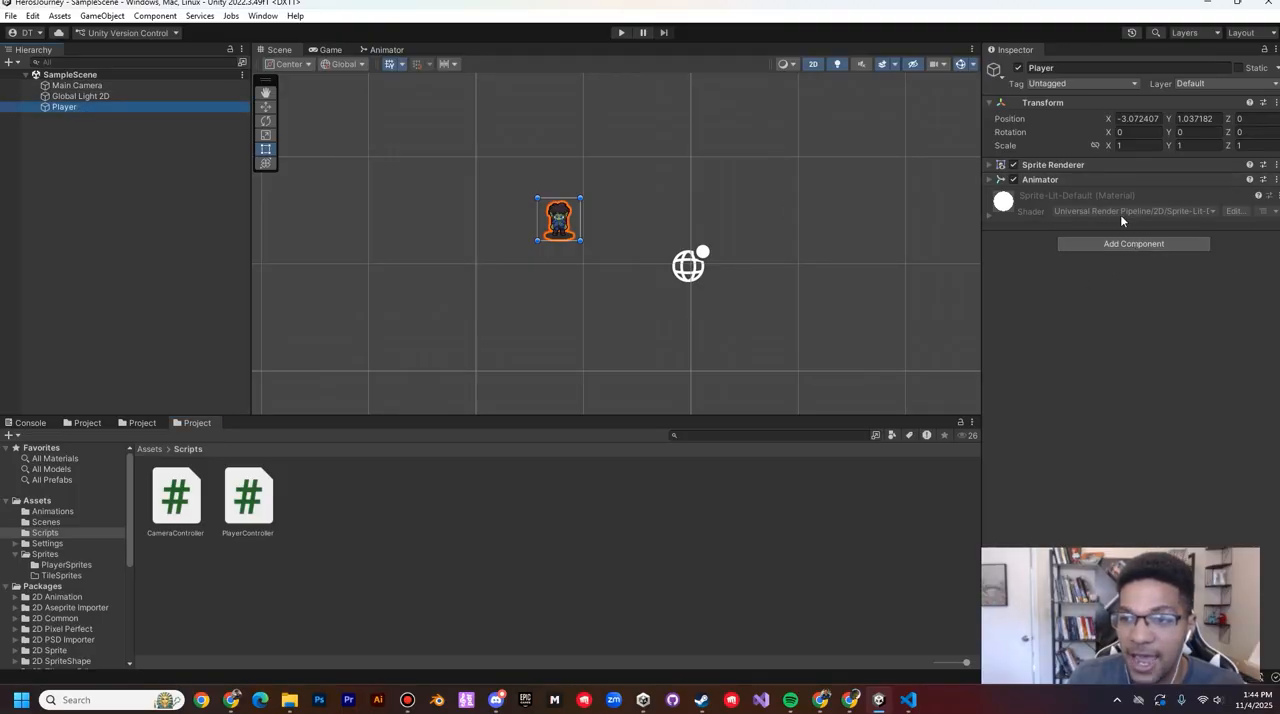
Step: Search the components for Player and add the Player Controller script to the Player object
click(1146, 244)
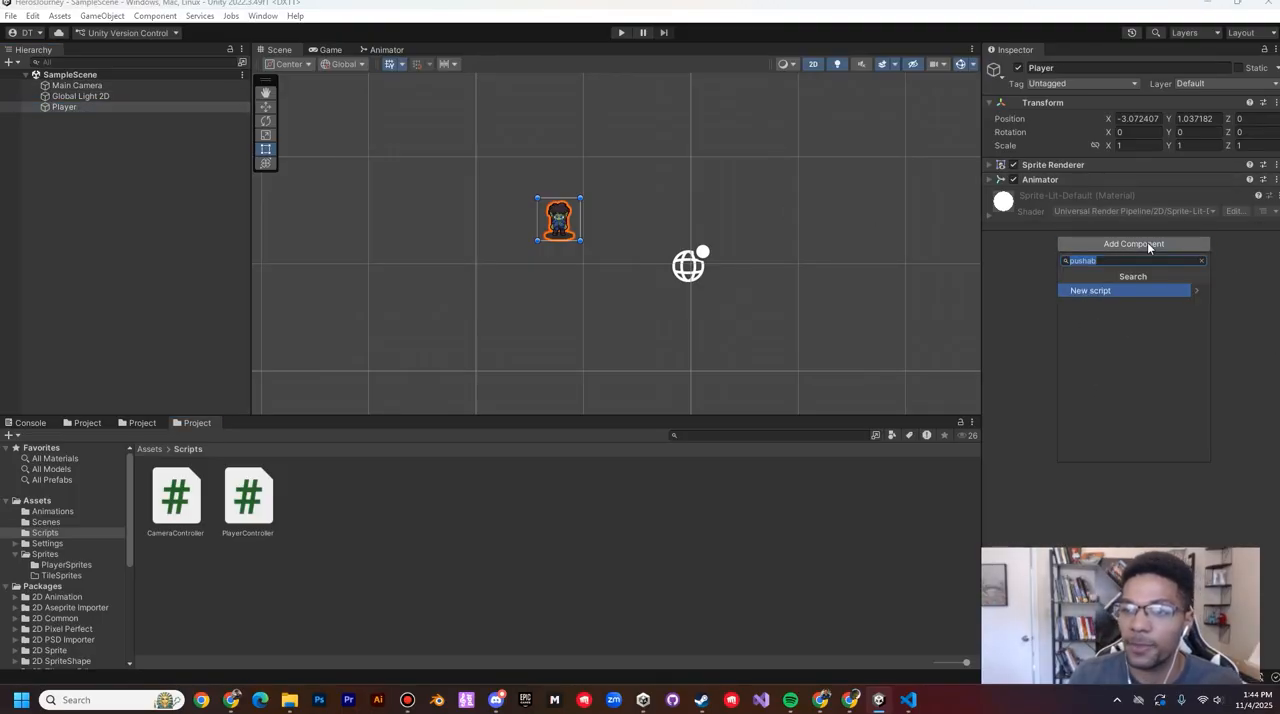
text(Player)
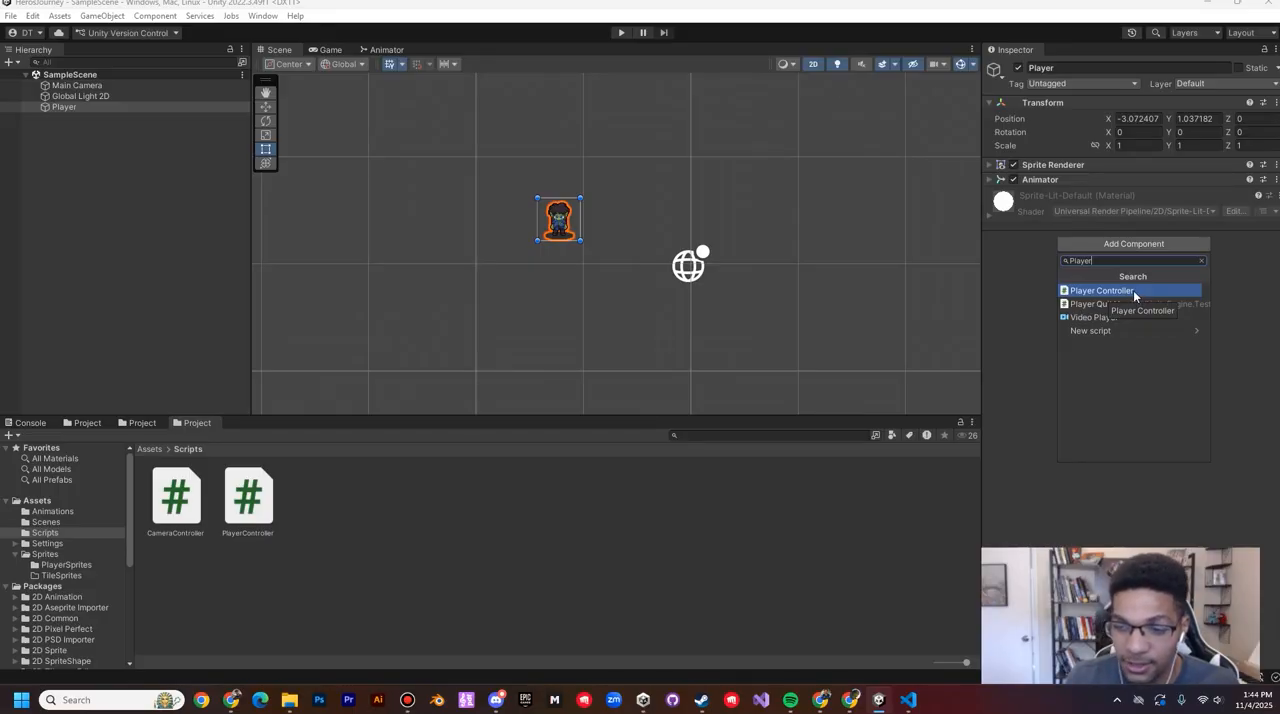
click(1133, 290)
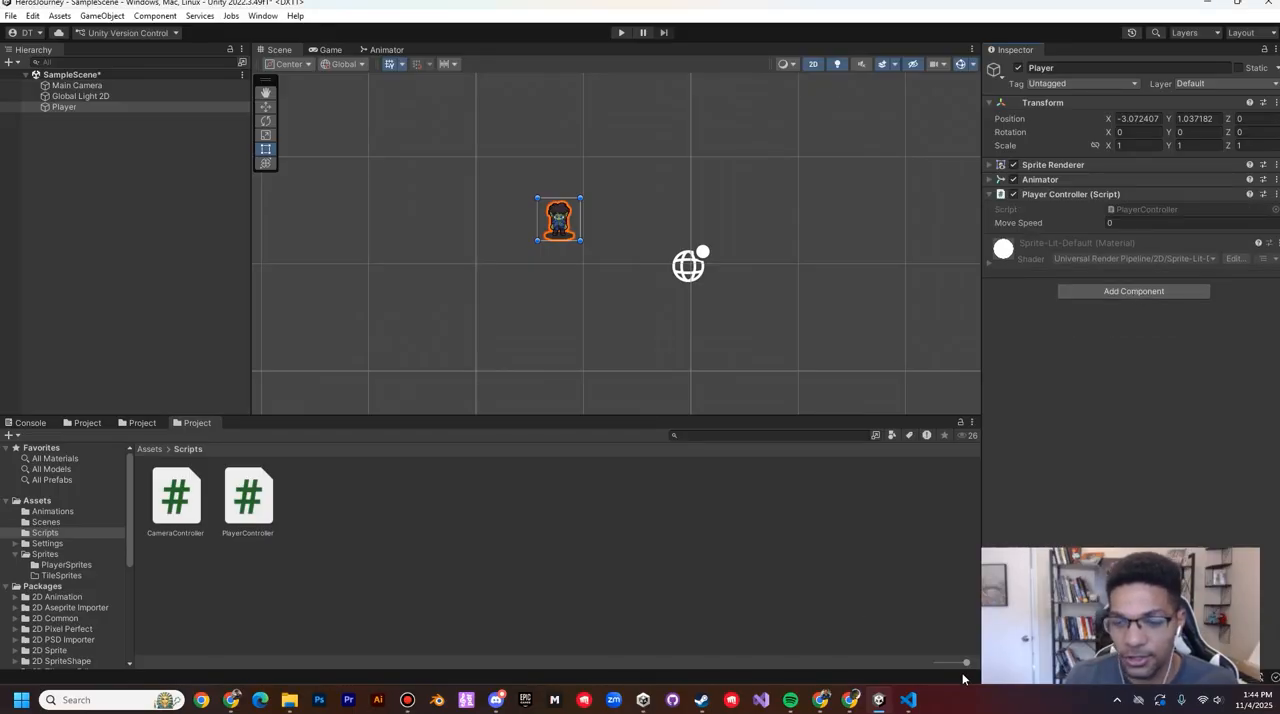
Step: Switch to VS Code, select all the code in PlayerController.cs and review it from the beginning
click(907, 699)
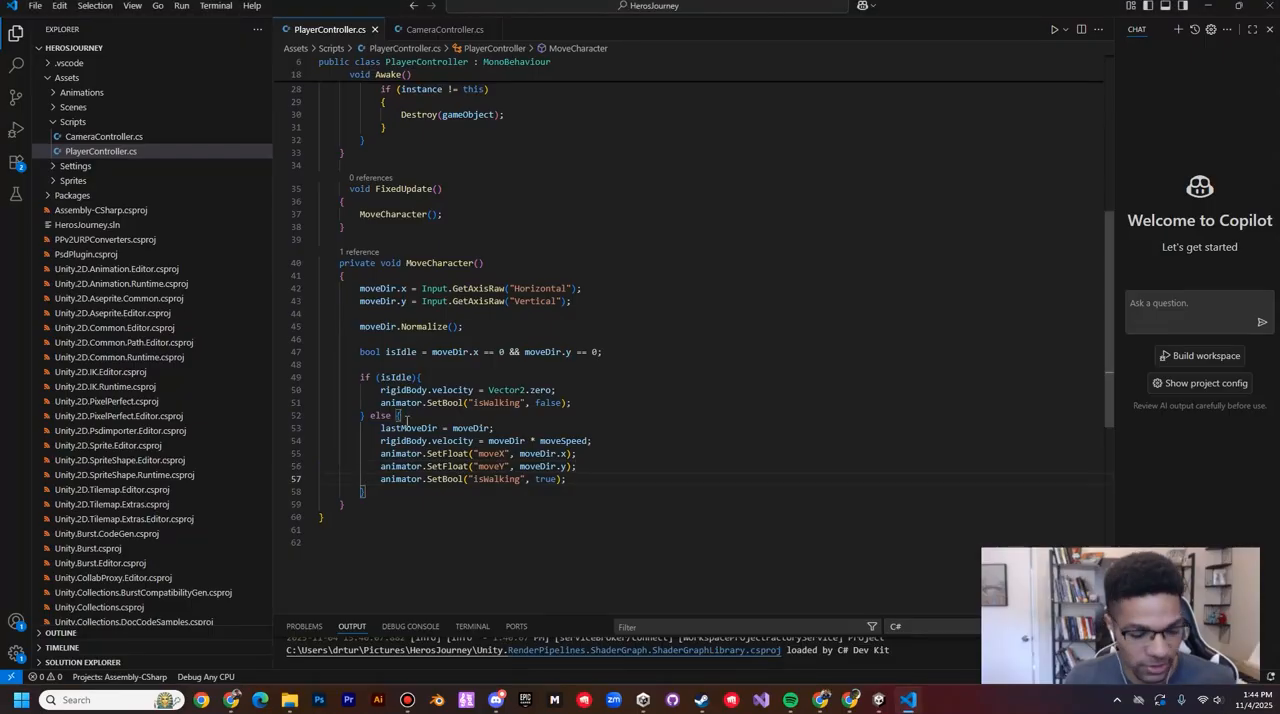
key(ctrl+a)
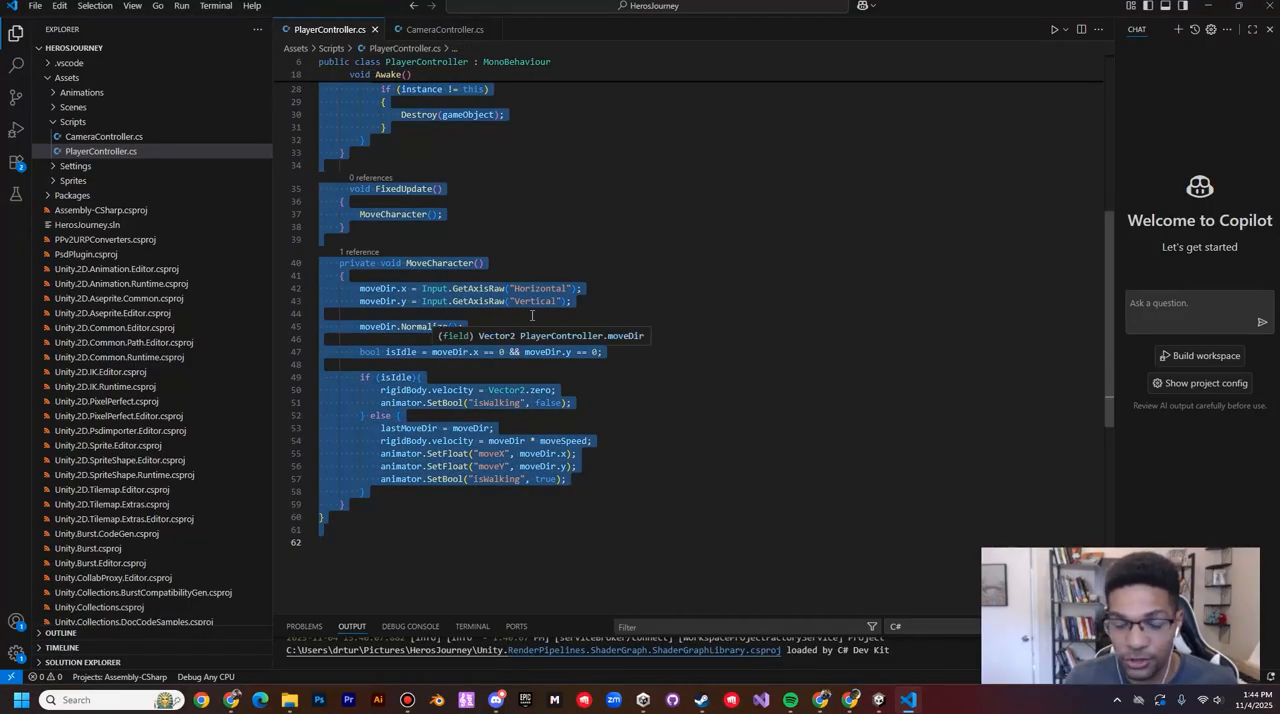
scroll(537, 316, up, 6)
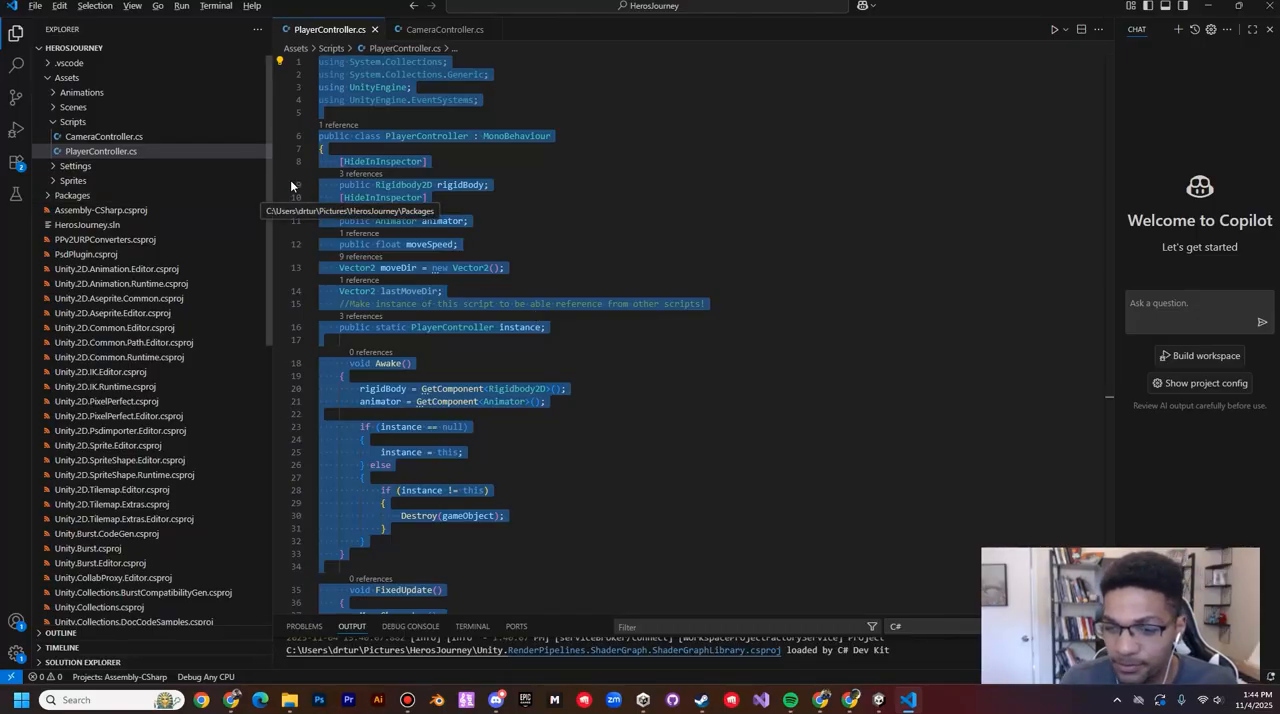
Step: Return to Unity, set the Player Controller's Move Speed to 5 and run the scene in Play mode
key(alt+Tab)
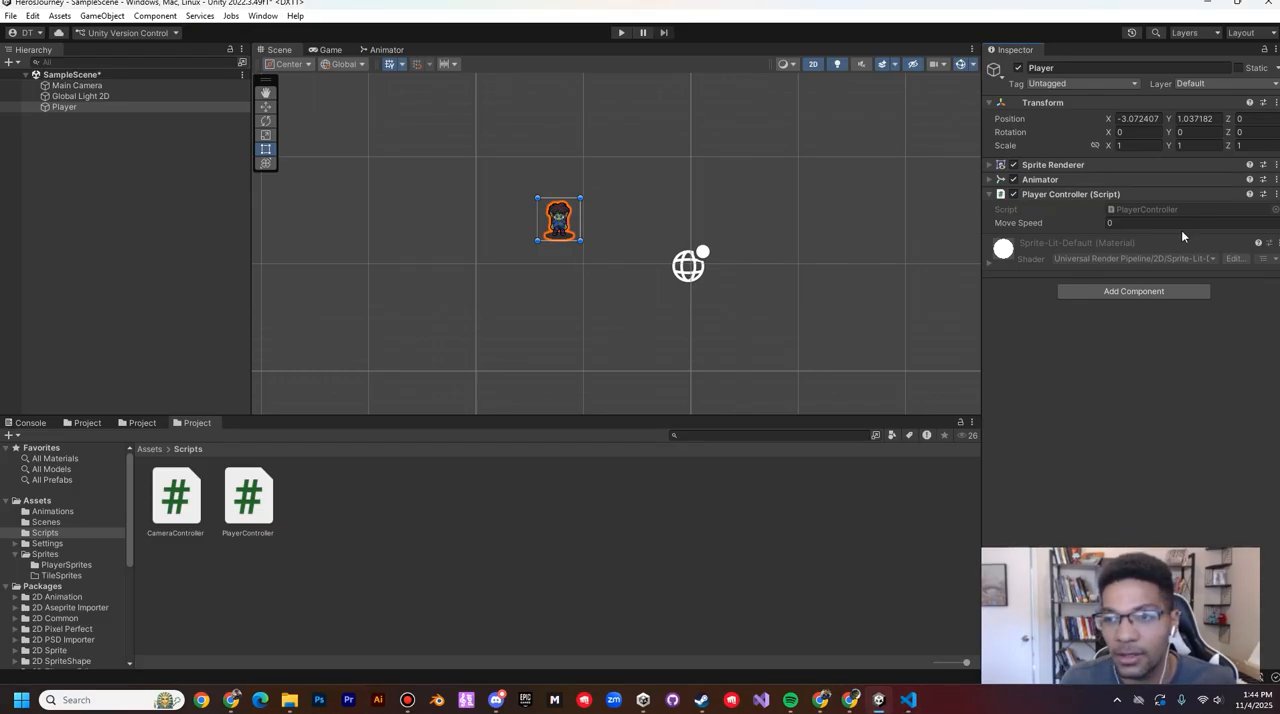
click(1016, 224)
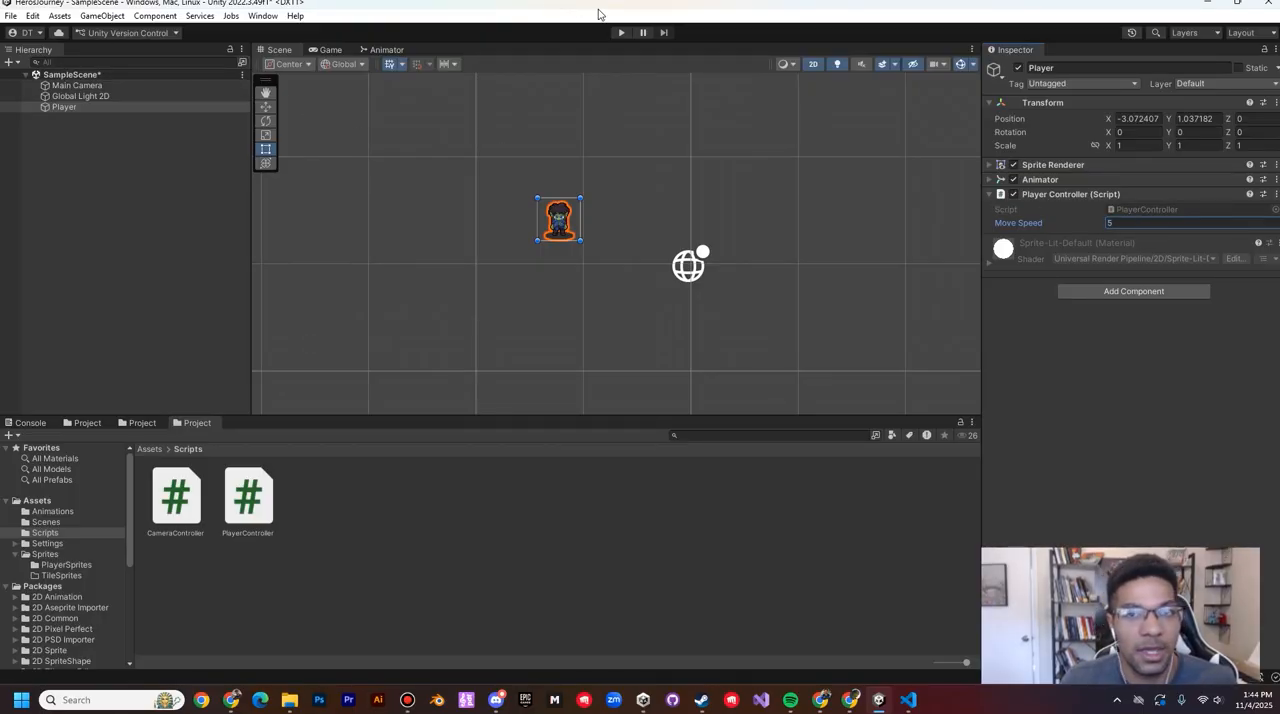
click(621, 32)
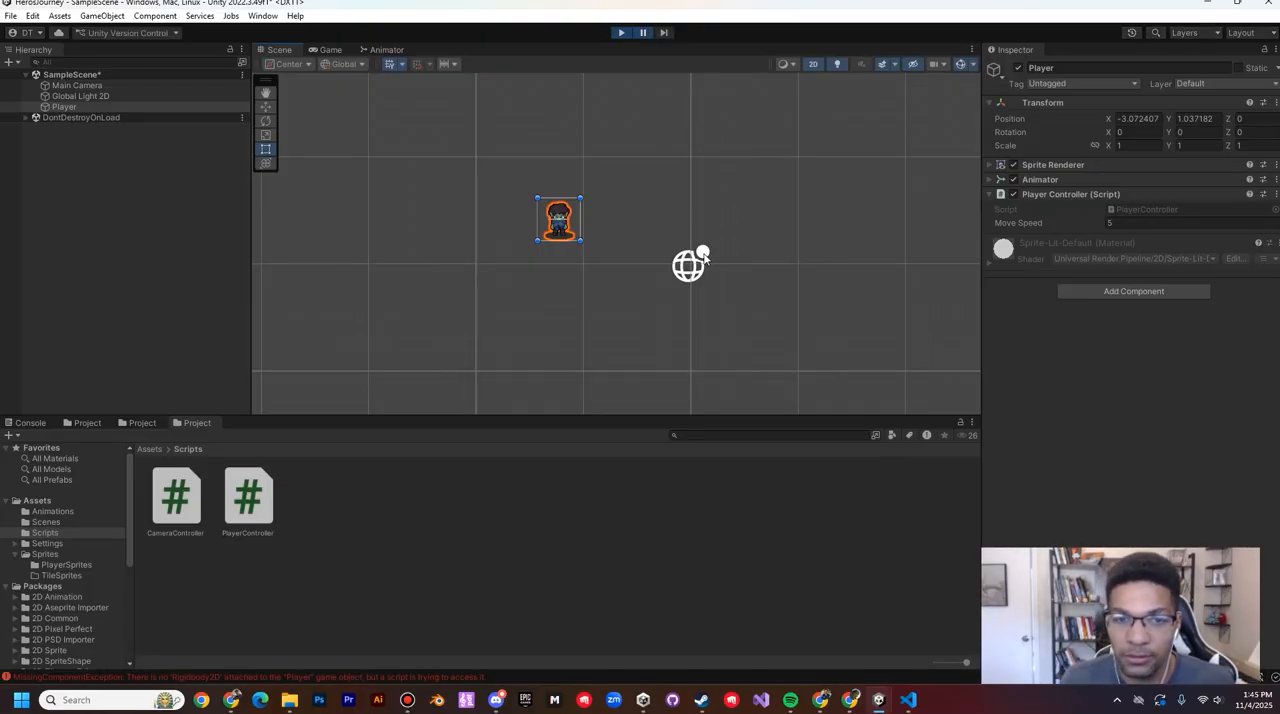
Step: Stop Play mode and add a Rigidbody 2D component to the Player object
click(621, 32)
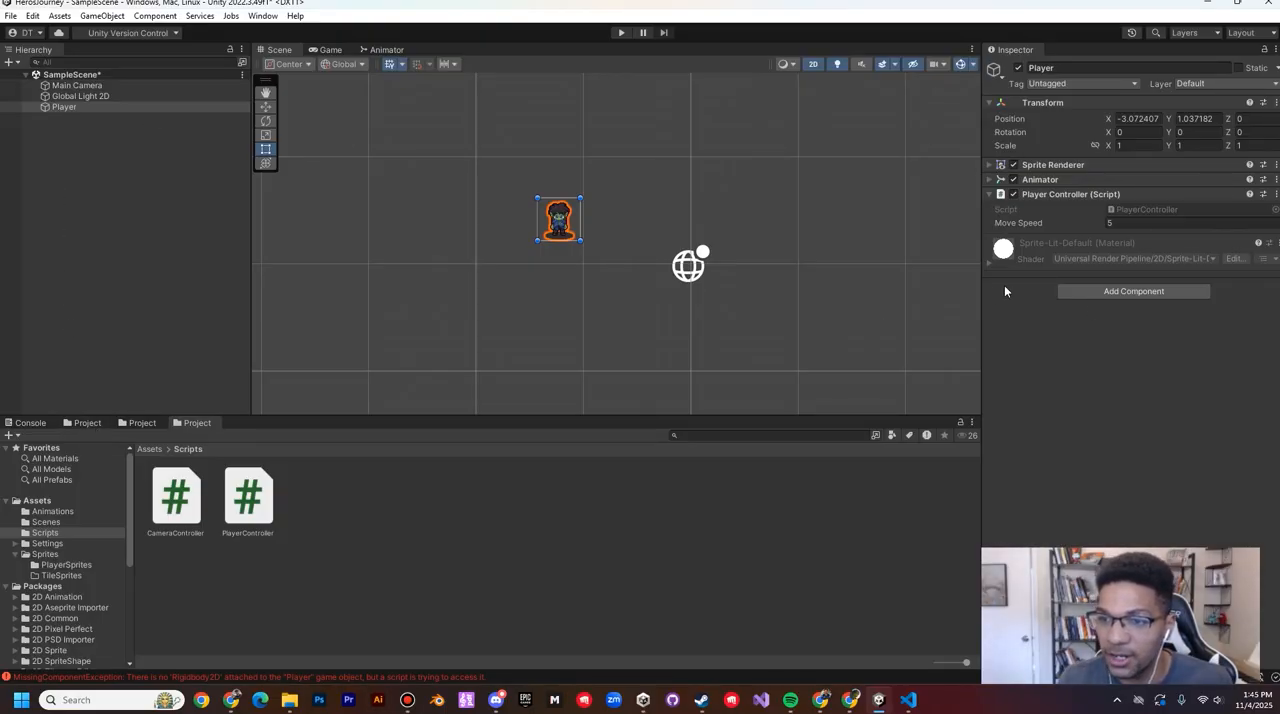
click(1117, 291)
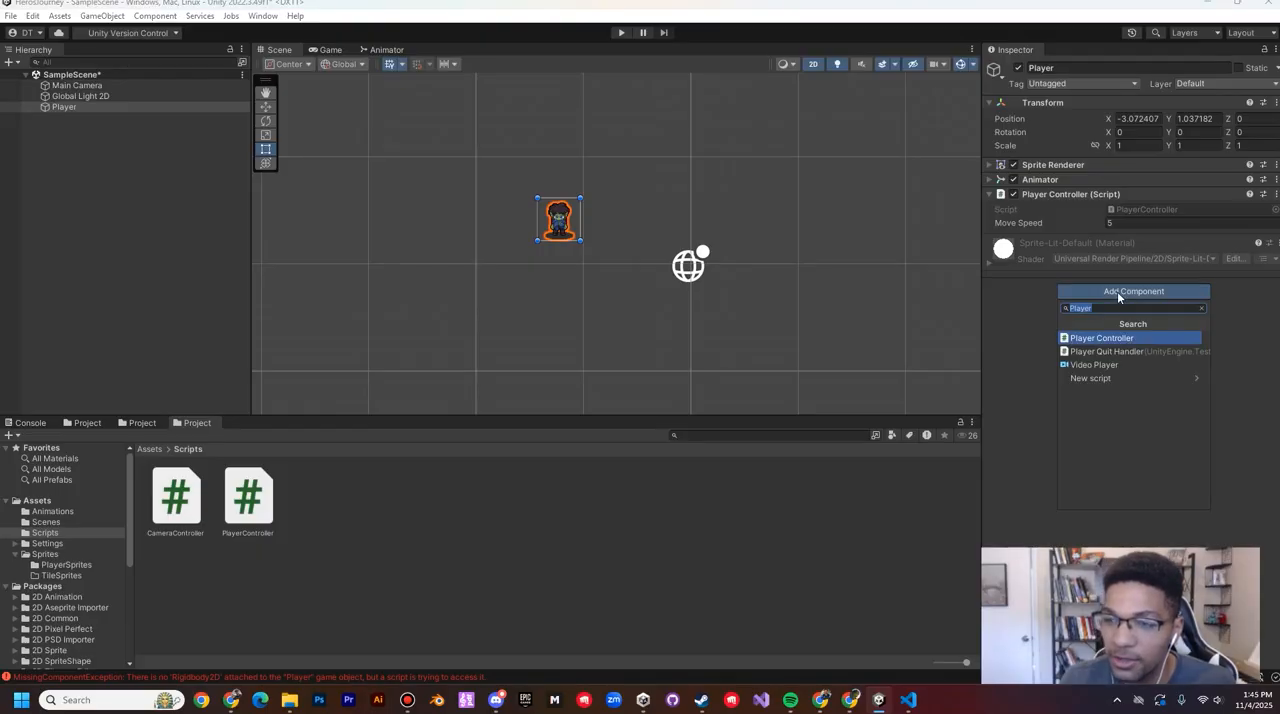
text(rigid)
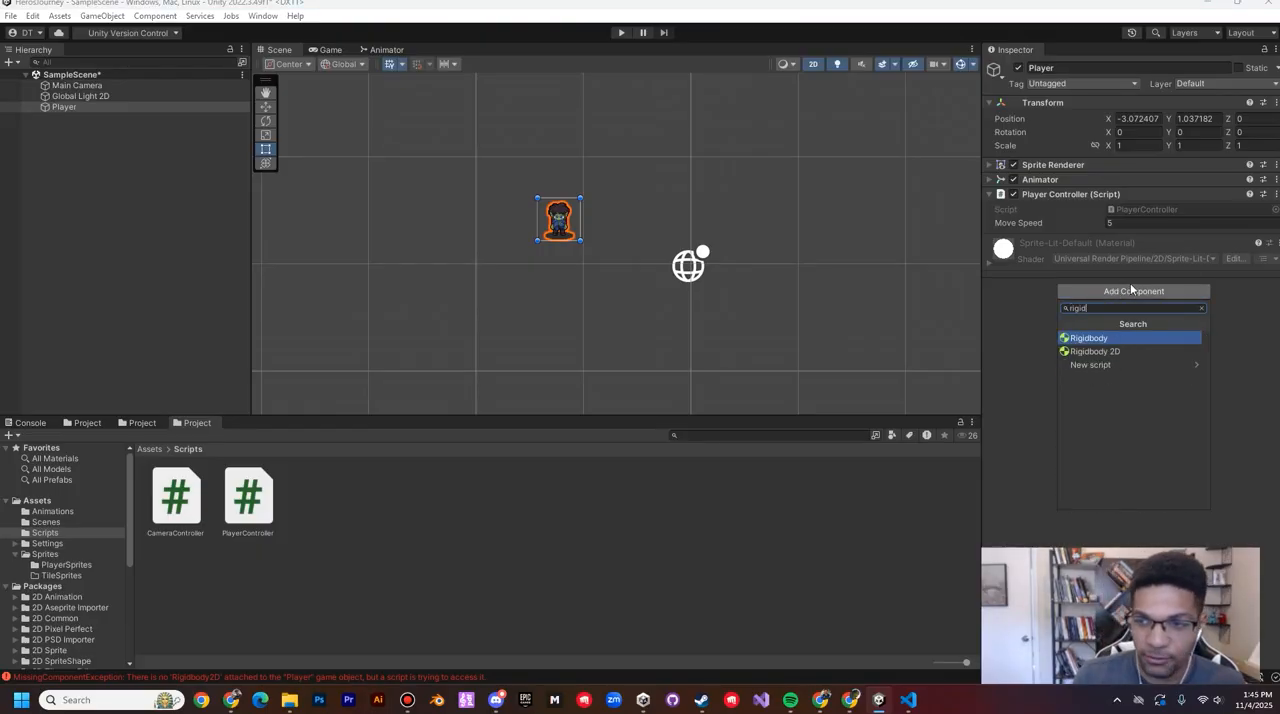
click(1098, 352)
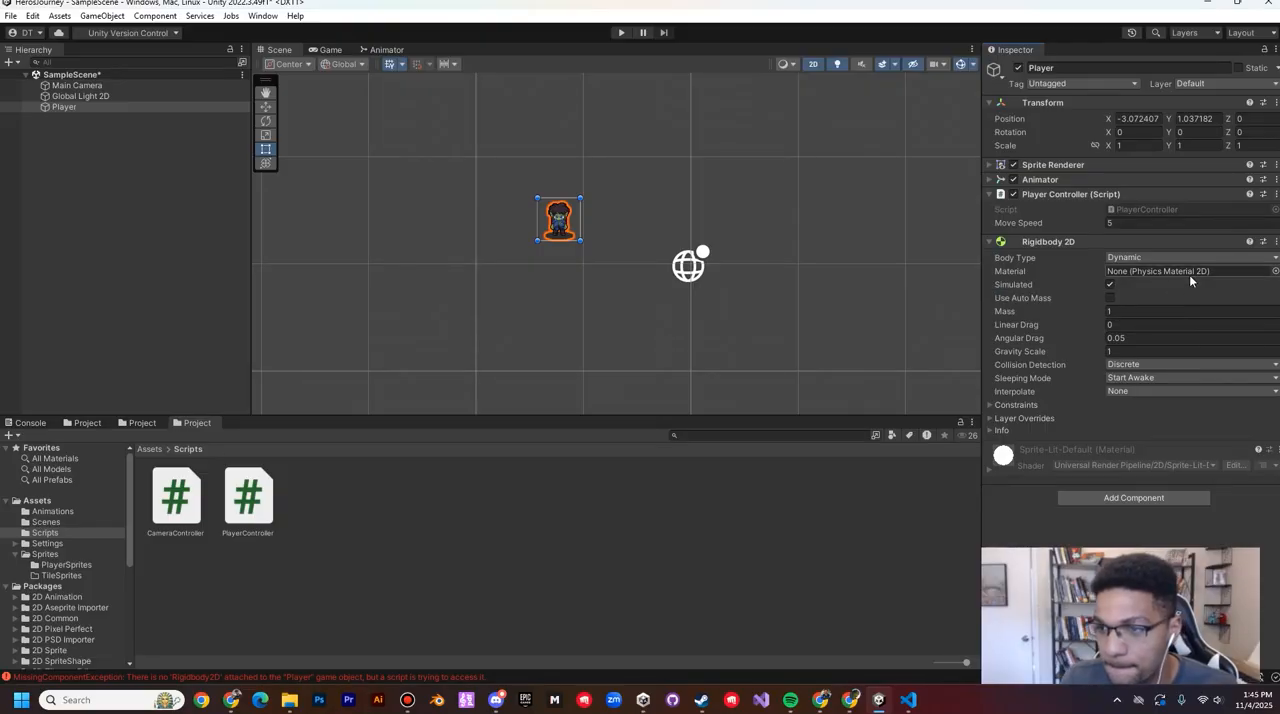
Step: Show the Console's messages and save SampleScene
click(87, 422)
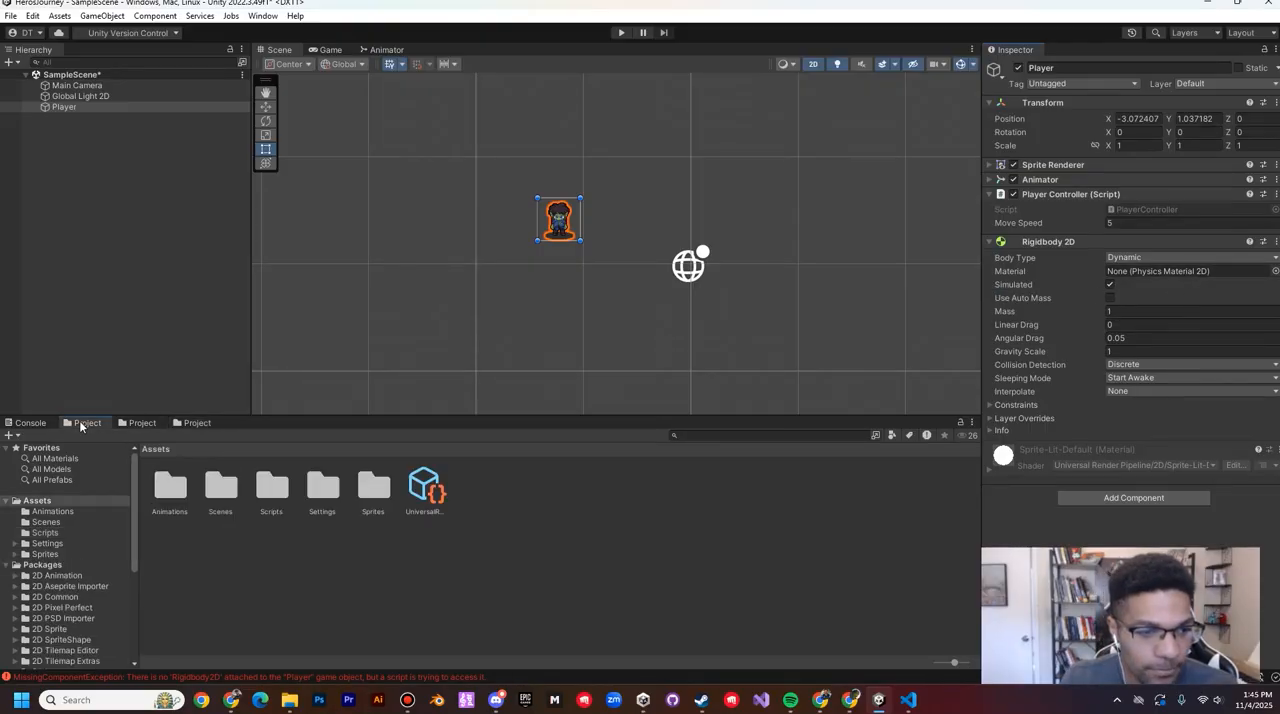
click(30, 422)
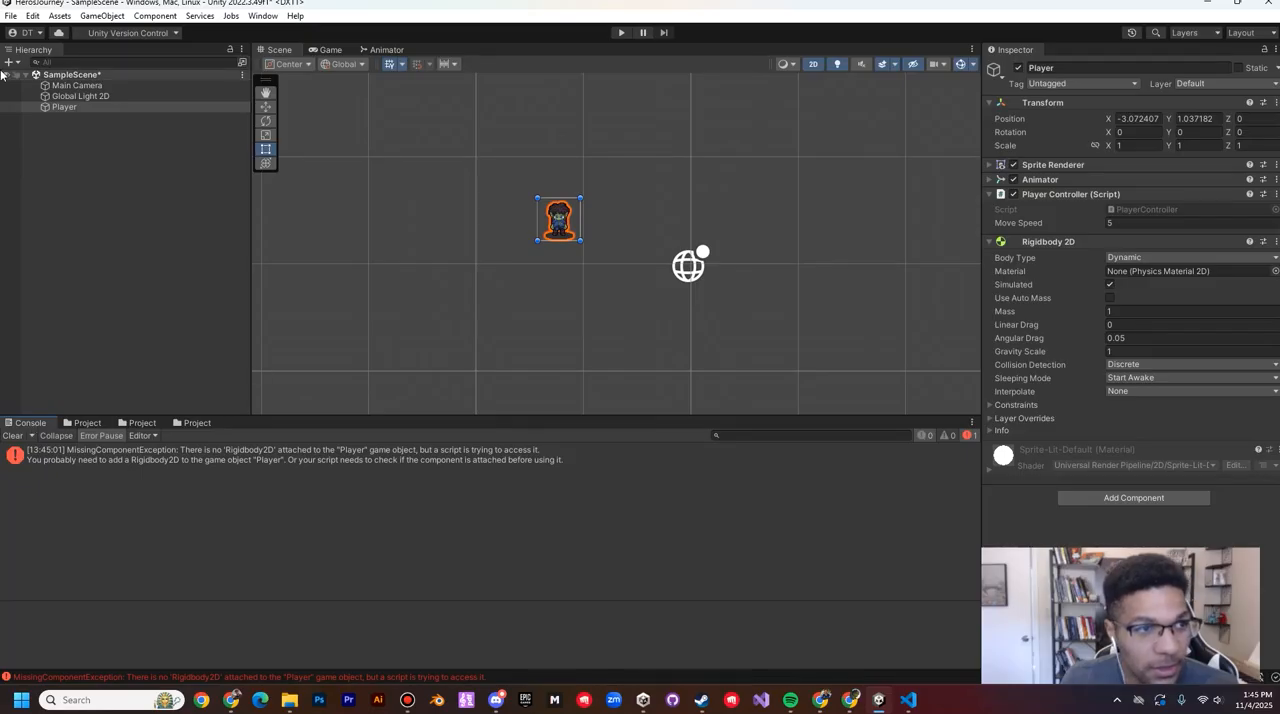
click(11, 16)
click(33, 84)
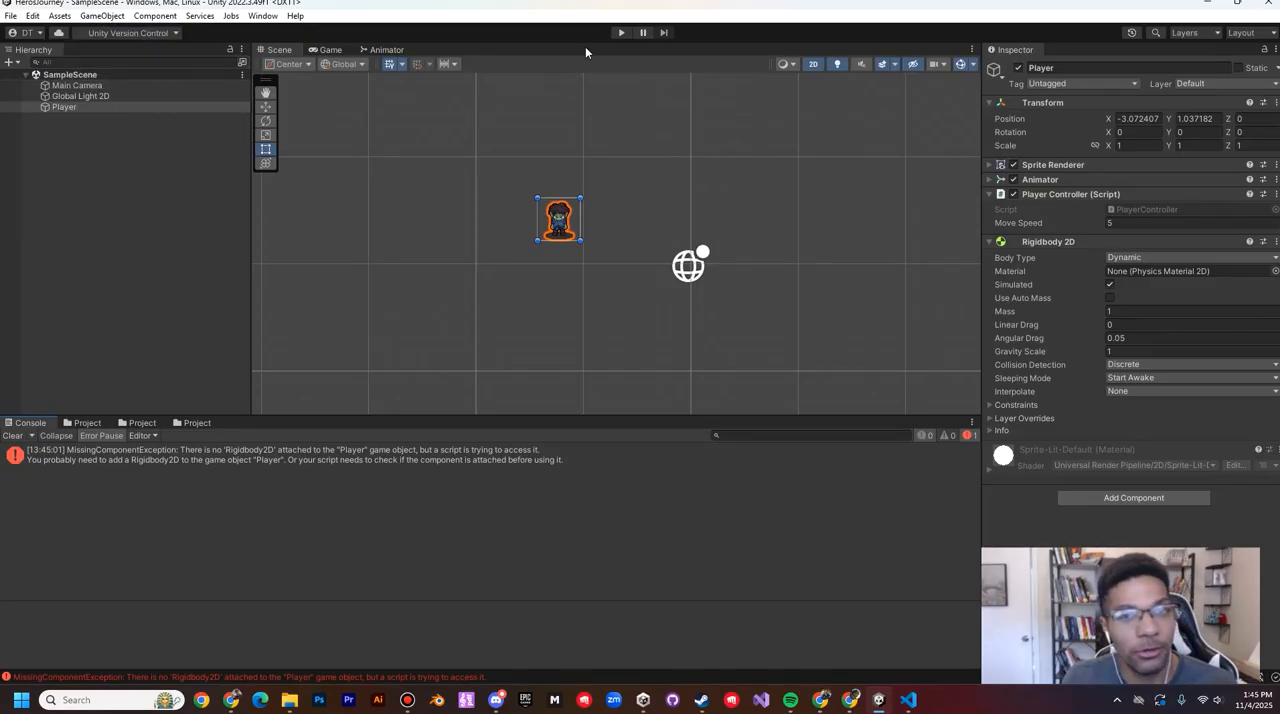
Step: Run the scene in Play mode, test moving the Player right, down and left, and stop it
click(621, 32)
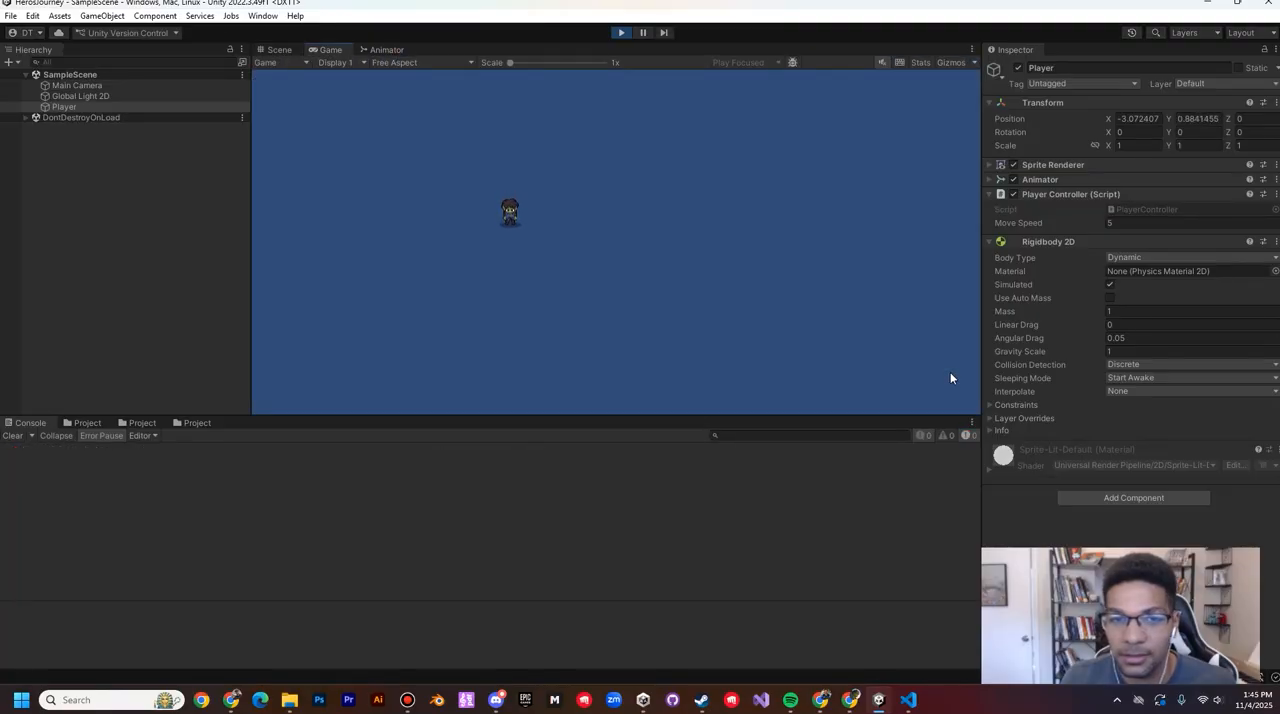
key(d)
key(s)
key(a)
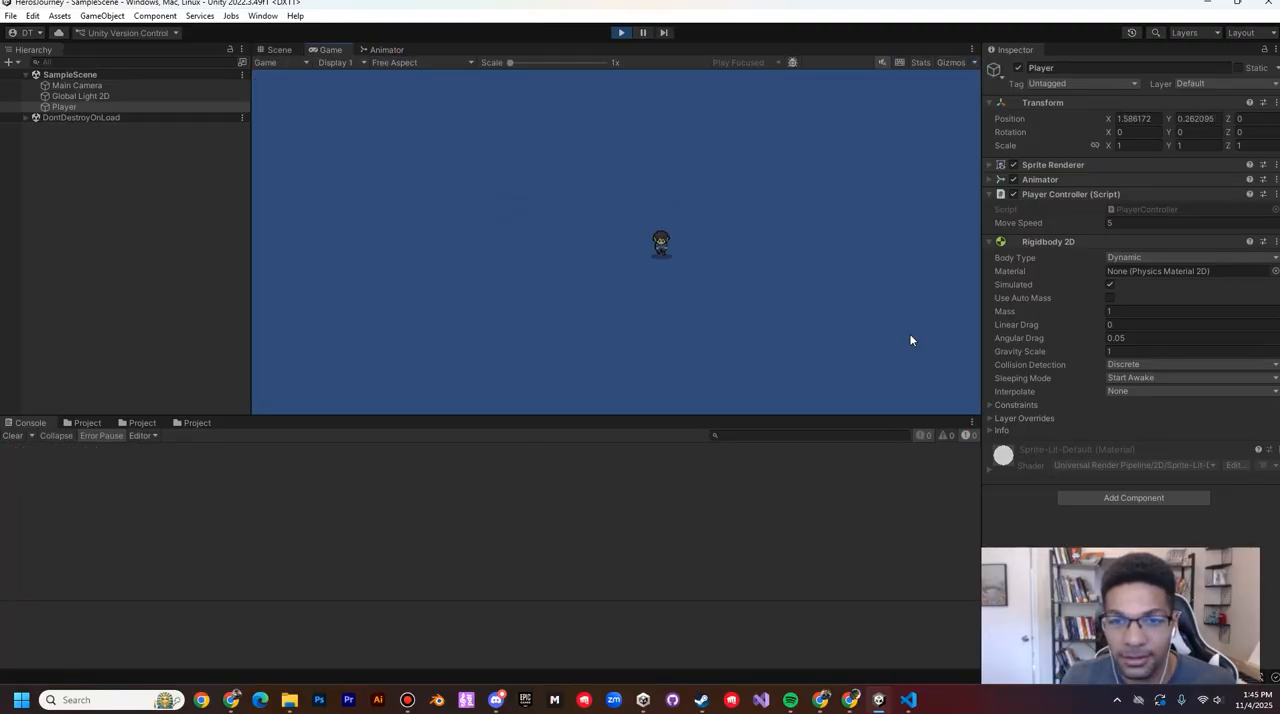
click(619, 33)
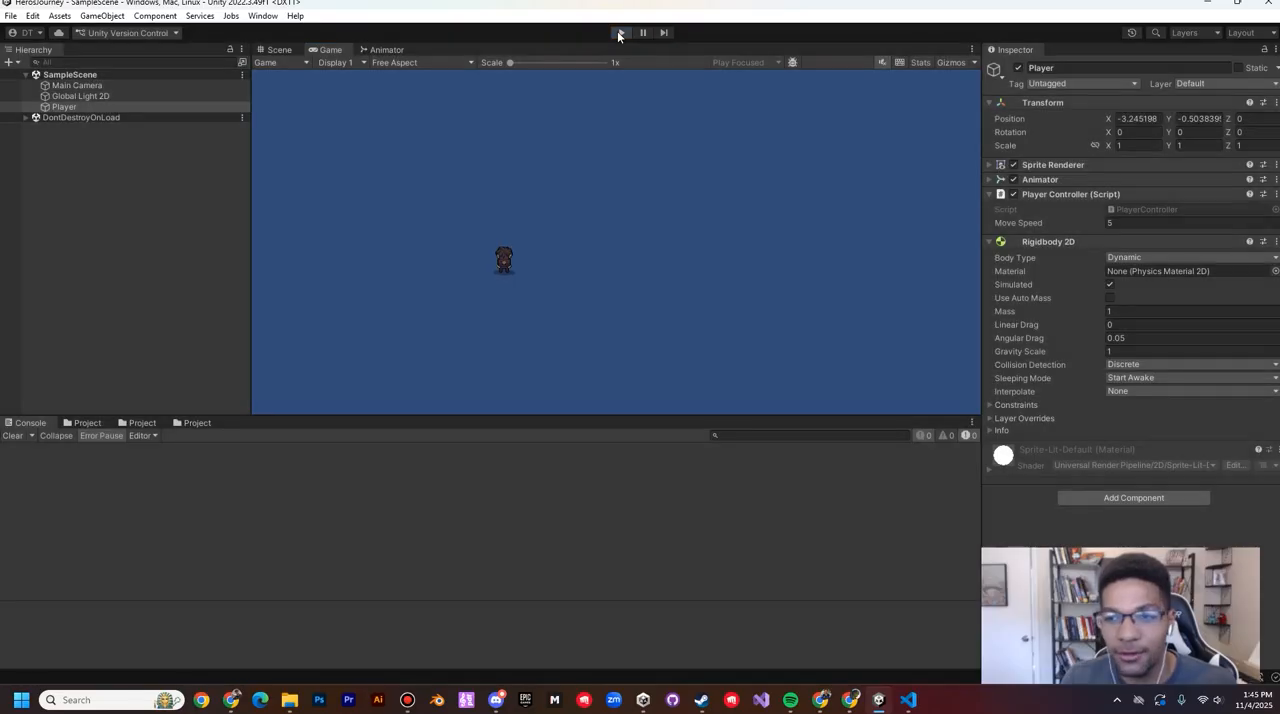
Step: Set the Gravity Scale of the Player's Rigidbody 2D to 0 and run the scene again
click(1118, 351)
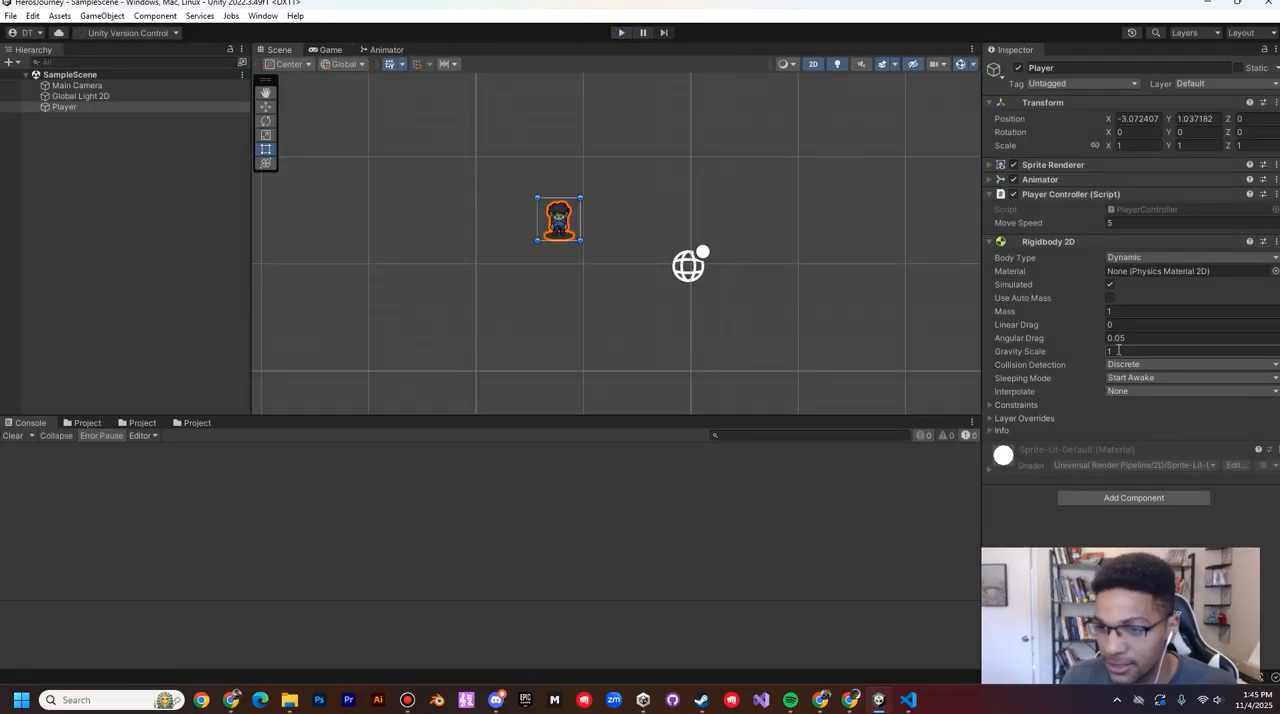
text(0)
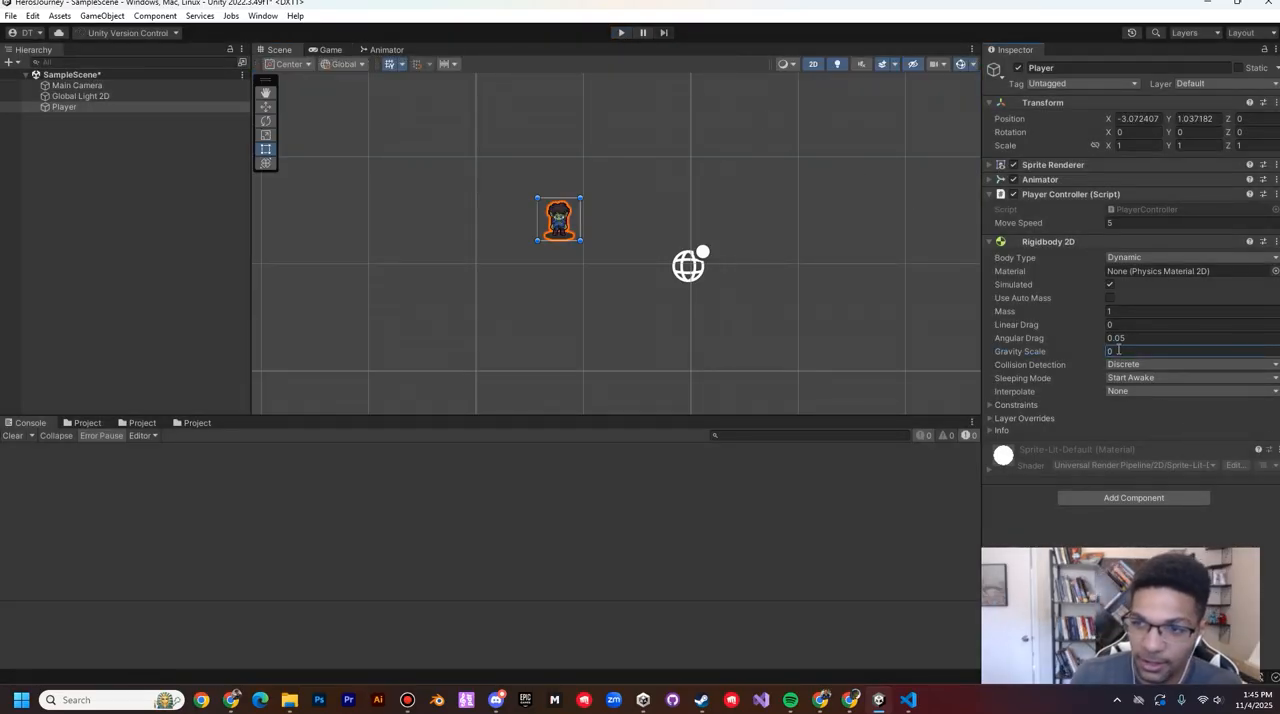
click(620, 33)
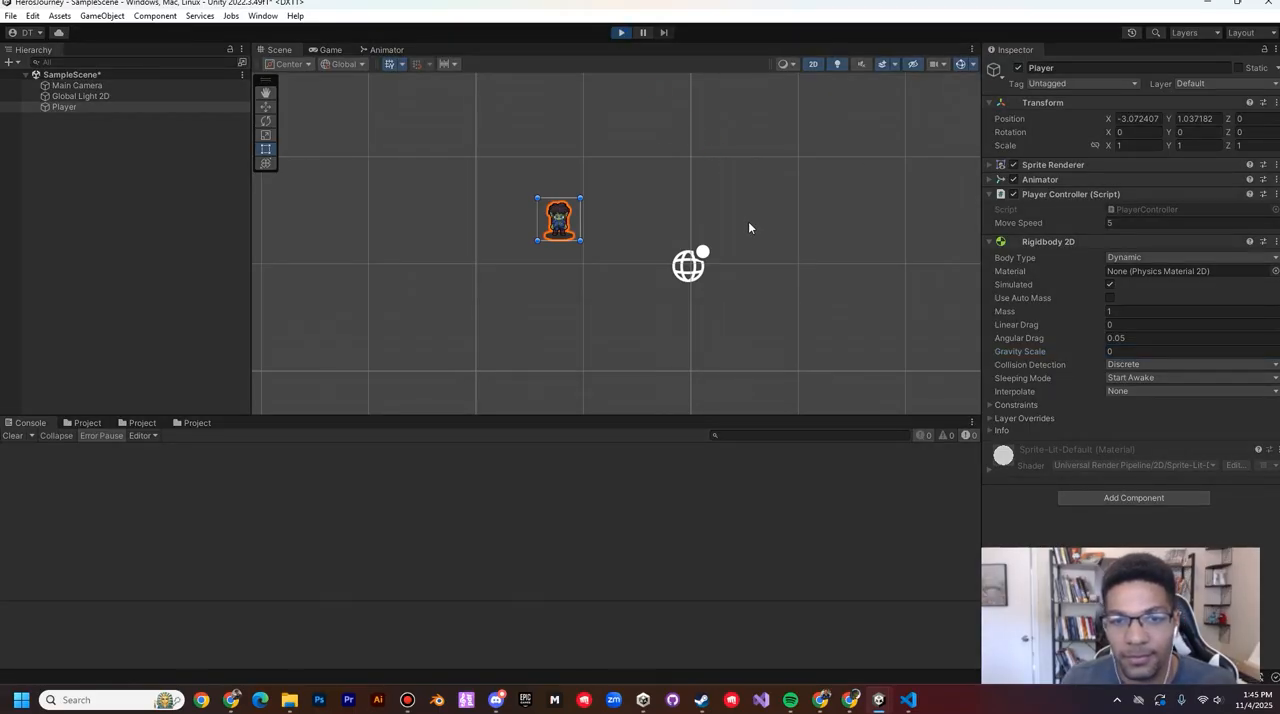
Step: Walk the Player around in all four directions to test its movement and animations, and stop Play mode
key(d)
key(s)
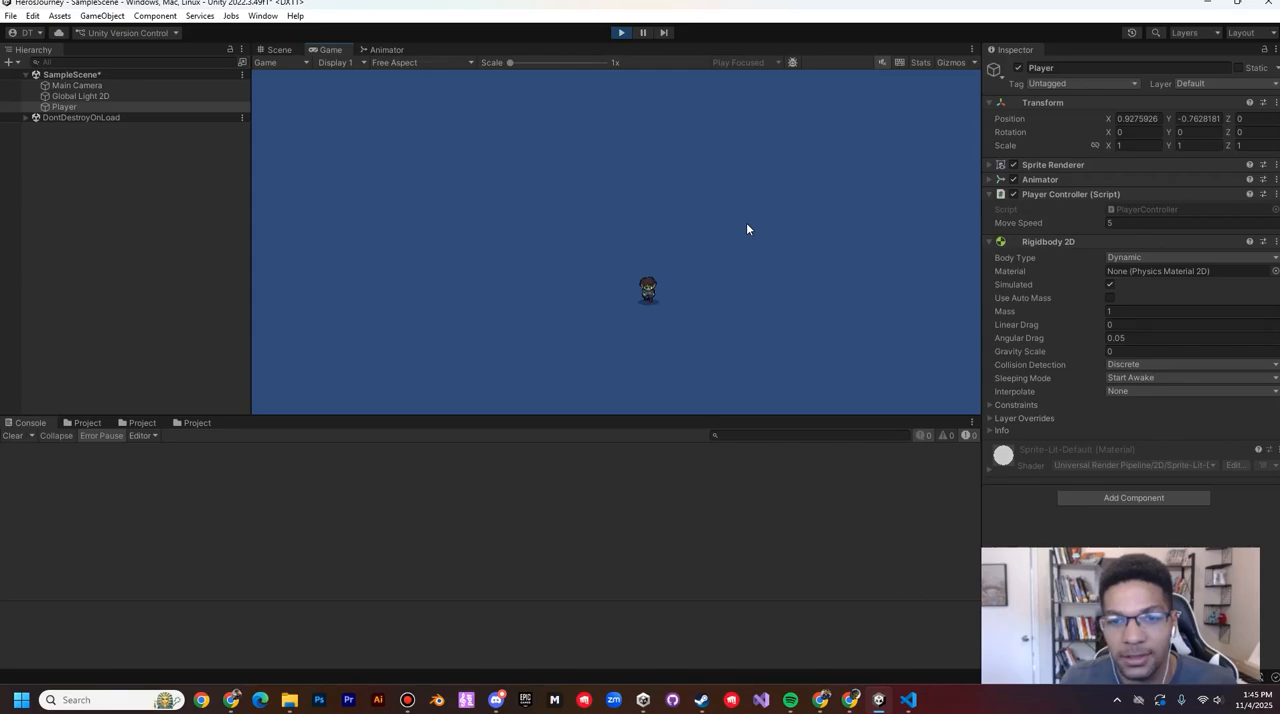
key(a)
key(w)
key(w)
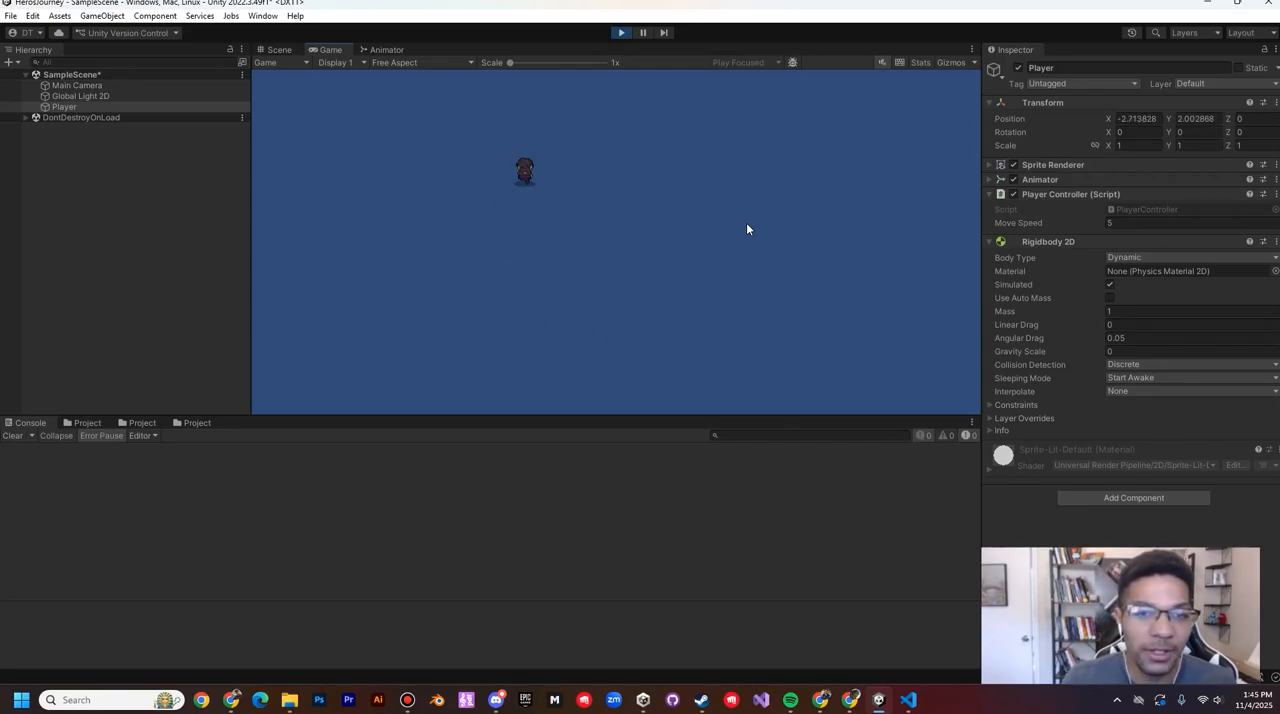
key(d)
key(s)
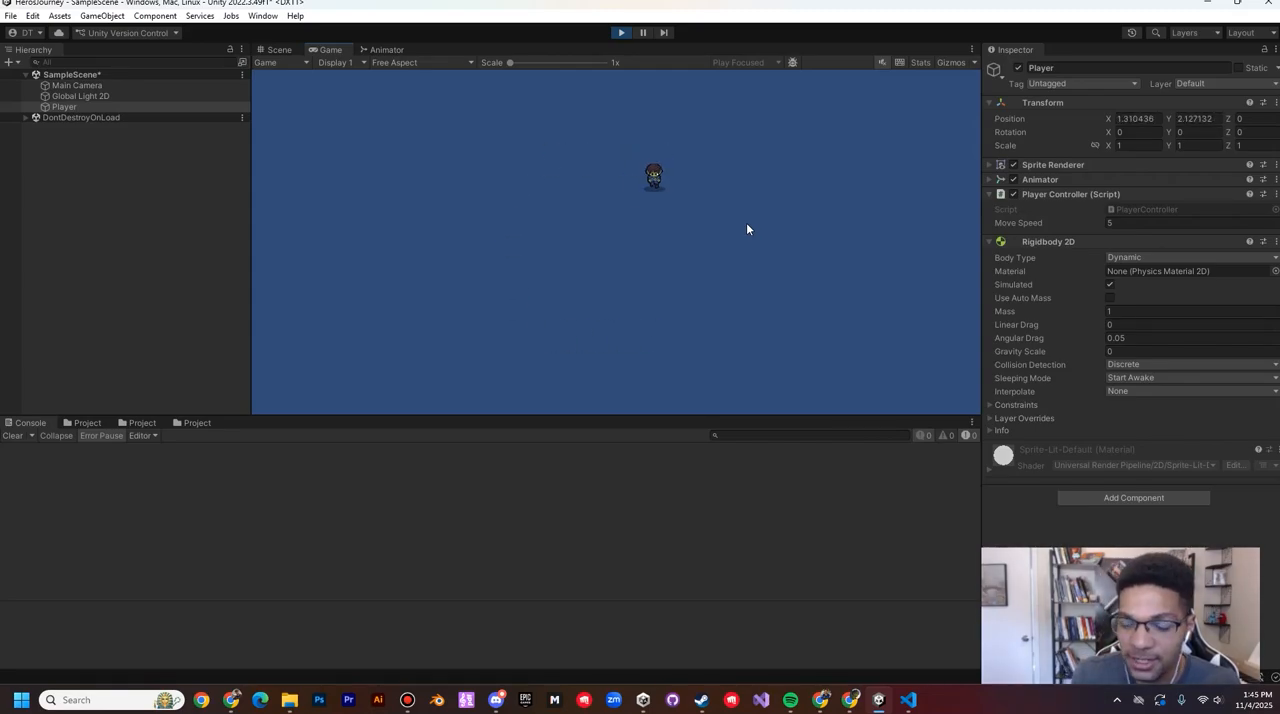
key(a)
key(w)
key(w)
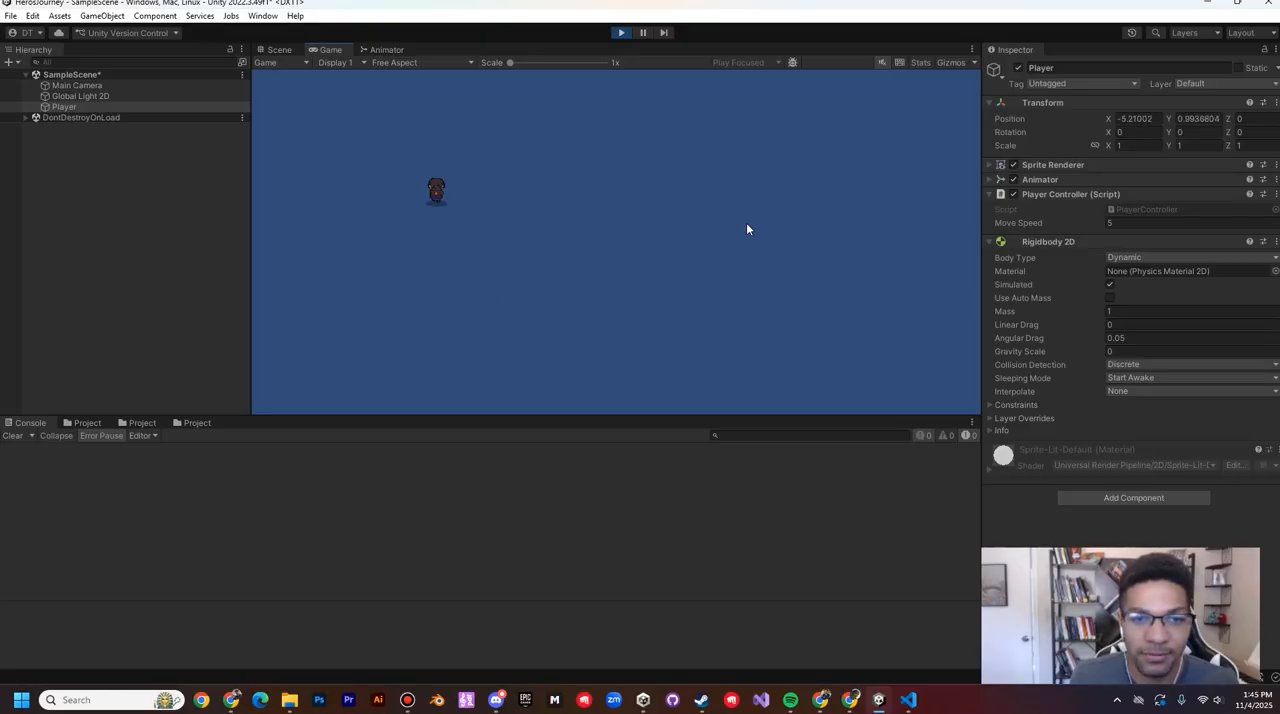
key(d)
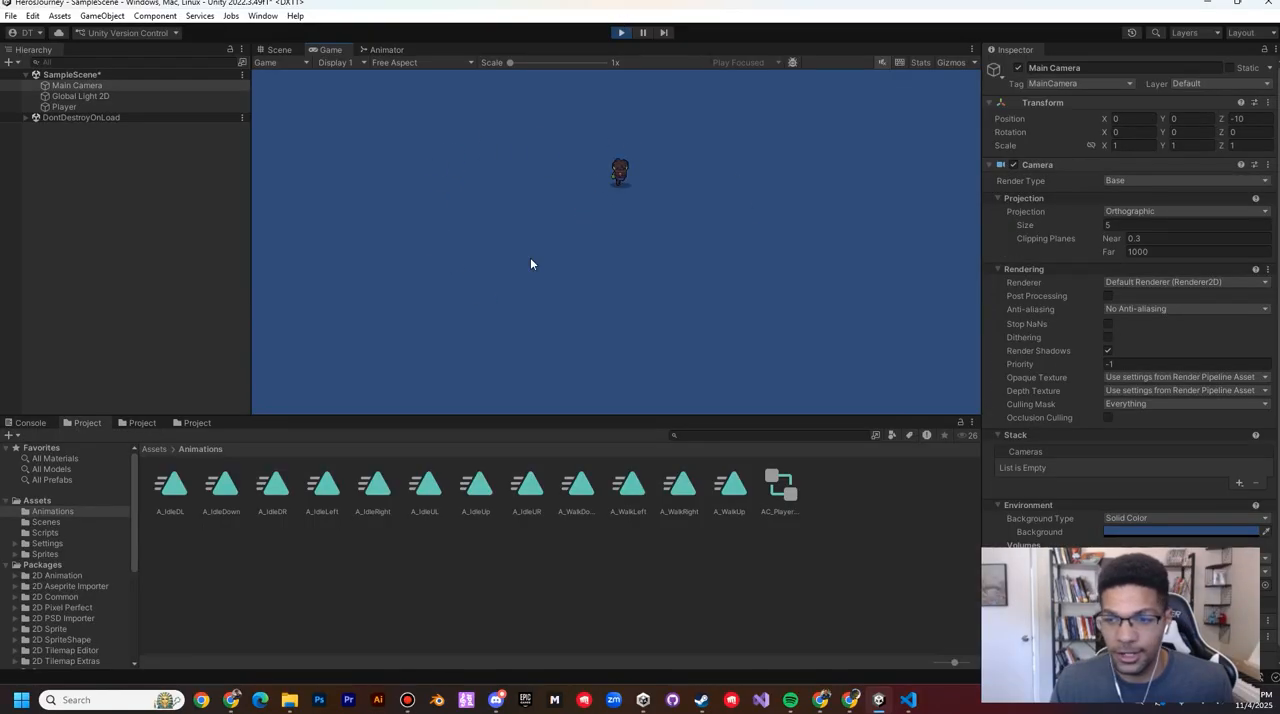
key(d)
key(s)
key(a)
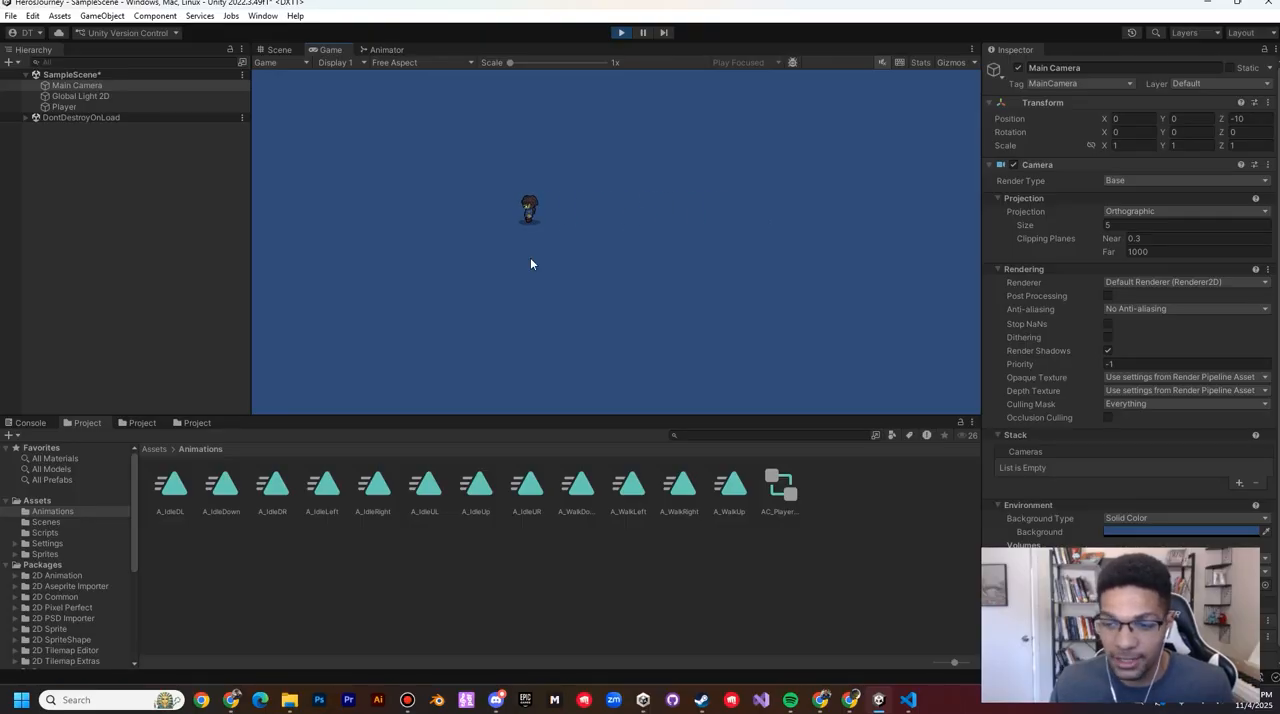
key(s)
key(d)
key(w)
click(623, 33)
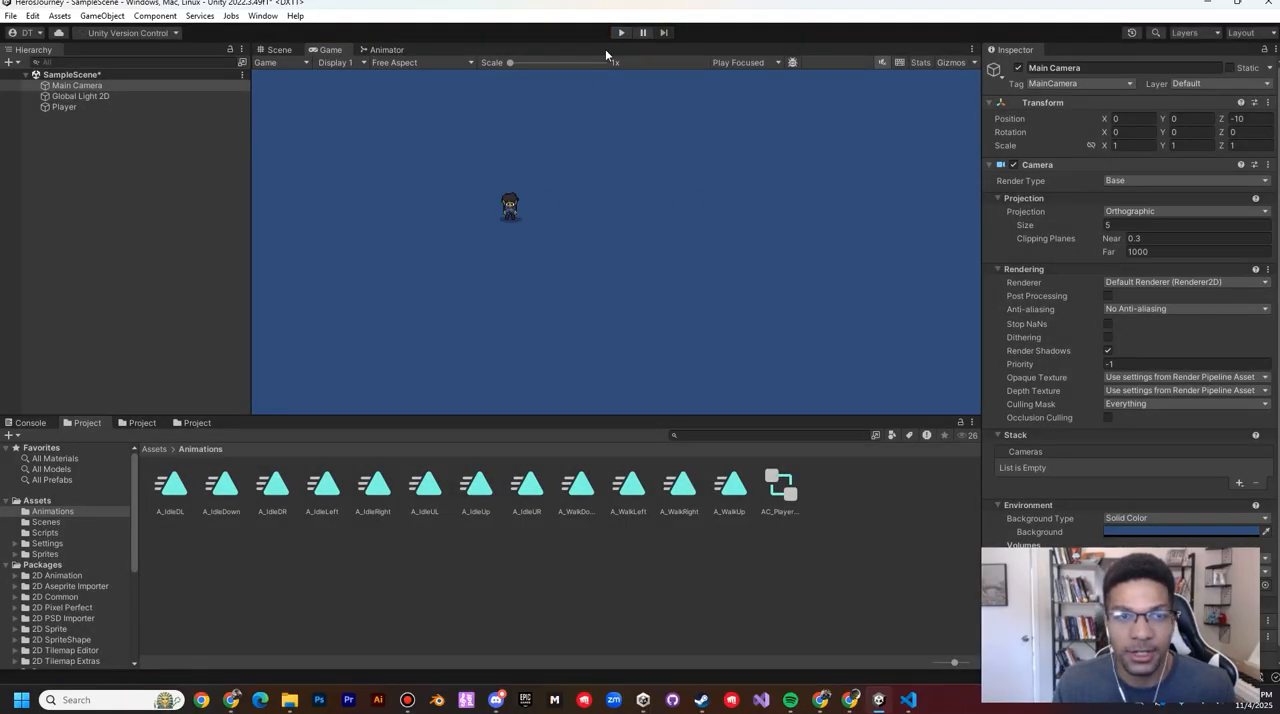
Step: Set the Main Camera's orthographic projection size to 3 and run the scene in Play mode
click(99, 96)
click(97, 86)
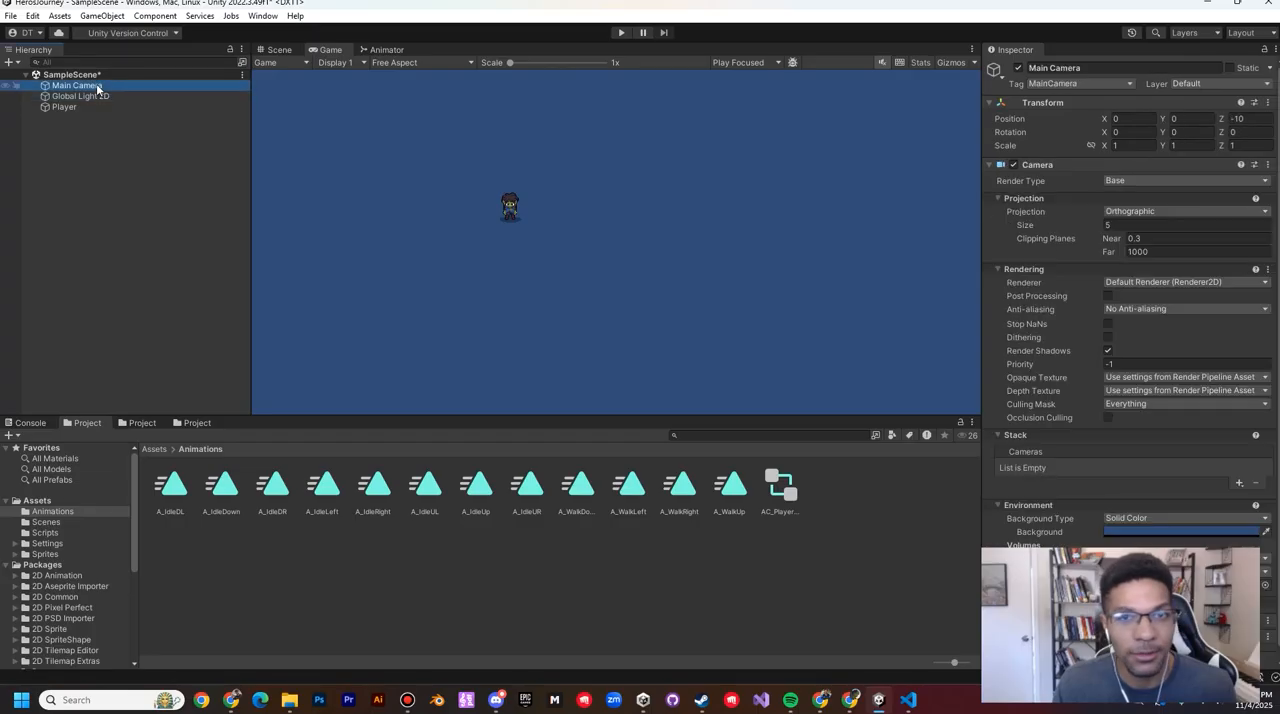
click(1128, 226)
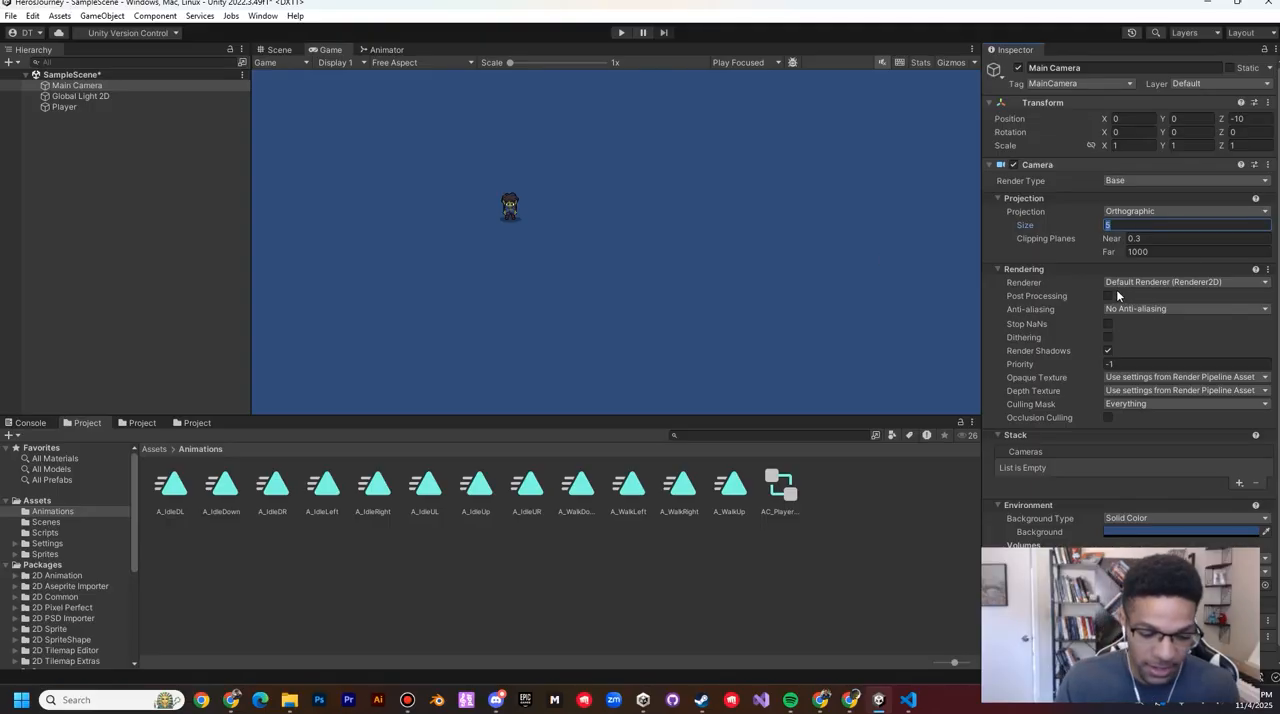
text(3)
click(621, 32)
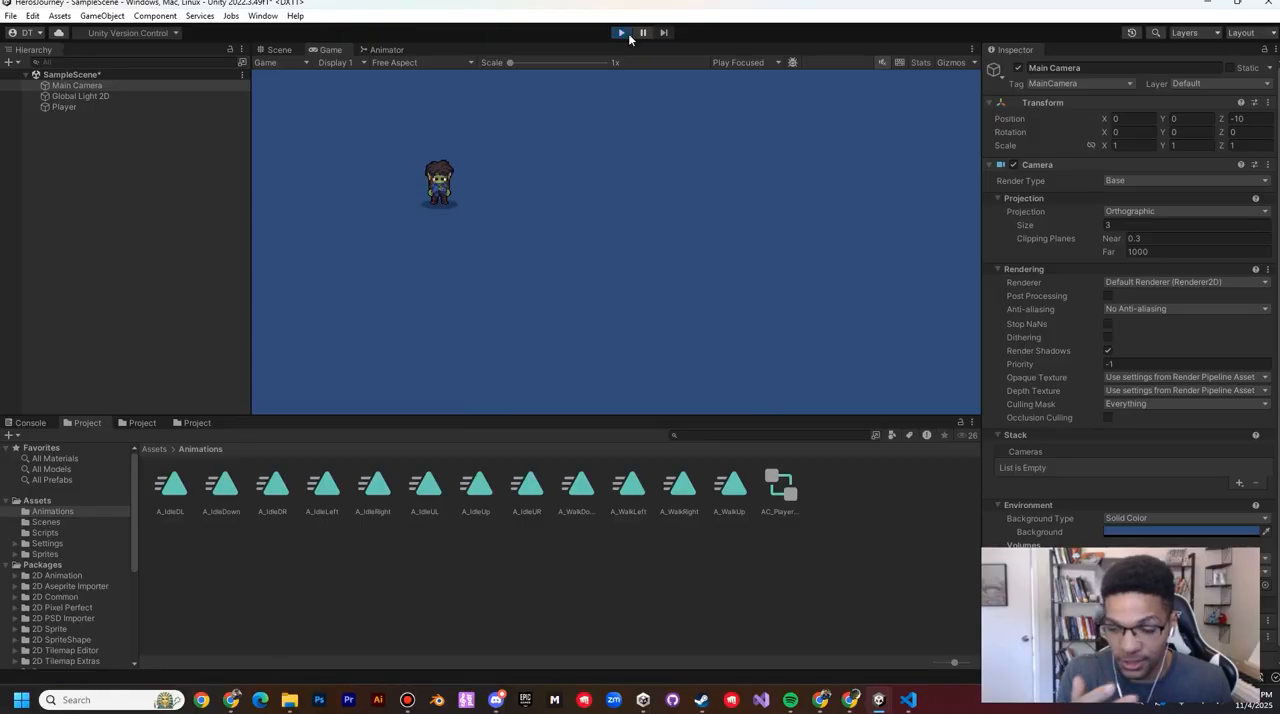
Step: Walk the Player in every direction to check the walk animations in the closer camera view, and stop the scene
key(d)
key(w)
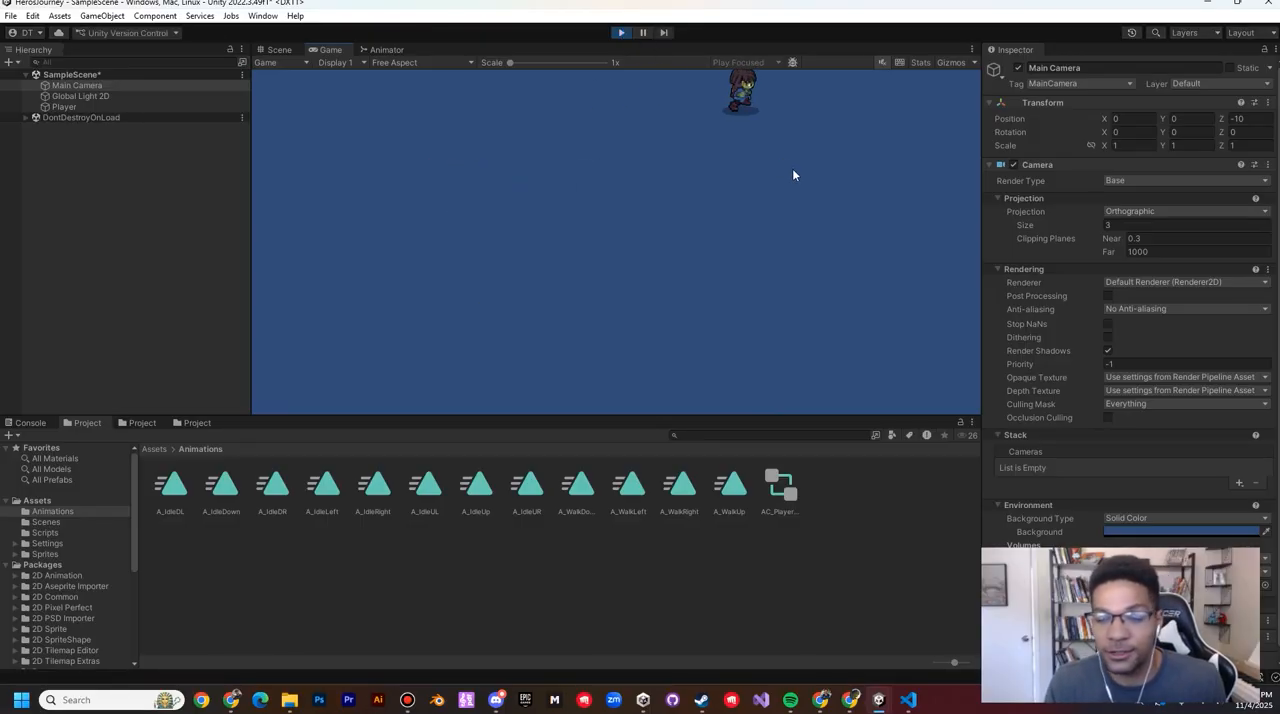
key(s)
key(s)
key(a)
key(s)
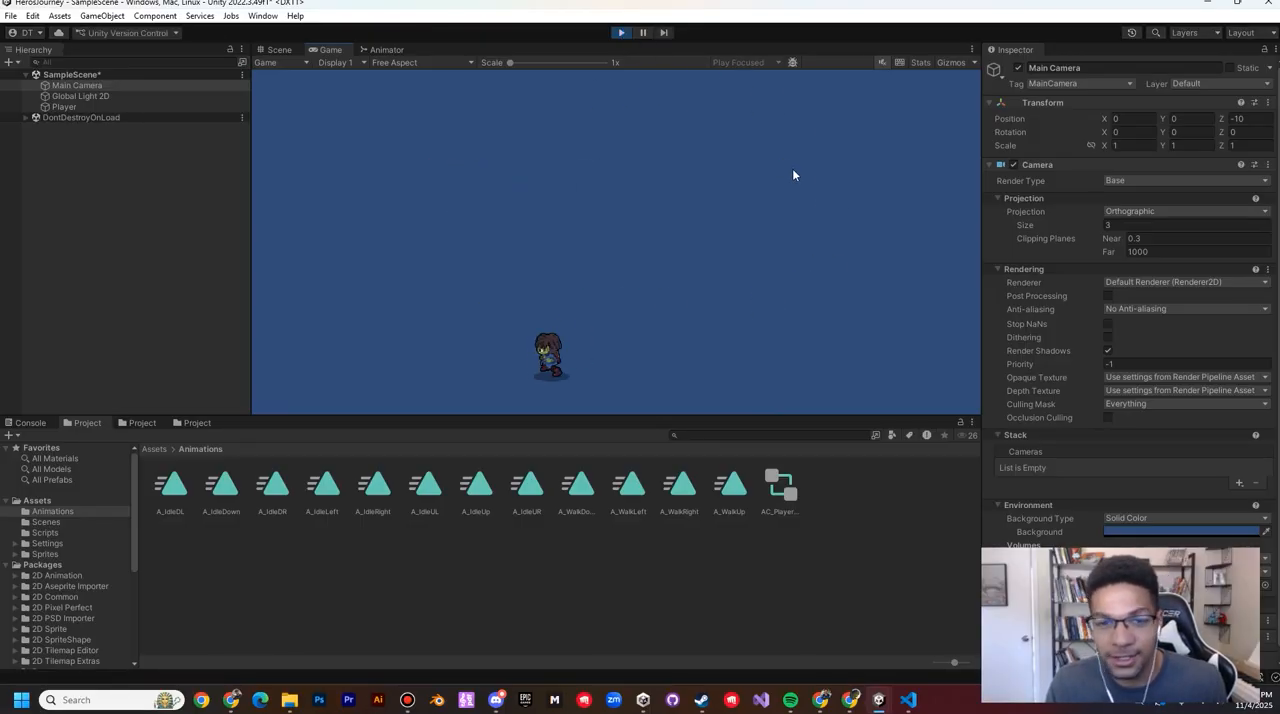
key(w)
key(w)
key(d)
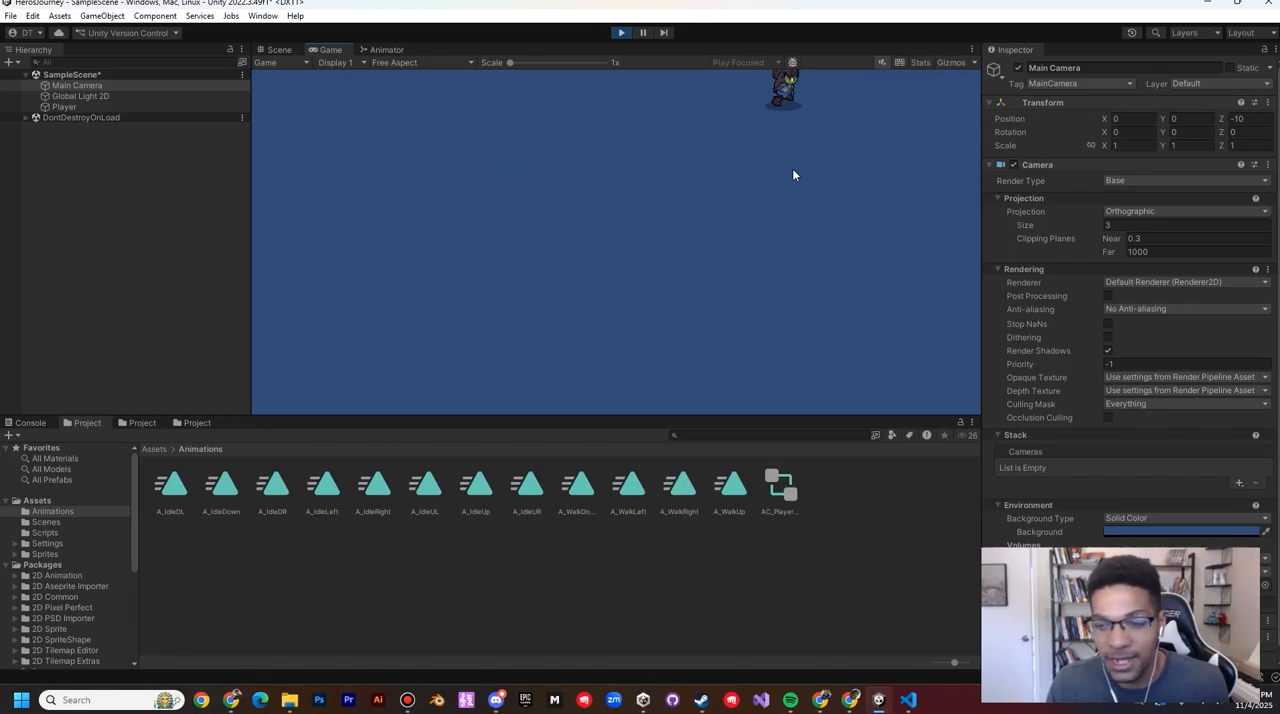
key(s)
key(a)
key(s)
key(w)
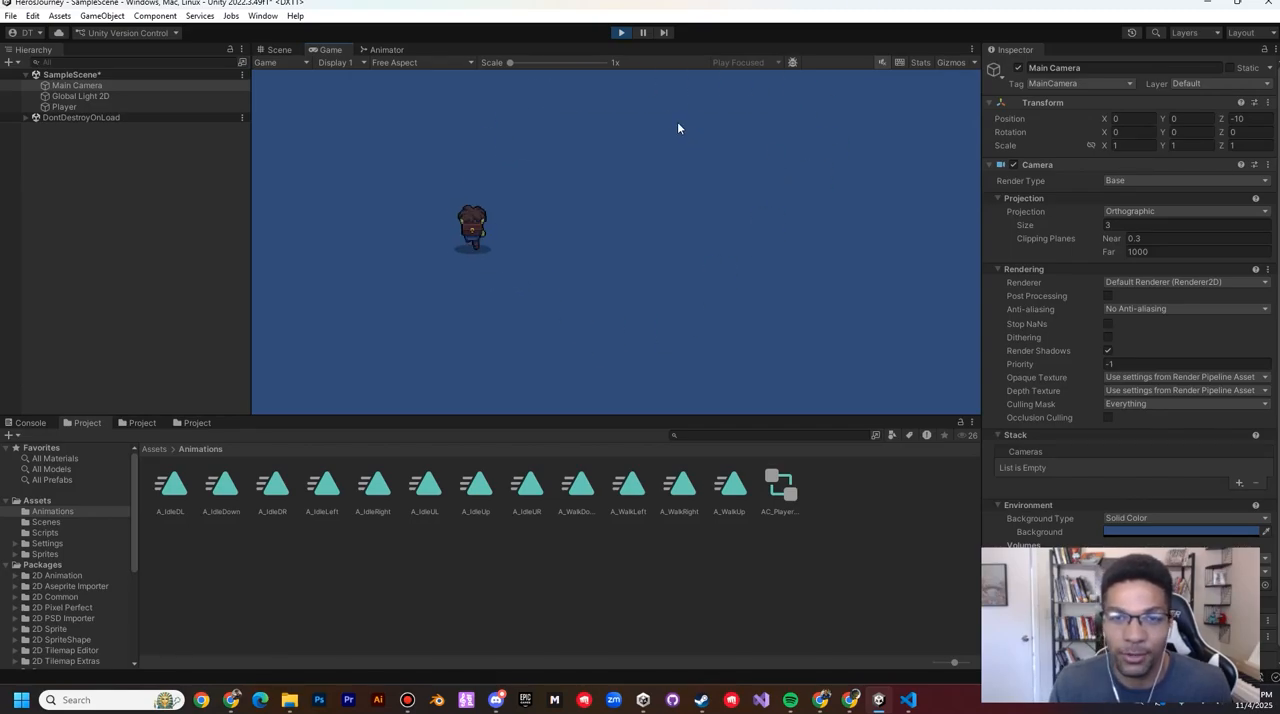
click(620, 33)
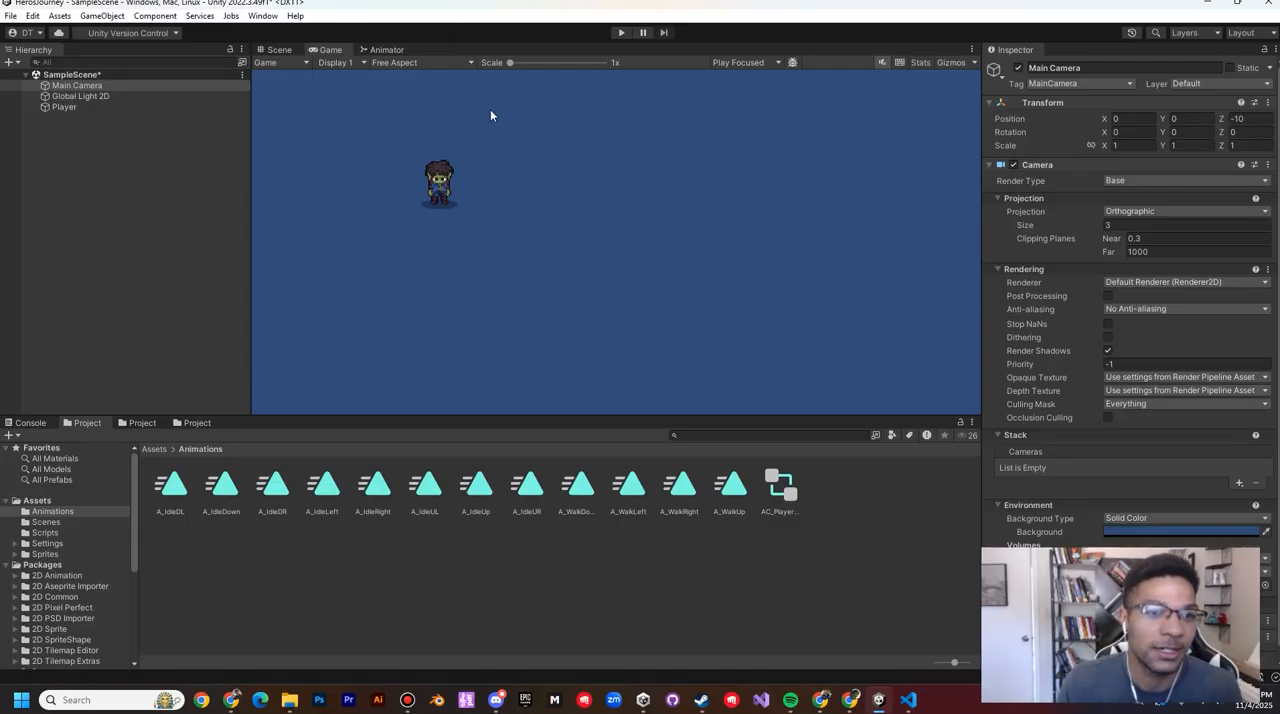
Step: Open the BT_Idle blend tree from the Player Base Layer in the Animator and select its Blend Tree node
click(390, 51)
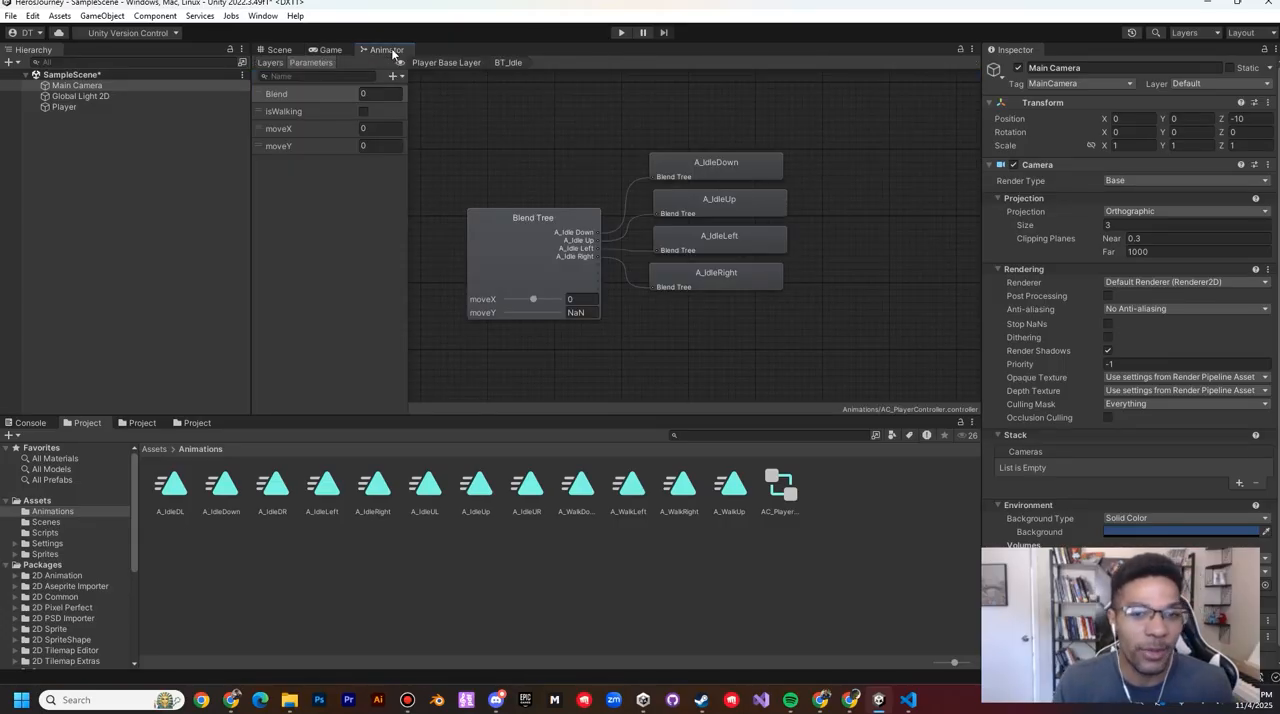
click(438, 63)
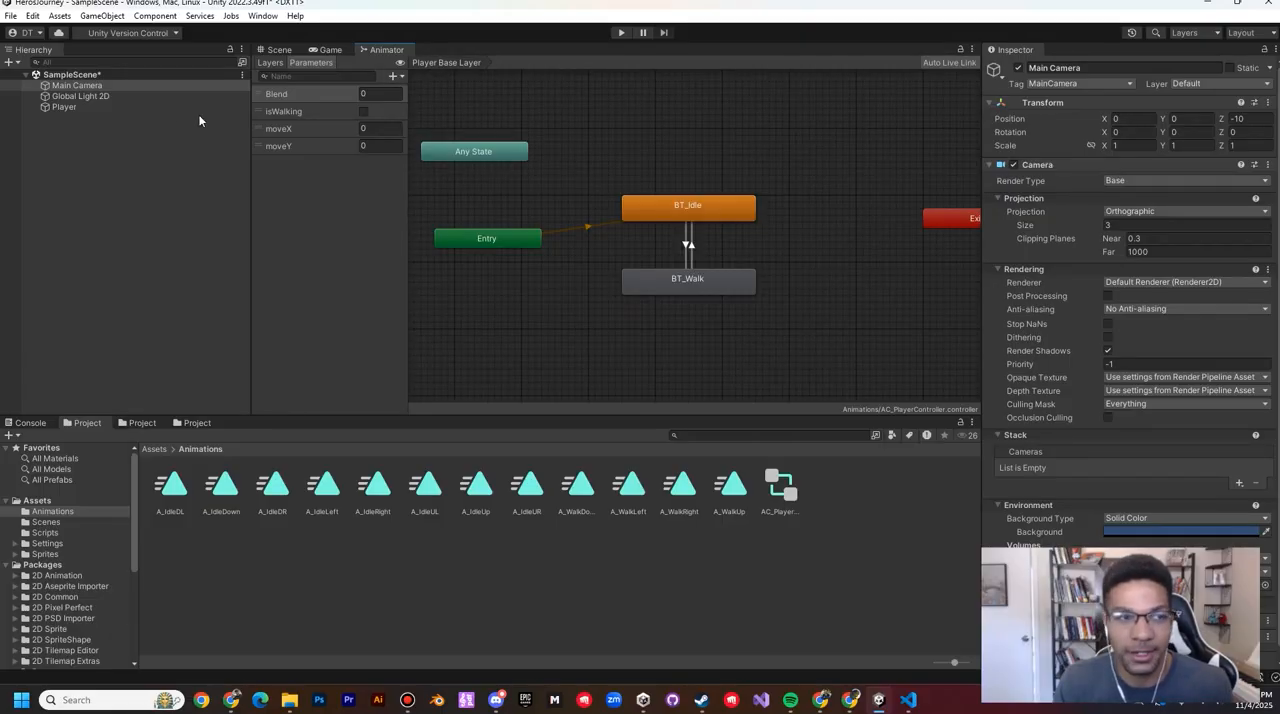
click(100, 107)
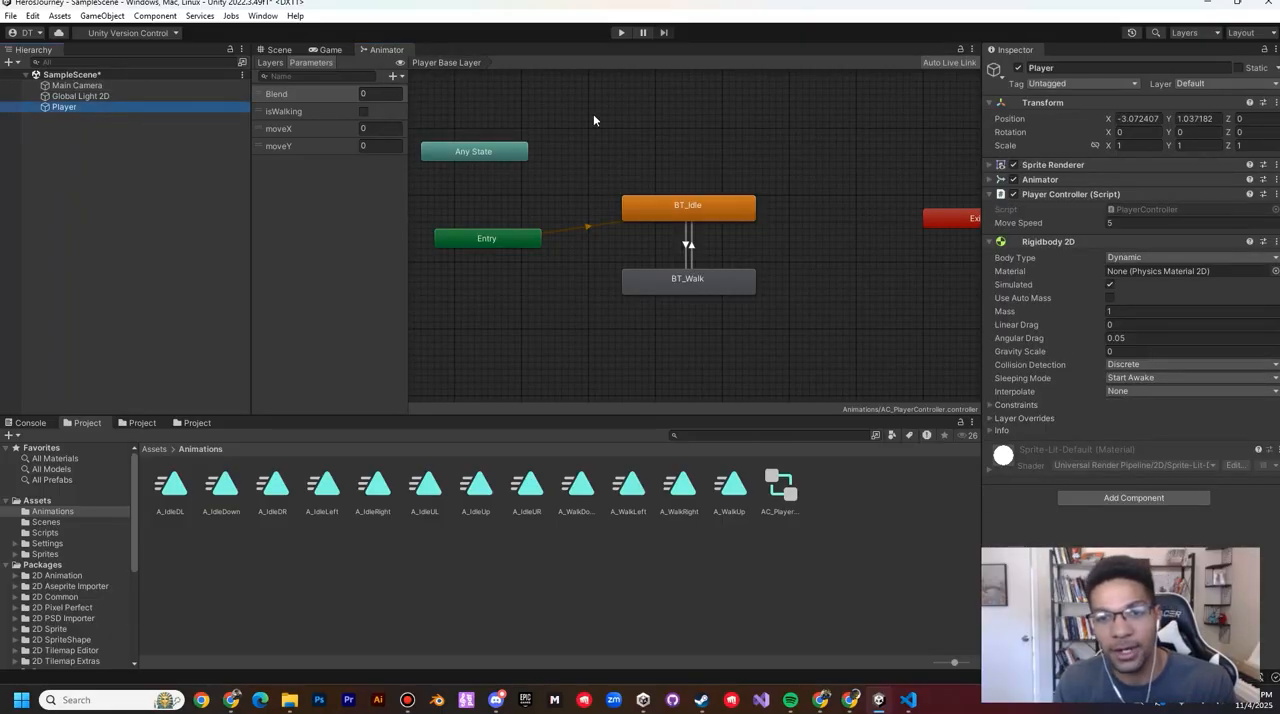
click(628, 112)
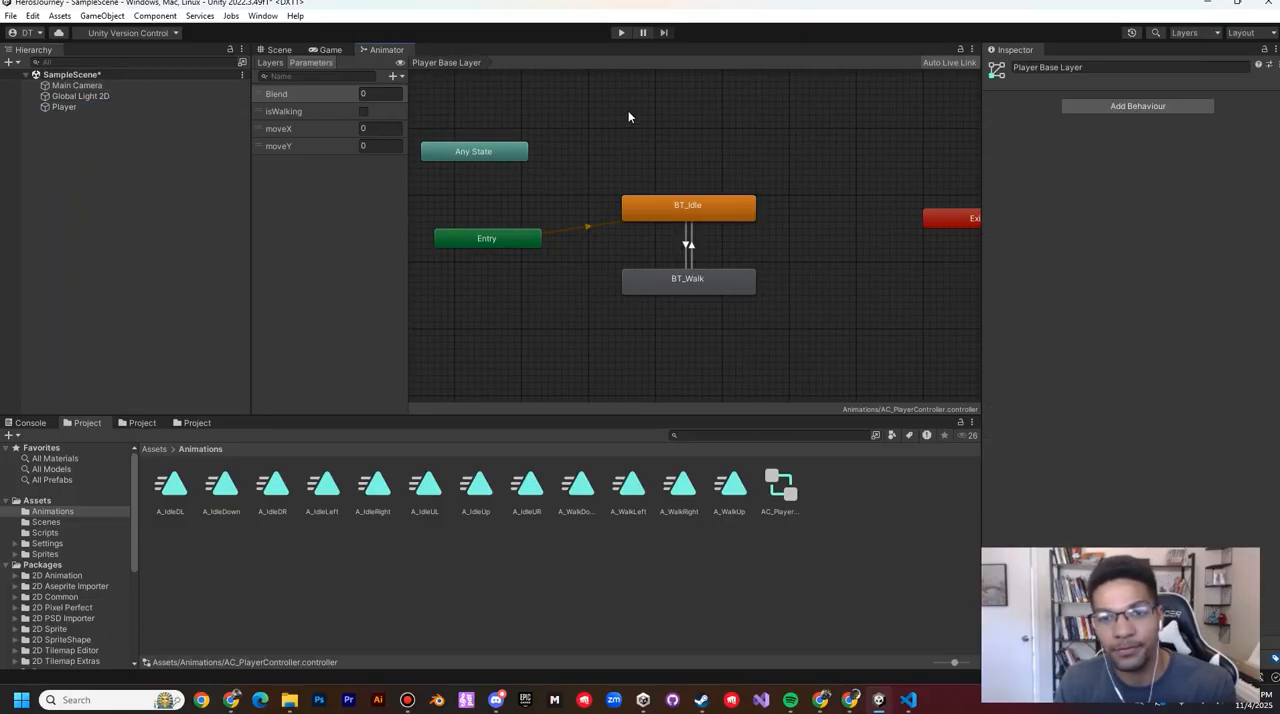
double_click(677, 209)
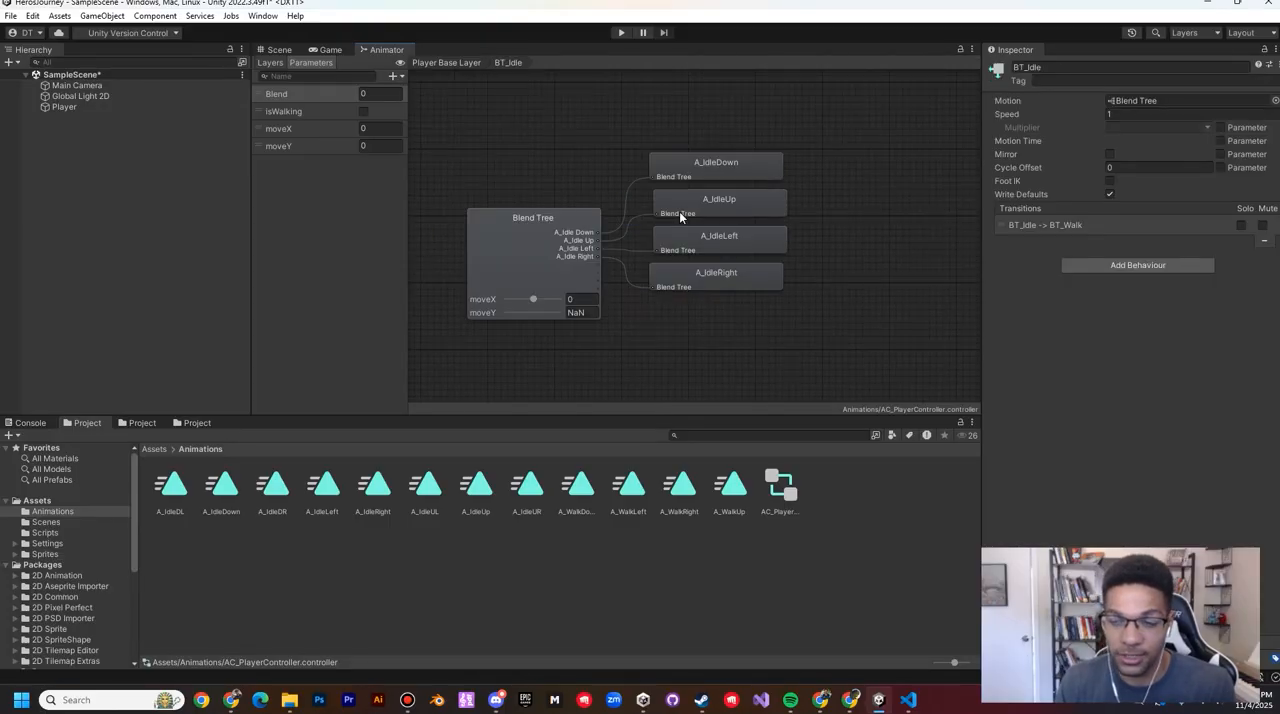
click(502, 275)
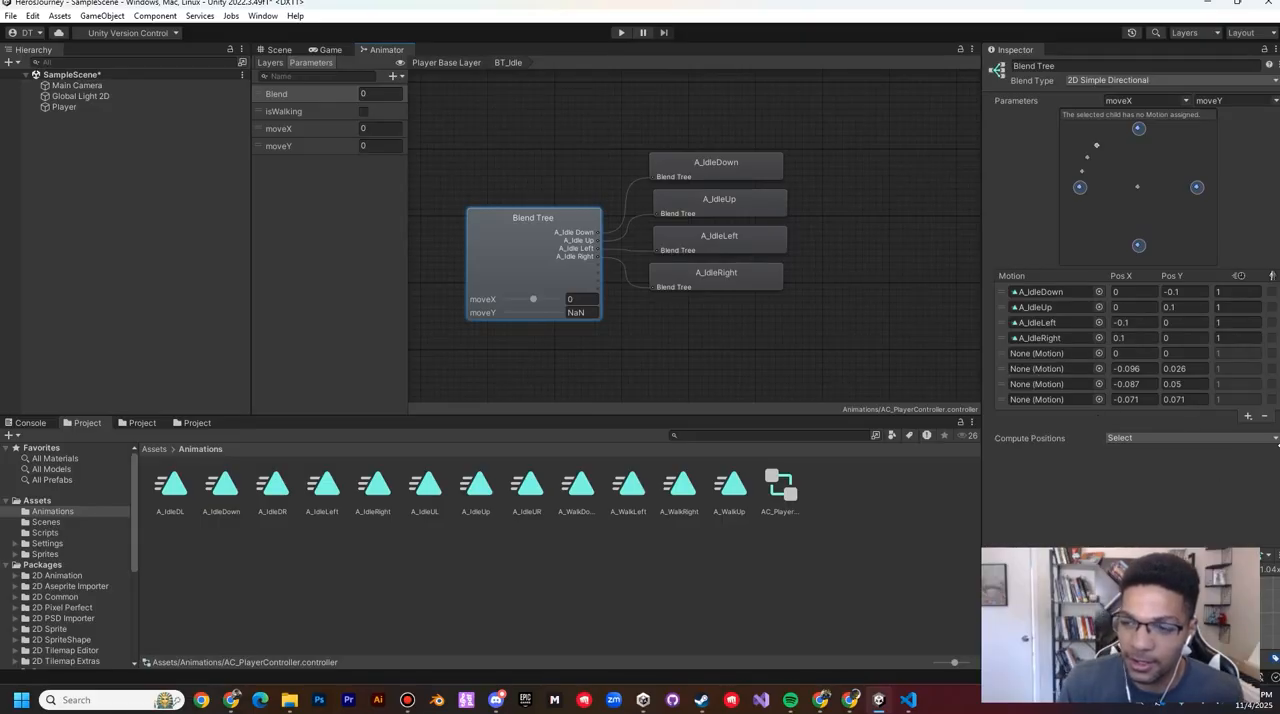
click(1247, 416)
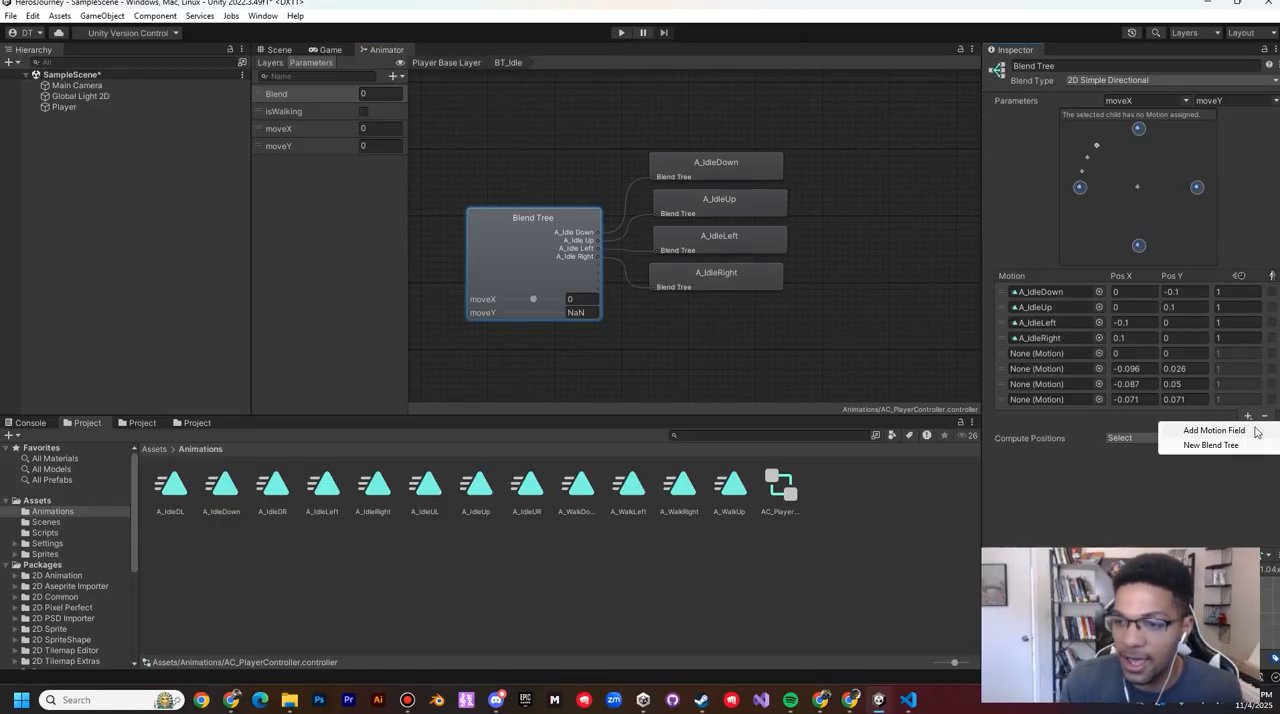
click(1197, 507)
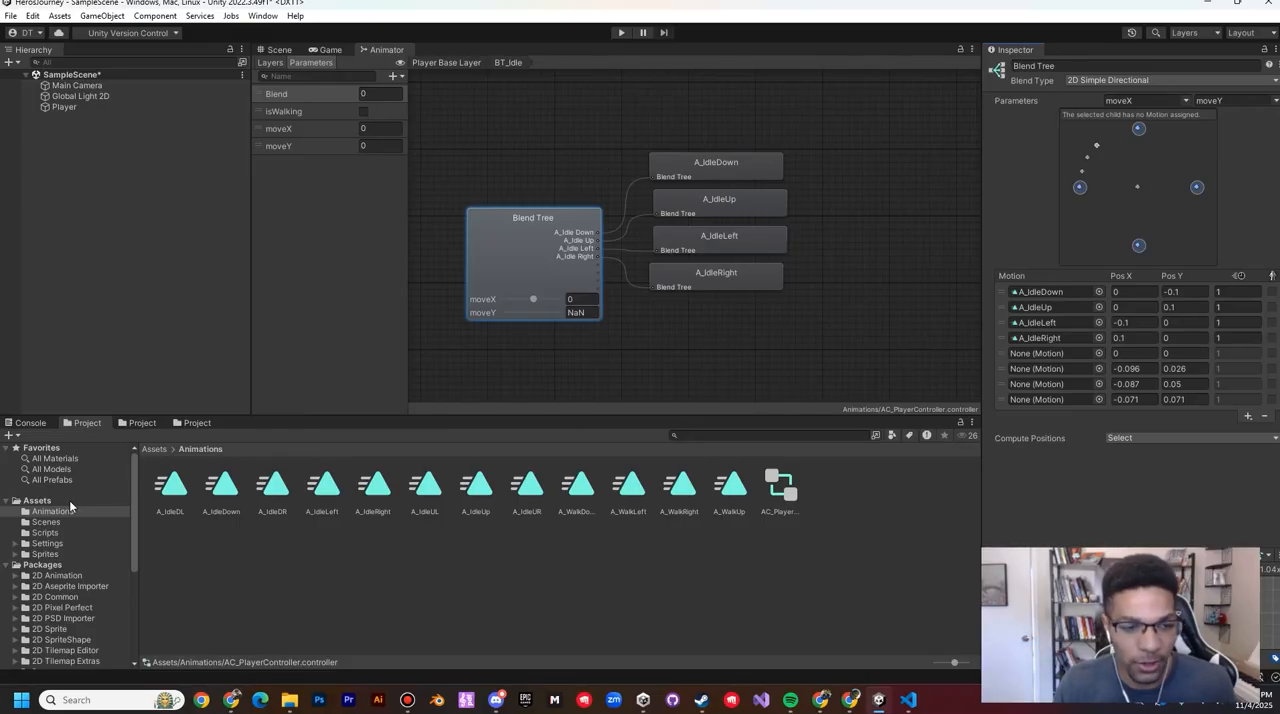
Step: Inspect the A_IdleDL and A_IdleDR clips, the A_IdleDL keyframes and the Player's list of animation clips
click(178, 490)
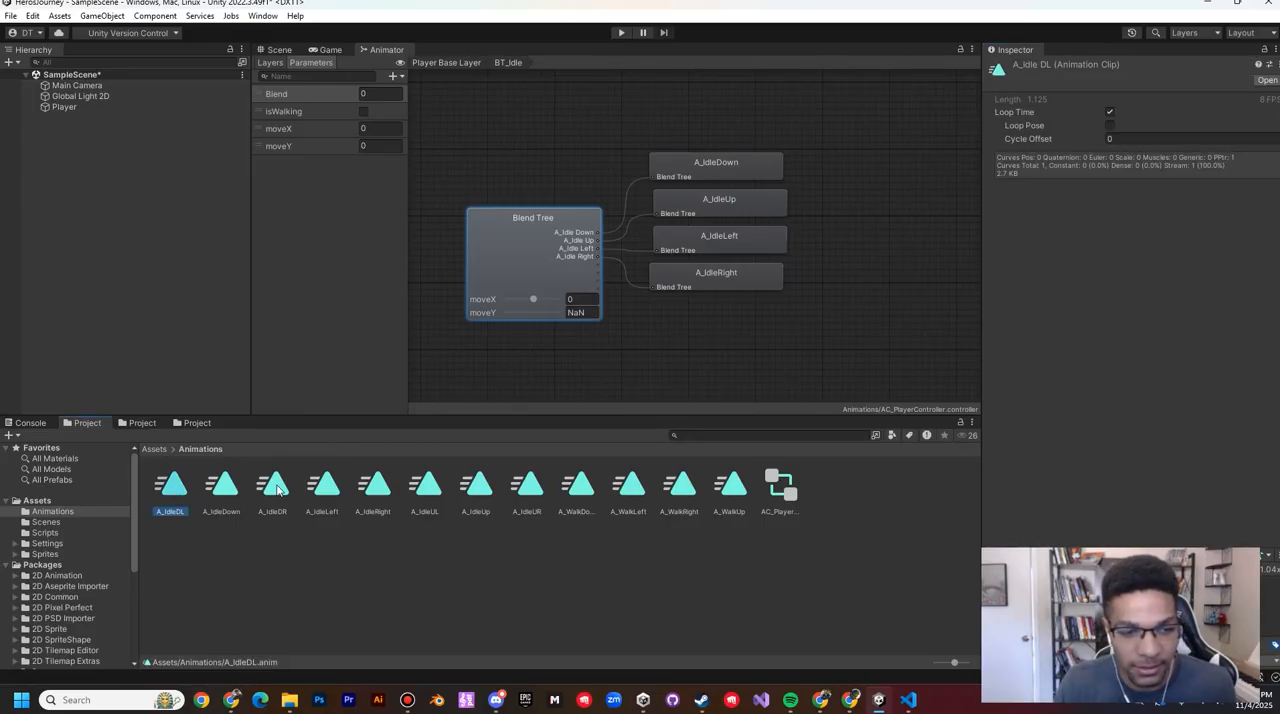
click(275, 490)
click(175, 486)
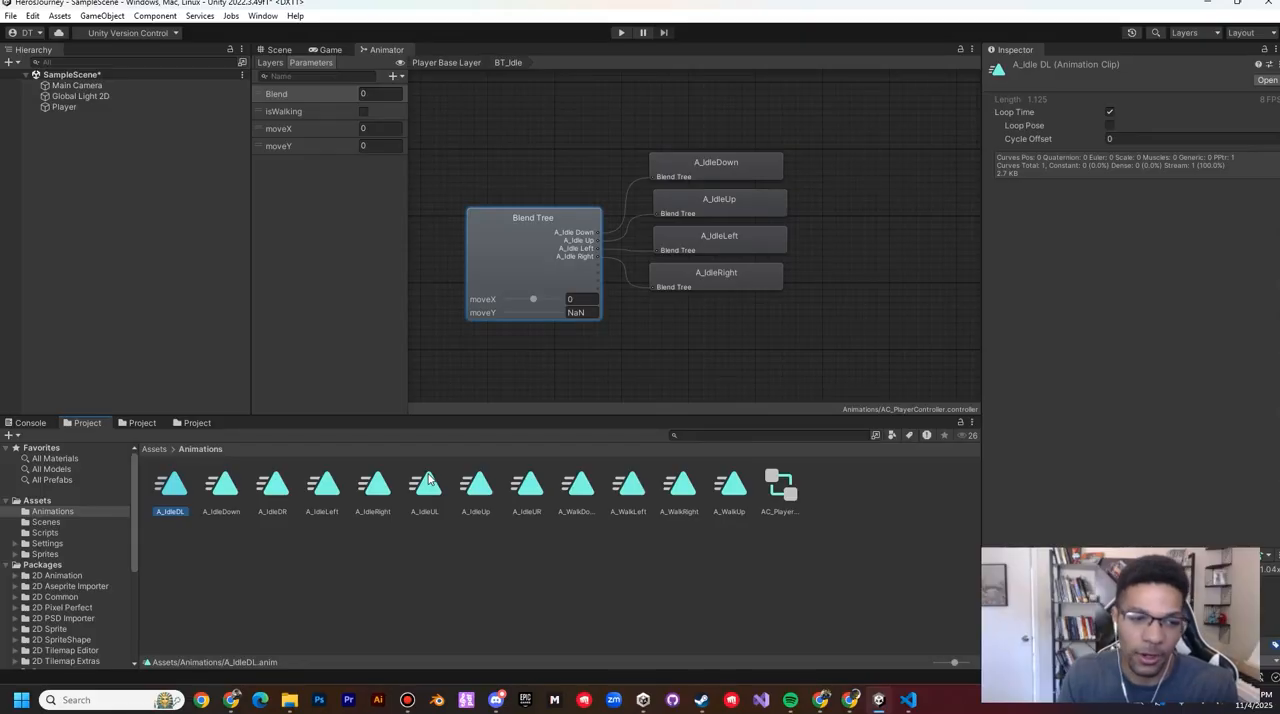
double_click(172, 486)
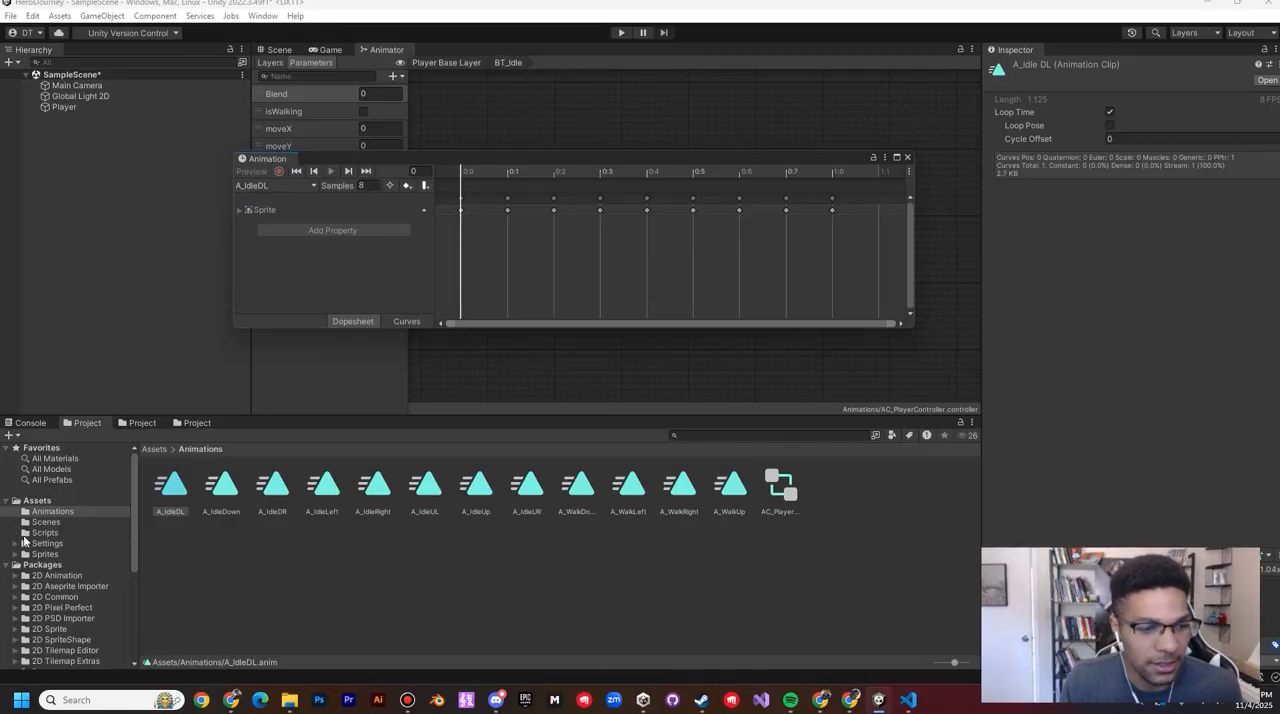
click(52, 107)
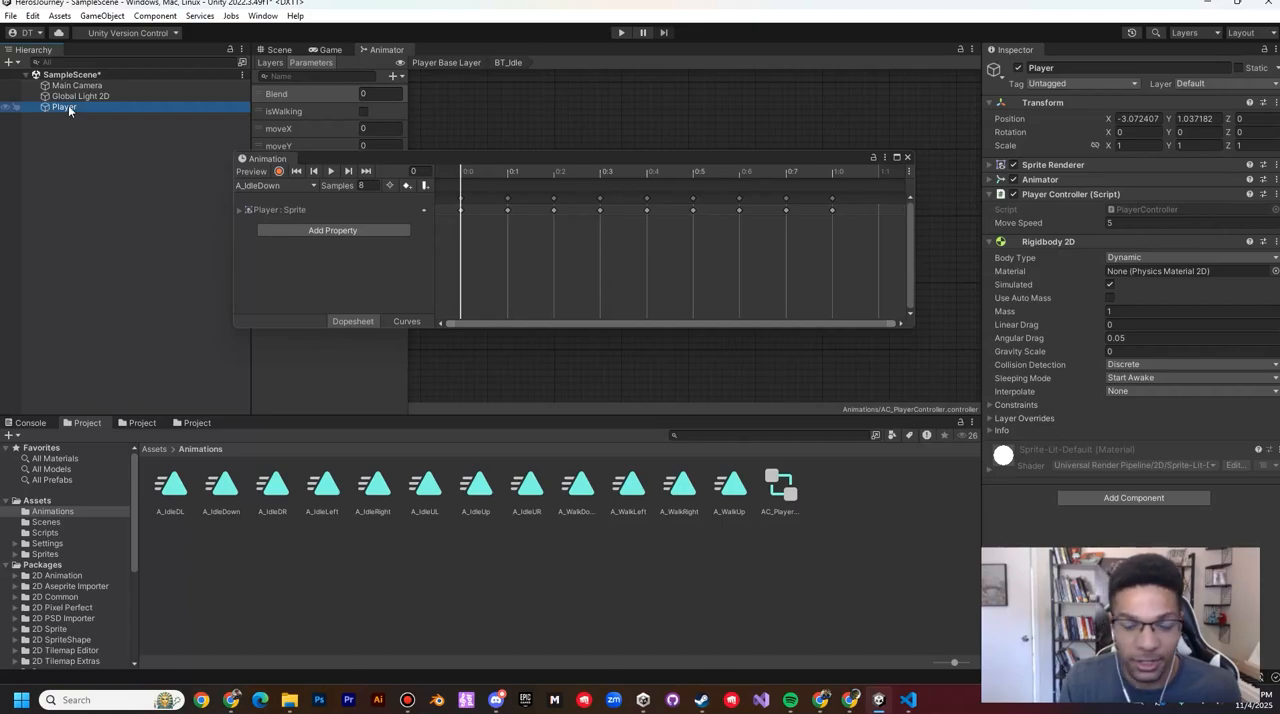
drag(441, 156, 488, 166)
click(288, 190)
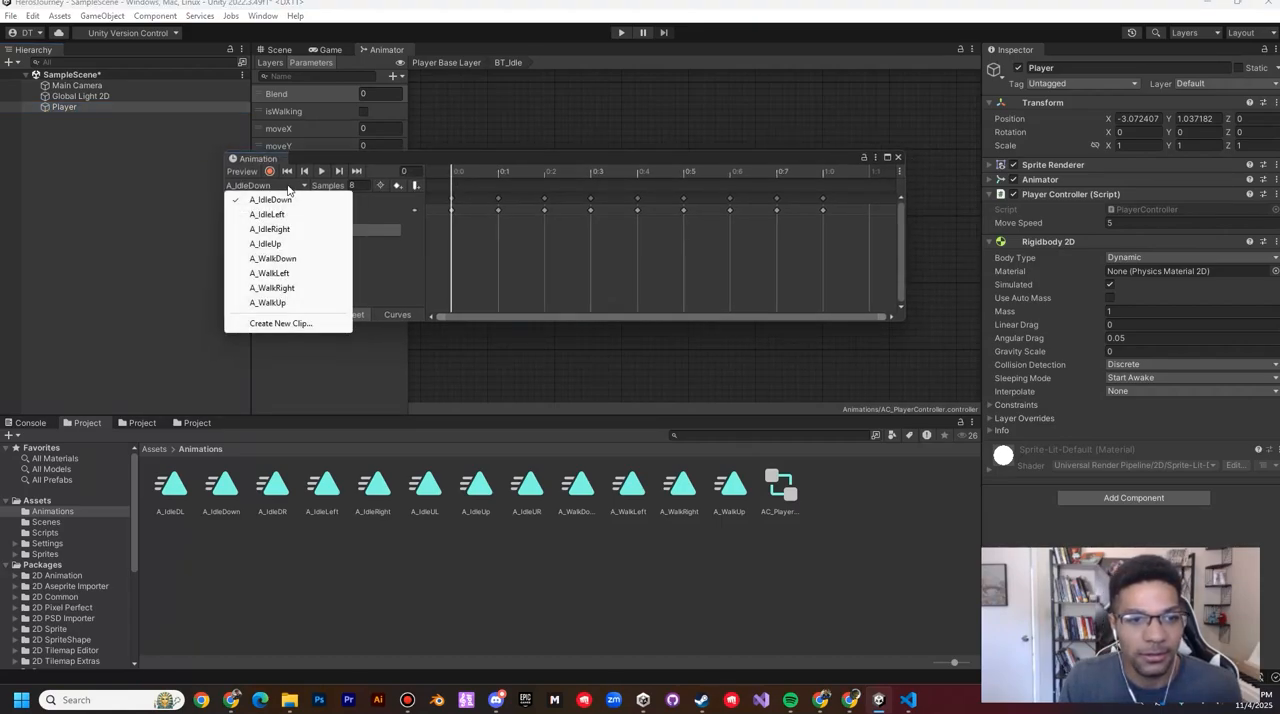
click(510, 160)
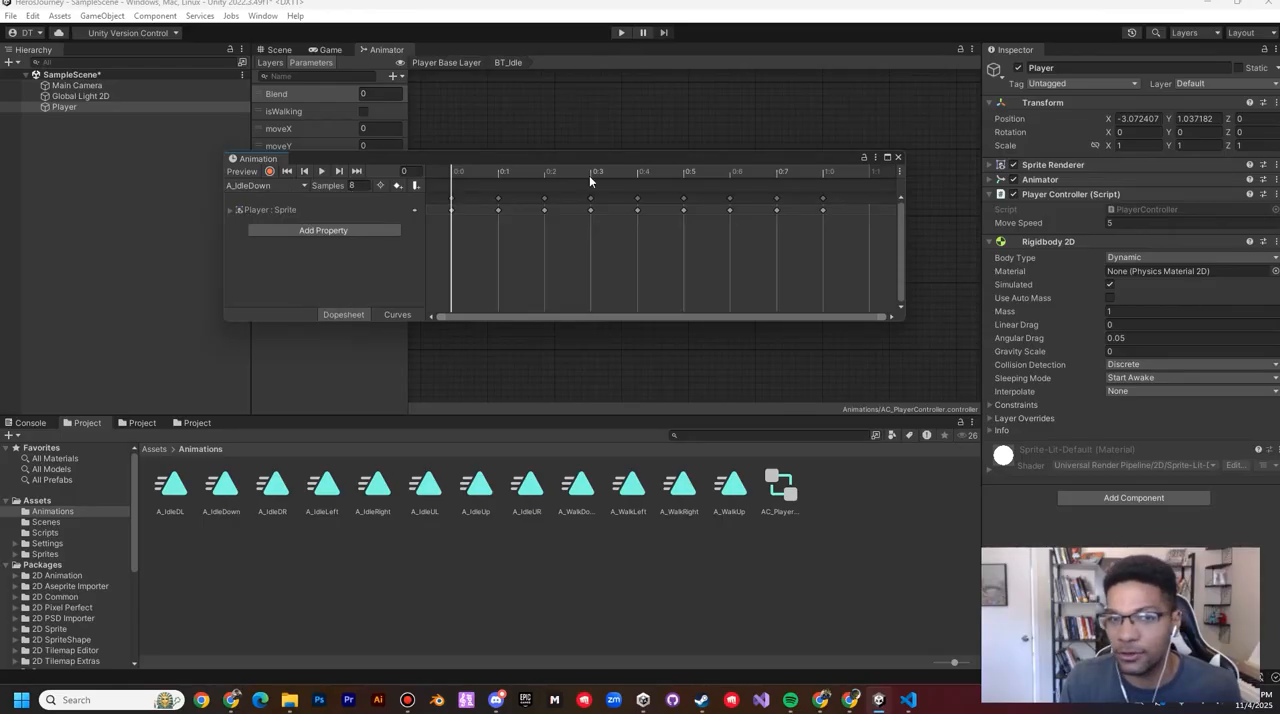
drag(551, 160, 344, 312)
Step: Assign A_IdleDL, A_IdleDR, A_IdleUL and A_IdleUR, in that order, to the four empty motions of the idle Blend Tree
click(537, 257)
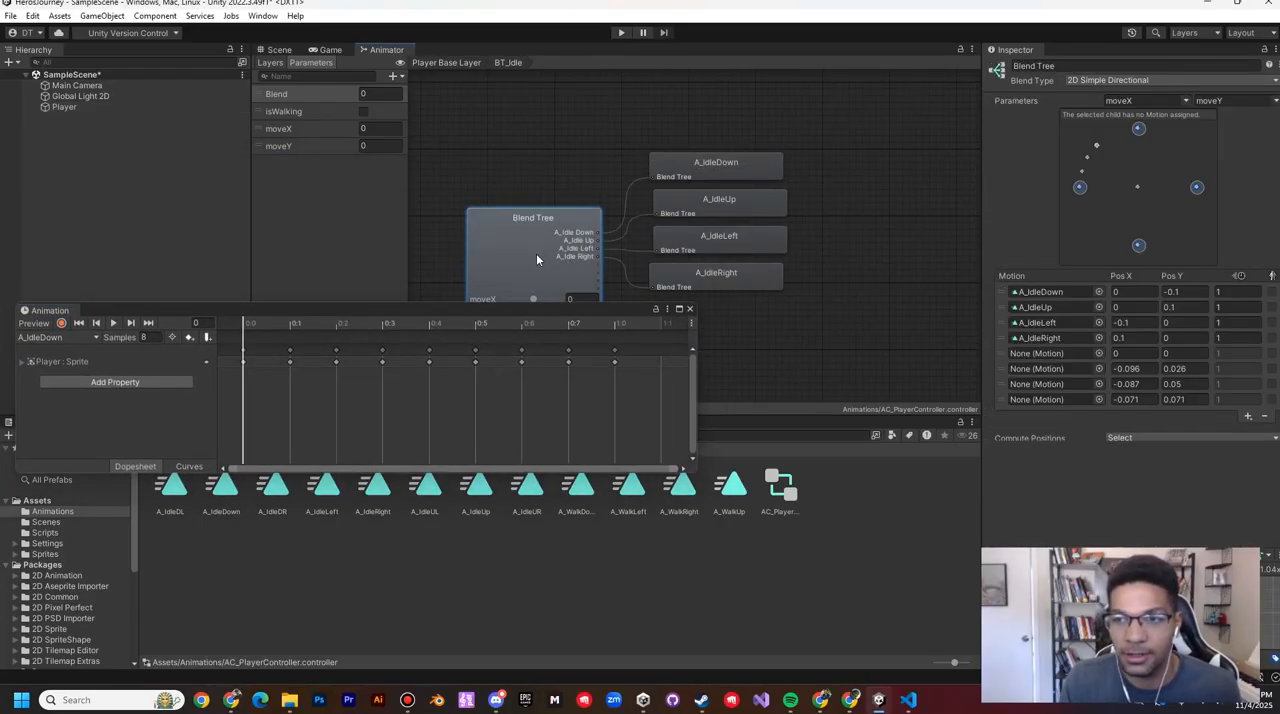
drag(471, 305, 588, 194)
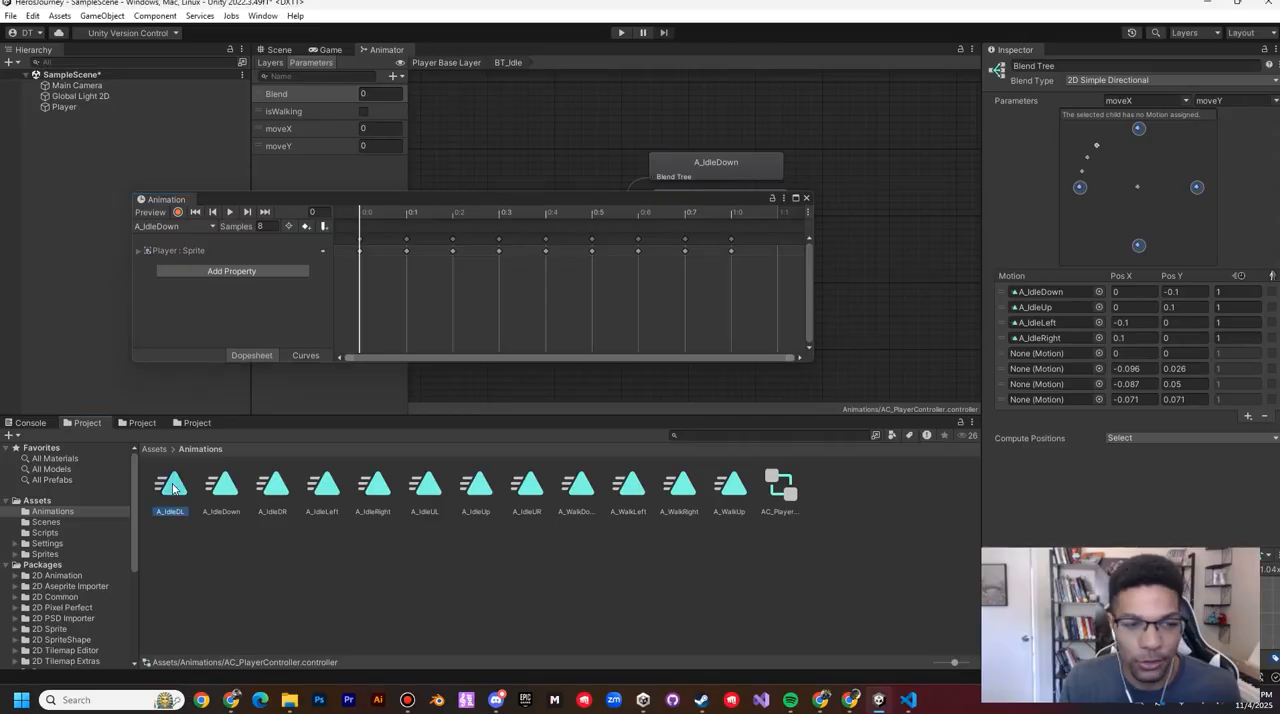
drag(929, 394, 1040, 354)
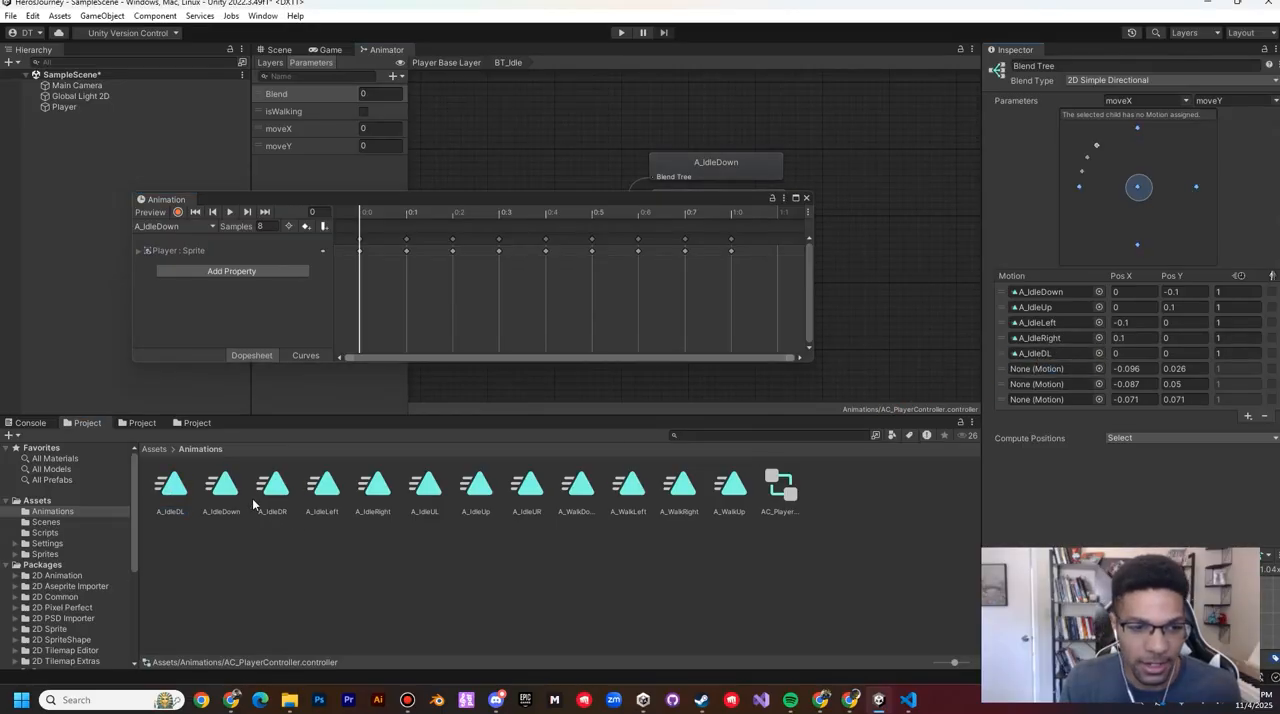
drag(279, 487, 1052, 370)
drag(430, 487, 1038, 384)
drag(527, 487, 1066, 400)
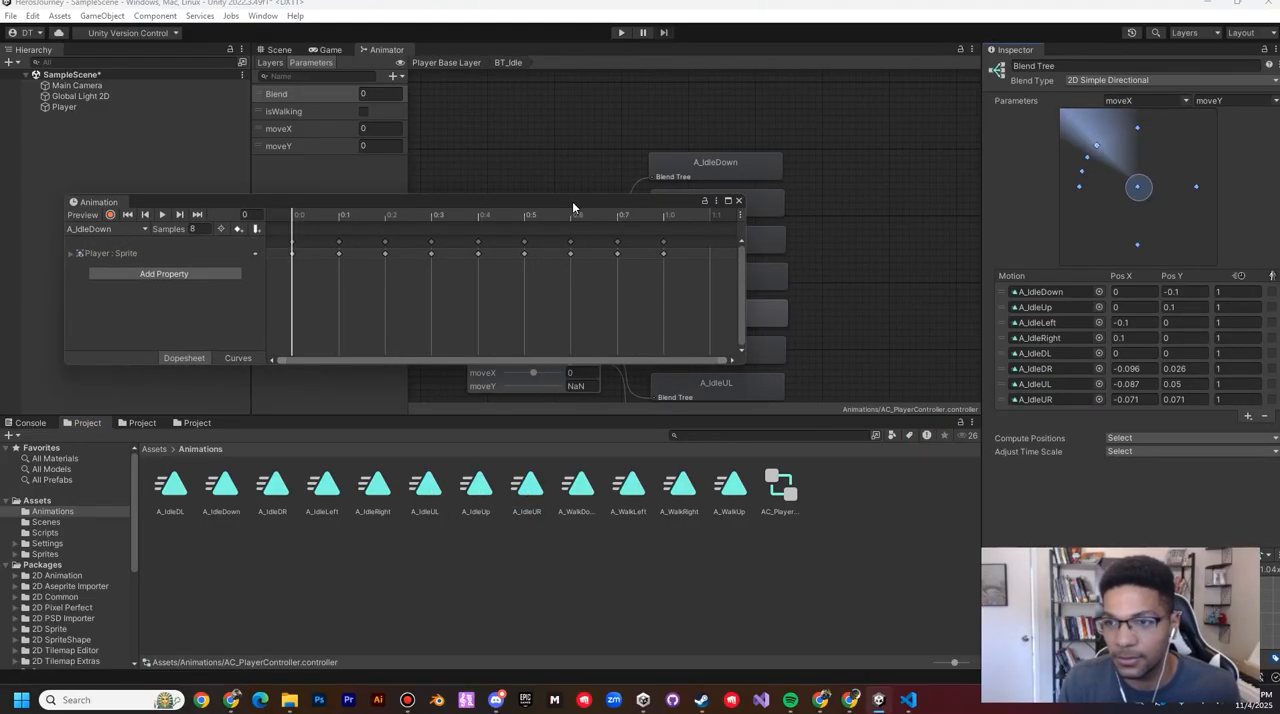
Step: Set the A_IdleDL motion's position in the blend tree to X -0.1 and Y -0.1
click(1124, 354)
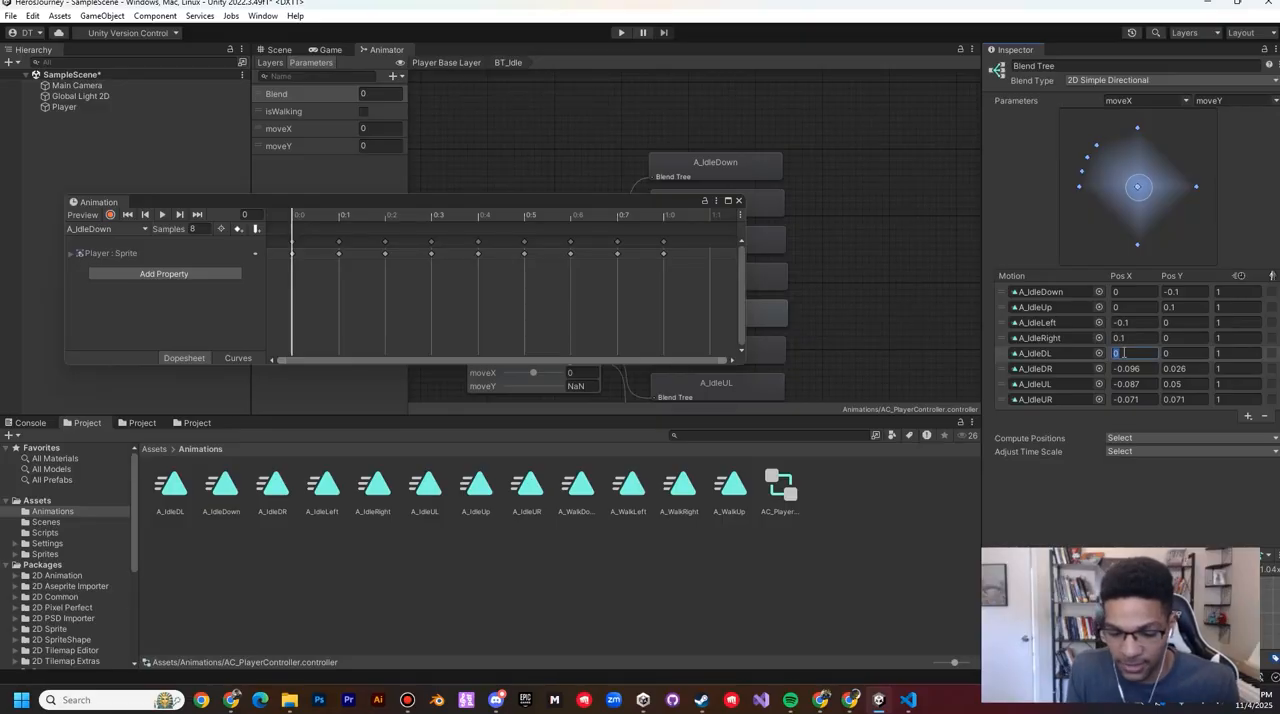
text(-0)
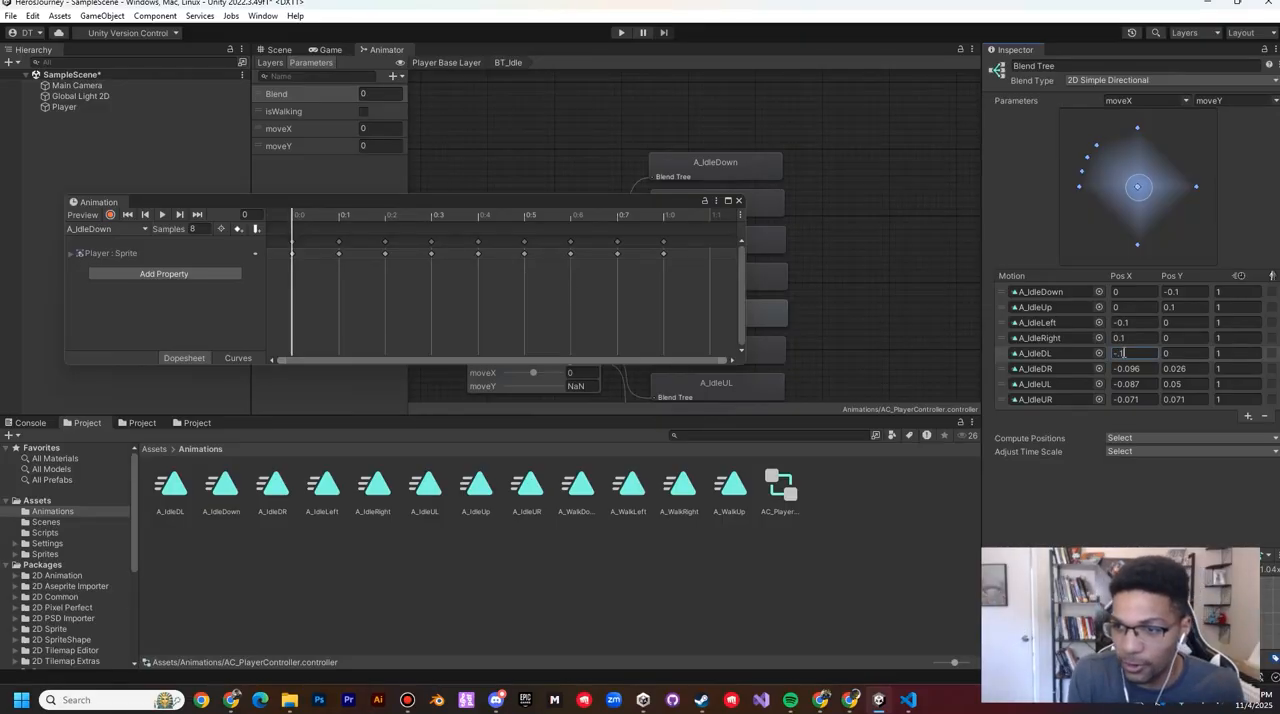
text(.1)
key(Tab)
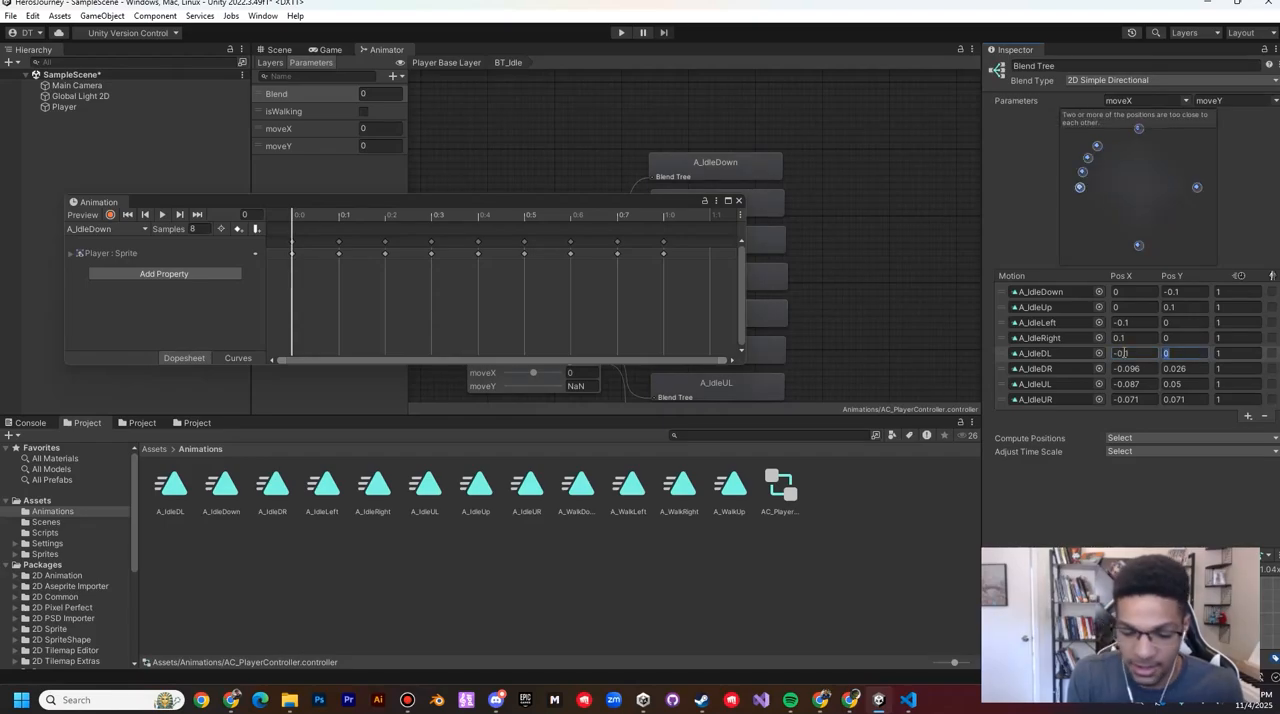
text(-0.1)
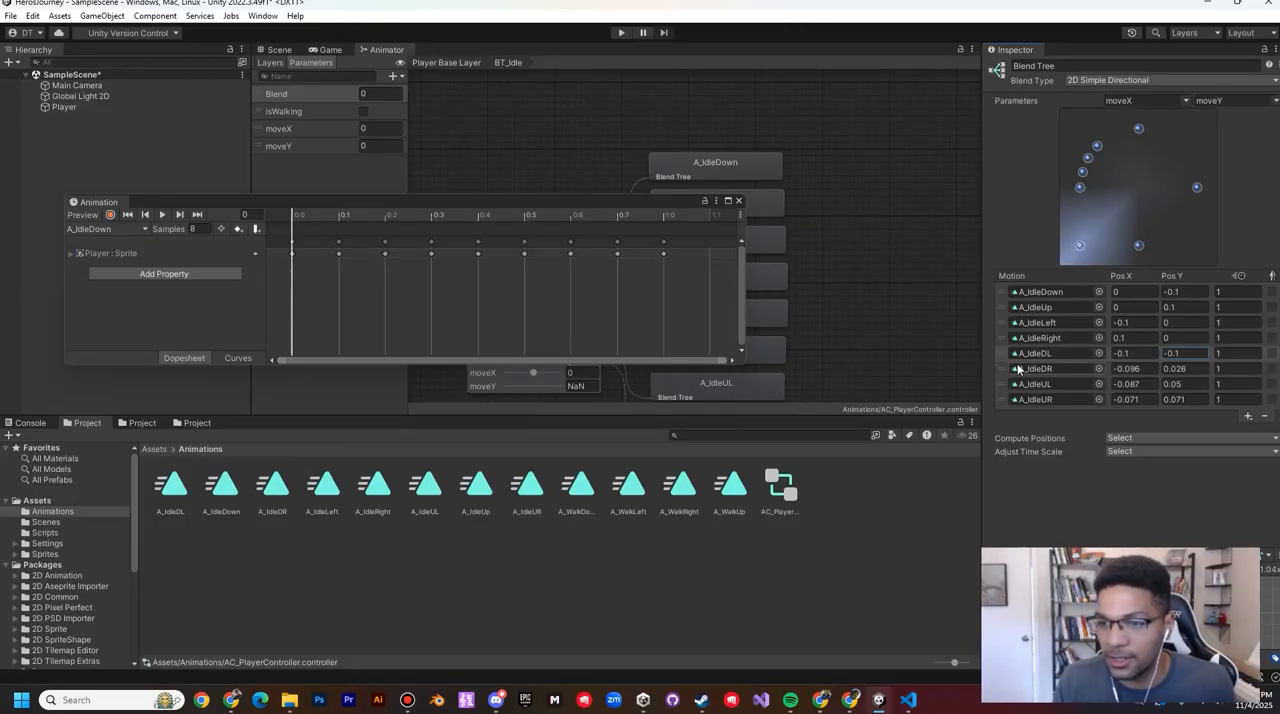
Step: Set the A_IdleDR motion's position in the blend tree to X 0.1 and Y -0.1
click(1137, 368)
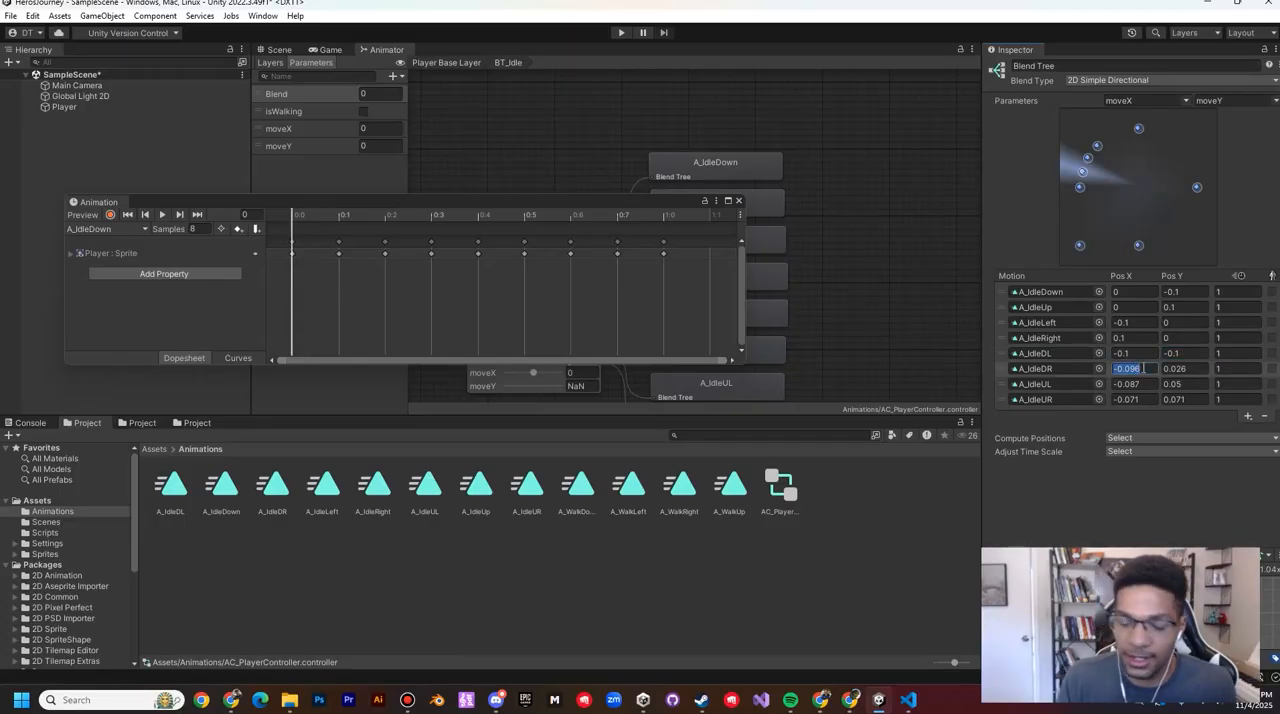
key(Tab)
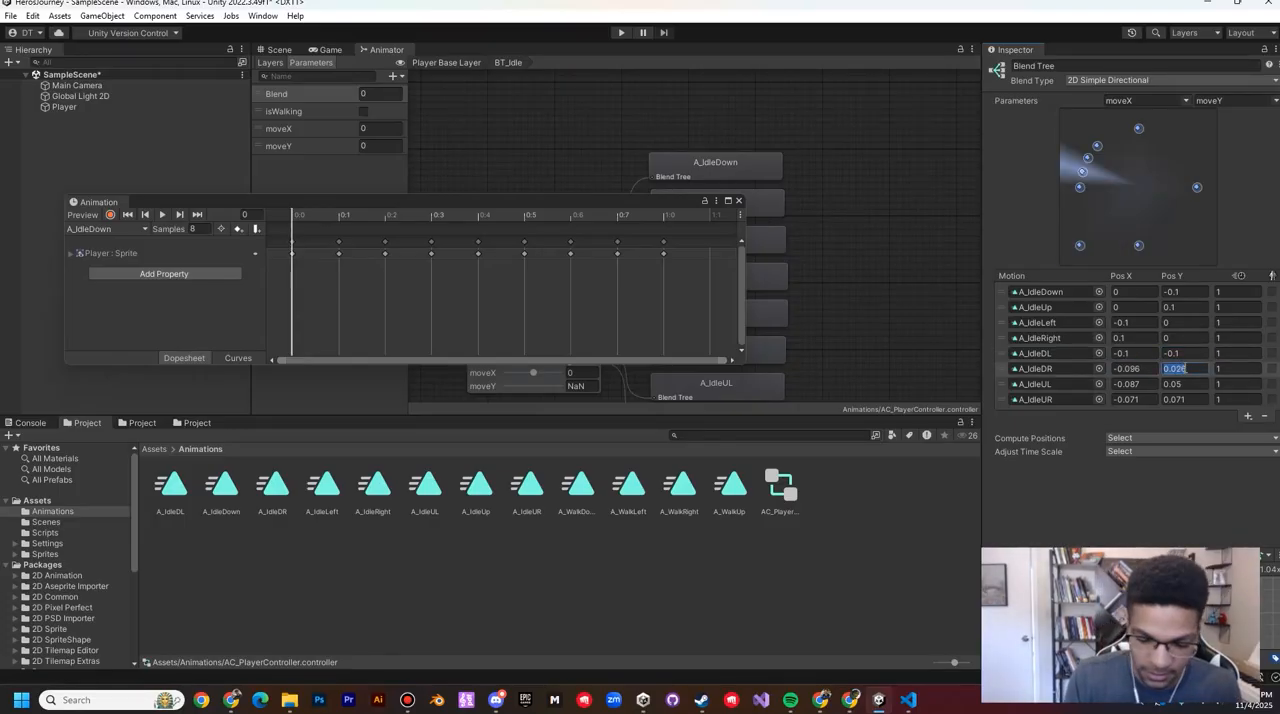
text(1)
key(Escape)
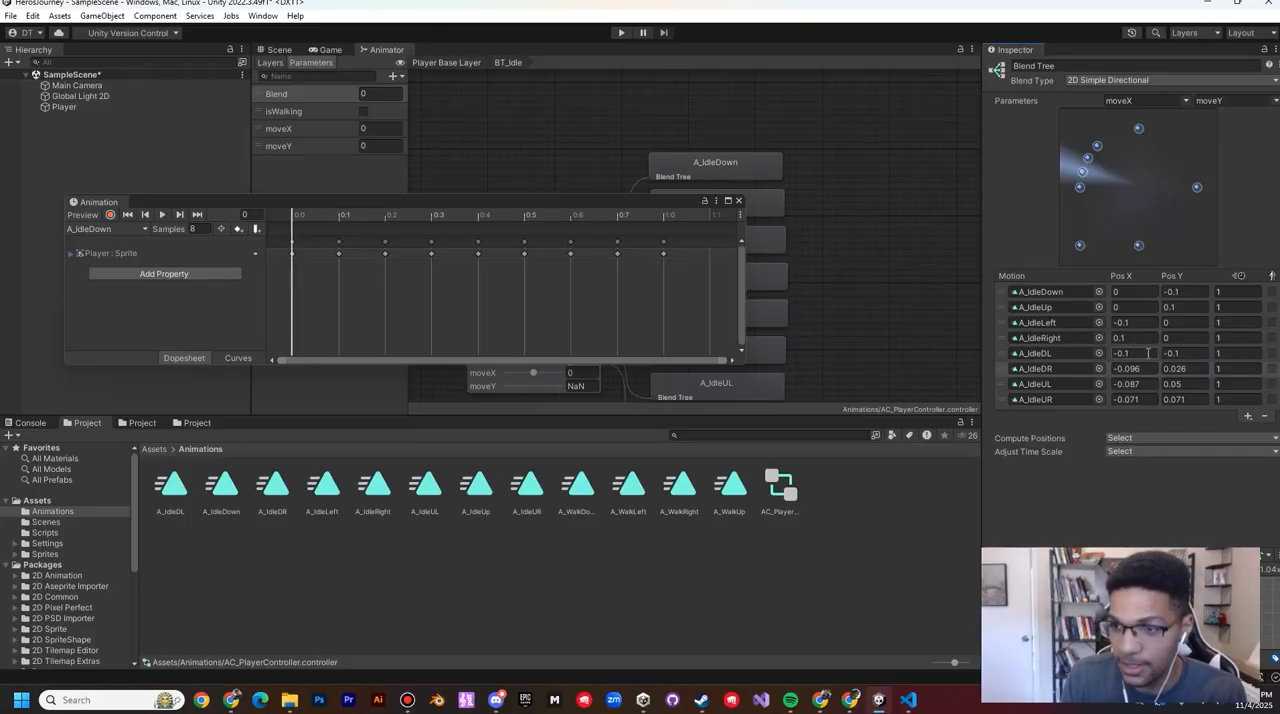
click(1176, 369)
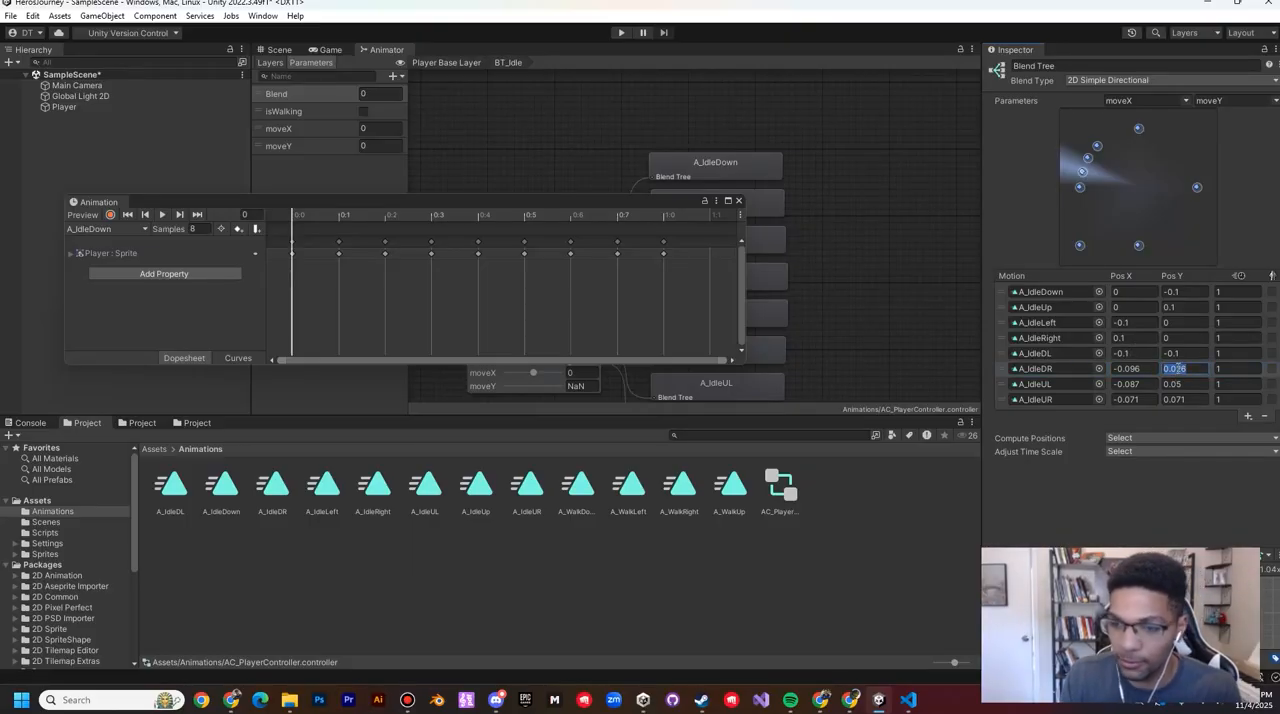
text(-0.1)
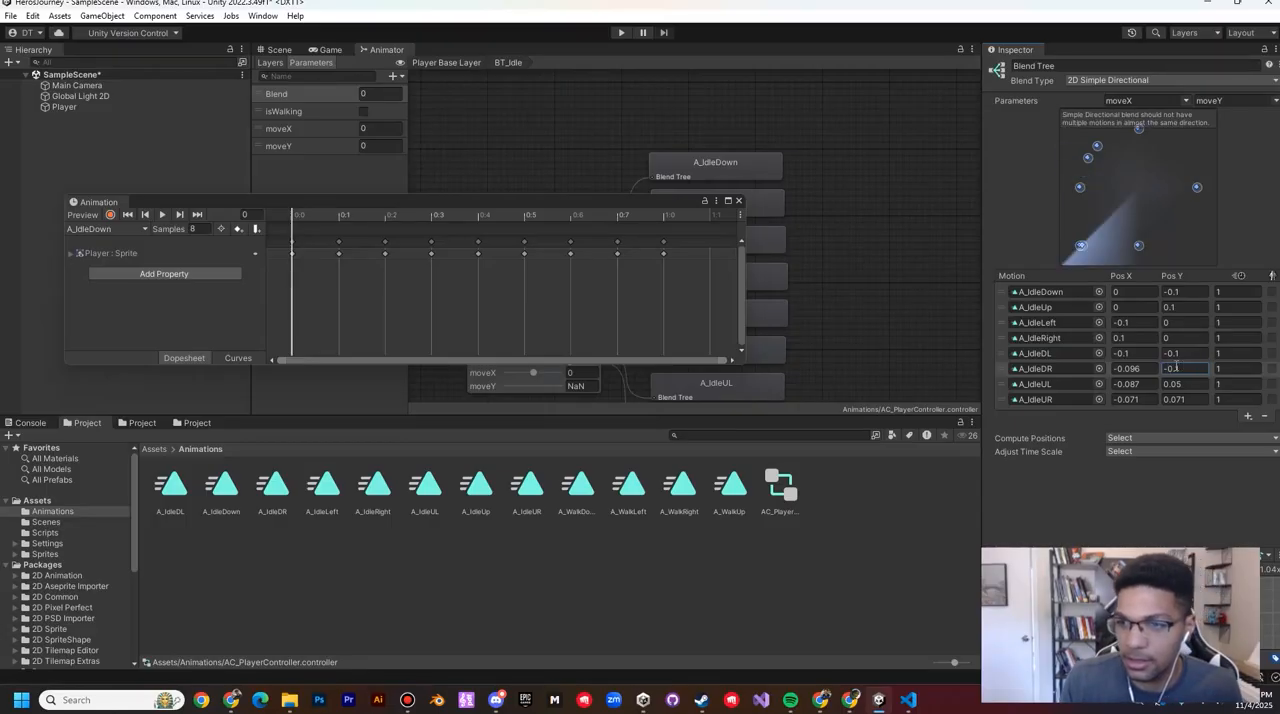
click(1145, 369)
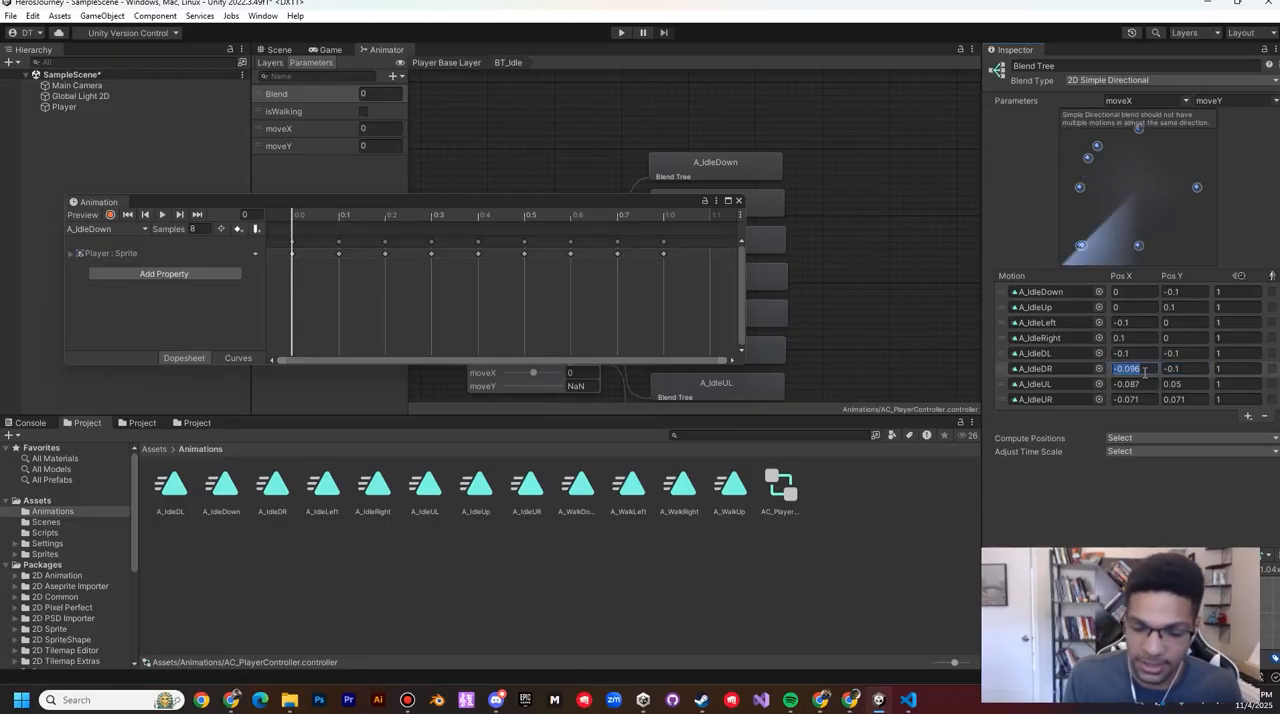
text(1)
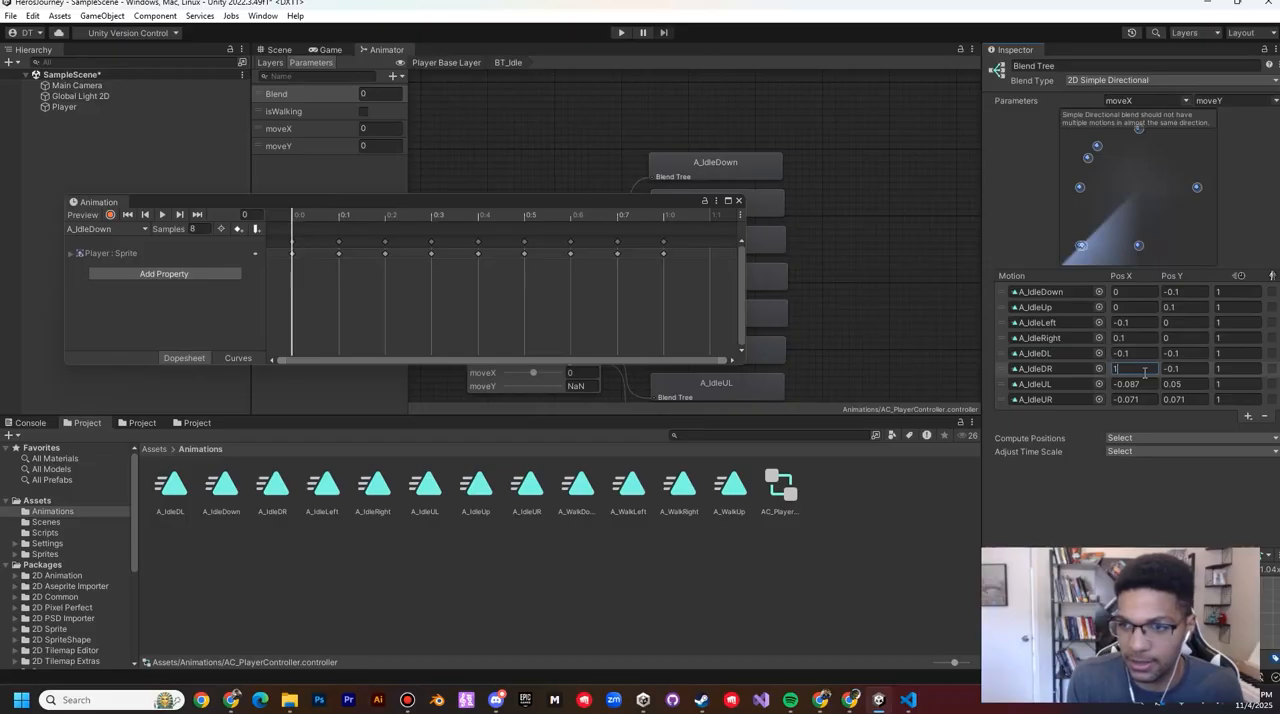
text(0.1)
Step: Set the A_IdleUL motion's position in the blend tree to X -0.1 and Y 0.1
click(1180, 384)
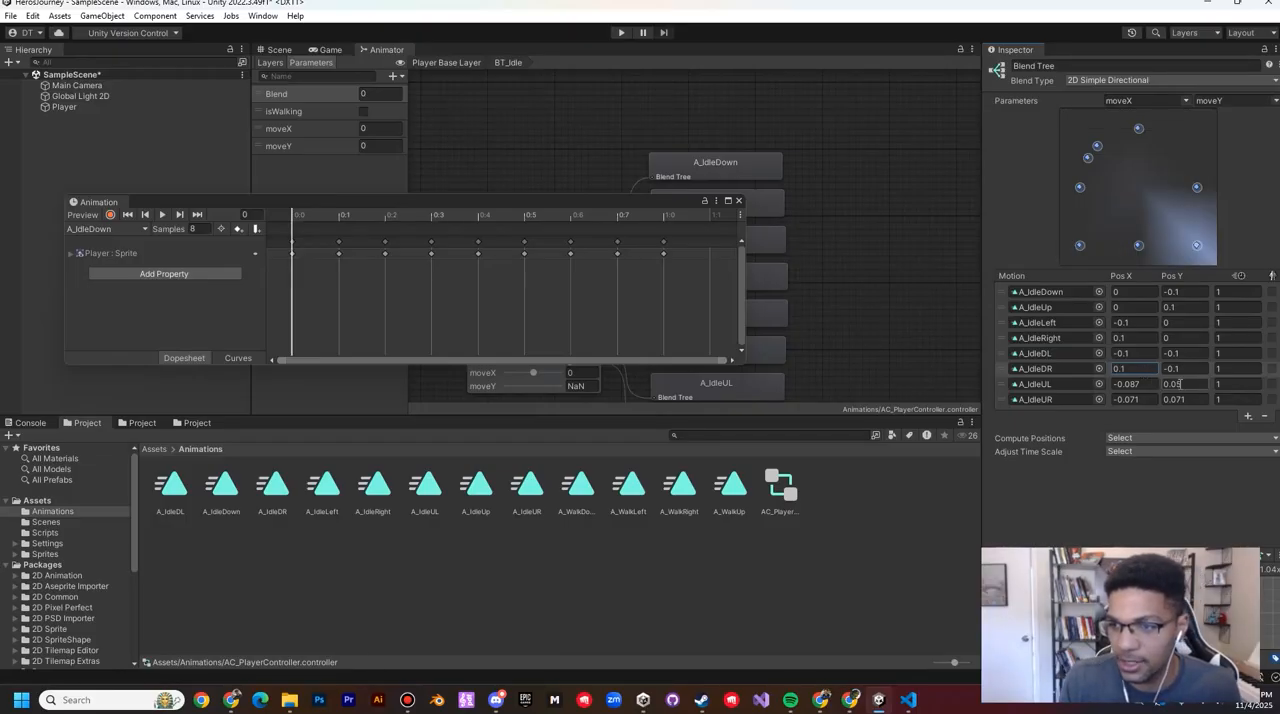
click(1151, 383)
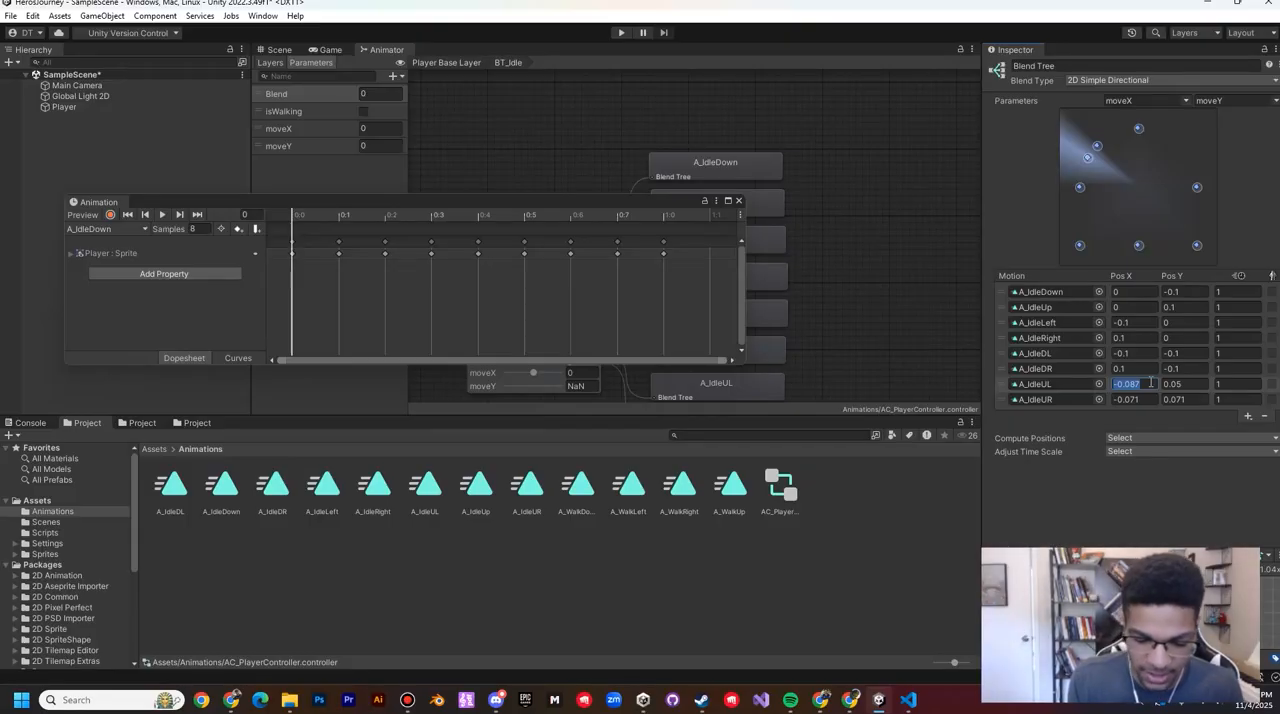
text(-)
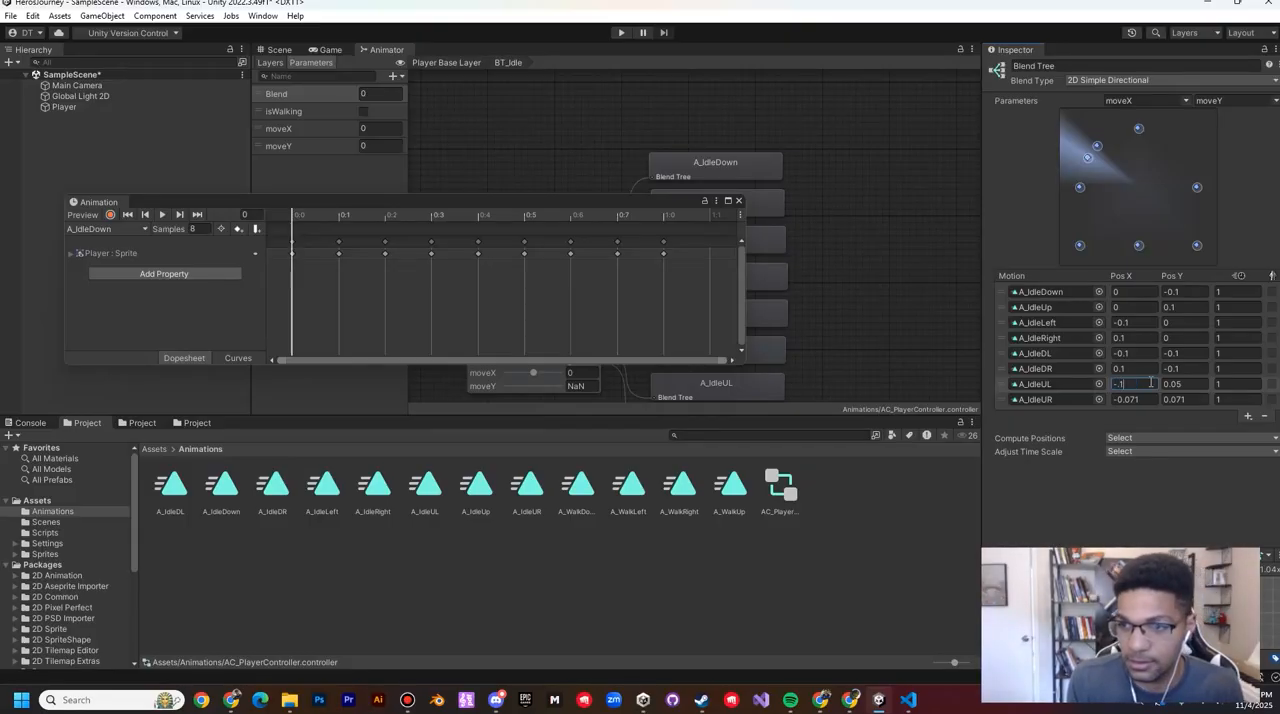
text(0.1)
click(1193, 383)
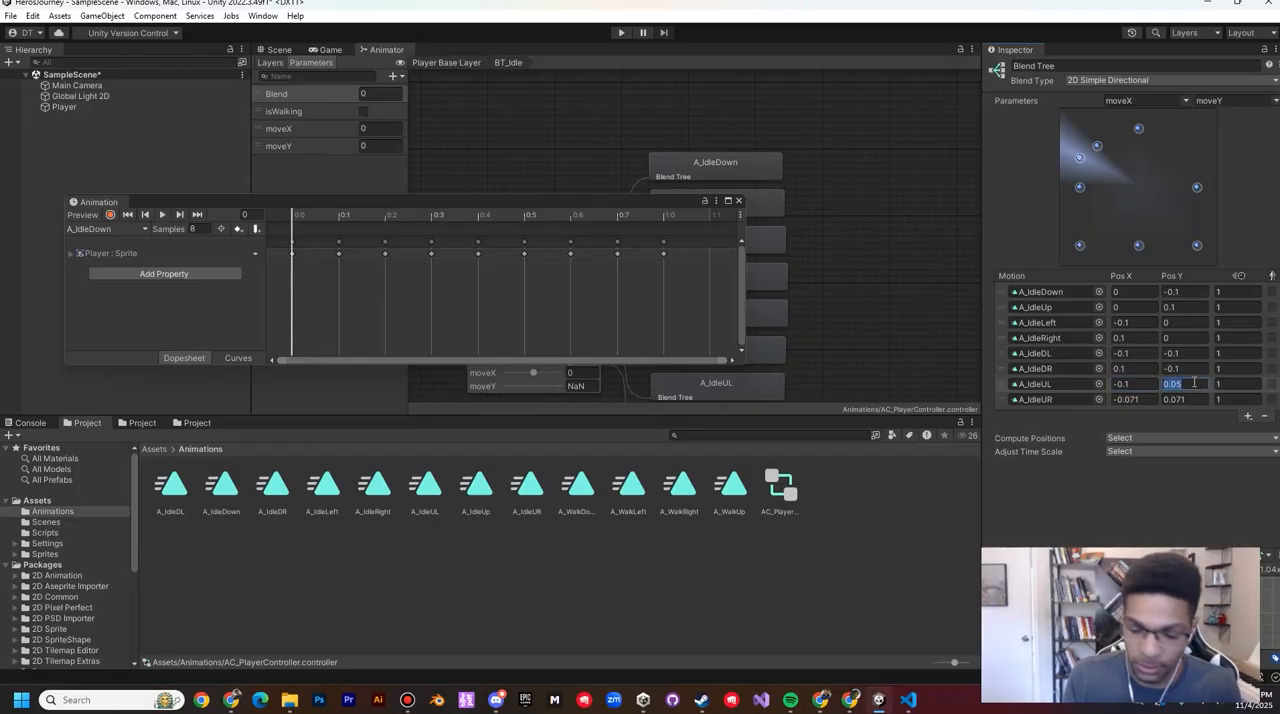
text(0.1)
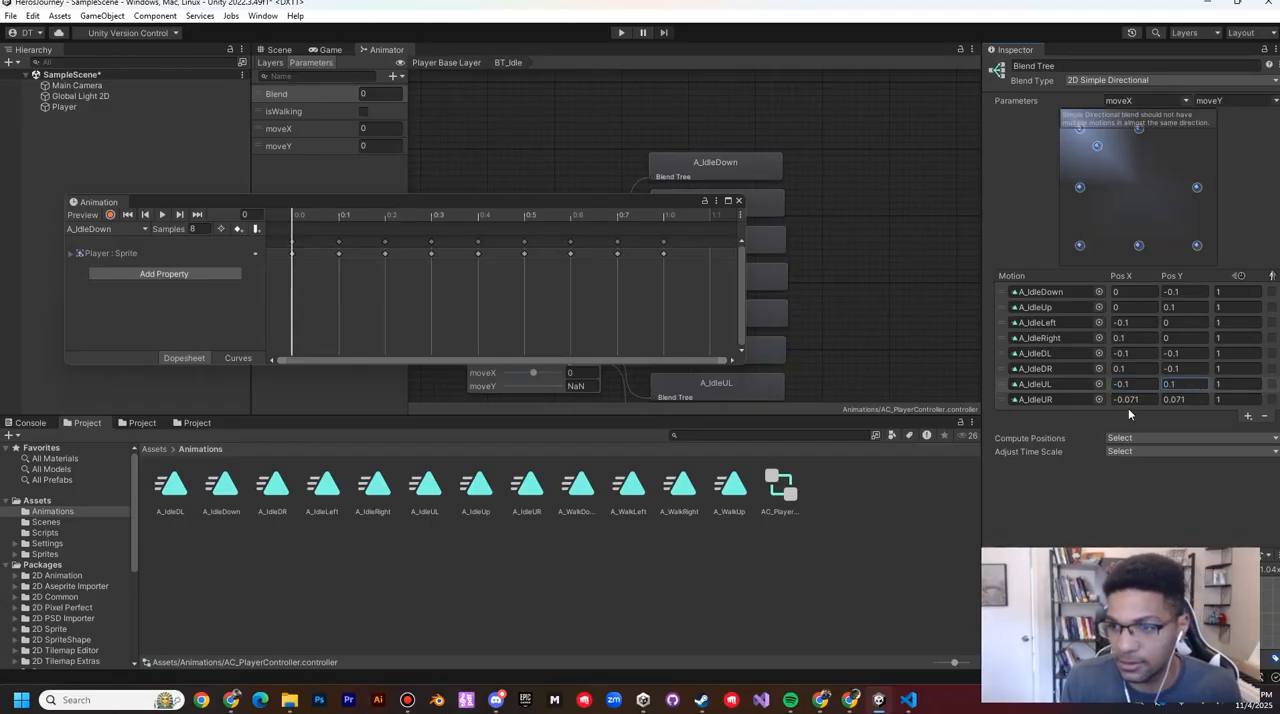
Step: Set the A_IdleUR motion's position in the blend tree to X 0.1 and Y 0.1
click(1177, 399)
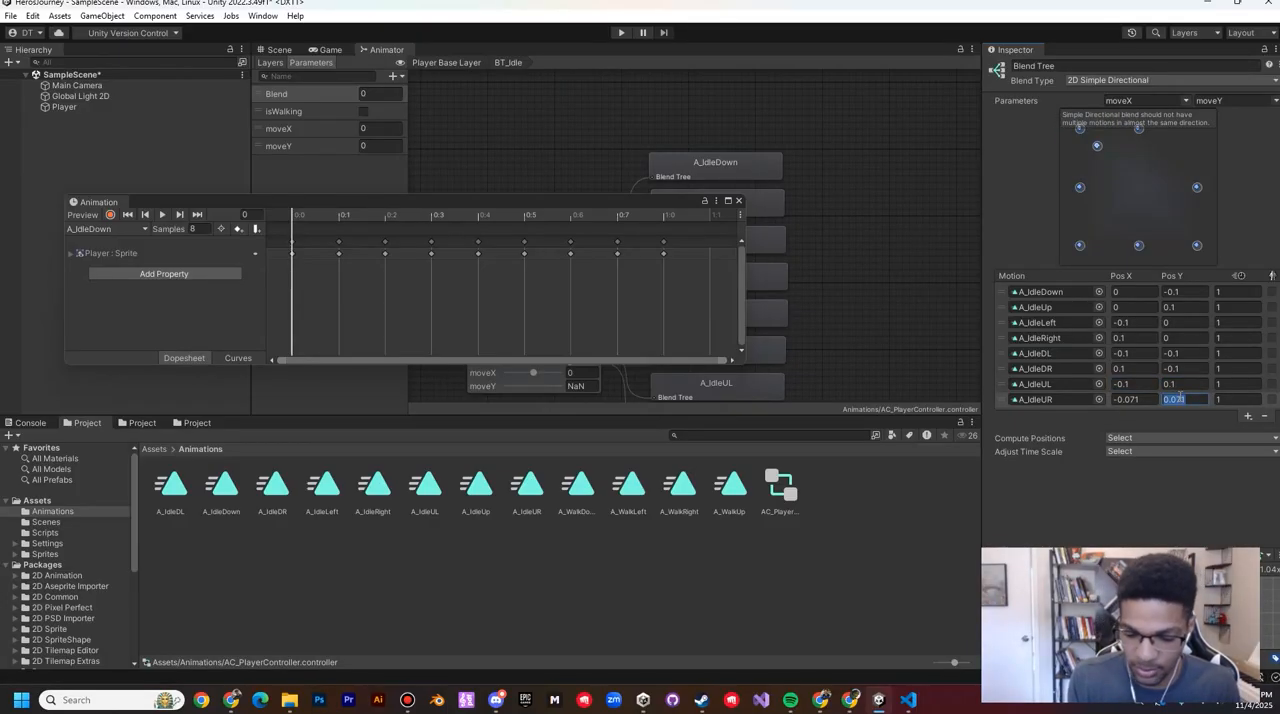
text(0.1)
click(1145, 400)
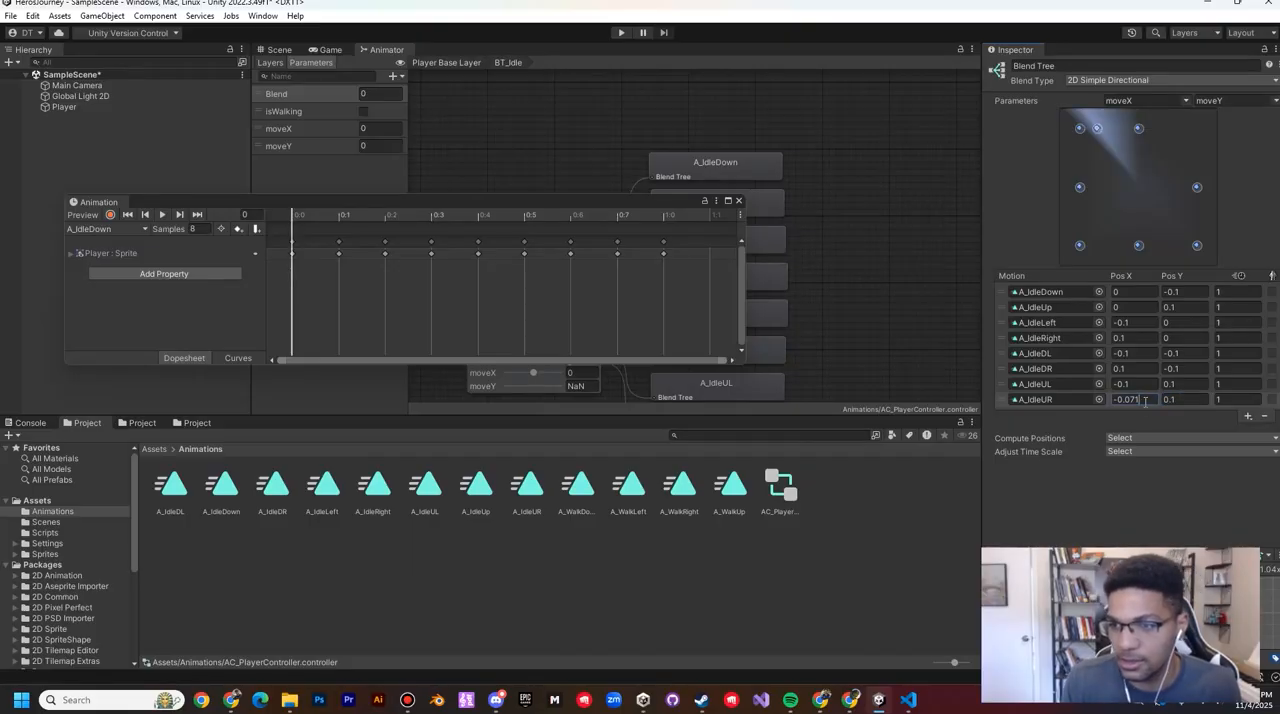
key(BackSpace)
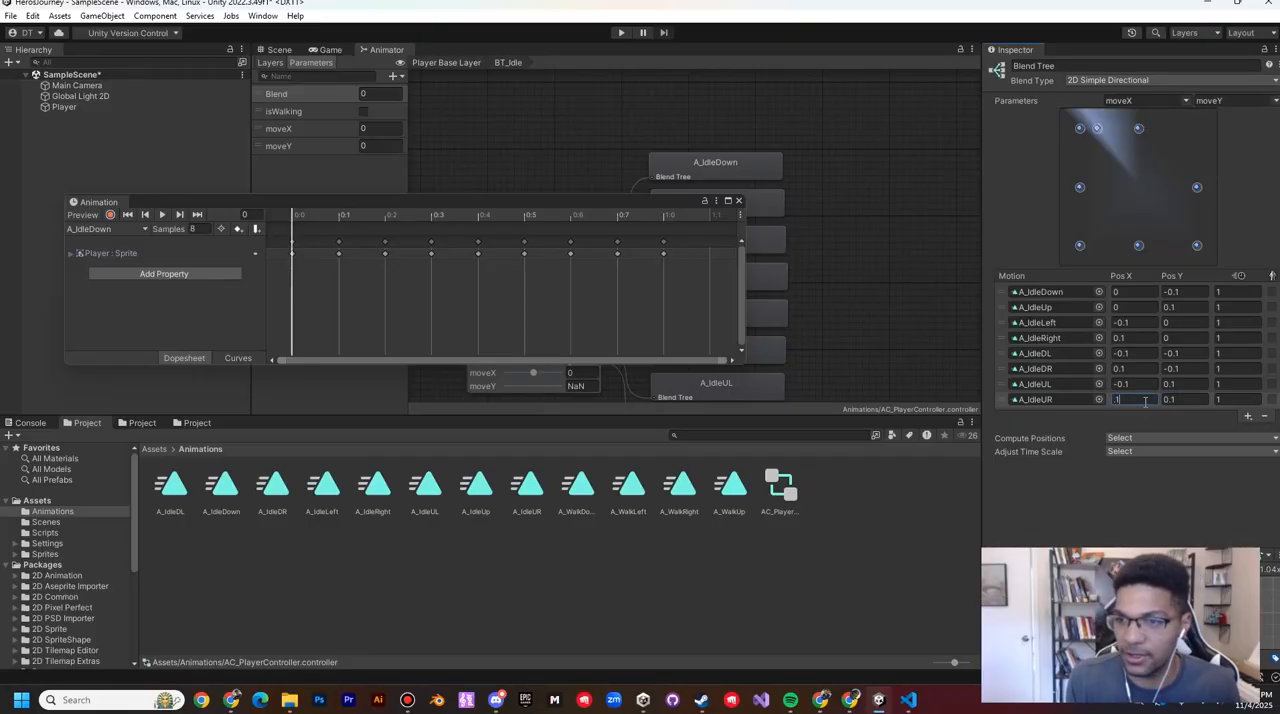
text(.1)
key(Return)
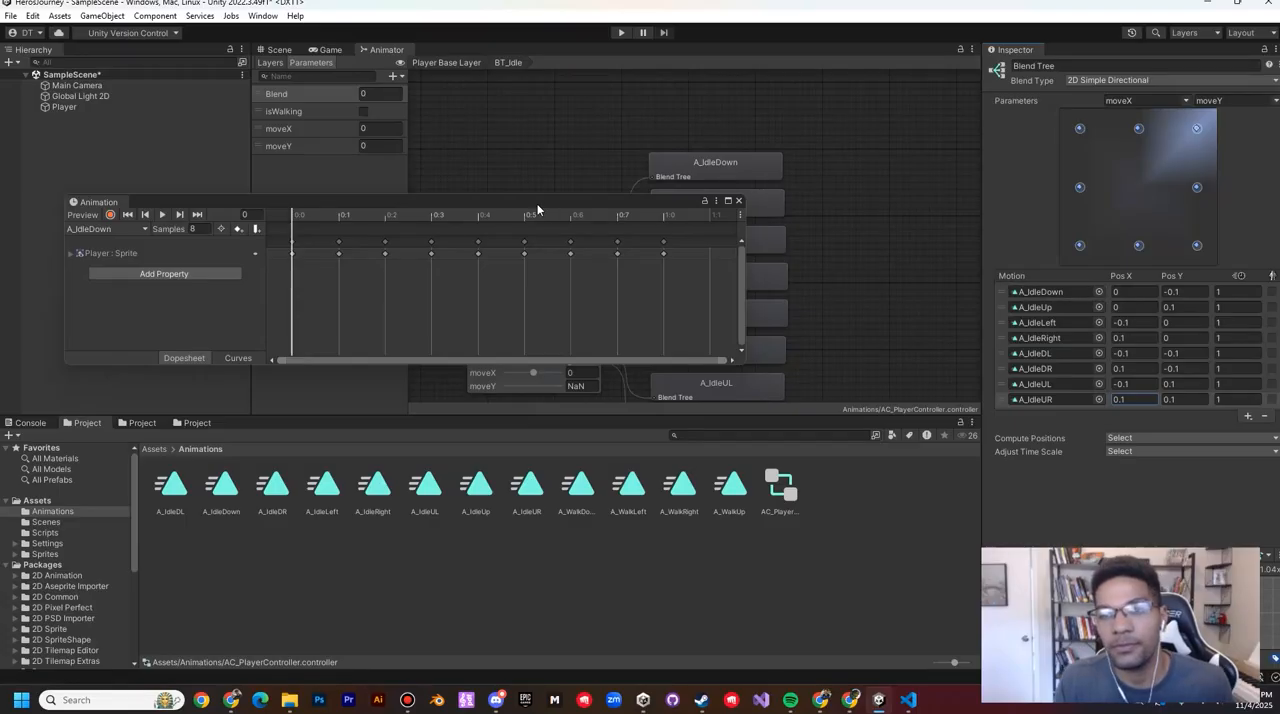
Step: Return to the base layer, open the BT_Walk blend tree and select its Blend Tree node, keeping the Animation window clear of the graph
drag(537, 209, 529, 191)
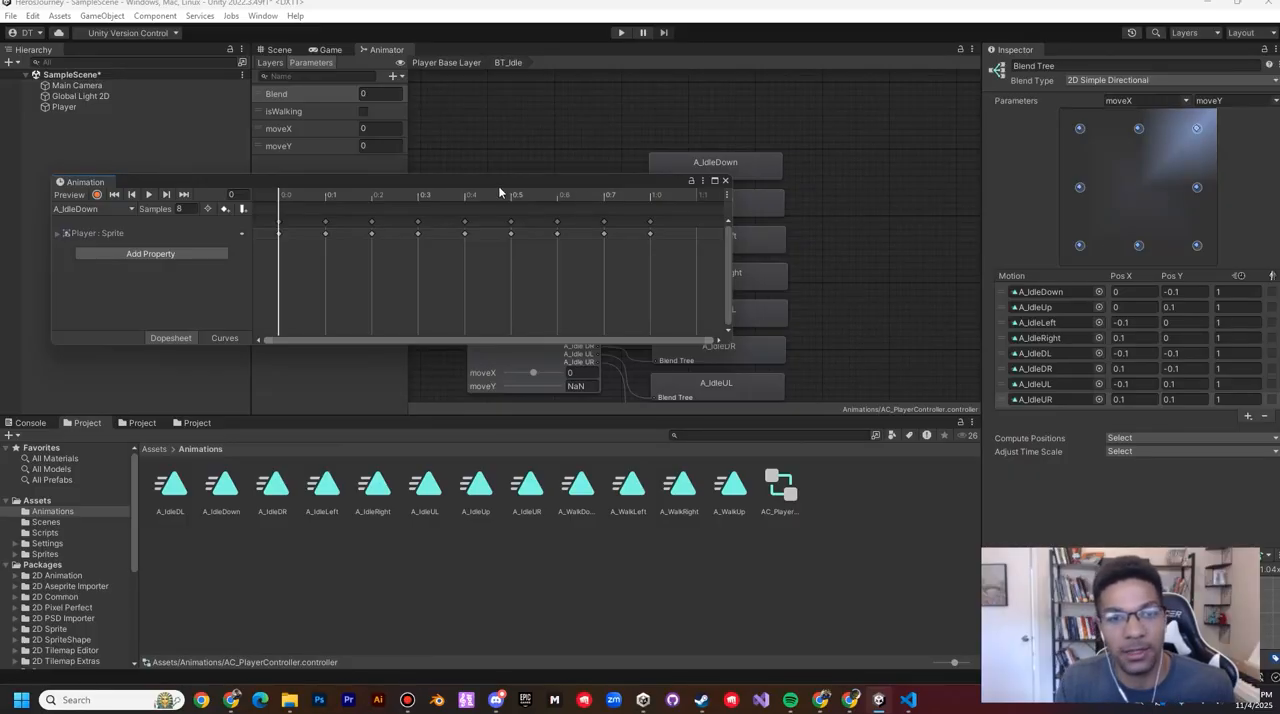
drag(501, 185, 574, 128)
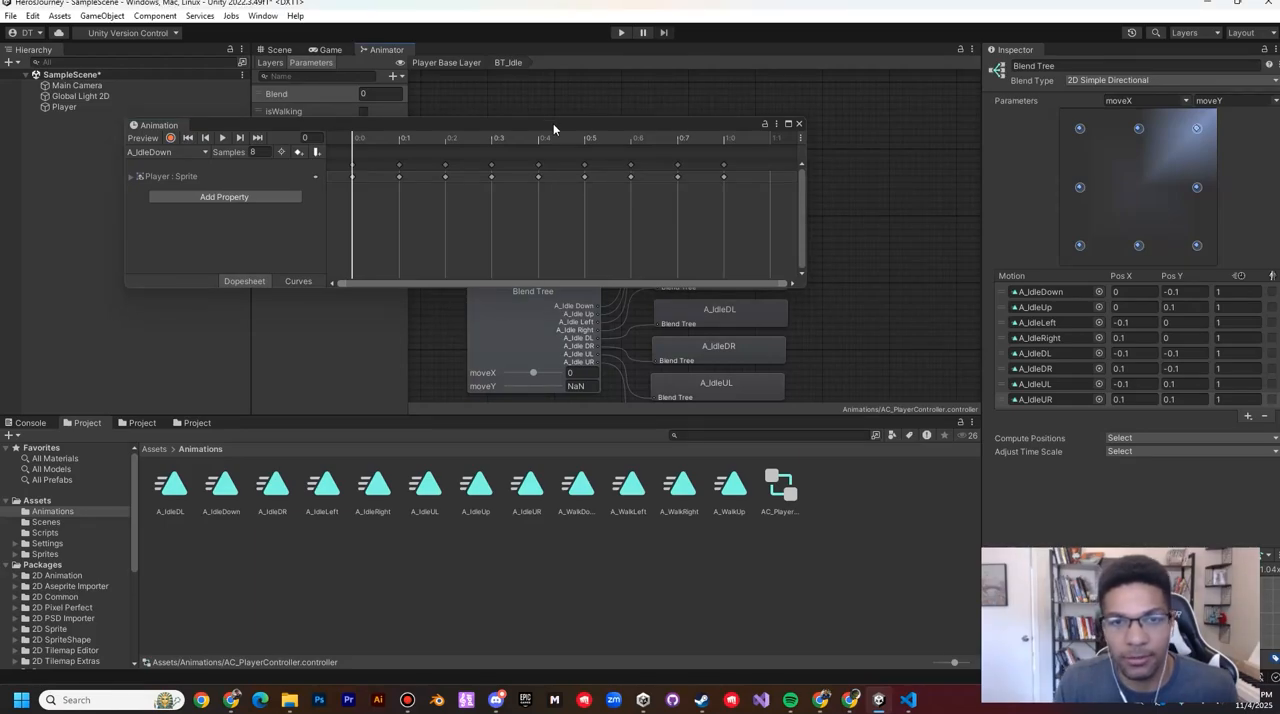
click(443, 64)
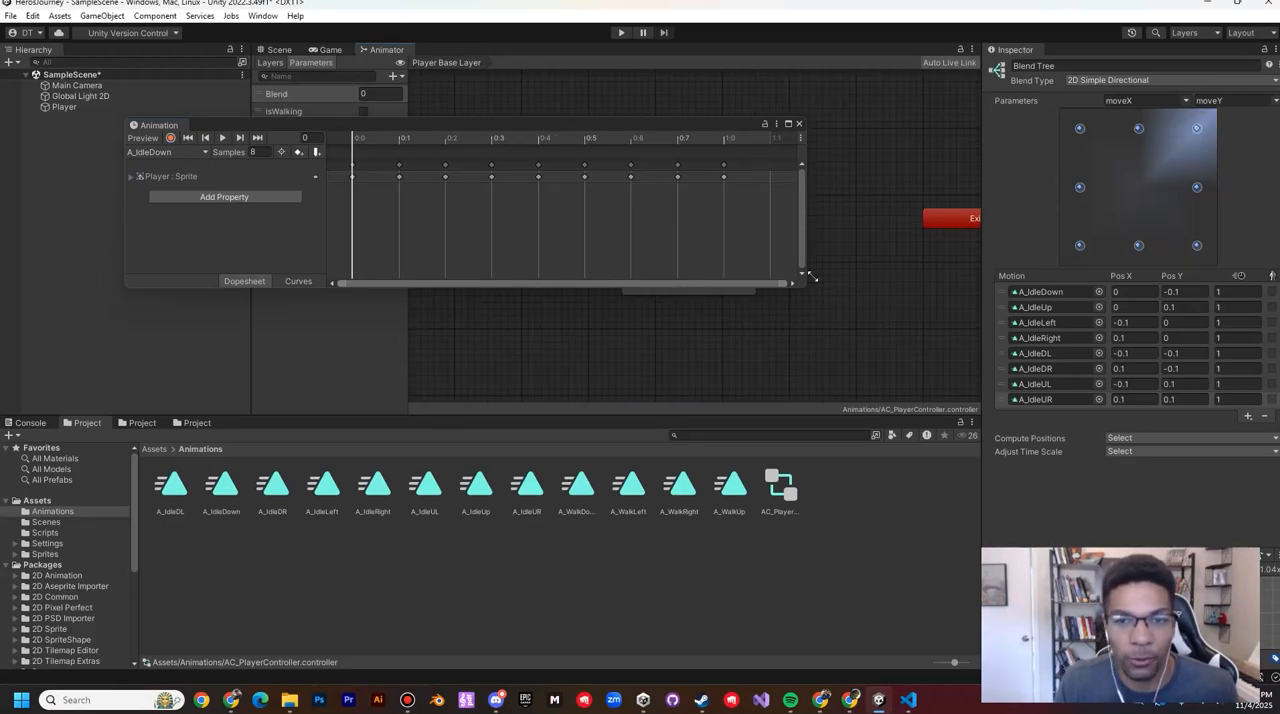
drag(593, 125, 598, 376)
click(710, 207)
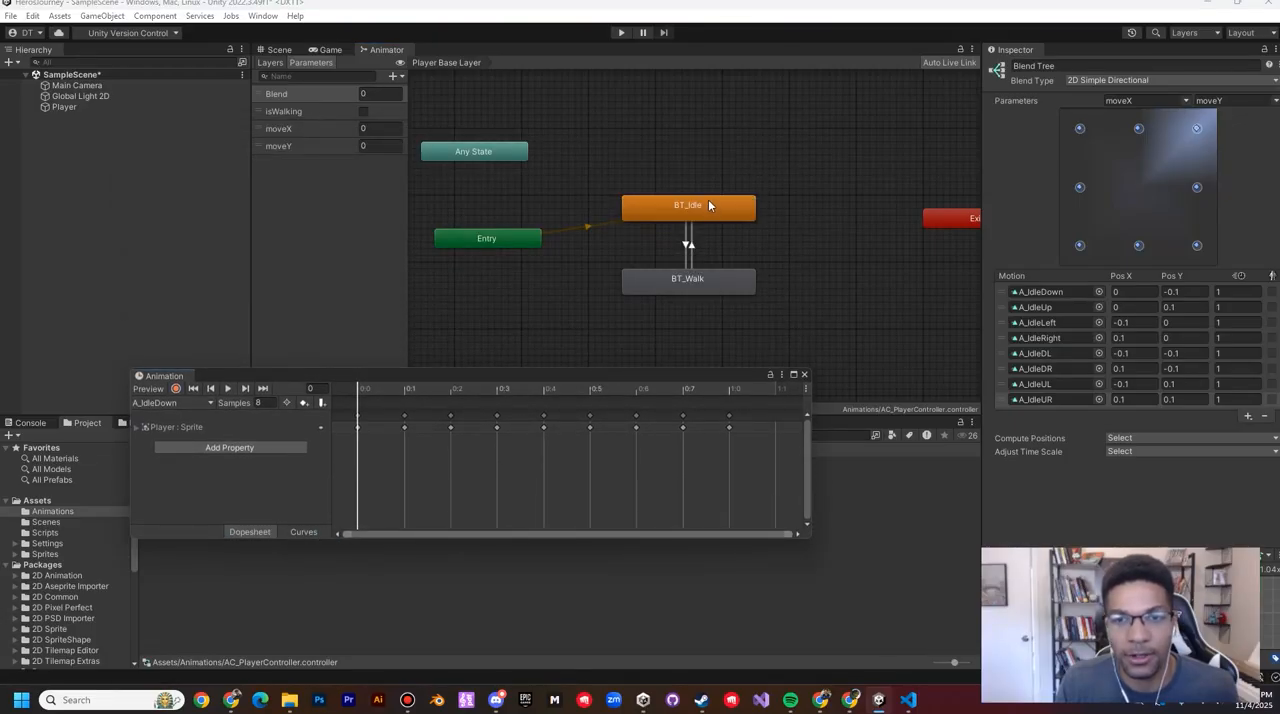
click(701, 281)
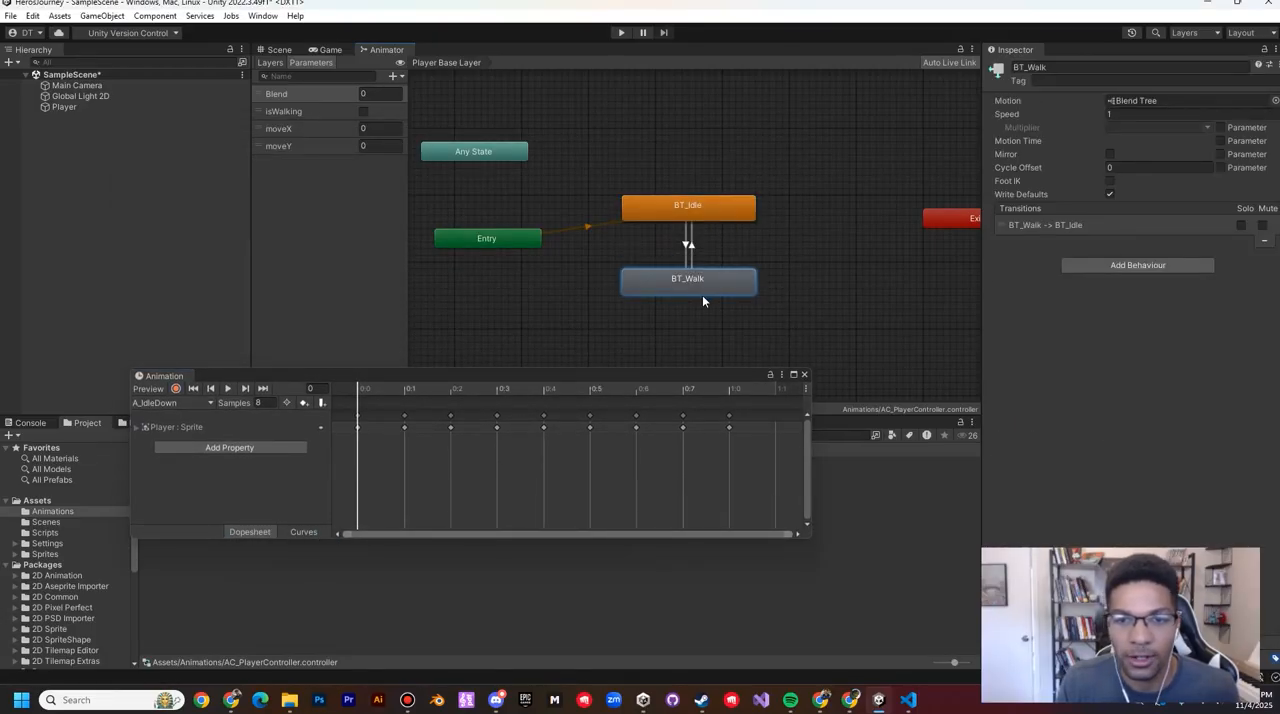
double_click(703, 290)
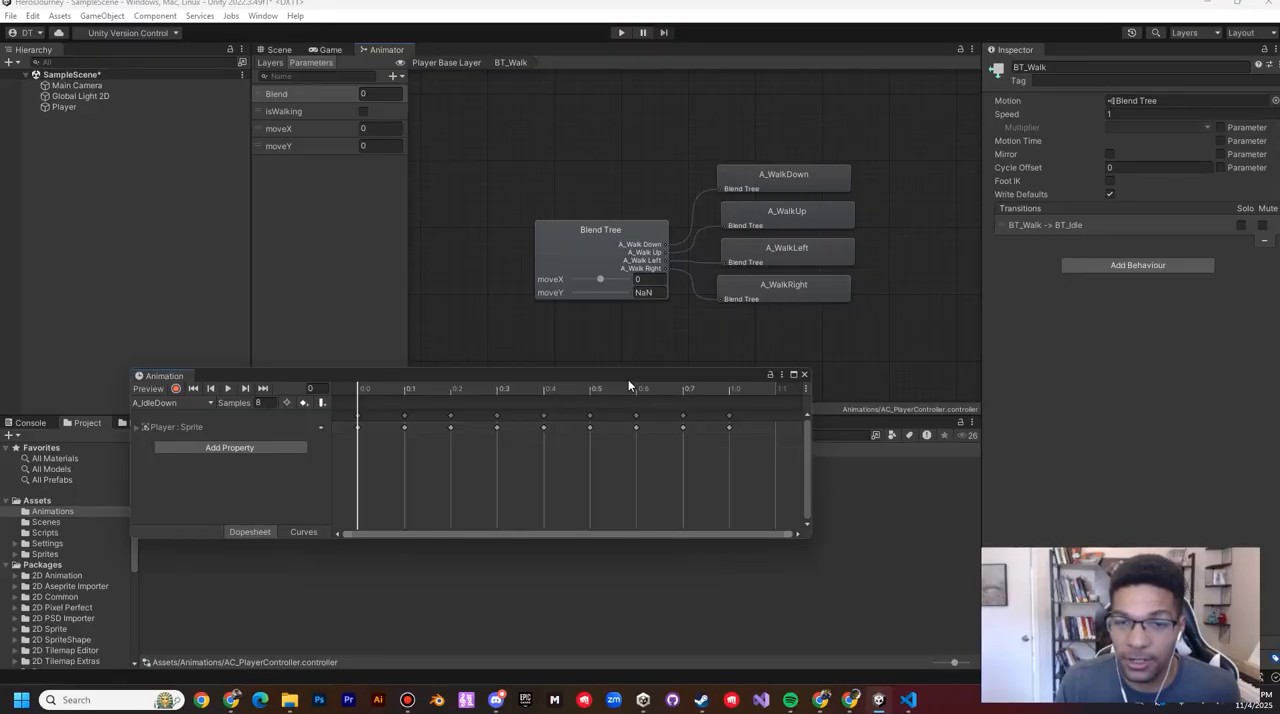
drag(629, 385, 551, 209)
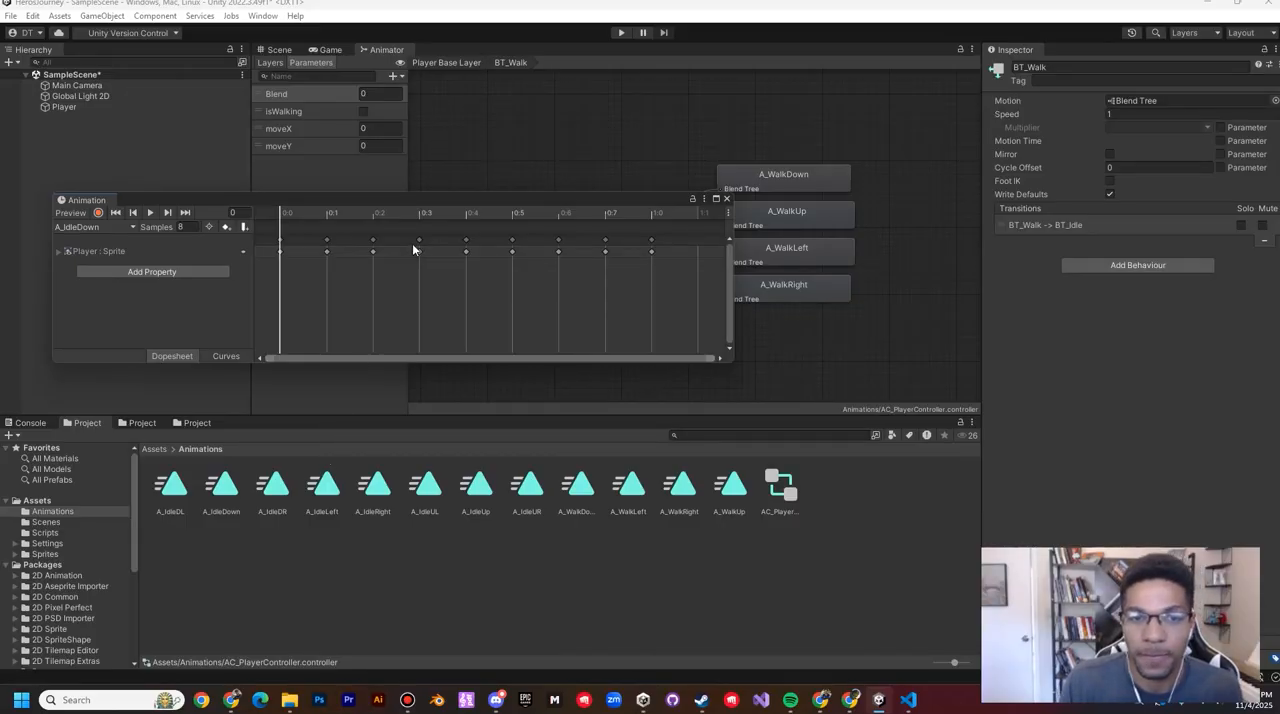
drag(464, 201, 516, 345)
click(574, 260)
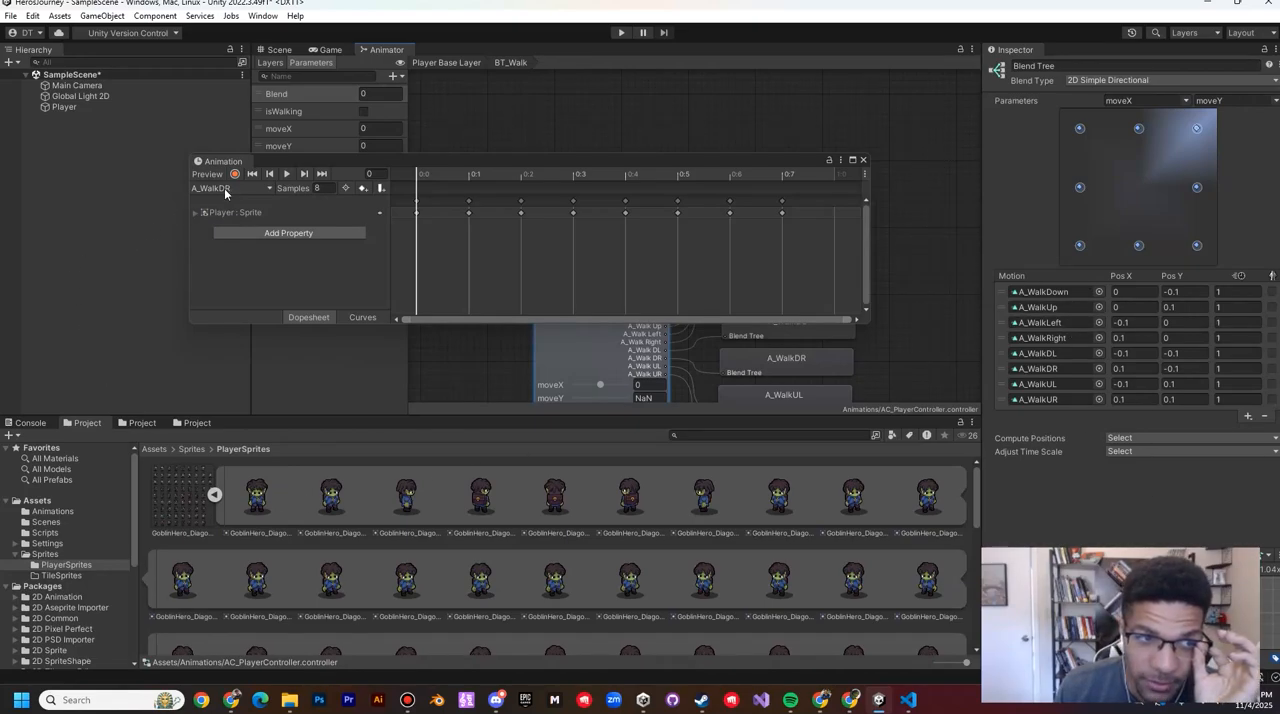
Step: Replace the Player's A_IdleDR keyframes from frame 0 with the nine sprites GoblinHero_Diagonal_Sprites (1)_8 to _16
drag(319, 158, 329, 153)
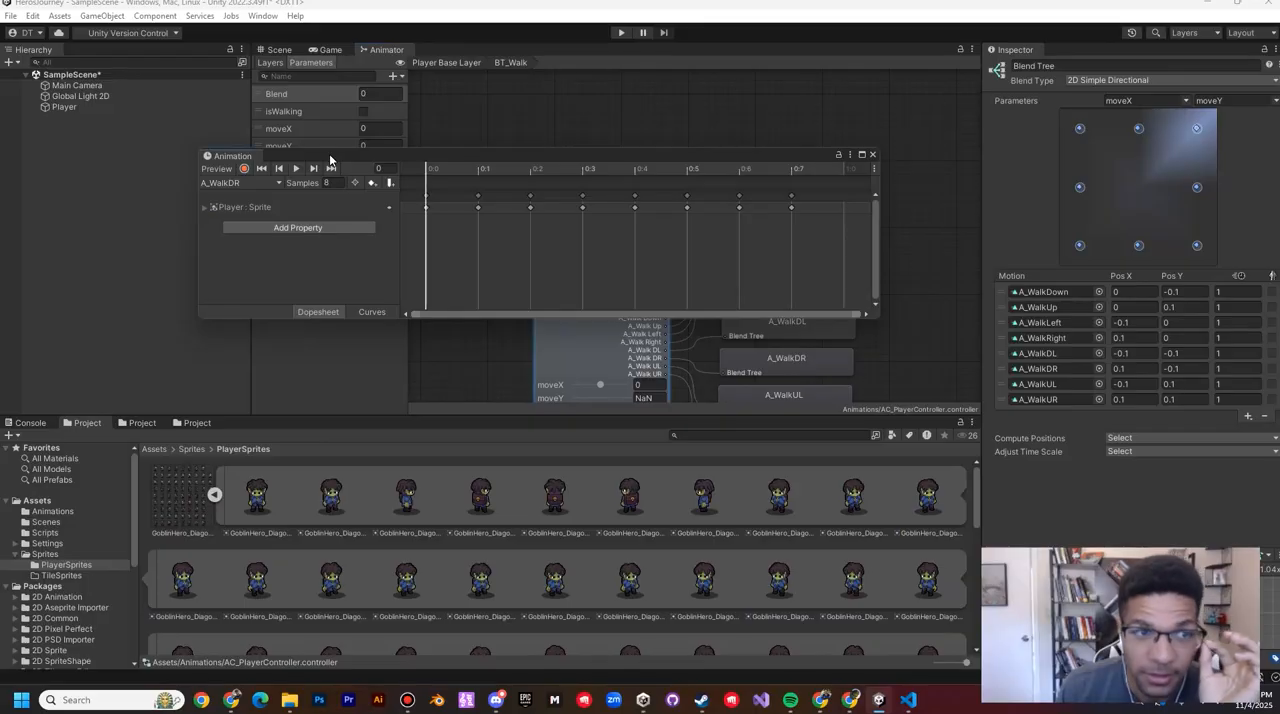
click(62, 107)
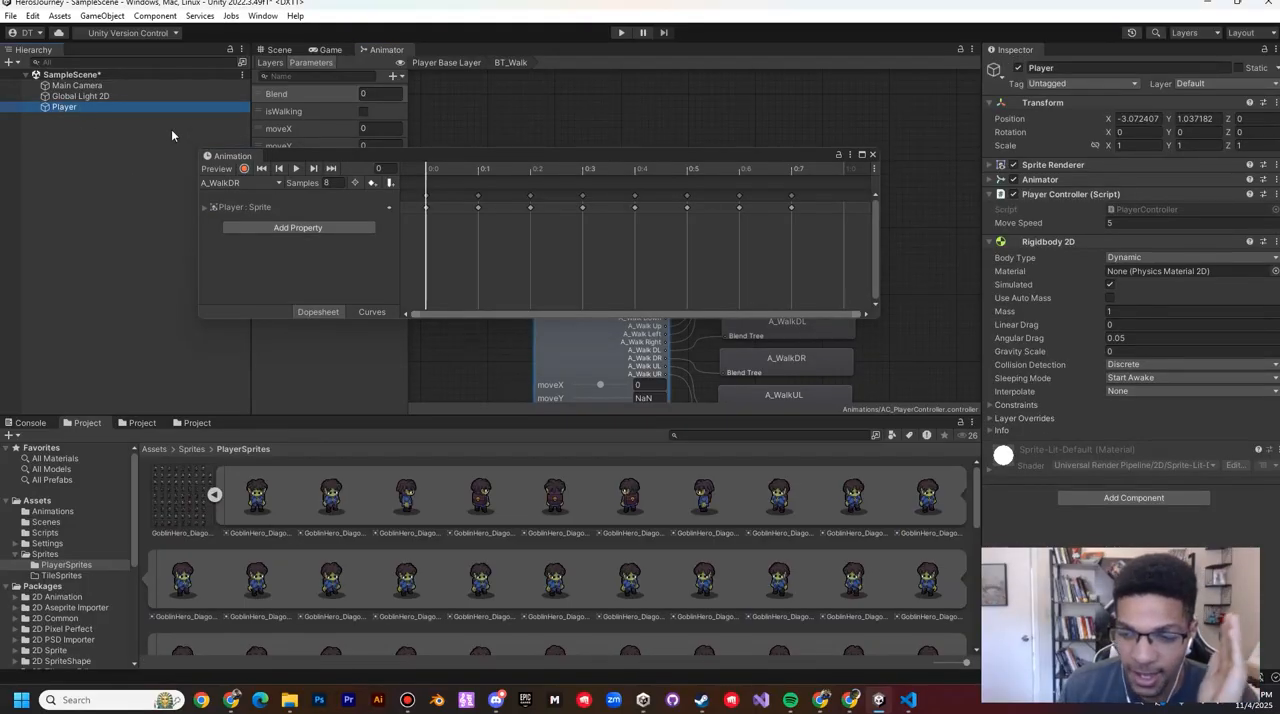
click(255, 183)
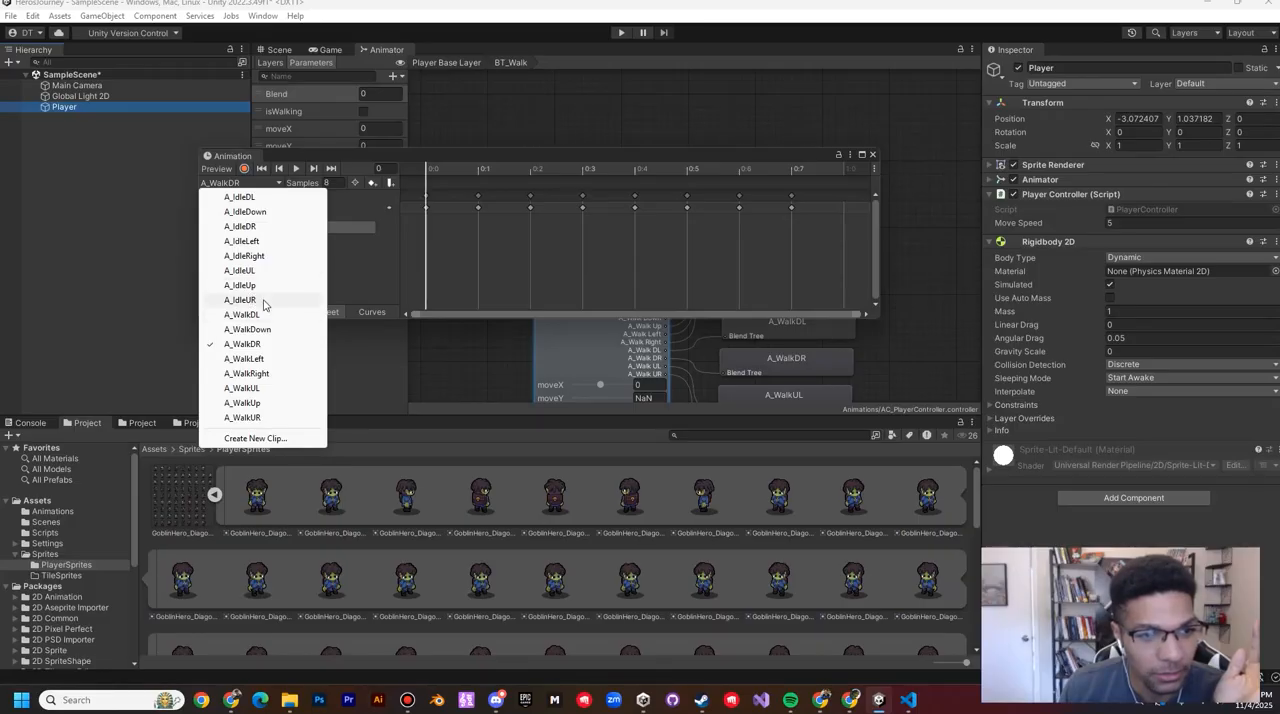
click(258, 226)
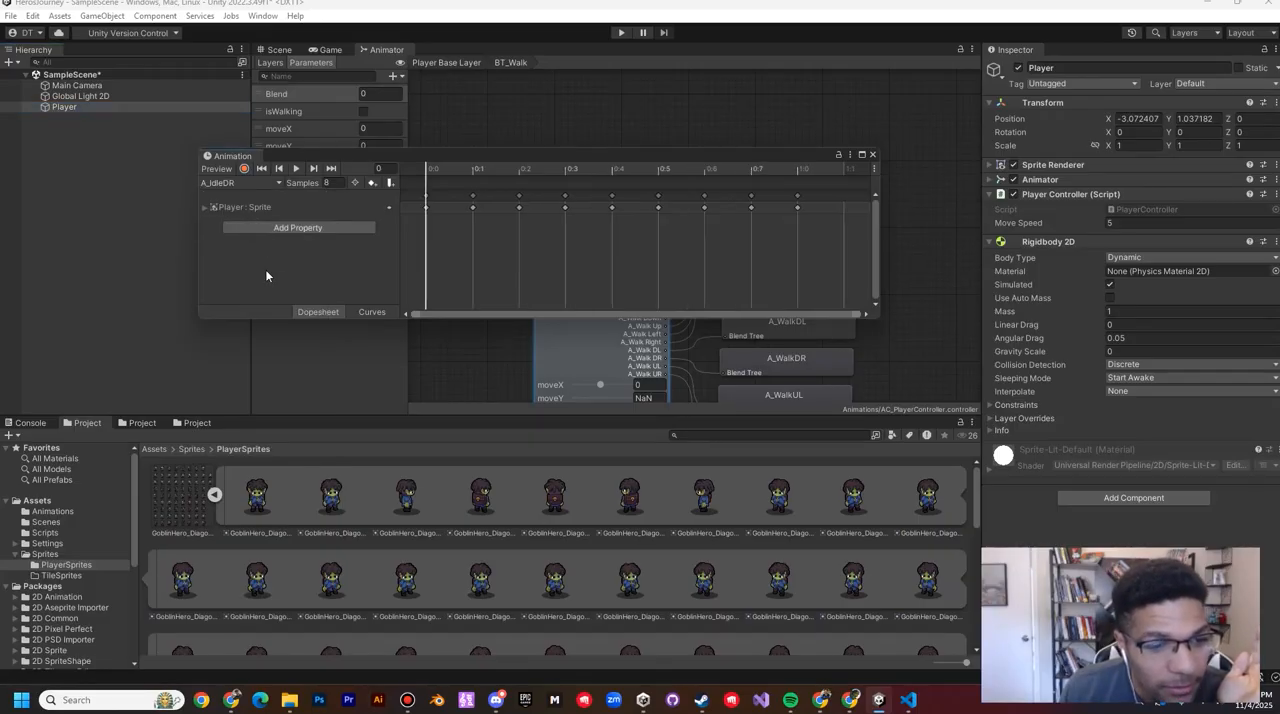
click(213, 495)
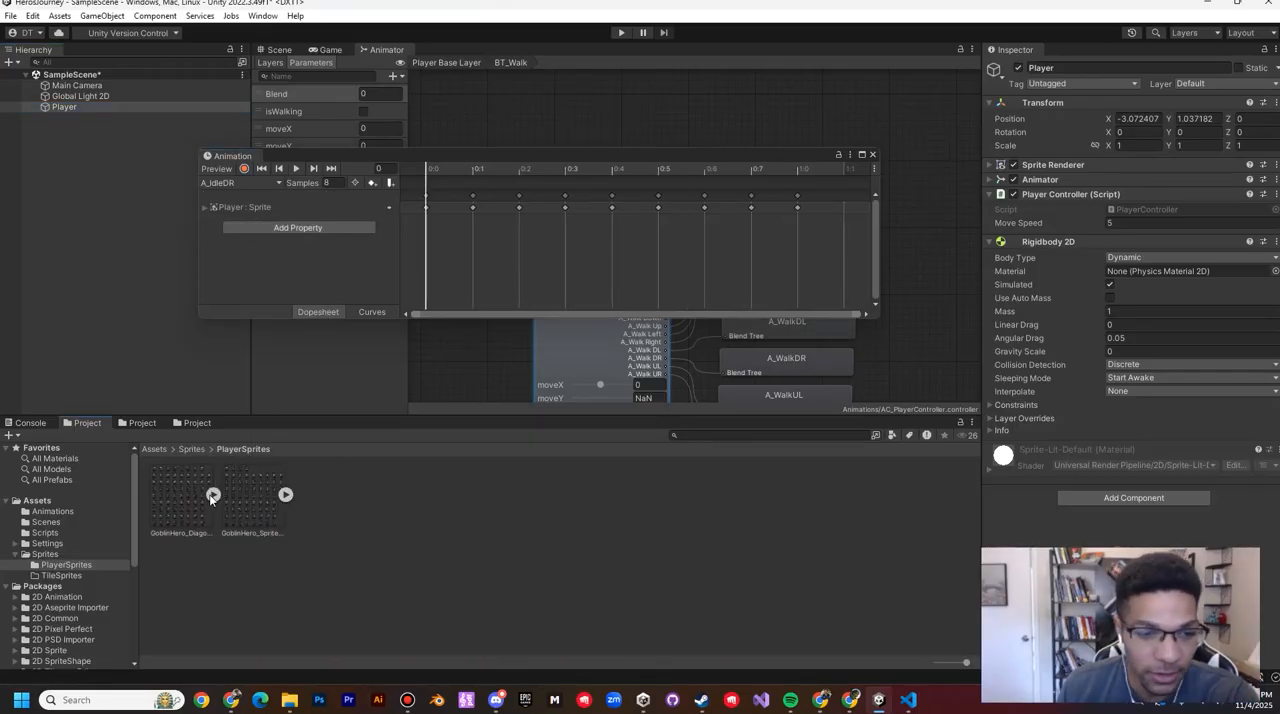
click(213, 495)
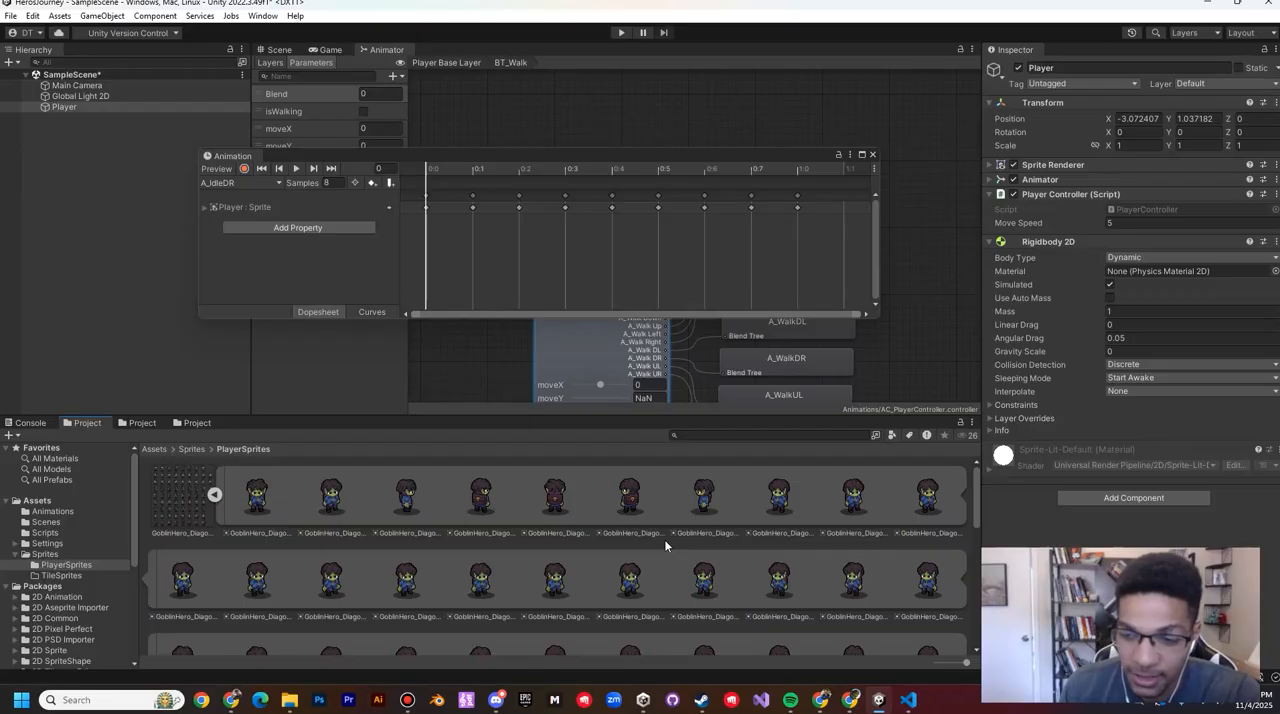
click(848, 494)
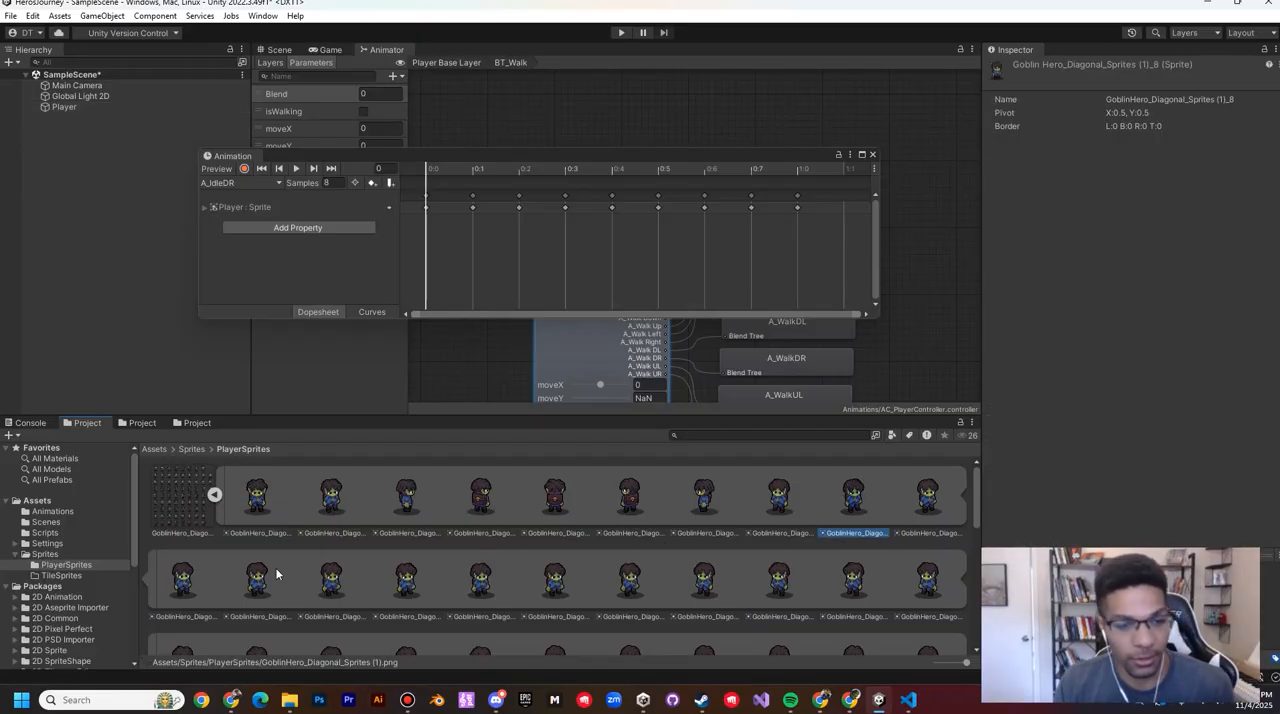
shift+click(629, 580)
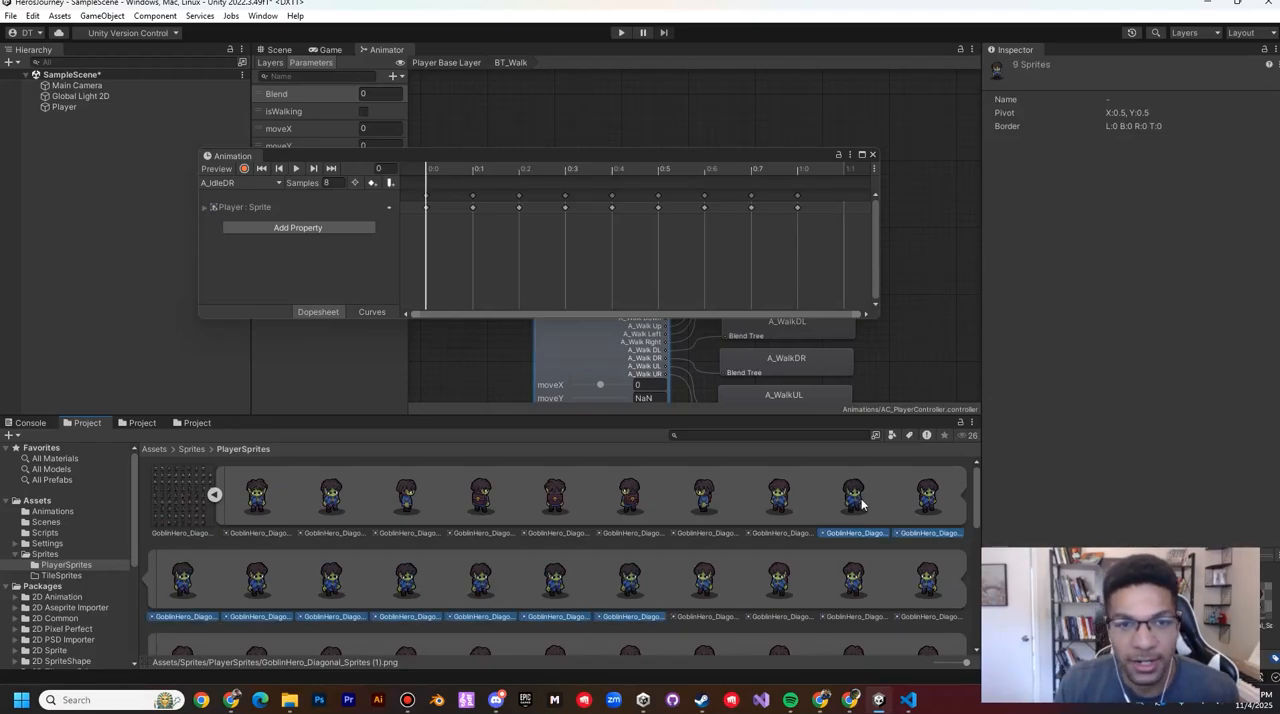
drag(862, 504, 532, 264)
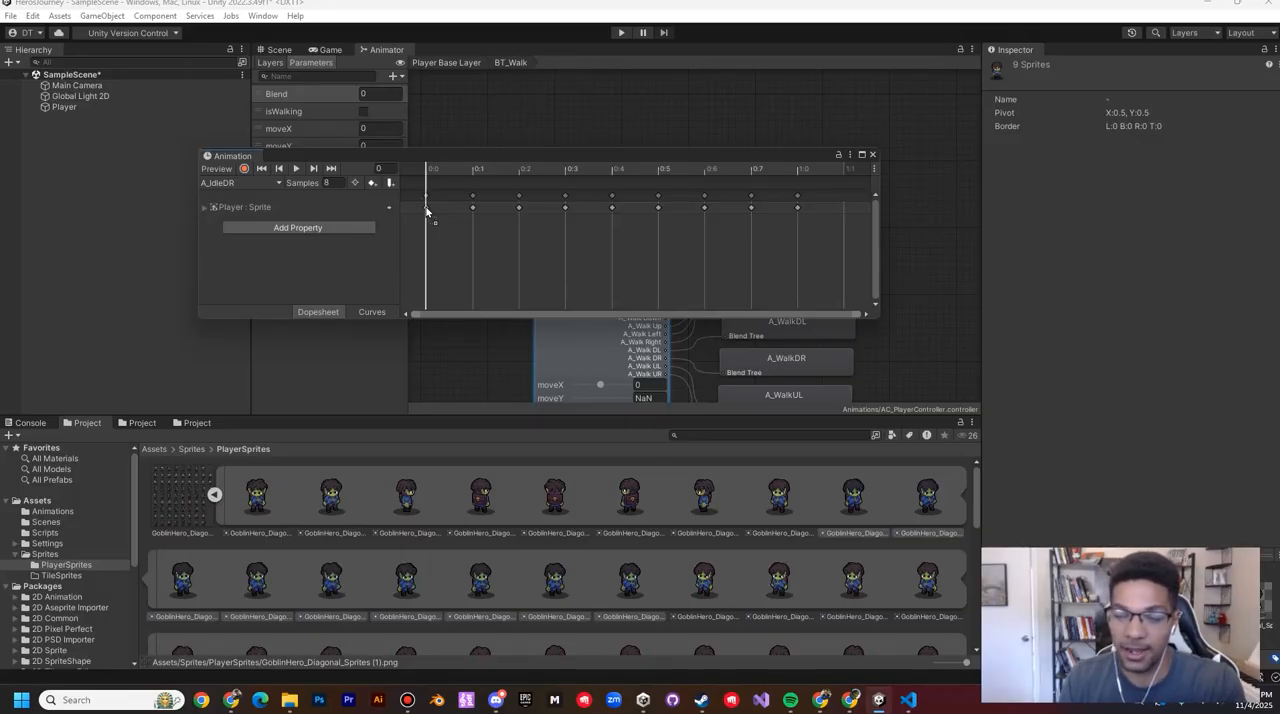
drag(426, 210, 424, 206)
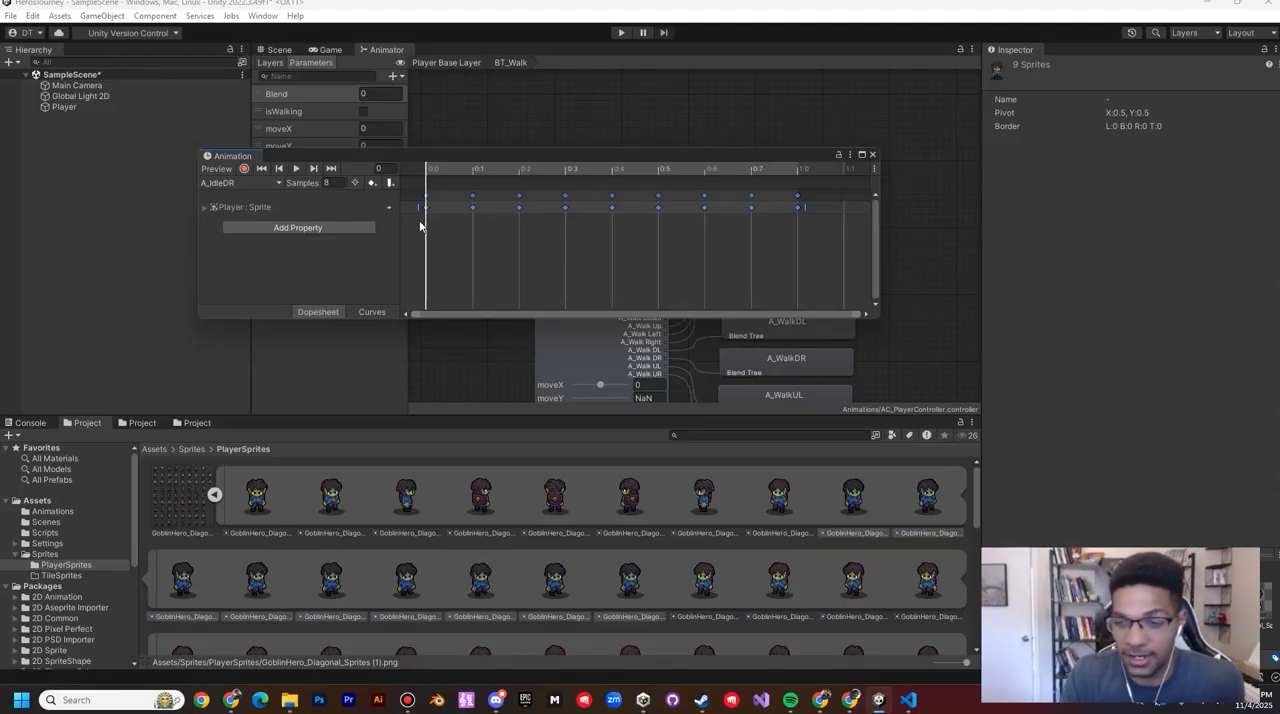
Step: Replace the A_IdleDL clip's keyframes from frame 0 with the nine sprites GoblinHero_Diagonal_Sprites (1)_17 to _25
click(270, 184)
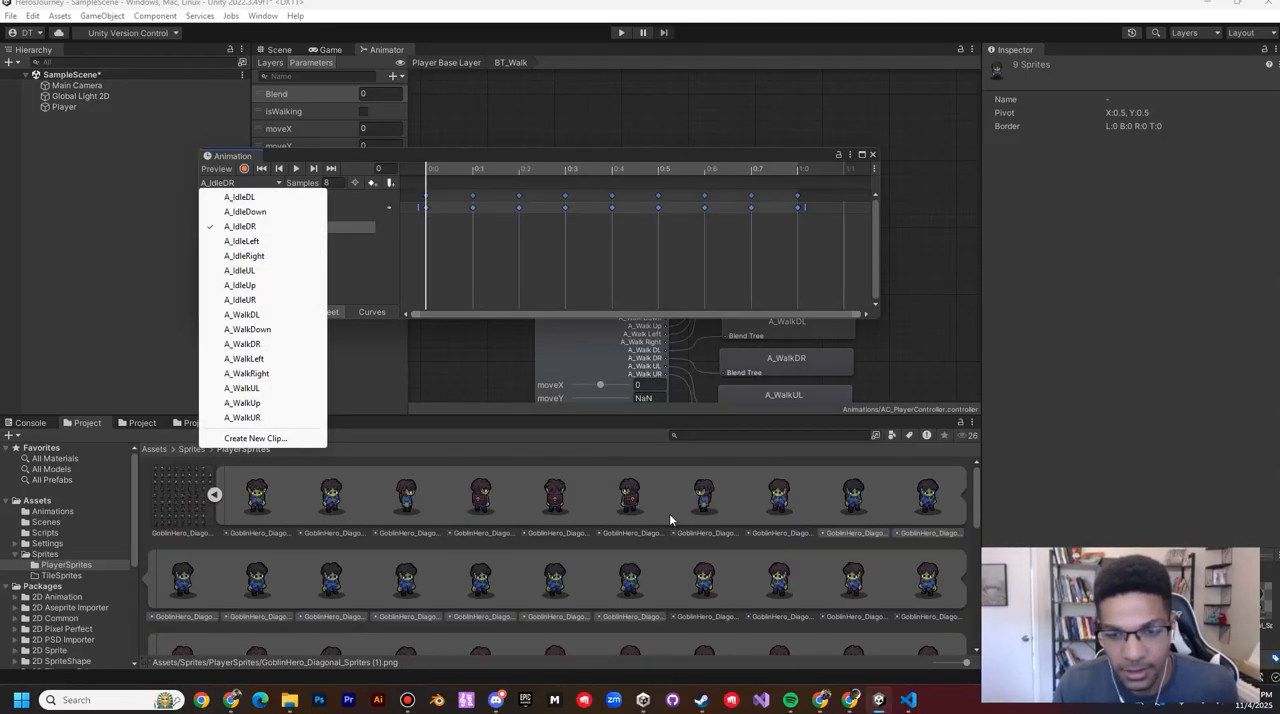
click(250, 197)
click(708, 580)
scroll(710, 582, down, 1)
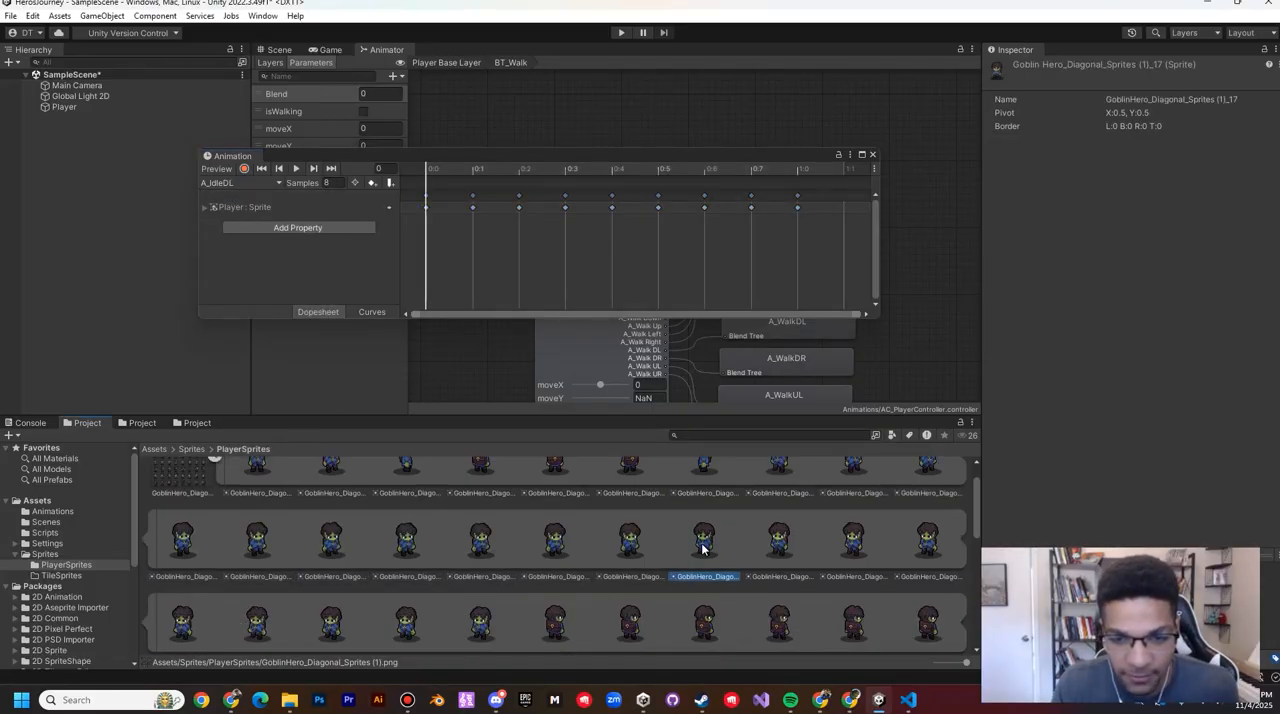
shift+click(484, 630)
scroll(505, 622, down, 1)
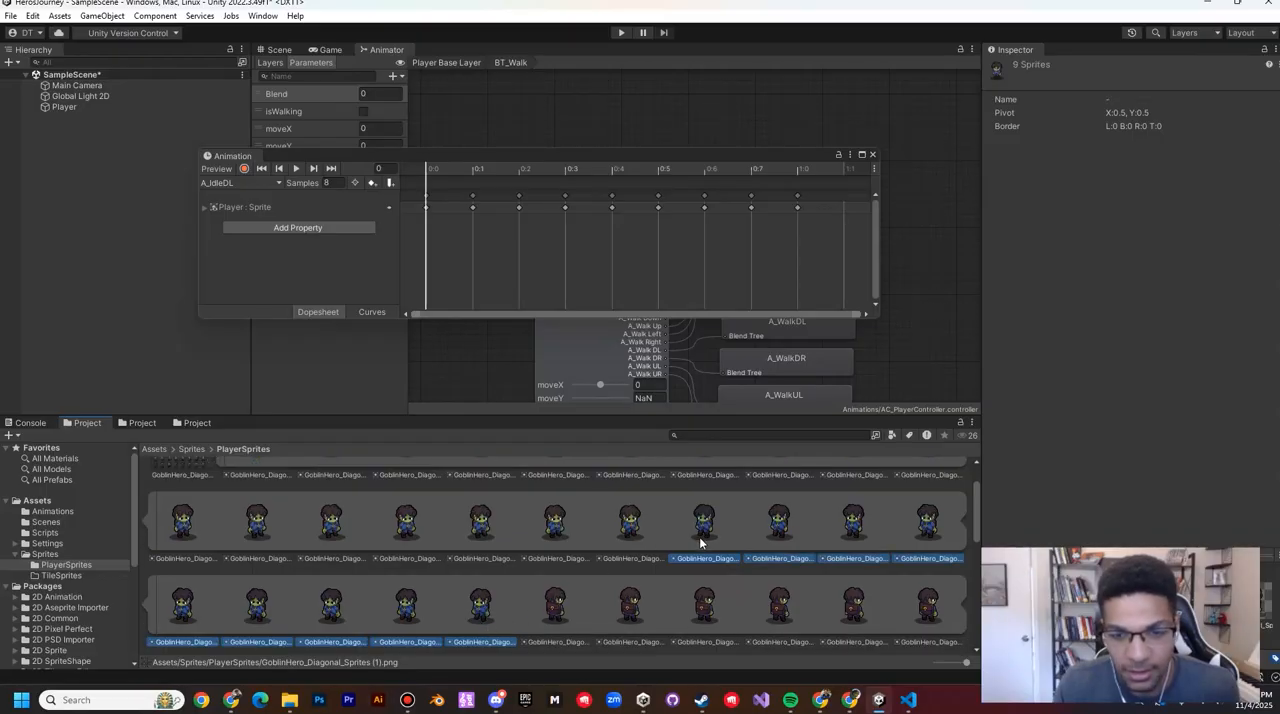
drag(700, 542, 428, 212)
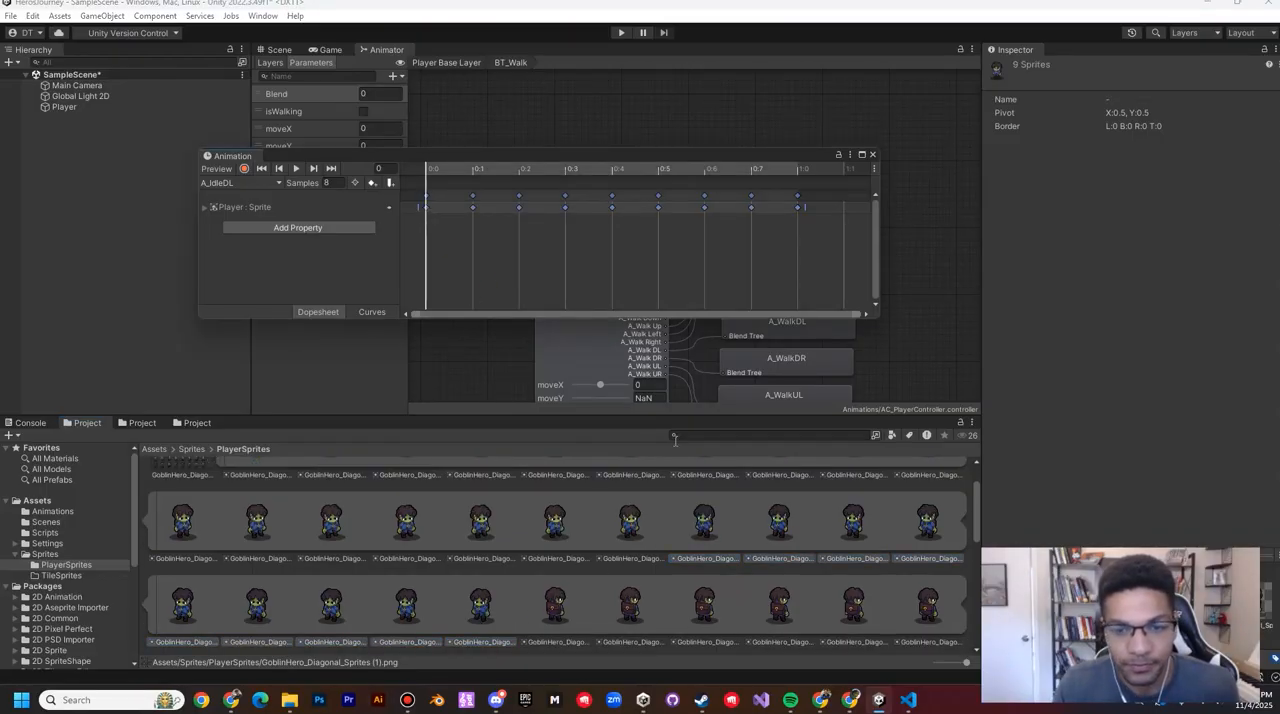
Step: Replace the A_IdleUR clip's keyframes from frame 0 with the nine sprites GoblinHero_Diagonal_Sprites (1)_26 to _34
scroll(606, 556, down, 1)
click(565, 566)
scroll(700, 550, down, 1)
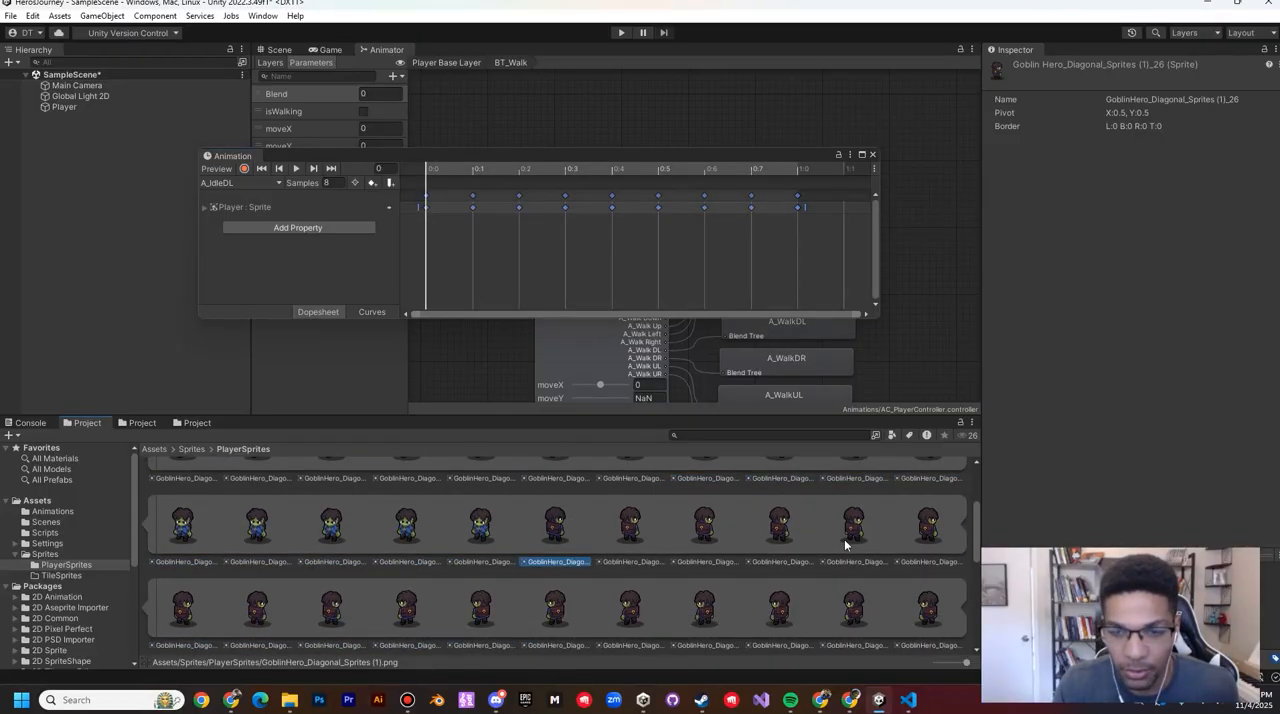
shift+click(334, 613)
click(243, 183)
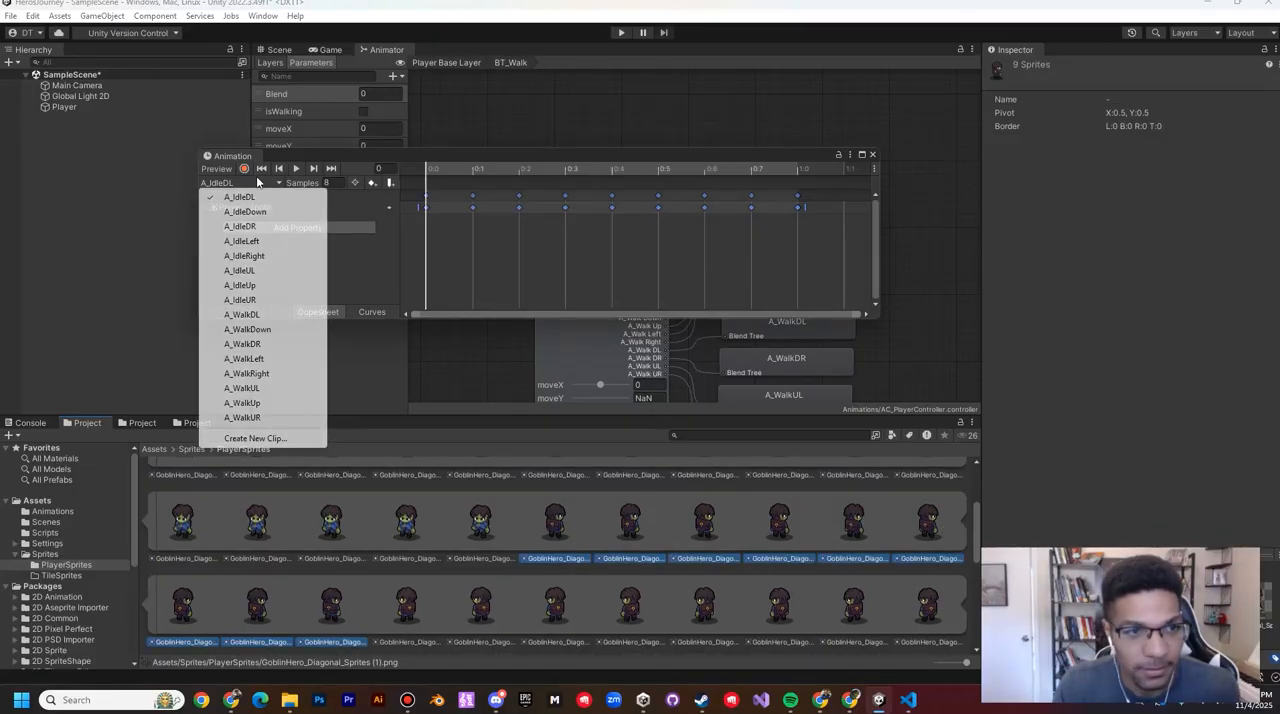
click(255, 302)
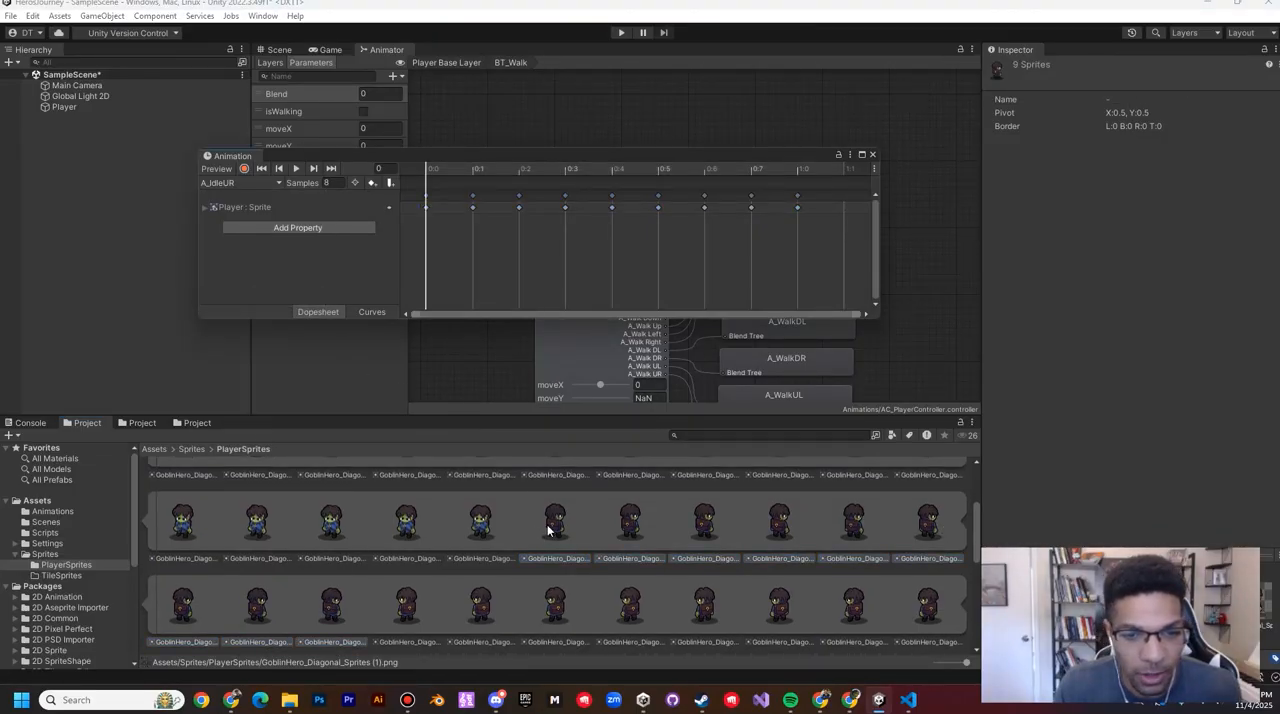
drag(560, 525, 428, 208)
Step: Replace the A_IdleUL clip's keyframes from frame 0 with the nine sprites GoblinHero_Diagonal_Sprites (1)_35 to _43
click(240, 183)
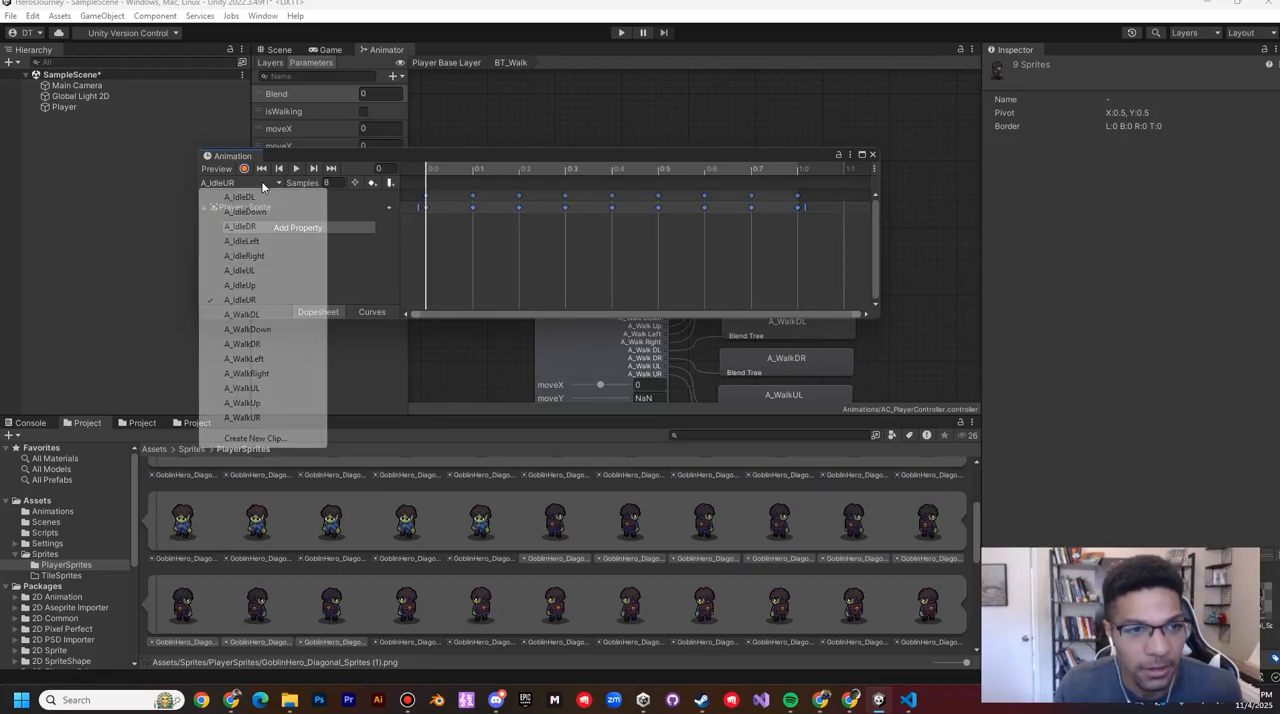
click(262, 270)
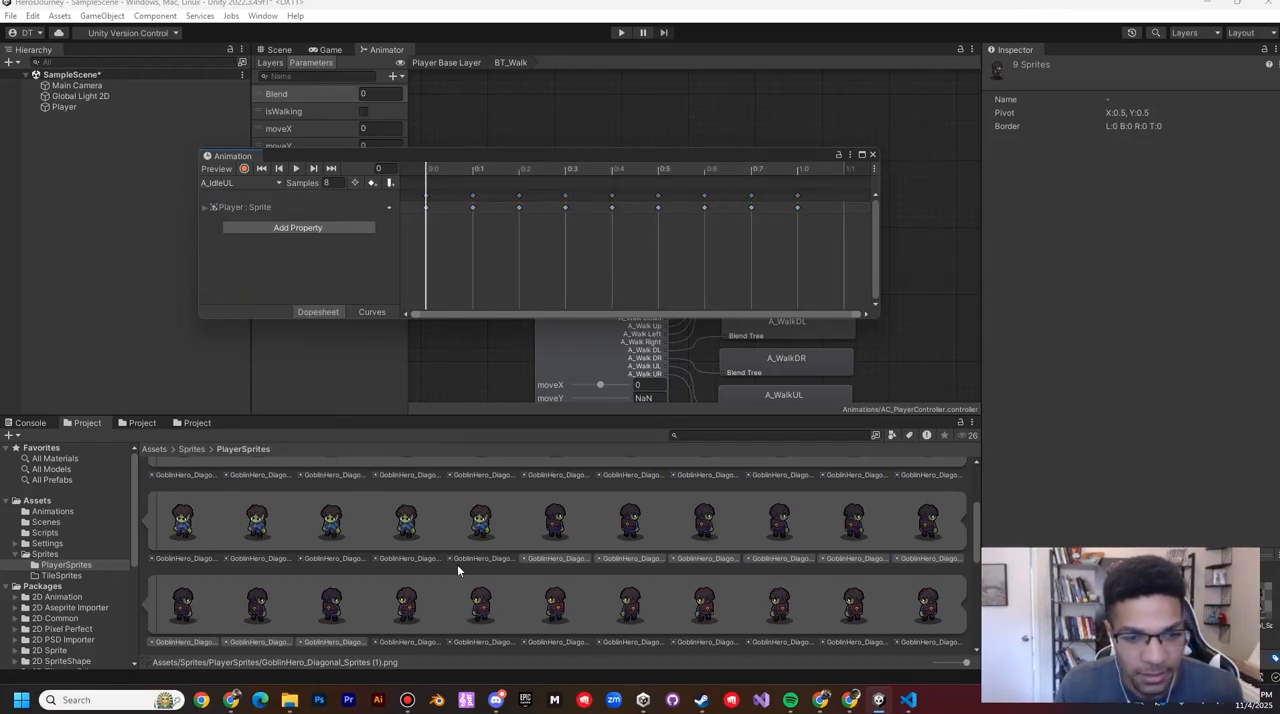
click(405, 605)
scroll(705, 578, down, 1)
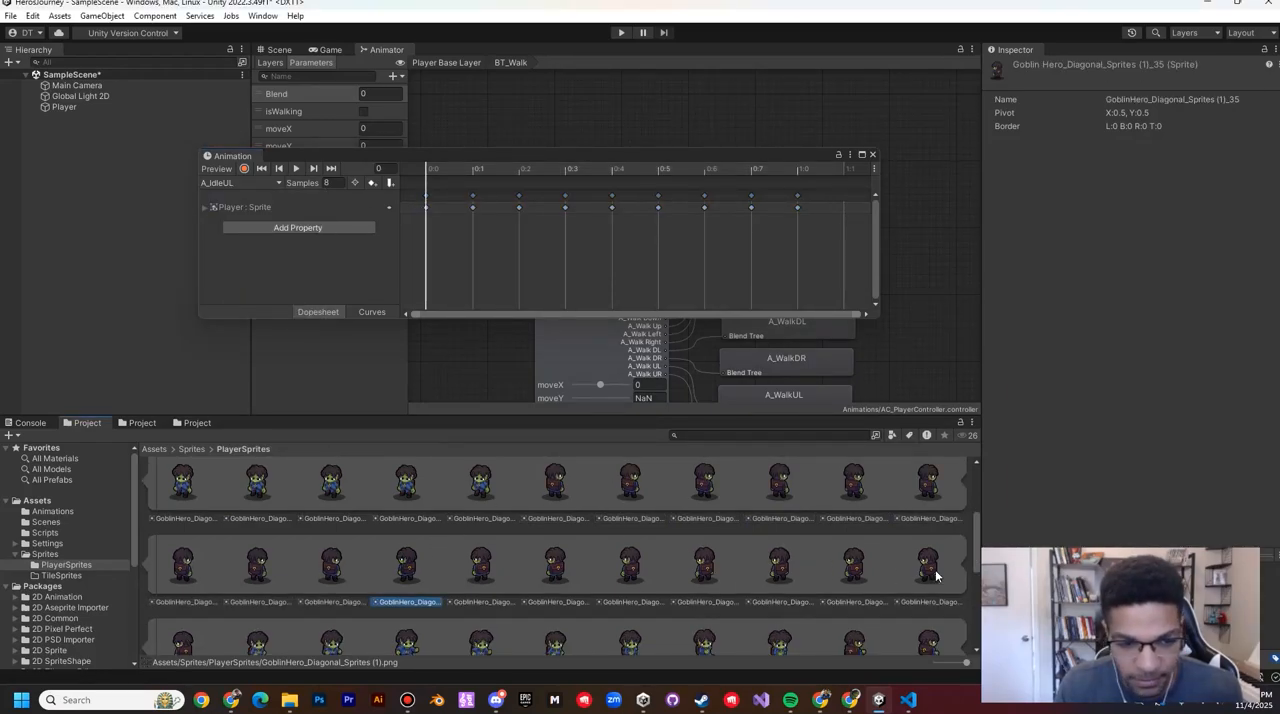
scroll(209, 627, down, 1)
shift+click(185, 602)
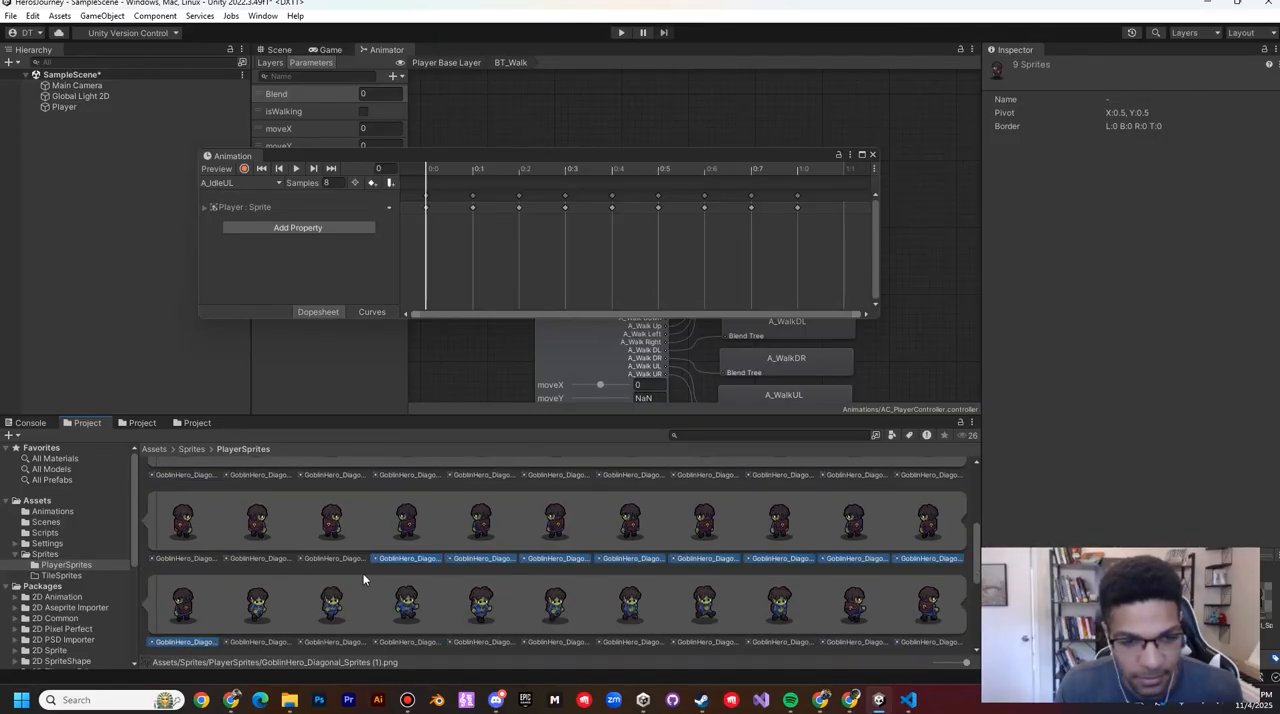
drag(405, 517, 430, 208)
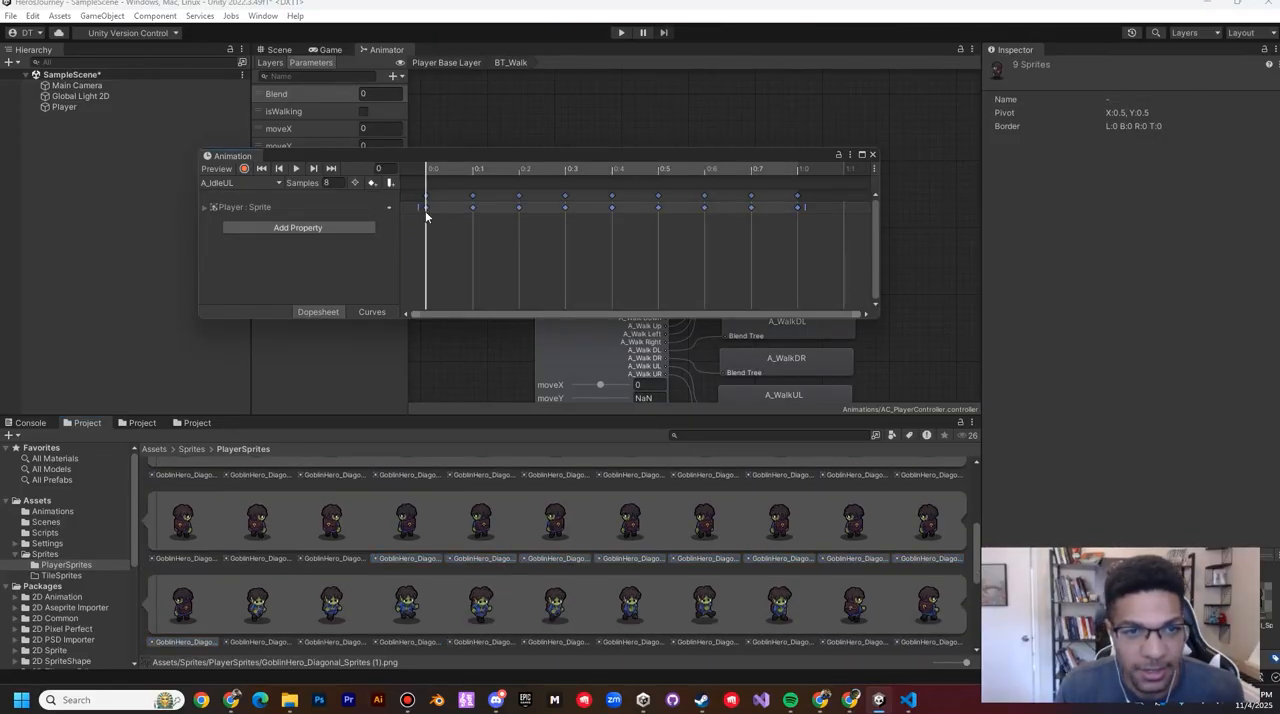
Step: Replace the A_WalkDR clip's first seven keyframes from frame 0 with the sprites GoblinHero_Diagonal_Sprites (1)_45 to _51
scroll(420, 538, down, 1)
click(346, 555)
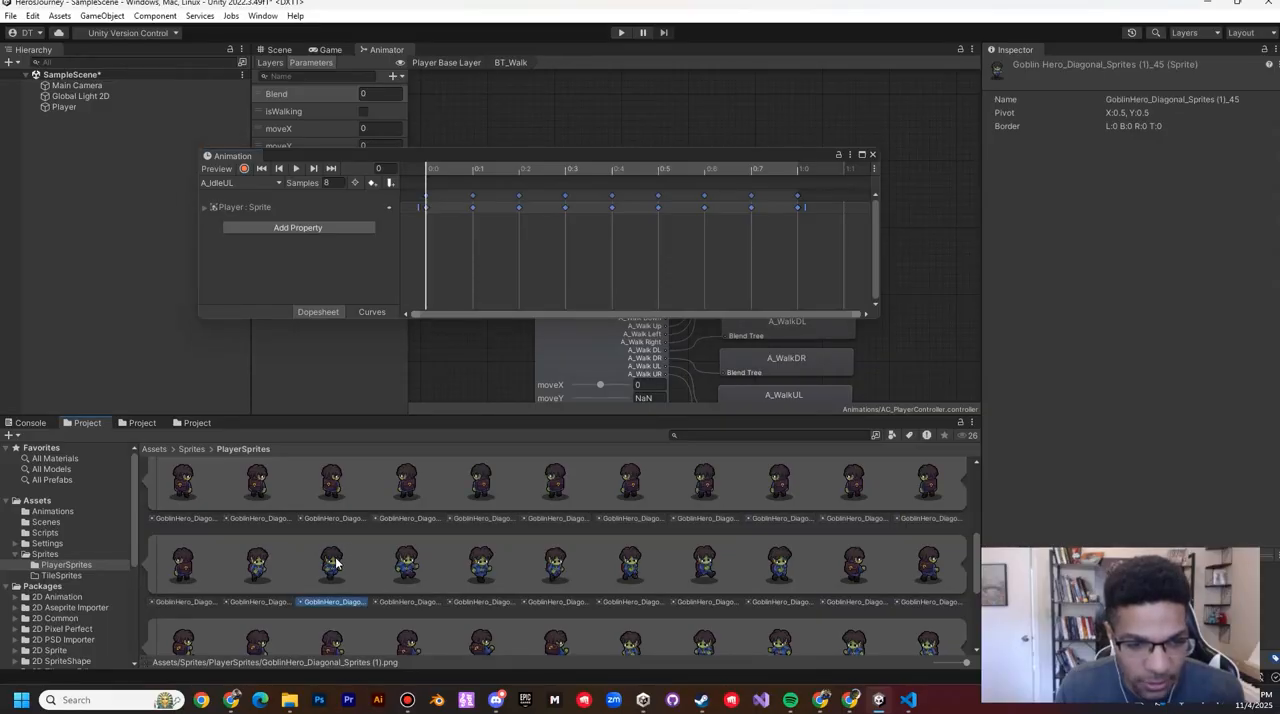
scroll(350, 557, down, 1)
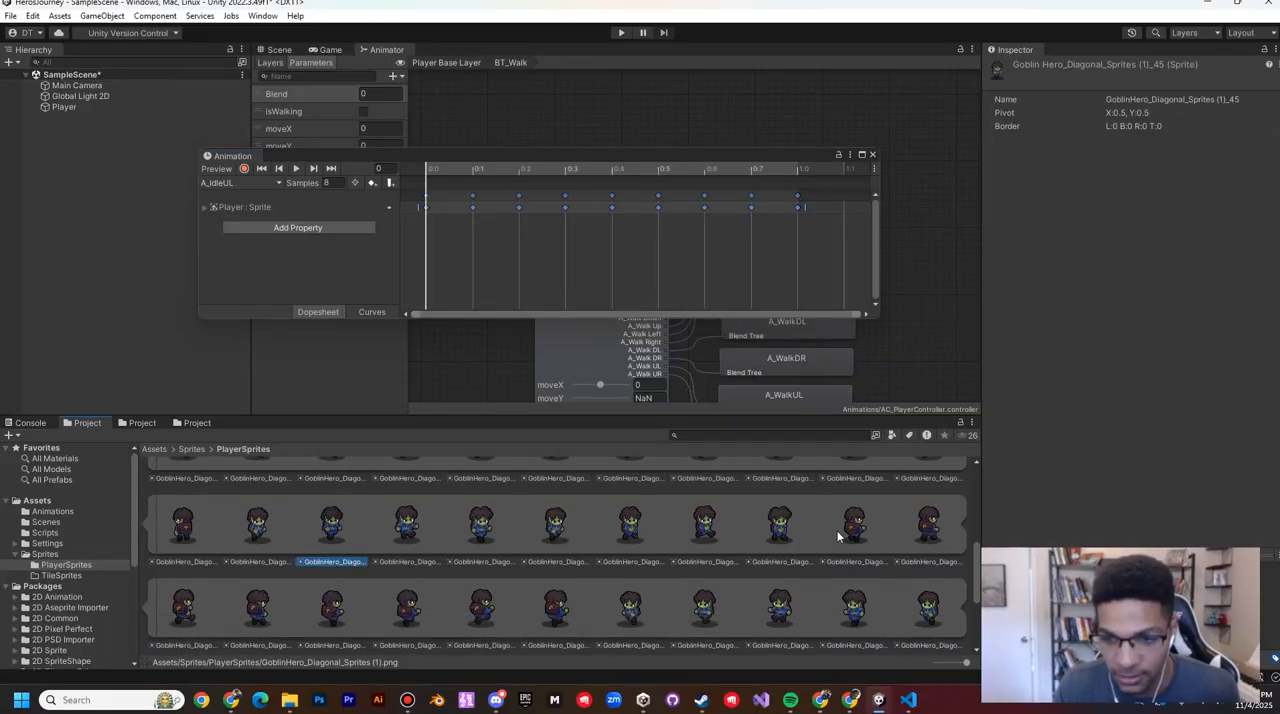
shift+click(770, 530)
click(225, 182)
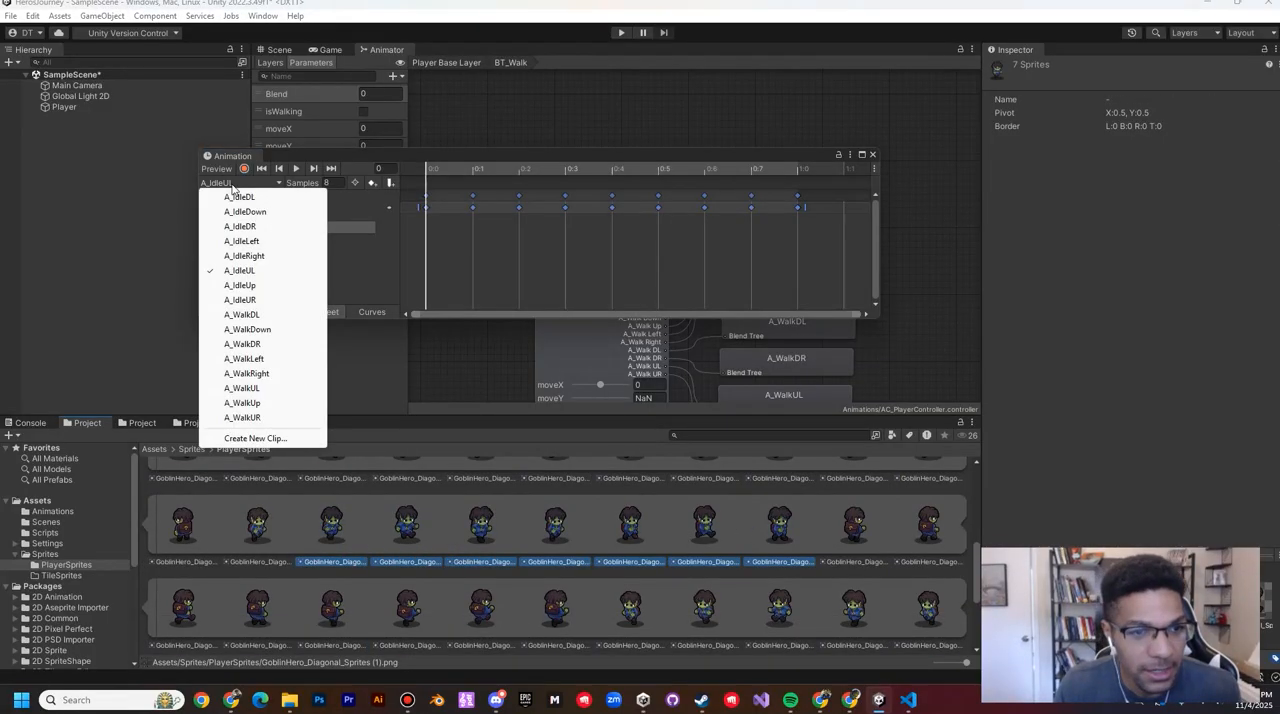
click(255, 347)
drag(345, 538, 428, 208)
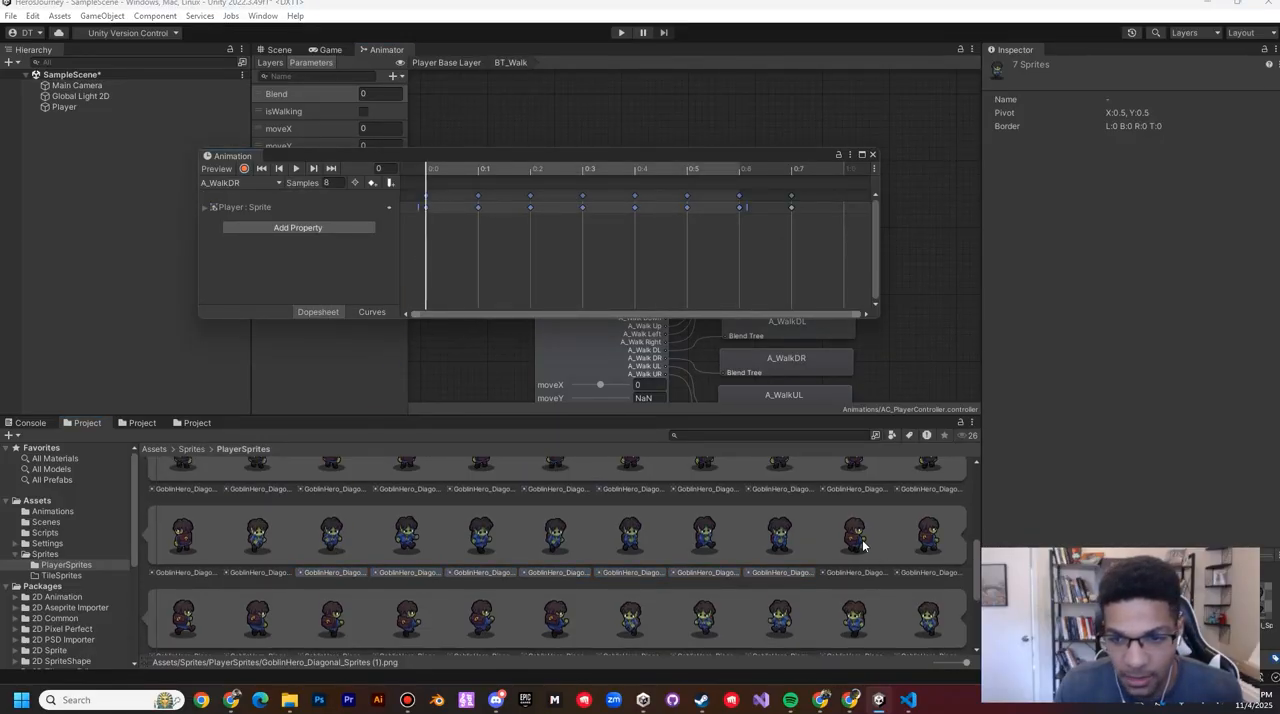
Step: Replace the A_WalkUR clip's keyframes from frame 0 with the eight sprites GoblinHero_Diagonal_Sprites (1)_52 to _59
click(856, 538)
scroll(541, 600, down, 1)
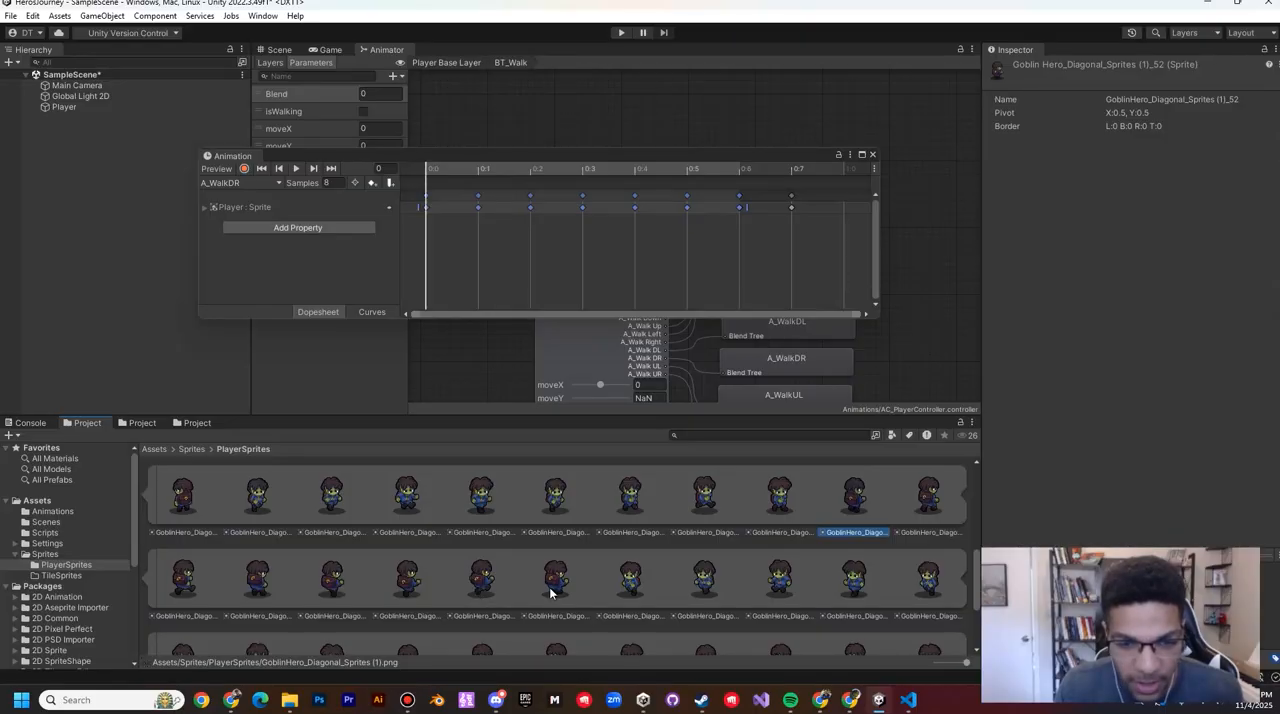
shift+click(550, 592)
click(251, 182)
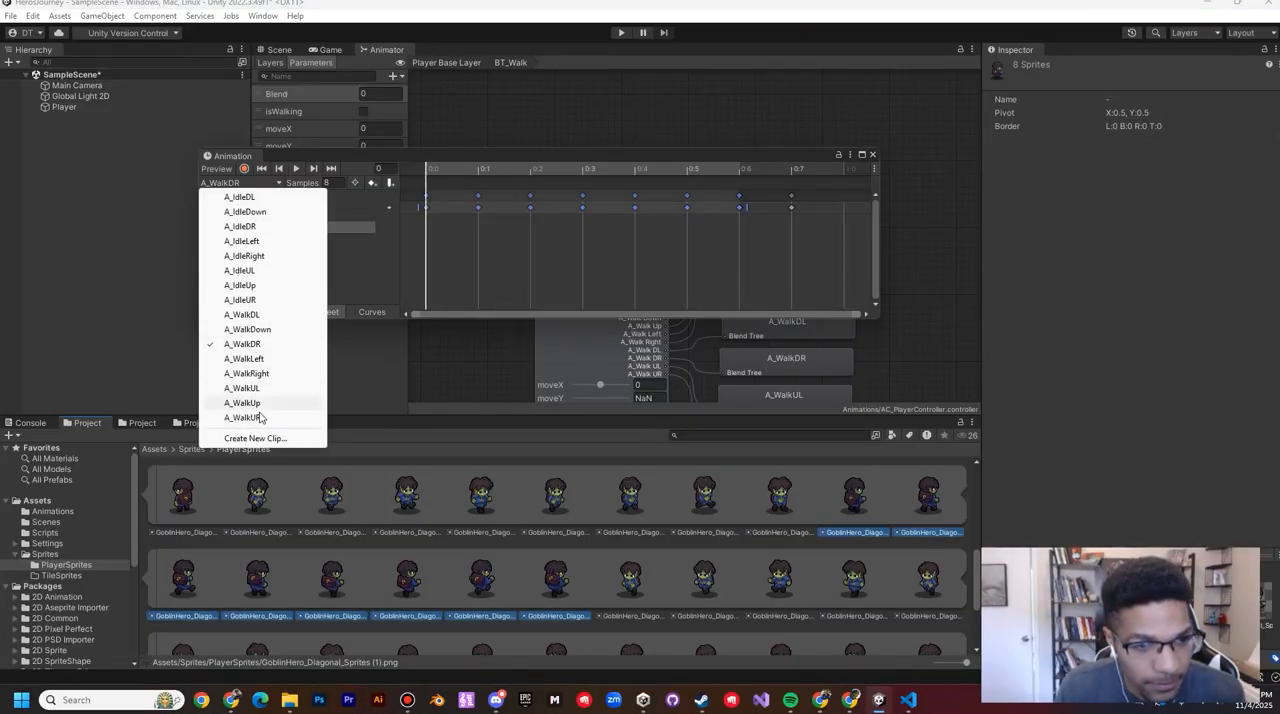
click(243, 417)
scroll(834, 505, up, 1)
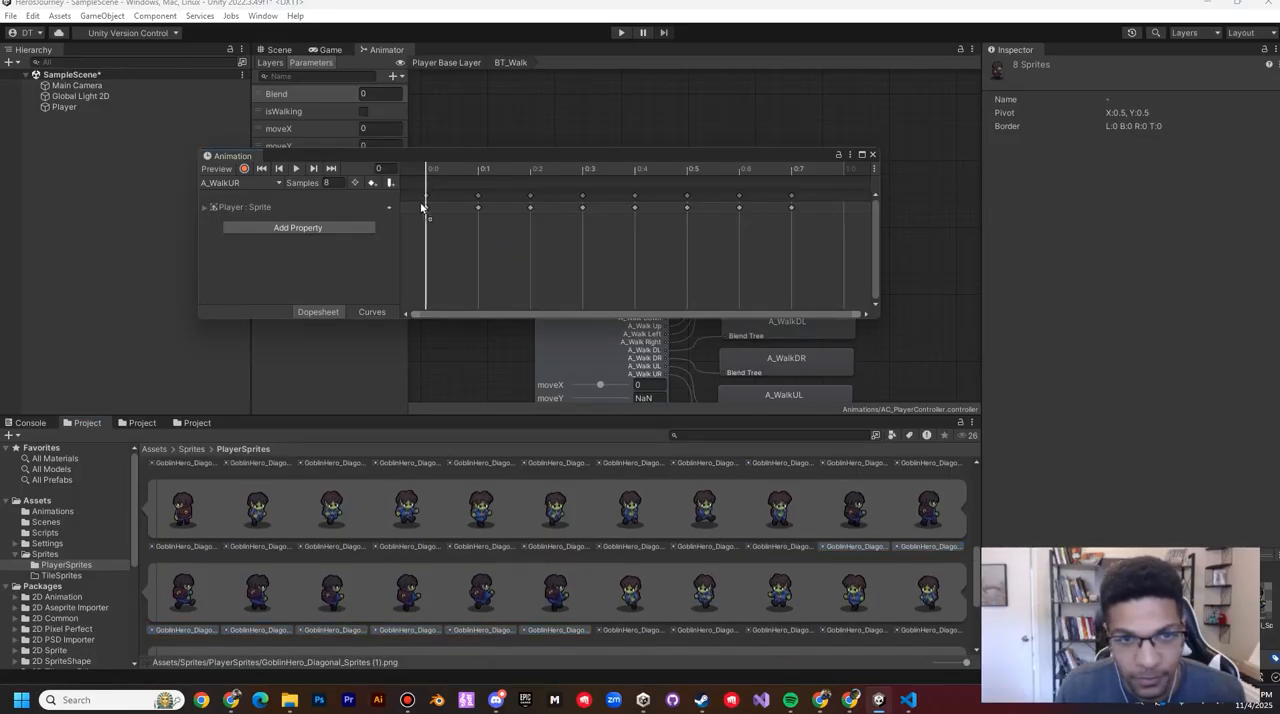
drag(427, 206, 427, 213)
Step: Replace the A_WalkDL clip's keyframes from frame 0 with the eight sprites GoblinHero_Diagonal_Sprites (1)_60 to _67
click(635, 615)
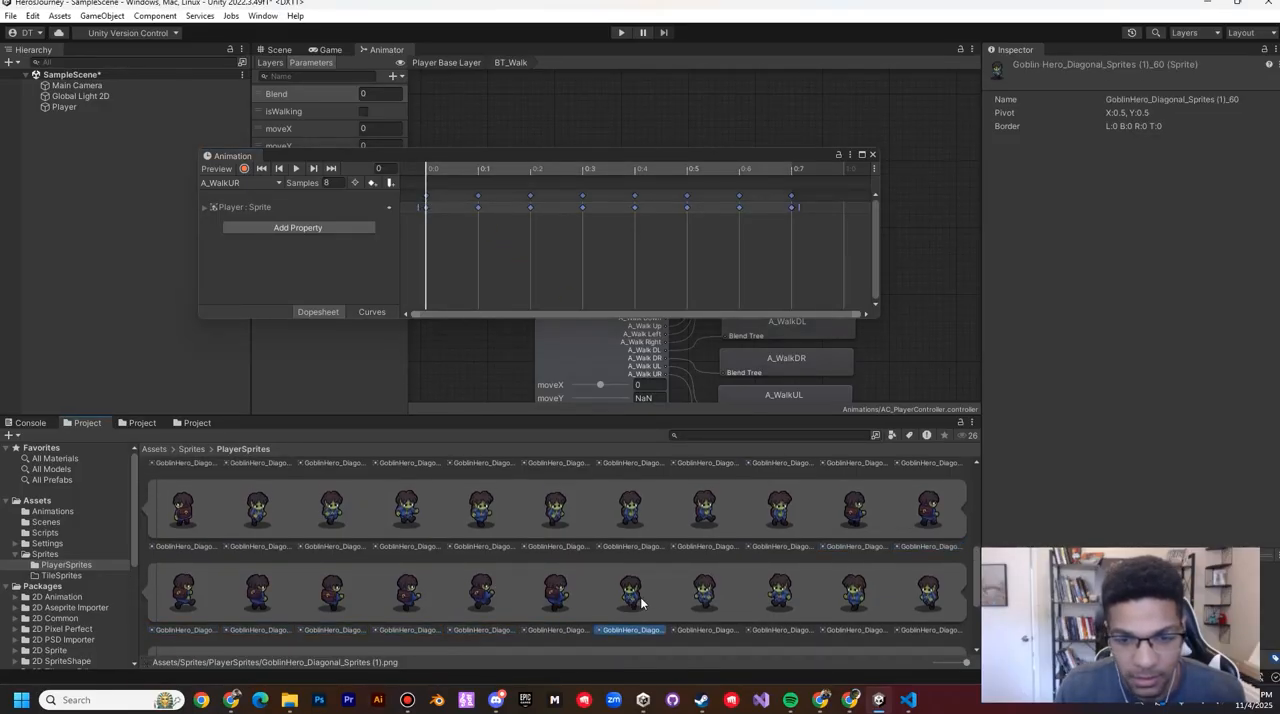
scroll(652, 592, down, 1)
shift+click(337, 604)
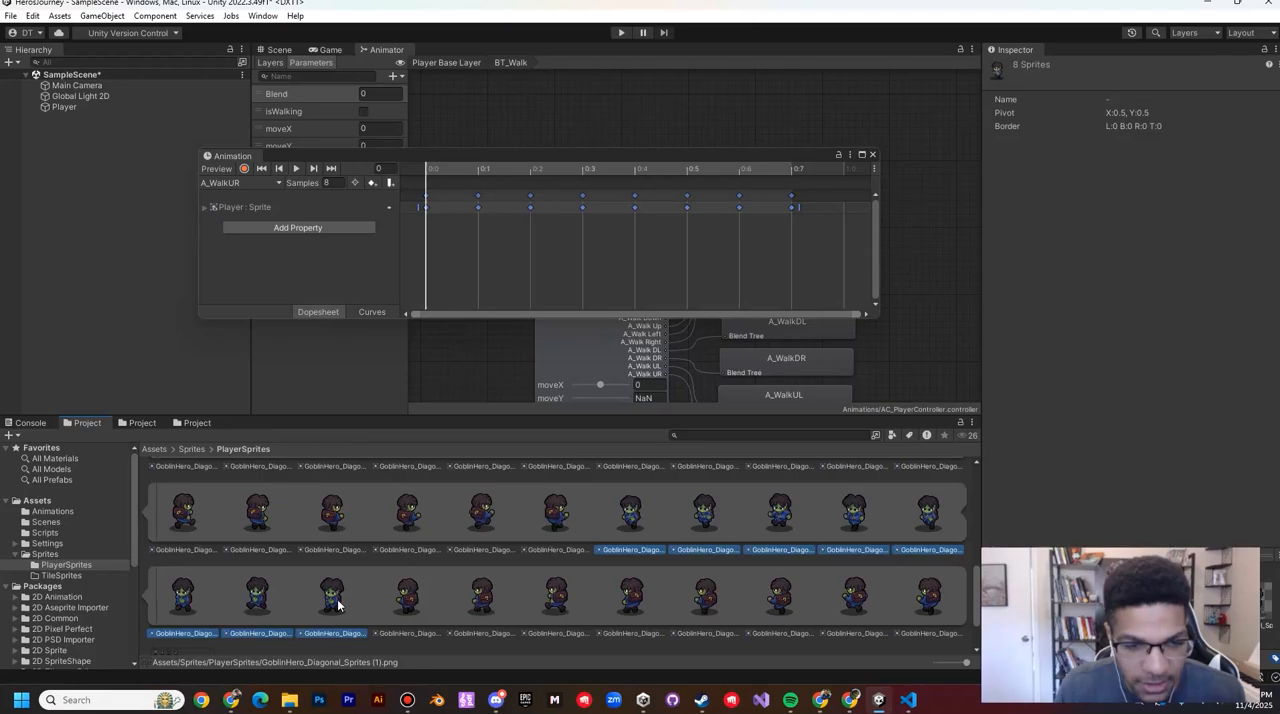
click(236, 182)
click(245, 308)
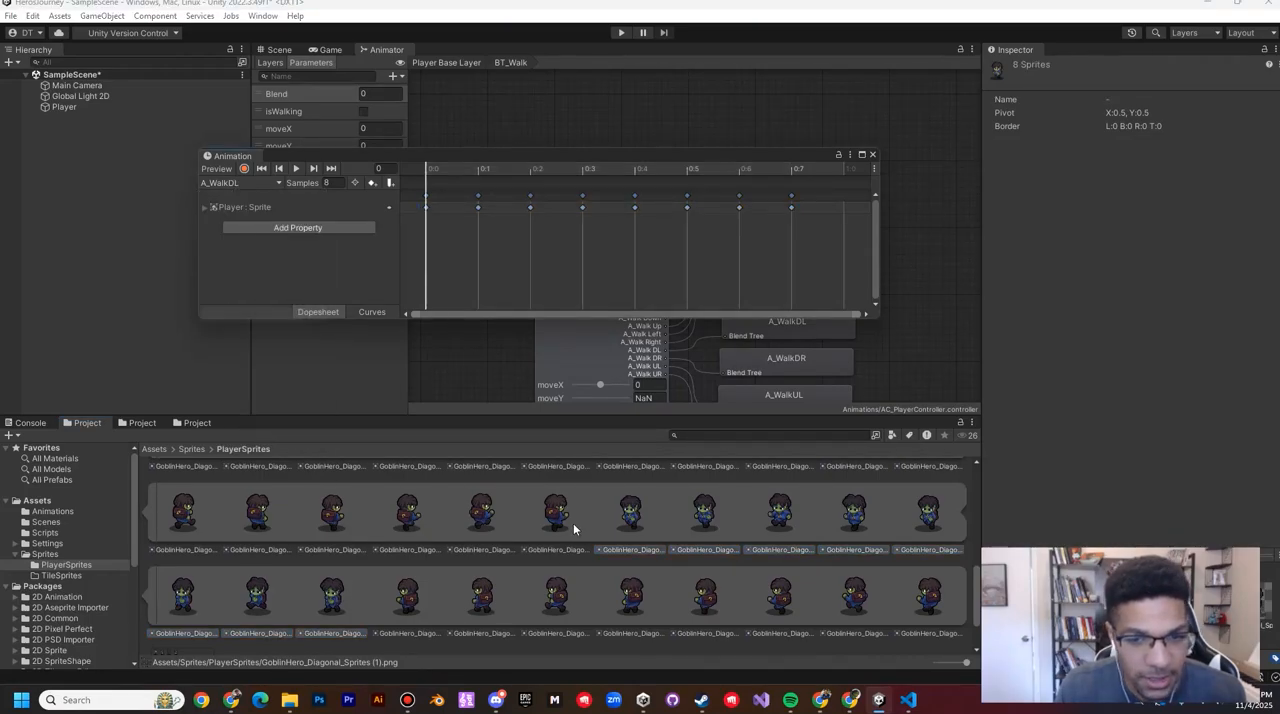
drag(635, 517, 427, 207)
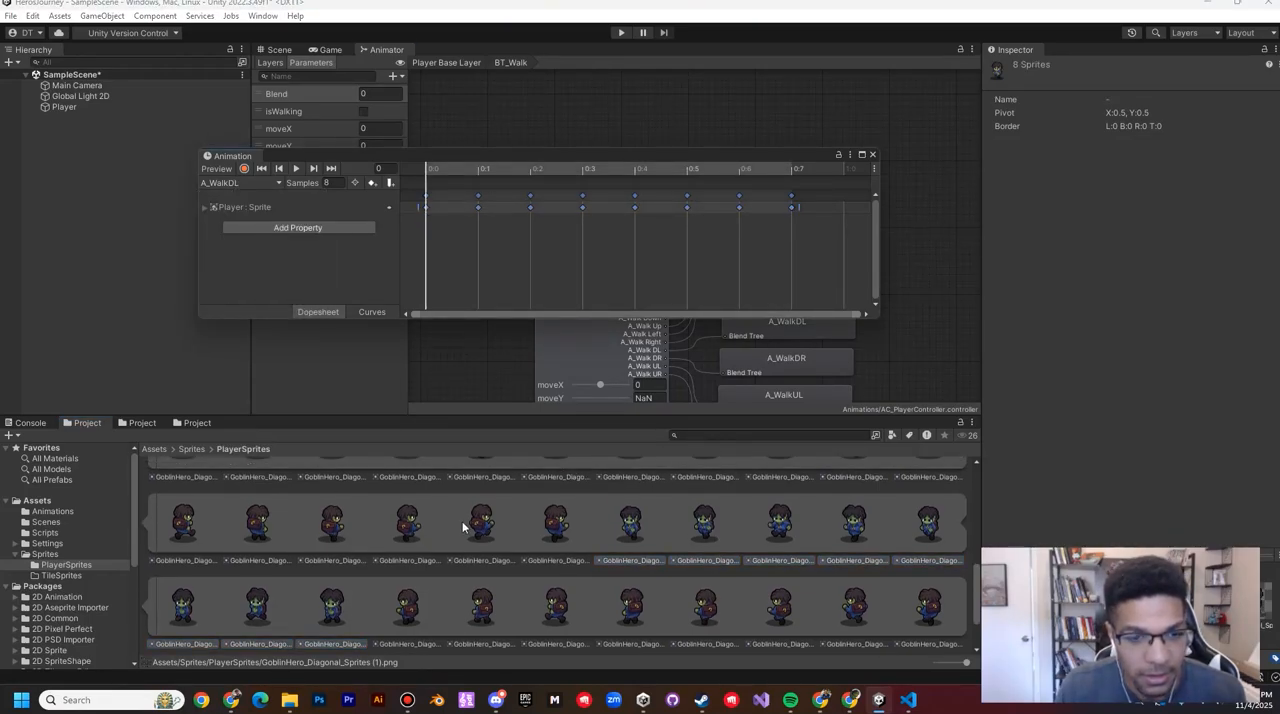
Step: Replace the A_WalkUL clip's keyframes from frame 0 with the sprites GoblinHero_Diagonal_Sprites (1)_68 to _75 and close the Animation window
scroll(462, 521, down, 1)
click(413, 558)
scroll(750, 555, down, 1)
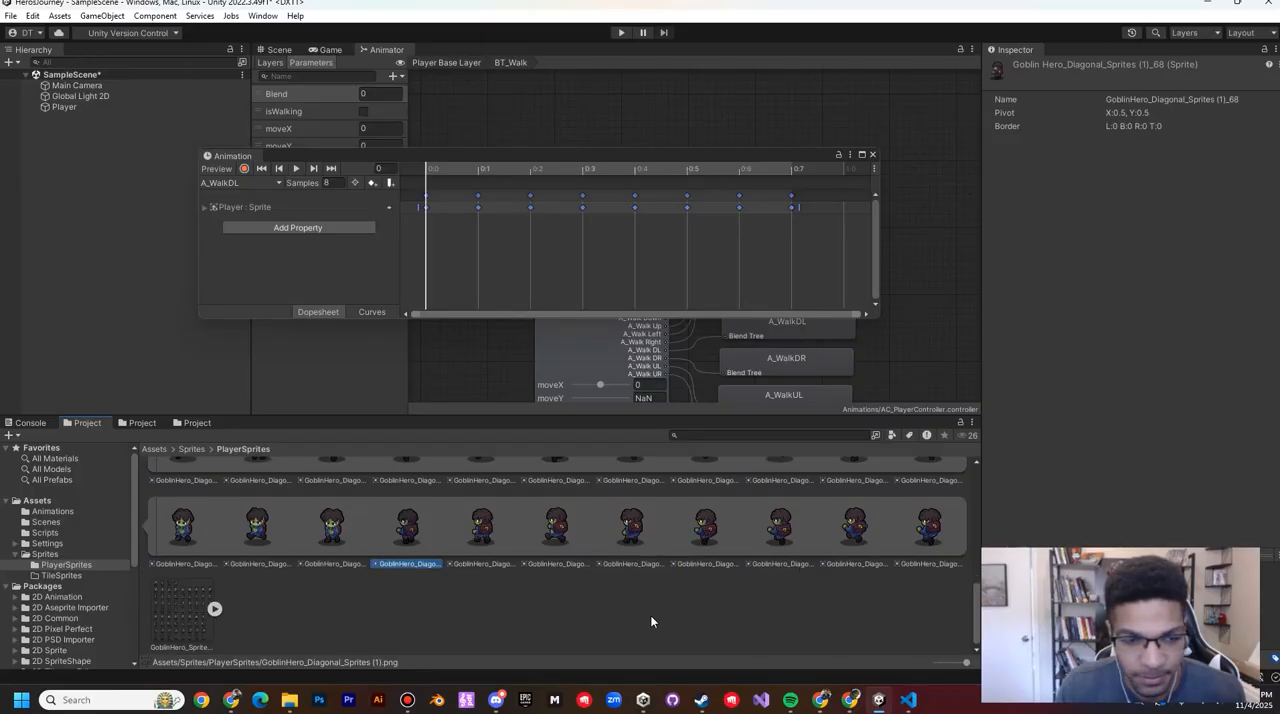
shift+click(929, 525)
click(240, 183)
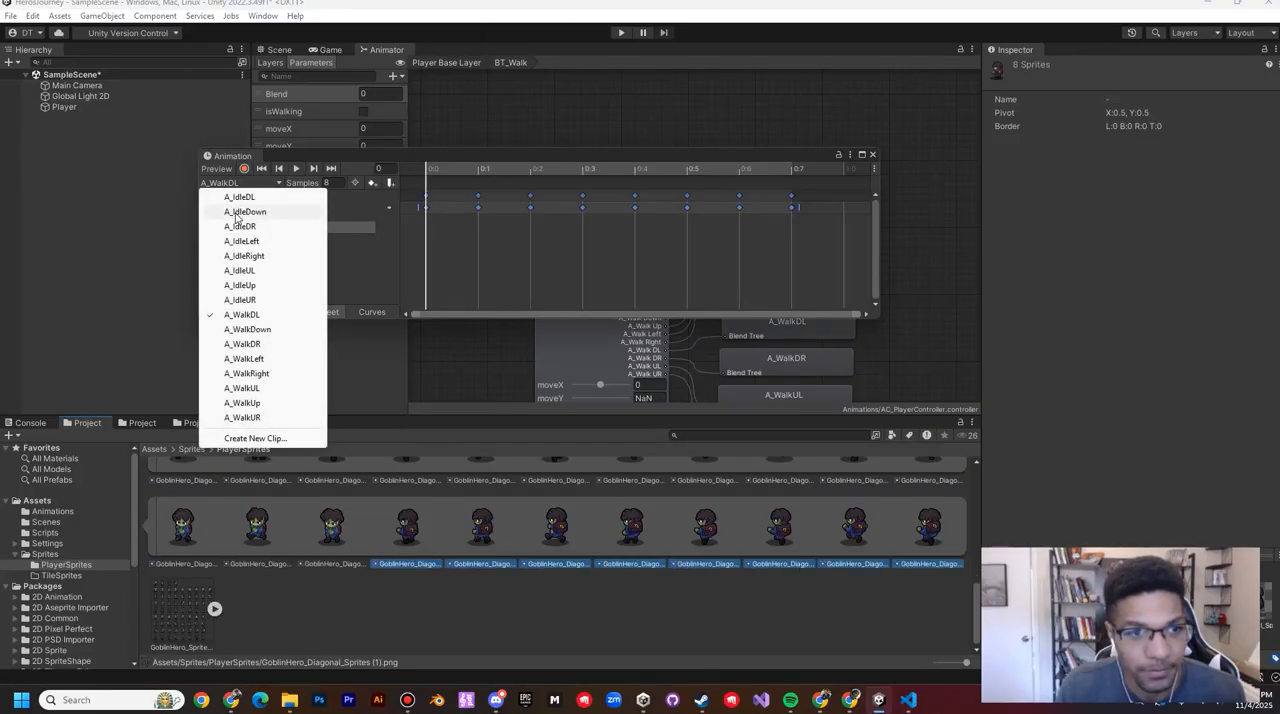
click(256, 389)
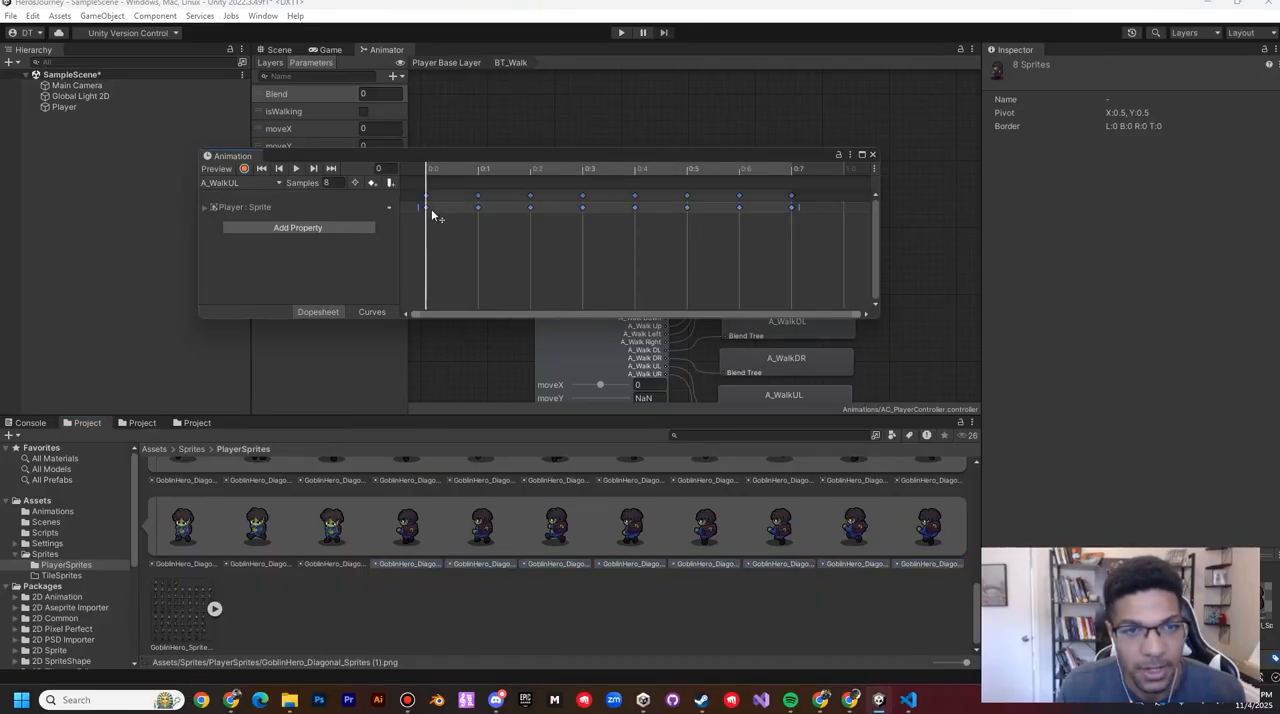
click(873, 156)
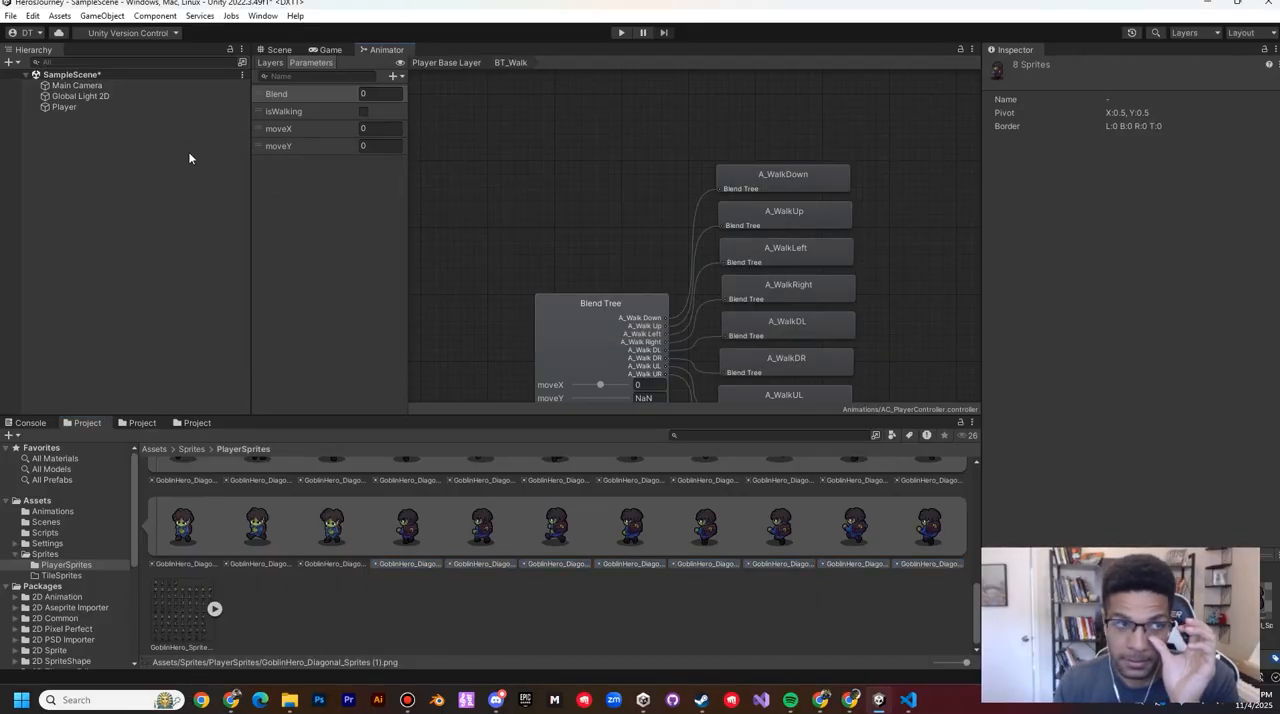
Step: Run the game and walk the Player in straight and diagonal directions to check the idle and walk animations
click(279, 50)
click(621, 32)
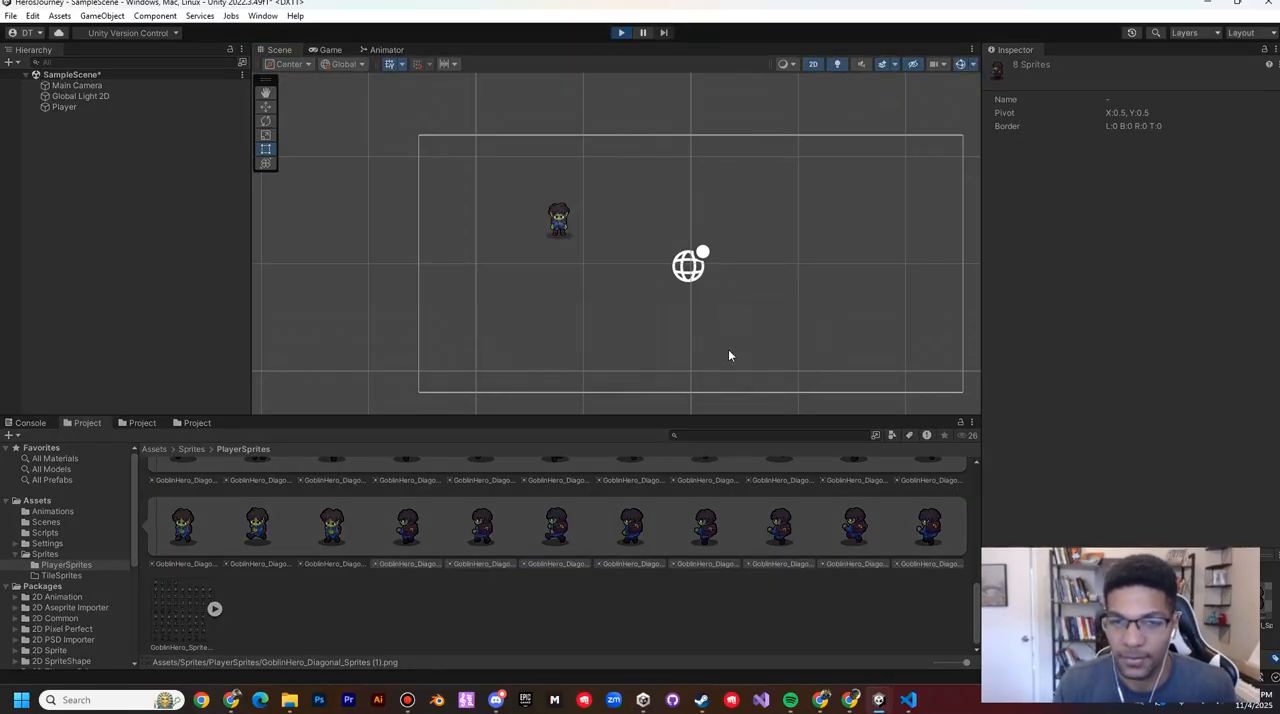
key(s)
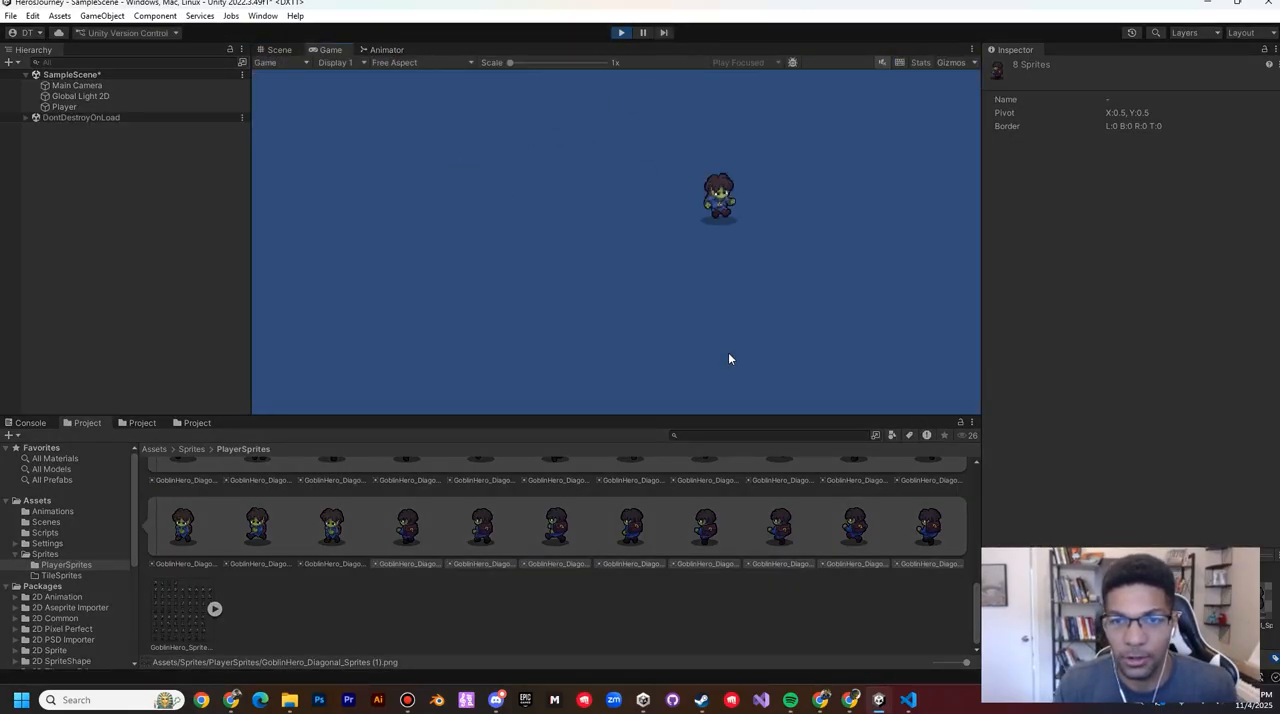
key(a)
key(w)
key(a)
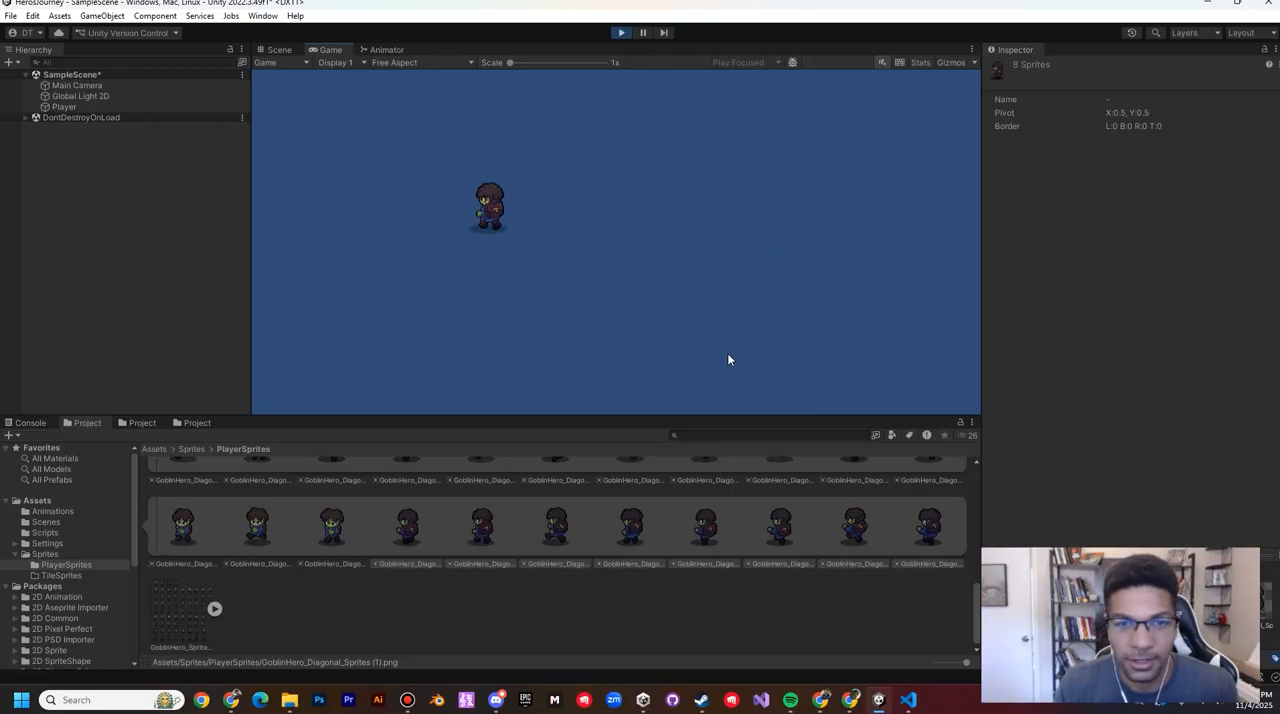
key(d)
key(s)
key(a)
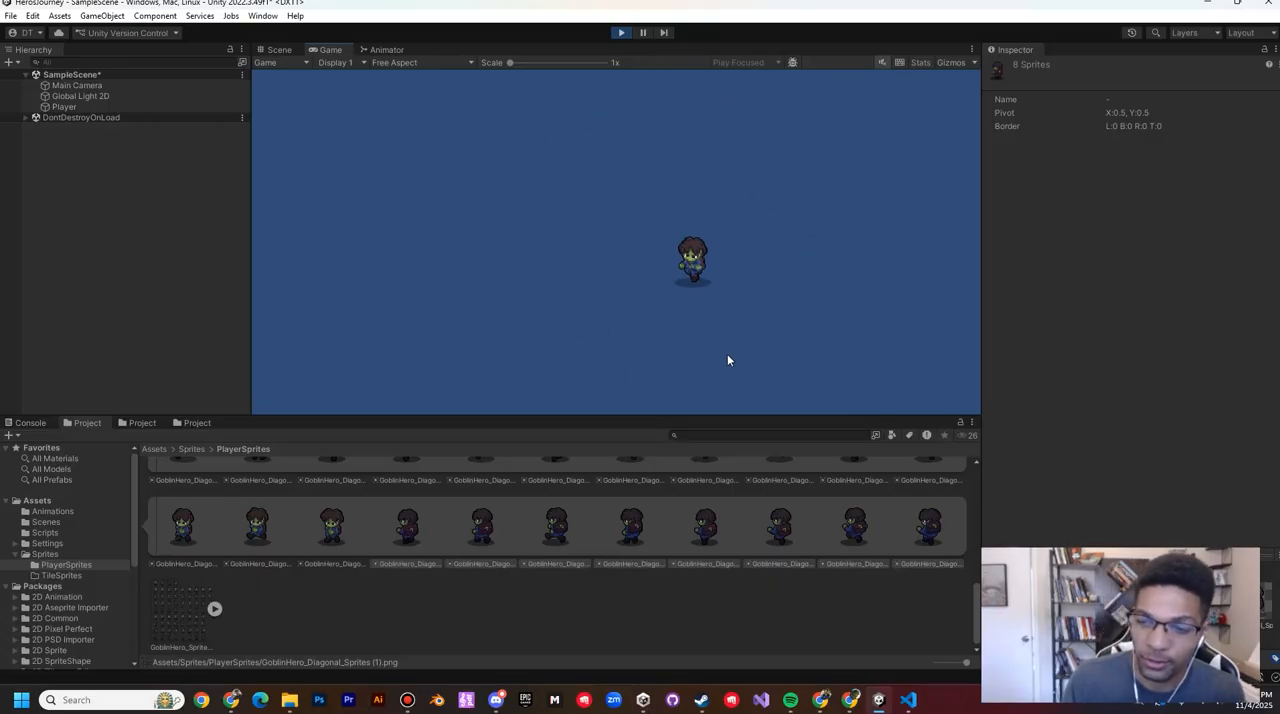
key(a)
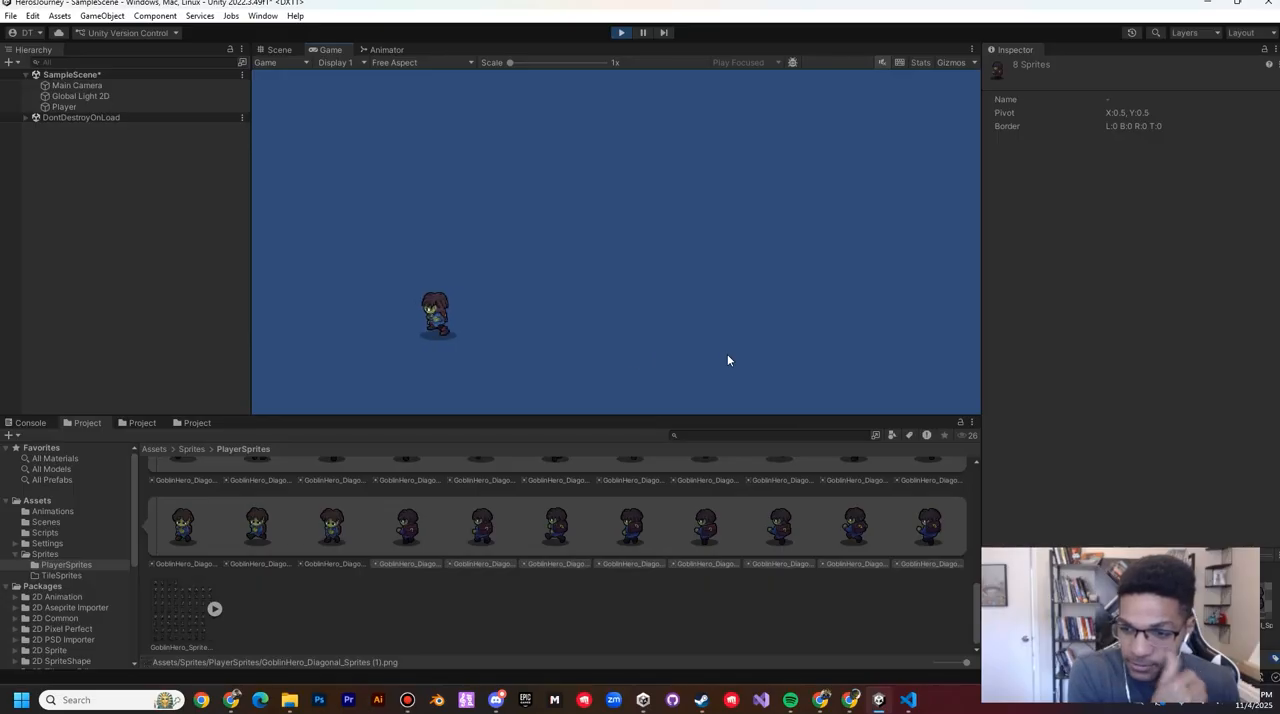
key(w)
key(w)
key(d)
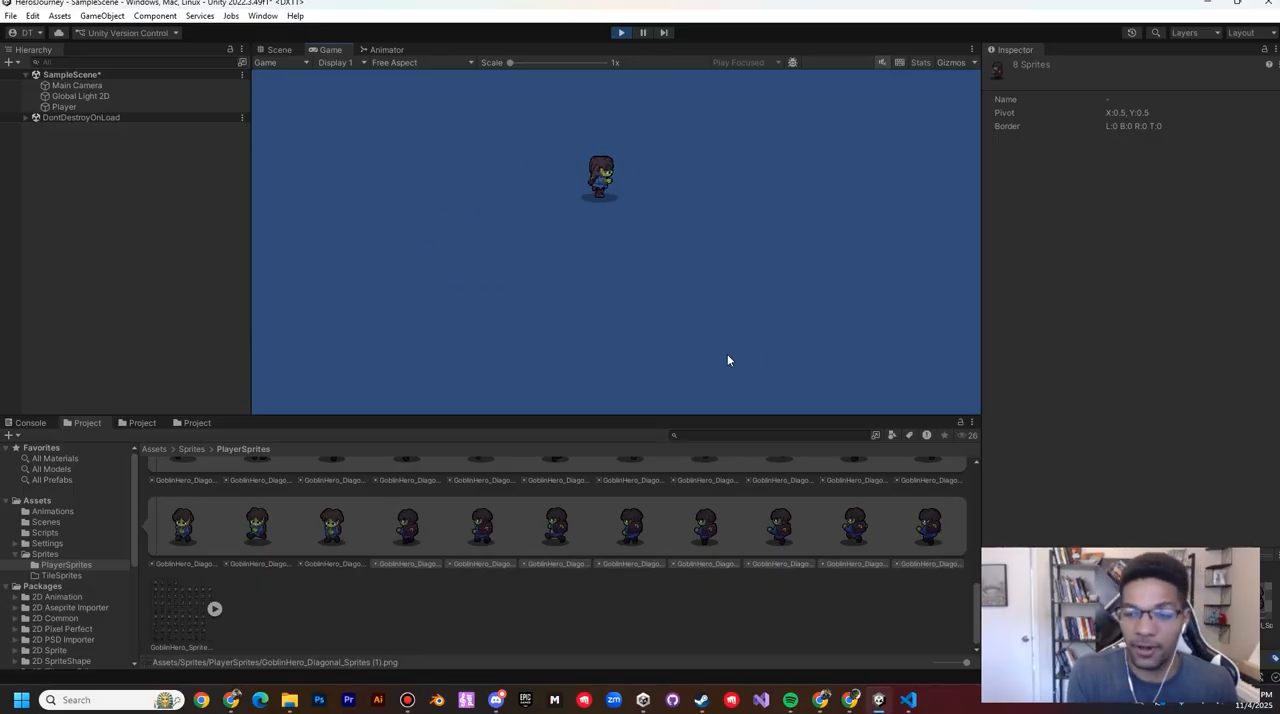
key(w)
key(s)
key(a)
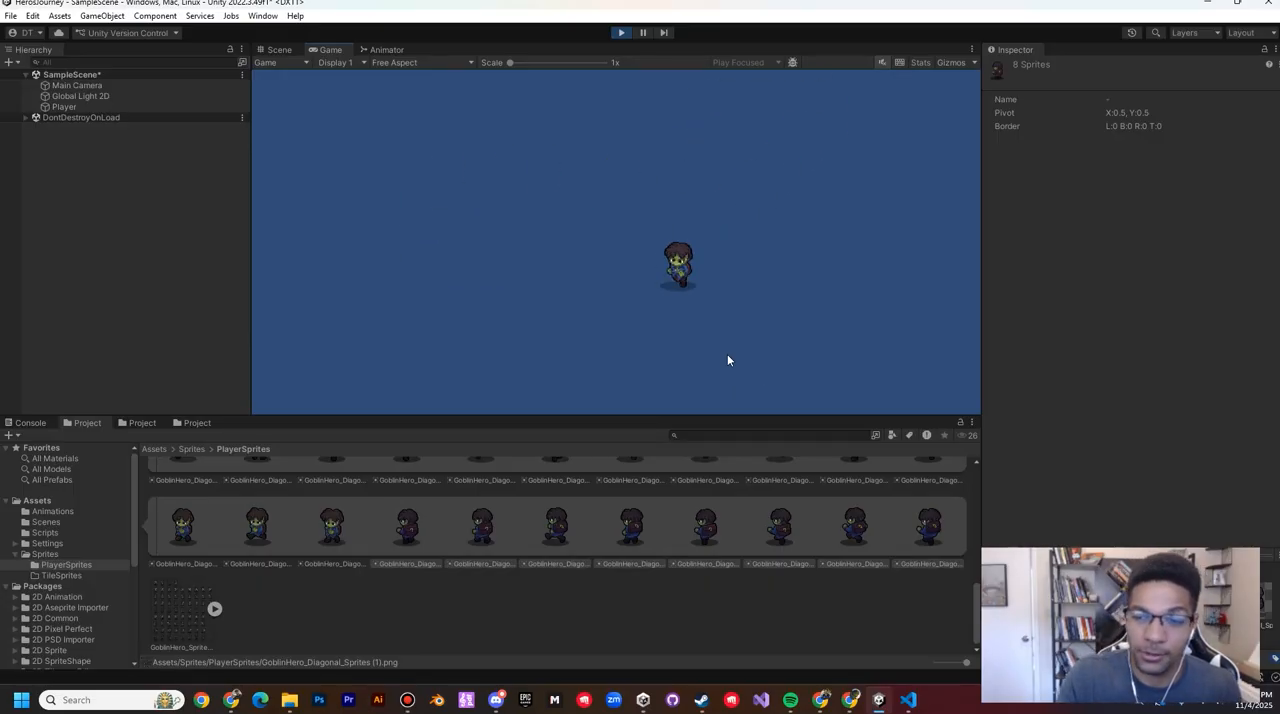